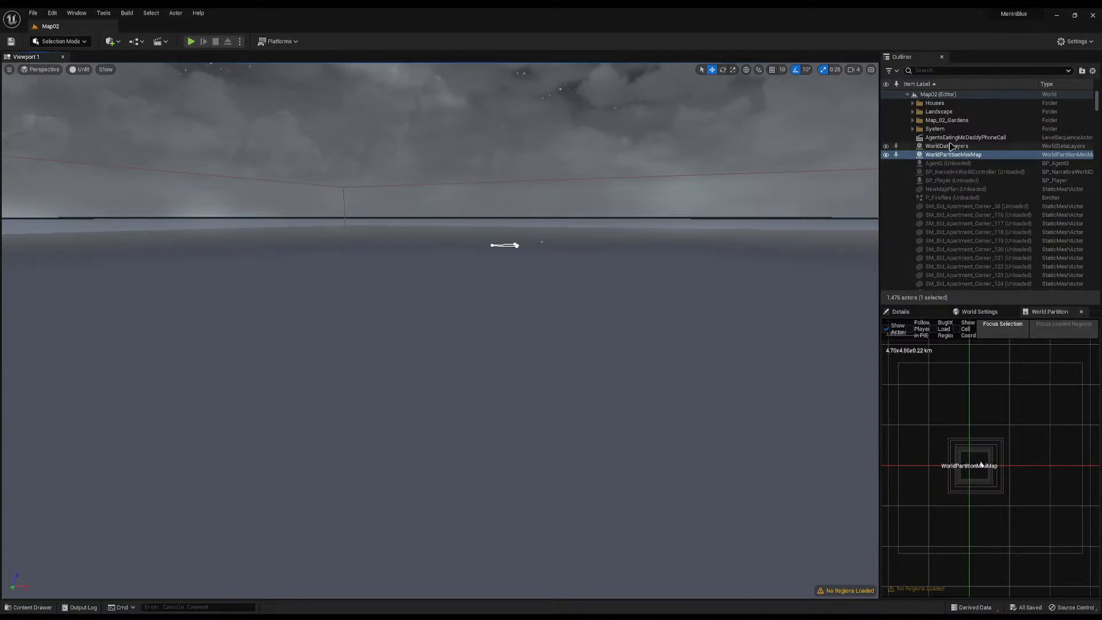
Focus on the AgentsEatingMcDaddyPhoneCall actor and load a World Partition region enclosing the nested bounds at the map's centre
{"action": "double_click", "coordinate": [950, 138]}
{"action": "mouse_move", "coordinate": [838, 201]}
{"action": "right_mouse_down"}
{"action": "mouse_move", "coordinate": [804, 201]}
{"action": "mouse_move", "coordinate": [834, 204]}
{"action": "right_mouse_up"}
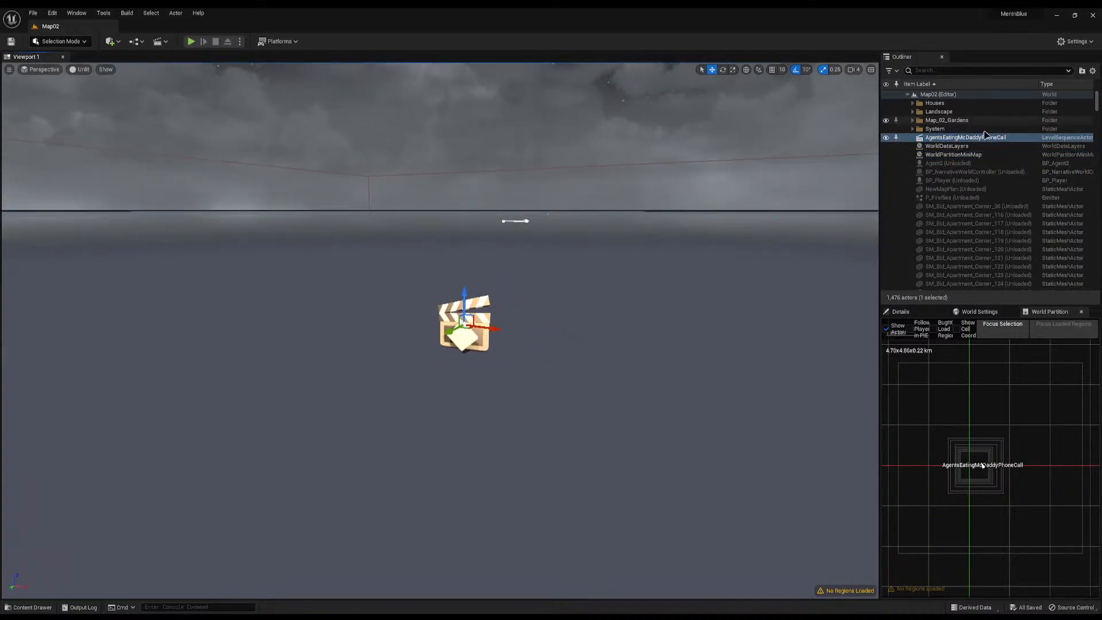
{"action": "left_click", "coordinate": [912, 120]}
{"action": "left_click", "coordinate": [947, 137]}
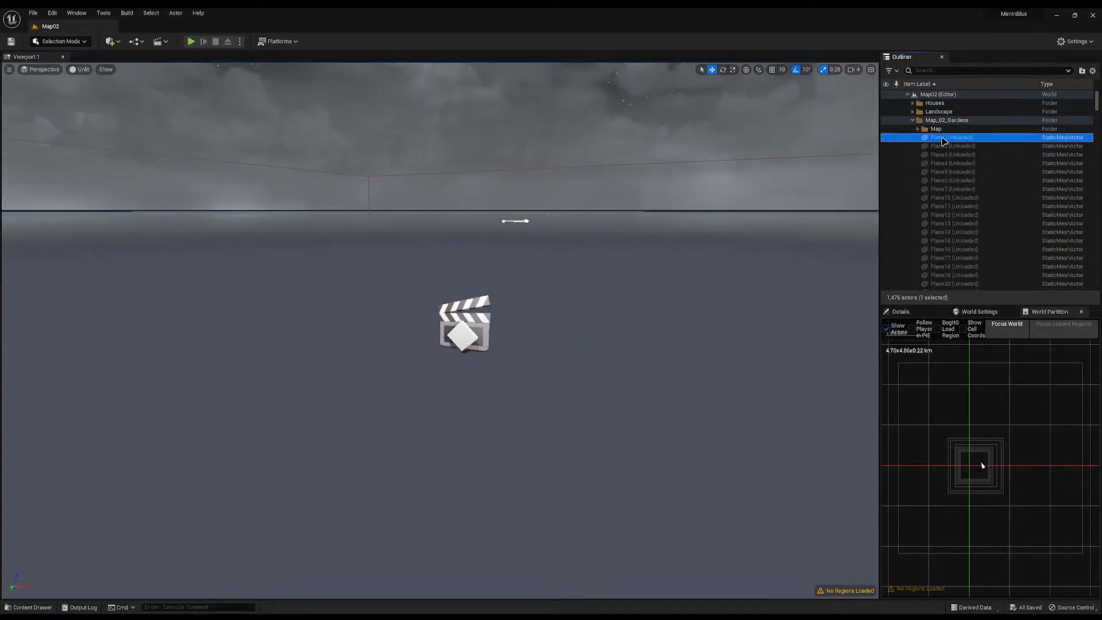
{"action": "left_click_drag", "start_coordinate": [900, 391], "coordinate": [1057, 541]}
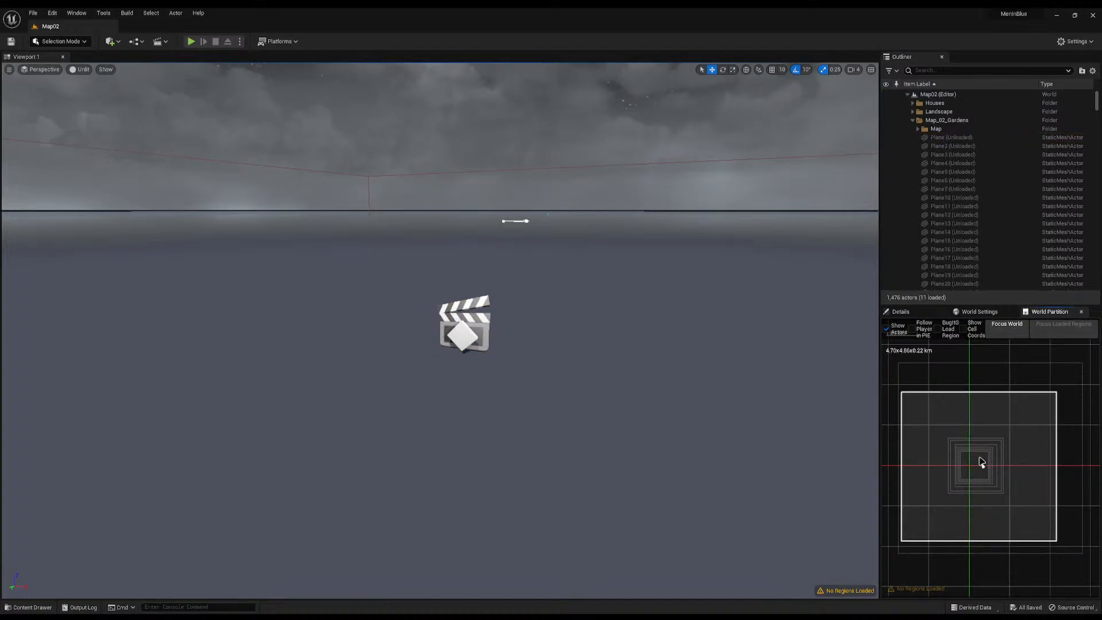
{"action": "right_click", "coordinate": [980, 457]}
{"action": "left_click", "coordinate": [996, 474]}
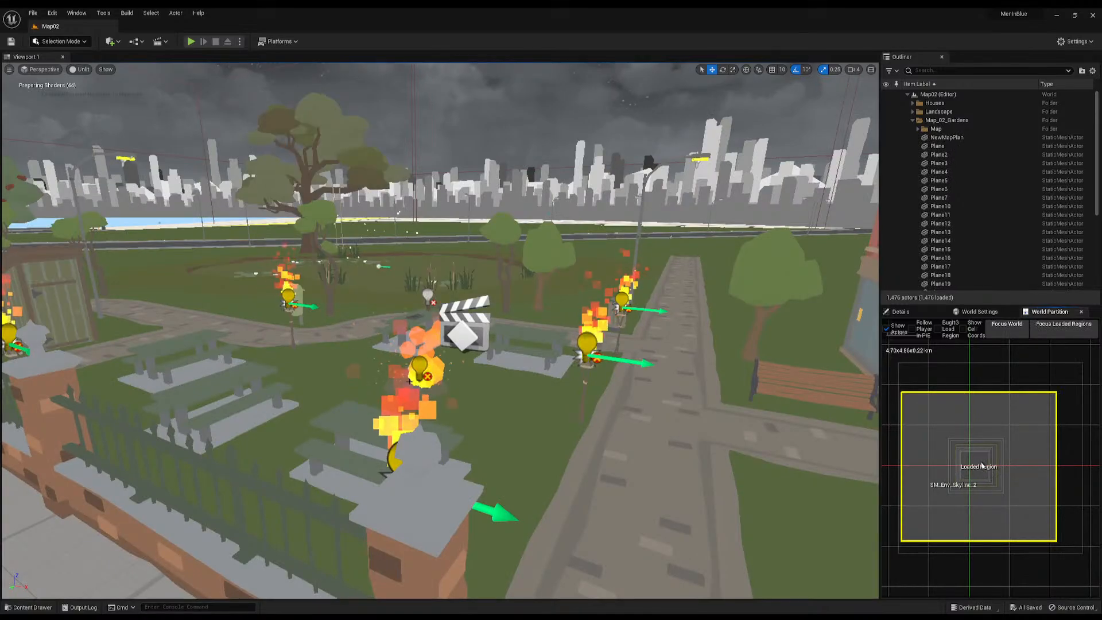
Fly over the loaded houses, road and park to check which parts of the map are loaded
{"action": "right_click_drag", "start_coordinate": [409, 381], "coordinate": [90, 379]}
{"action": "key", "text": "s"}
{"action": "key", "text": "w"}
{"action": "key", "text": "w"}
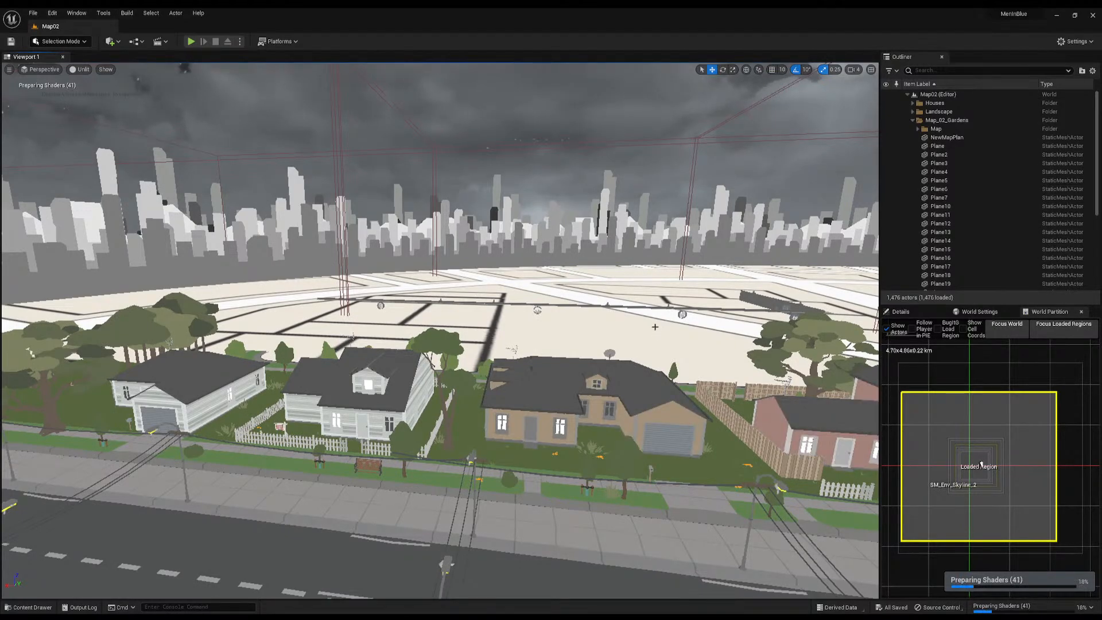
{"action": "right_click_drag", "start_coordinate": [364, 317], "coordinate": [717, 322]}
{"action": "key", "text": "w"}
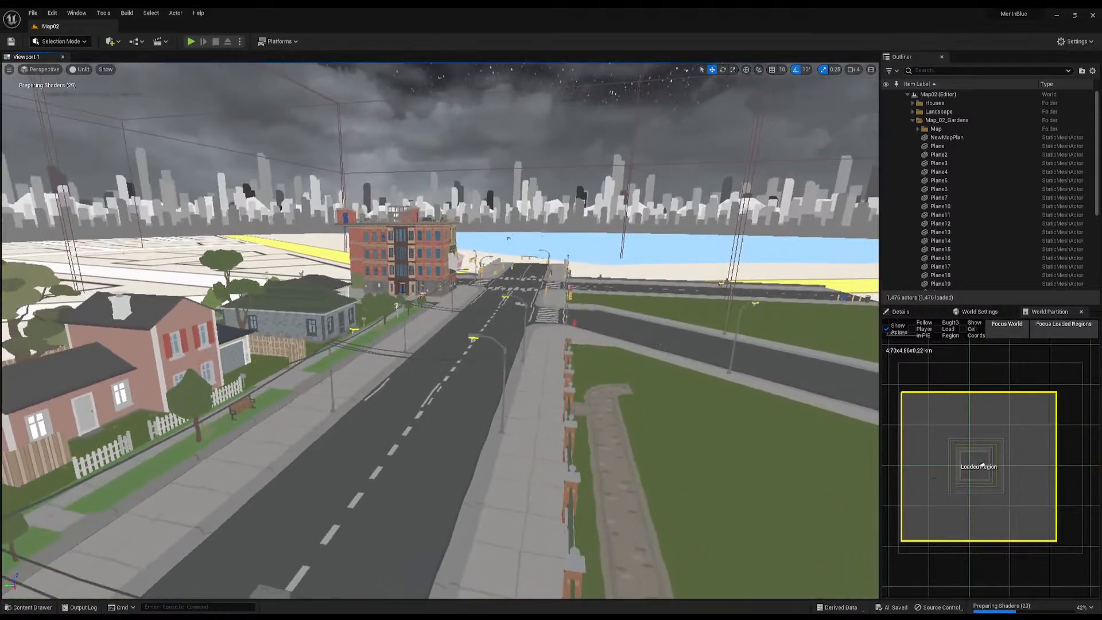
Load a larger World Partition region that encloses the entire minimap grid
{"action": "scroll", "coordinate": [1031, 495], "scroll_direction": "up", "scroll_amount": 3}
{"action": "scroll", "coordinate": [924, 402], "scroll_direction": "down", "scroll_amount": 3}
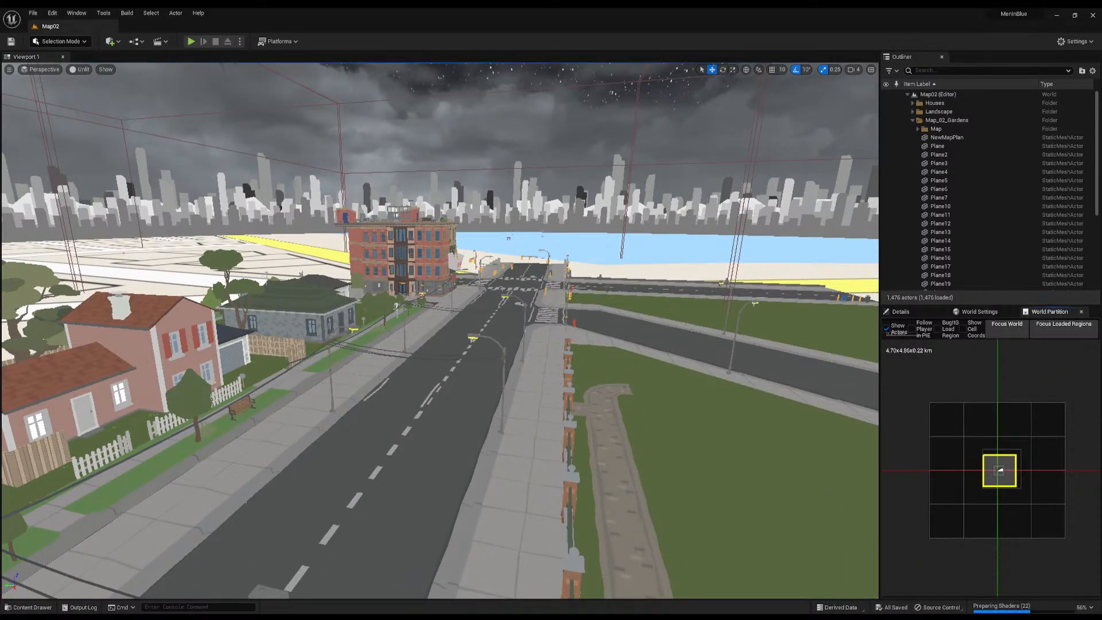
{"action": "left_click_drag", "start_coordinate": [887, 381], "coordinate": [1048, 547]}
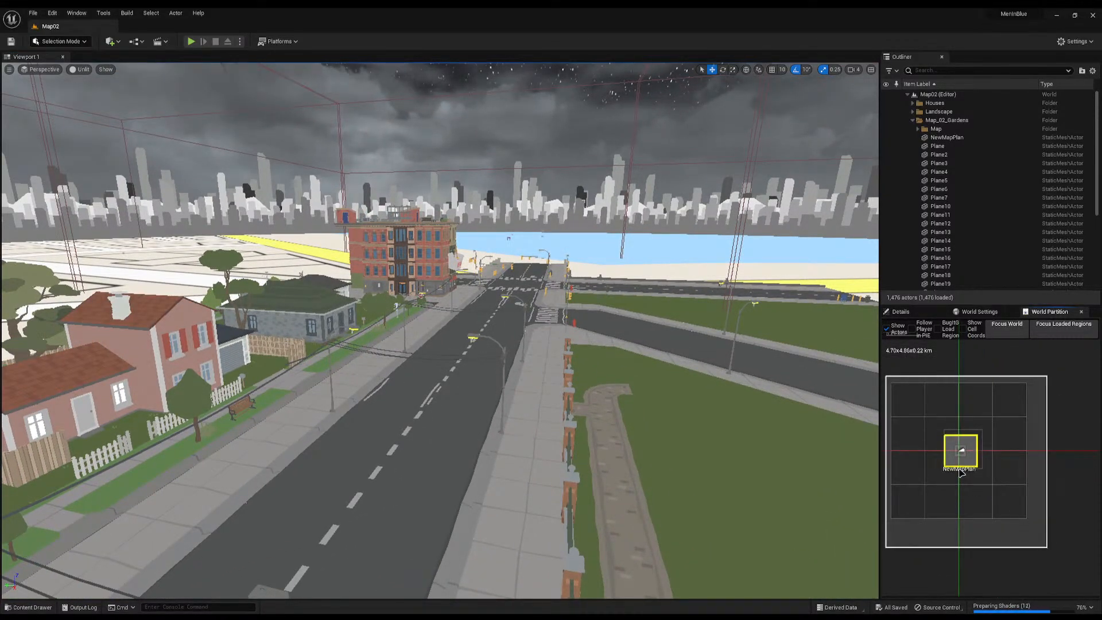
{"action": "right_click", "coordinate": [958, 470]}
{"action": "left_click", "coordinate": [970, 488]}
Inspect the street, park, water and skyline of the loaded map from several viewpoints
{"action": "right_click_drag", "start_coordinate": [653, 432], "coordinate": [895, 436]}
{"action": "key", "text": "d"}
{"action": "key", "text": "w"}
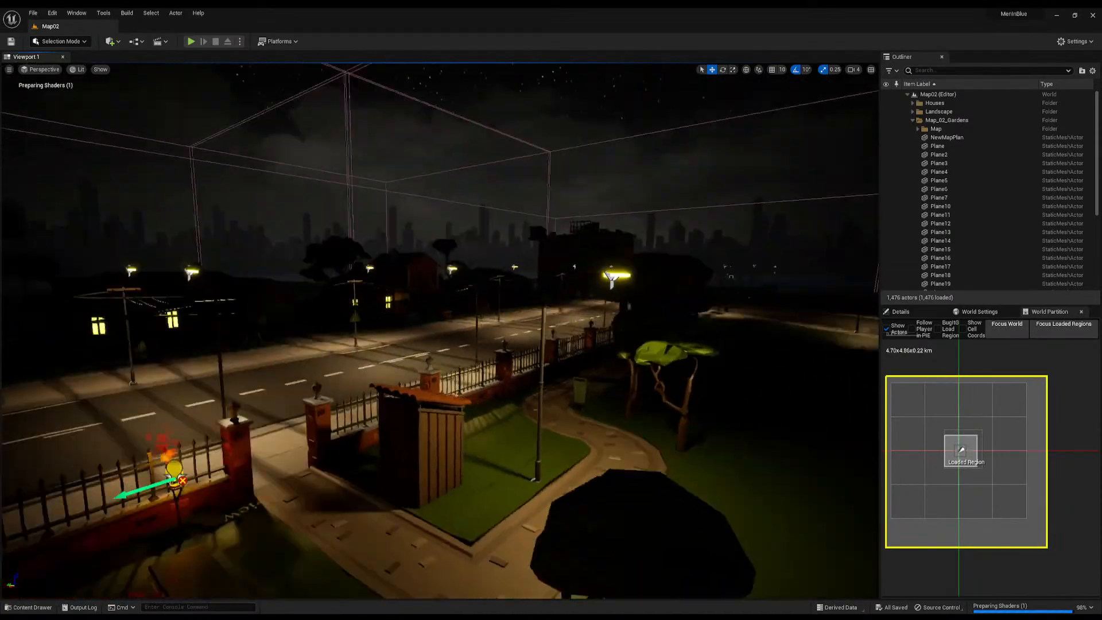
{"action": "right_click_drag", "start_coordinate": [439, 330], "coordinate": [321, 330]}
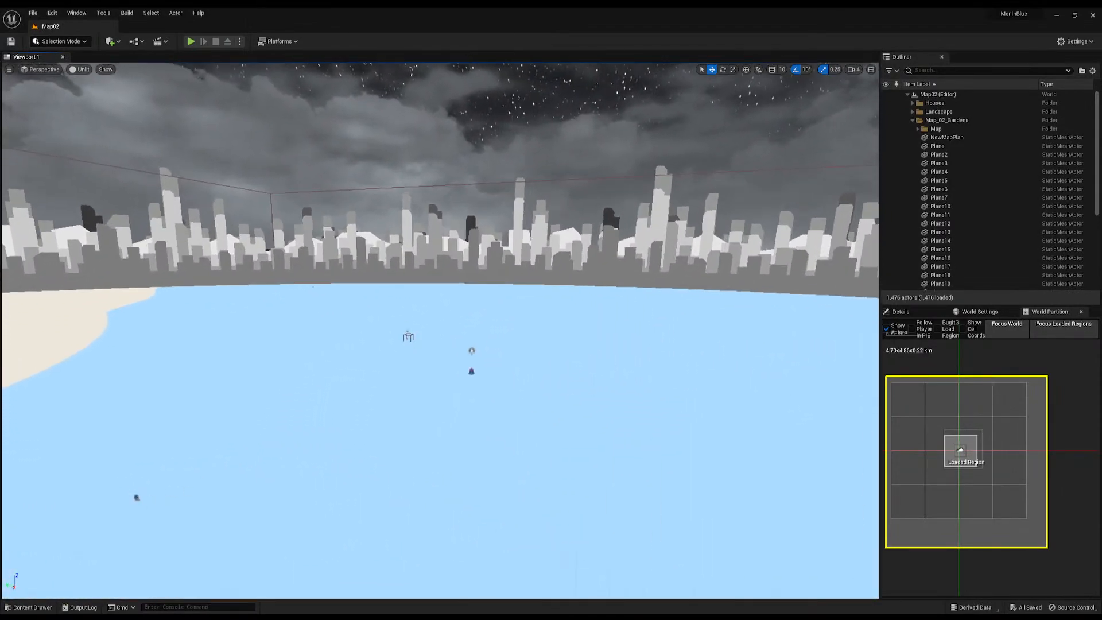
{"action": "right_click_drag", "start_coordinate": [439, 331], "coordinate": [532, 233]}
{"action": "key", "text": "w"}
{"action": "key", "text": "w"}
{"action": "right_click_drag", "start_coordinate": [273, 230], "coordinate": [204, 212]}
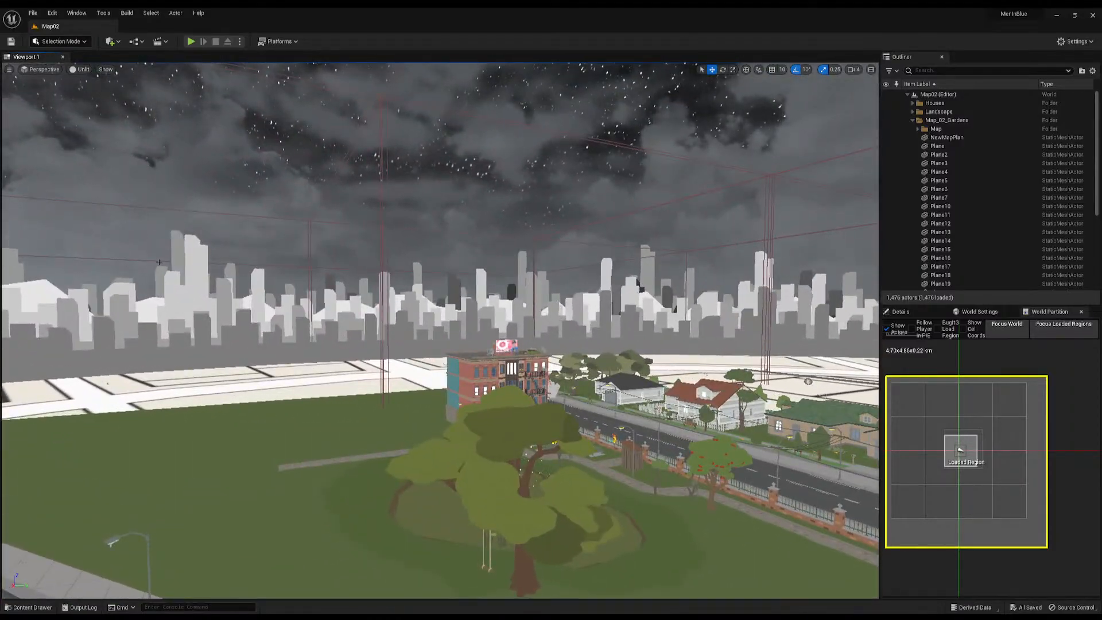
Fly down to the picnic tables and torches beside the café building for a close look
{"action": "right_click_drag", "start_coordinate": [273, 230], "coordinate": [259, 273]}
{"action": "key", "text": "w"}
{"action": "key", "text": "w"}
{"action": "key", "text": "d"}
{"action": "key", "text": "a"}
{"action": "key", "text": "w"}
{"action": "key", "text": "q"}
{"action": "key", "text": "e"}
{"action": "key", "text": "a"}
{"action": "right_click_drag", "start_coordinate": [195, 341], "coordinate": [223, 352]}
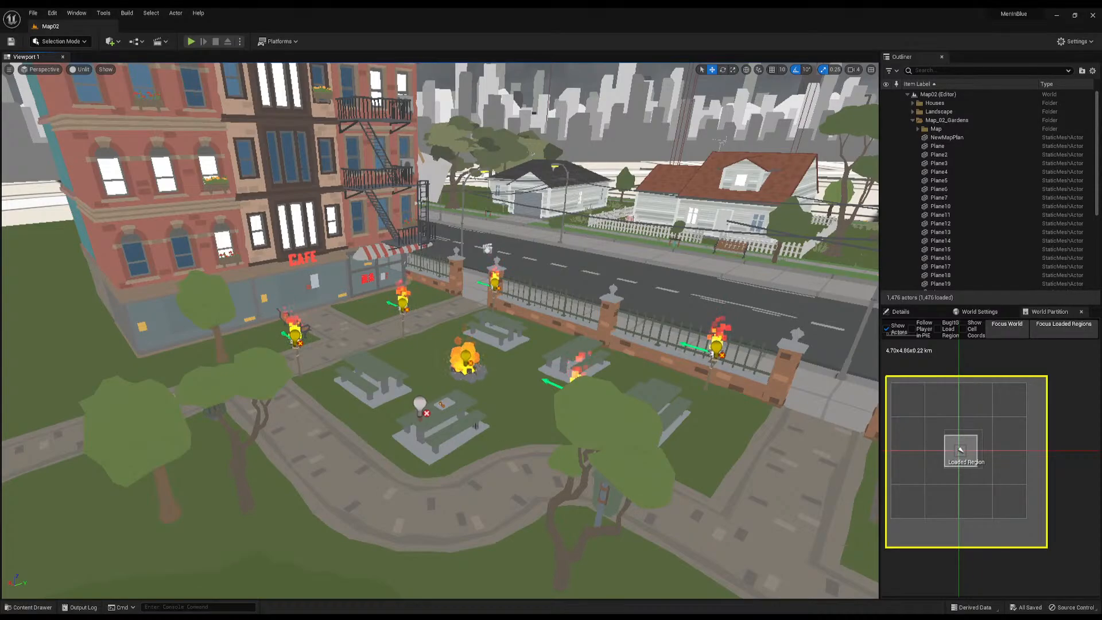
Switch the candle's point light on the picnic table to Static mobility and back to Stationary, and save the level
{"action": "left_click", "coordinate": [423, 401]}
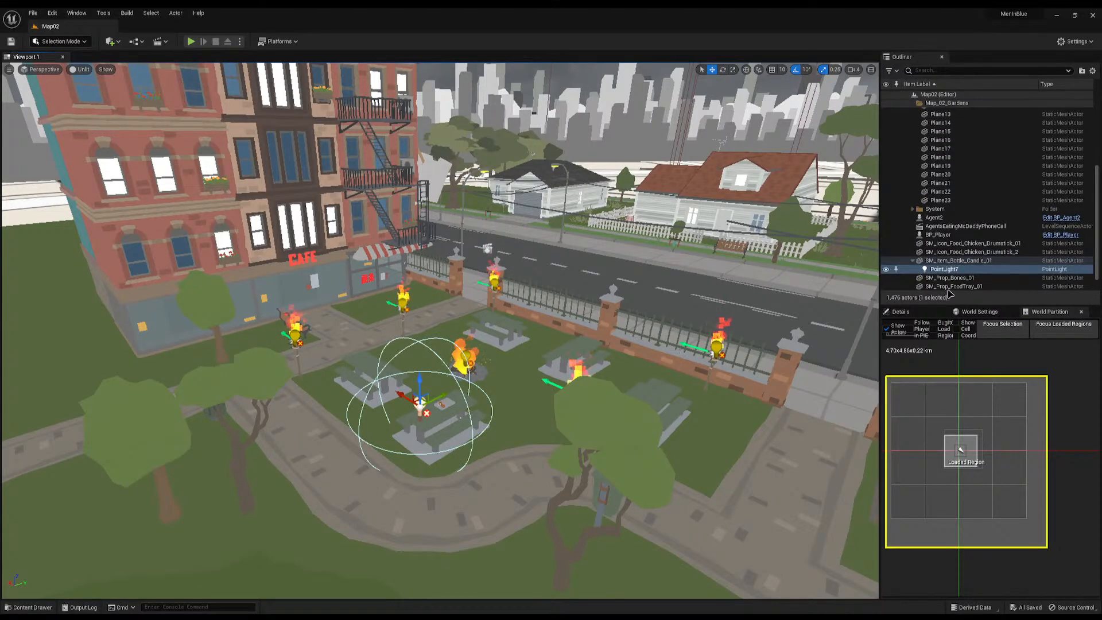
{"action": "left_click", "coordinate": [899, 312]}
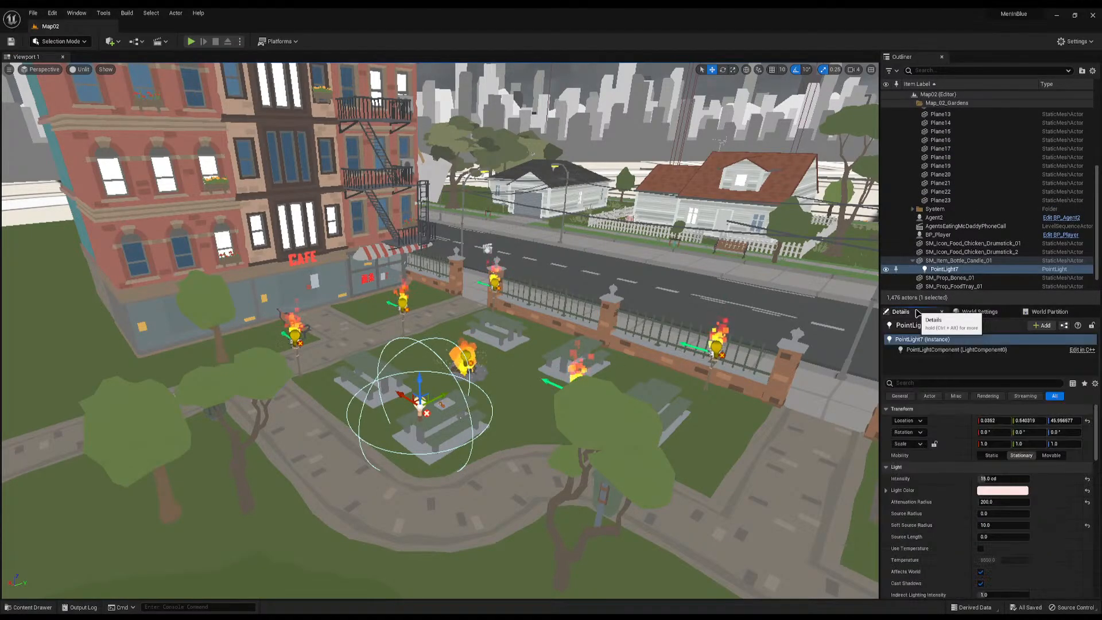
{"action": "left_click", "coordinate": [997, 456]}
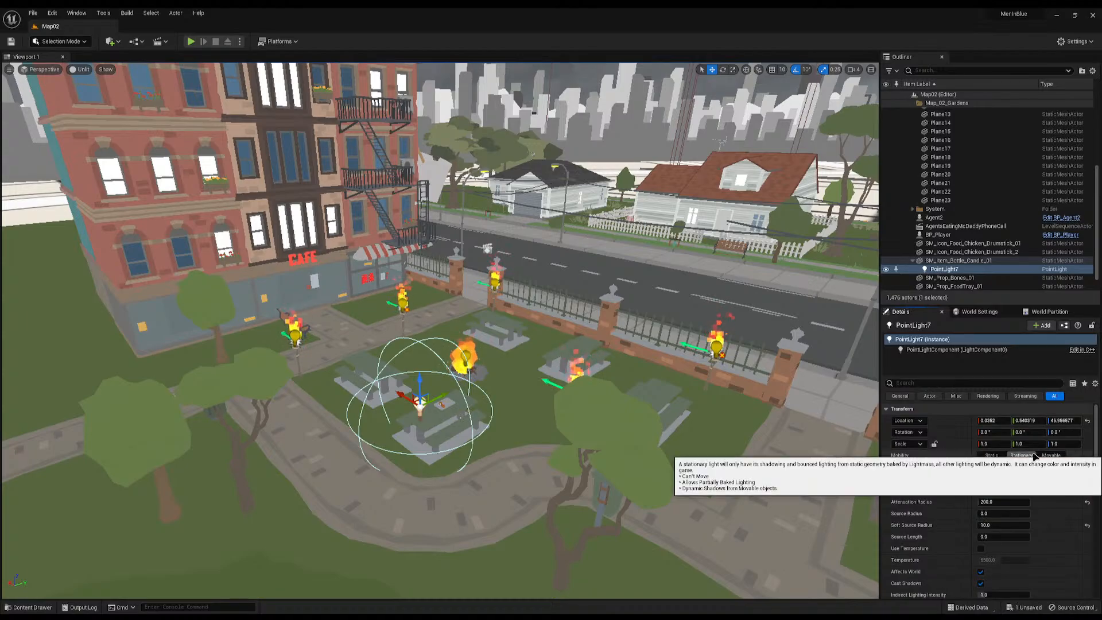
{"action": "left_click", "coordinate": [1021, 455]}
{"action": "right_click_drag", "start_coordinate": [440, 331], "coordinate": [445, 304]}
{"action": "key", "text": "ctrl+s"}
Set the viewport to lit shading and open the AgentsEatingMcDaddyPhoneCall level sequence
{"action": "right_click_drag", "start_coordinate": [417, 437], "coordinate": [427, 410]}
{"action": "key", "text": "alt+4"}
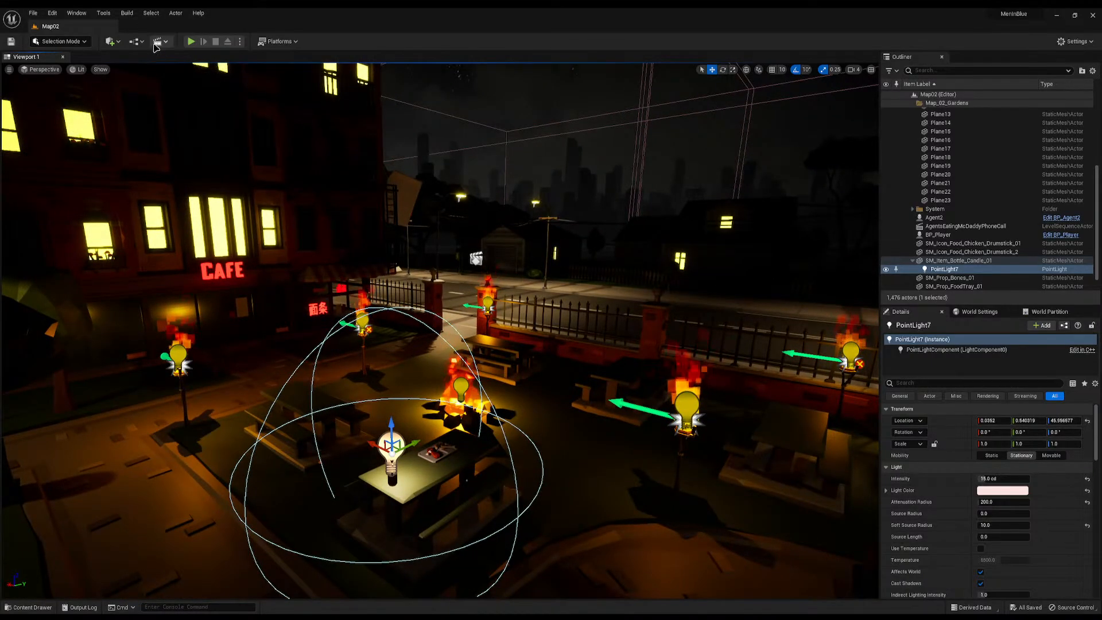
{"action": "left_click", "coordinate": [159, 42]}
{"action": "left_click", "coordinate": [195, 118]}
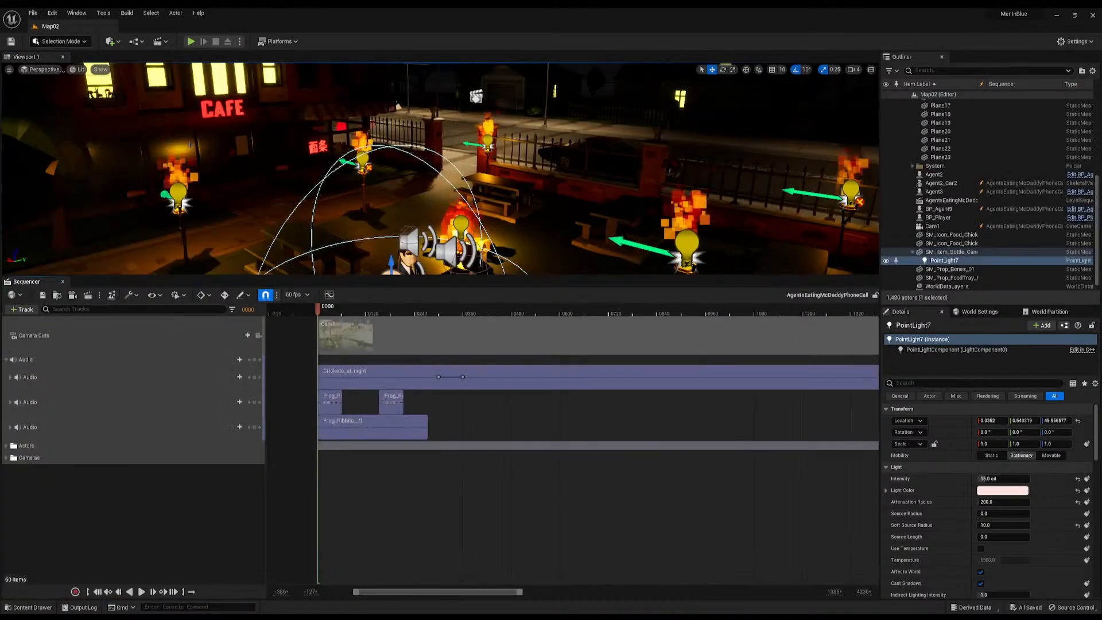
Play the sequence, scrub to frame 0324 and view the agents at the candlelit table
{"action": "key", "text": "space"}
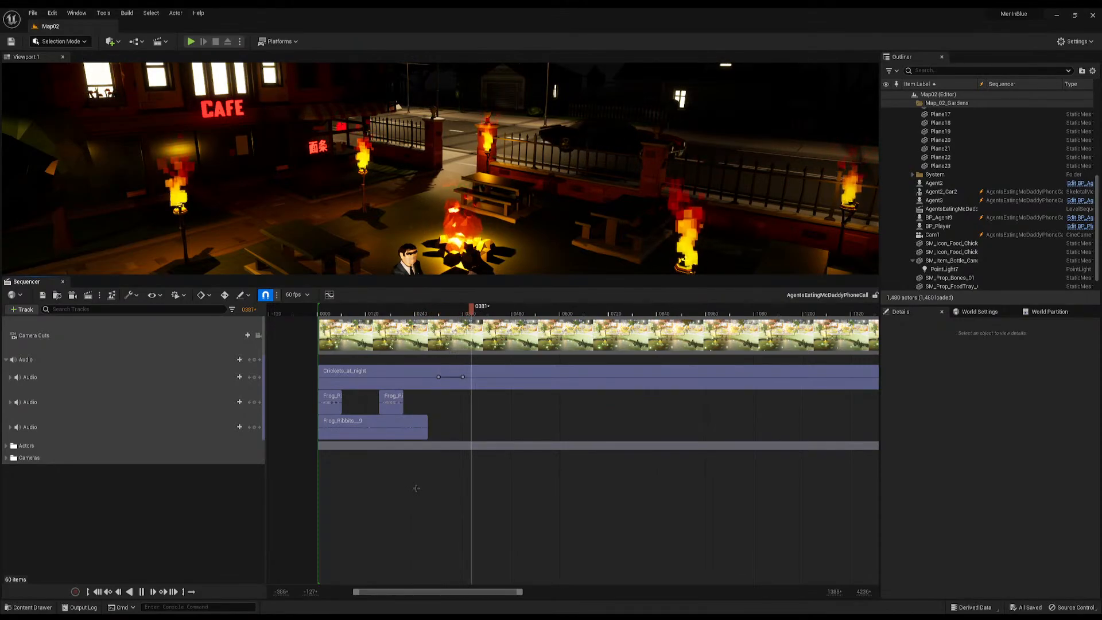
{"action": "key", "text": "space"}
{"action": "left_click_drag", "start_coordinate": [439, 312], "coordinate": [448, 312]}
{"action": "key", "text": "w"}
{"action": "right_click_drag", "start_coordinate": [520, 201], "coordinate": [512, 228]}
{"action": "key", "text": "s"}
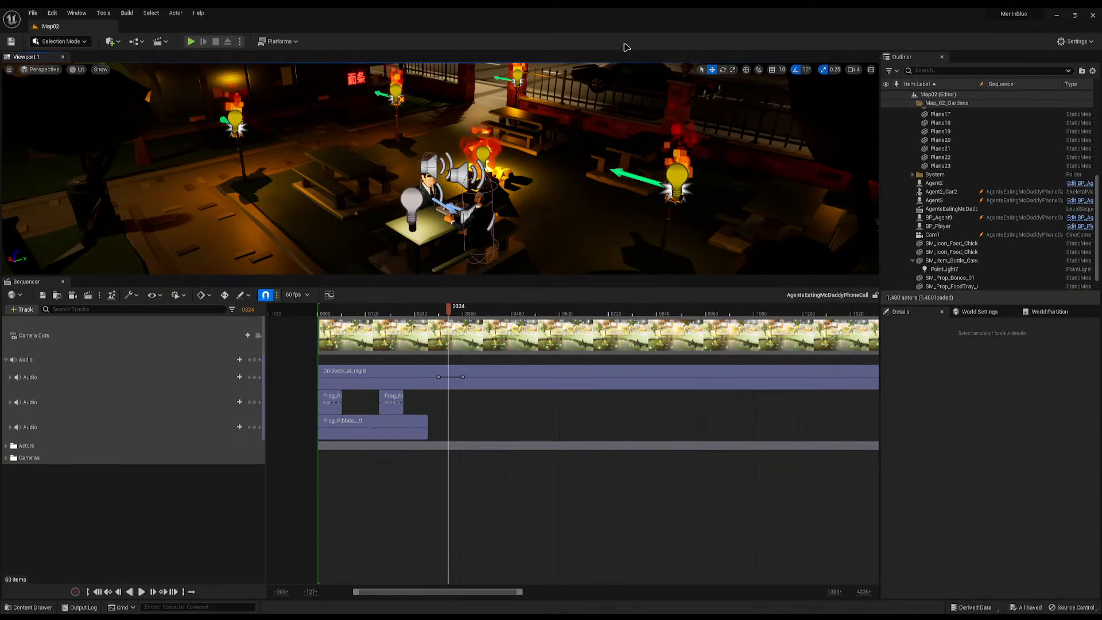
Switch to the file manager, bring the meninblue window into view and check the macro-output folder in Documents
{"action": "key", "text": "super"}
{"action": "left_click", "coordinate": [441, 587]}
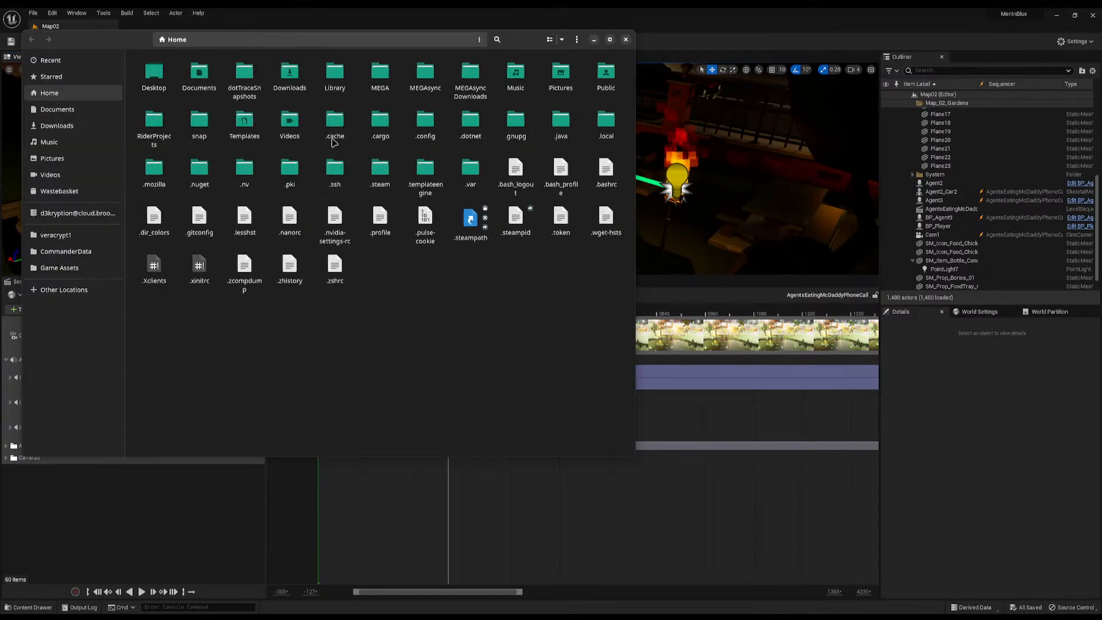
{"action": "left_click_drag", "start_coordinate": [328, 43], "coordinate": [1101, 172]}
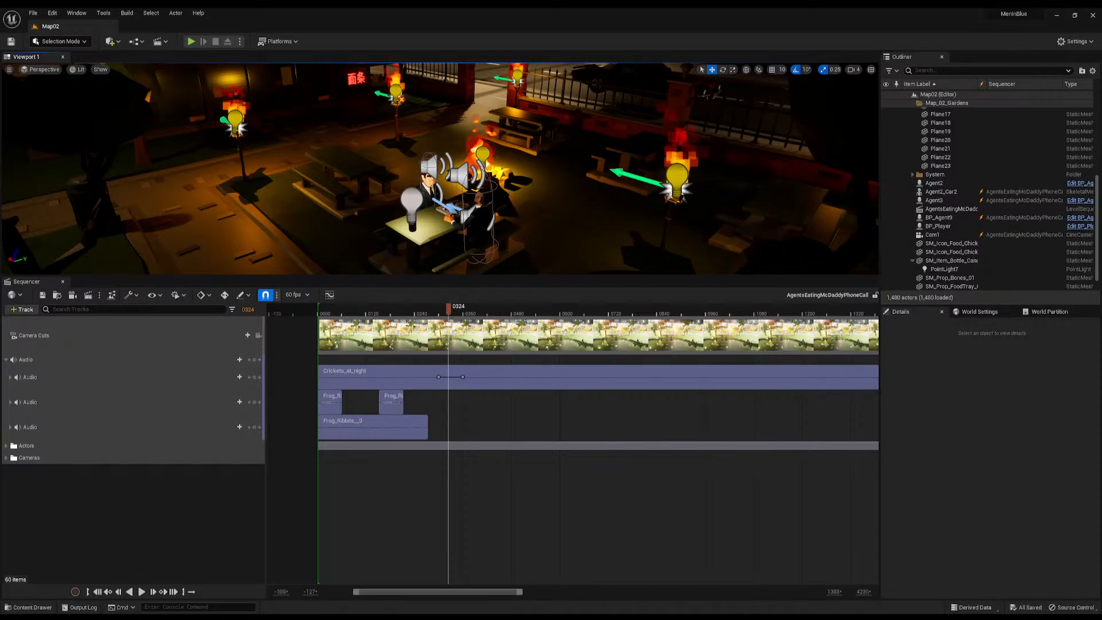
{"action": "left_click_drag", "start_coordinate": [0, 133], "coordinate": [760, 134]}
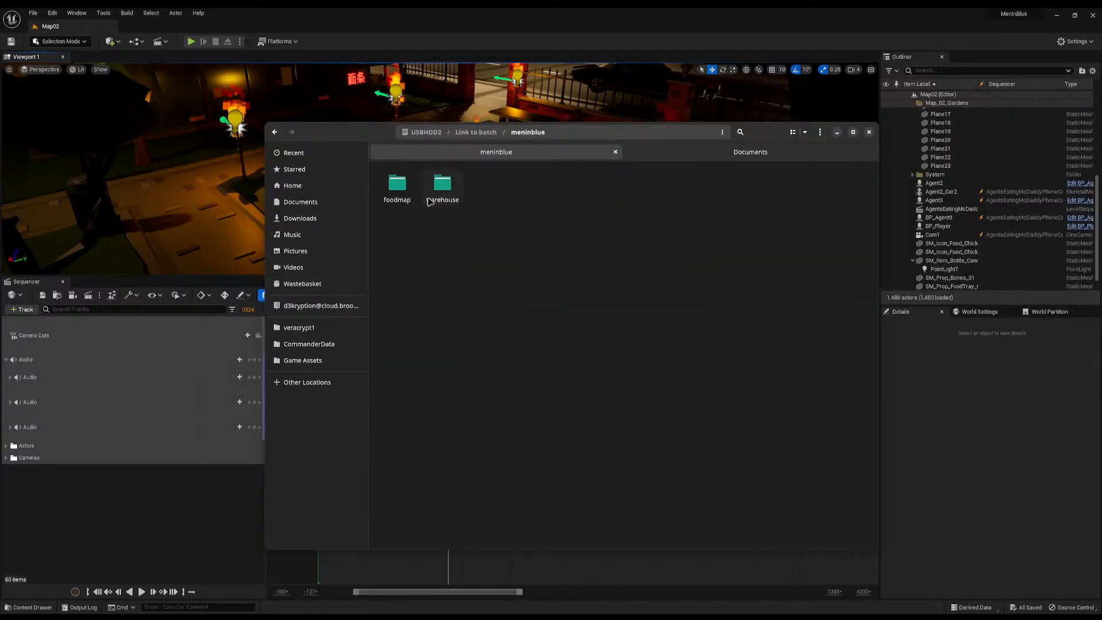
{"action": "left_click_drag", "start_coordinate": [458, 260], "coordinate": [372, 187]}
{"action": "left_click", "coordinate": [791, 151]}
{"action": "double_click", "coordinate": [577, 207]}
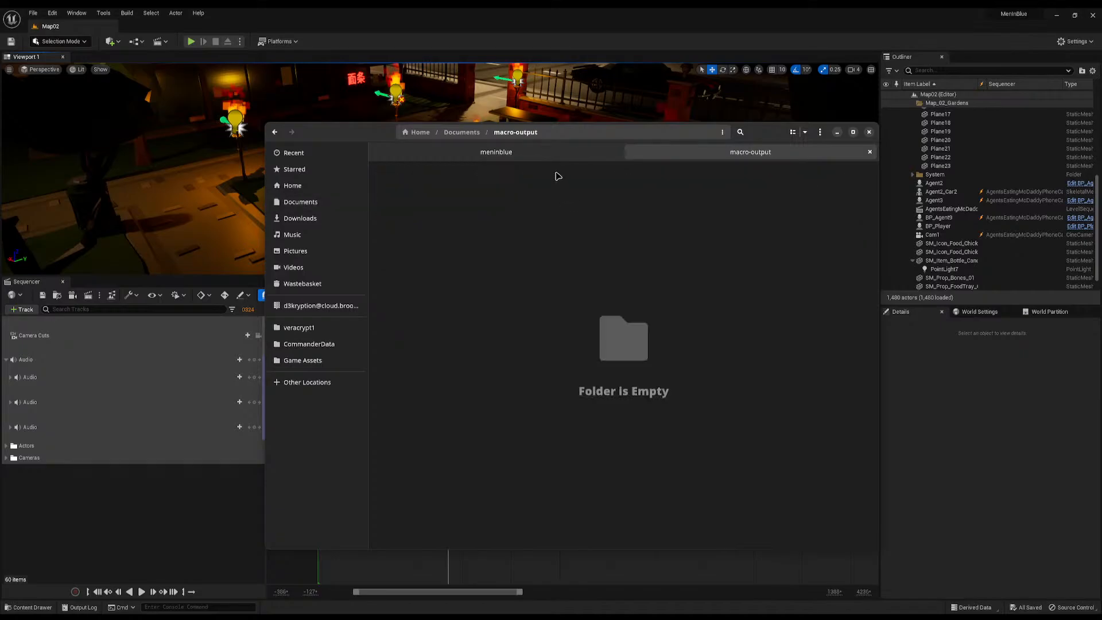
Open the agenttwo folder inside meninblue/foodmap
{"action": "left_click", "coordinate": [559, 150]}
{"action": "double_click", "coordinate": [404, 189]}
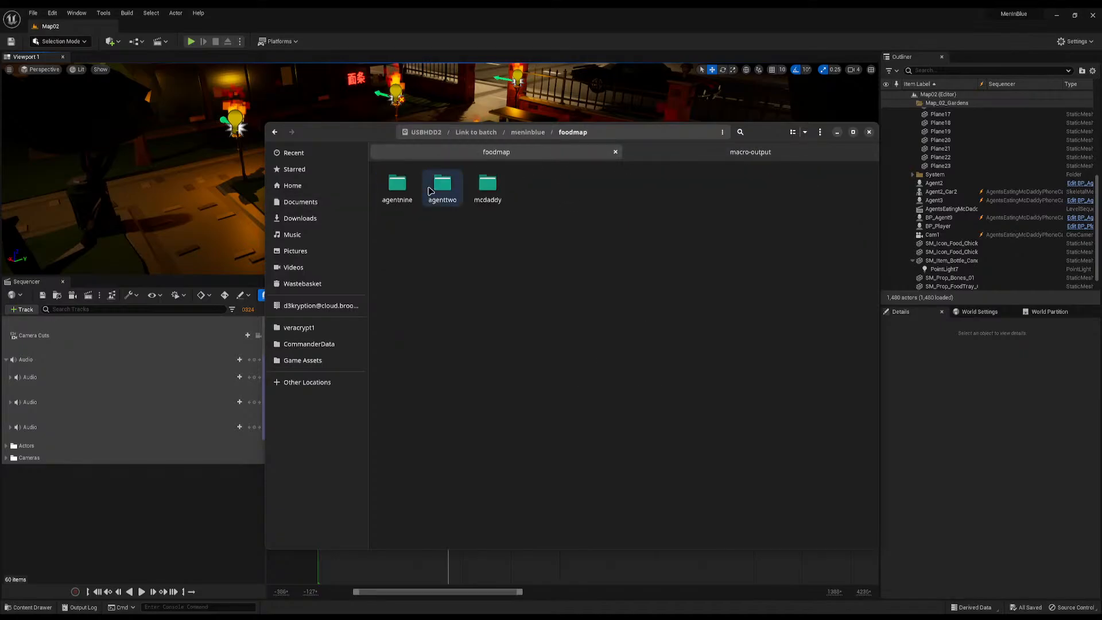
{"action": "double_click", "coordinate": [442, 185]}
{"action": "left_click", "coordinate": [885, 150]}
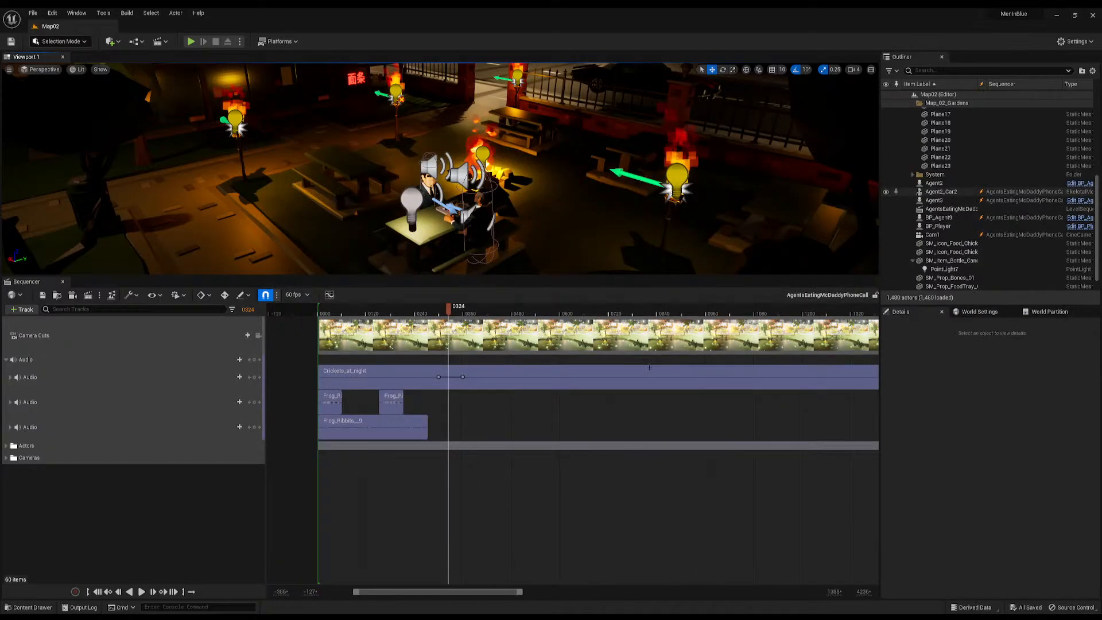
Launch Saucedacity and dismiss the crash recovery dialog without recovering the old project
{"action": "key", "text": "super"}
{"action": "type", "text": "sauce"}
{"action": "key", "text": "Return"}
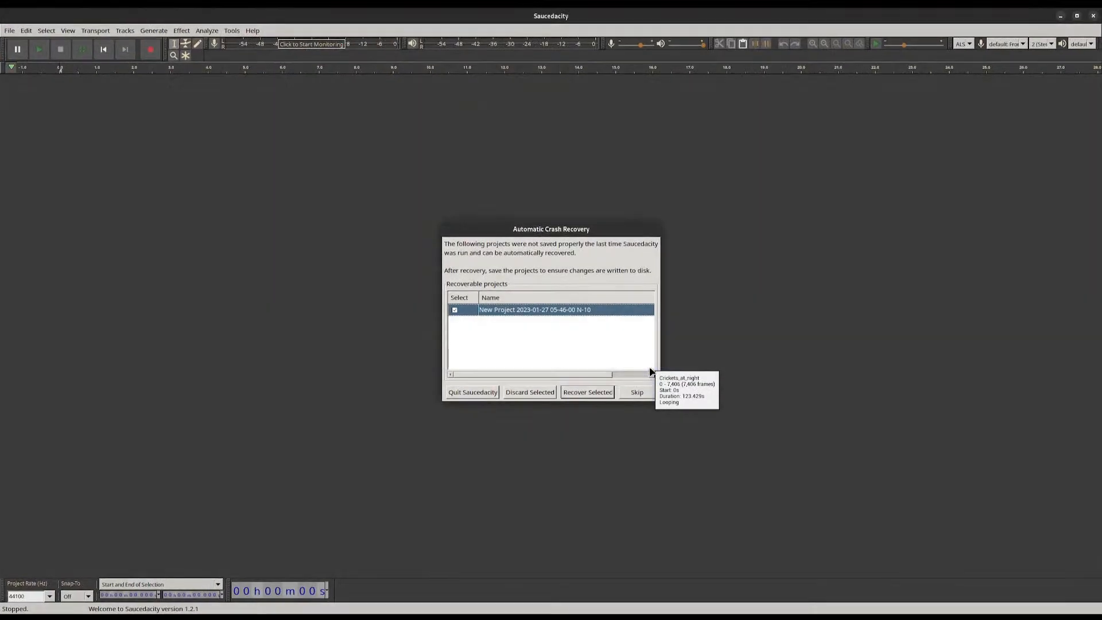
{"action": "key", "text": "Escape"}
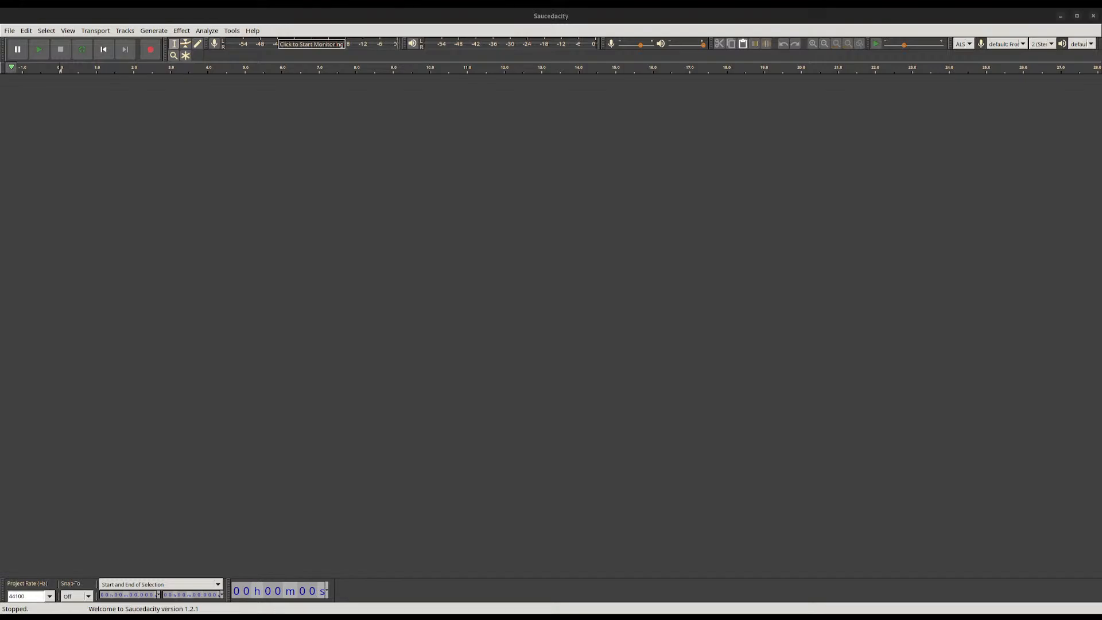
Open the macro manager and start applying the Normalize macro to files
{"action": "left_click", "coordinate": [182, 30]}
{"action": "mouse_move", "coordinate": [201, 35]}
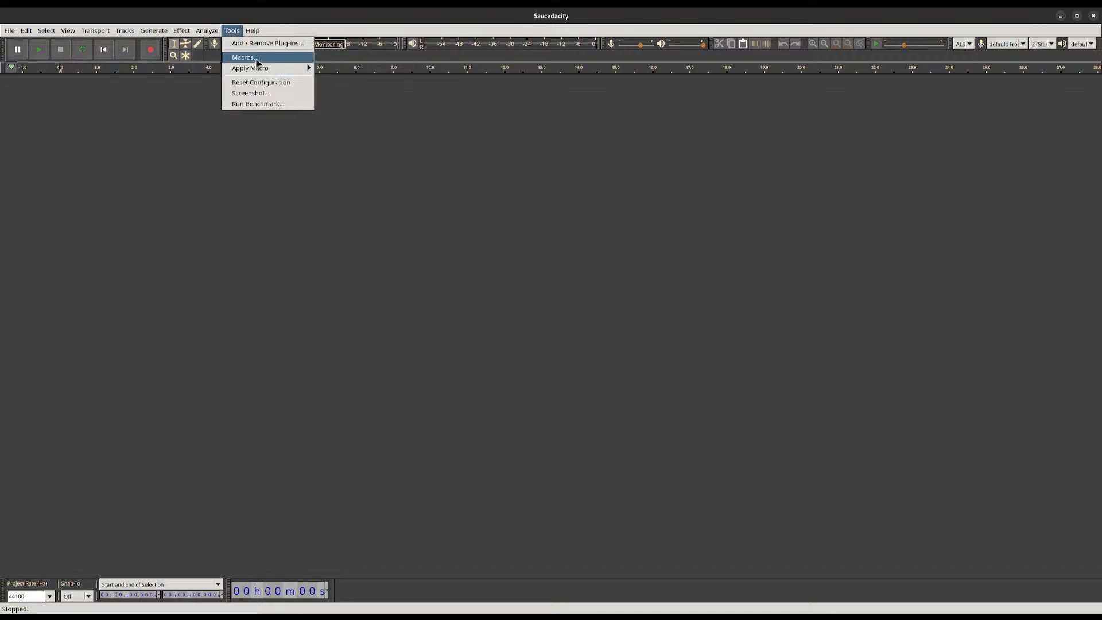
{"action": "left_click", "coordinate": [252, 56]}
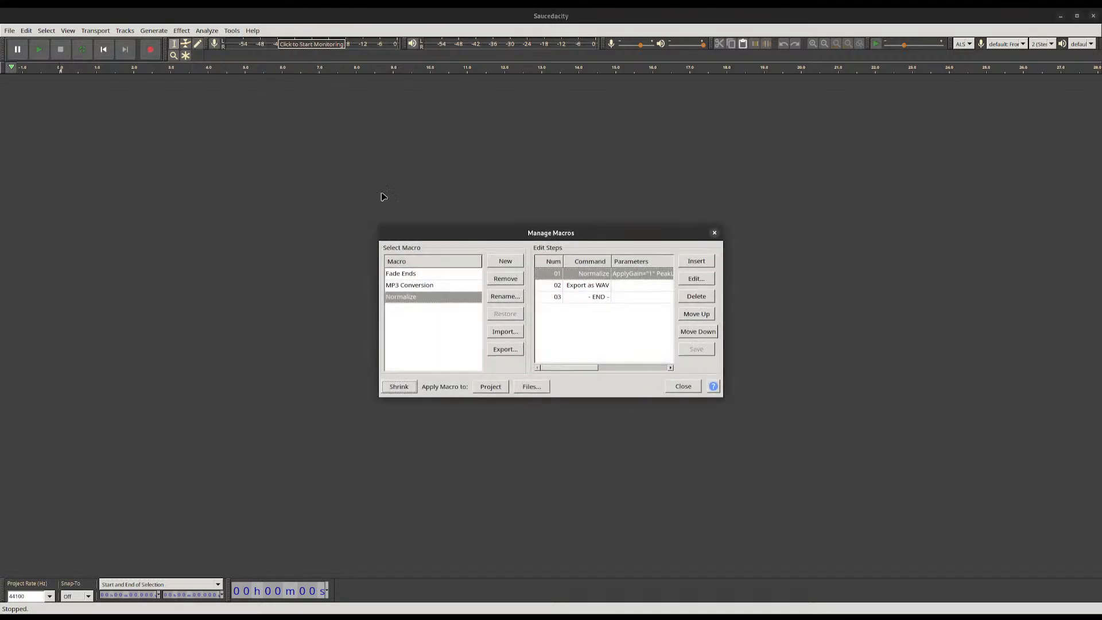
{"action": "left_click", "coordinate": [530, 385]}
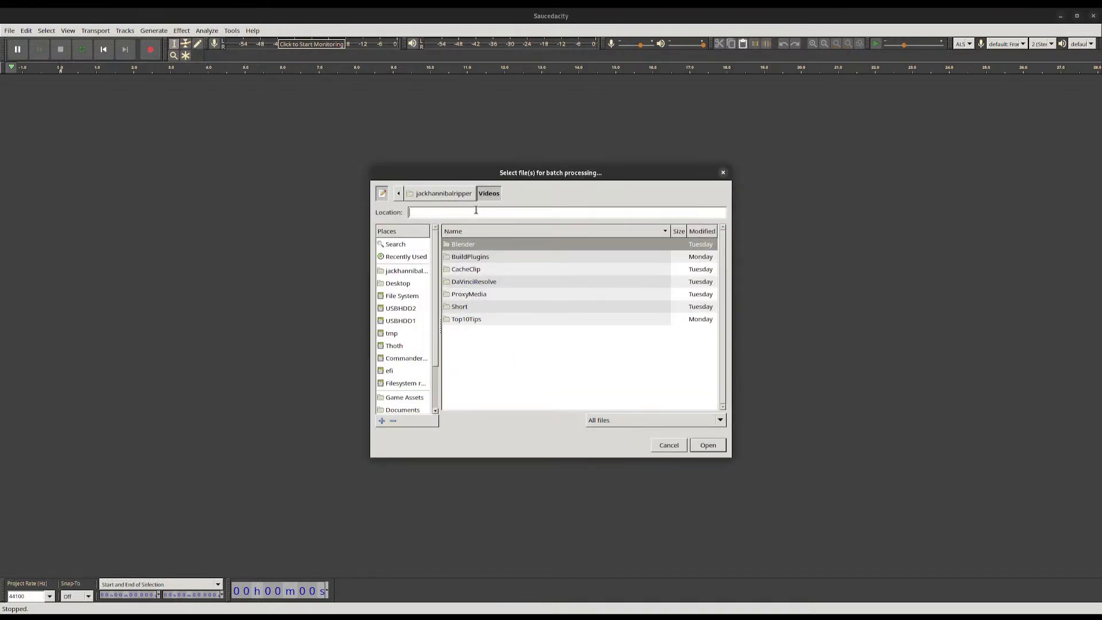
Batch-process all WAV files in USBHDD2/Link to batch/meninblue/foodmap/agenttwo with the Normalize macro and close the macro manager
{"action": "type", "text": "/run/media/jackhannibalripper/USBHDD2/Link to batch/meninblue/foodmap/agenttwo/"}
{"action": "type", "text": "/"}
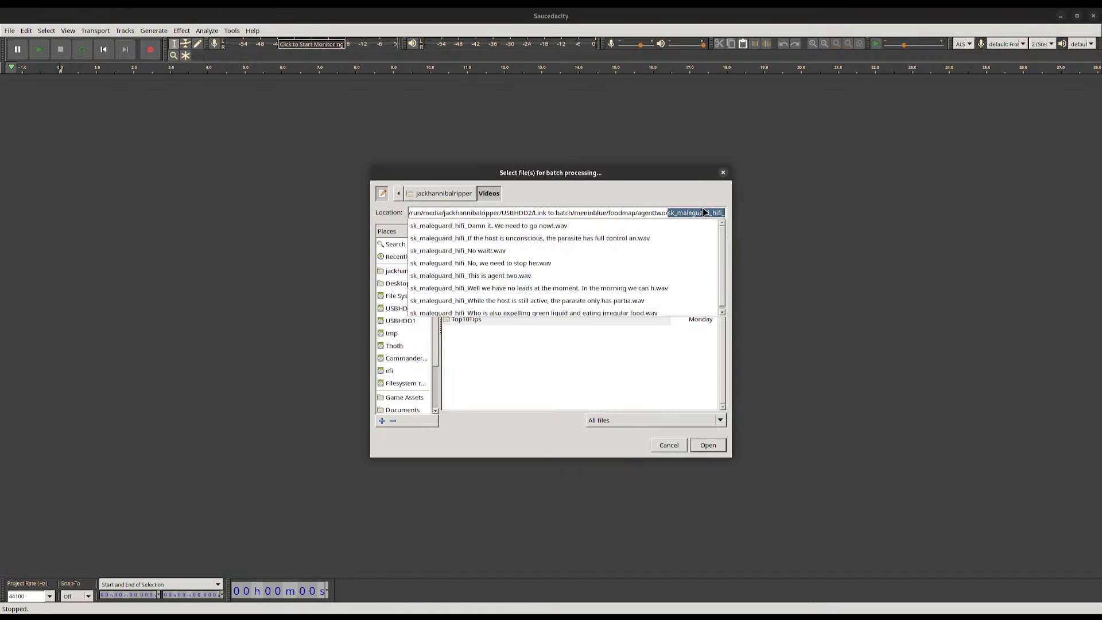
{"action": "key", "text": "BackSpace"}
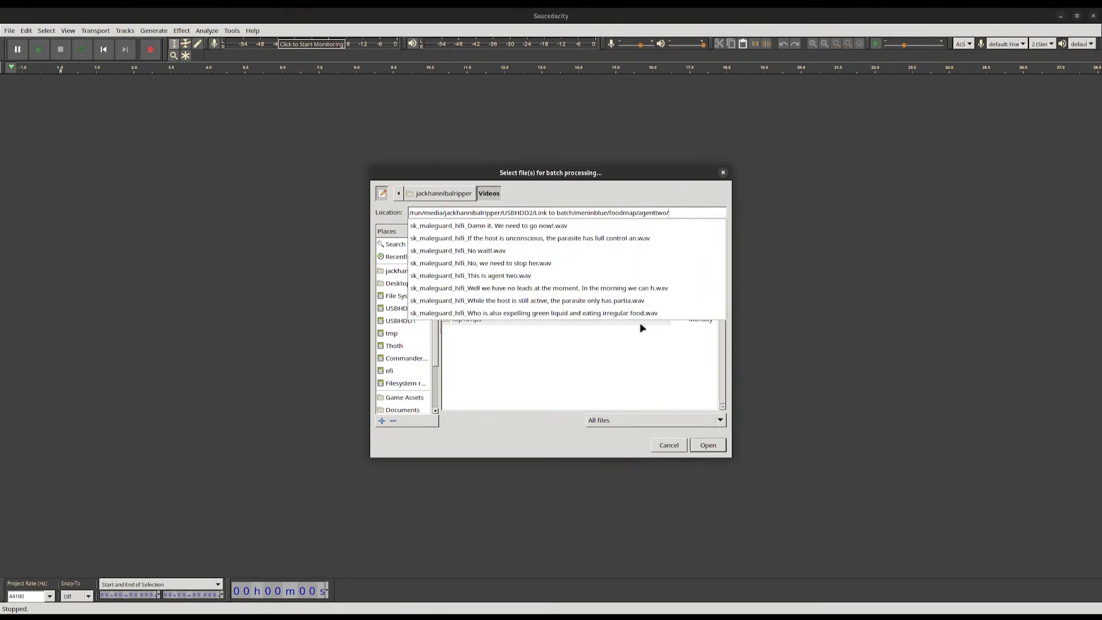
{"action": "left_click", "coordinate": [648, 343]}
{"action": "key", "text": "Return"}
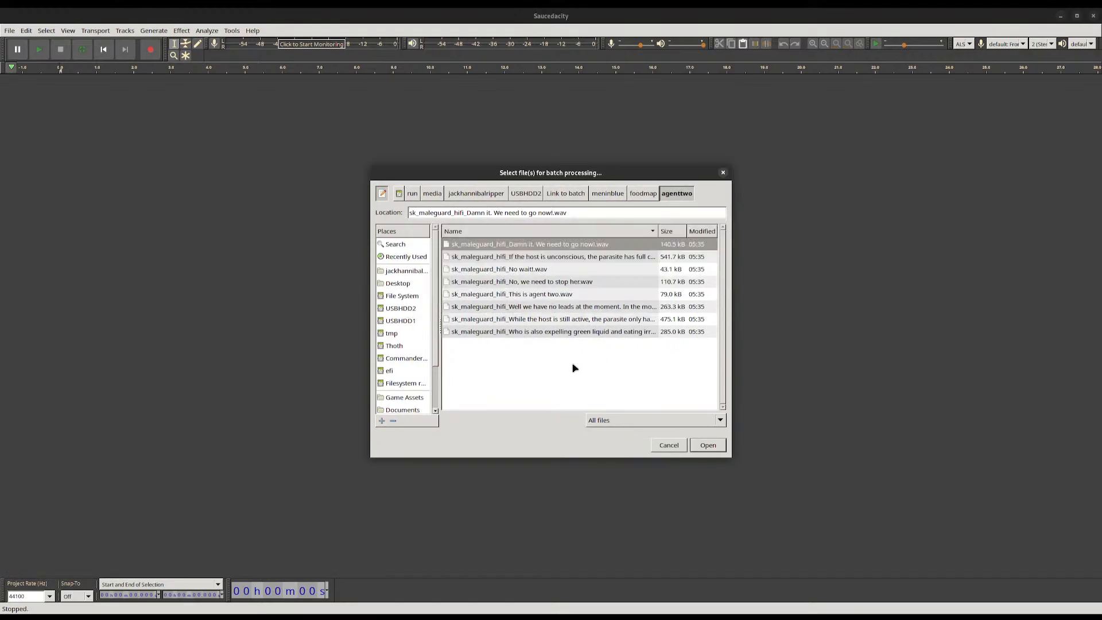
{"action": "key", "text": "ctrl+a"}
{"action": "left_click", "coordinate": [721, 443]}
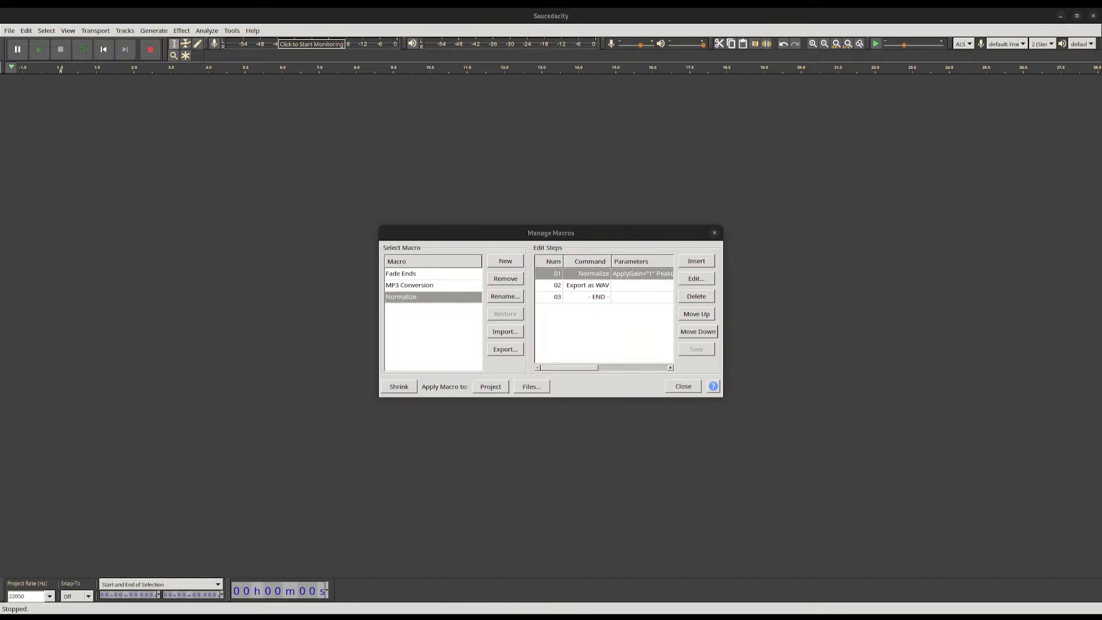
{"action": "left_click", "coordinate": [716, 235]}
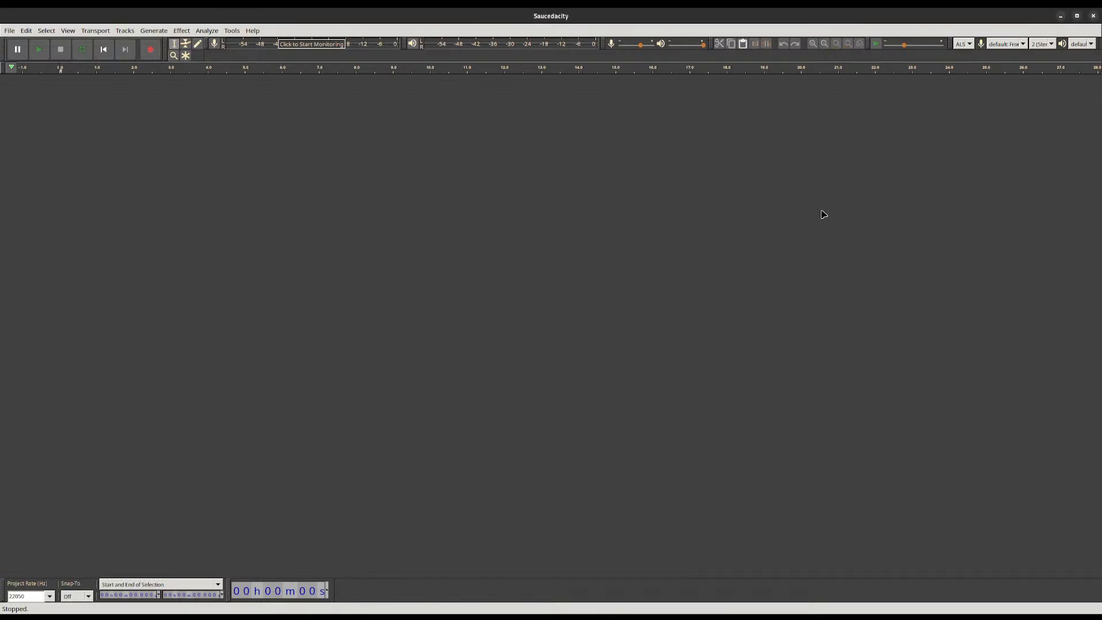
Move all normalized WAV files from macro-output into foodmap/agenttwo, replacing all existing files of the same name
{"action": "left_click_drag", "start_coordinate": [1101, 118], "coordinate": [1101, 195]}
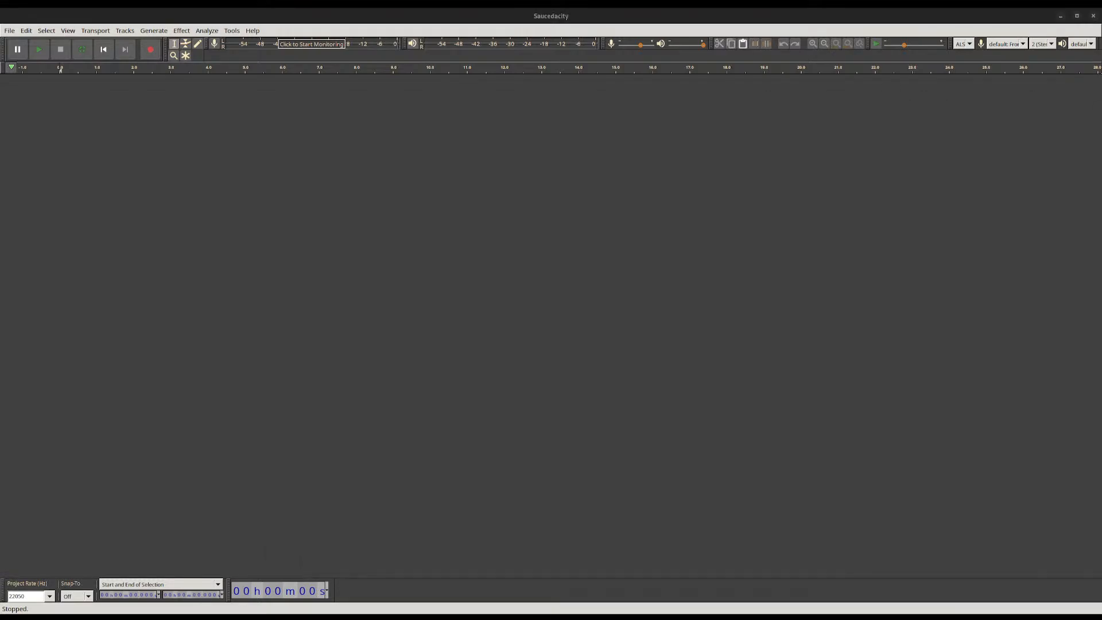
{"action": "left_click_drag", "start_coordinate": [1101, 115], "coordinate": [746, 64]}
{"action": "key", "text": "ctrl+a"}
{"action": "key", "text": "ctrl+x"}
{"action": "left_click", "coordinate": [508, 81]}
{"action": "key", "text": "ctrl+v"}
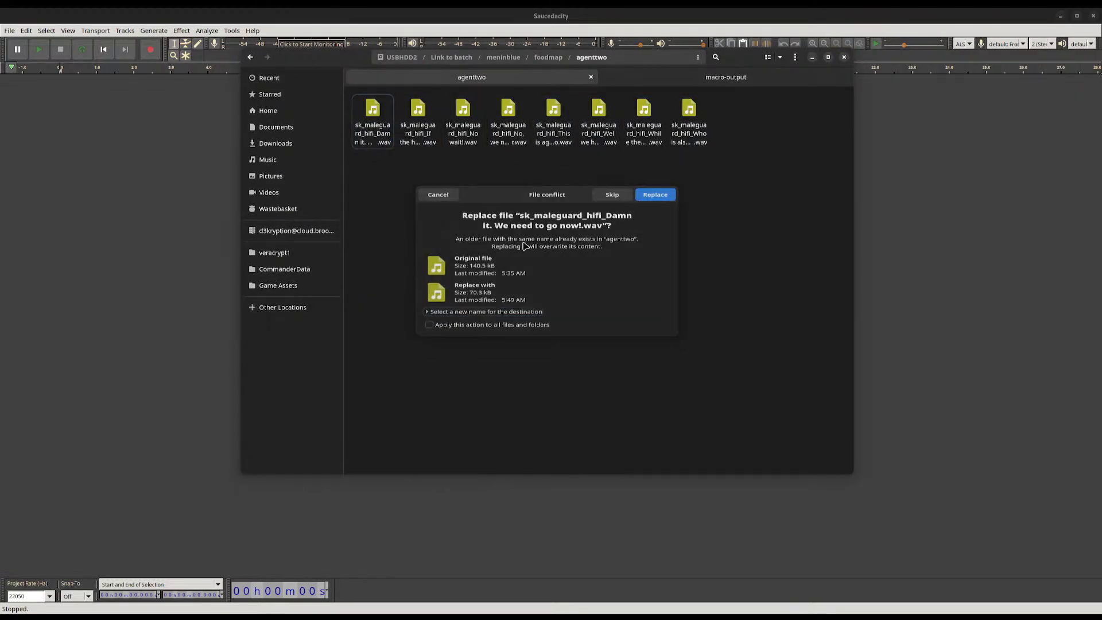
{"action": "left_click", "coordinate": [525, 334]}
{"action": "left_click", "coordinate": [654, 185]}
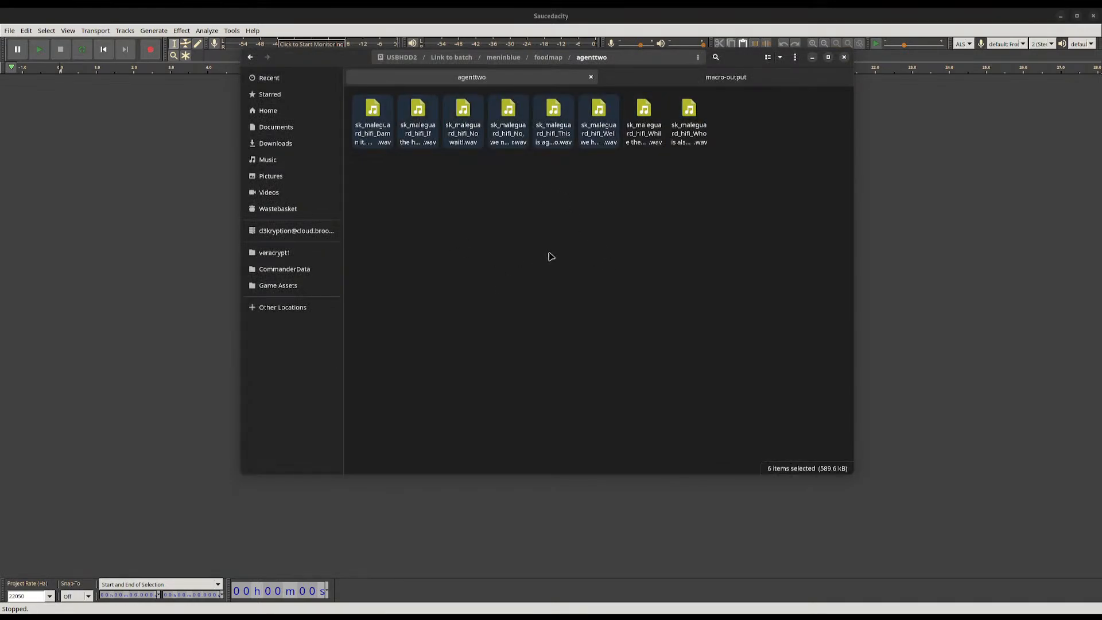
Open the meninblue/foodmap/mcdaddy folder in the file manager, then return to Saucedacity and open the macro manager
{"action": "left_click", "coordinate": [548, 57]}
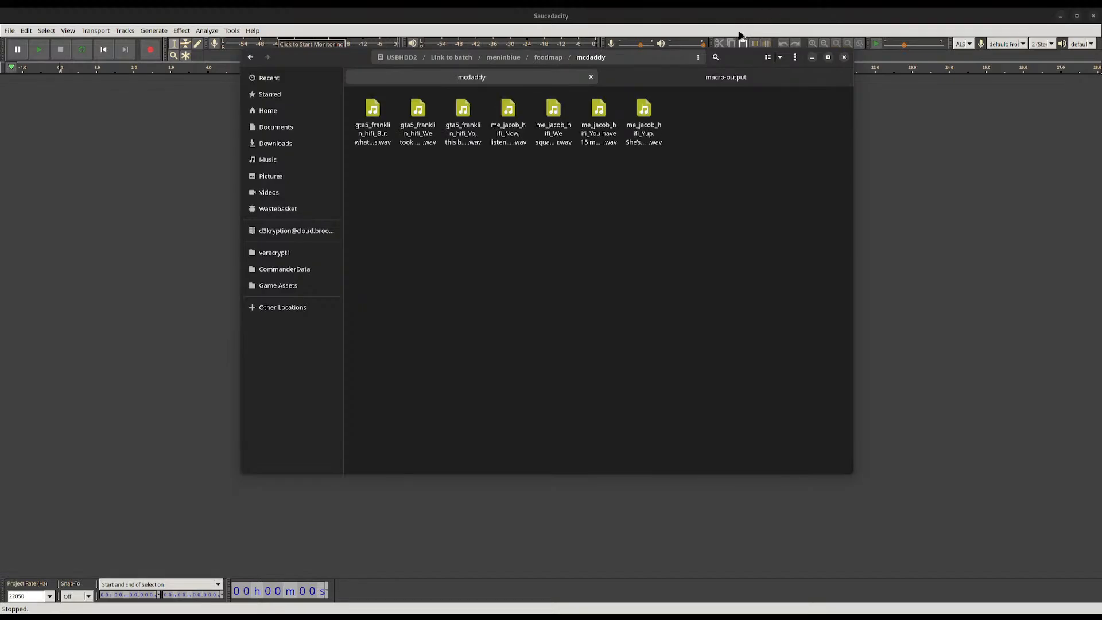
{"action": "left_click_drag", "start_coordinate": [742, 63], "coordinate": [1101, 210]}
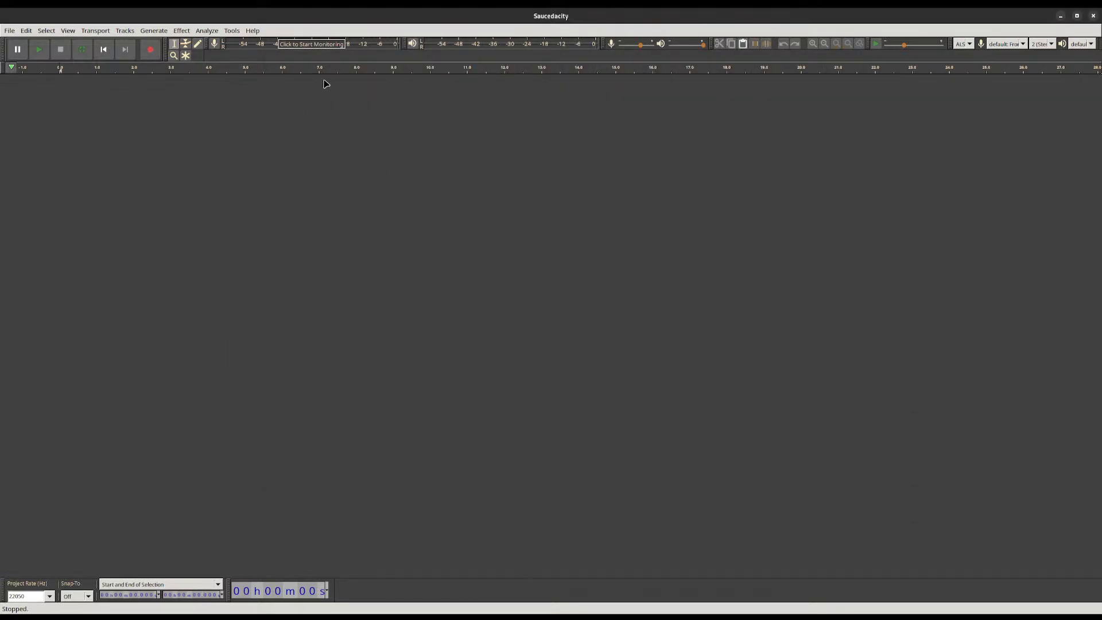
{"action": "left_click", "coordinate": [232, 31]}
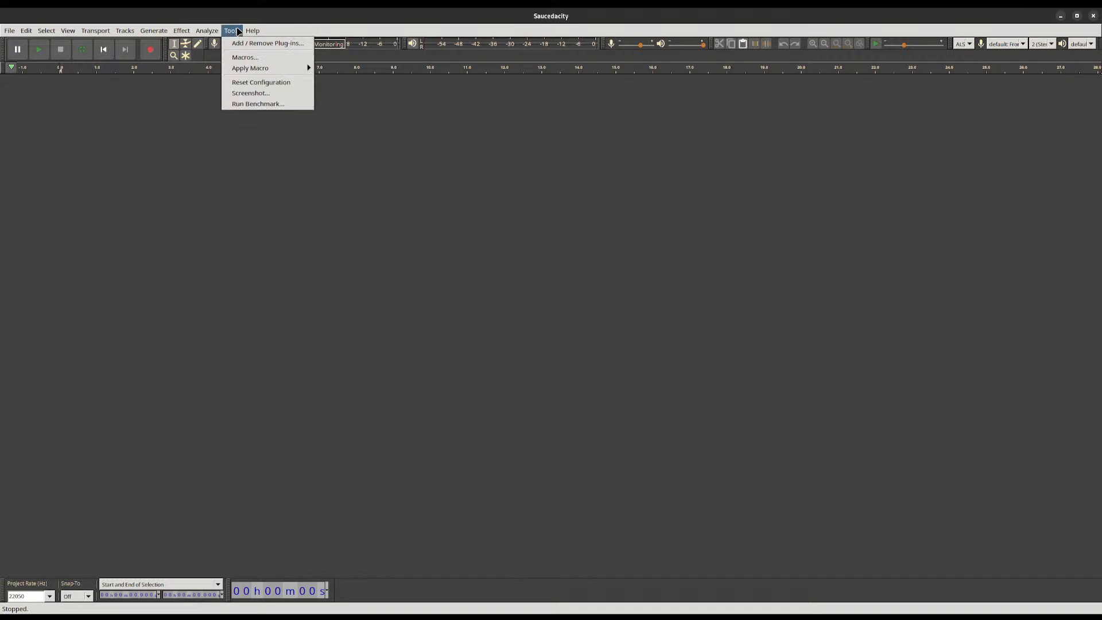
{"action": "left_click", "coordinate": [251, 58]}
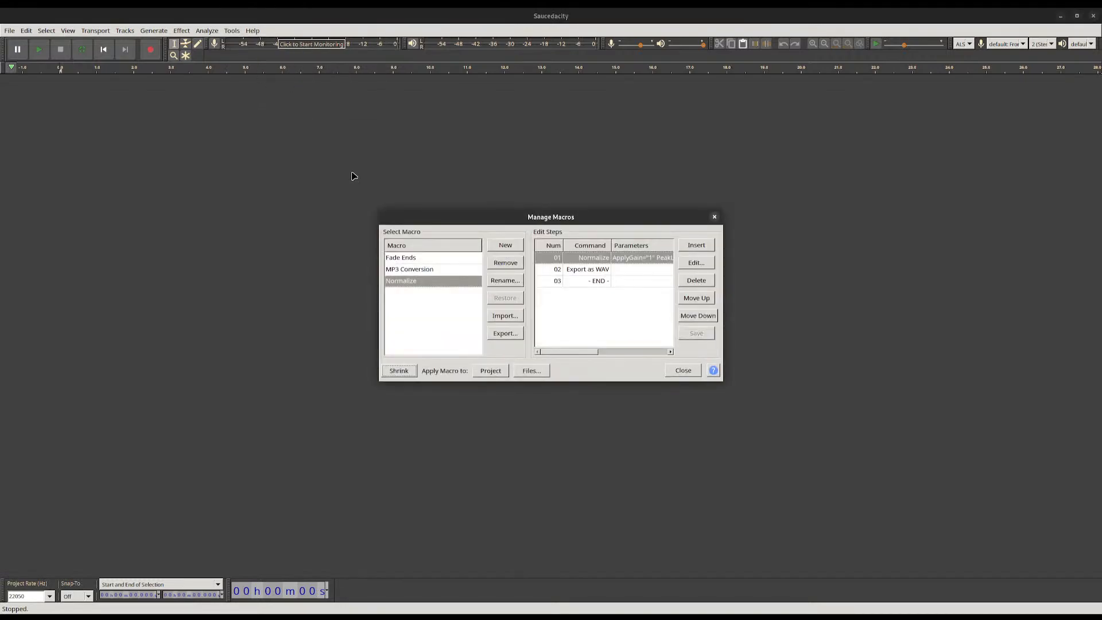
{"action": "left_click", "coordinate": [529, 370]}
{"action": "key", "text": "ctrl+v"}
{"action": "key", "text": "Escape"}
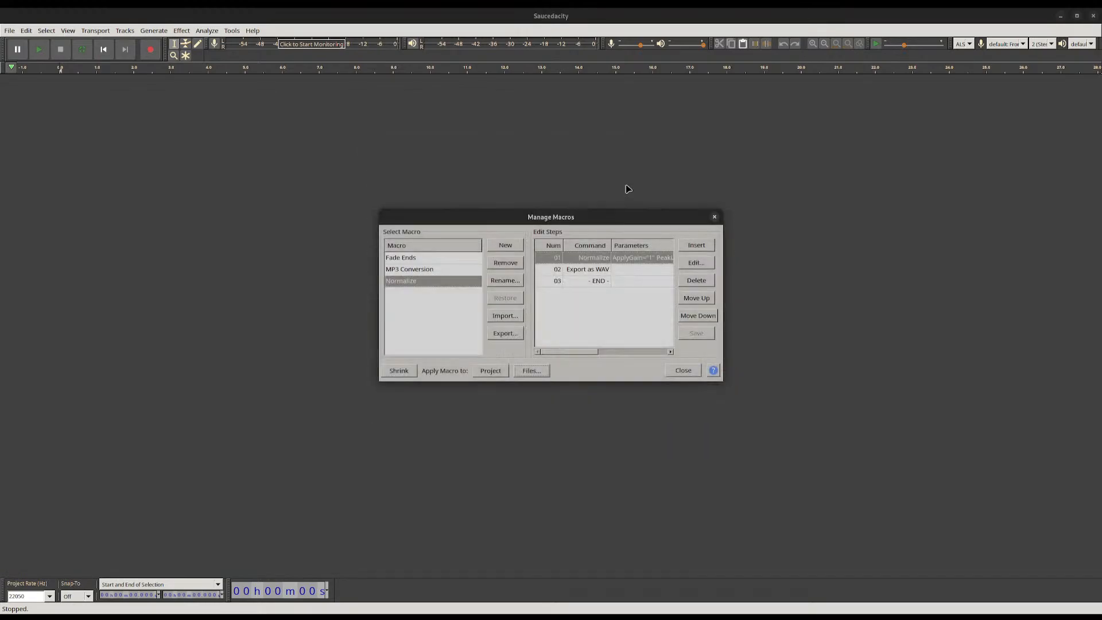
Batch-process the four me_jacob_hifi WAV files in meninblue/foodmap/mcdaddy with the Normalize macro
{"action": "left_click", "coordinate": [531, 370]}
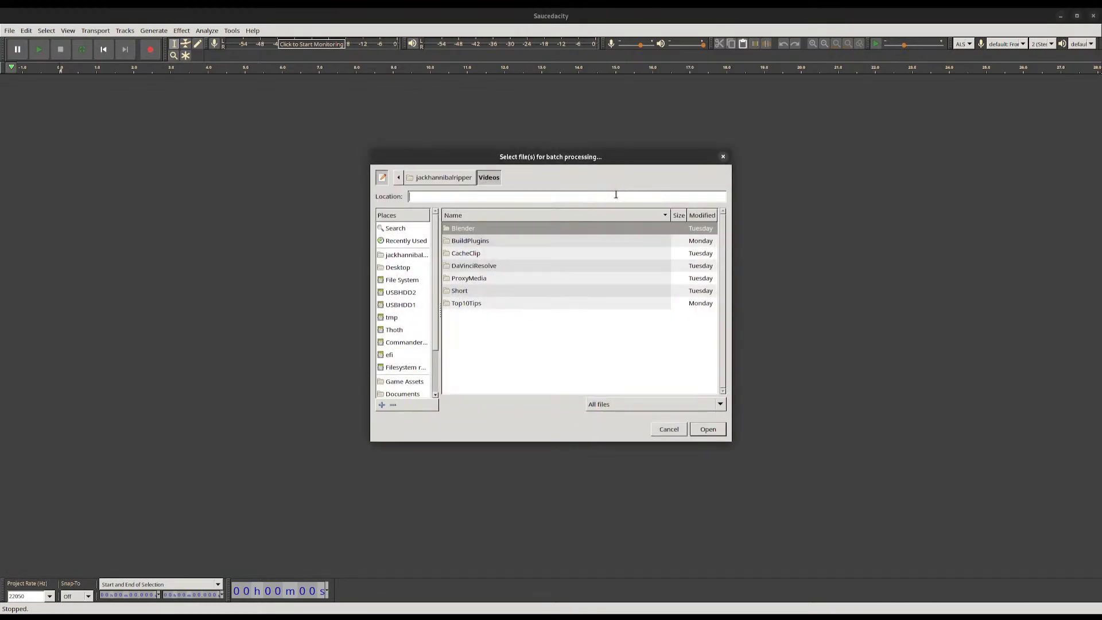
{"action": "key", "text": "ctrl+v"}
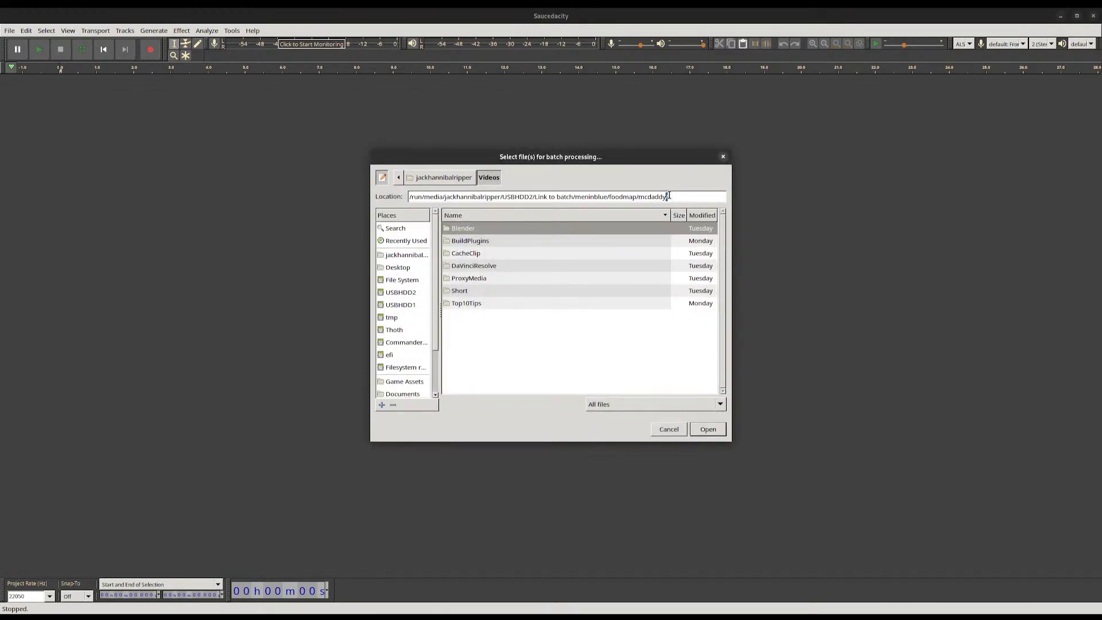
{"action": "left_click", "coordinate": [706, 430]}
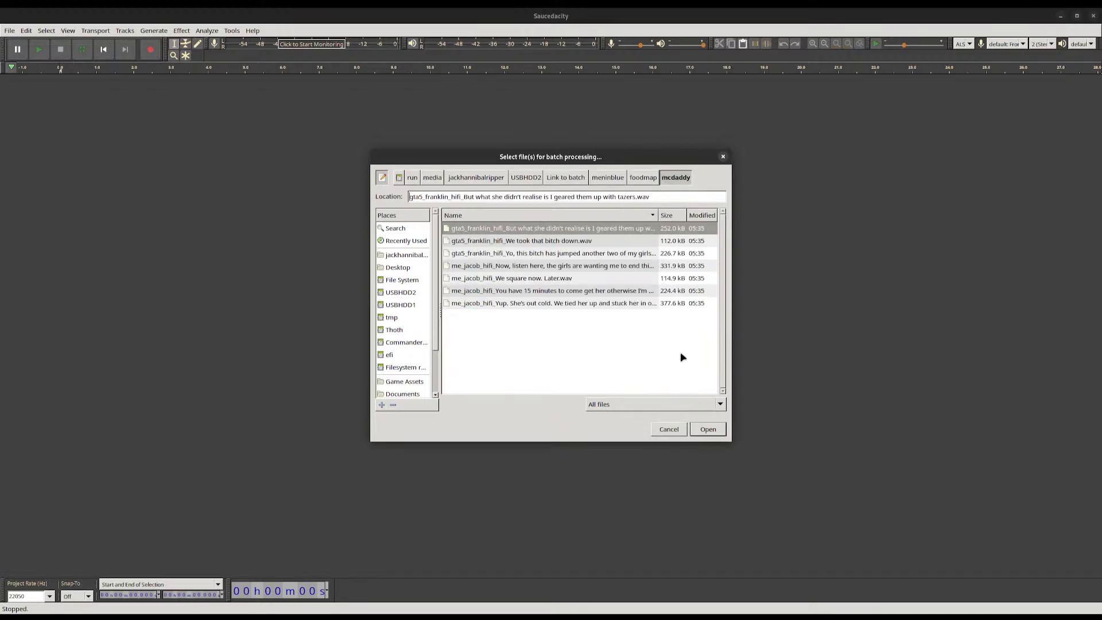
{"action": "key", "text": "ctrl+a"}
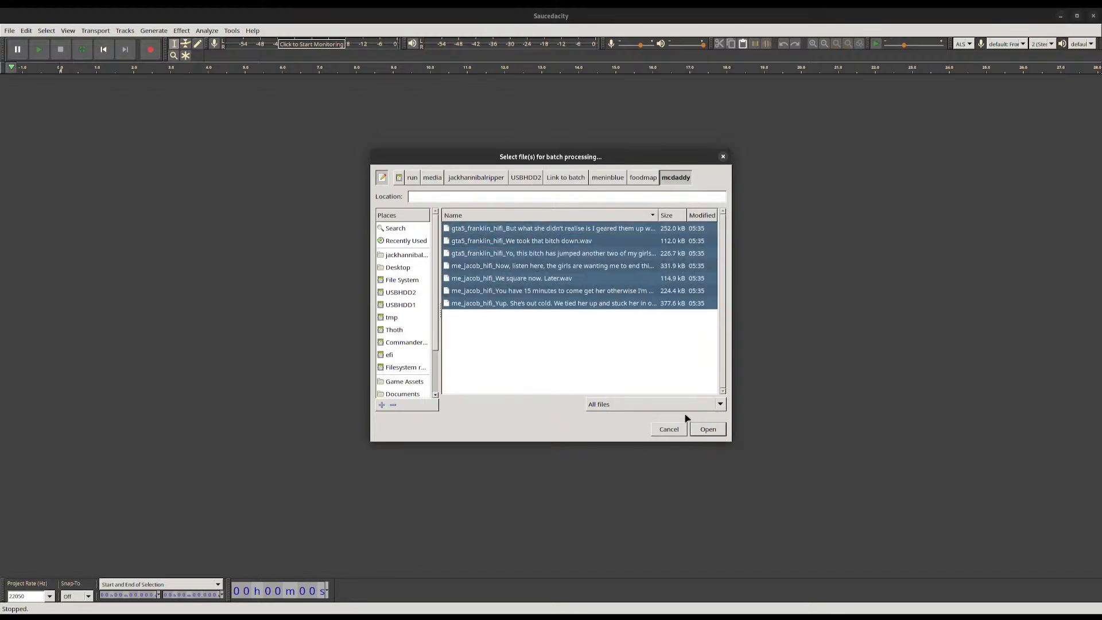
{"action": "left_click", "coordinate": [553, 265]}
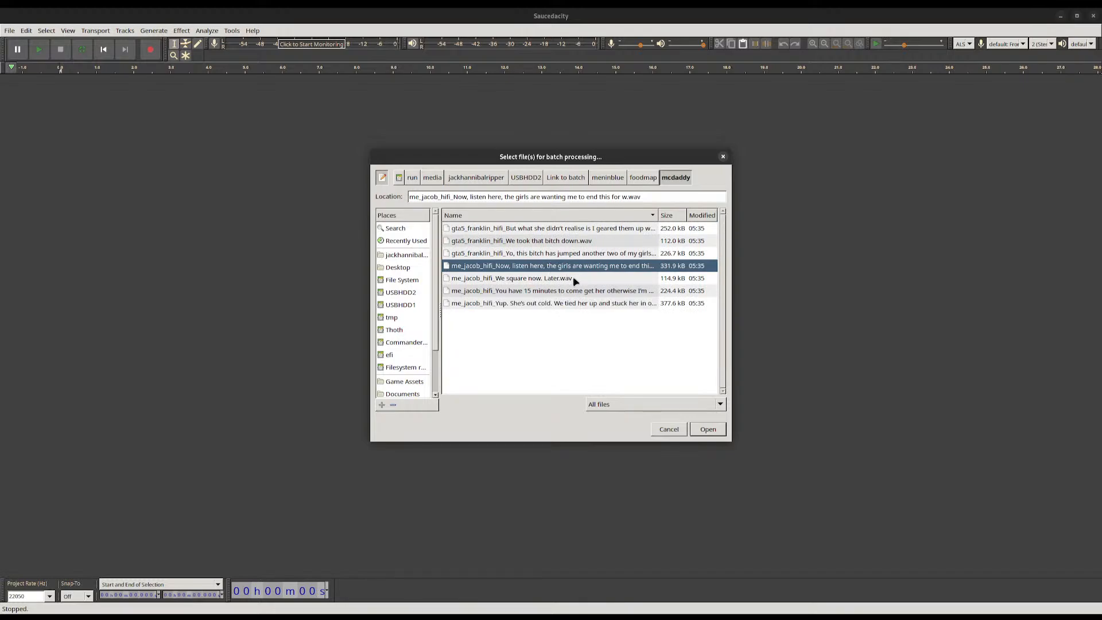
{"action": "left_click", "coordinate": [555, 309], "text": "shift"}
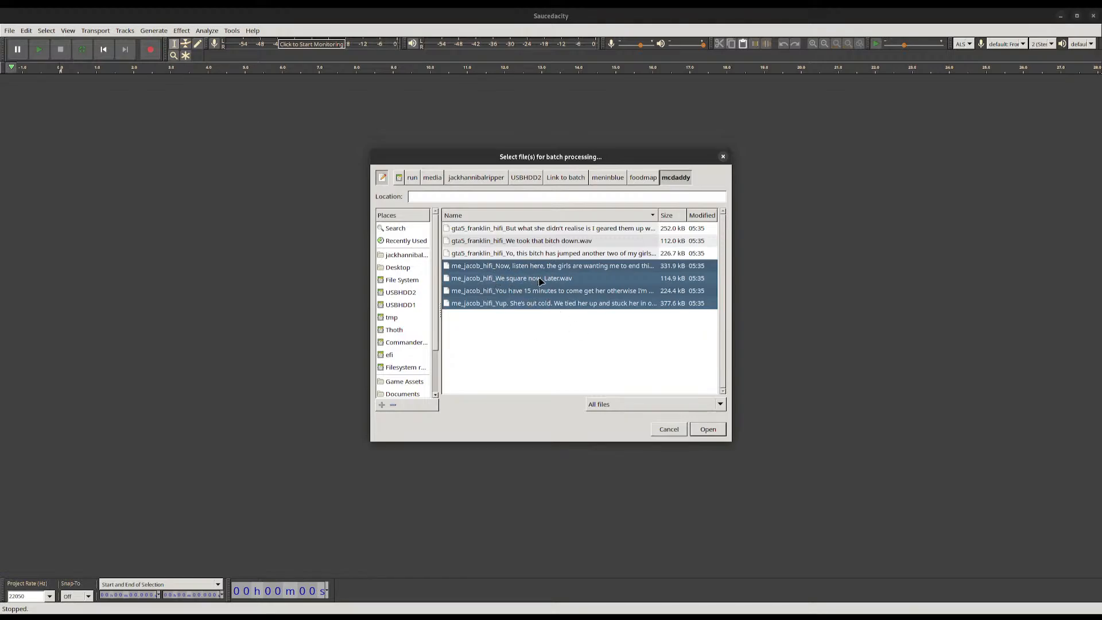
{"action": "left_click", "coordinate": [700, 429]}
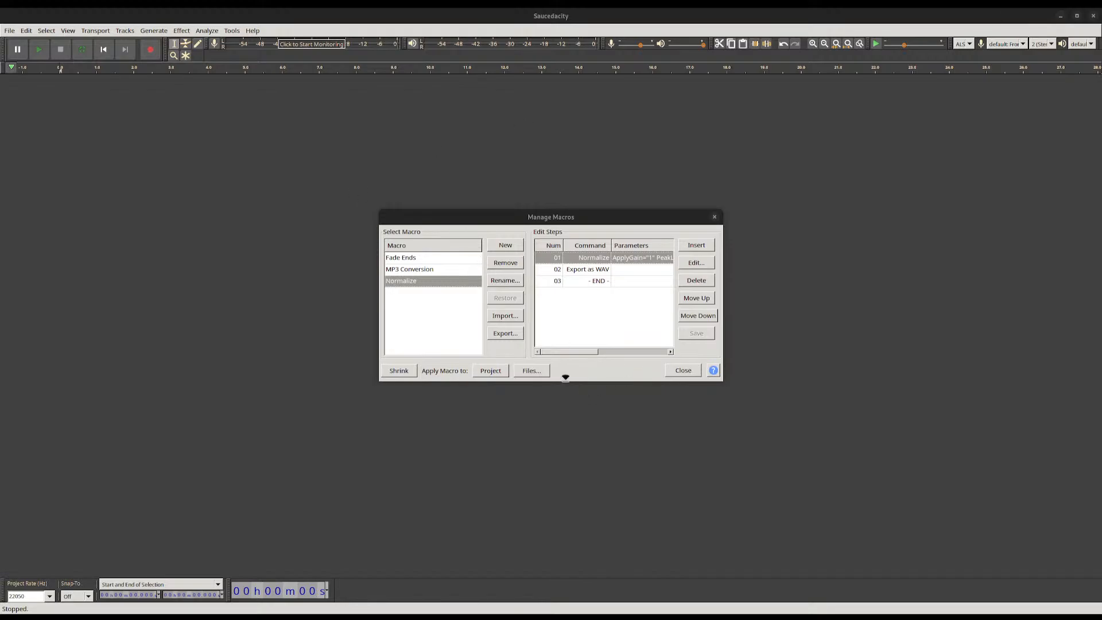
Apply the Normalize macro to all WAV files in meninblue/foodmap/mcdaddy
{"action": "left_click", "coordinate": [542, 372]}
{"action": "key", "text": "ctrl+v"}
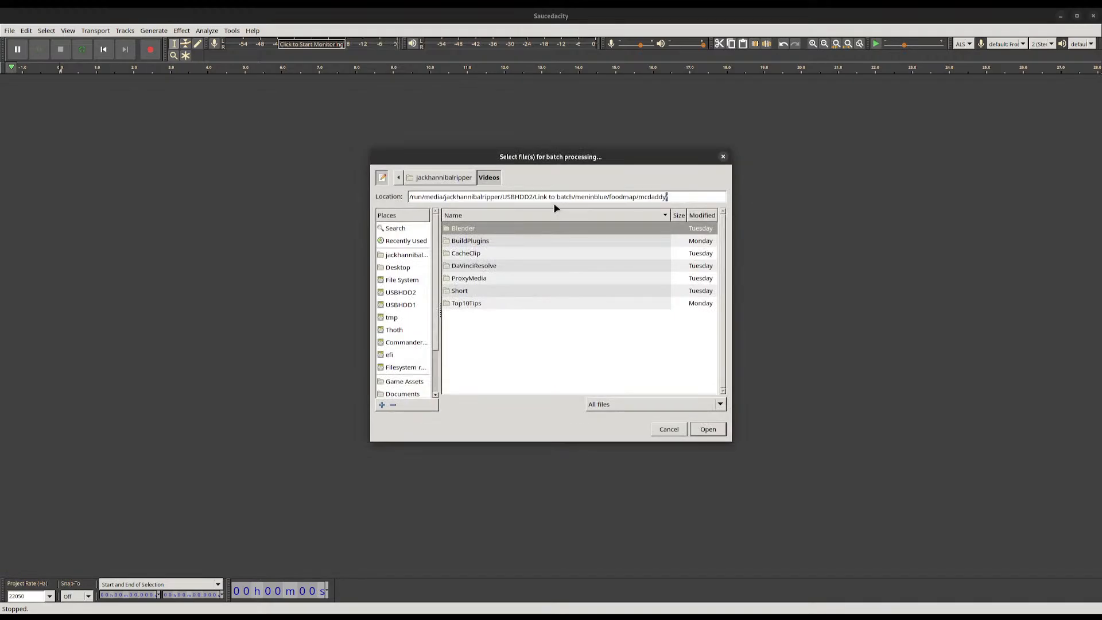
{"action": "key", "text": "Return"}
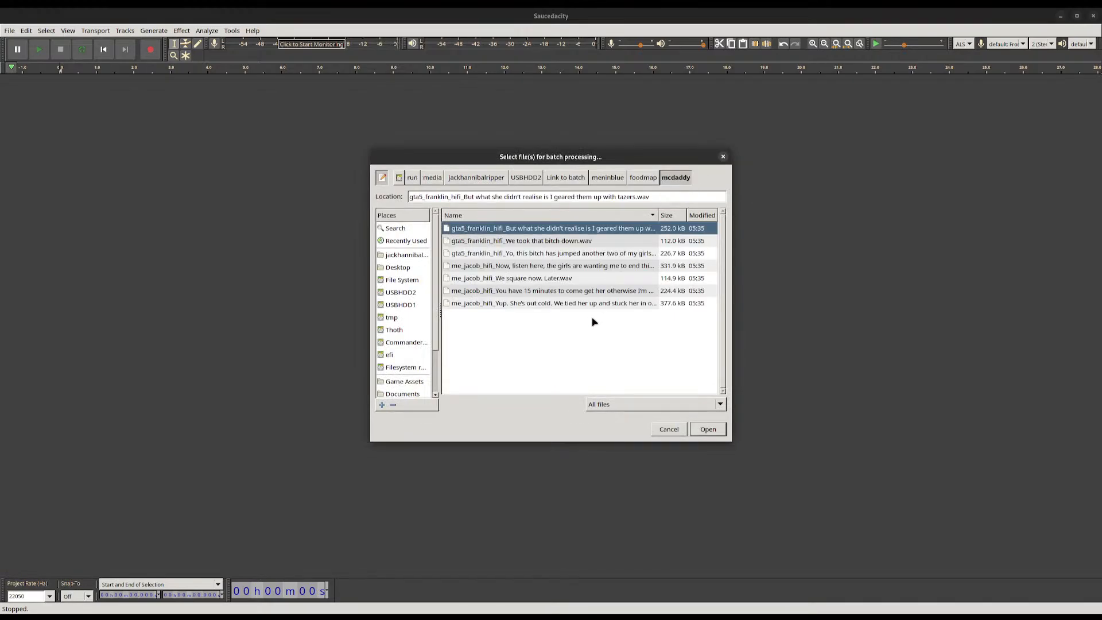
{"action": "key", "text": "ctrl+a"}
{"action": "left_click", "coordinate": [708, 429]}
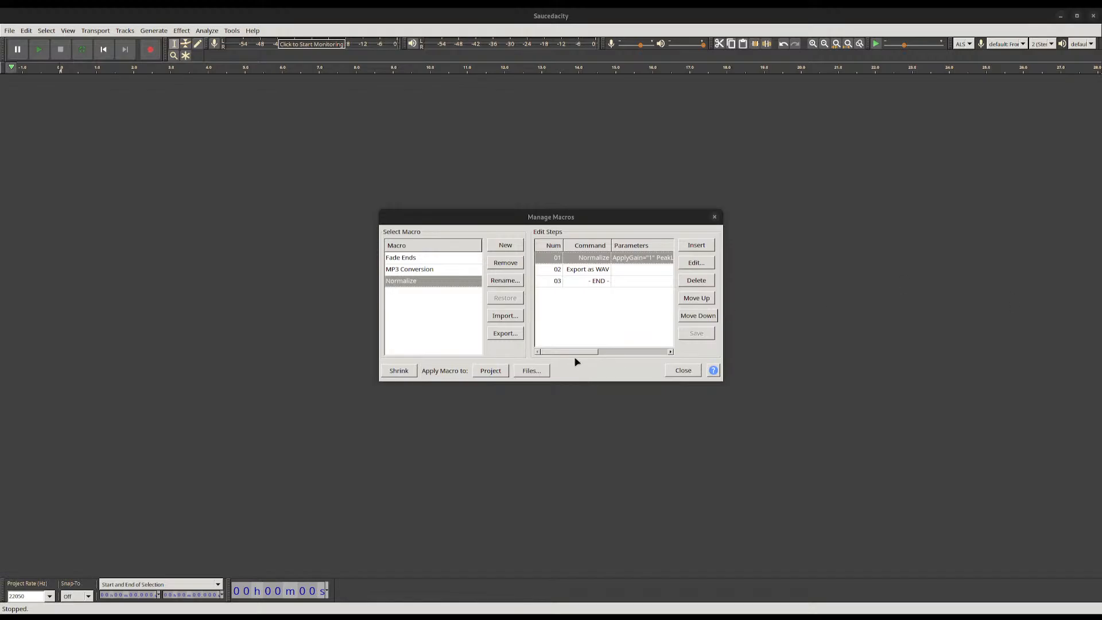
Start applying the Normalize macro to files and browse to USBHDD2/Link to batch/meninblue/warehouse/agentnine, removing the file name prefix from the path
{"action": "left_click", "coordinate": [532, 370]}
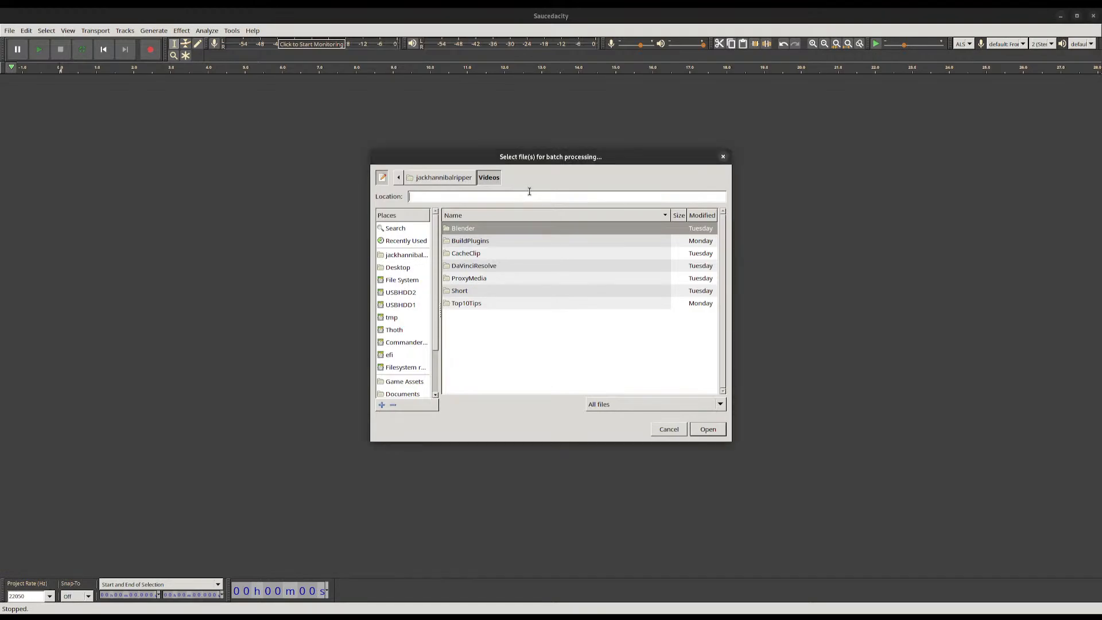
{"action": "key", "text": "ctrl+v"}
{"action": "key", "text": "BackSpace"}
{"action": "key", "text": "BackSpace"}
{"action": "key", "text": "BackSpace"}
{"action": "key", "text": "BackSpace"}
{"action": "key", "text": "BackSpace"}
{"action": "key", "text": "BackSpace"}
{"action": "key", "text": "BackSpace"}
{"action": "key", "text": "BackSpace"}
{"action": "key", "text": "BackSpace"}
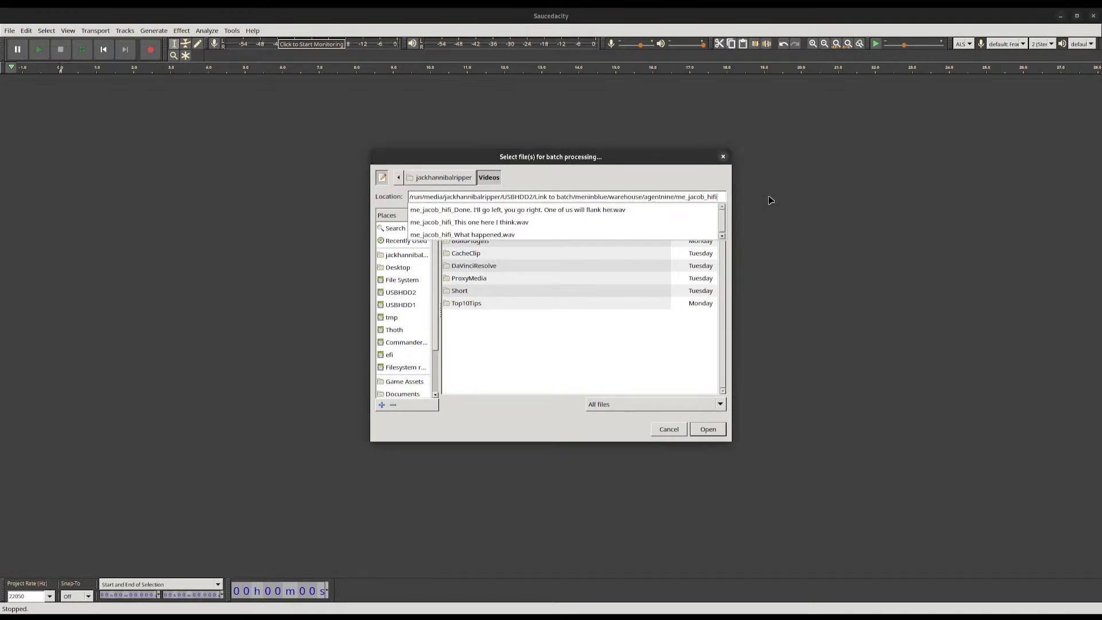
{"action": "type", "text": "me_jacob_hifi_"}
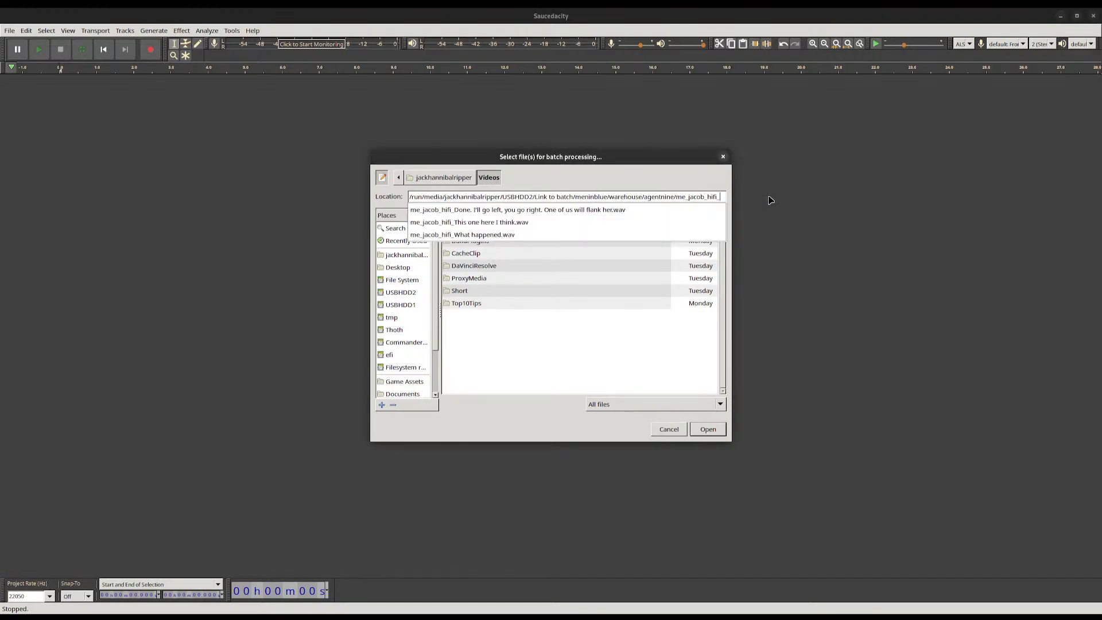
{"action": "key", "text": "Escape"}
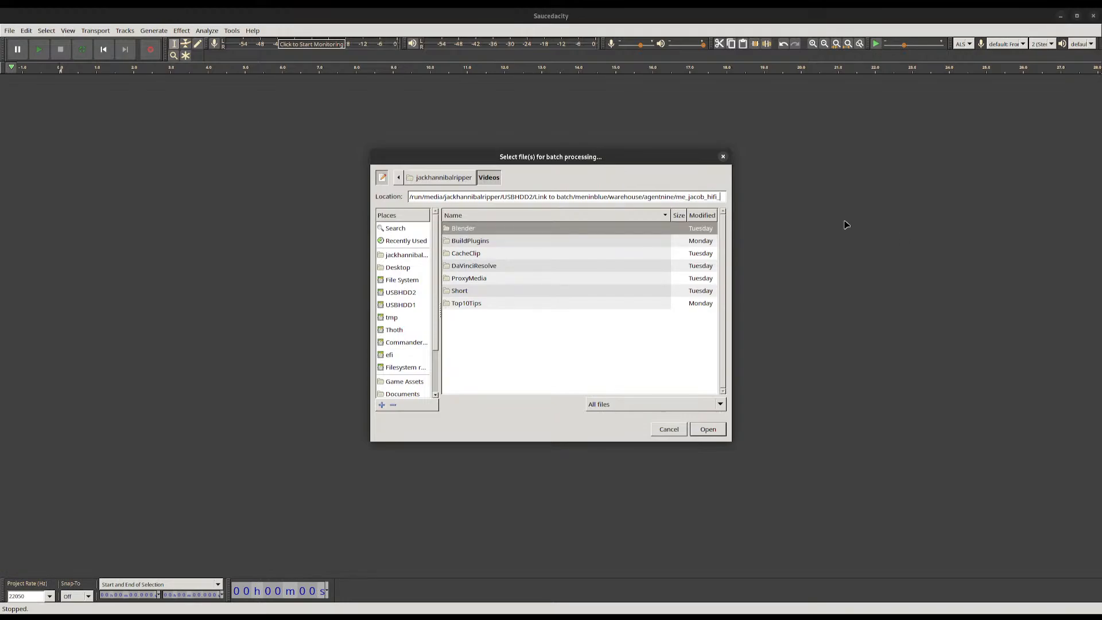
{"action": "key", "text": "shift+Left"}
{"action": "key", "text": "shift+Left"}
{"action": "key", "text": "shift+Left"}
{"action": "key", "text": "shift+Left"}
{"action": "key", "text": "shift+Left"}
{"action": "key", "text": "shift+Left"}
{"action": "key", "text": "shift+Left"}
{"action": "key", "text": "shift+Left"}
{"action": "key", "text": "shift+Left"}
{"action": "key", "text": "shift+Left"}
{"action": "key", "text": "shift+Left"}
{"action": "key", "text": "shift+Left"}
{"action": "key", "text": "shift+Left"}
{"action": "key", "text": "shift+Left"}
{"action": "key", "text": "shift+Left"}
{"action": "key", "text": "BackSpace"}
{"action": "key", "text": "Return"}
Select all WAV files in the agentnine folder and batch-process them with the Normalize macro
{"action": "left_click", "coordinate": [639, 357]}
{"action": "key", "text": "ctrl+a"}
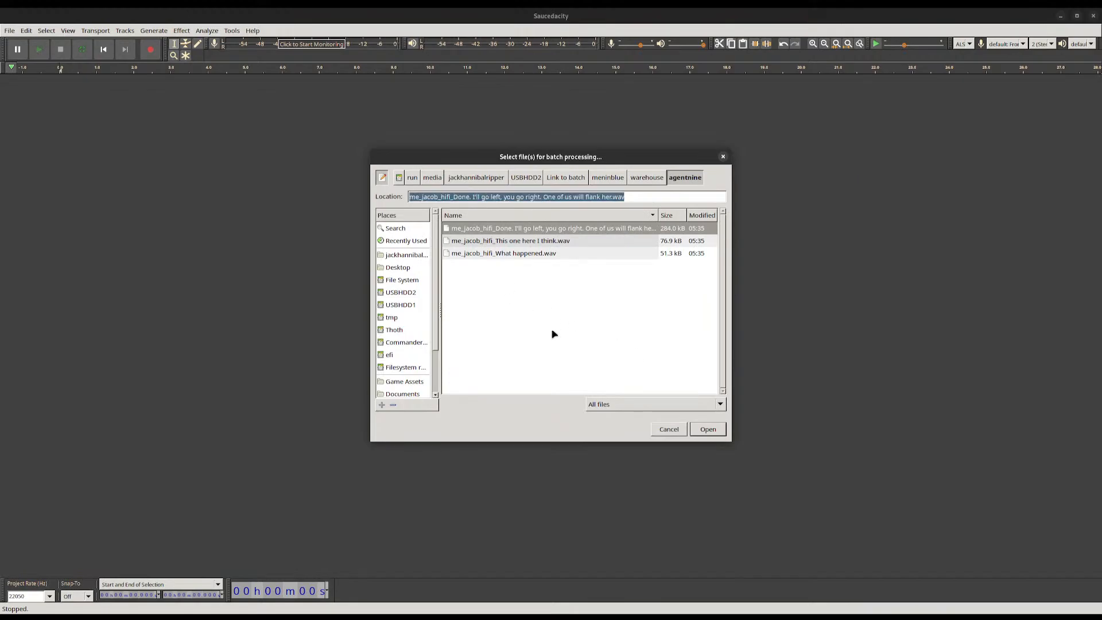
{"action": "left_click", "coordinate": [555, 309]}
{"action": "key", "text": "ctrl+a"}
{"action": "left_click", "coordinate": [716, 432]}
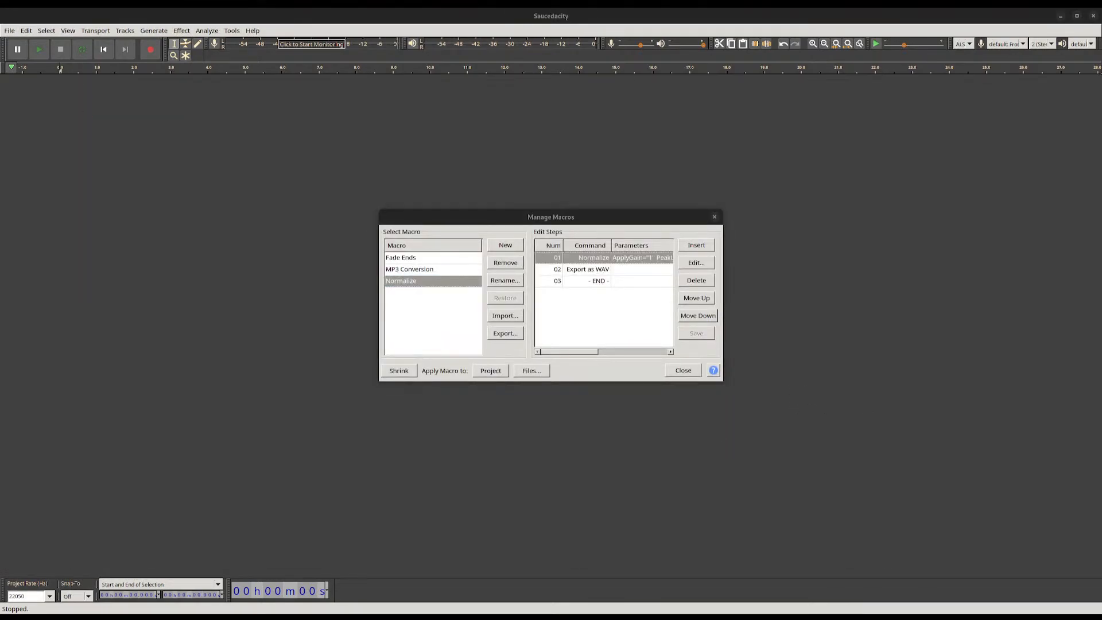
Move the three normalized WAV files from macro-output into warehouse/agentnine, replacing all existing files of the same name
{"action": "key", "text": "ctrl+c"}
{"action": "key", "text": "ctrl+Page_Up"}
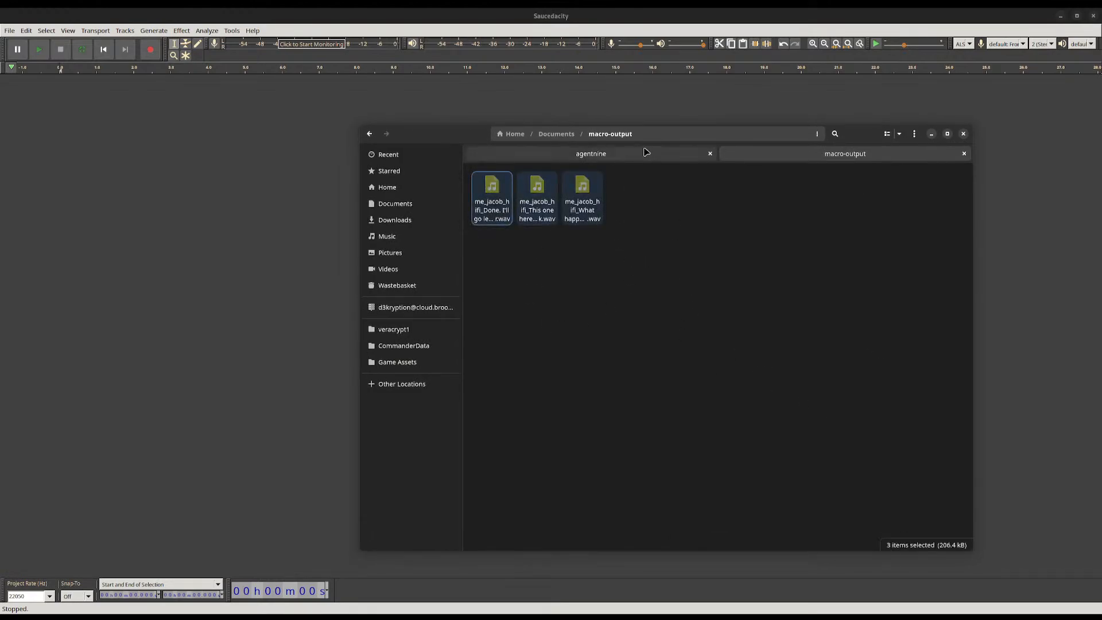
{"action": "key", "text": "ctrl+v"}
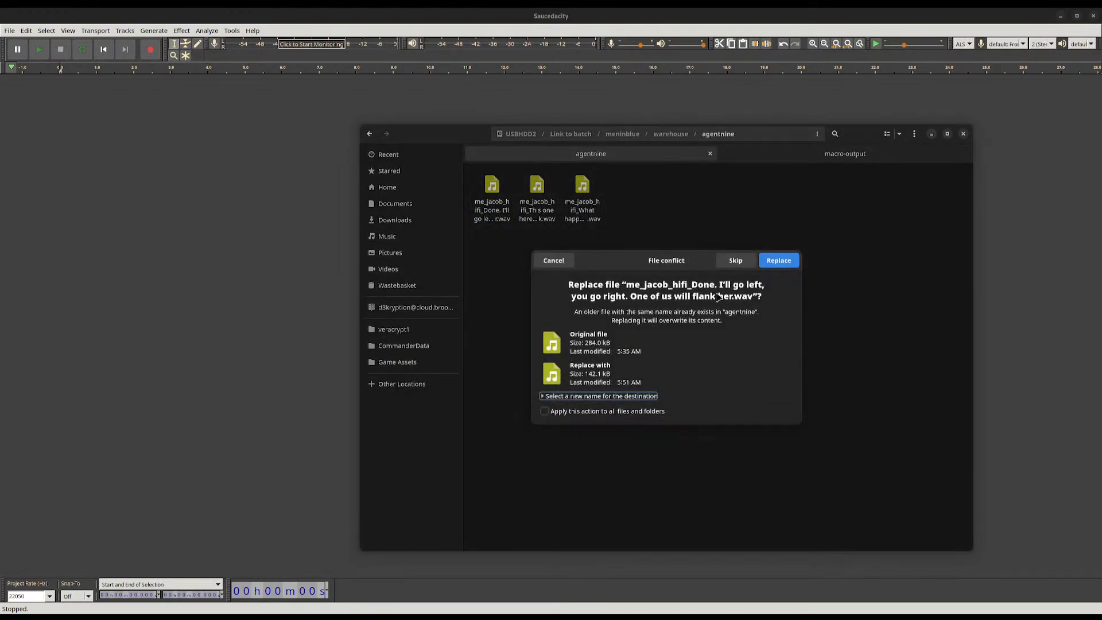
{"action": "left_click", "coordinate": [622, 411]}
{"action": "left_click", "coordinate": [778, 260]}
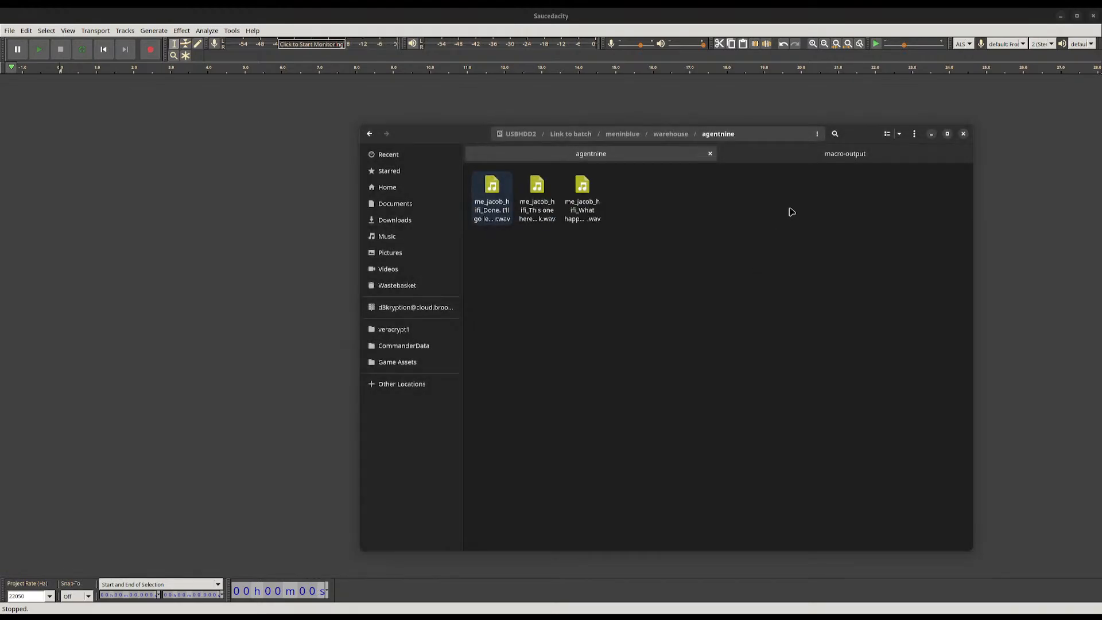
{"action": "key", "text": "ctrl+q"}
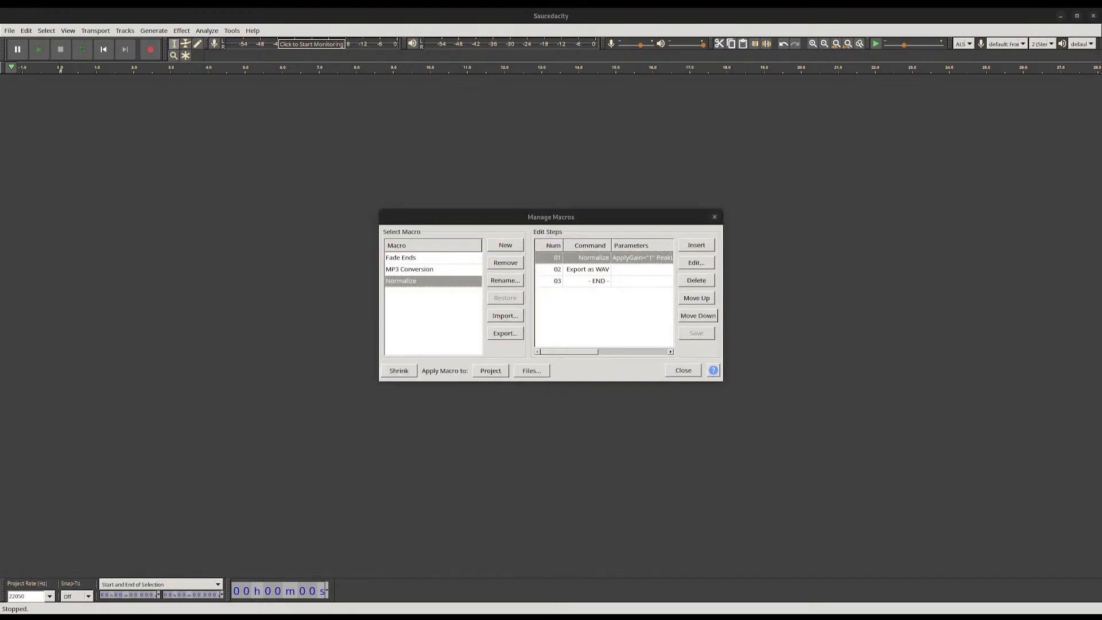
Batch-process all WAV files in USBHDD2/Link to batch/meninblue/warehouse/agenttwo with the Normalize macro
{"action": "left_click", "coordinate": [530, 371]}
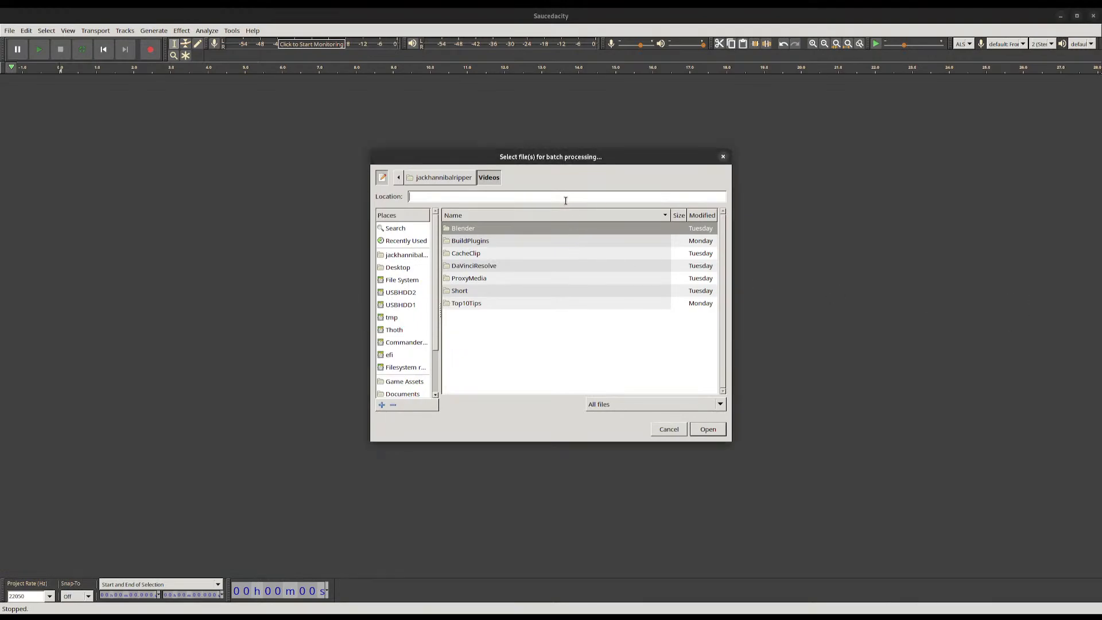
{"action": "key", "text": "ctrl+v"}
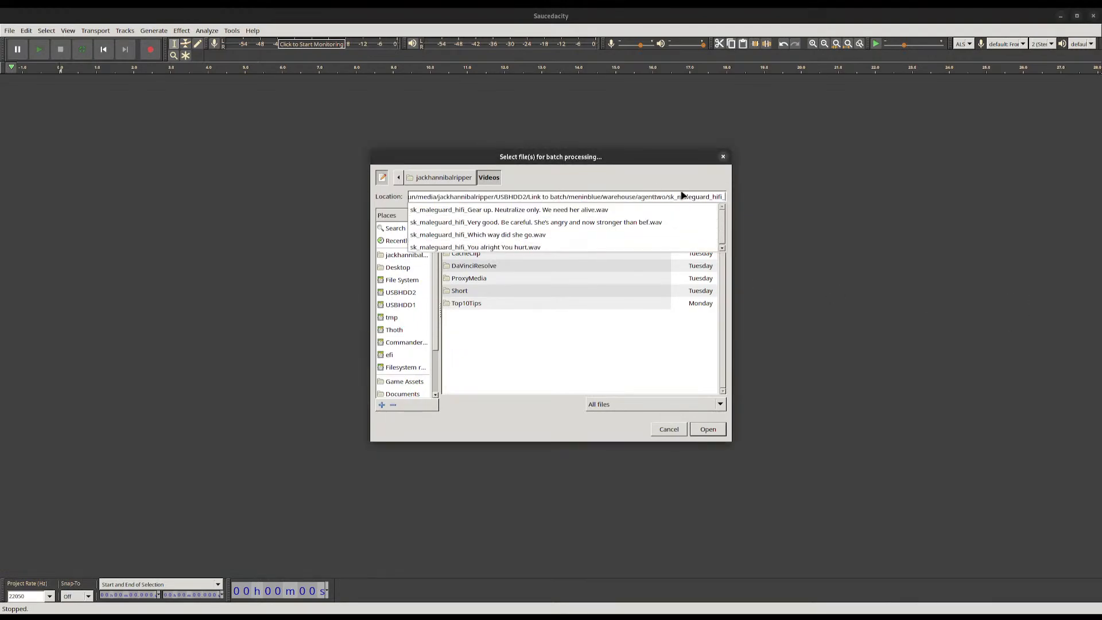
{"action": "left_click", "coordinate": [668, 197]}
{"action": "left_click_drag", "start_coordinate": [668, 197], "coordinate": [821, 234]}
{"action": "key", "text": "BackSpace"}
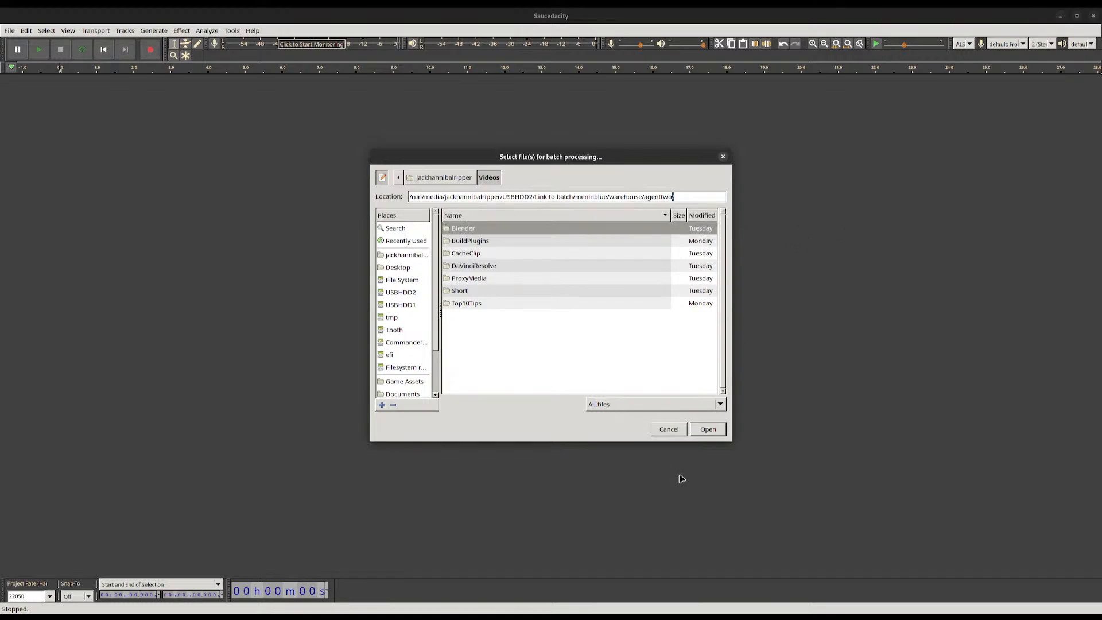
{"action": "key", "text": "Return"}
{"action": "key", "text": "ctrl+a"}
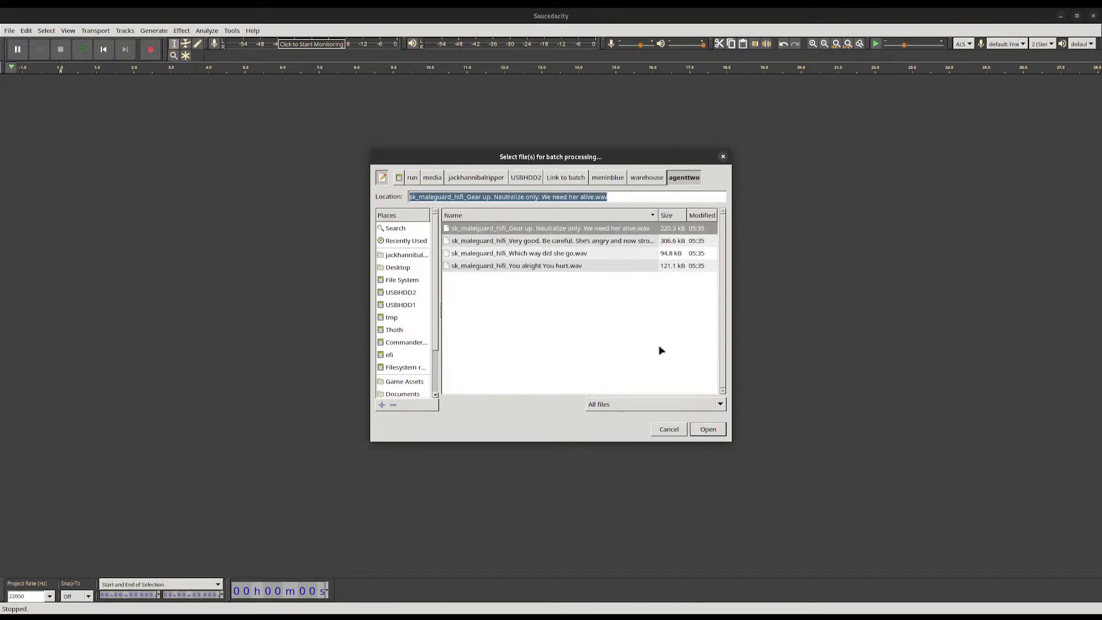
{"action": "left_click", "coordinate": [638, 342]}
{"action": "key", "text": "ctrl+a"}
{"action": "left_click", "coordinate": [692, 430]}
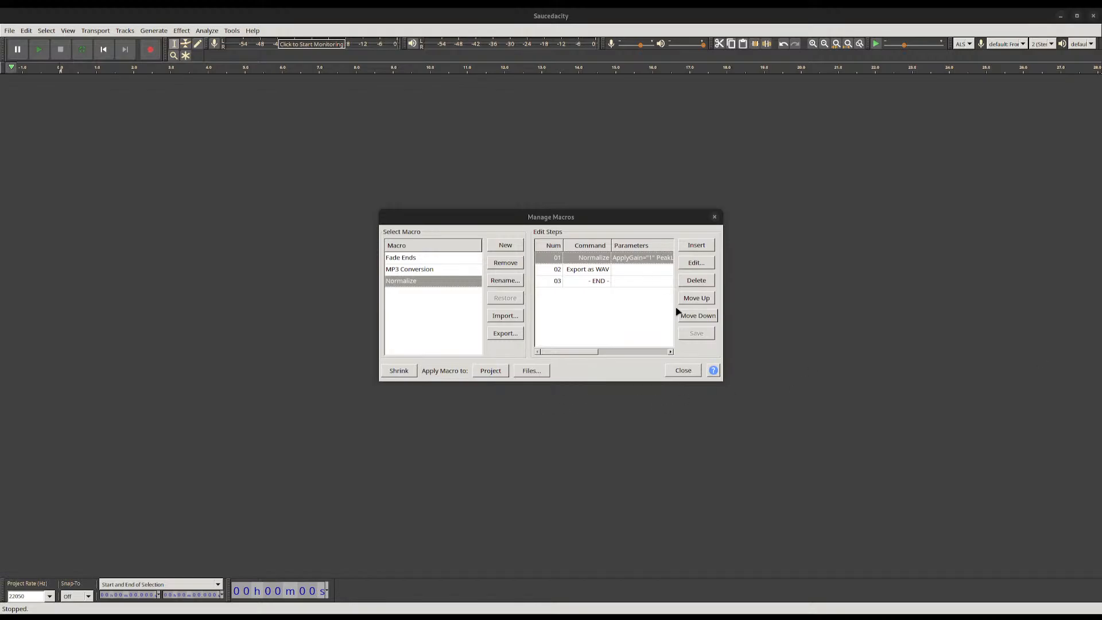
Batch-process all WAV files in USBHDD2/Link to batch/meninblue/warehouse/mcdaddy with the Normalize macro
{"action": "left_click", "coordinate": [532, 370]}
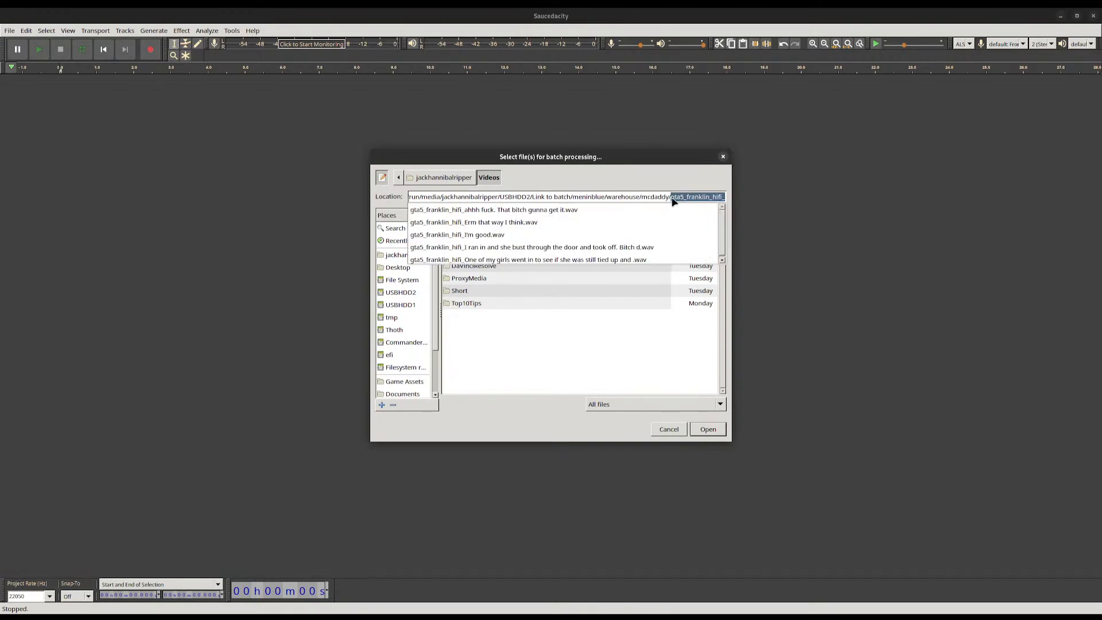
{"action": "left_click_drag", "start_coordinate": [668, 197], "coordinate": [784, 206]}
{"action": "key", "text": "BackSpace"}
{"action": "key", "text": "Return"}
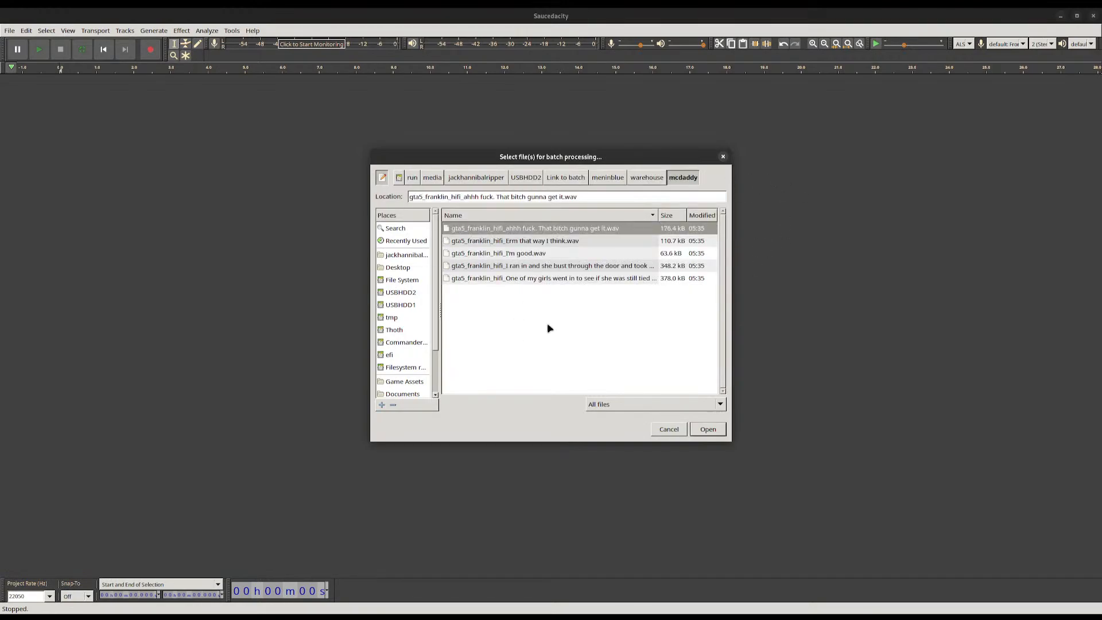
{"action": "key", "text": "ctrl+a"}
{"action": "left_click", "coordinate": [708, 429]}
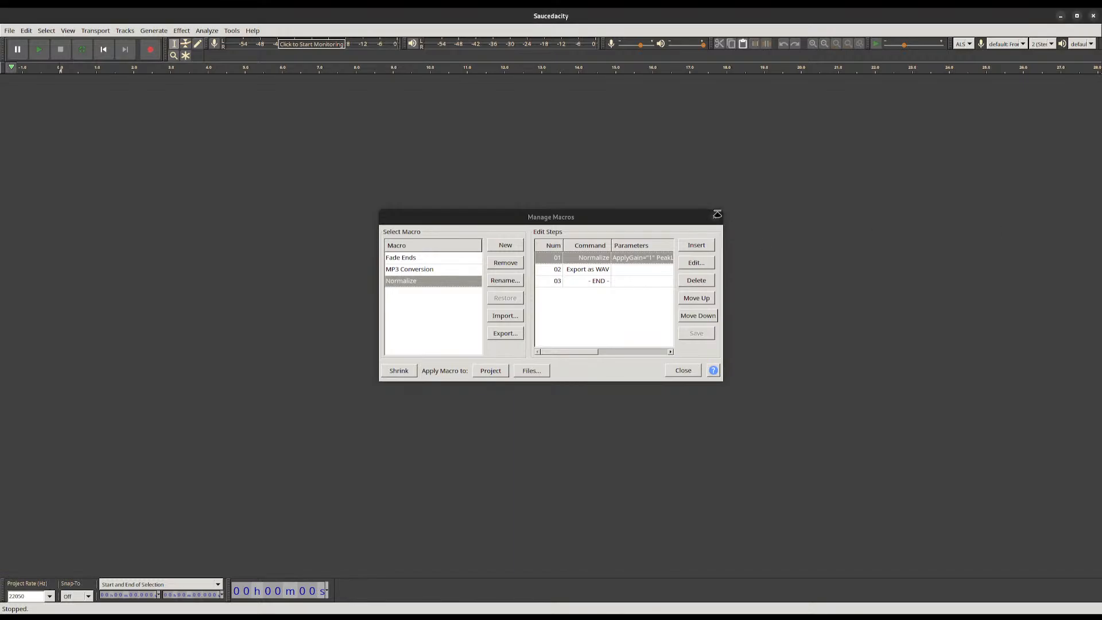
Close the macro manager, return to the file manager without its macro-output tab, and select the voice-line folders in meninblue
{"action": "left_click", "coordinate": [714, 217]}
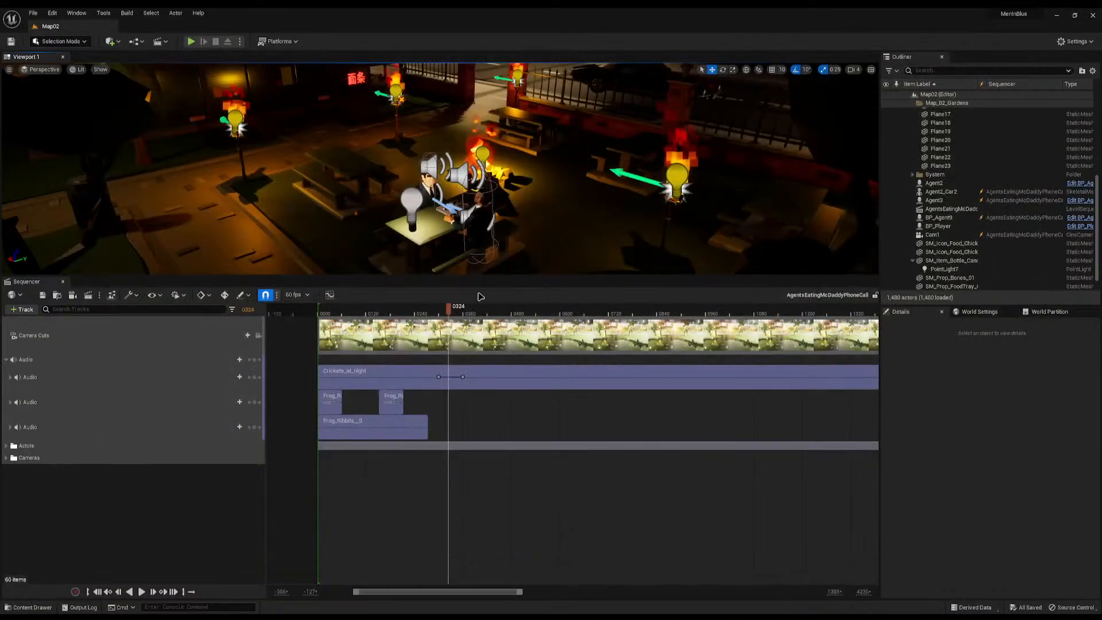
{"action": "left_click_drag", "start_coordinate": [638, 150], "coordinate": [629, 152]}
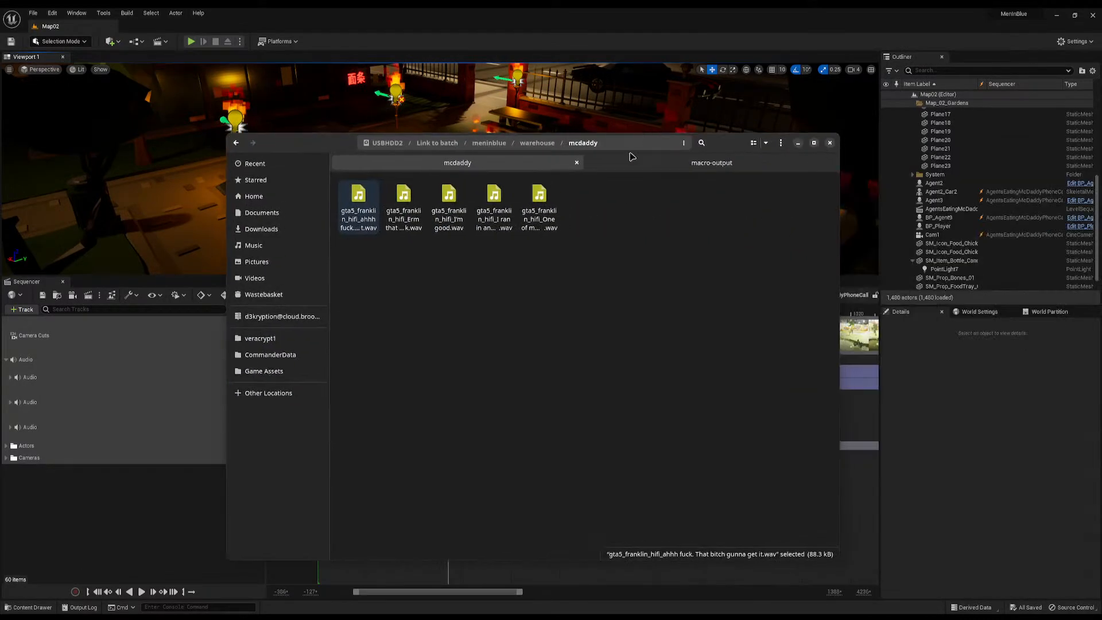
{"action": "left_click", "coordinate": [695, 297]}
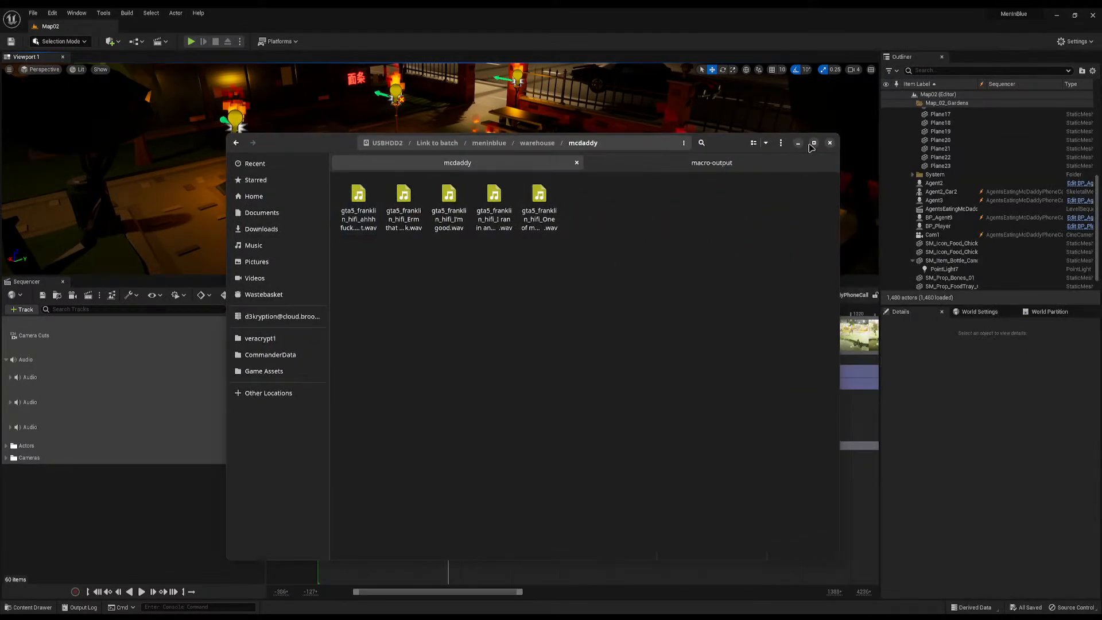
{"action": "left_click", "coordinate": [831, 162]}
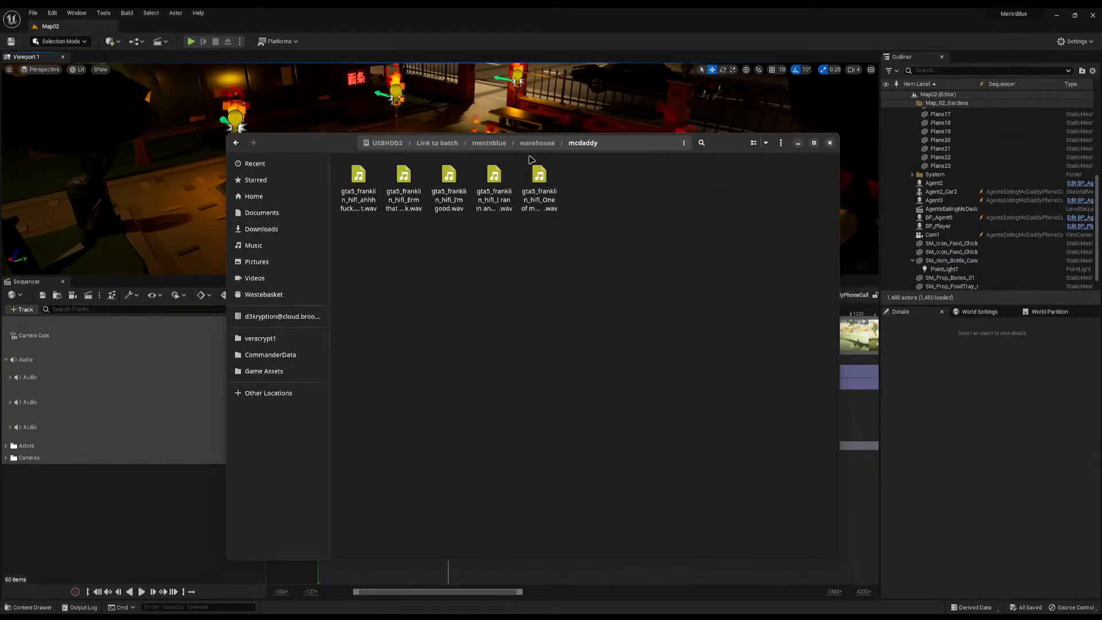
{"action": "left_click", "coordinate": [489, 142]}
{"action": "left_click_drag", "start_coordinate": [461, 291], "coordinate": [340, 178]}
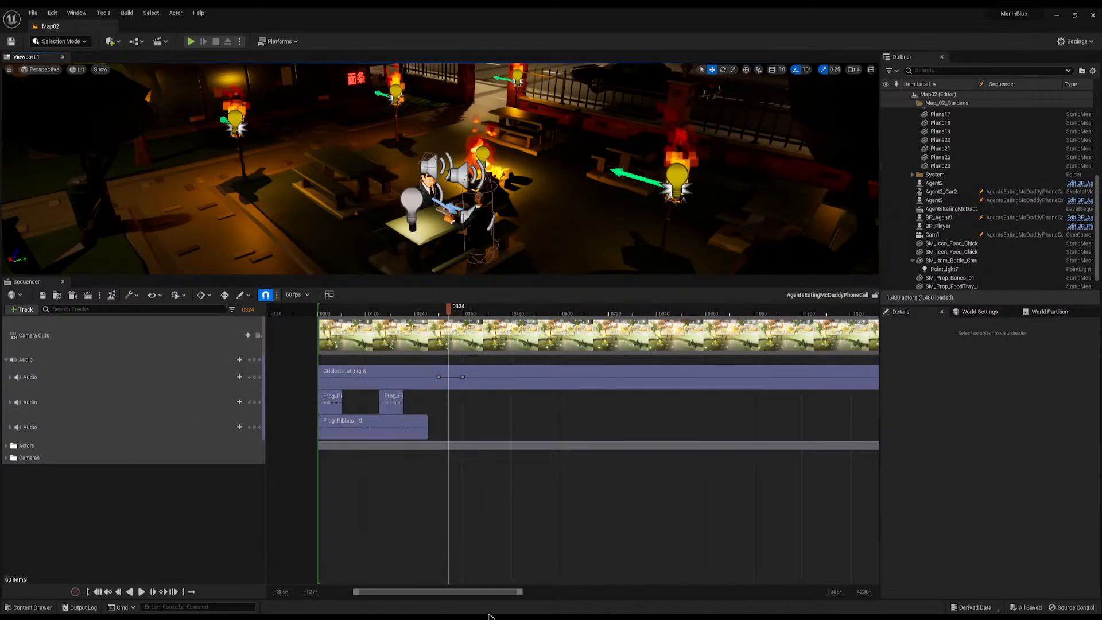
Switch to Unreal Engine and show the MissingWife folder from the project's Sounds content in the file manager
{"action": "key", "text": "ctrl+space"}
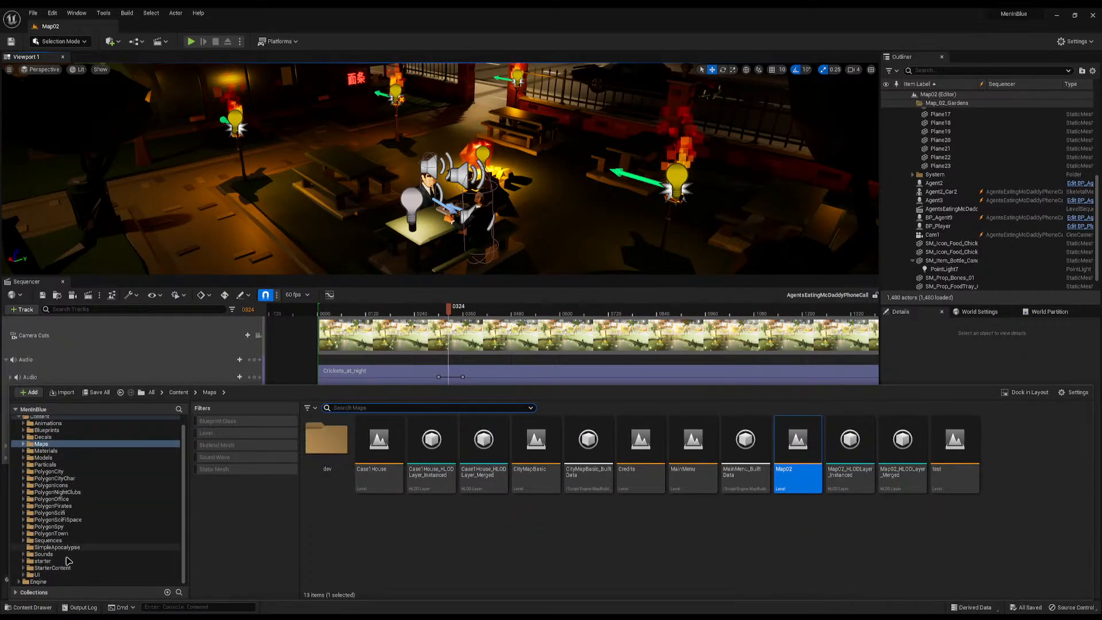
{"action": "left_click", "coordinate": [44, 554]}
{"action": "left_click", "coordinate": [525, 474]}
{"action": "right_click", "coordinate": [525, 474]}
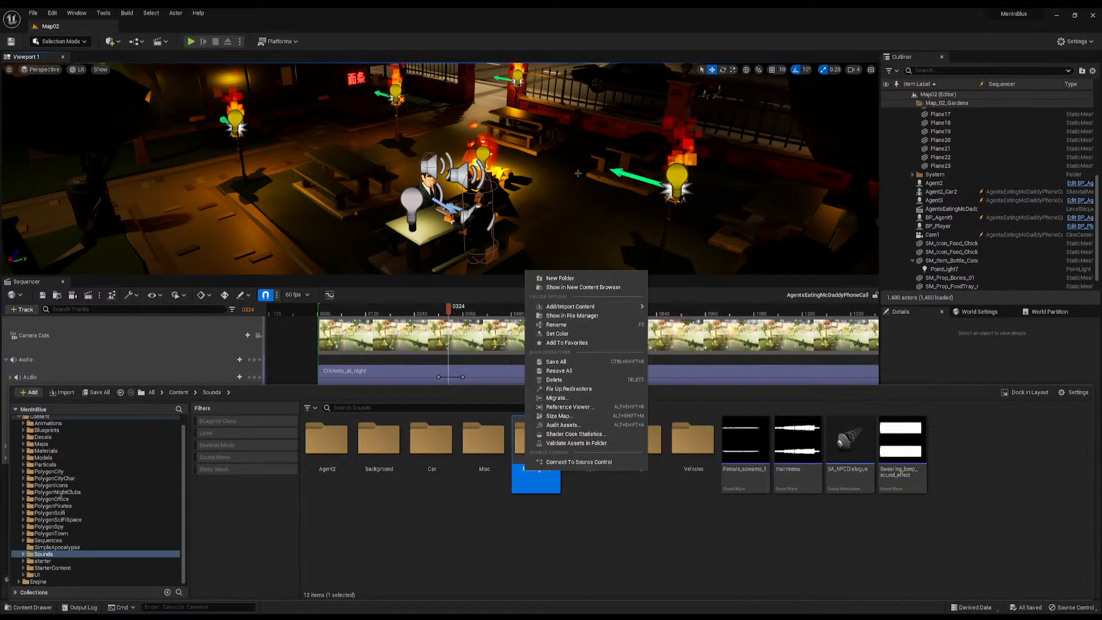
{"action": "left_click", "coordinate": [578, 321]}
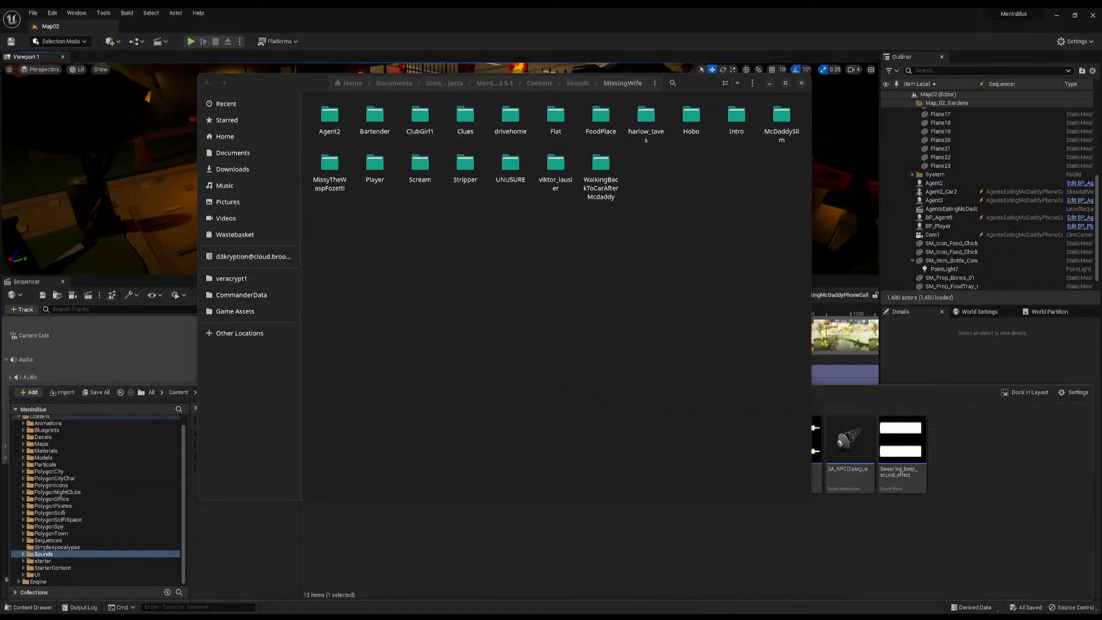
Open the FoodPlace folder inside MissingWife and return to the MissingWife folder
{"action": "left_click", "coordinate": [566, 401]}
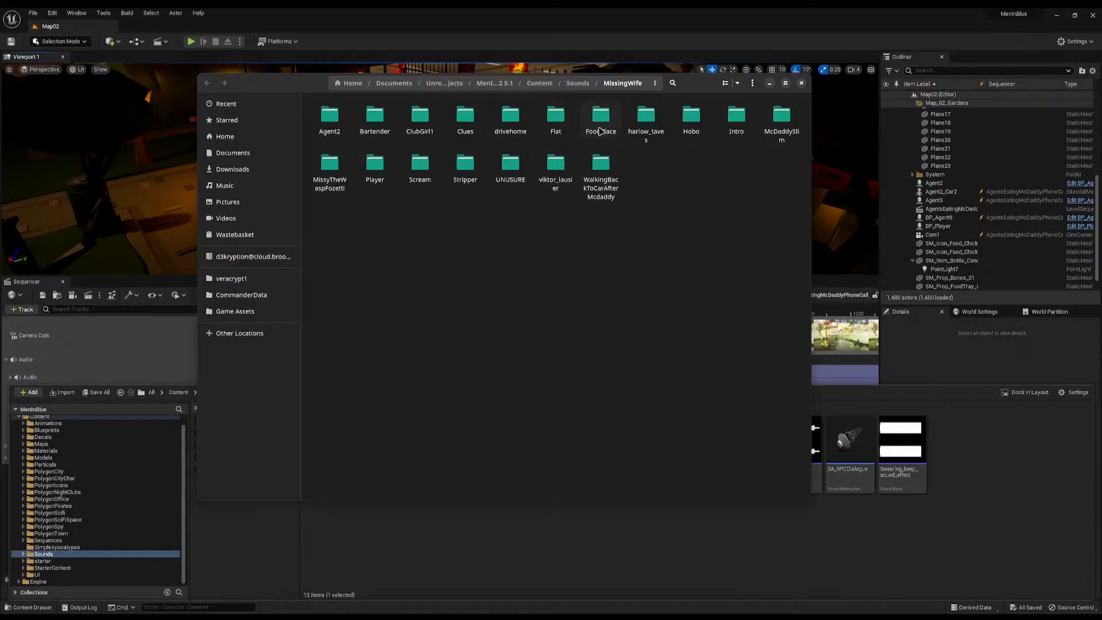
{"action": "double_click", "coordinate": [595, 132]}
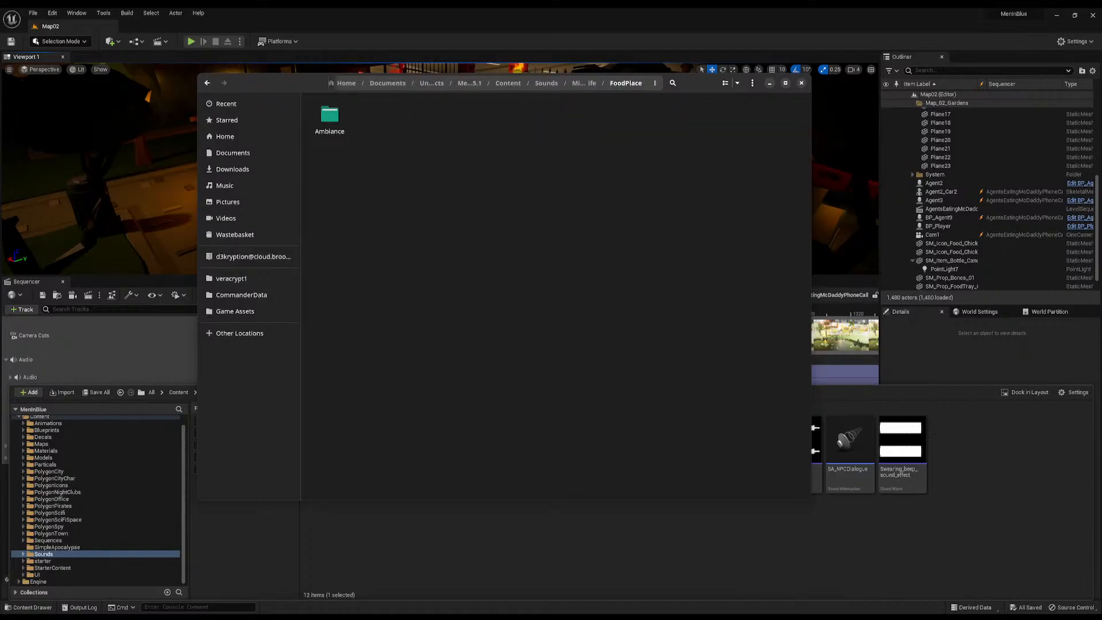
{"action": "left_click", "coordinate": [509, 226]}
{"action": "key", "text": "alt+Left"}
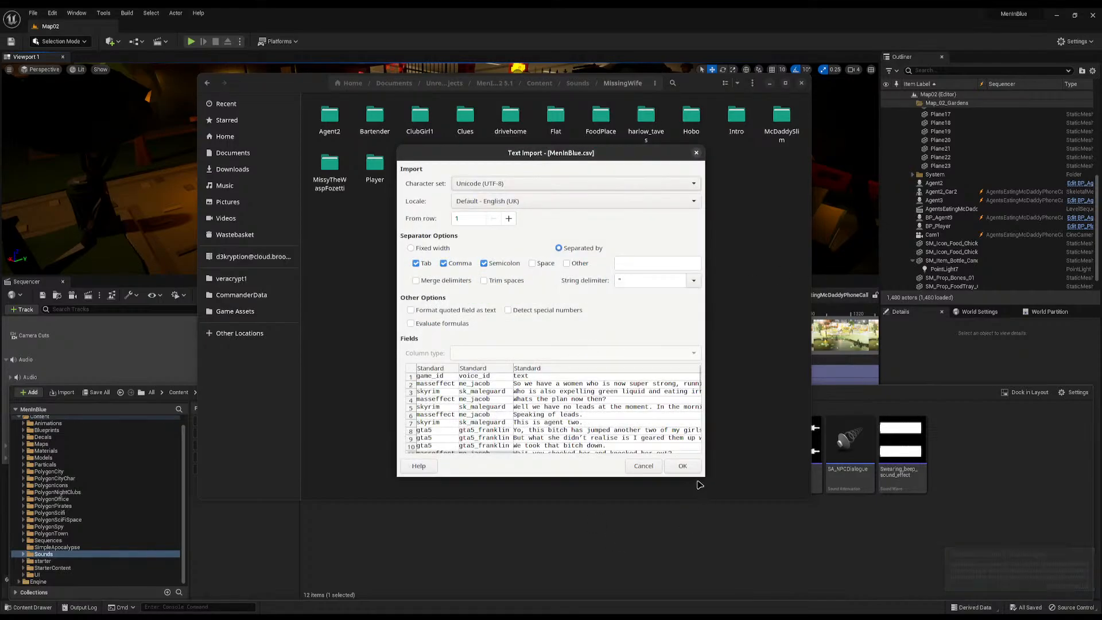
Import MenInBlue.csv into LibreOffice Calc with the Unicode (UTF-8) character set and dismiss the tip of the day
{"action": "left_click", "coordinate": [685, 467]}
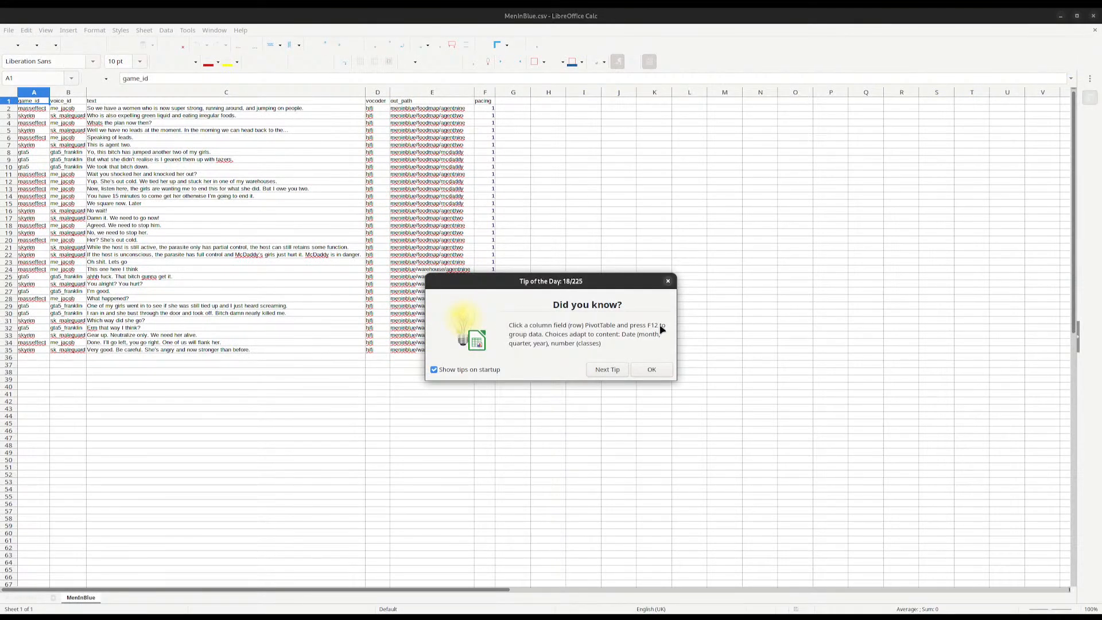
{"action": "left_click", "coordinate": [651, 369]}
{"action": "left_click_drag", "start_coordinate": [356, 379], "coordinate": [357, 387]}
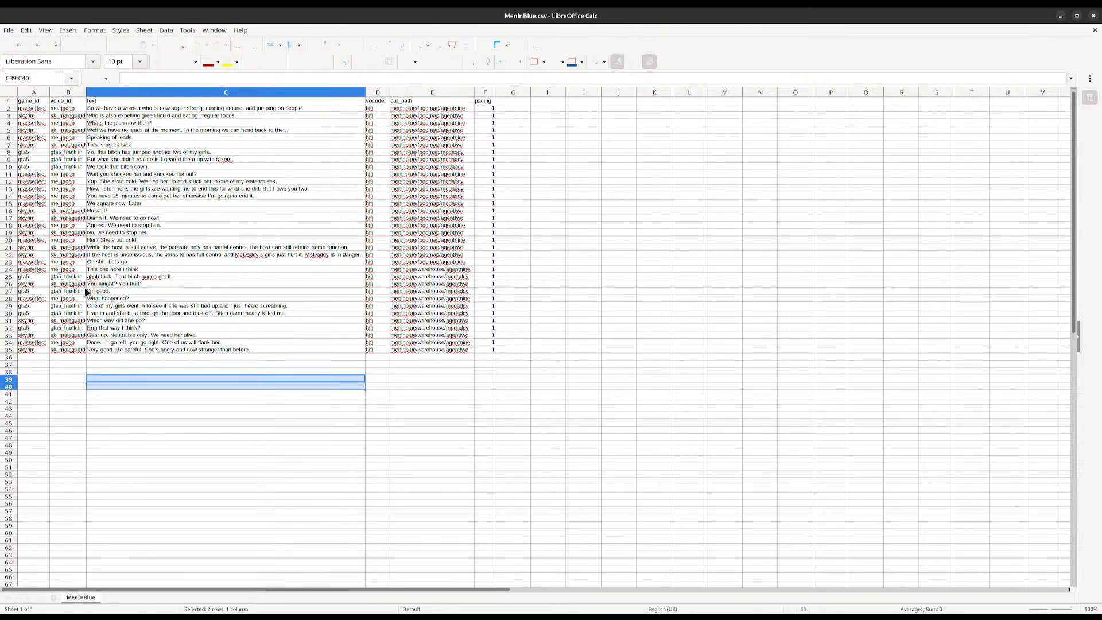
Look over the warehouse dialogue lines and their voice assignments in rows 28 to 35
{"action": "left_click_drag", "start_coordinate": [123, 307], "coordinate": [38, 316]}
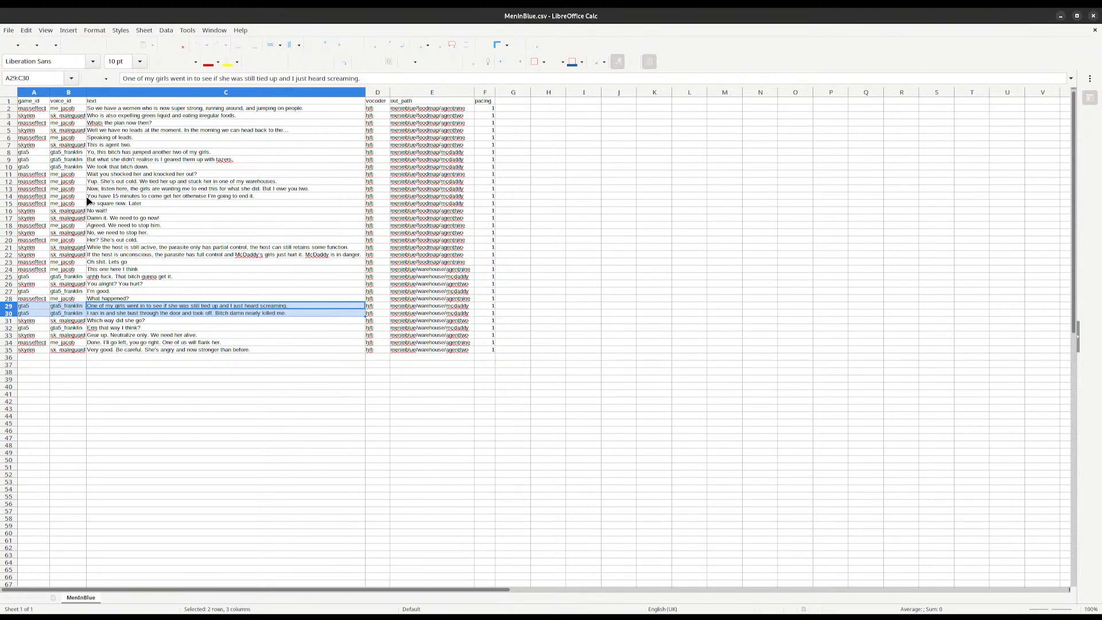
{"action": "left_click_drag", "start_coordinate": [109, 344], "coordinate": [39, 327]}
{"action": "left_click", "coordinate": [94, 350]}
{"action": "left_click", "coordinate": [105, 343]}
{"action": "left_click_drag", "start_coordinate": [117, 311], "coordinate": [35, 304]}
Copy the gta5 and gta5_franklin IDs from A9:B9 into columns A and B of rows 12 to 15
{"action": "left_click_drag", "start_coordinate": [109, 175], "coordinate": [61, 164]}
{"action": "key", "text": "ctrl+z"}
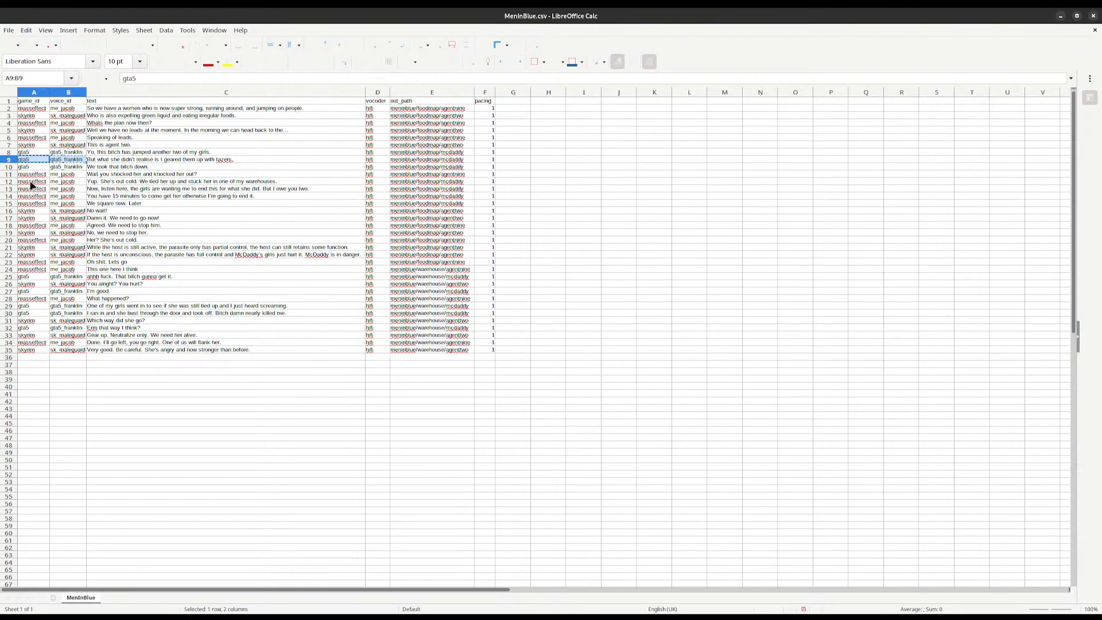
{"action": "left_click", "coordinate": [31, 181]}
{"action": "key", "text": "ctrl+v"}
{"action": "left_click", "coordinate": [31, 190]}
{"action": "key", "text": "ctrl+v"}
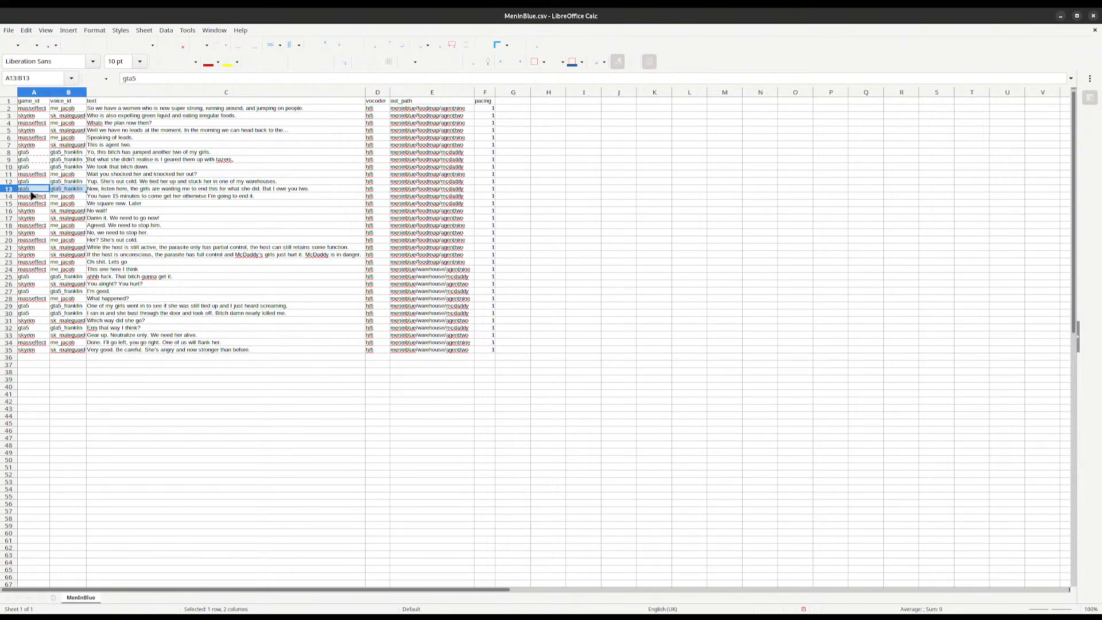
{"action": "left_click", "coordinate": [30, 196]}
{"action": "key", "text": "ctrl+v"}
{"action": "left_click", "coordinate": [29, 203]}
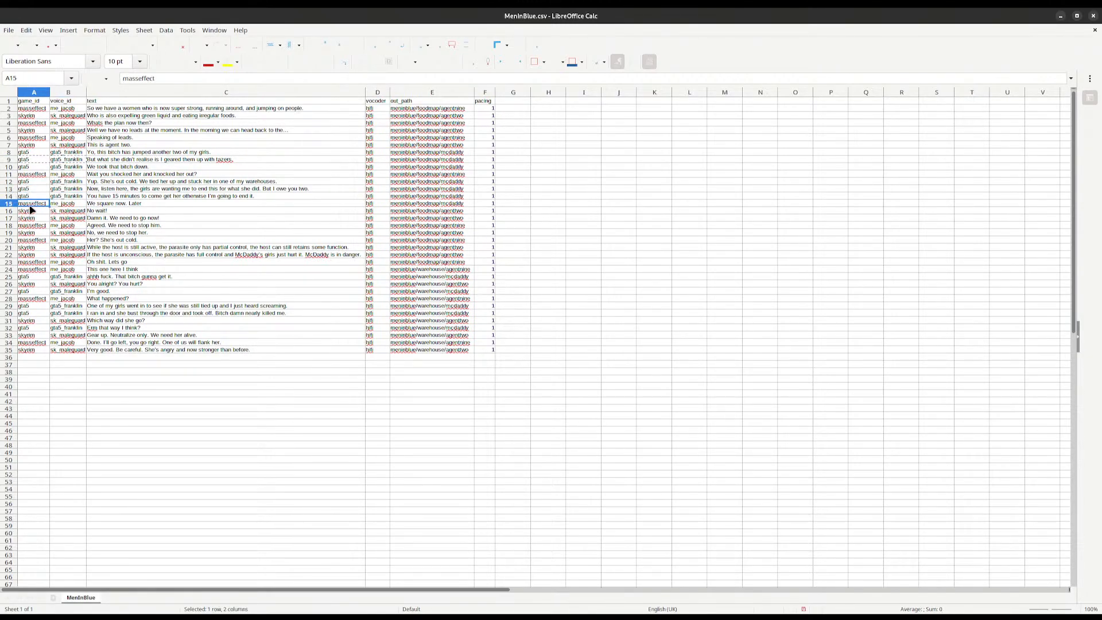
{"action": "key", "text": "ctrl+v"}
Move the dialogue rows A16:F35 down so that the block starts at A27
{"action": "left_click", "coordinate": [131, 241]}
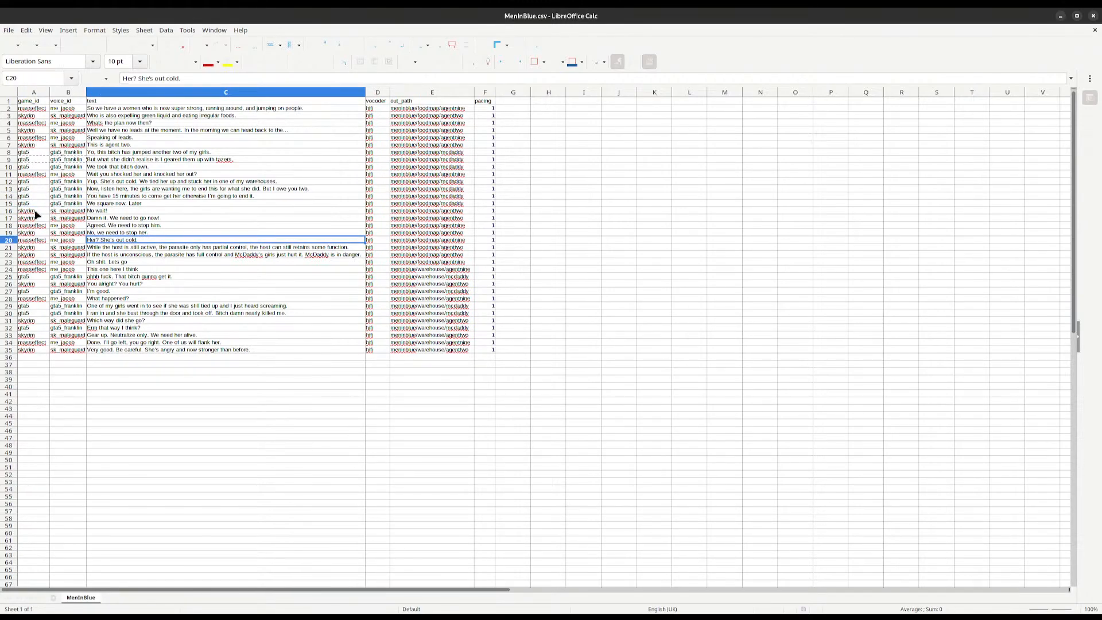
{"action": "left_click_drag", "start_coordinate": [36, 213], "coordinate": [485, 351]}
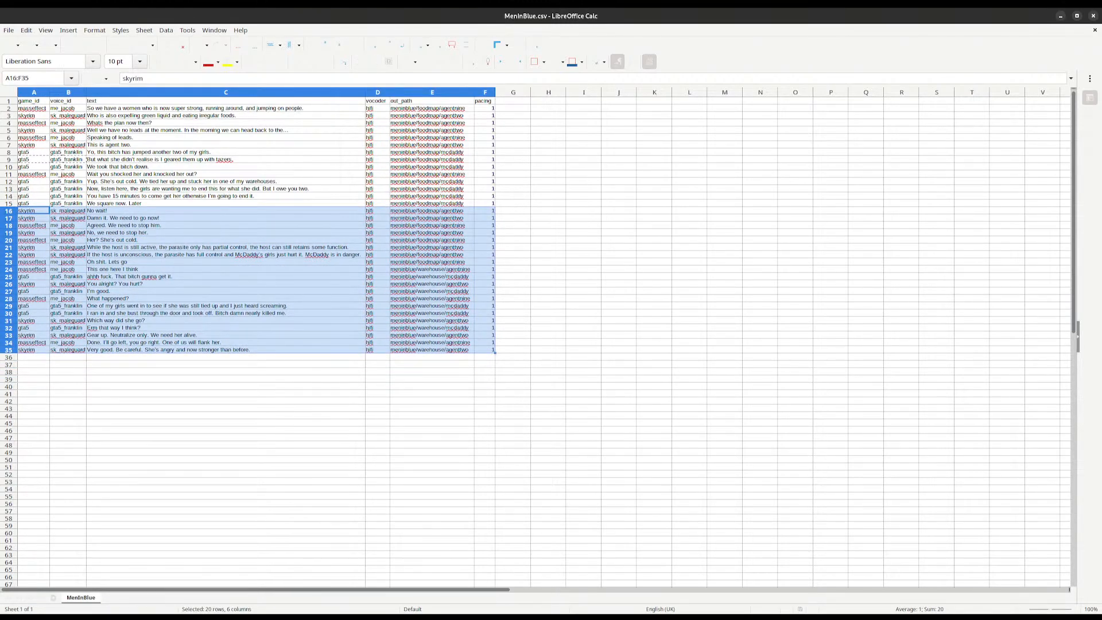
{"action": "key", "text": "ctrl+x"}
{"action": "left_click", "coordinate": [28, 292]}
{"action": "key", "text": "ctrl+v"}
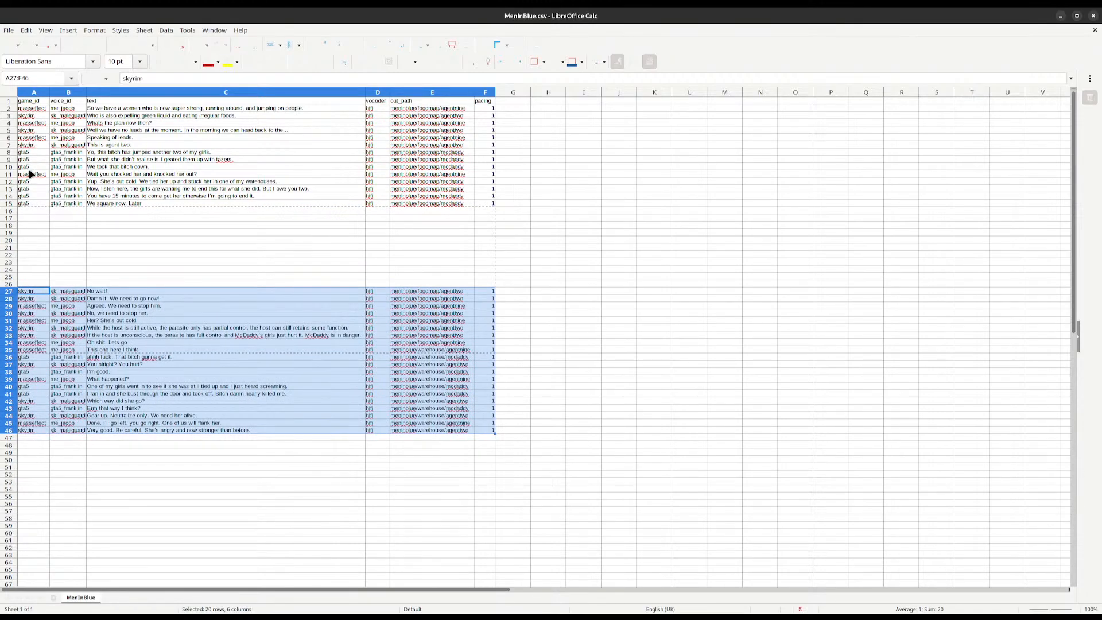
Move the dialogue rows A2:F11 down so that the block starts at A18
{"action": "left_click_drag", "start_coordinate": [31, 173], "coordinate": [483, 109]}
{"action": "key", "text": "ctrl+x"}
{"action": "left_click", "coordinate": [28, 227]}
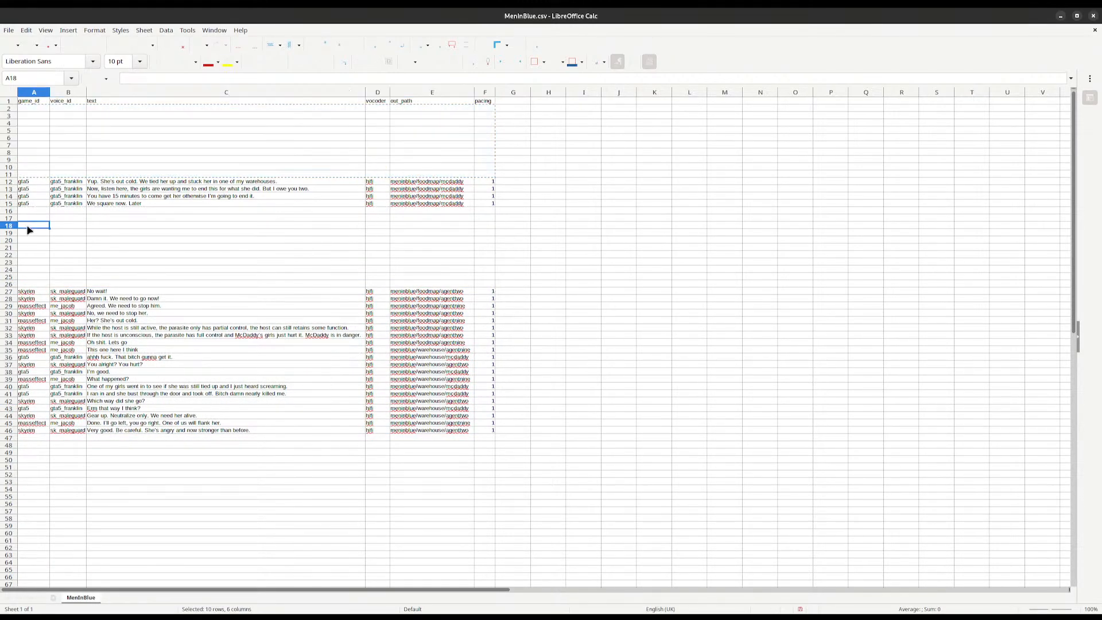
{"action": "key", "text": "ctrl+v"}
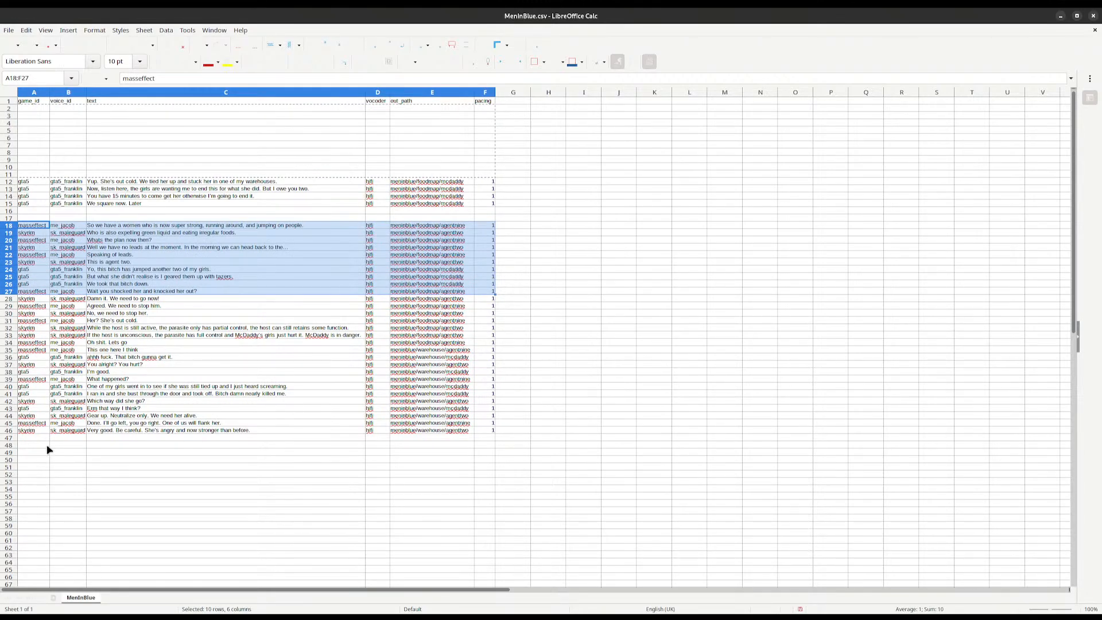
Move the four corrected mcdaddy rows A12:F15 up to A2, directly below the header row
{"action": "mouse_move", "coordinate": [36, 176]}
{"action": "left_mouse_down"}
{"action": "mouse_move", "coordinate": [502, 199]}
{"action": "mouse_move", "coordinate": [172, 196]}
{"action": "mouse_move", "coordinate": [31, 182]}
{"action": "left_mouse_up"}
{"action": "left_click", "coordinate": [469, 211]}
{"action": "key", "text": "ctrl+x"}
{"action": "left_click", "coordinate": [30, 108]}
{"action": "key", "text": "ctrl+v"}
Look over the rearranged rows and close the MenInBlue.csv spreadsheet
{"action": "left_click", "coordinate": [99, 163]}
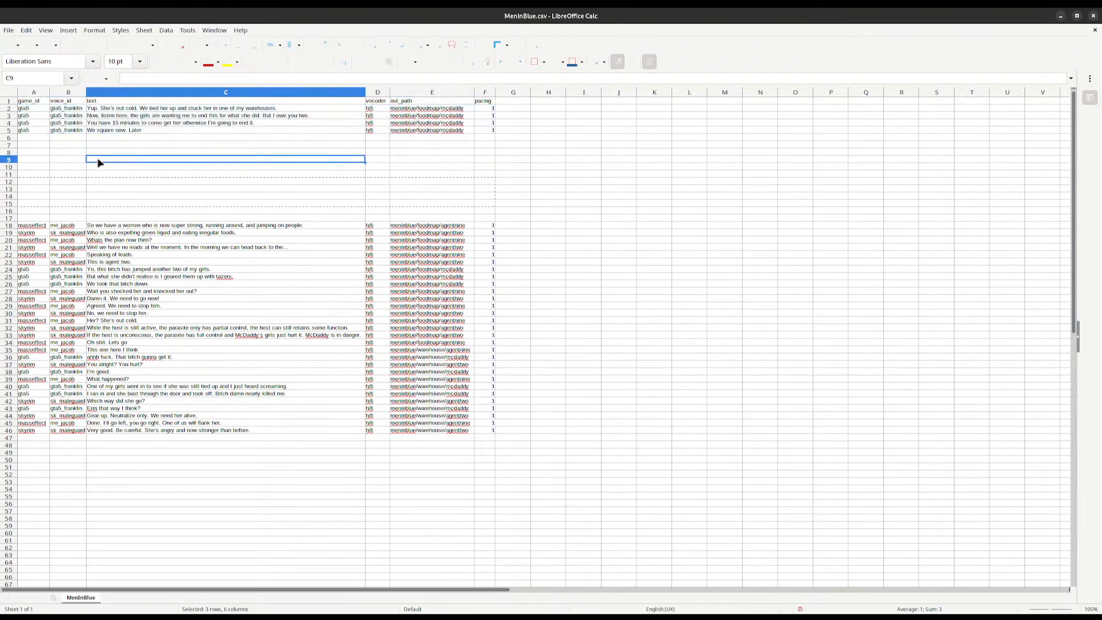
{"action": "left_click_drag", "start_coordinate": [481, 117], "coordinate": [170, 124]}
{"action": "left_click_drag", "start_coordinate": [103, 269], "coordinate": [316, 445]}
{"action": "left_click", "coordinate": [317, 445]}
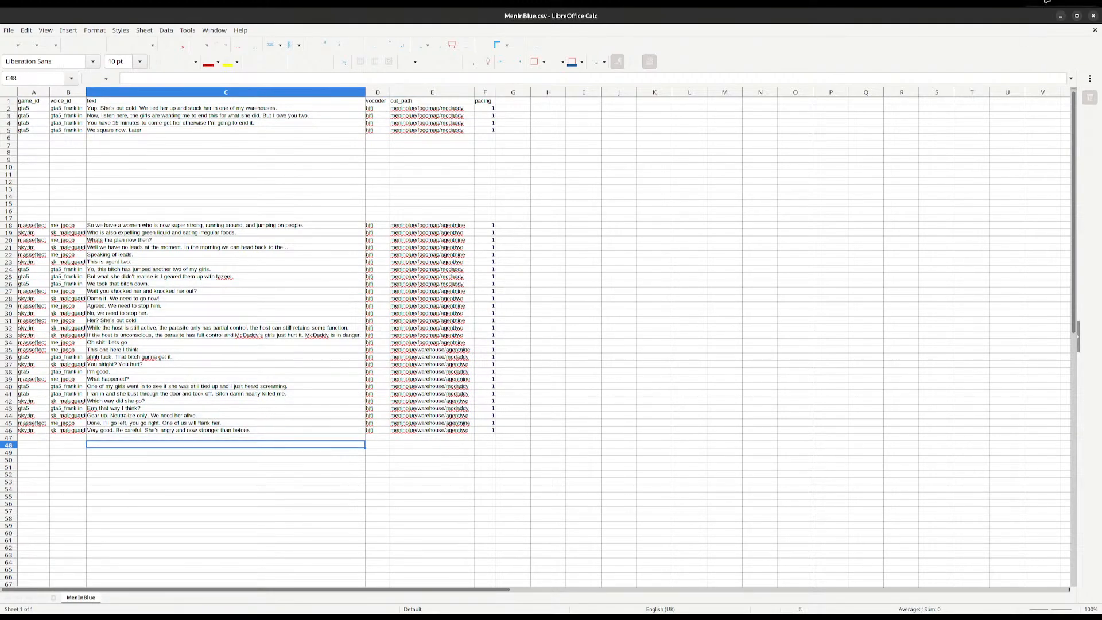
{"action": "left_click", "coordinate": [1092, 17]}
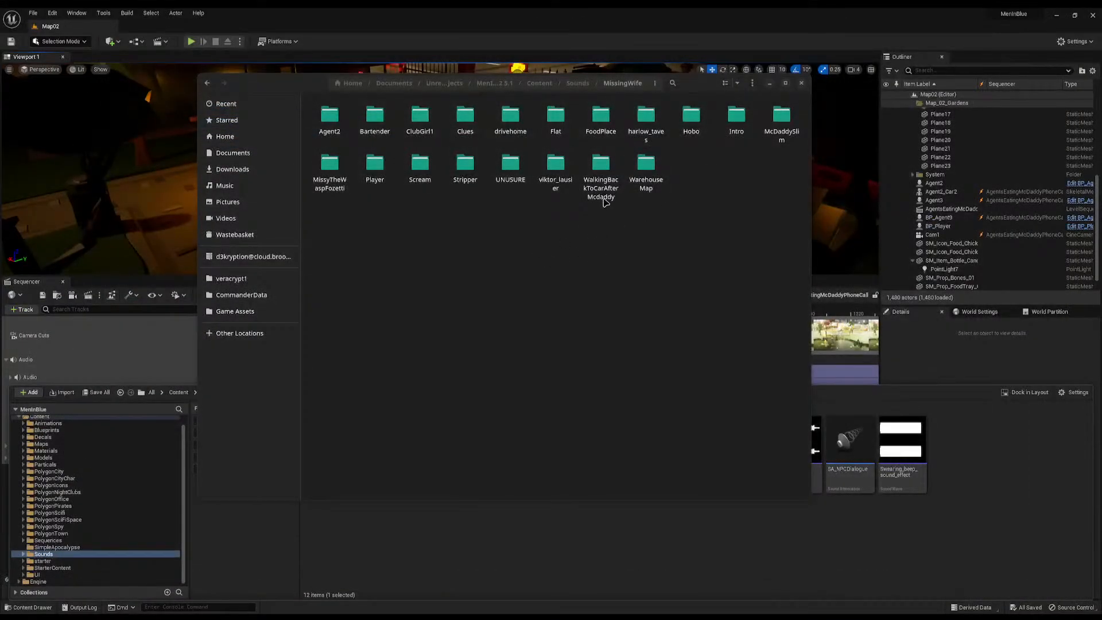
Close the file manager window, dock the Content Drawer in Unreal Engine's layout and open Sounds/MissingWife/FoodPlace
{"action": "left_click", "coordinate": [801, 83]}
{"action": "left_click", "coordinate": [594, 552]}
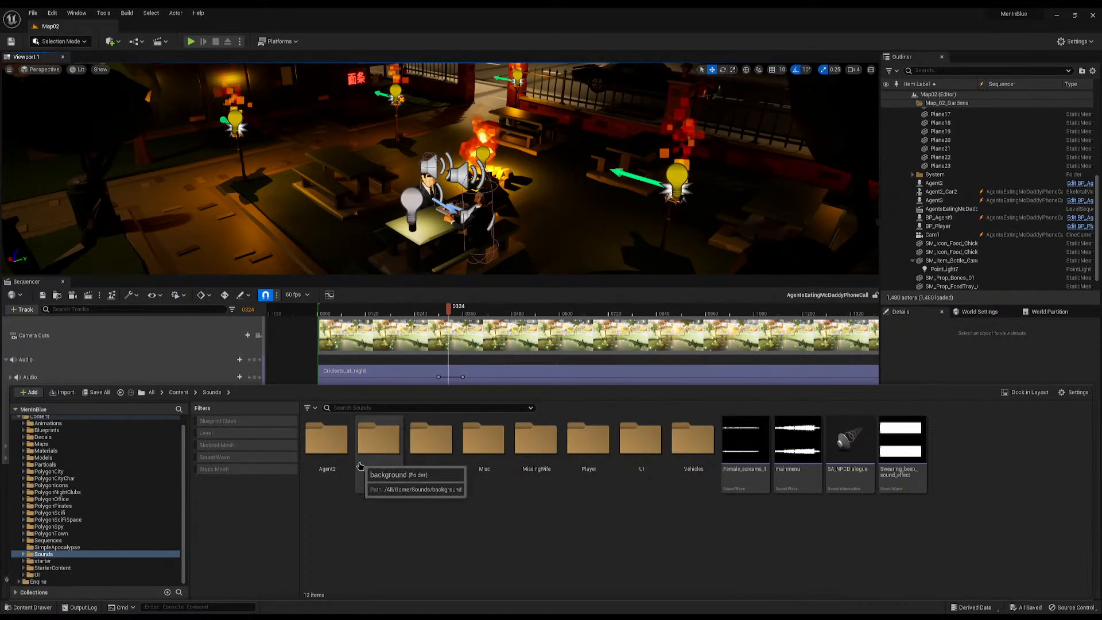
{"action": "double_click", "coordinate": [536, 444]}
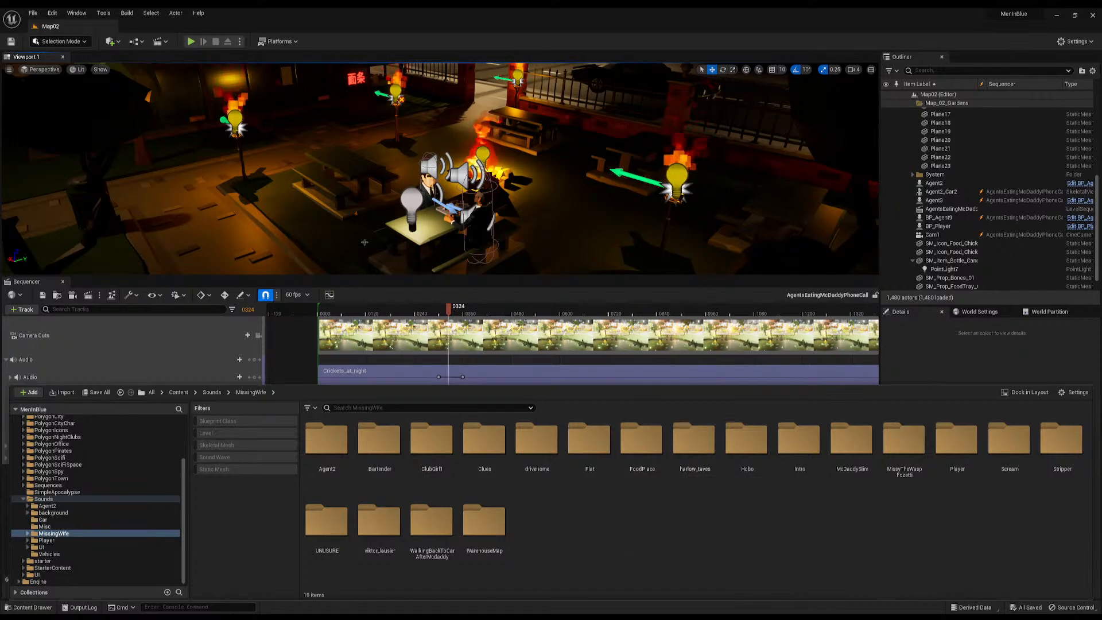
{"action": "left_click", "coordinate": [1025, 393]}
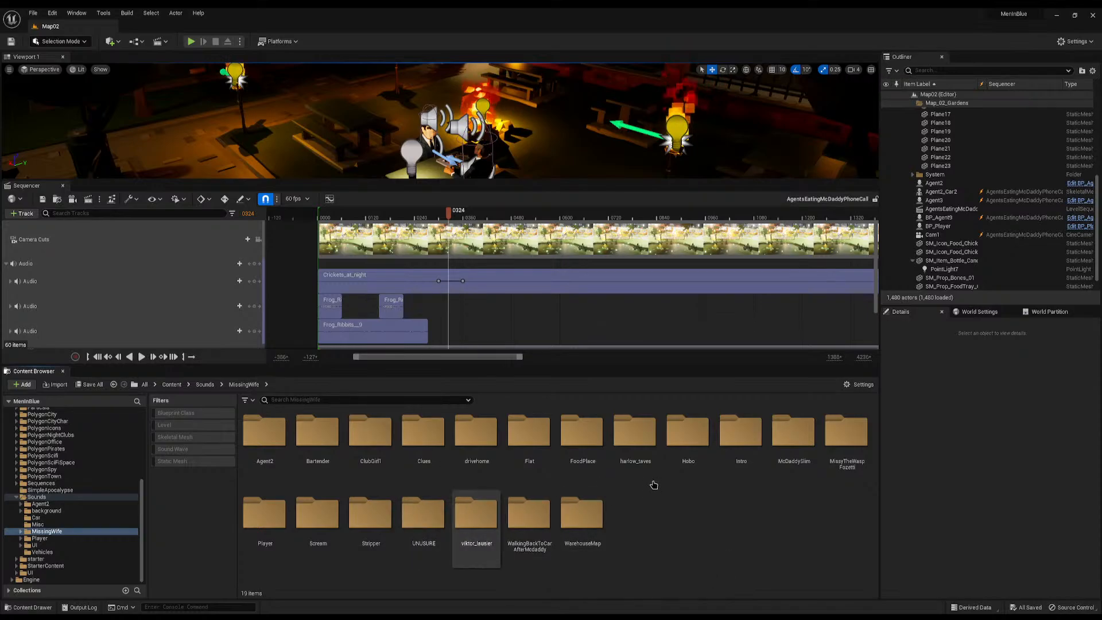
{"action": "double_click", "coordinate": [595, 462]}
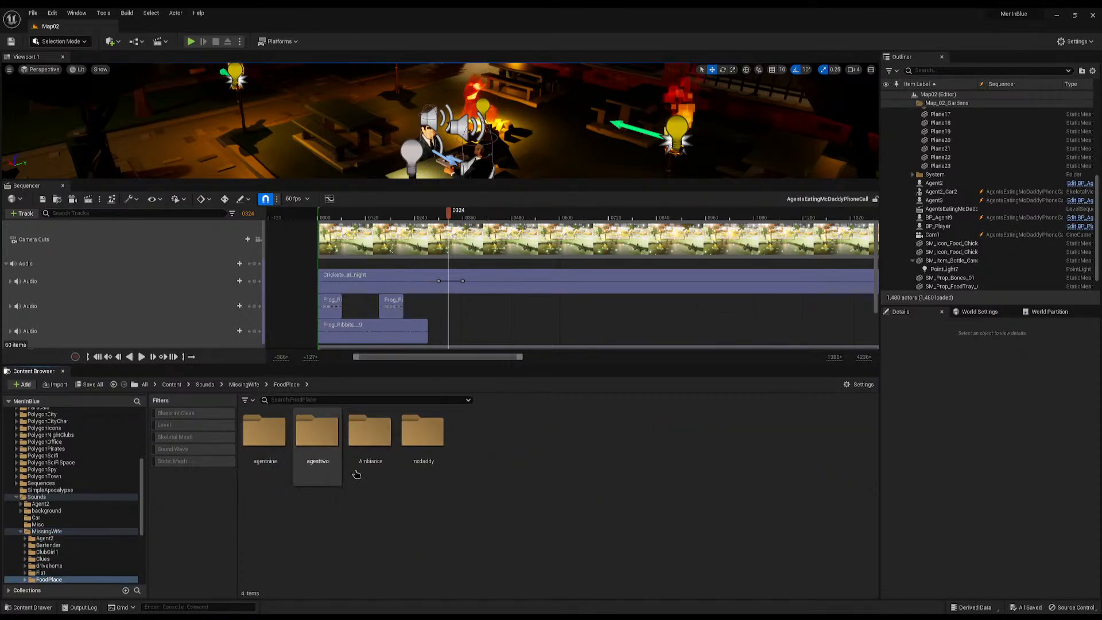
Play the AgentsEatingMcDaddyPhoneCall sequence from frame 0, locking the viewport to the camera cuts partway through
{"action": "mouse_move", "coordinate": [320, 213]}
{"action": "left_mouse_down"}
{"action": "mouse_move", "coordinate": [305, 214]}
{"action": "mouse_move", "coordinate": [315, 213]}
{"action": "left_mouse_up"}
{"action": "key", "text": "space"}
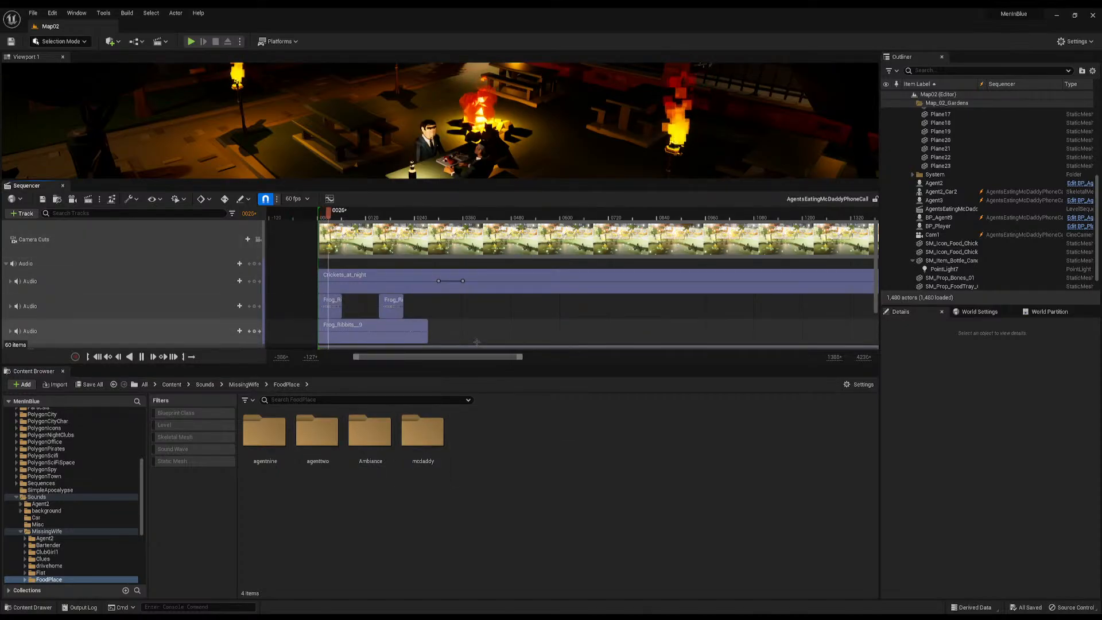
{"action": "key", "text": "space"}
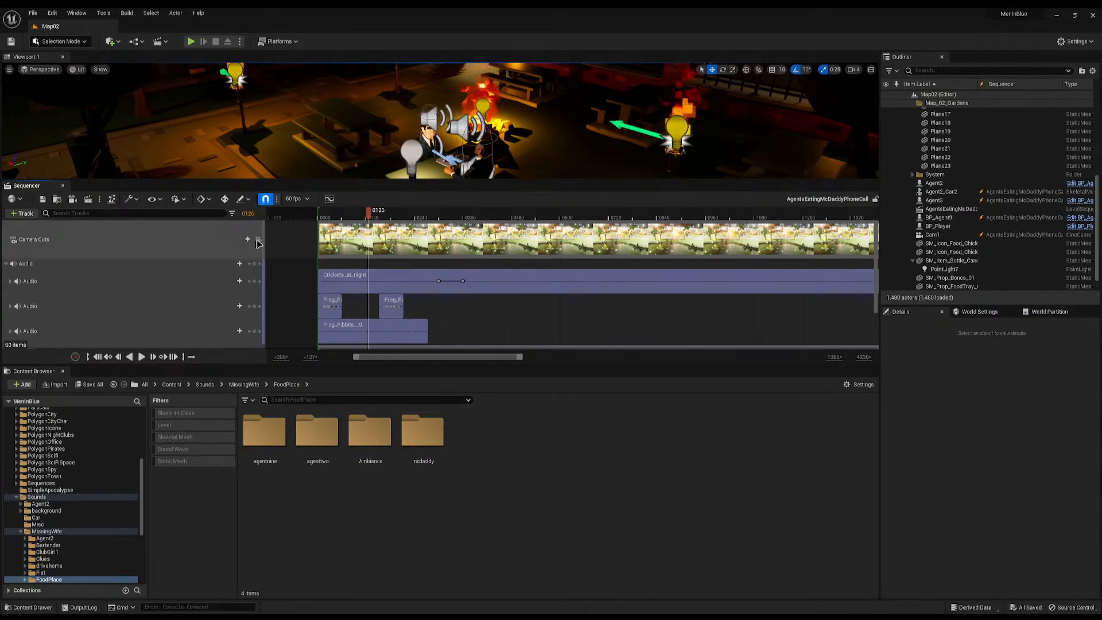
{"action": "left_click", "coordinate": [258, 238]}
{"action": "key", "text": "space"}
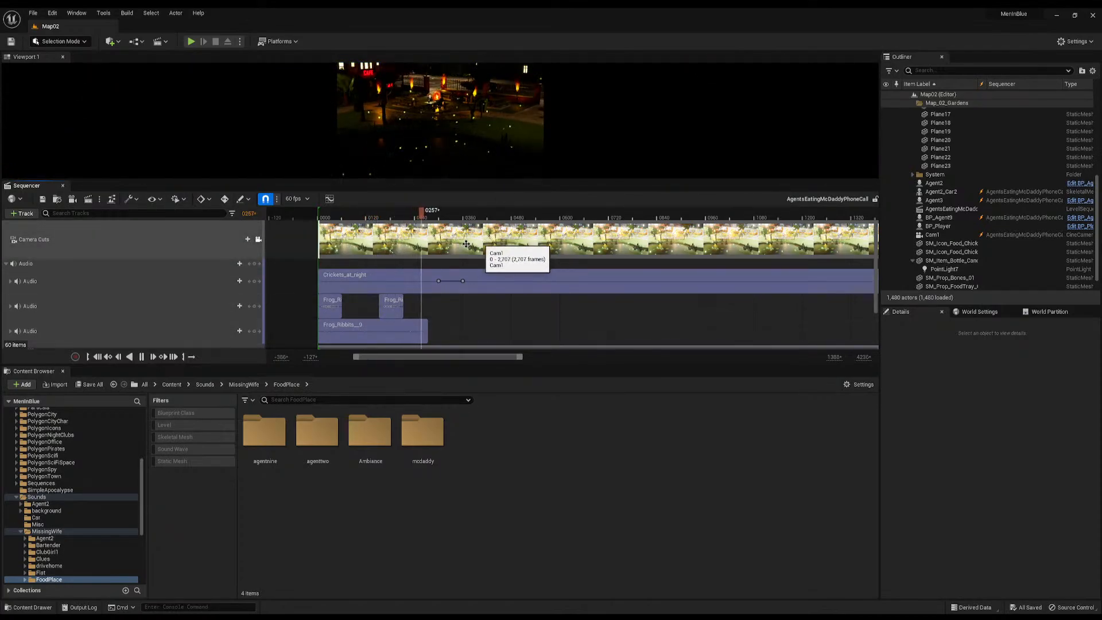
Stop the sequence playback where the first line should begin and look up the first agentnine dialogue line in MenInBlue.csv
{"action": "key", "text": "space"}
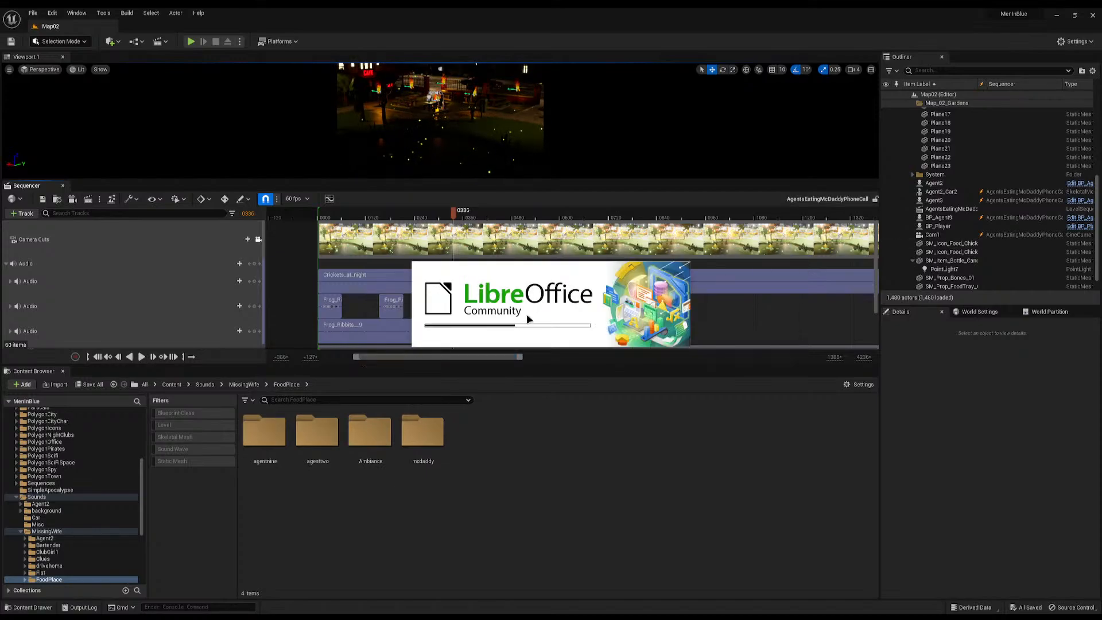
{"action": "left_click", "coordinate": [681, 467]}
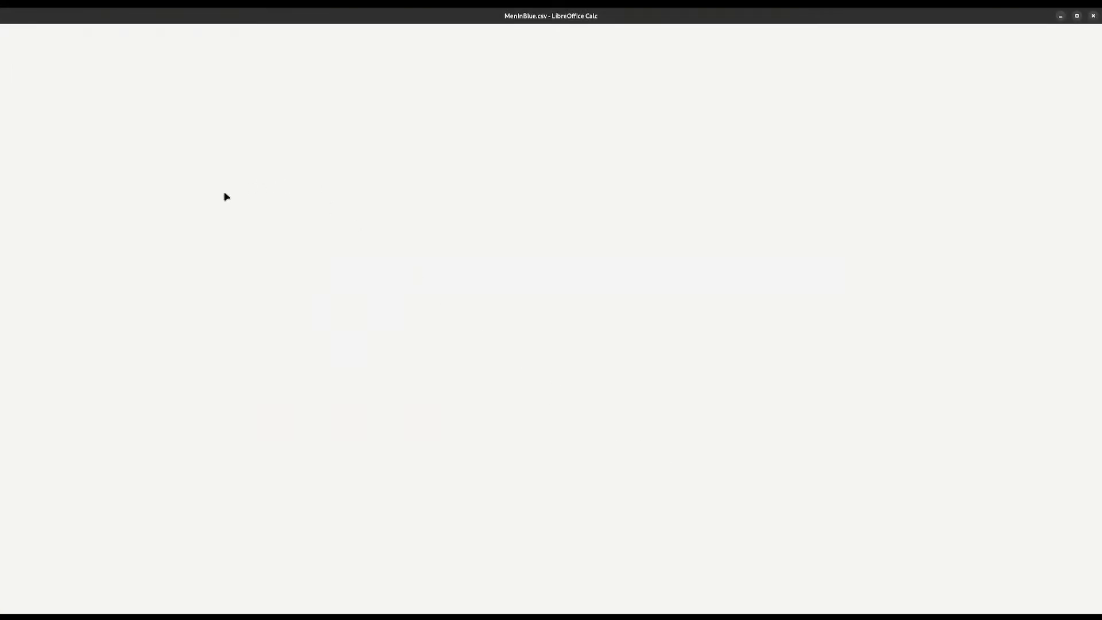
{"action": "scroll", "coordinate": [237, 248], "scroll_direction": "down", "scroll_amount": 1}
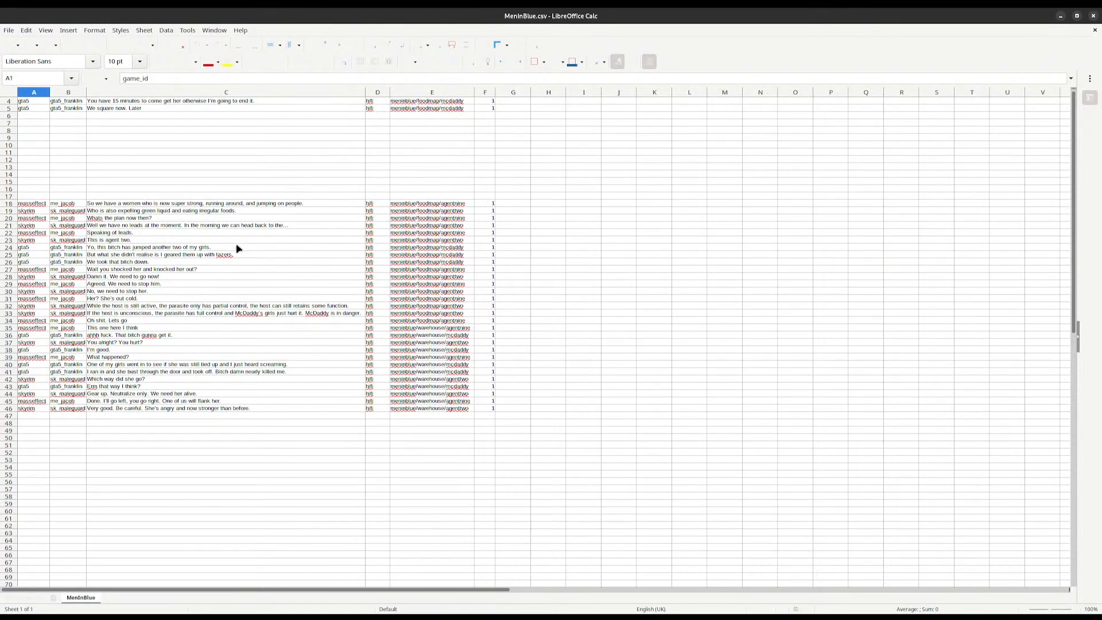
{"action": "left_click", "coordinate": [136, 204]}
{"action": "left_click", "coordinate": [281, 1]}
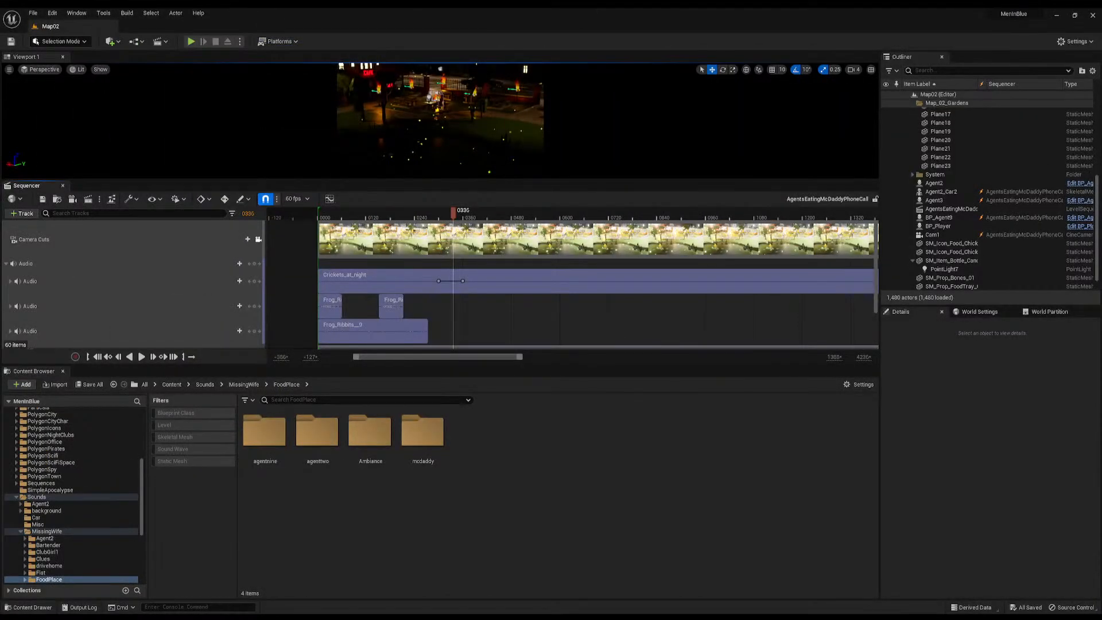
Search the FoodPlace sounds for "so we have" and add the me_jacob voice line as a new audio track at the playhead
{"action": "left_click", "coordinate": [365, 396]}
{"action": "type", "text": "so we a"}
{"action": "key", "text": "BackSpace"}
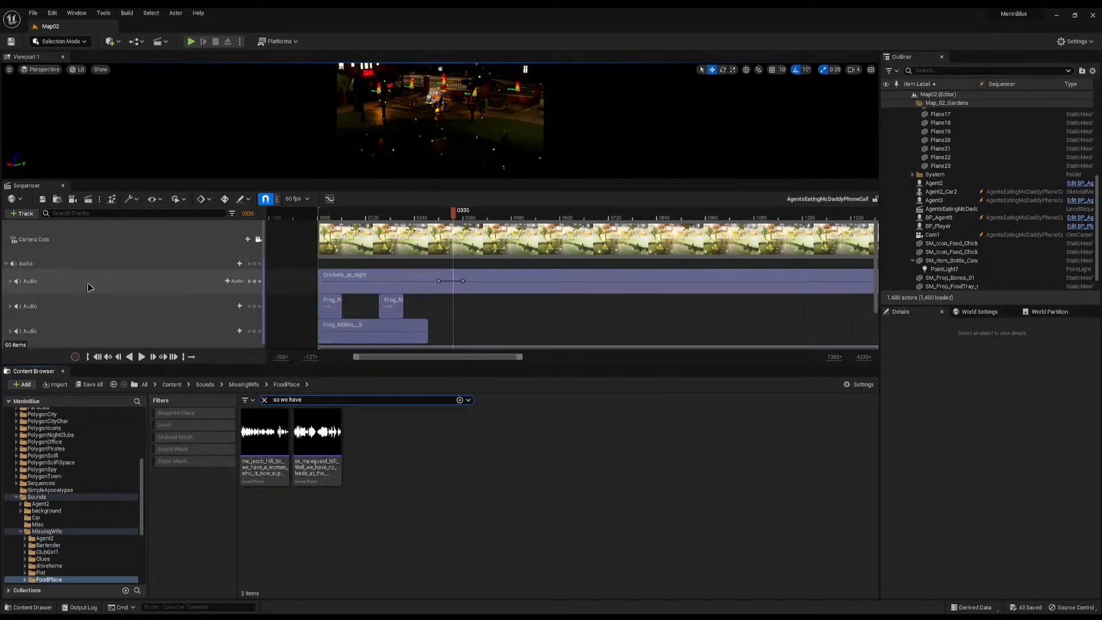
{"action": "scroll", "coordinate": [21, 276], "scroll_direction": "down", "scroll_amount": 2}
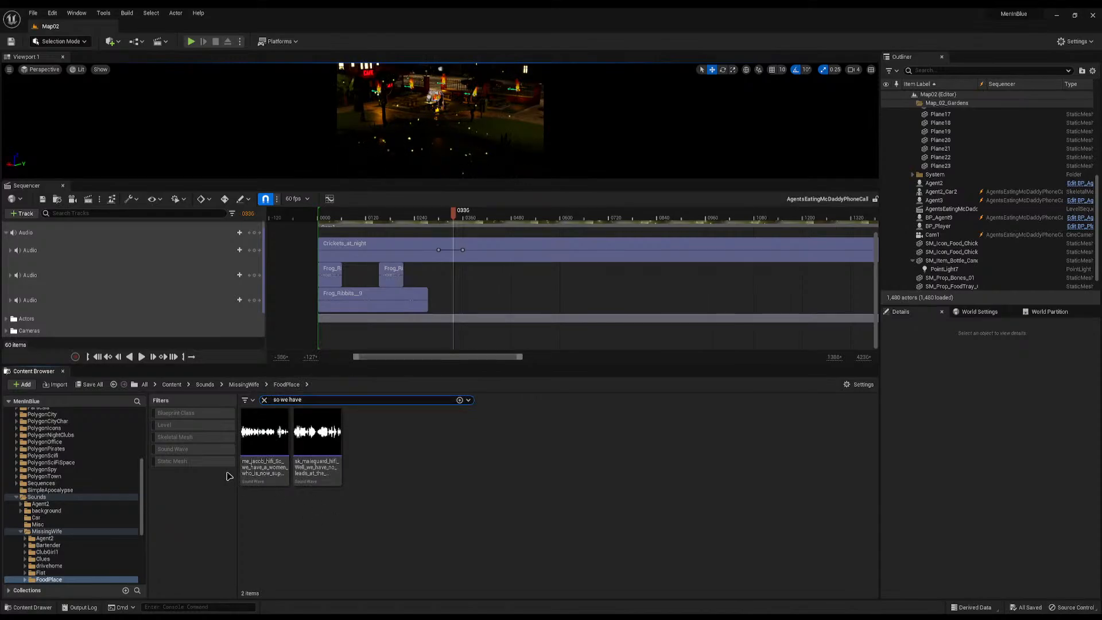
{"action": "left_click_drag", "start_coordinate": [264, 436], "coordinate": [501, 328]}
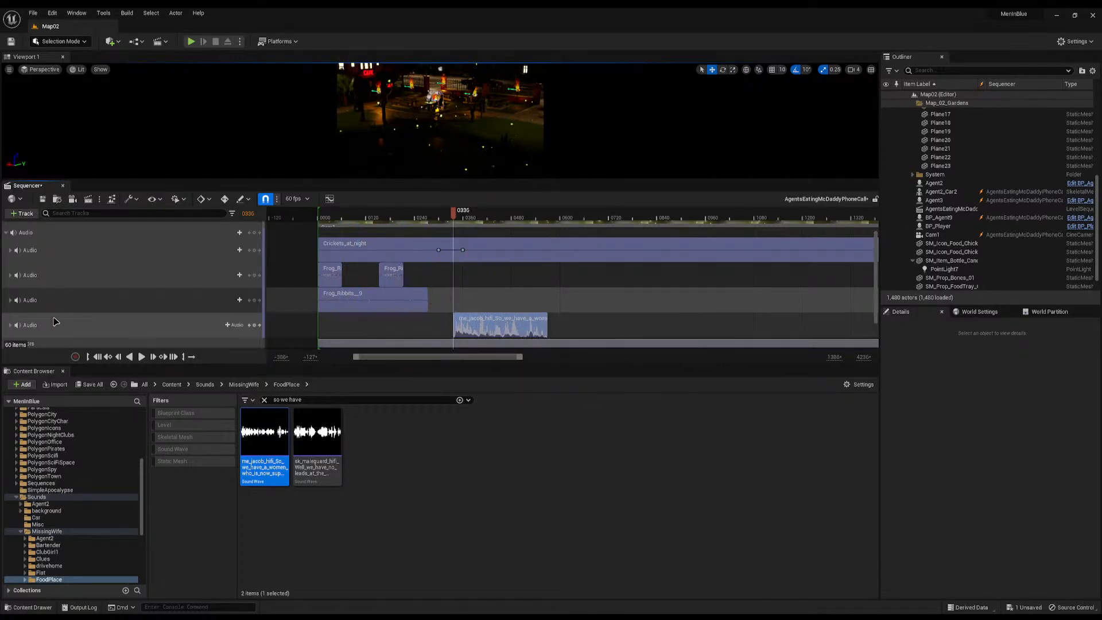
Rename the audio track holding the me_jacob voice line to AgentNine
{"action": "left_click", "coordinate": [57, 324]}
{"action": "double_click", "coordinate": [35, 326]}
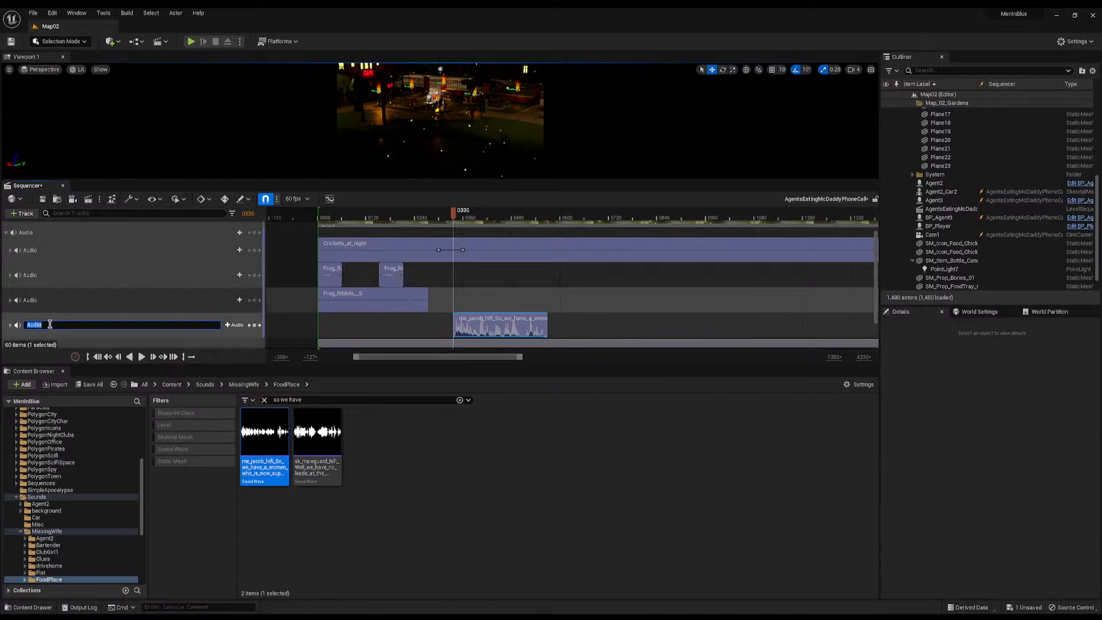
{"action": "right_click", "coordinate": [56, 327]}
{"action": "left_click", "coordinate": [37, 326]}
{"action": "key", "text": "Return"}
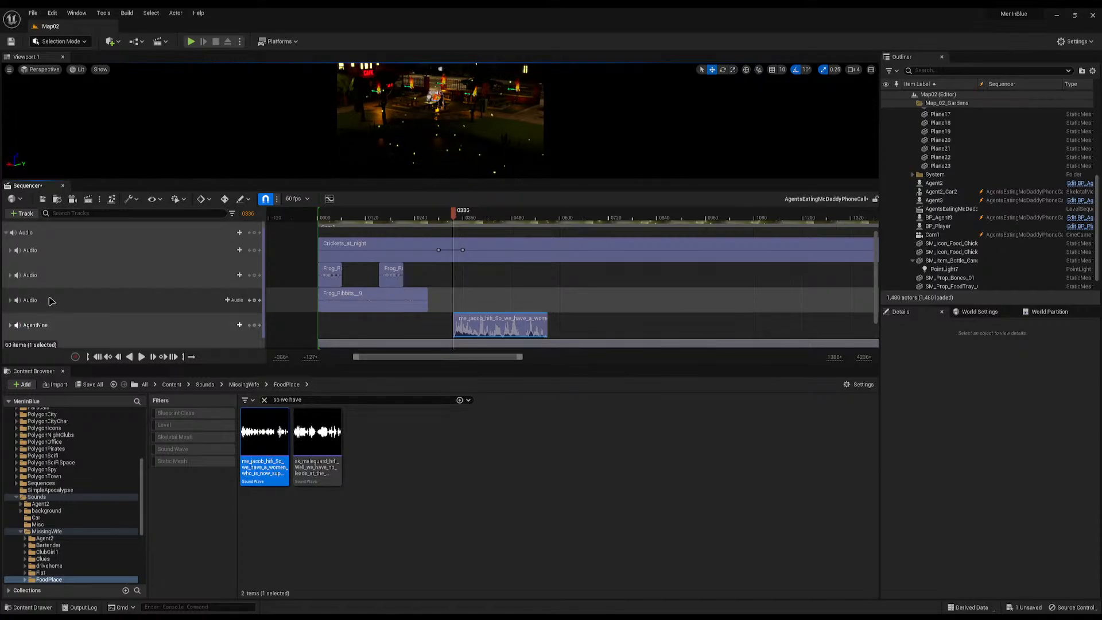
{"action": "left_click", "coordinate": [50, 301]}
{"action": "left_click", "coordinate": [66, 251]}
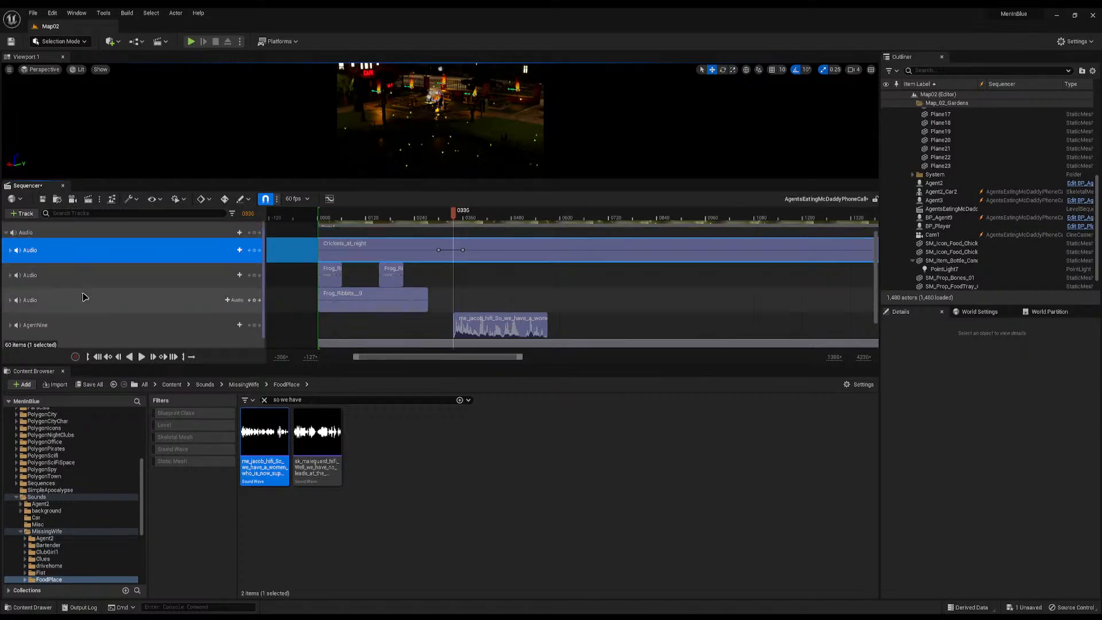
{"action": "left_click", "coordinate": [84, 297]}
{"action": "left_click", "coordinate": [66, 279]}
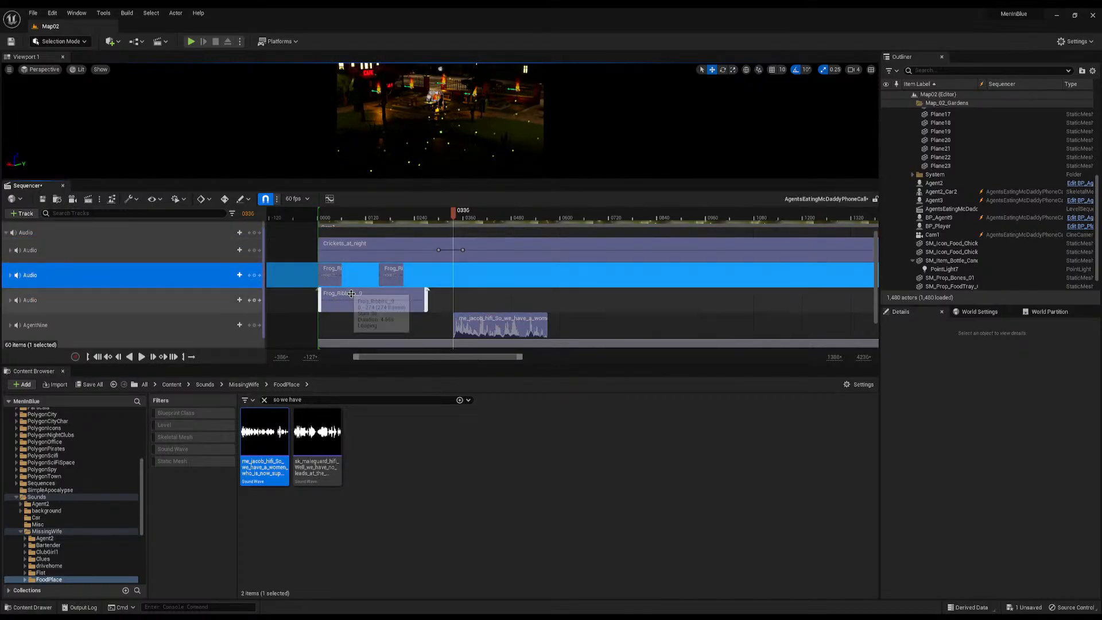
Play back the AgentNine voice line in the sequence, first from its middle and again from just before its start
{"action": "left_click", "coordinate": [513, 219]}
{"action": "key", "text": "space"}
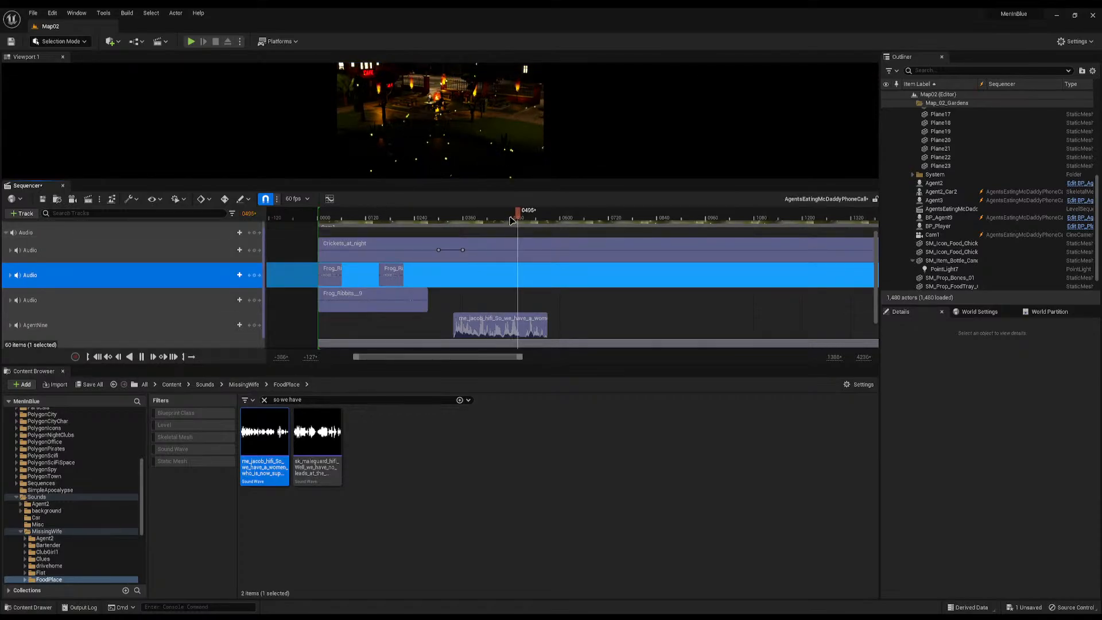
{"action": "key", "text": "space"}
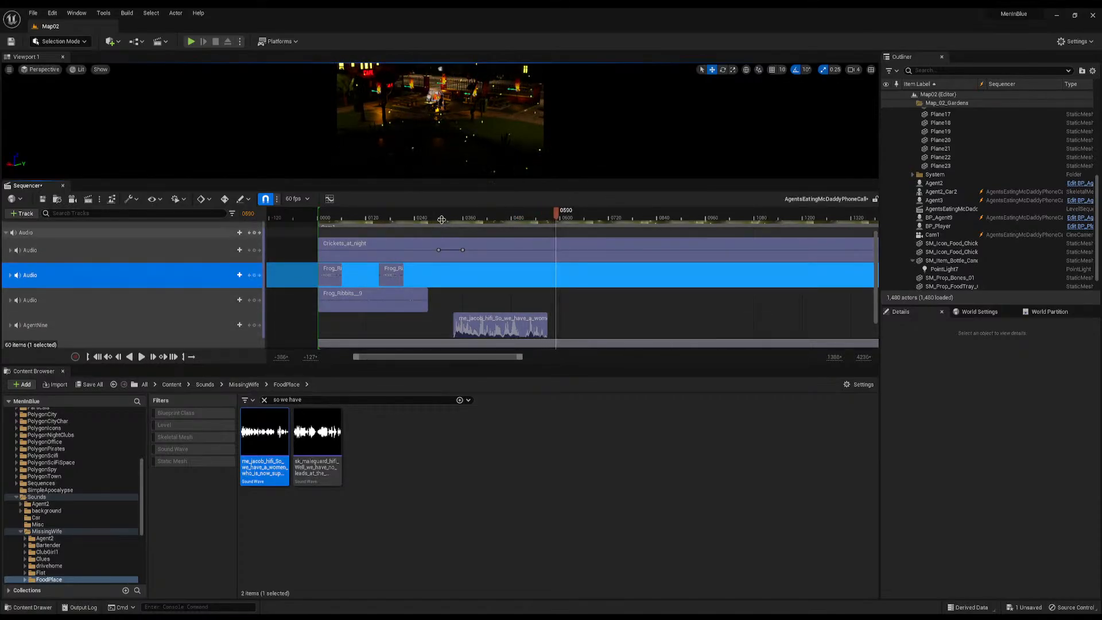
{"action": "left_click", "coordinate": [441, 219]}
{"action": "key", "text": "space"}
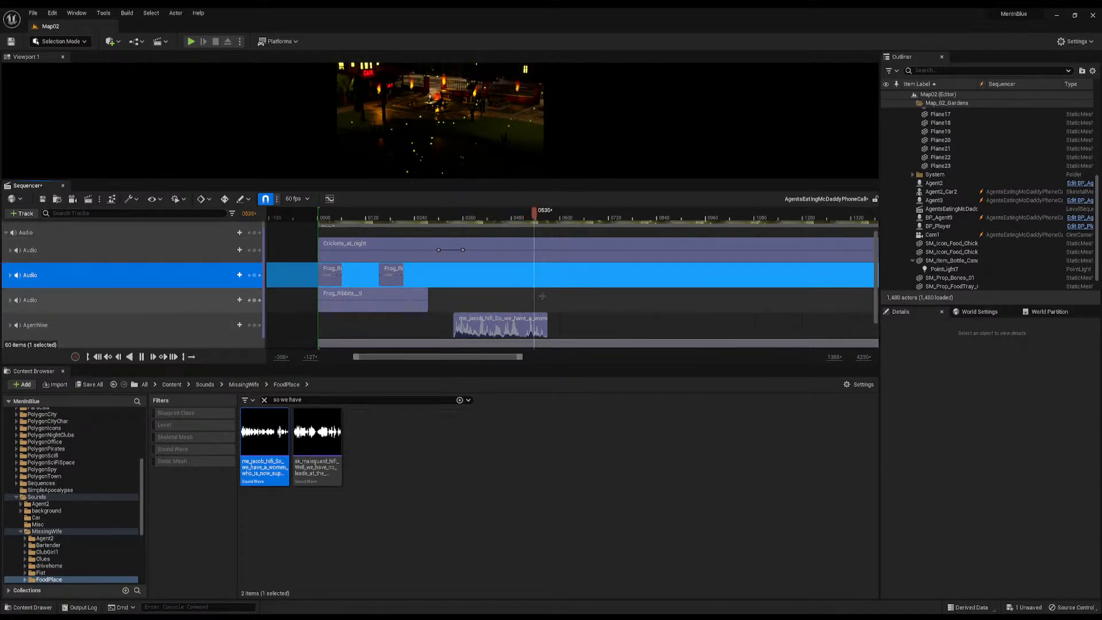
{"action": "key", "text": "space"}
Filter FoodPlace to Sound Wave assets and bulk edit all voice lines in the Property Matrix, excluding Crickets_at_night and the two Frog_Ribbits sounds
{"action": "left_click", "coordinate": [291, 468]}
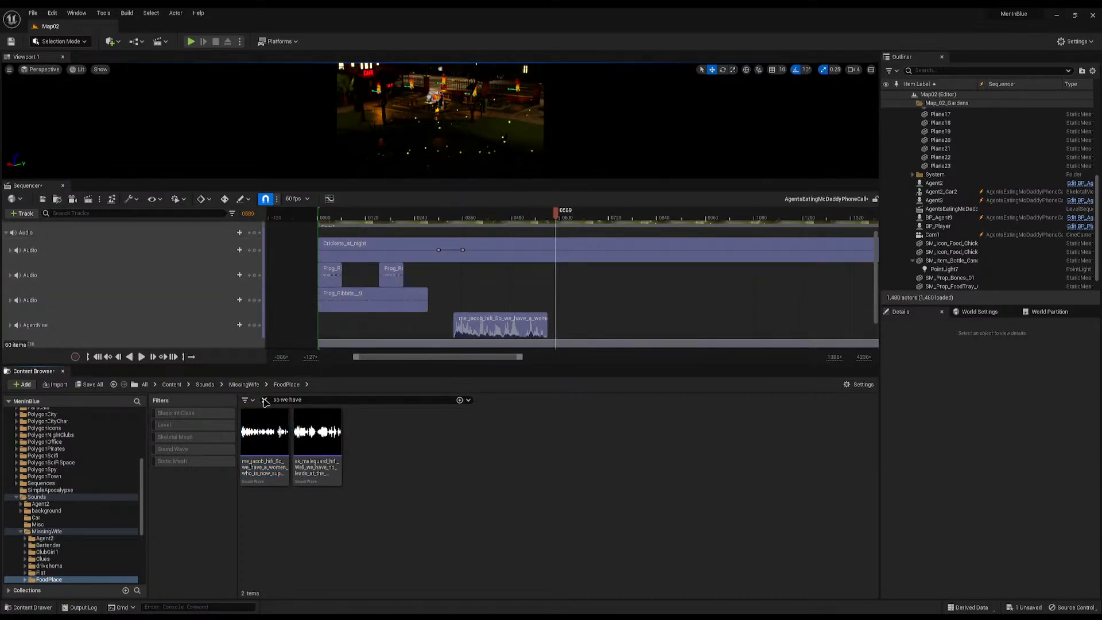
{"action": "left_click", "coordinate": [264, 400]}
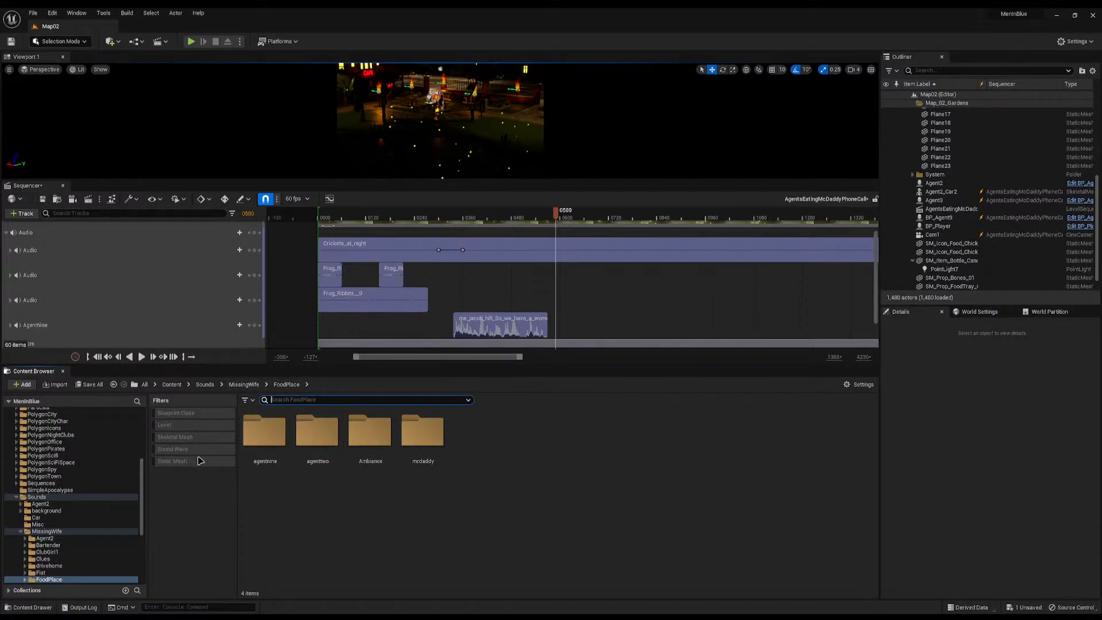
{"action": "left_click", "coordinate": [198, 449]}
{"action": "left_click", "coordinate": [373, 474]}
{"action": "key", "text": "ctrl+a"}
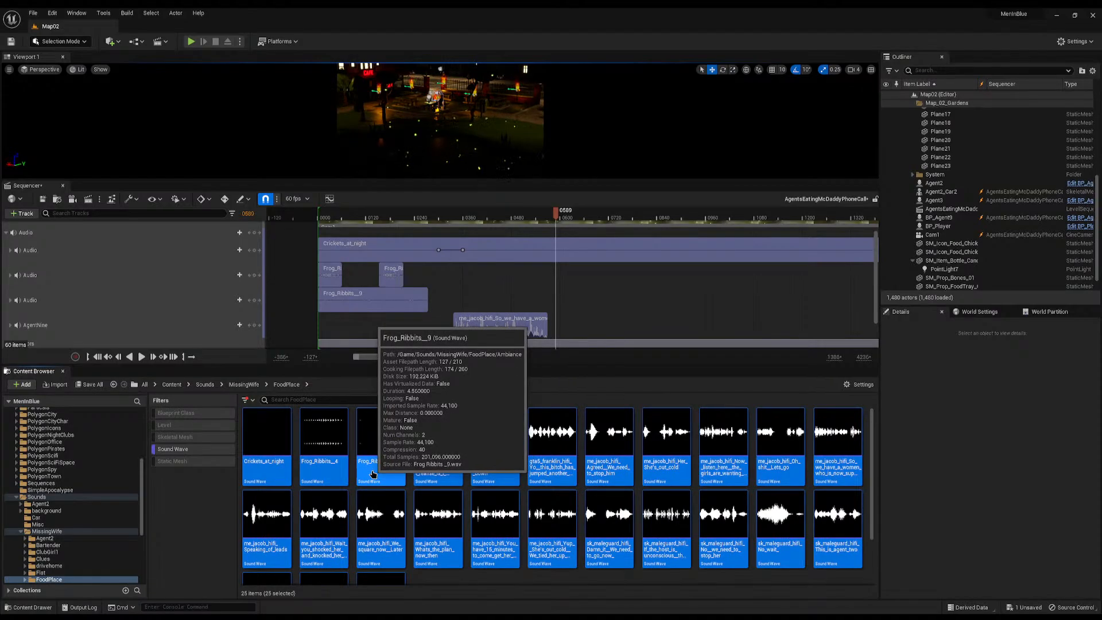
{"action": "left_click", "coordinate": [373, 474], "text": "ctrl"}
{"action": "left_click", "coordinate": [323, 472], "text": "ctrl"}
{"action": "left_click", "coordinate": [267, 471], "text": "ctrl"}
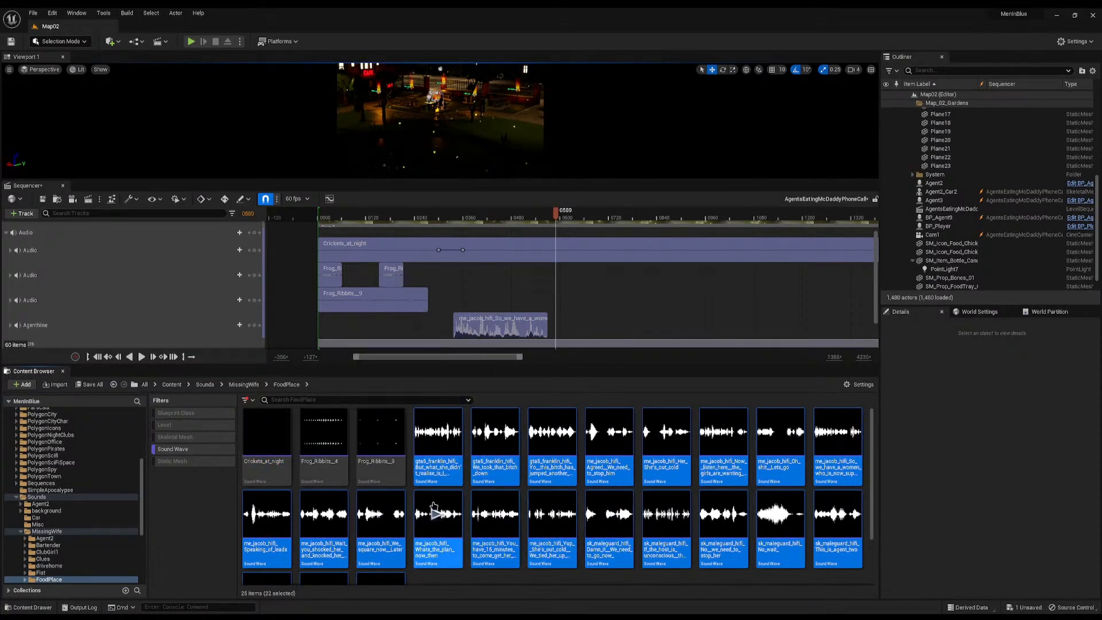
{"action": "right_click", "coordinate": [447, 472]}
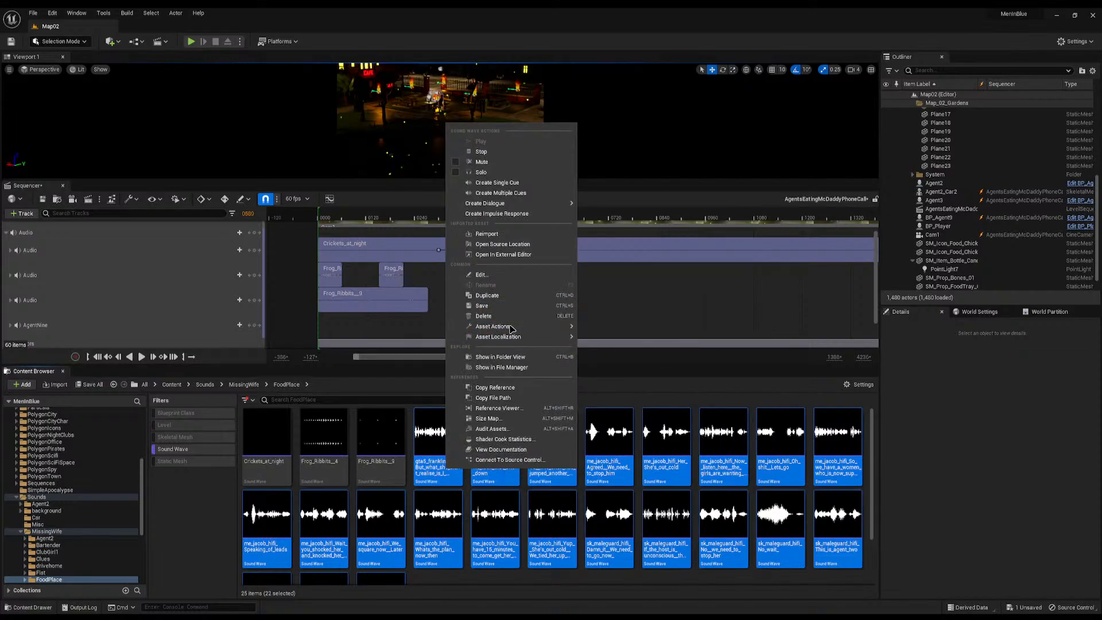
{"action": "mouse_move", "coordinate": [510, 327]}
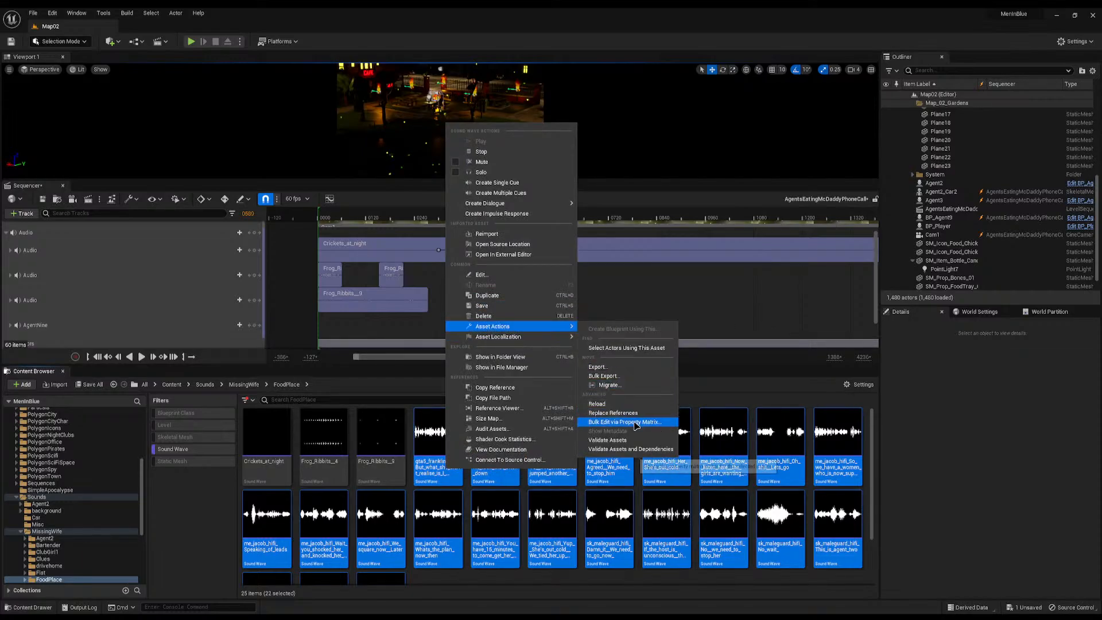
{"action": "left_click", "coordinate": [625, 422]}
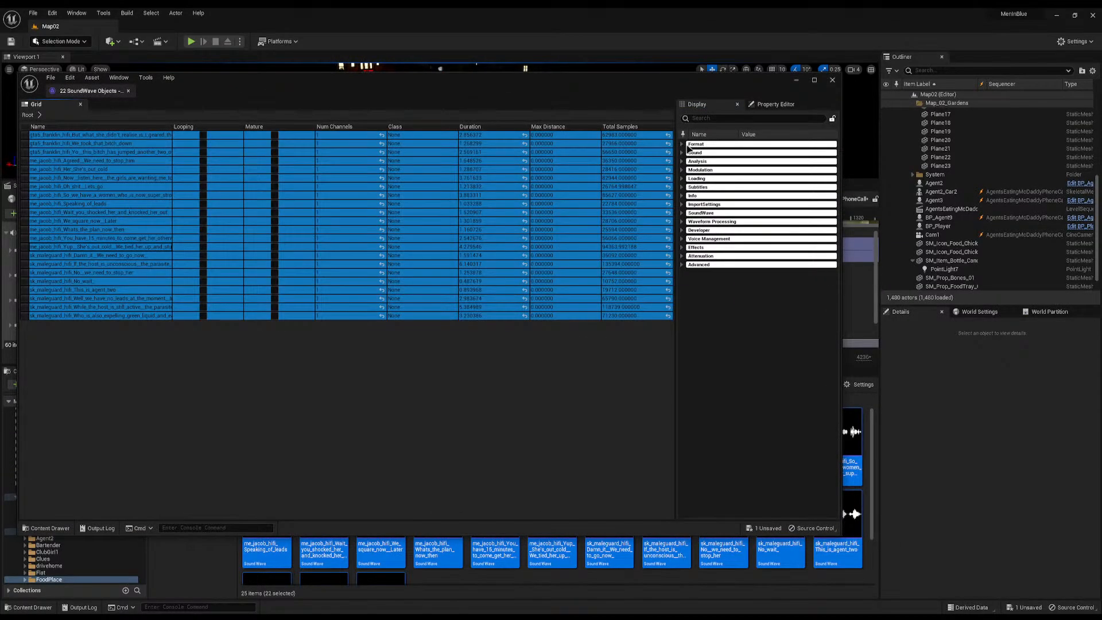
Set the voice lines' Sound Asset Compression Type to Bink Audio and close the Property Matrix
{"action": "left_click", "coordinate": [683, 145]}
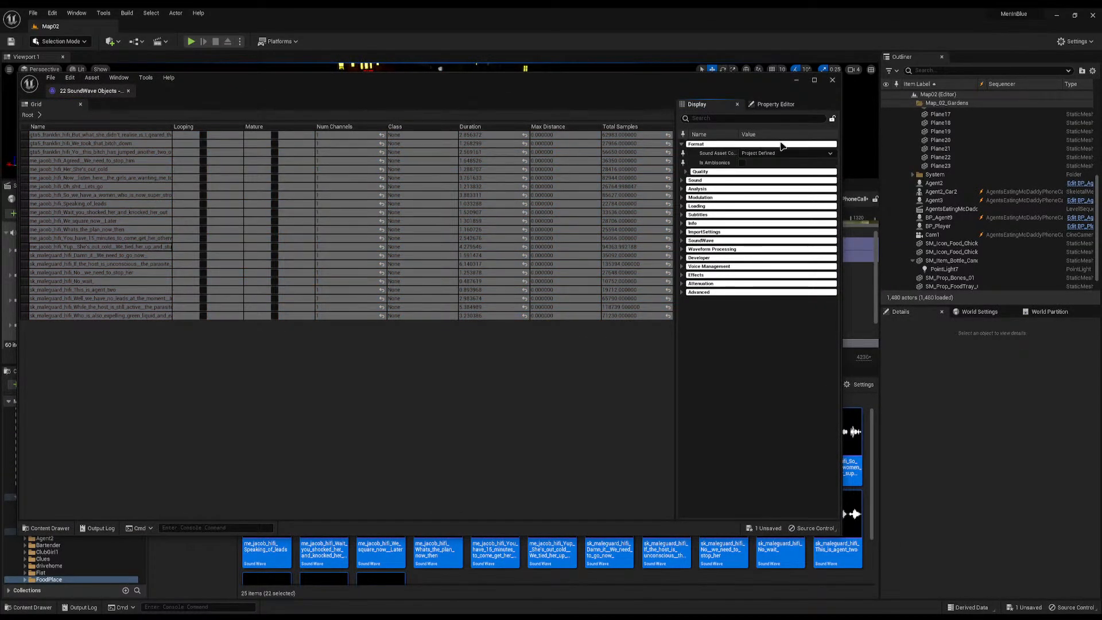
{"action": "left_click", "coordinate": [769, 153]}
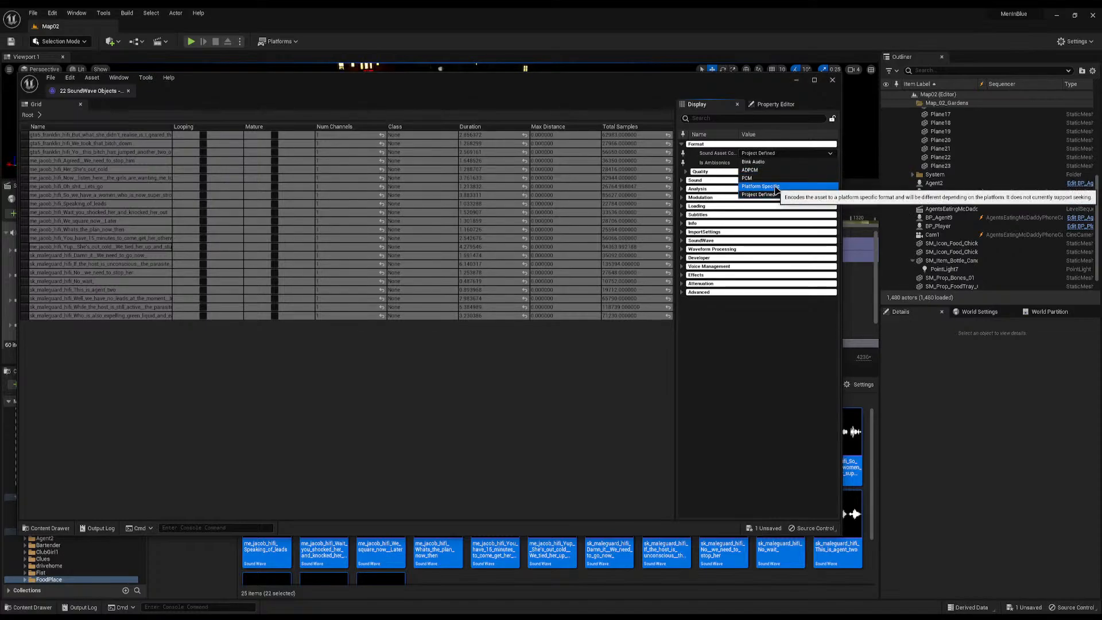
{"action": "left_click", "coordinate": [766, 162]}
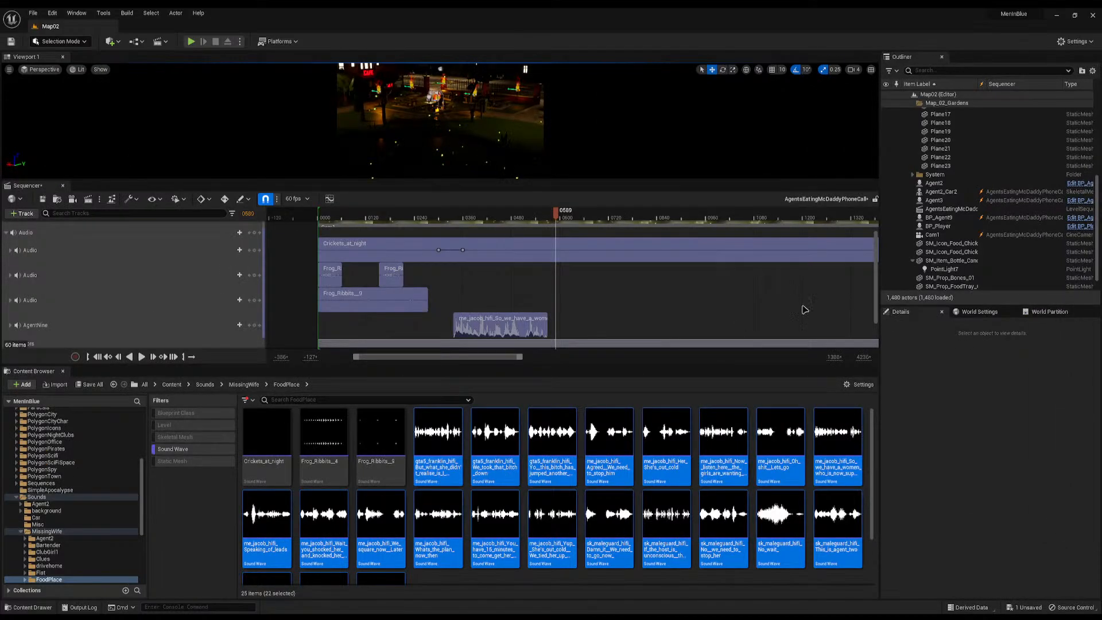
Replay the AgentNine line from several points to check its sound and stop the playhead shortly after the clip, at frame 599
{"action": "left_click", "coordinate": [499, 217]}
{"action": "key", "text": "space"}
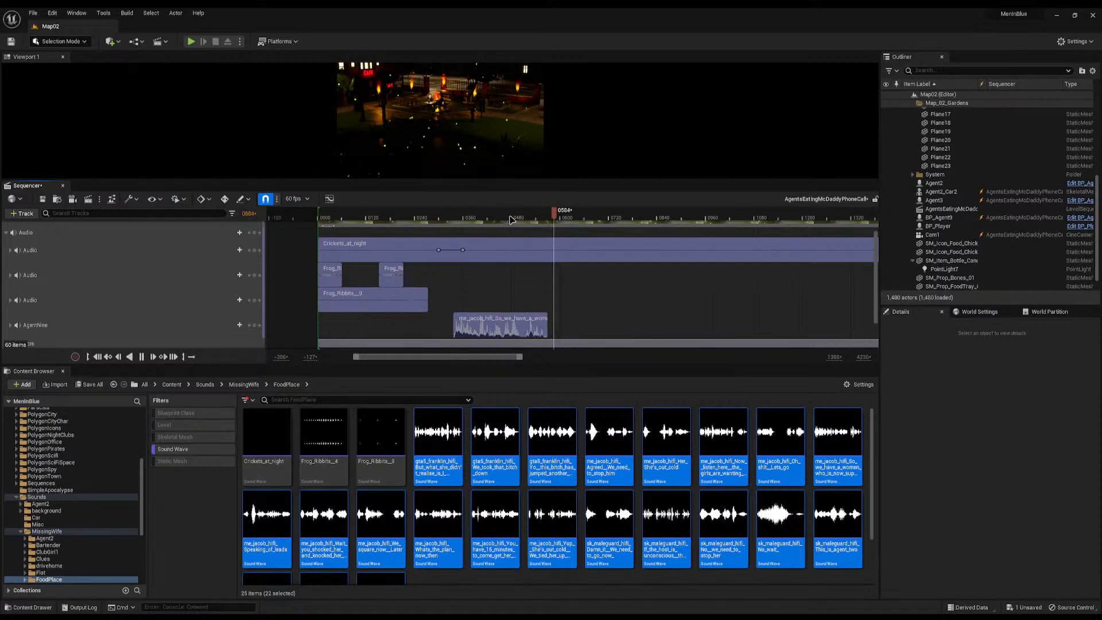
{"action": "left_click", "coordinate": [510, 218]}
{"action": "key", "text": "space"}
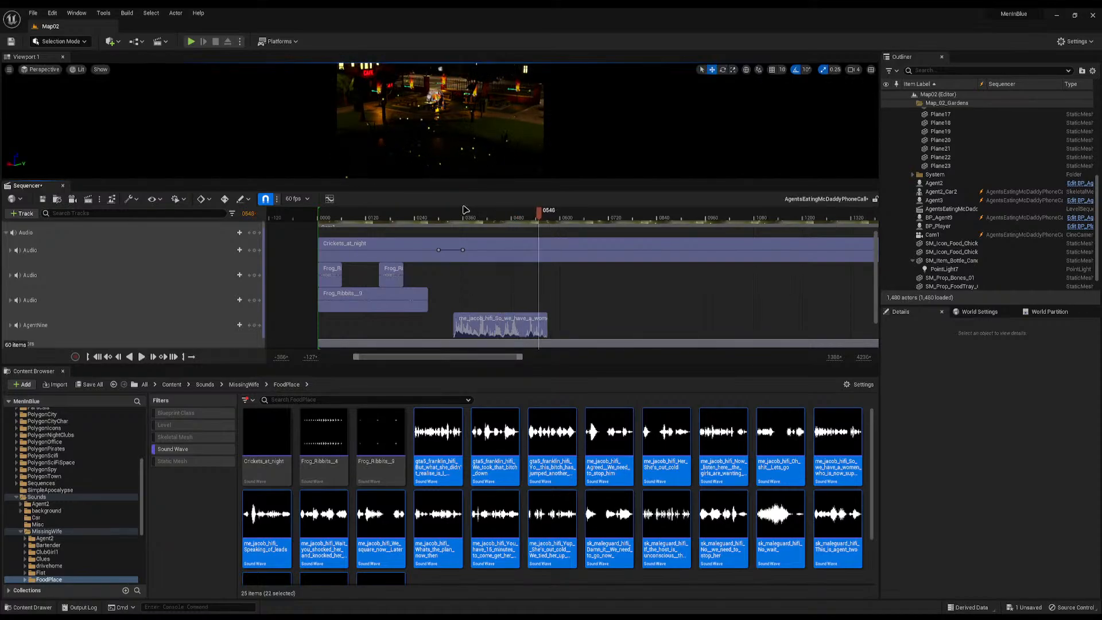
{"action": "key", "text": "space"}
{"action": "left_click", "coordinate": [464, 218]}
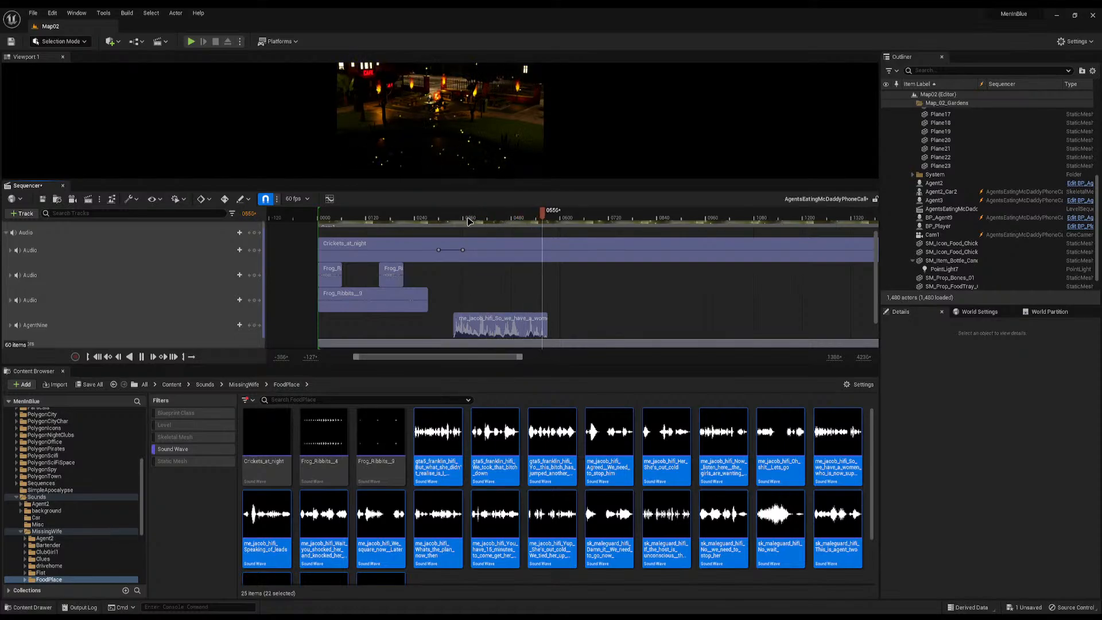
{"action": "left_click", "coordinate": [501, 219]}
{"action": "key", "text": "space"}
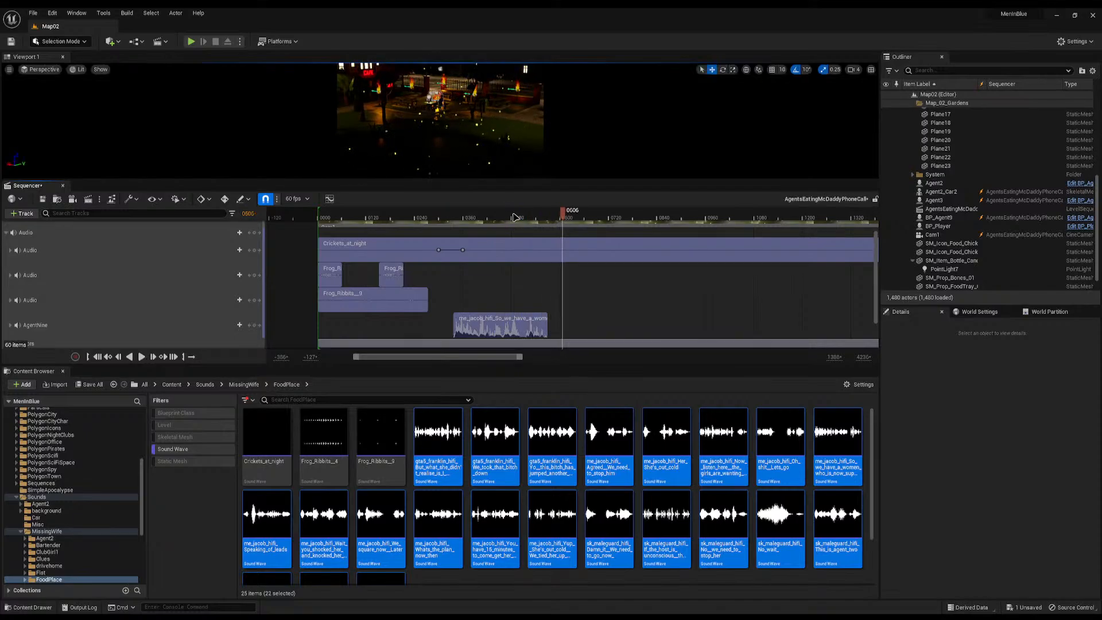
{"action": "left_click", "coordinate": [517, 216]}
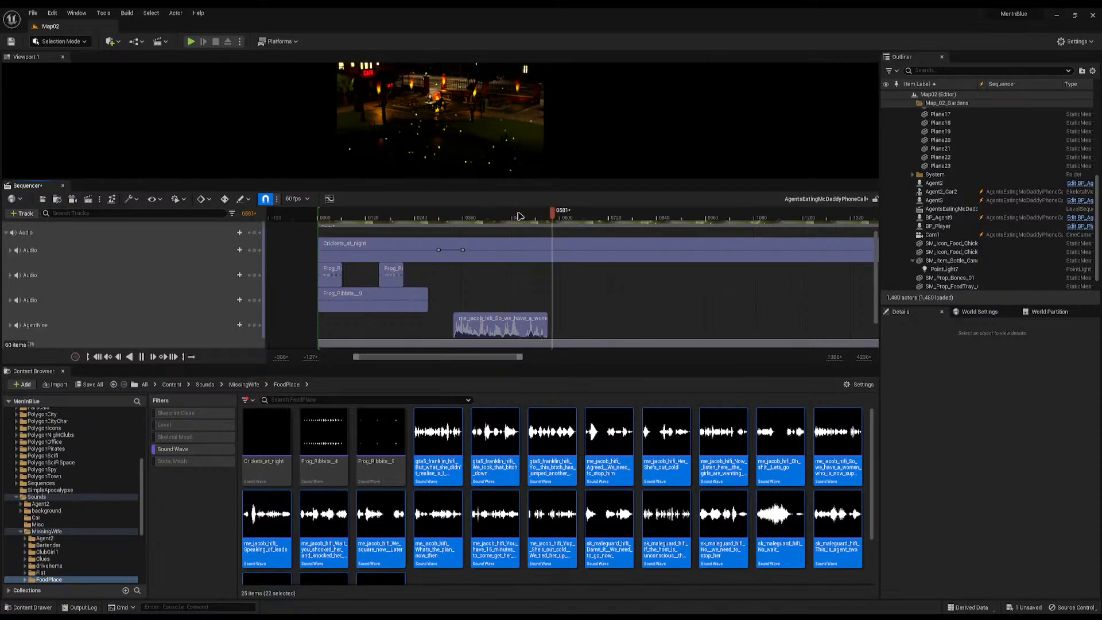
{"action": "key", "text": "space"}
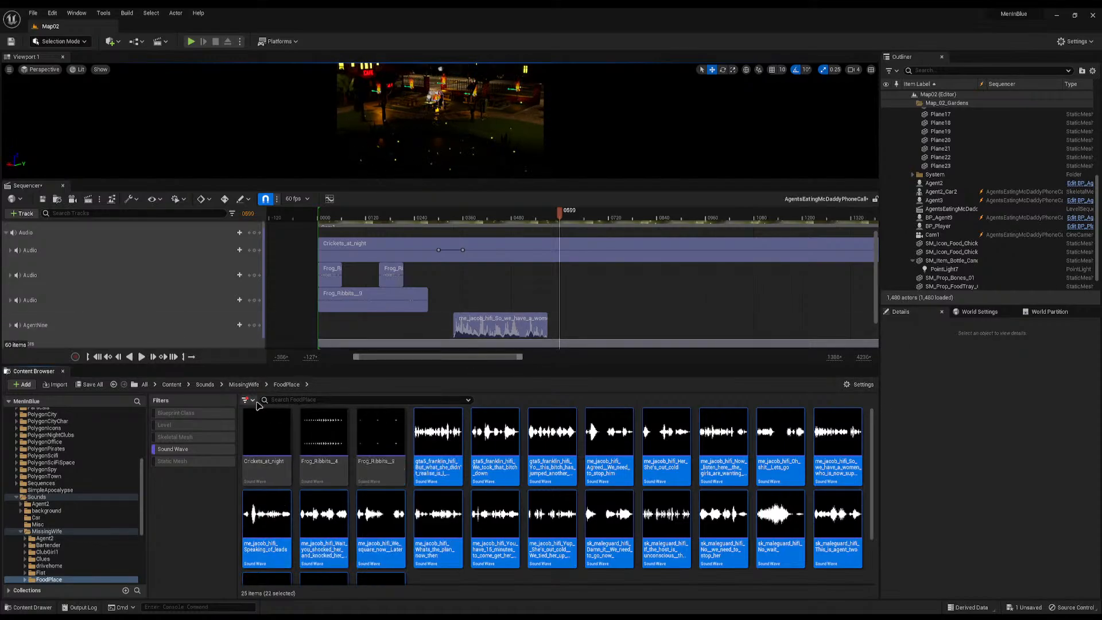
Clear the asset type filter, search for "who is also" and add the sk_maleguard voice line as a new audio track at the playhead
{"action": "left_click", "coordinate": [192, 438]}
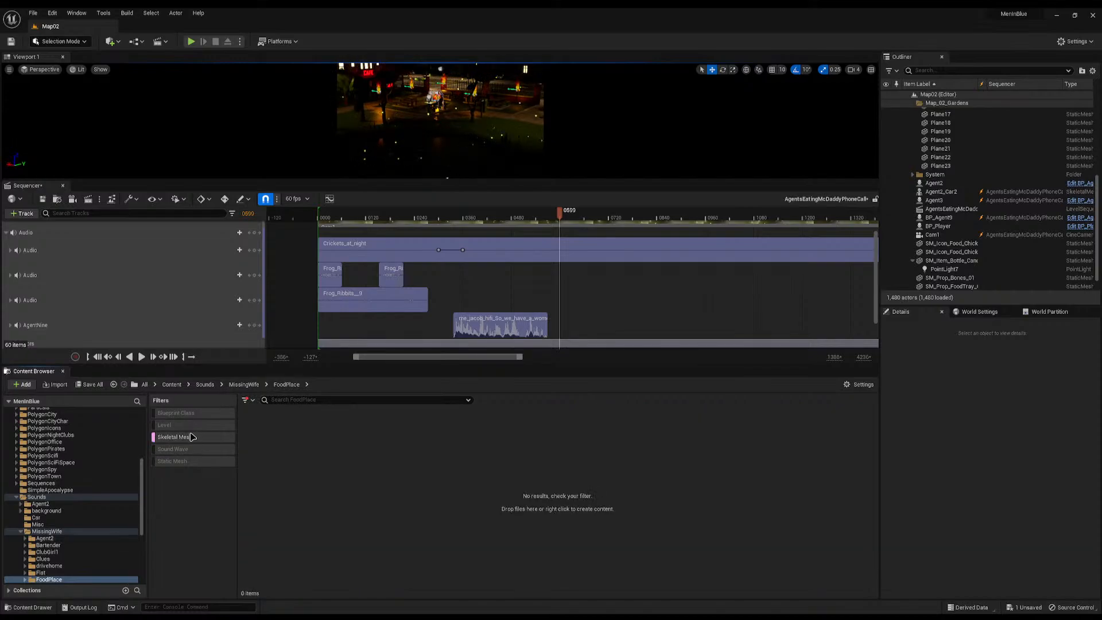
{"action": "left_click", "coordinate": [192, 437]}
{"action": "left_click", "coordinate": [325, 399]}
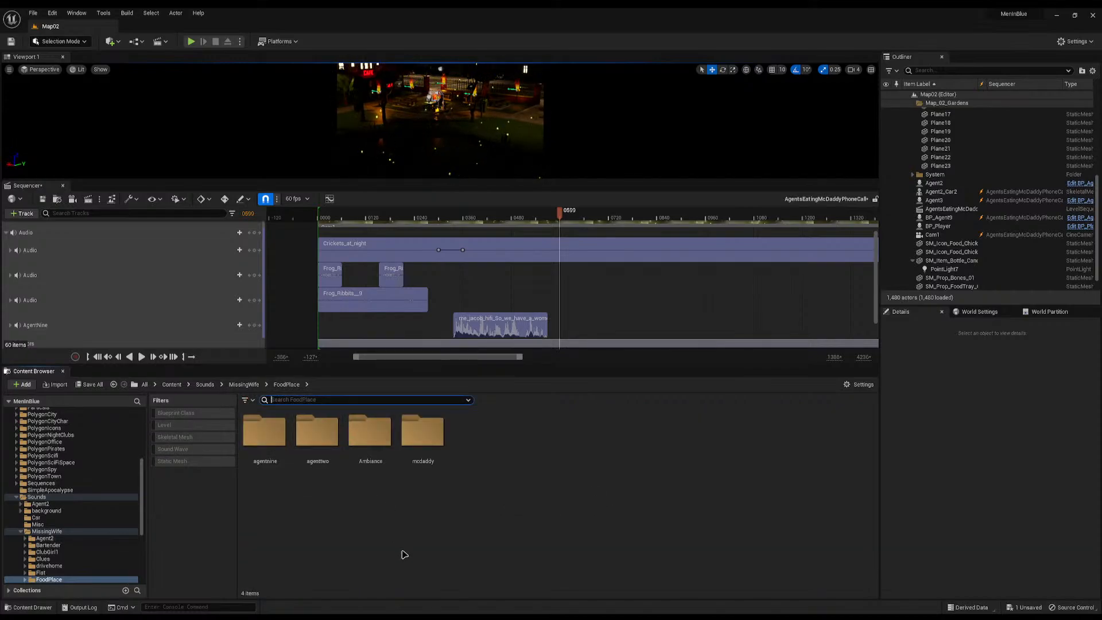
{"action": "type", "text": "who is also"}
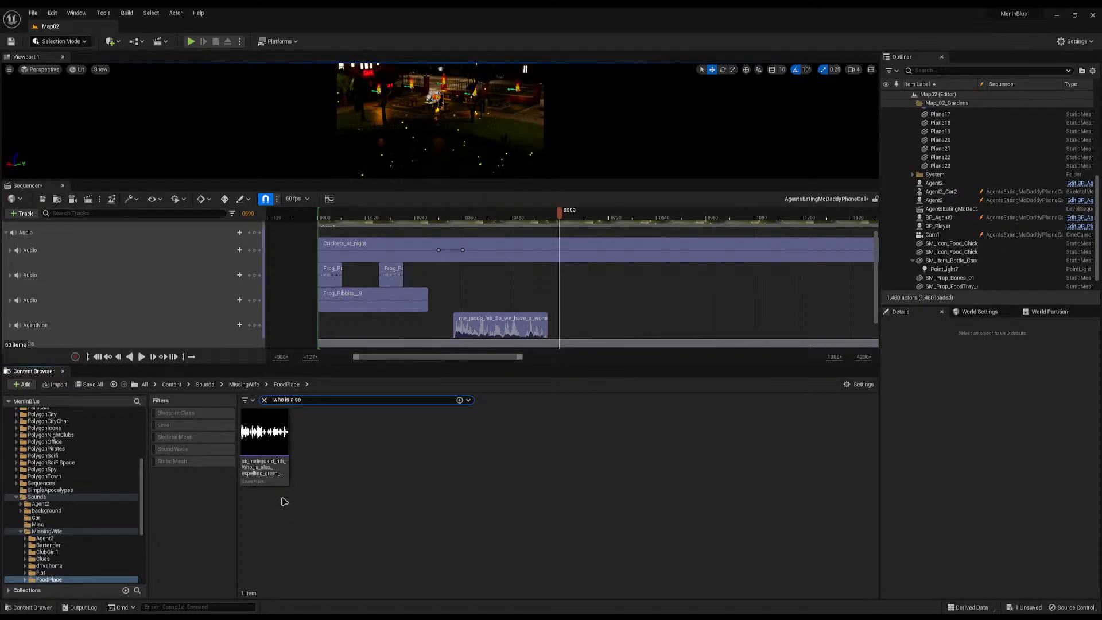
{"action": "left_click_drag", "start_coordinate": [264, 445], "coordinate": [588, 361]}
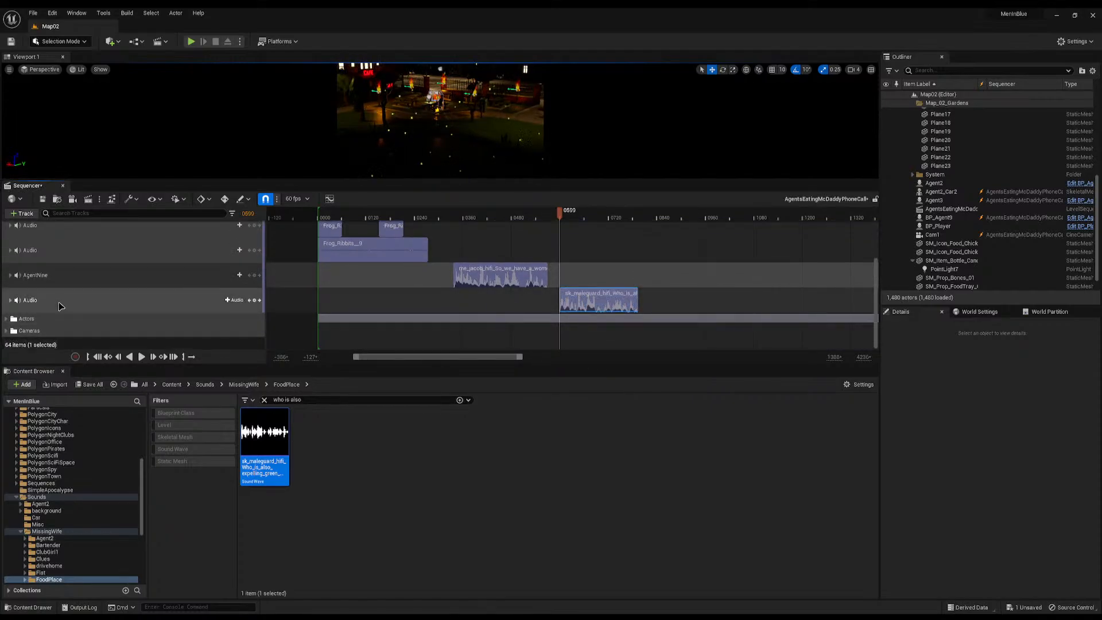
Rename the new audio track holding the sk_maleguard line to AgentTwo
{"action": "double_click", "coordinate": [60, 305]}
{"action": "type", "text": "AgentT"}
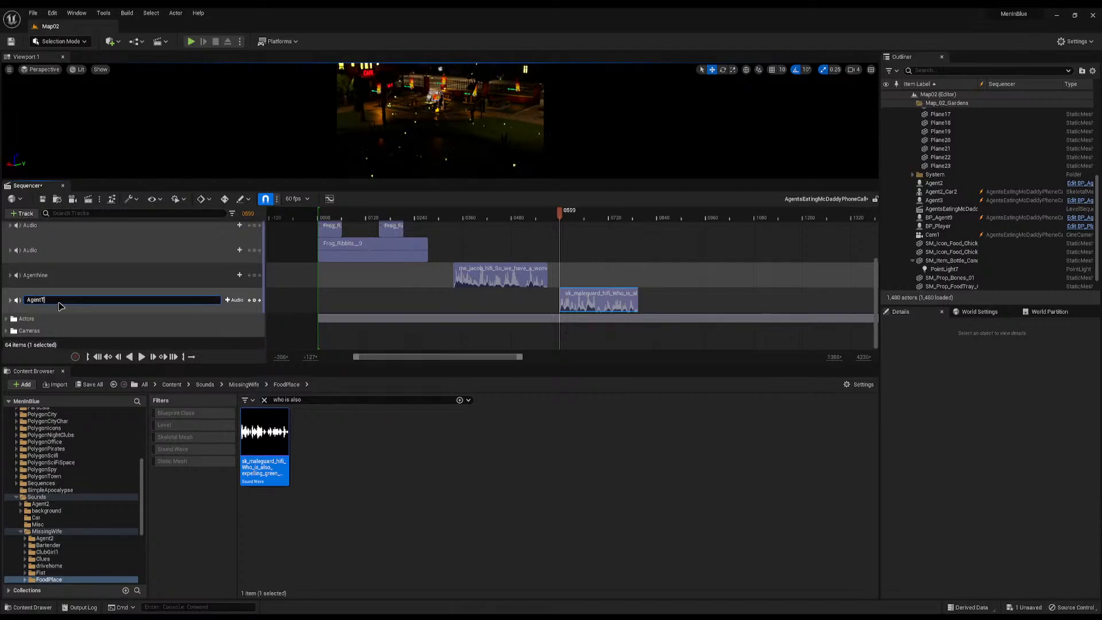
{"action": "type", "text": "wo"}
{"action": "key", "text": "Return"}
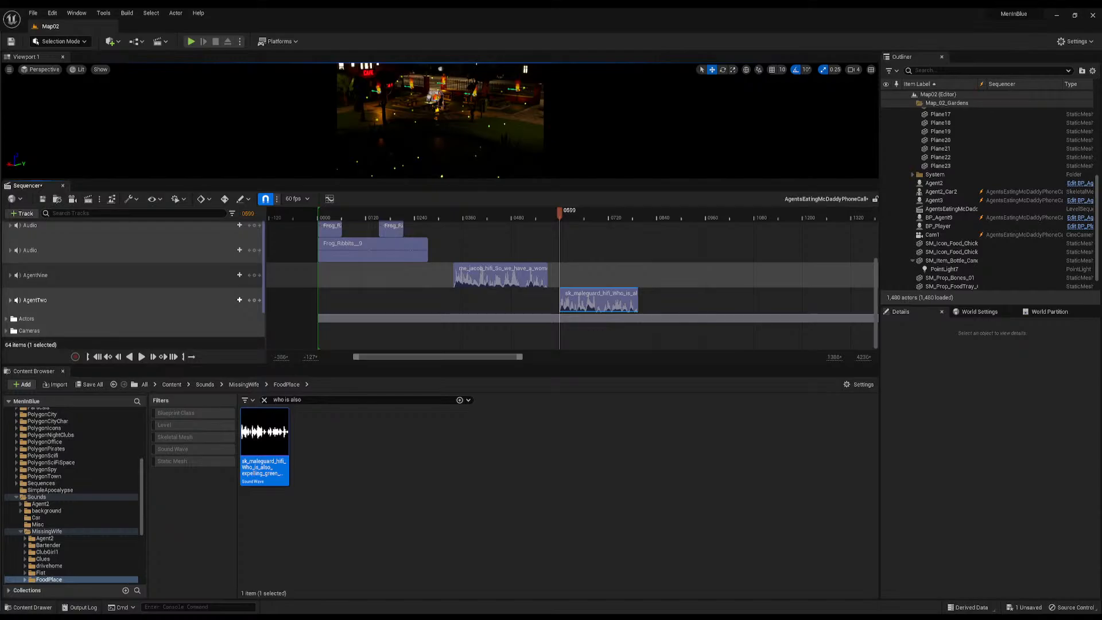
Switch to the web browser, search Google for the average time between responses in a conversation, read the top result and close the page
{"action": "key", "text": "super"}
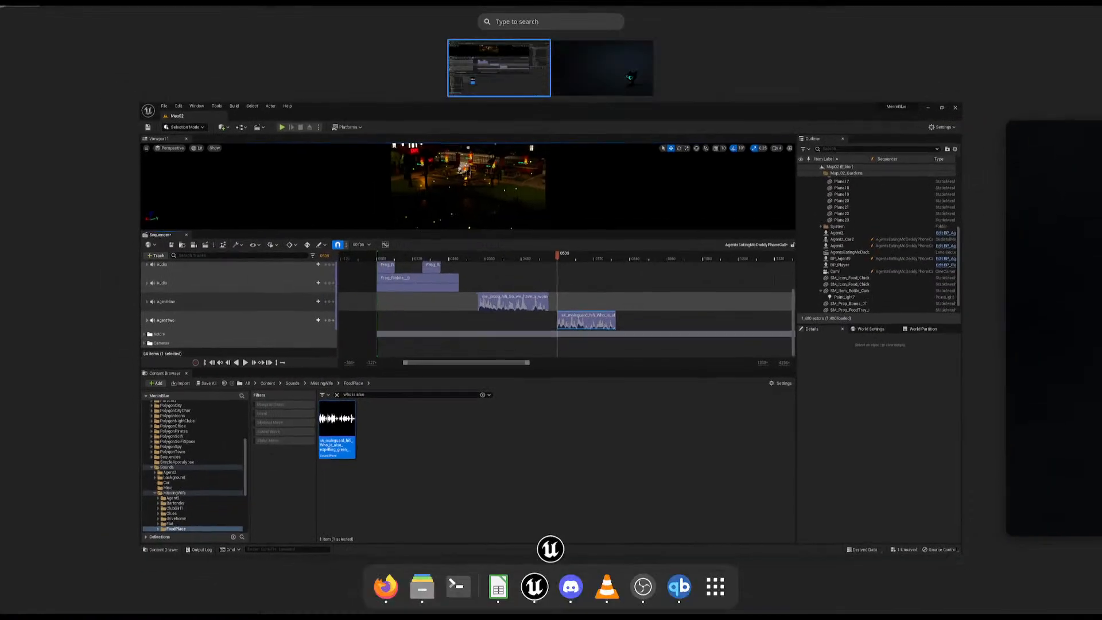
{"action": "key", "text": "super"}
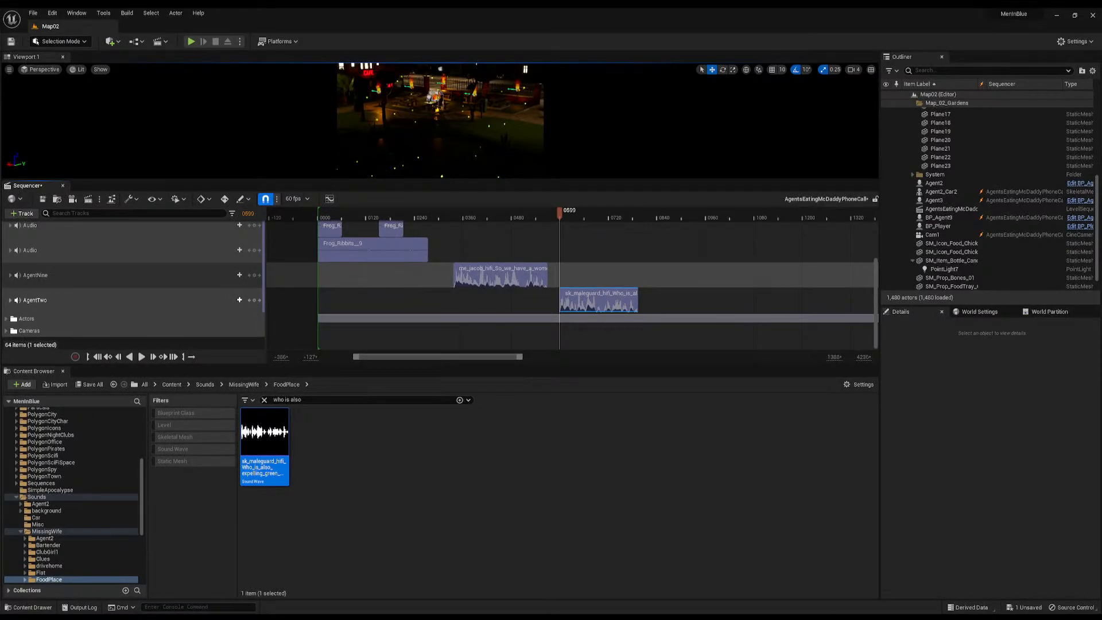
{"action": "left_click_drag", "start_coordinate": [0, 57], "coordinate": [572, 19]}
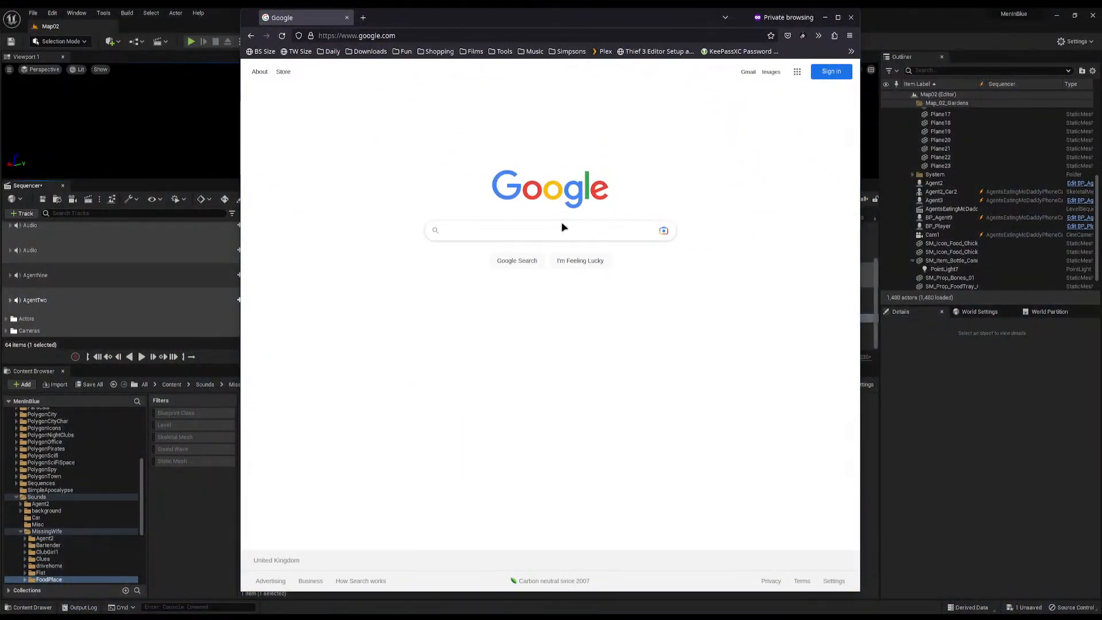
{"action": "left_click", "coordinate": [471, 237]}
{"action": "type", "text": "how"}
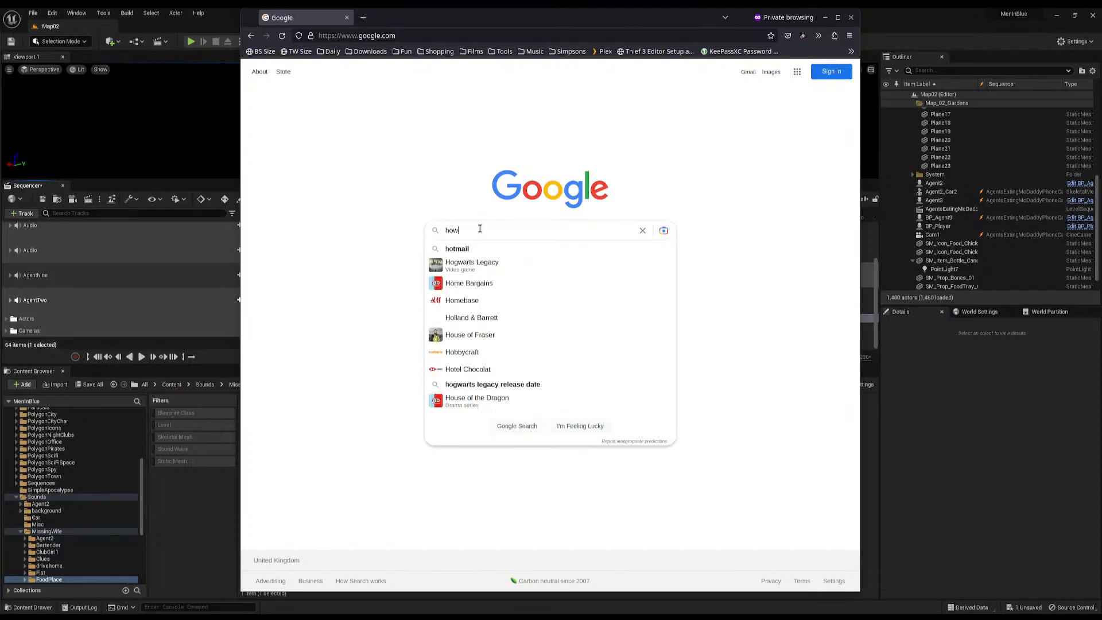
{"action": "key", "text": "ctrl+a"}
{"action": "type", "text": "what is the ave"}
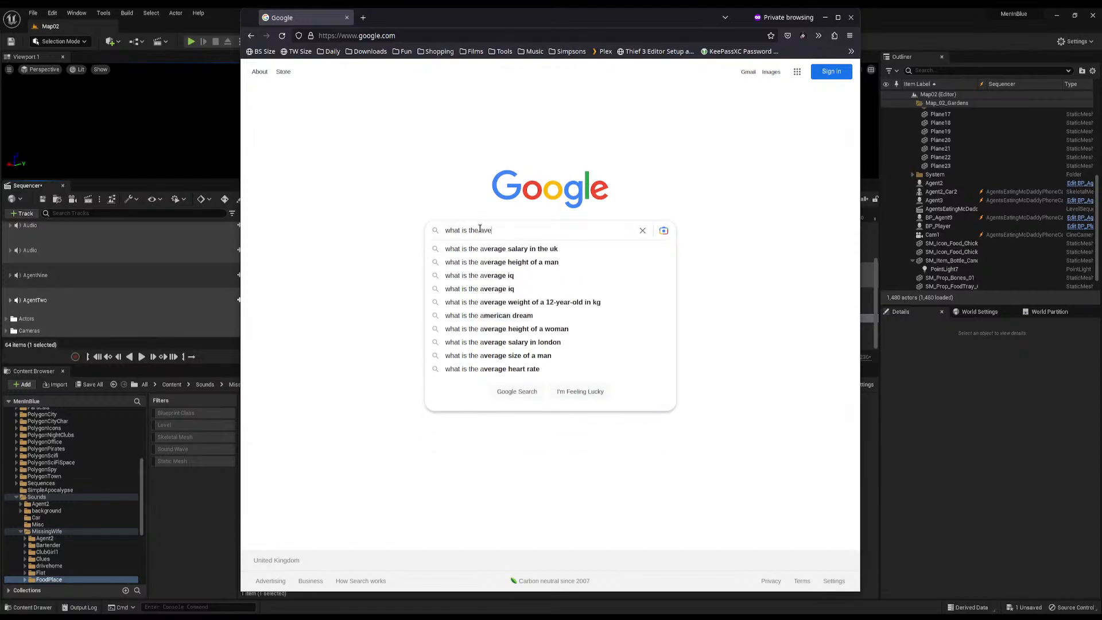
{"action": "type", "text": "rage time betwe"}
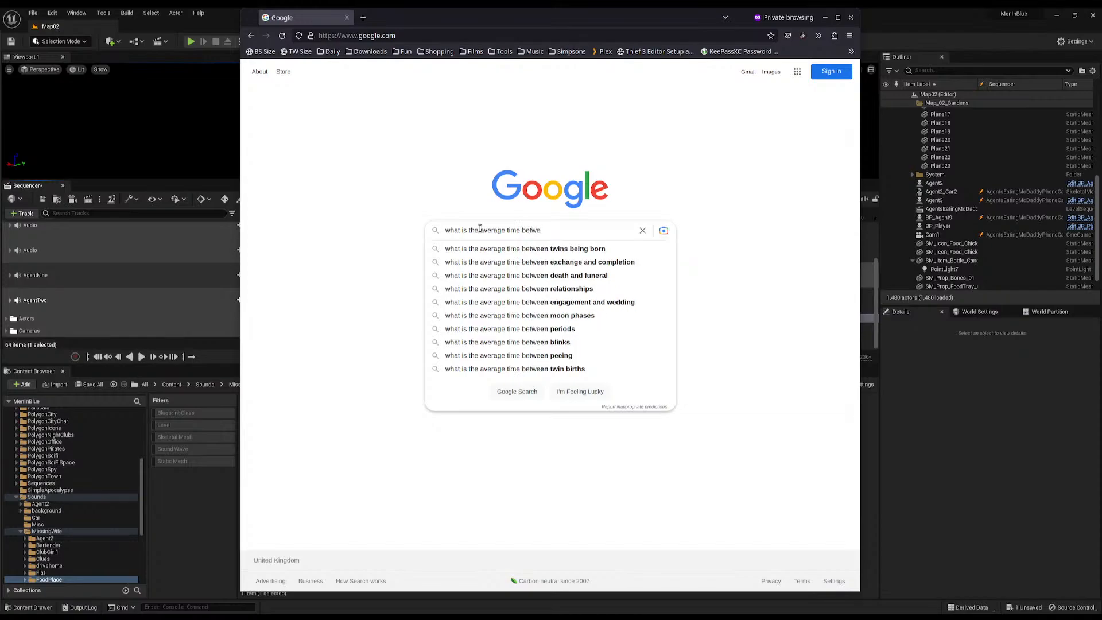
{"action": "type", "text": "en a response in con"}
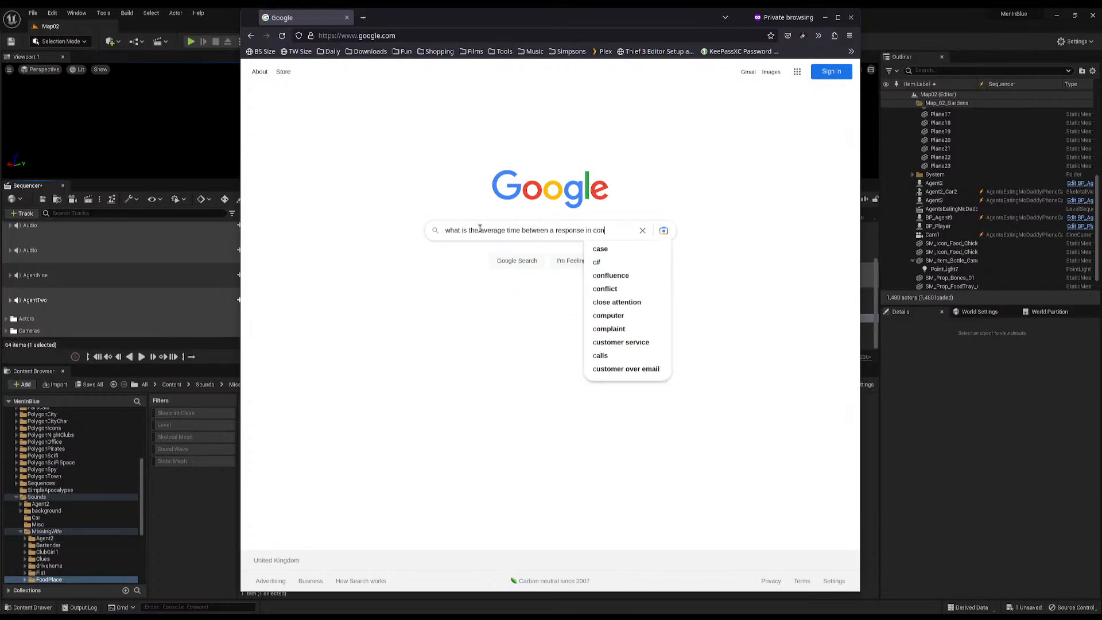
{"action": "type", "text": "versationm"}
{"action": "key", "text": "Return"}
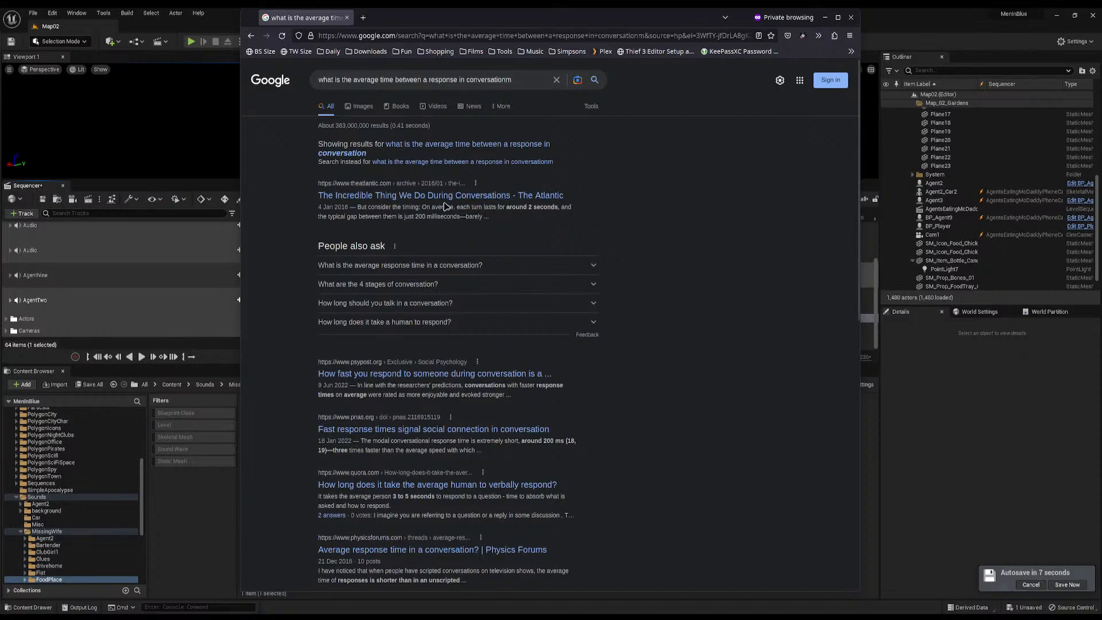
{"action": "left_click_drag", "start_coordinate": [416, 216], "coordinate": [440, 216]}
{"action": "left_click", "coordinate": [347, 18]}
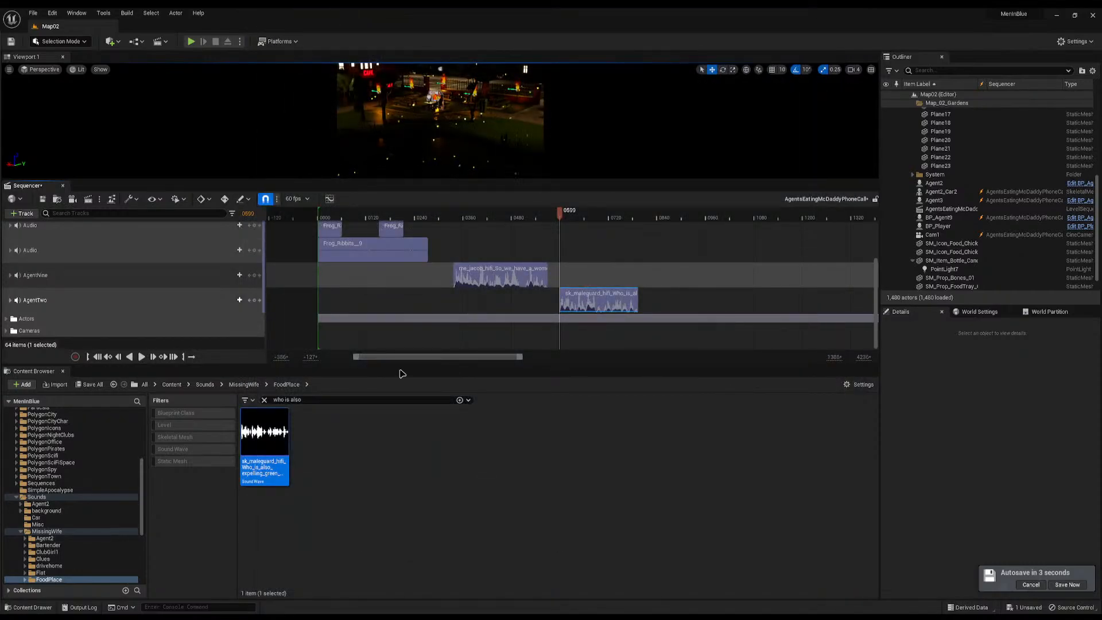
Search FoodPlace for "whats the plan" and place the me_jacob line on the AgentNine track just after the first AgentTwo clip
{"action": "left_click", "coordinate": [534, 493]}
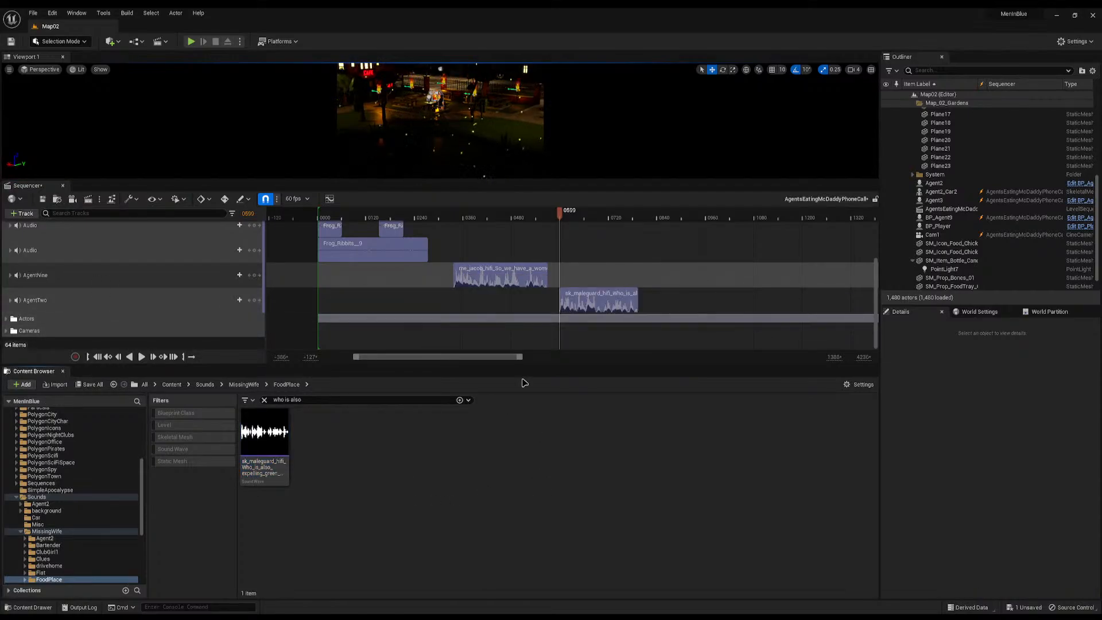
{"action": "left_click", "coordinate": [330, 400]}
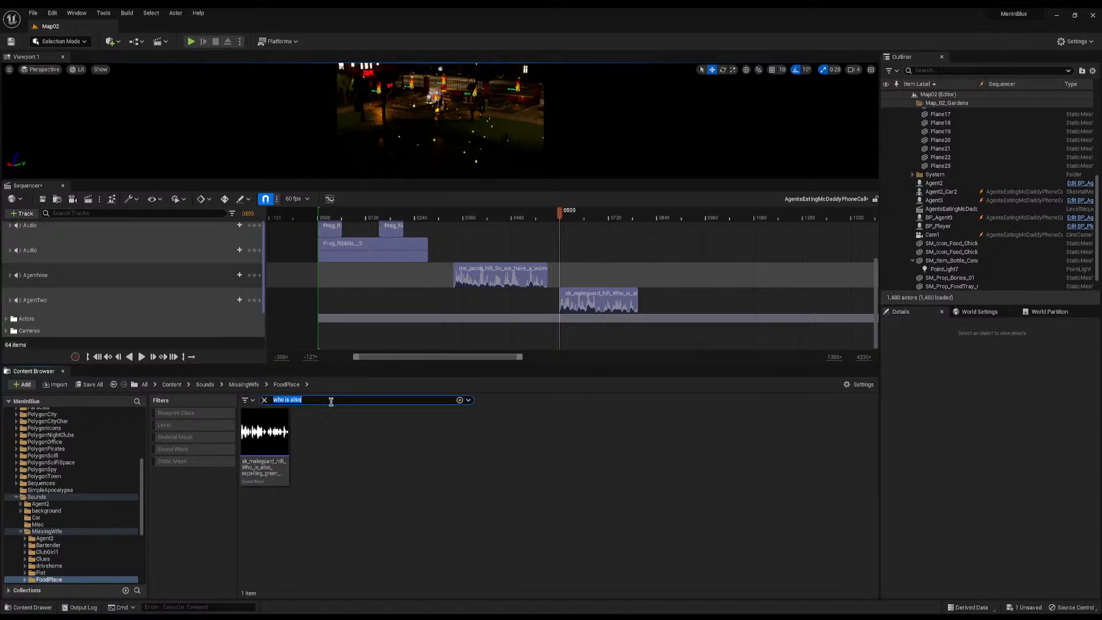
{"action": "type", "text": "whats t"}
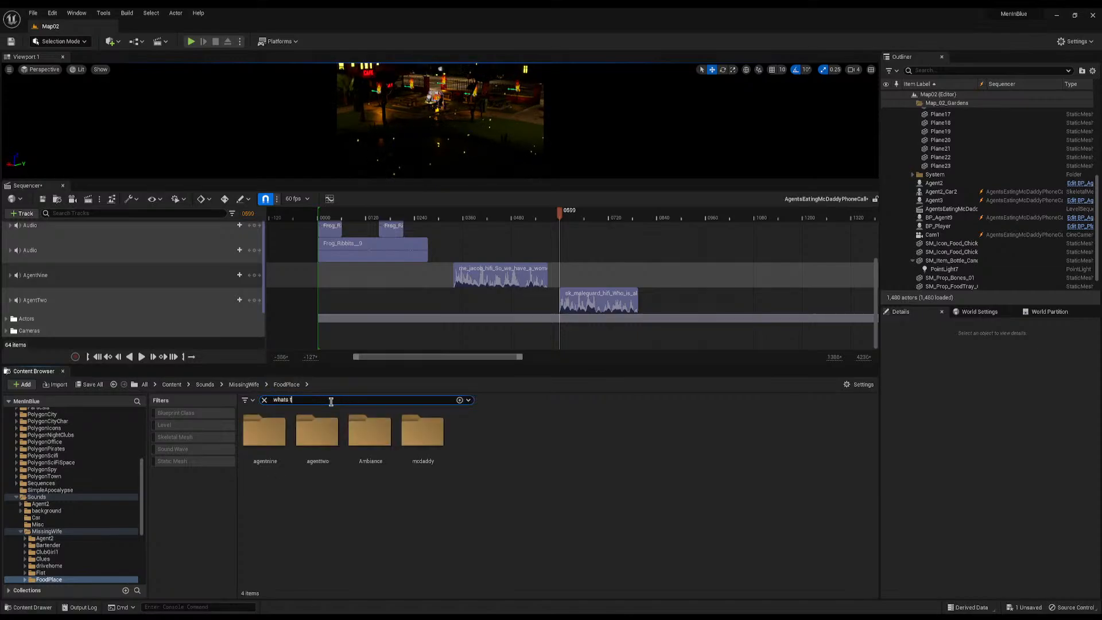
{"action": "type", "text": "he plan"}
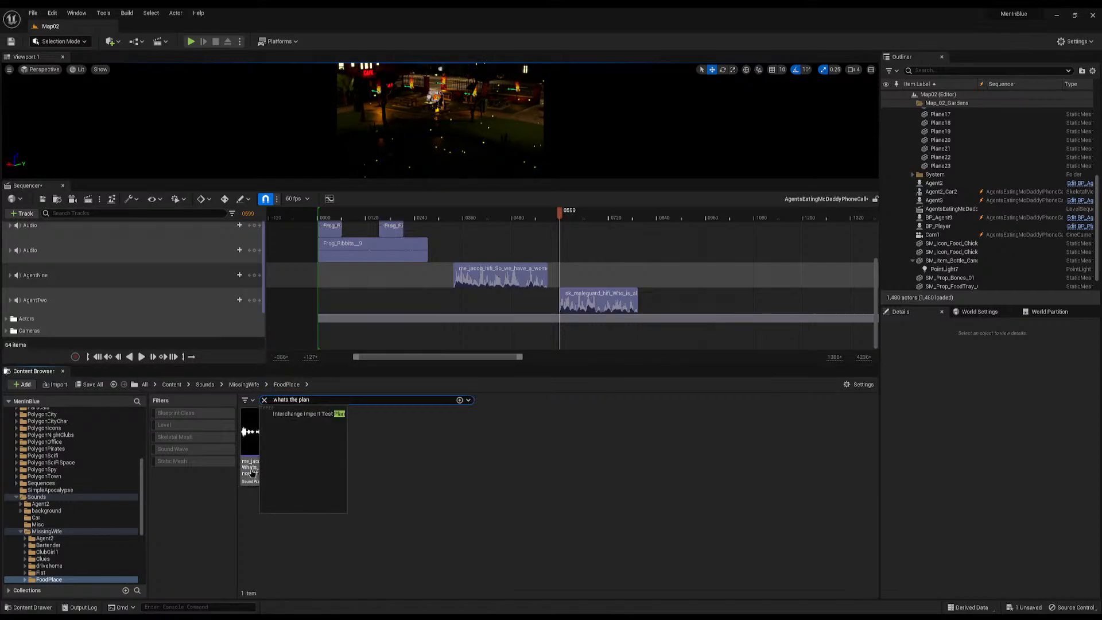
{"action": "left_click_drag", "start_coordinate": [264, 442], "coordinate": [643, 277]}
Search for "well we have" and place the sk_maleguard line on the AgentTwo track shortly after AgentNine's second clip
{"action": "left_click_drag", "start_coordinate": [310, 399], "coordinate": [261, 398]}
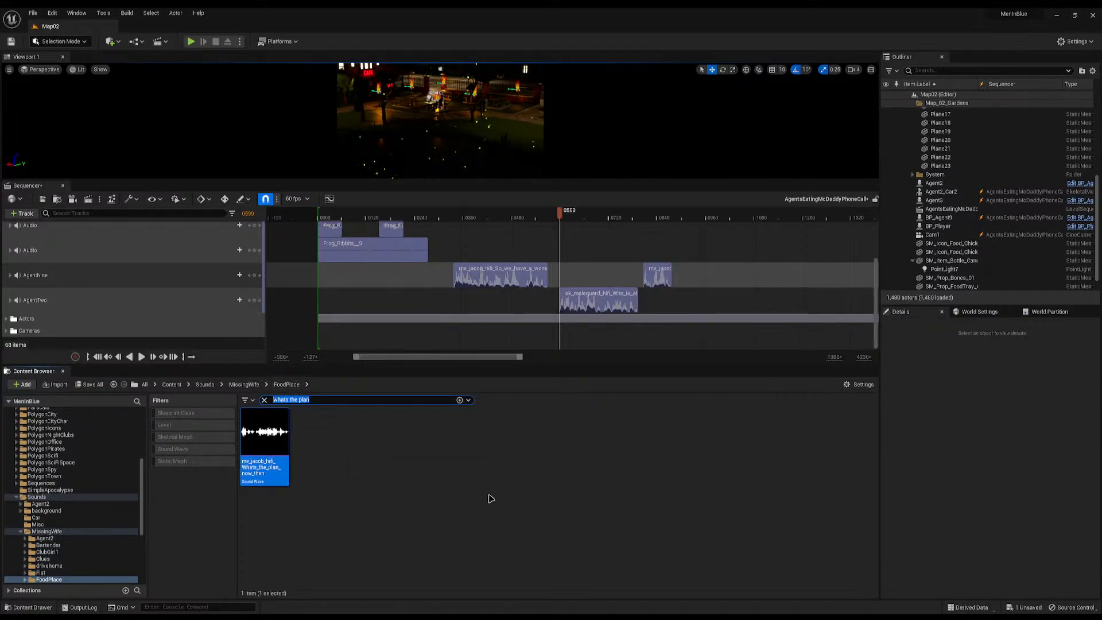
{"action": "type", "text": "we"}
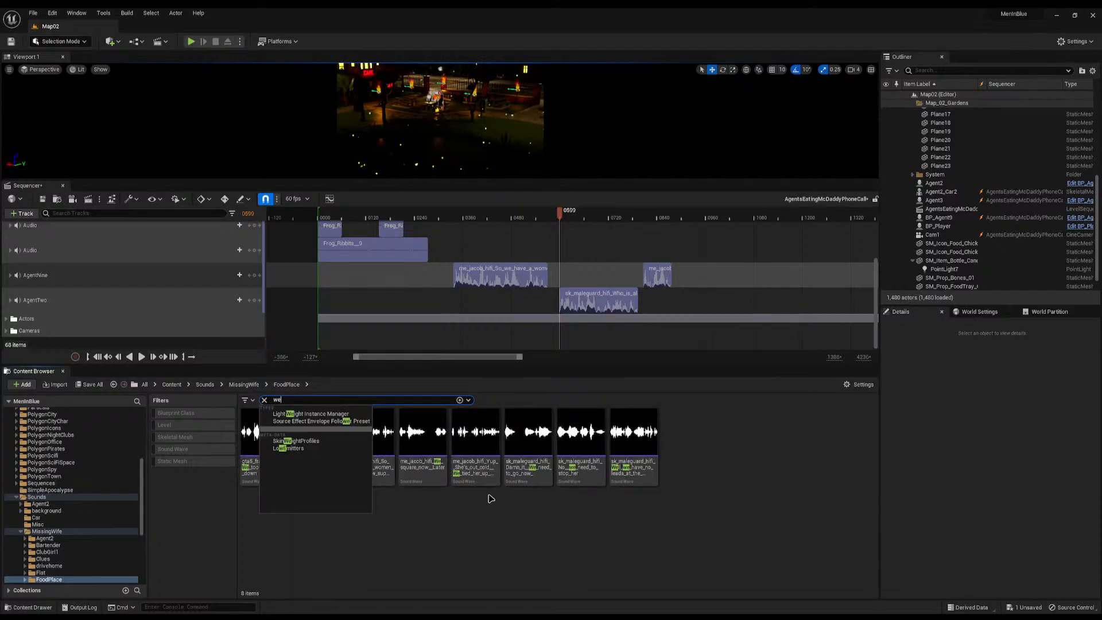
{"action": "type", "text": "ll we have"}
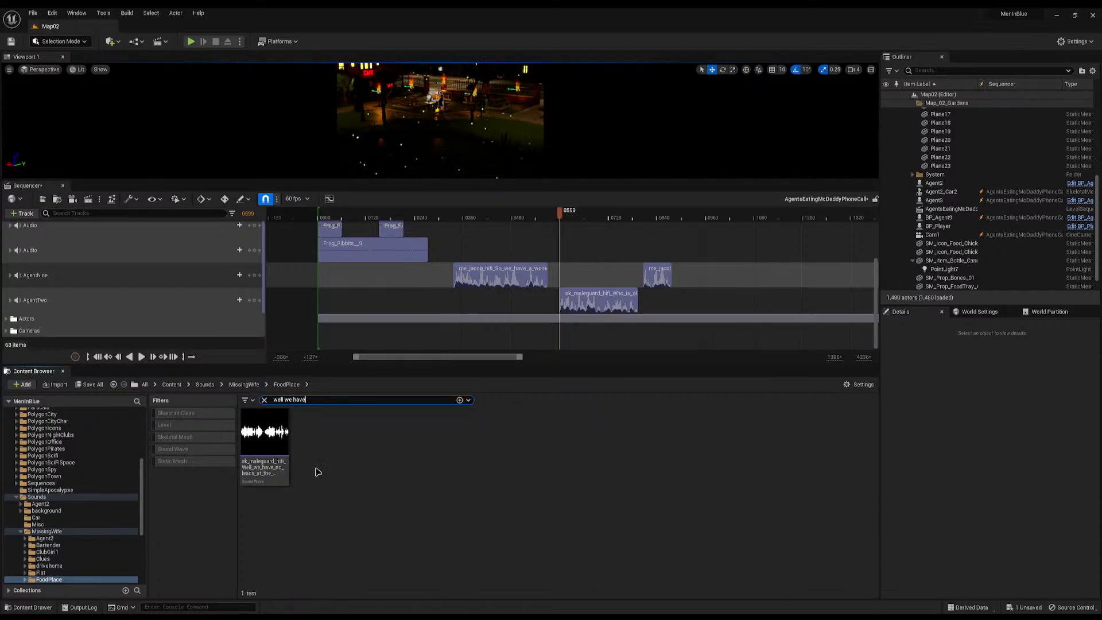
{"action": "left_click_drag", "start_coordinate": [264, 436], "coordinate": [680, 300]}
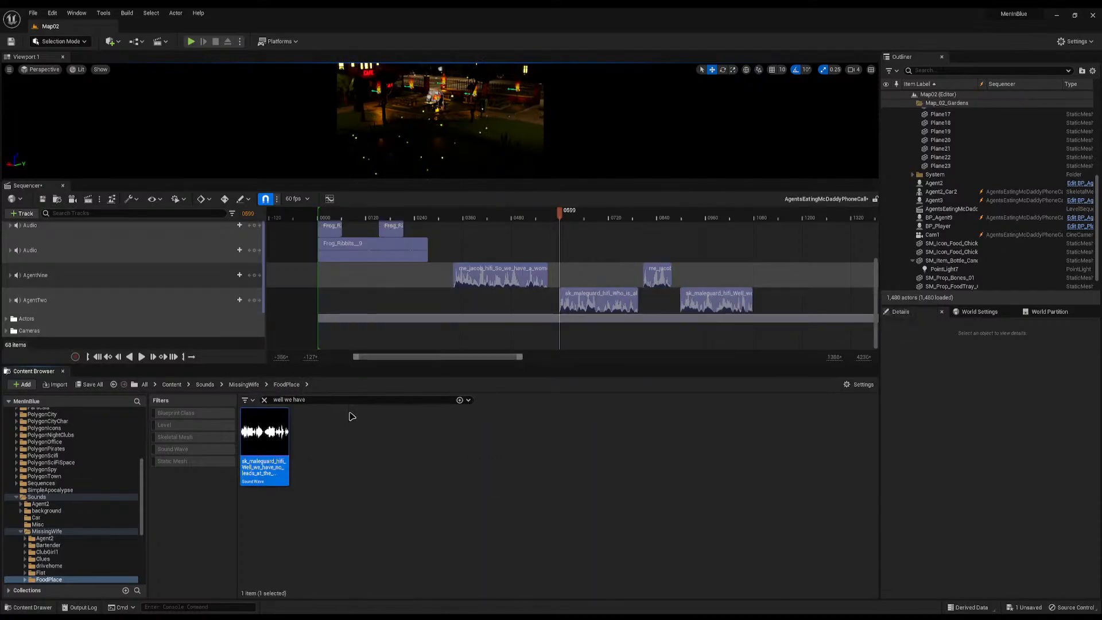
Search for "speaking of" and place the Speaking_of_leads line on the AgentNine track after AgentTwo's second clip, leaving a gap
{"action": "left_click", "coordinate": [340, 399]}
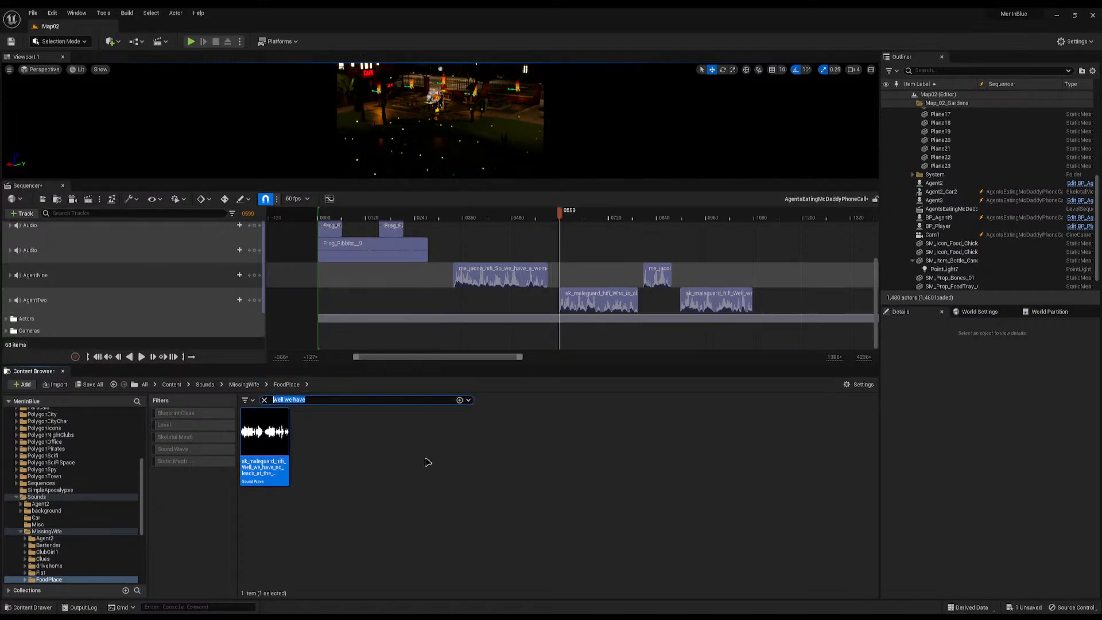
{"action": "type", "text": "speaking of"}
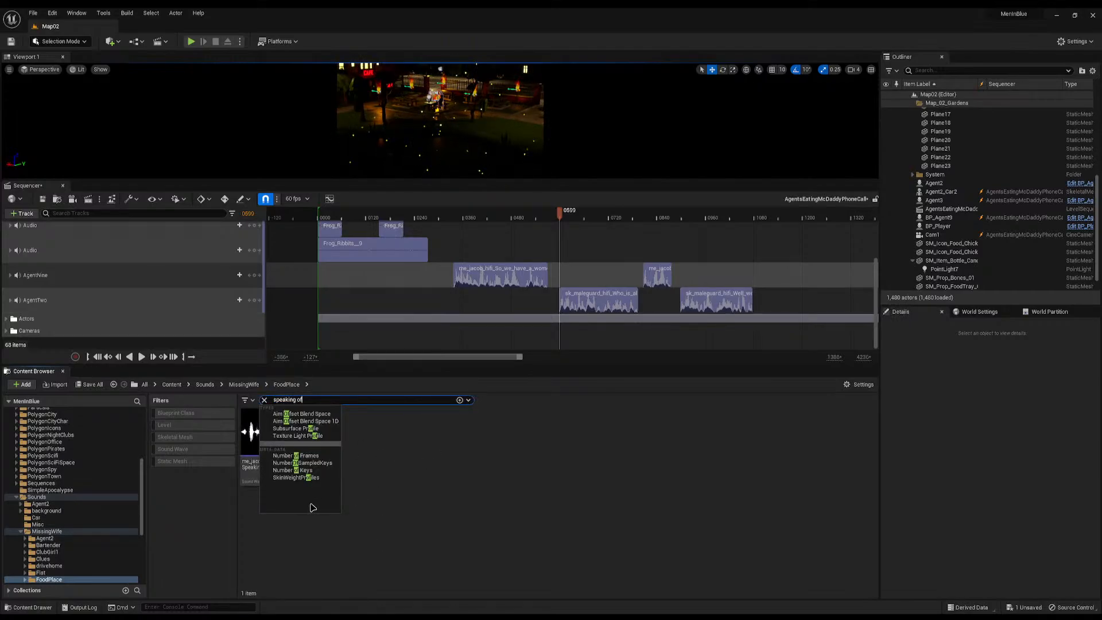
{"action": "left_click_drag", "start_coordinate": [249, 431], "coordinate": [801, 281]}
{"action": "right_click_drag", "start_coordinate": [800, 281], "coordinate": [339, 269]}
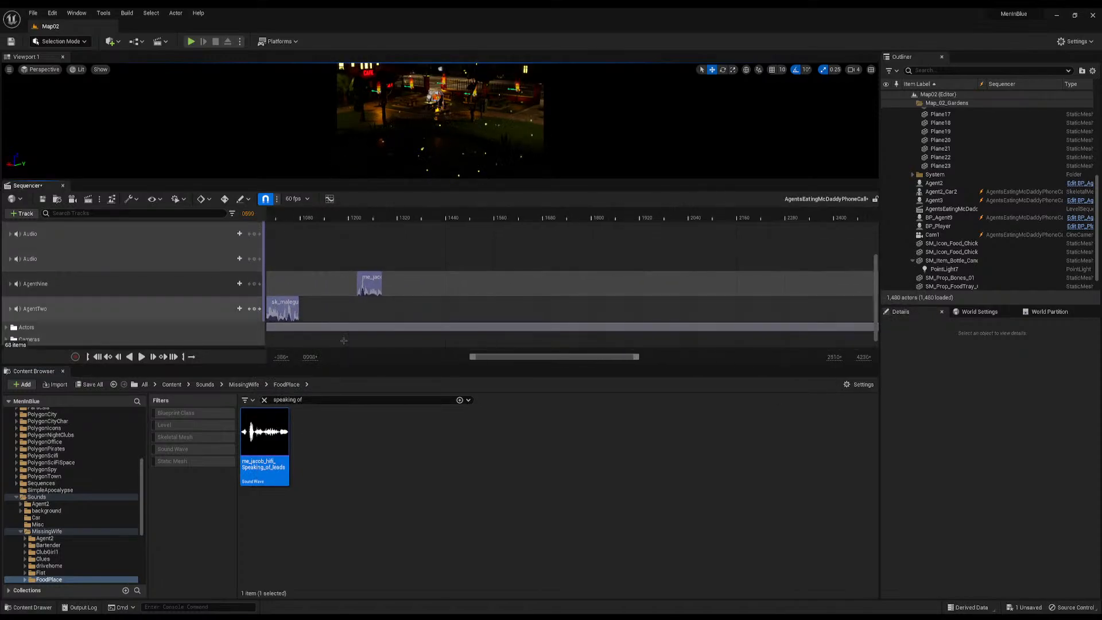
Search for "this is ag" and place the This_is_agent_two line on the AgentTwo track shortly after the Speaking_of_leads clip
{"action": "left_click", "coordinate": [339, 398]}
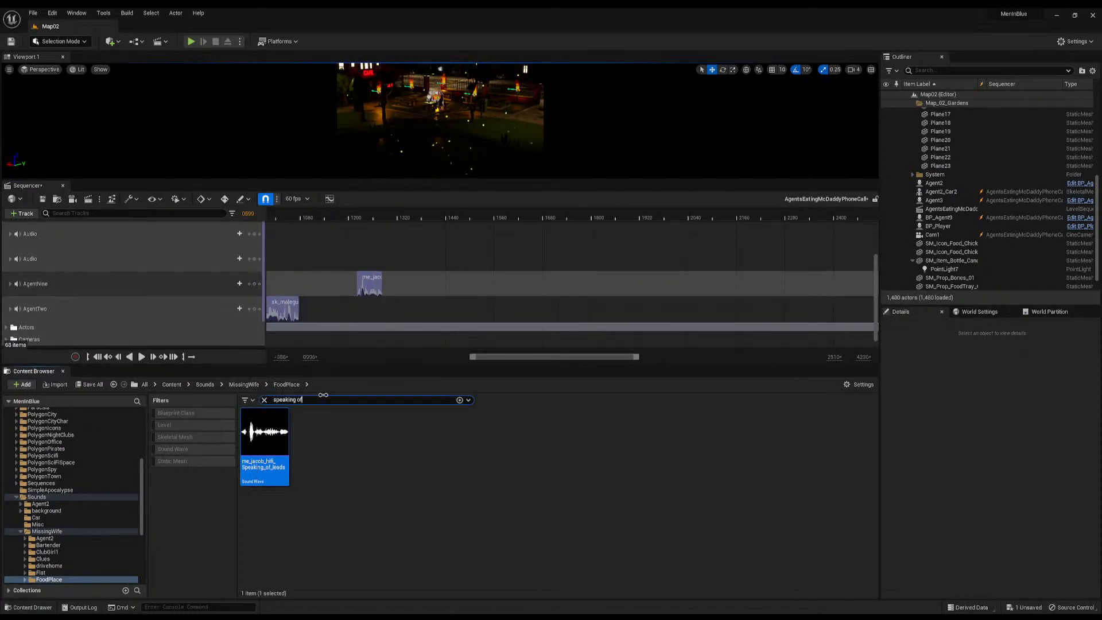
{"action": "key", "text": "ctrl+a"}
{"action": "type", "text": "this is ag"}
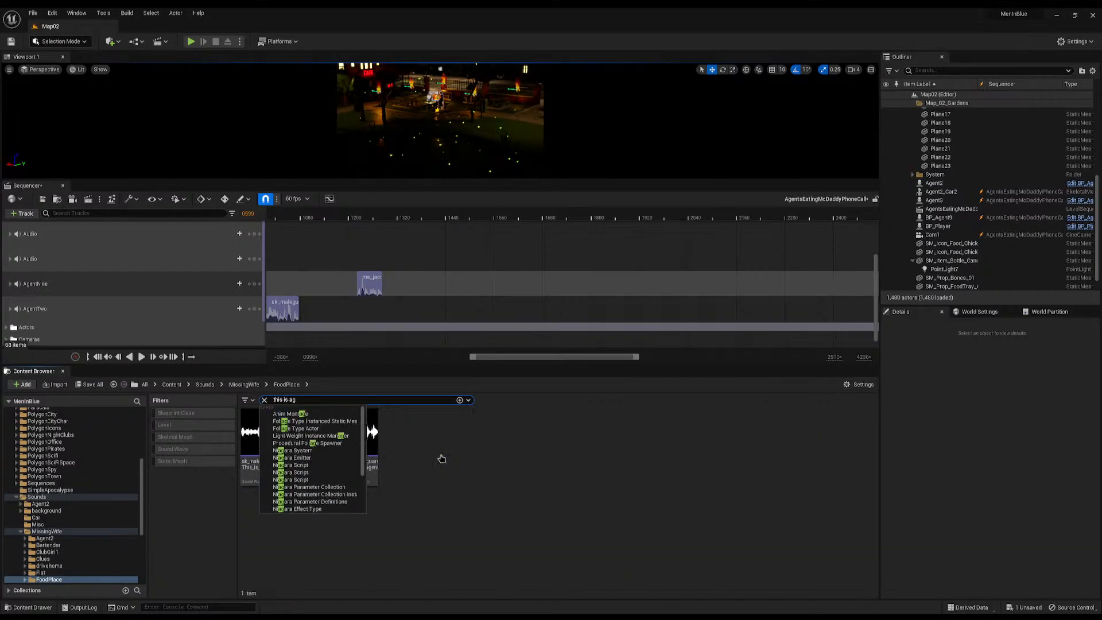
{"action": "left_click", "coordinate": [423, 516]}
{"action": "left_click_drag", "start_coordinate": [264, 436], "coordinate": [394, 310]}
Search for "yo this" and add the gta5_franklin line as a new audio track, starting shortly after the This_is_agent_two clip
{"action": "left_click", "coordinate": [292, 400]}
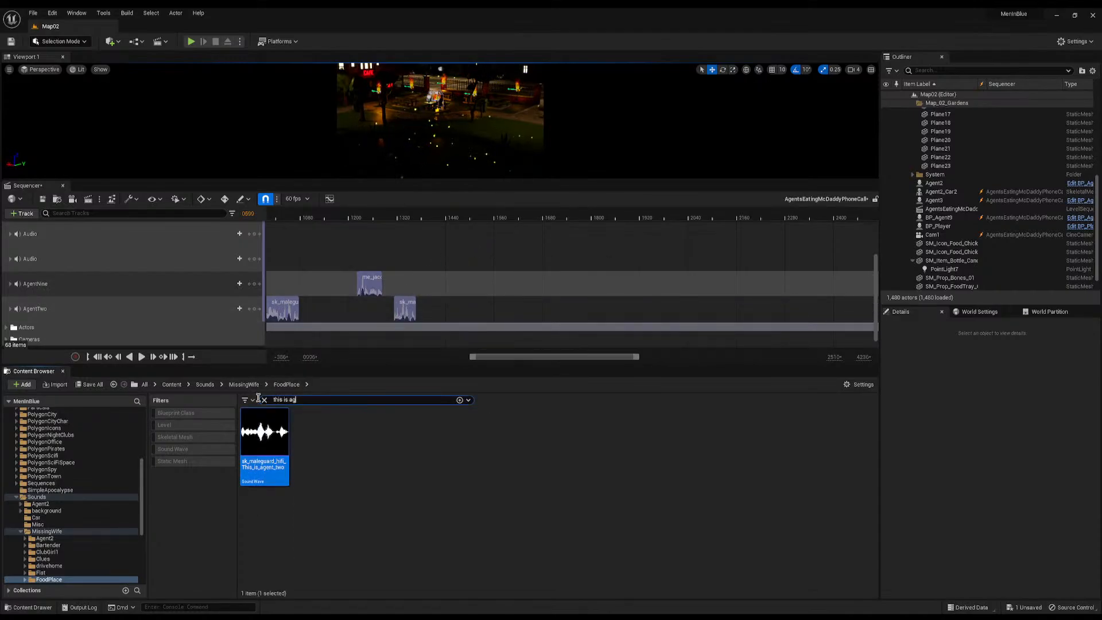
{"action": "type", "text": "yo this"}
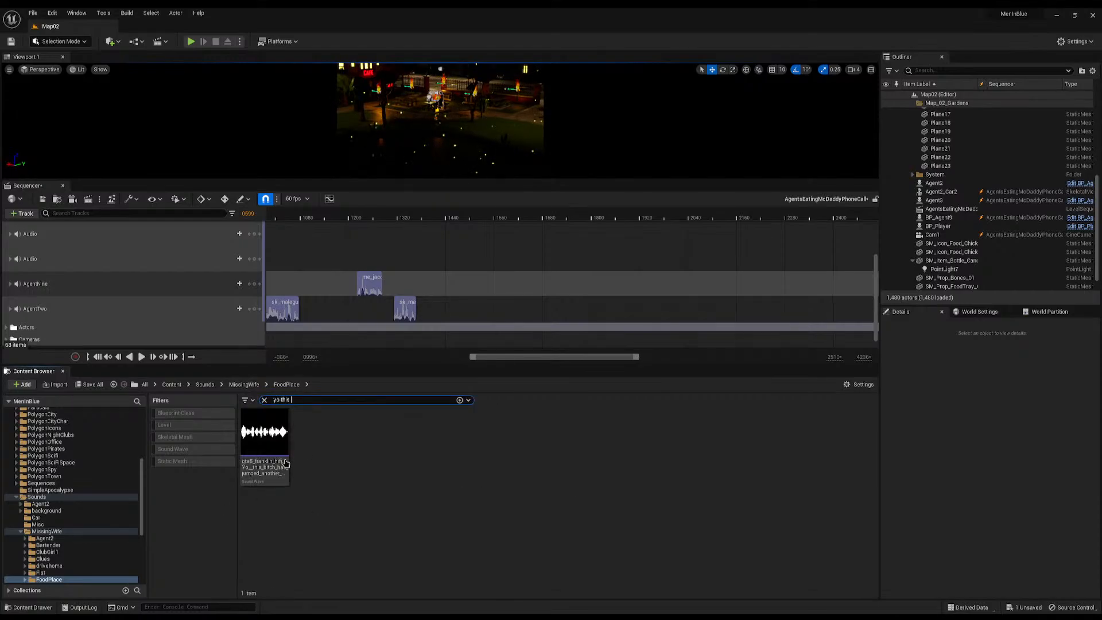
{"action": "left_click_drag", "start_coordinate": [286, 463], "coordinate": [470, 332]}
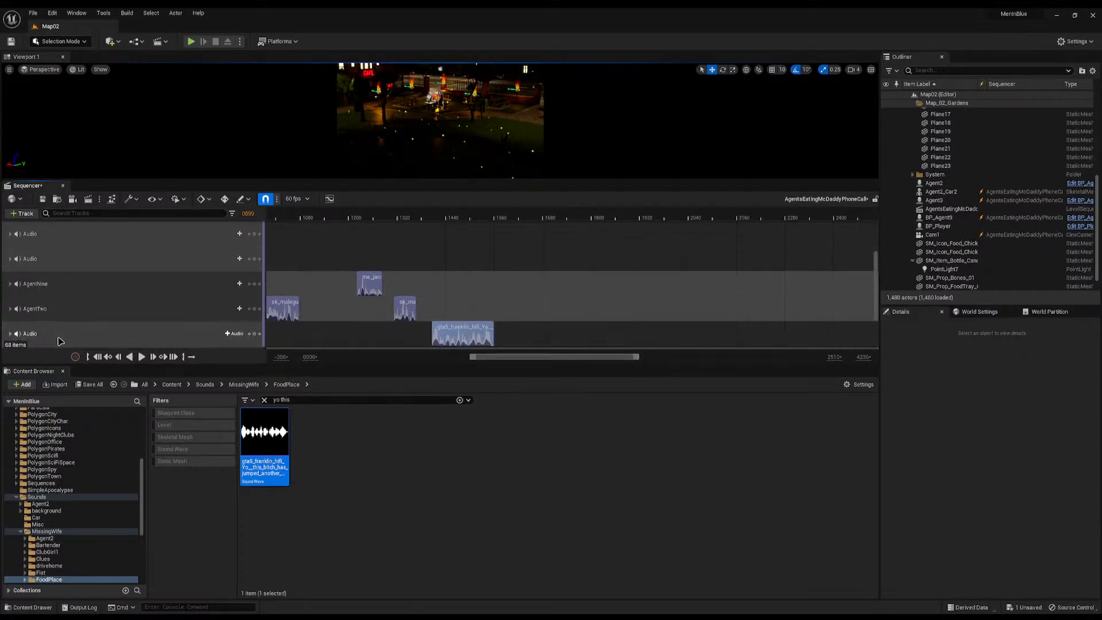
Rename the new gta5_franklin audio track to McDaddy, save the sequence and collapse the track
{"action": "left_click", "coordinate": [30, 334]}
{"action": "double_click", "coordinate": [32, 334]}
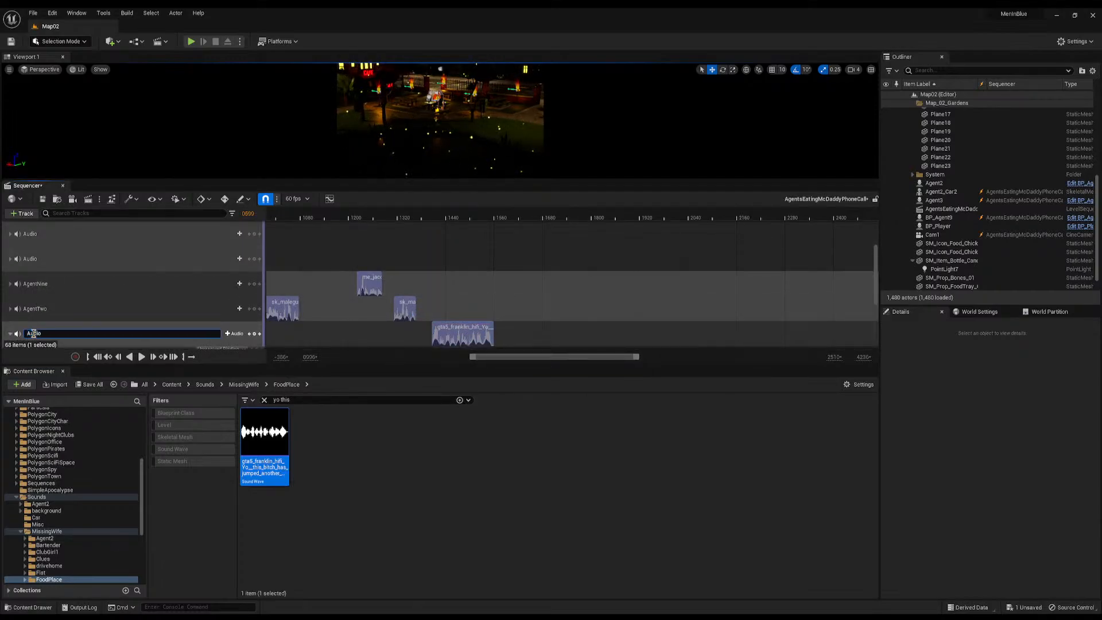
{"action": "double_click", "coordinate": [41, 332]}
{"action": "type", "text": "McDaddy"}
{"action": "key", "text": "Return"}
{"action": "key", "text": "ctrl+s"}
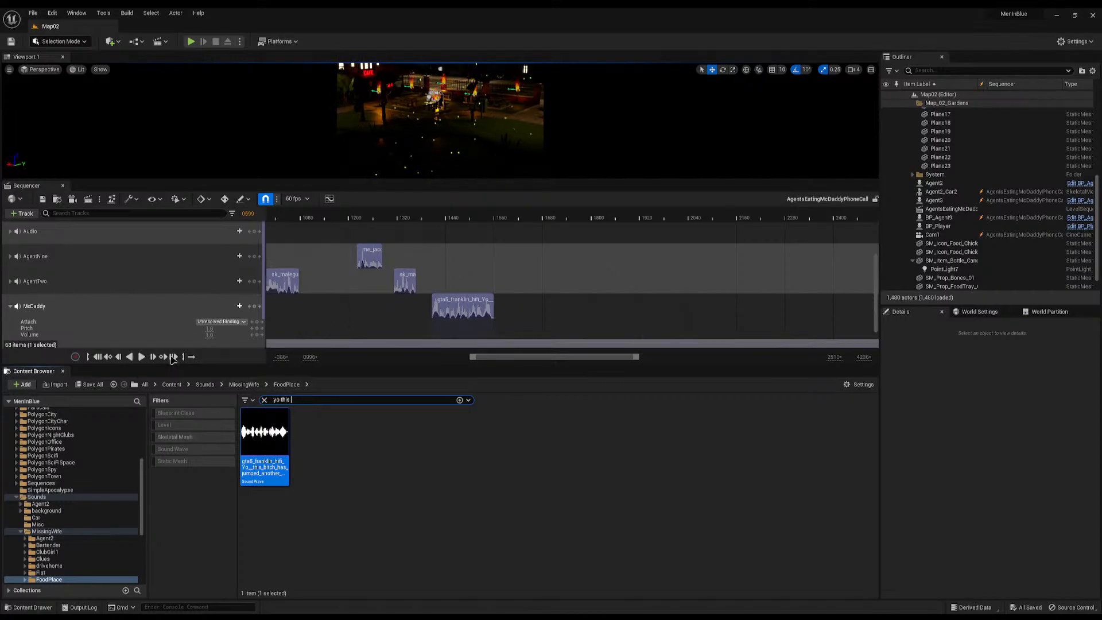
{"action": "left_click", "coordinate": [10, 307]}
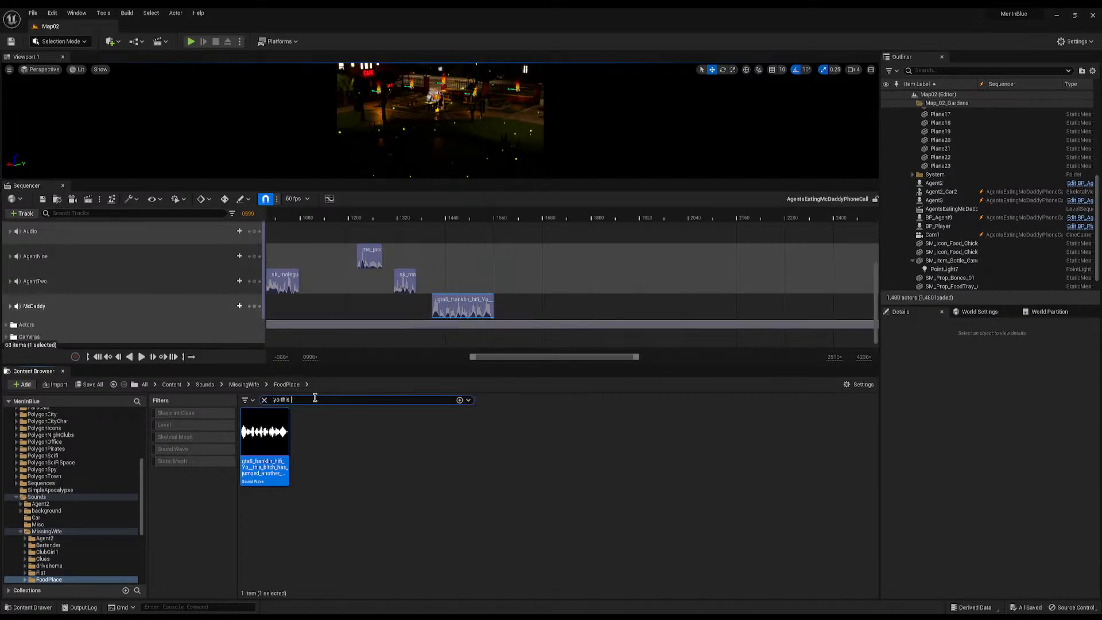
Search for "but what" and place the gta5_franklin line on the McDaddy track right after its first clip
{"action": "key", "text": "ctrl+a"}
{"action": "type", "text": "bu"}
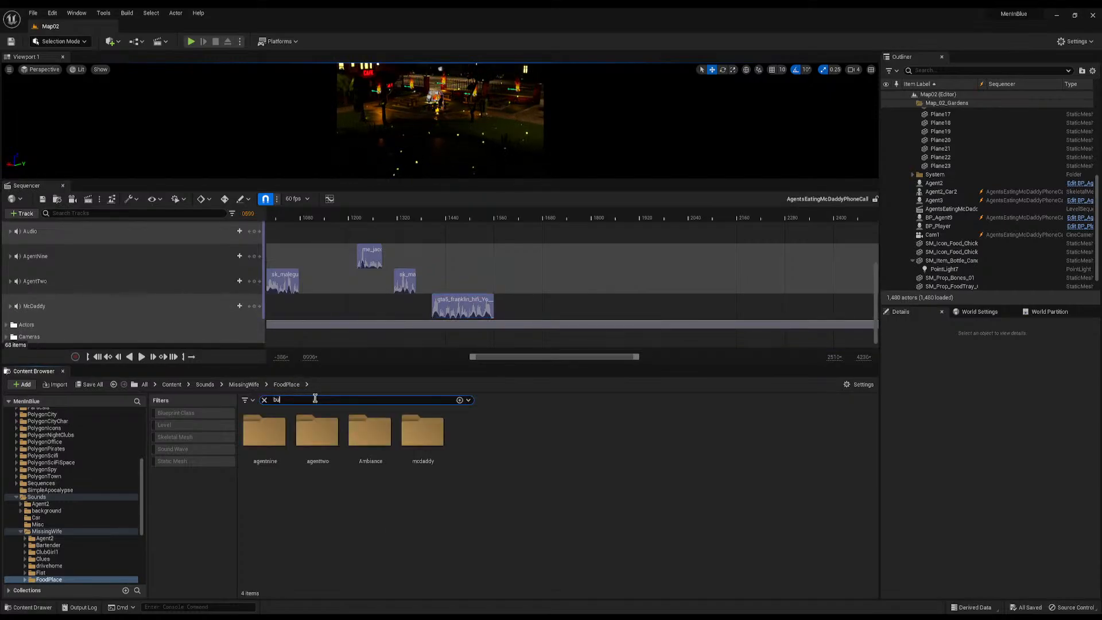
{"action": "type", "text": "t what"}
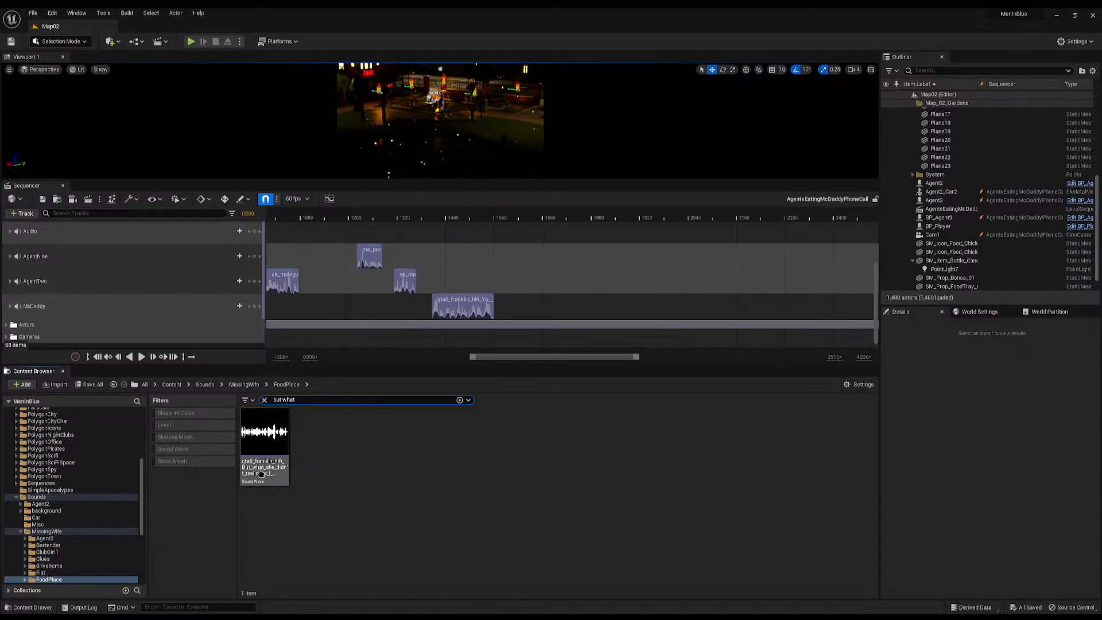
{"action": "left_click_drag", "start_coordinate": [264, 431], "coordinate": [501, 312]}
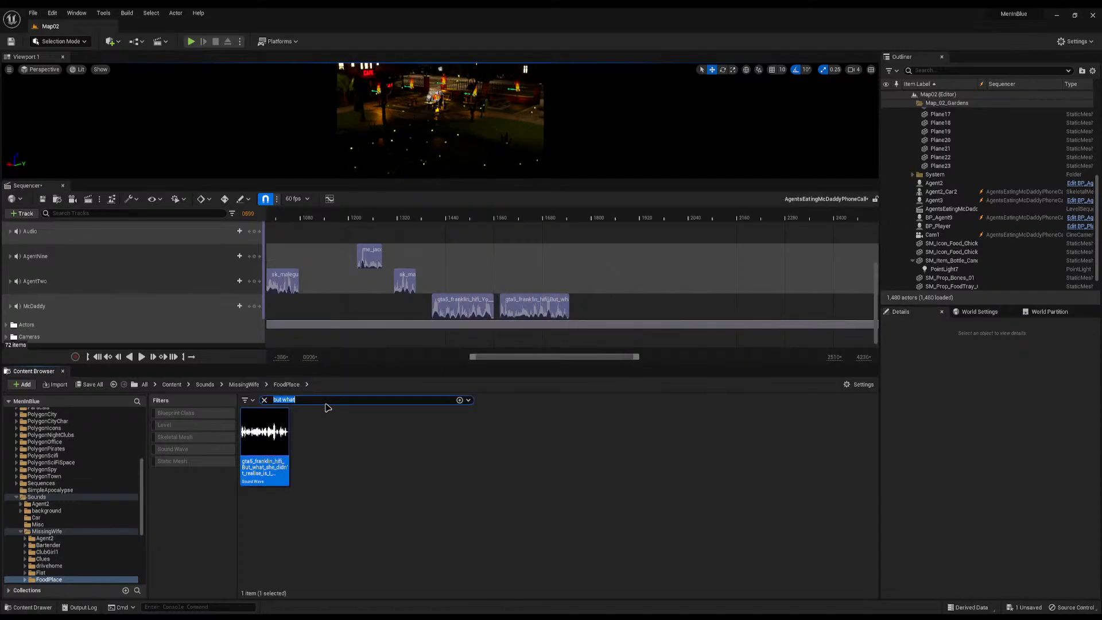
Search for "we took" and place the gta5_franklin line on the McDaddy track right after the "But what" clip
{"action": "type", "text": "we took"}
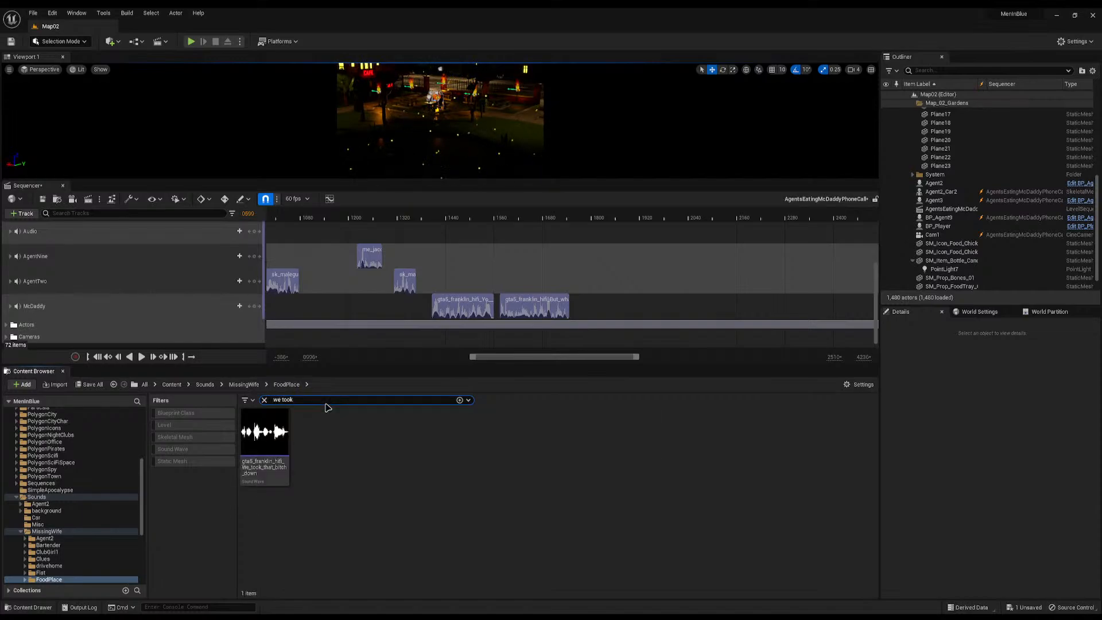
{"action": "left_click_drag", "start_coordinate": [264, 436], "coordinate": [574, 310]}
{"action": "left_click", "coordinate": [307, 400]}
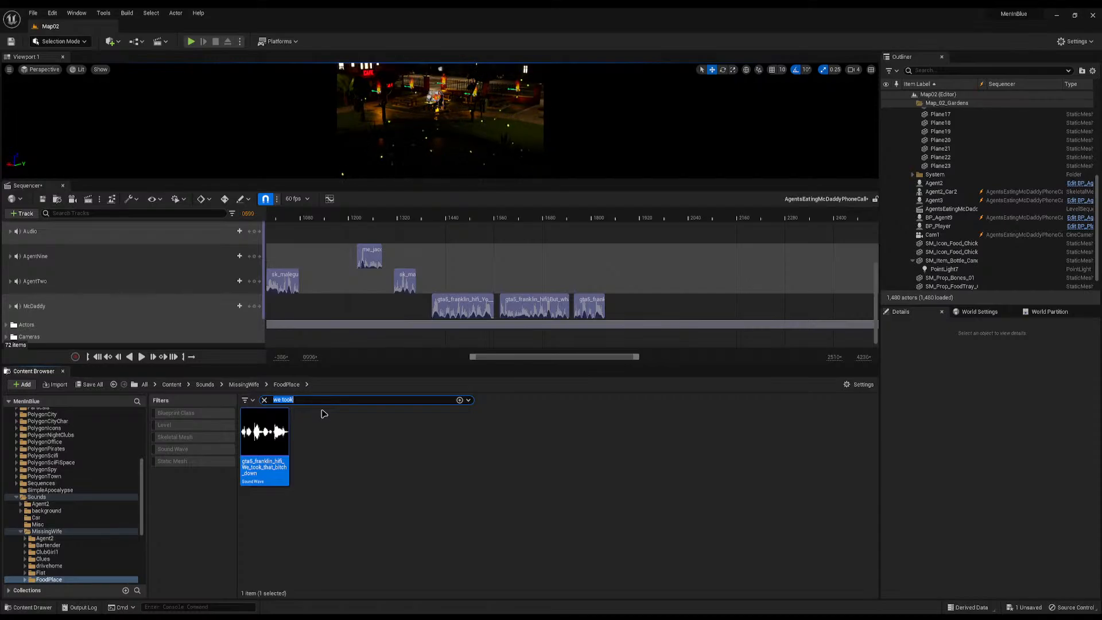
Search for "wait yo" and place the me_jacob line on the AgentNine track right after McDaddy's "We took" clip
{"action": "type", "text": "wait yo"}
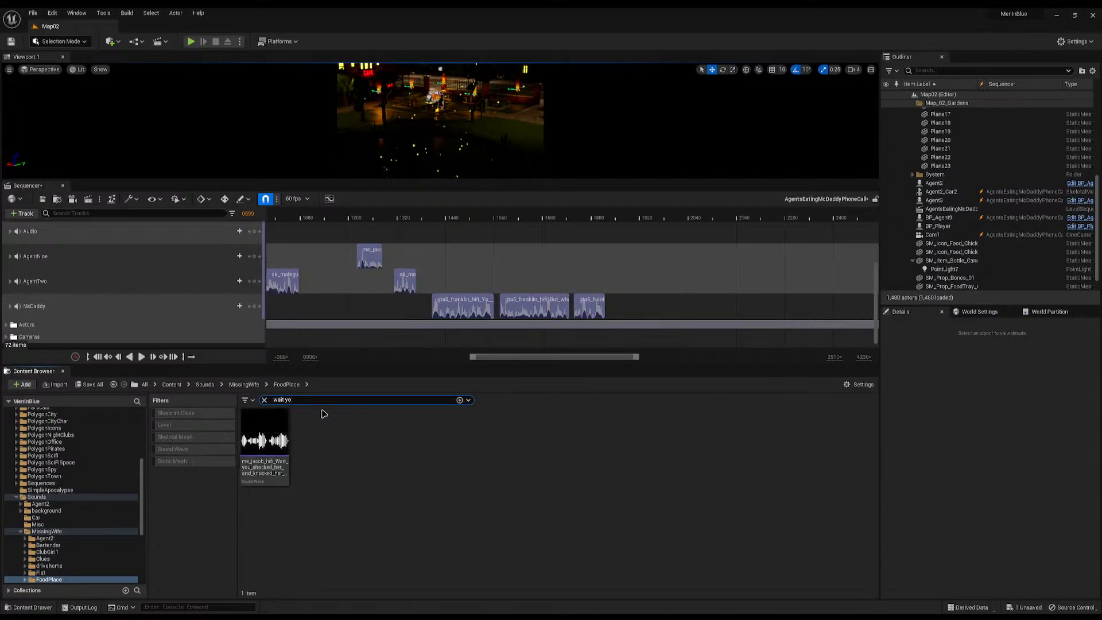
{"action": "left_click_drag", "start_coordinate": [264, 439], "coordinate": [609, 259]}
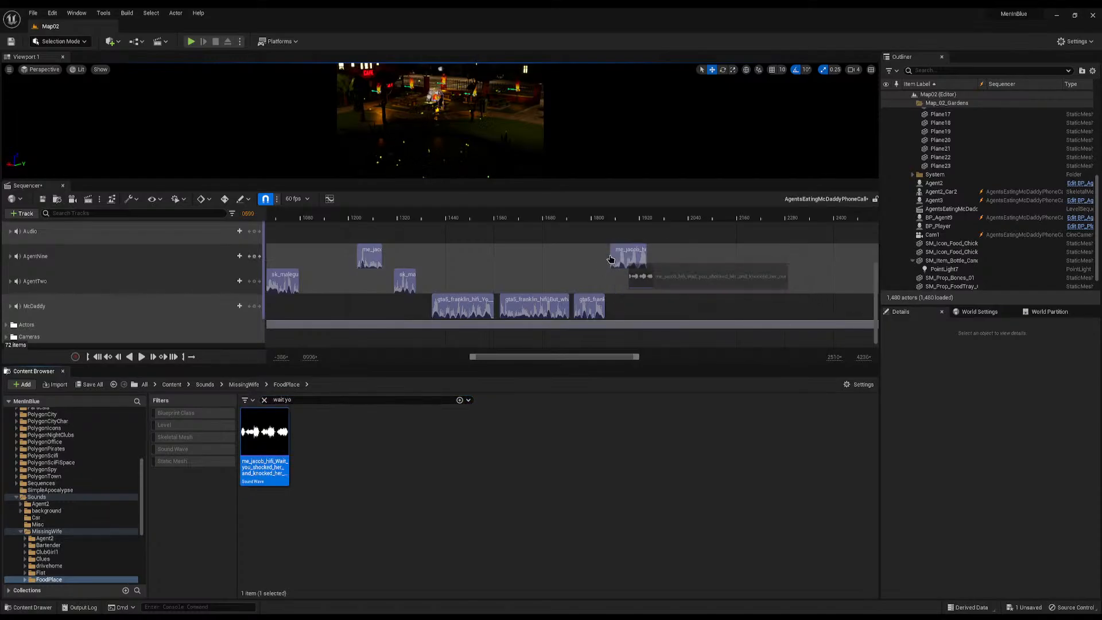
Search for "damn", place the sk_maleguard line on the AgentTwo track after the "Wait you" clip, and search for "agre"
{"action": "left_click", "coordinate": [315, 399]}
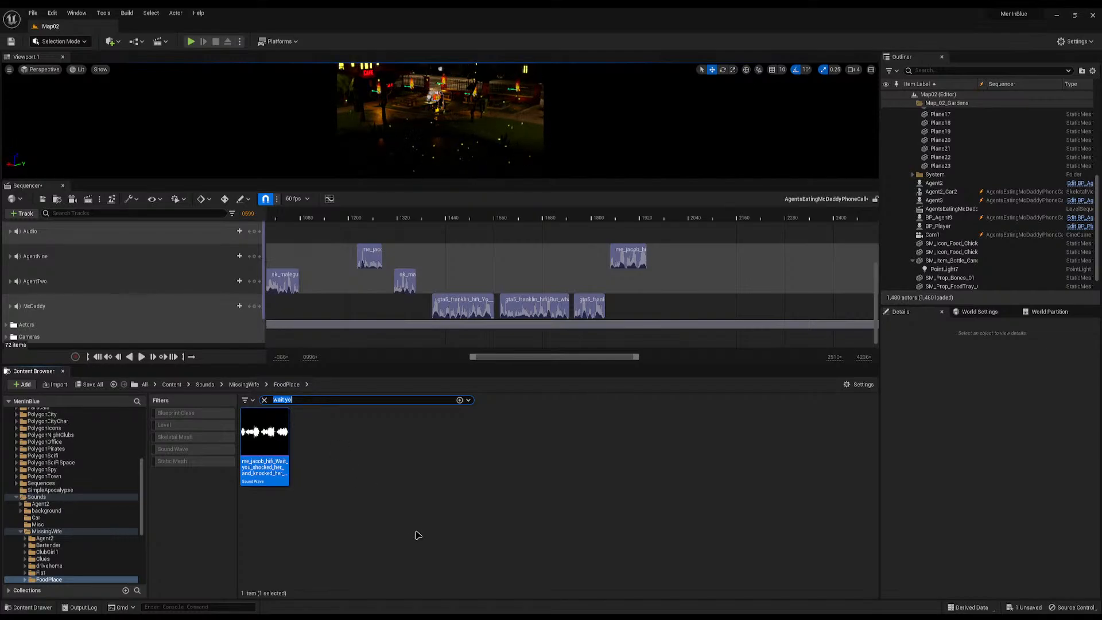
{"action": "type", "text": "damn"}
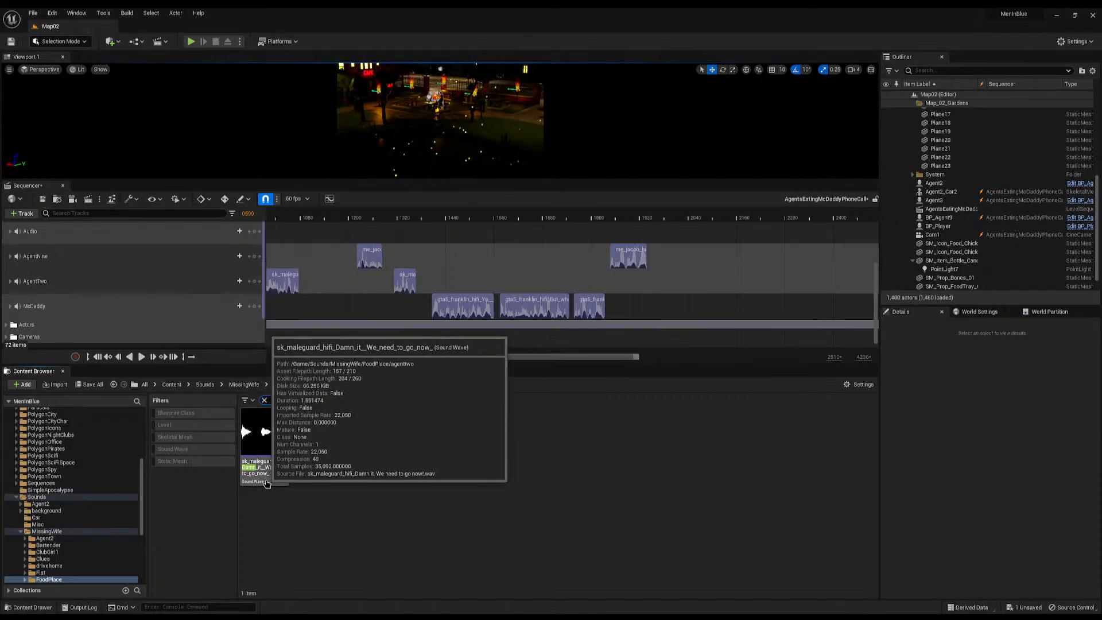
{"action": "left_click_drag", "start_coordinate": [266, 483], "coordinate": [661, 280]}
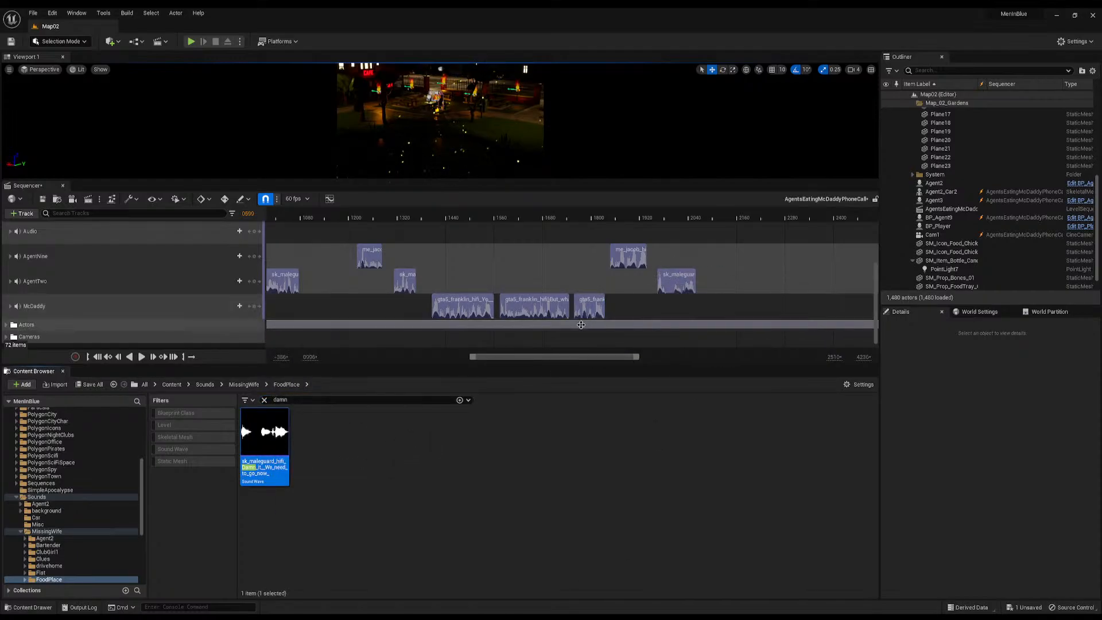
{"action": "left_click", "coordinate": [399, 398]}
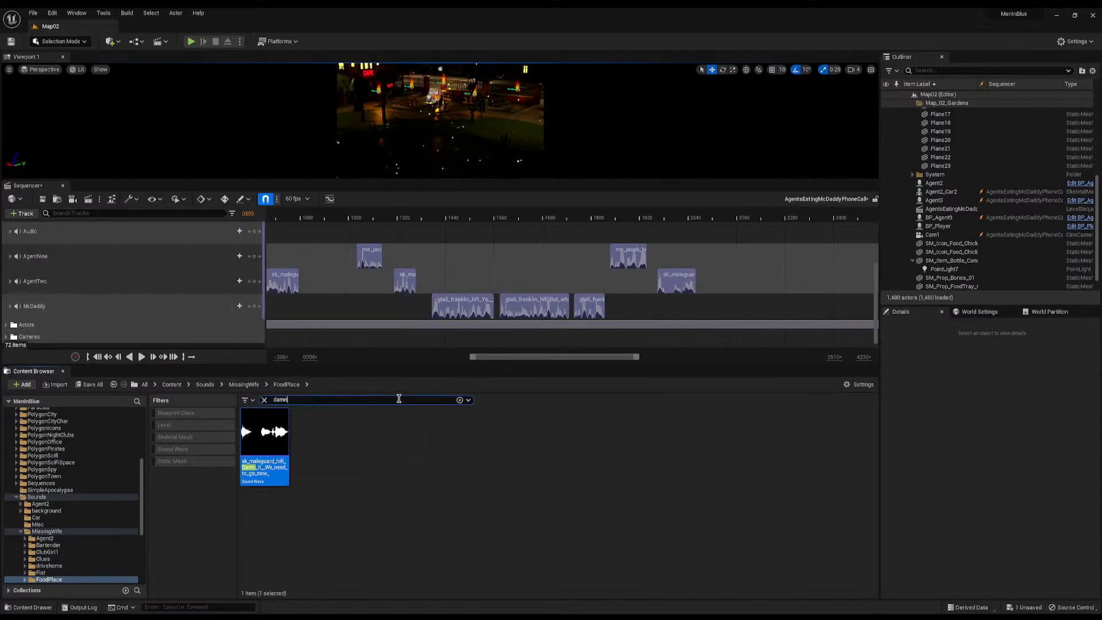
{"action": "type", "text": "agre"}
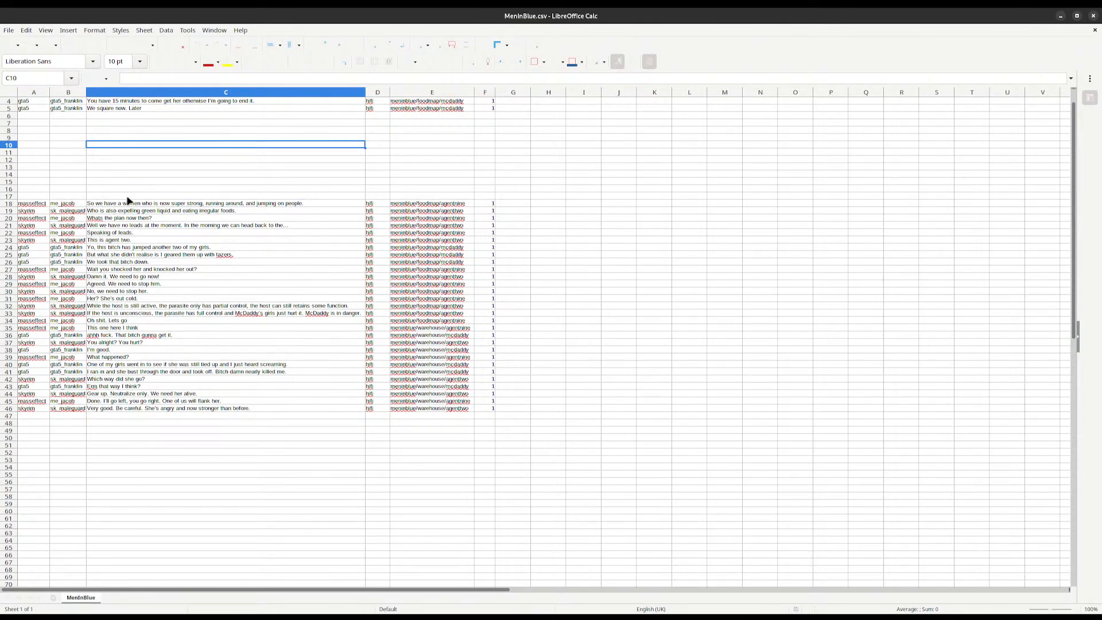
Switch to the MenInBlue.csv sheet in LibreOffice Calc and examine the order of the dialogue rows down to row 45
{"action": "left_click_drag", "start_coordinate": [128, 197], "coordinate": [224, 270]}
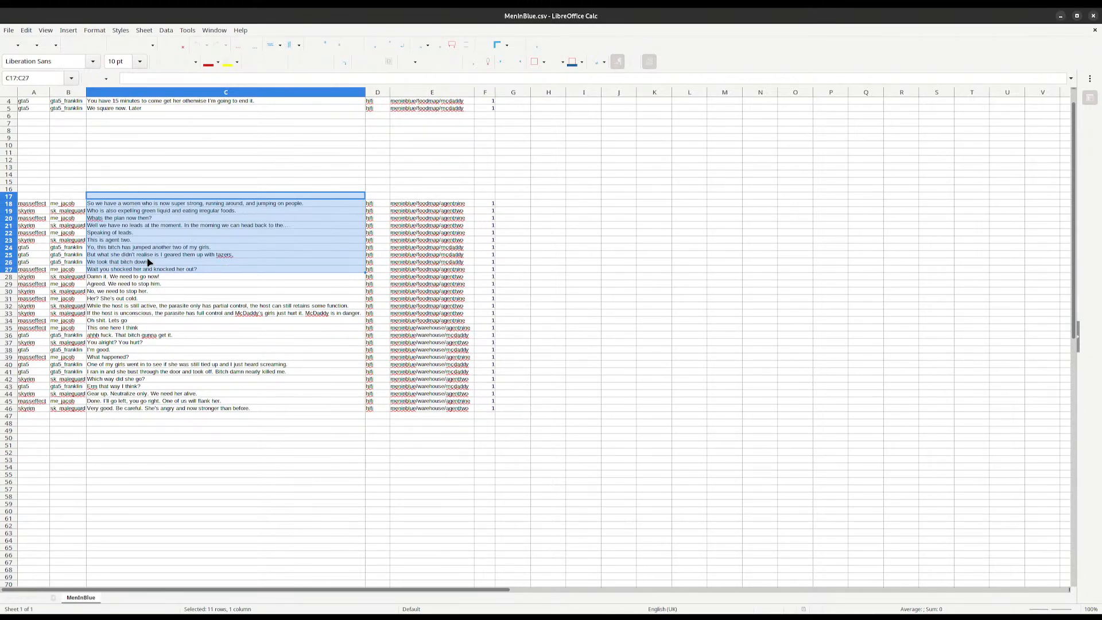
{"action": "left_click_drag", "start_coordinate": [39, 277], "coordinate": [431, 359]}
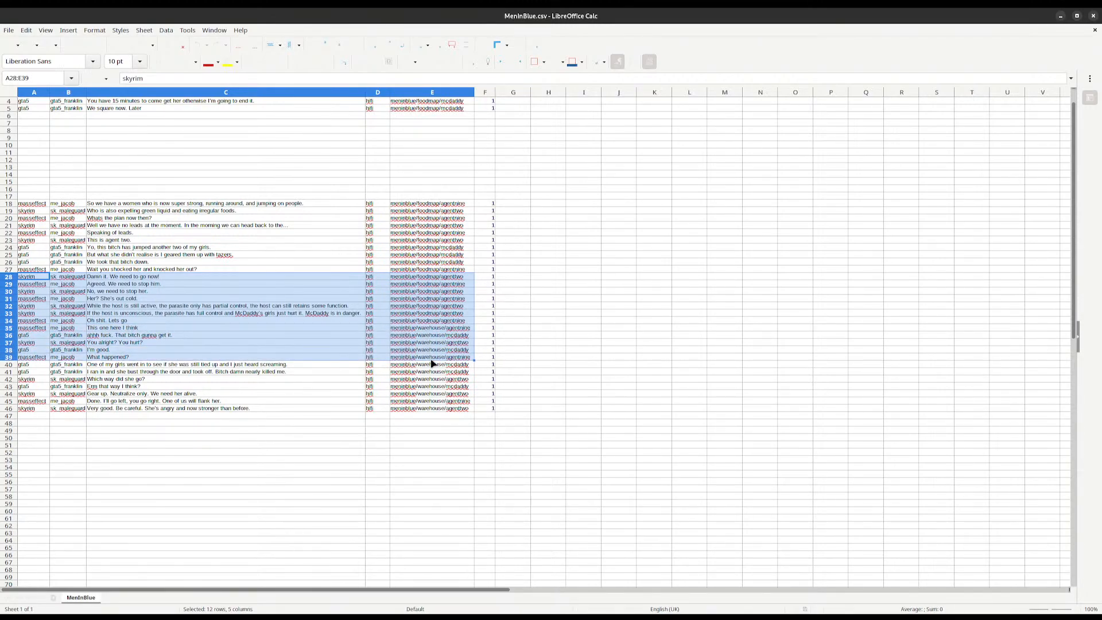
{"action": "left_click_drag", "start_coordinate": [432, 367], "coordinate": [434, 401]}
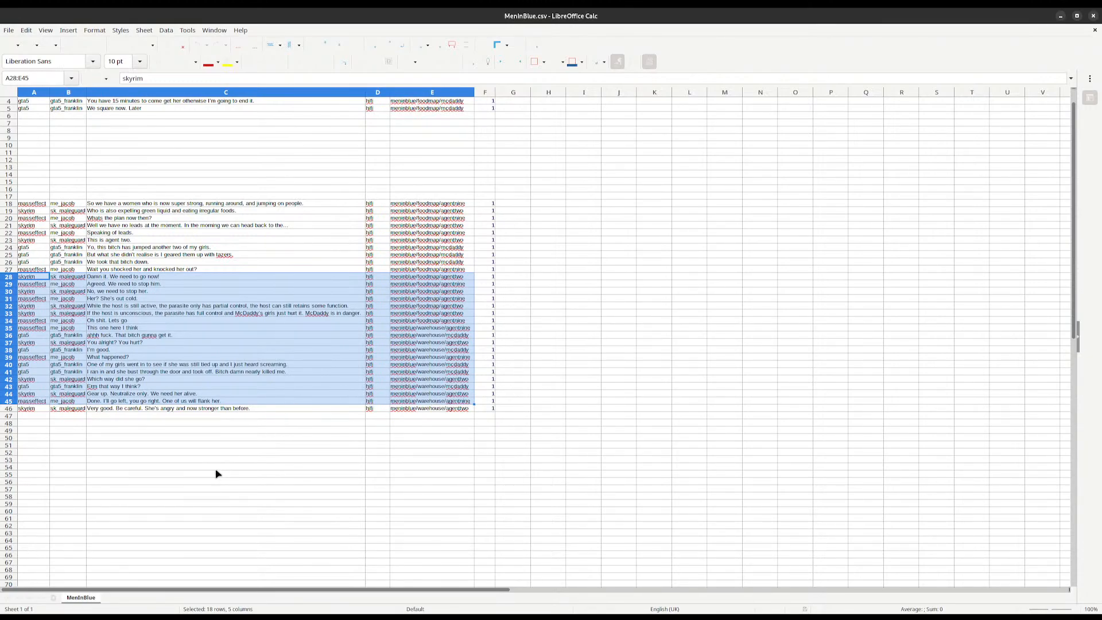
{"action": "scroll", "coordinate": [210, 390], "scroll_direction": "up", "scroll_amount": 1}
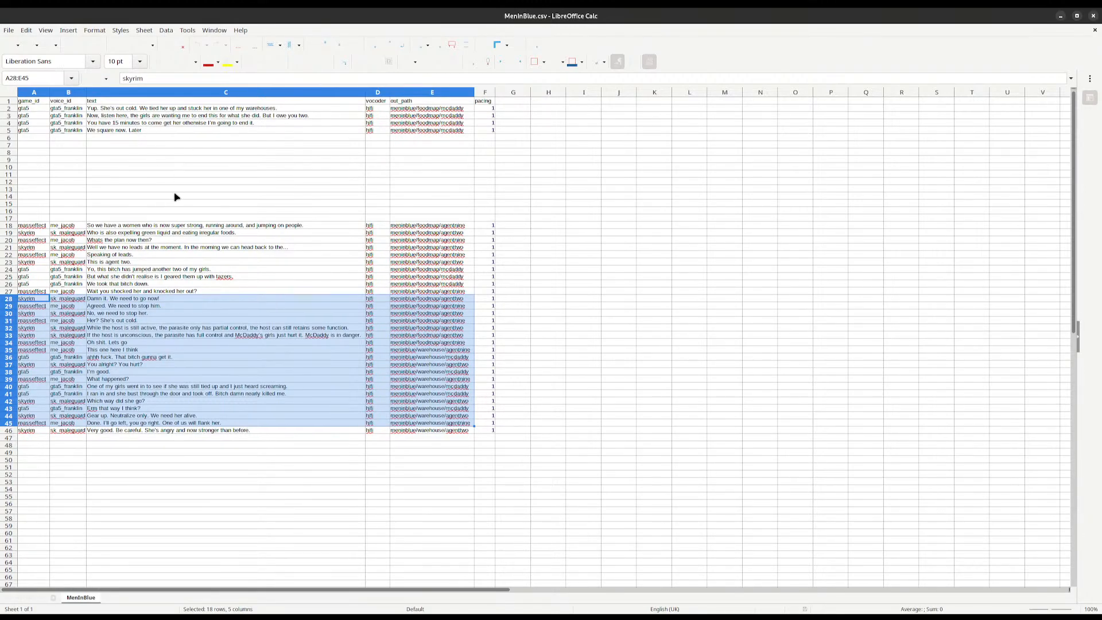
Move the dialogue rows 18 to 27 up so they start at row 13, and check the moved lines through "Wait you shocked her"
{"action": "left_click_drag", "start_coordinate": [21, 292], "coordinate": [485, 231]}
{"action": "key", "text": "ctrl+x"}
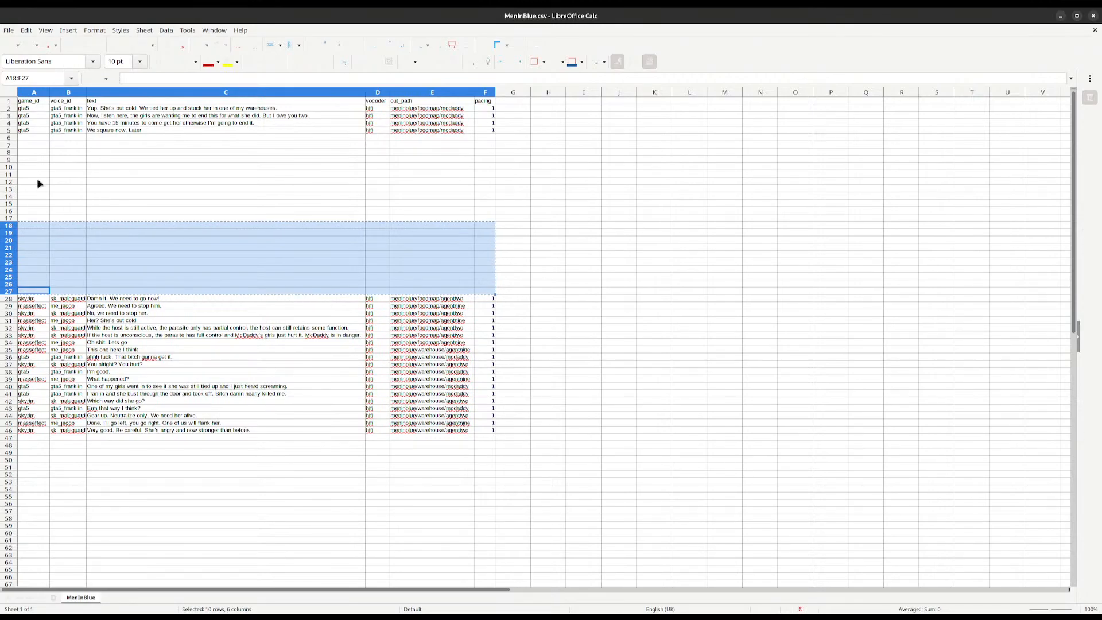
{"action": "left_click", "coordinate": [33, 192]}
{"action": "key", "text": "ctrl+v"}
{"action": "left_click", "coordinate": [118, 276]}
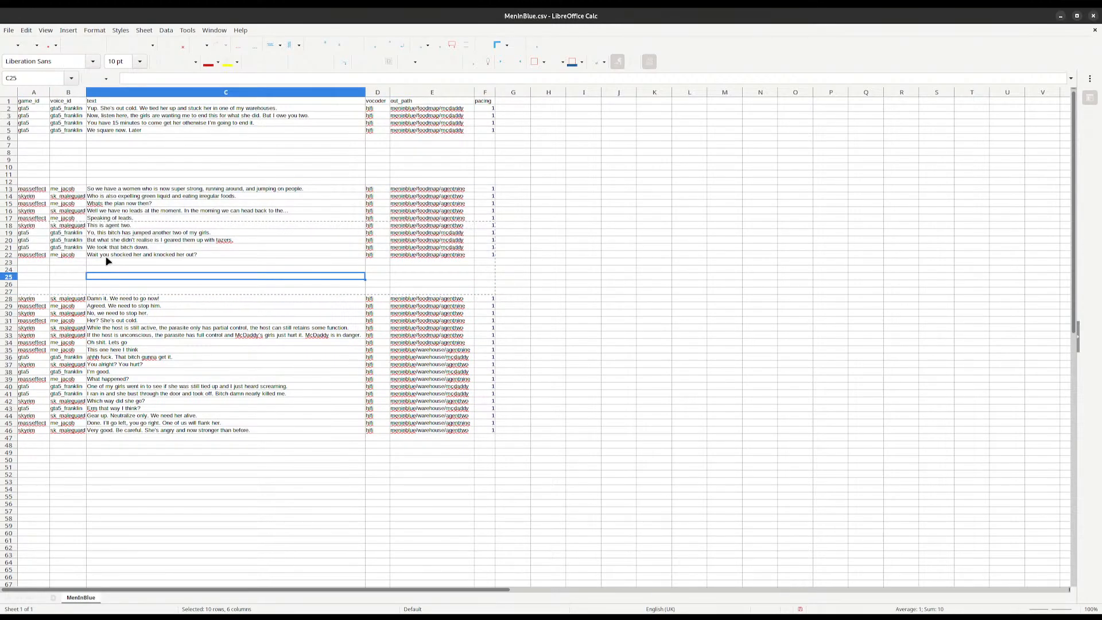
{"action": "left_click_drag", "start_coordinate": [112, 189], "coordinate": [150, 246]}
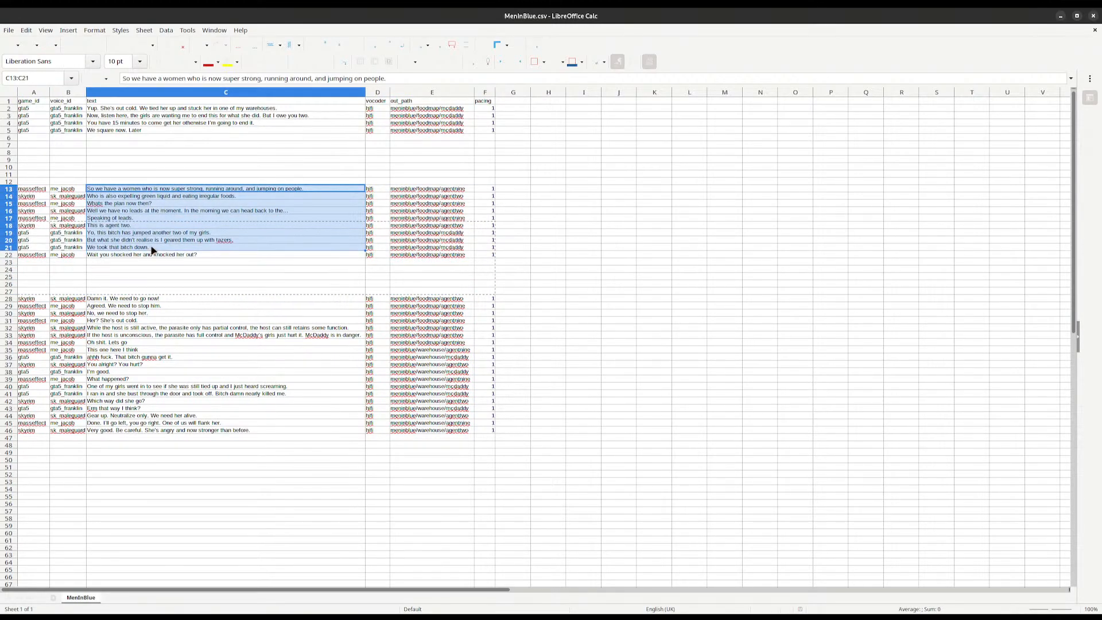
{"action": "left_click", "coordinate": [147, 260]}
{"action": "left_click", "coordinate": [141, 256]}
Switch back to Unreal Engine, delete the "Damn it" clip from the AgentTwo track and save the sequence
{"action": "left_click", "coordinate": [428, 1]}
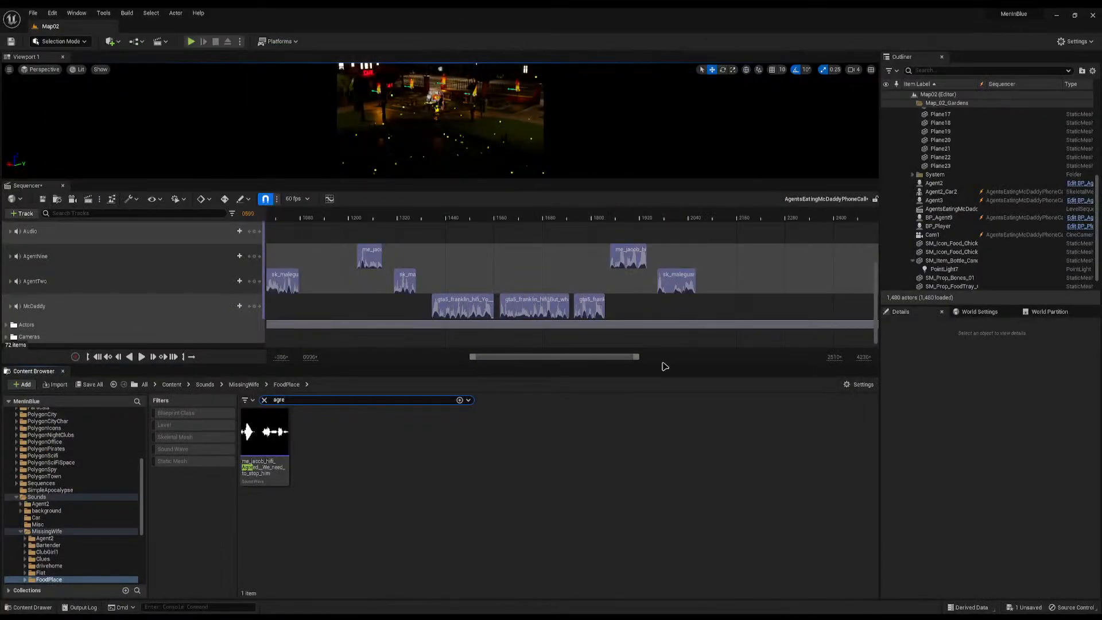
{"action": "left_click", "coordinate": [666, 278]}
{"action": "key", "text": "Delete"}
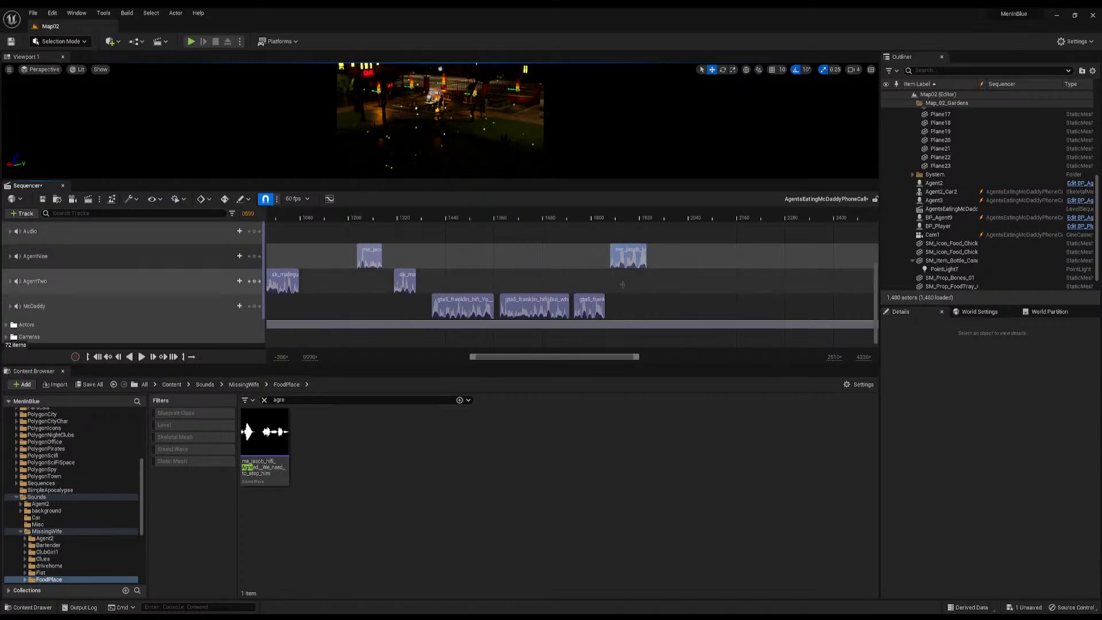
Compare the sequence with the spreadsheet script and examine the McDaddy lines in rows 2 to 5
{"action": "left_click", "coordinate": [428, 2]}
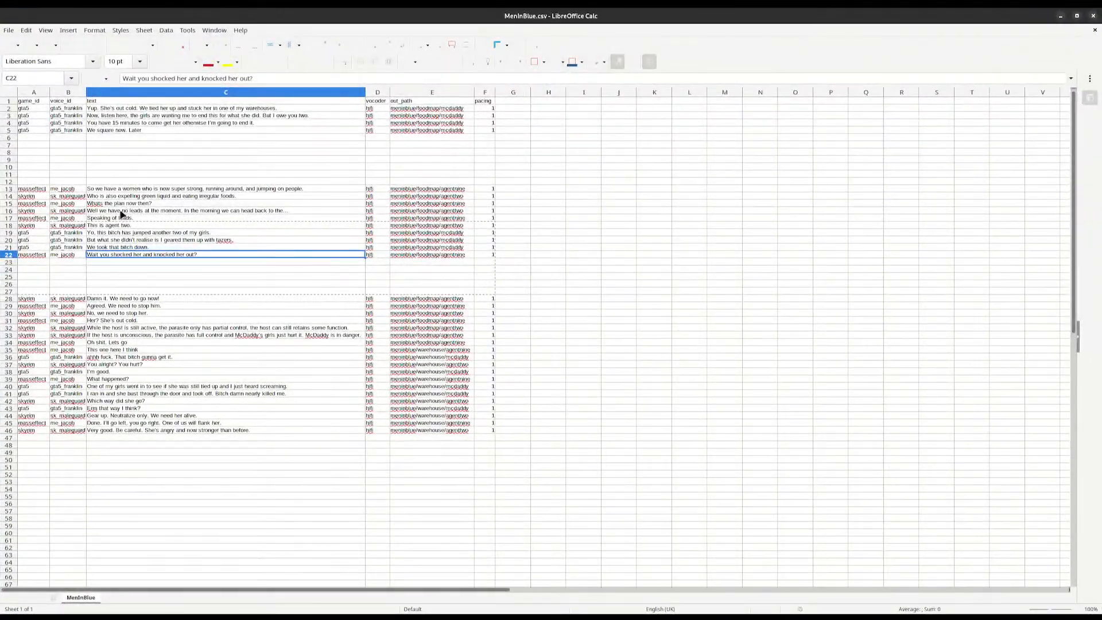
{"action": "left_click", "coordinate": [428, 1]}
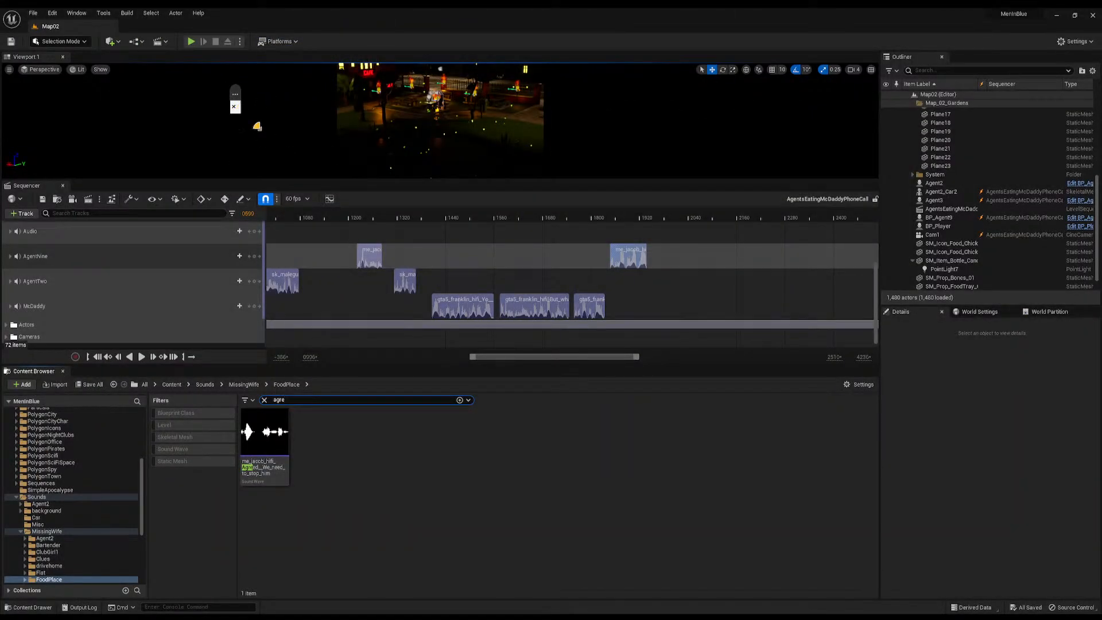
{"action": "left_click", "coordinate": [428, 2]}
{"action": "double_click", "coordinate": [366, 90]}
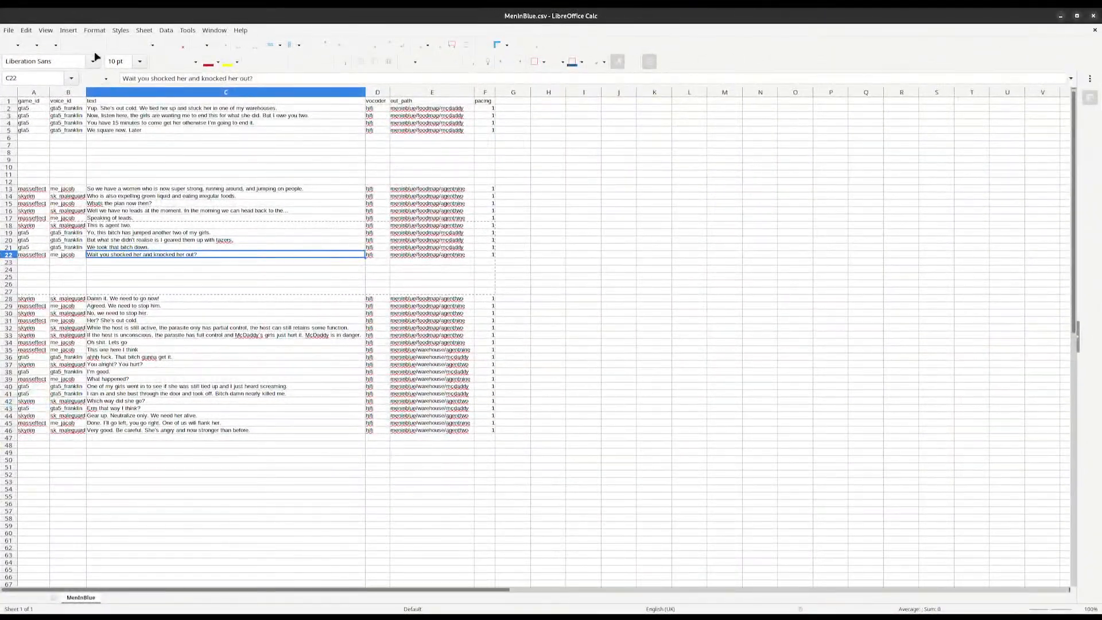
{"action": "left_click_drag", "start_coordinate": [115, 108], "coordinate": [116, 131]}
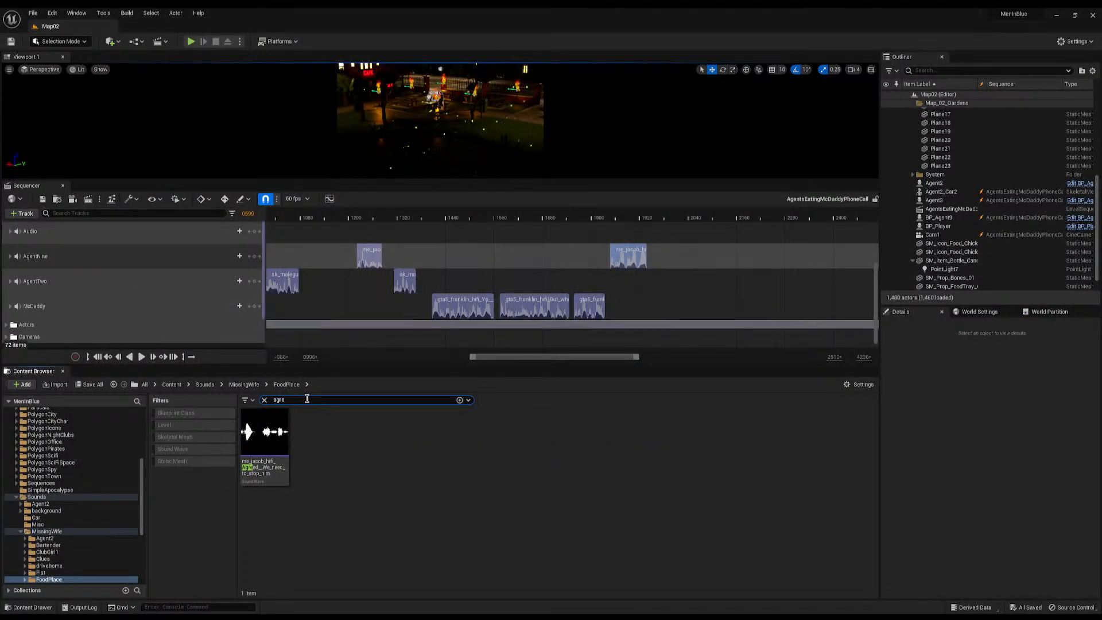
Search for "yup she" and "now listen here" and place both me_jacob lines in succession on the McDaddy track, after AgentNine's "Wait you" clip
{"action": "key", "text": "ctrl+a"}
{"action": "key", "text": "BackSpace"}
{"action": "type", "text": "yup"}
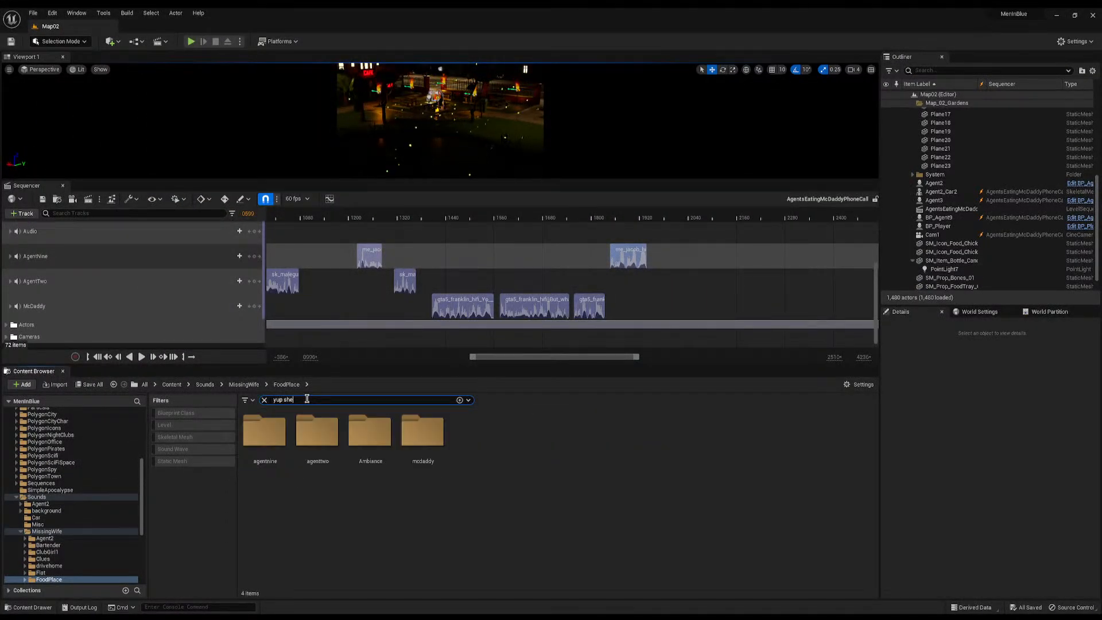
{"action": "type", "text": " she"}
{"action": "left_click_drag", "start_coordinate": [265, 436], "coordinate": [642, 310]}
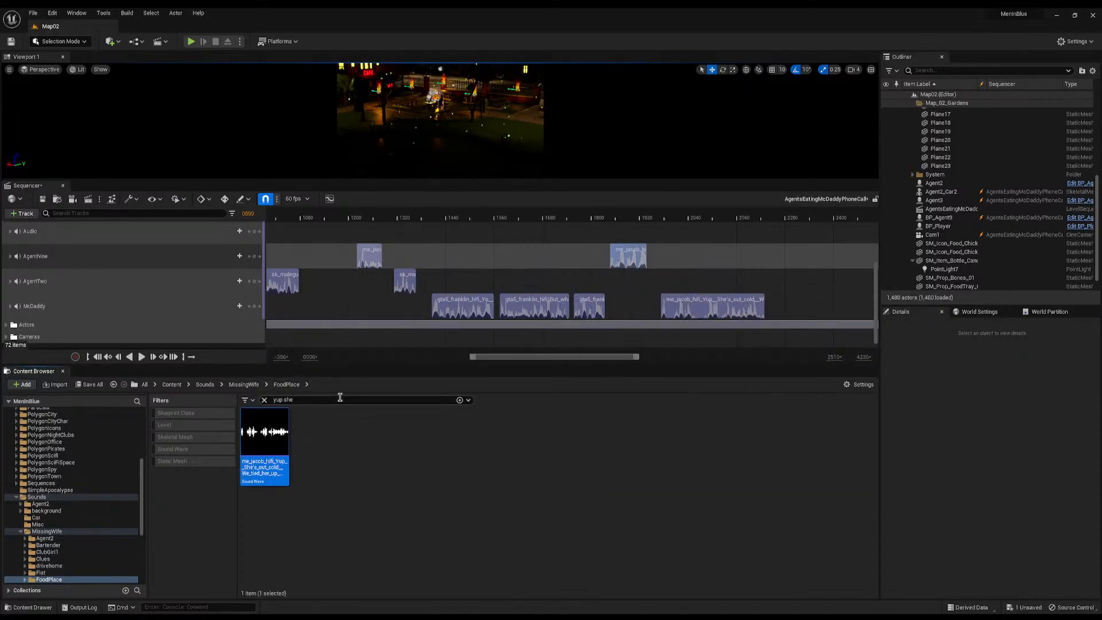
{"action": "type", "text": "now"}
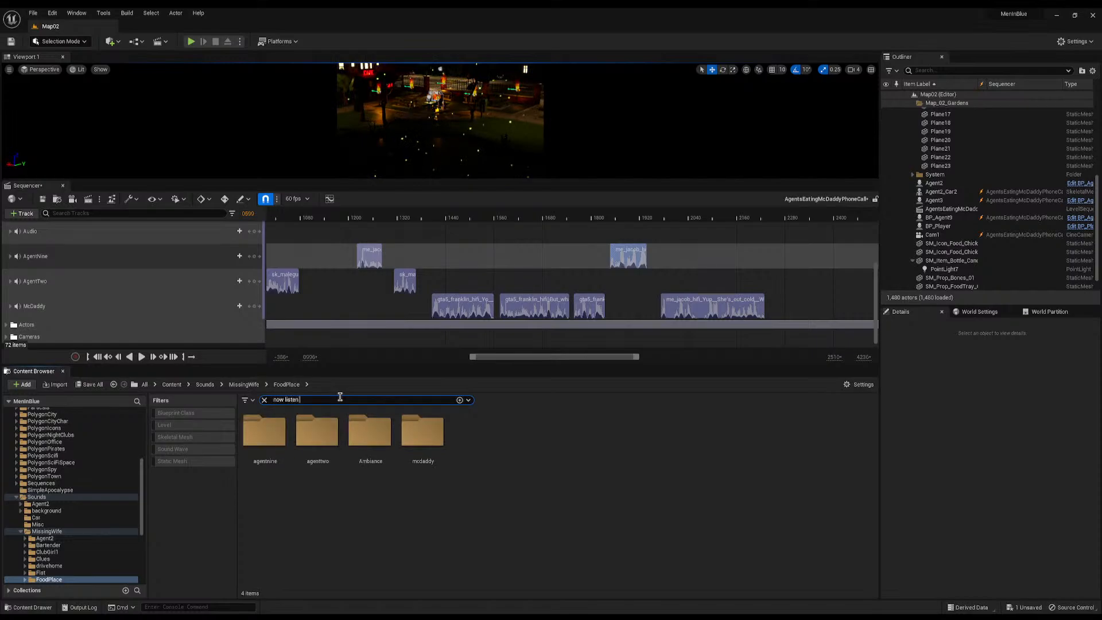
{"action": "left_click_drag", "start_coordinate": [265, 439], "coordinate": [773, 319]}
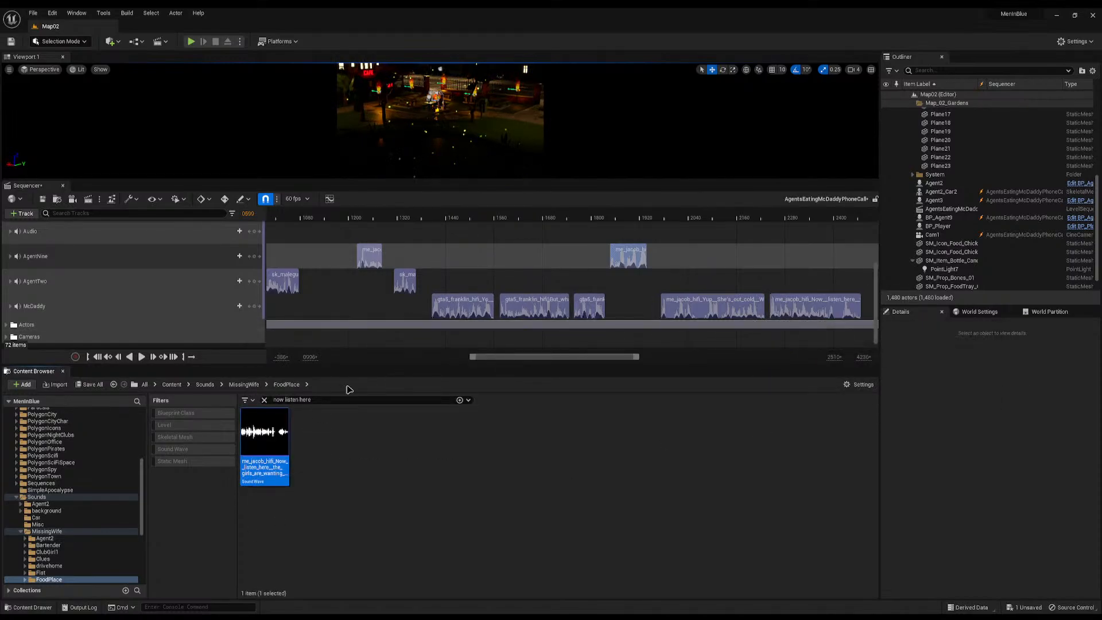
Search for "yo have 15" and place the me_jacob line on the McDaddy track shortly after the "Now listen here" clip
{"action": "left_click", "coordinate": [336, 398]}
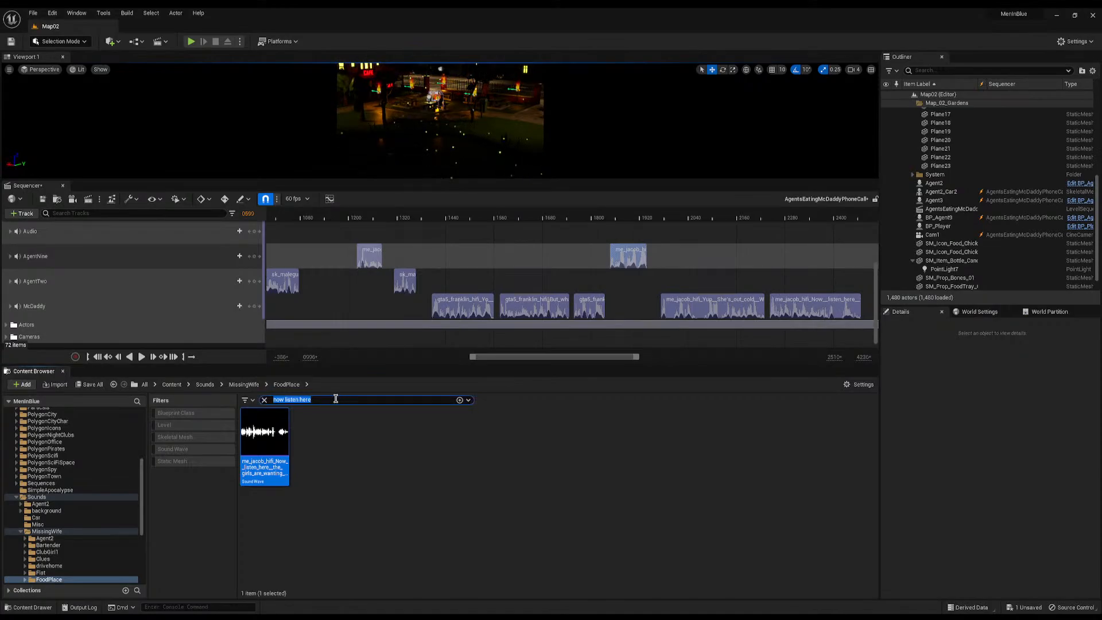
{"action": "type", "text": "yo have 1"}
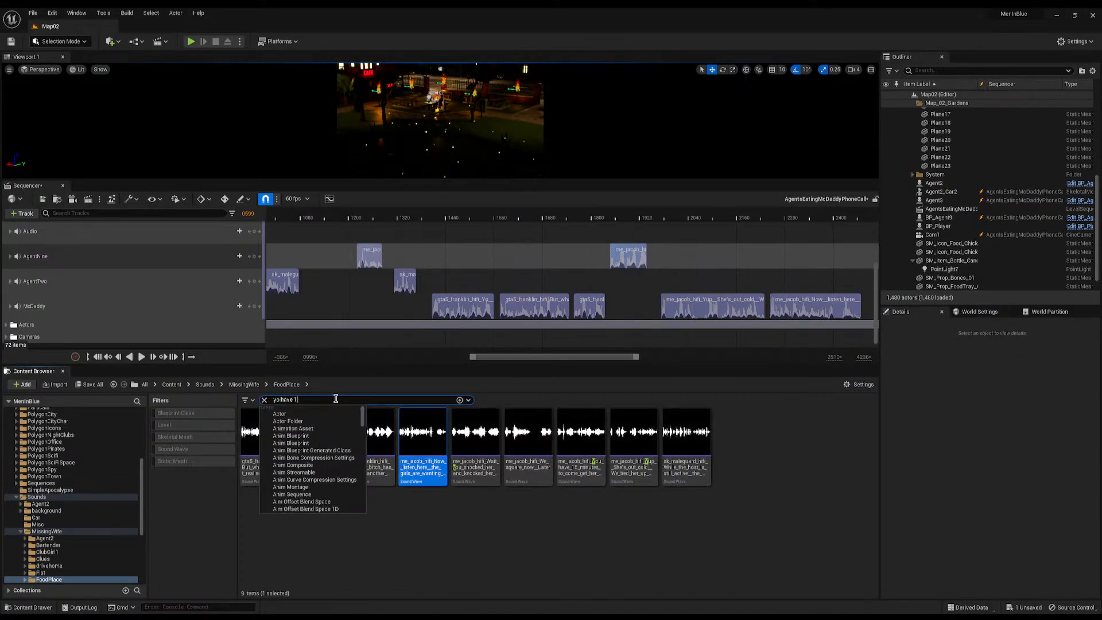
{"action": "type", "text": "5"}
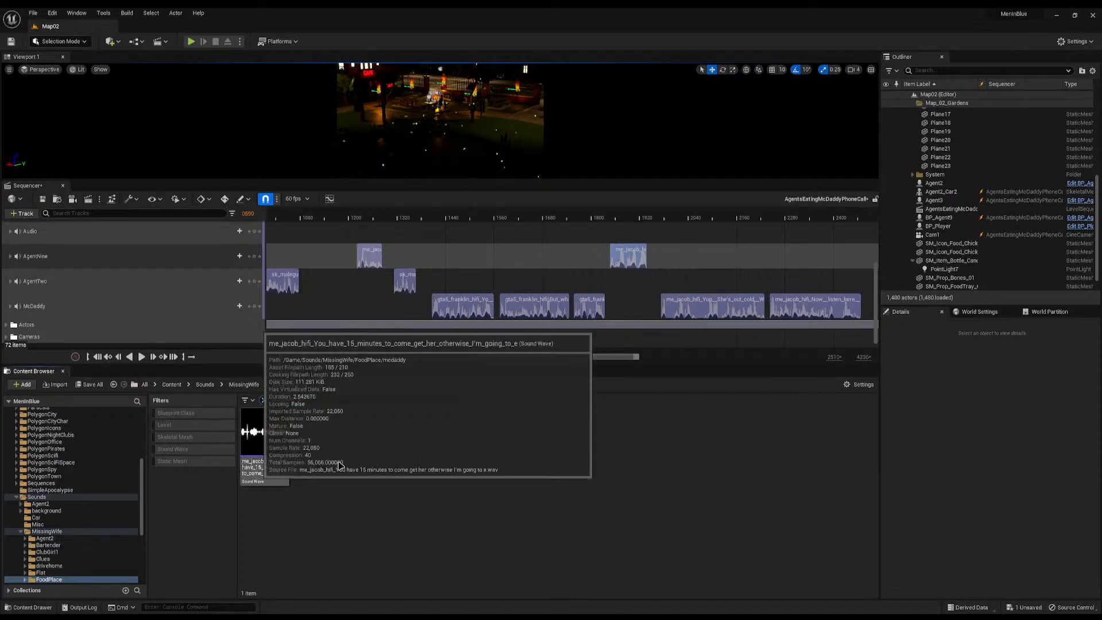
{"action": "right_click_drag", "start_coordinate": [638, 229], "coordinate": [102, 232]}
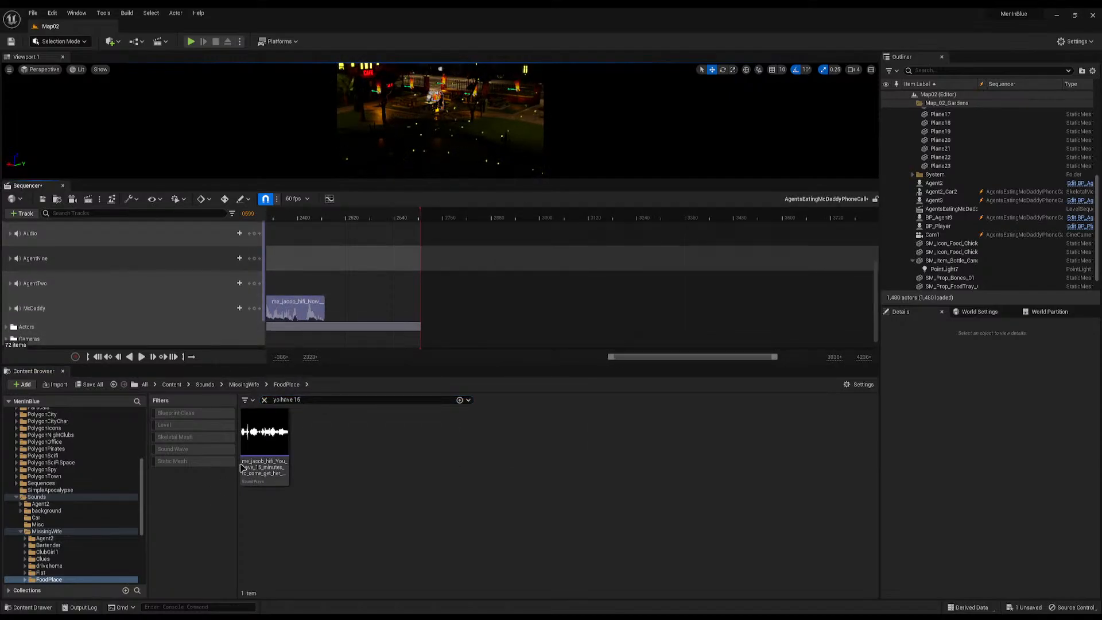
{"action": "left_click_drag", "start_coordinate": [241, 467], "coordinate": [335, 308]}
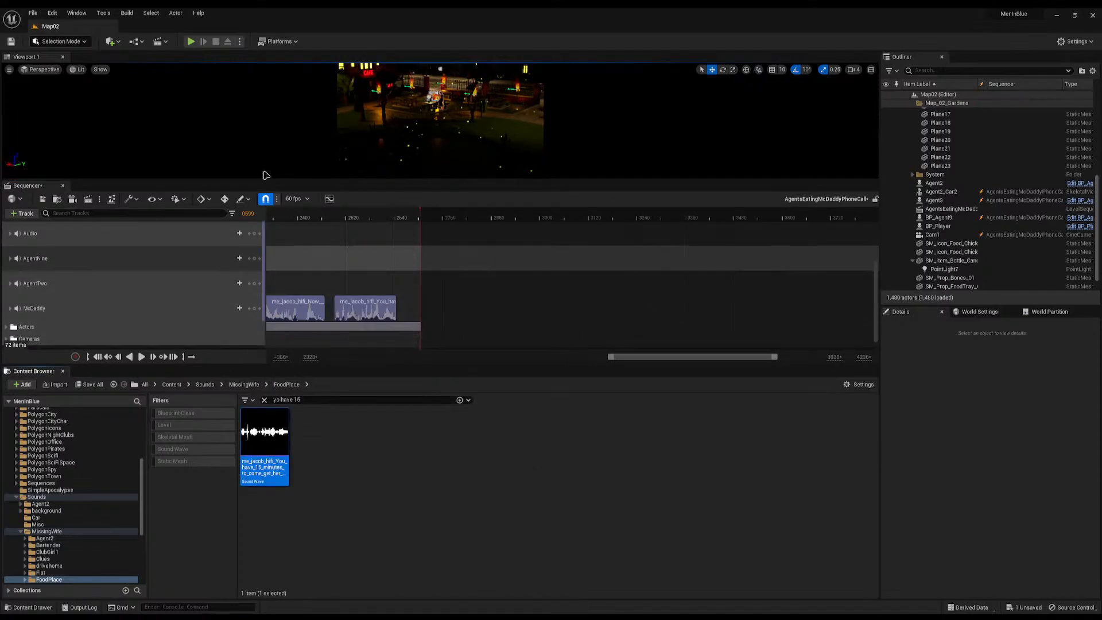
Set the Sequencer timeline to show time as seconds
{"action": "left_click", "coordinate": [297, 198]}
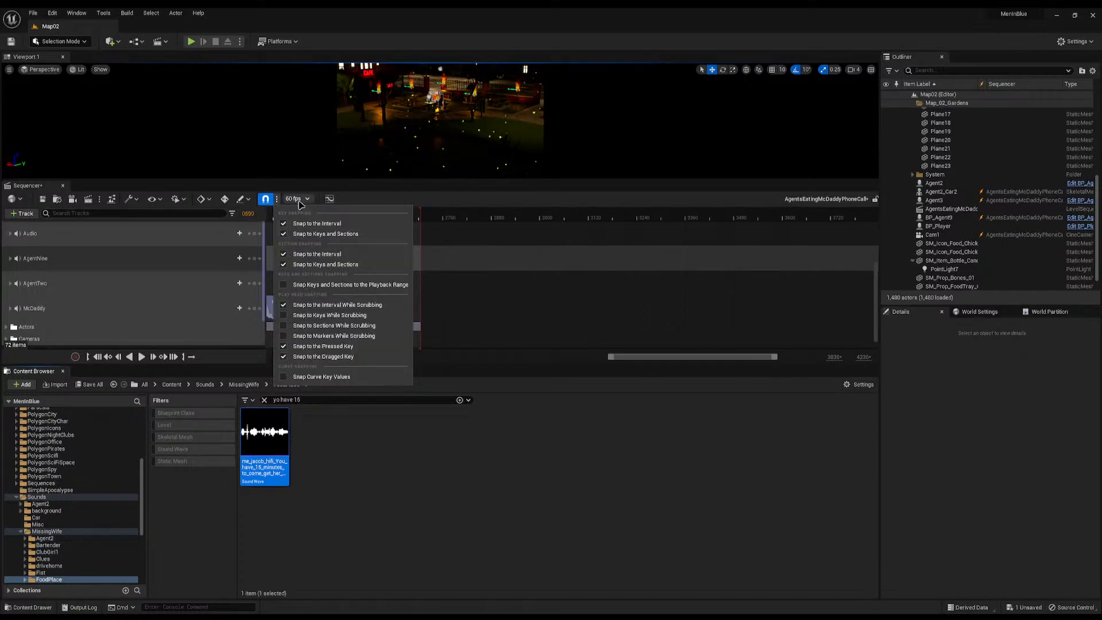
{"action": "mouse_move", "coordinate": [356, 372]}
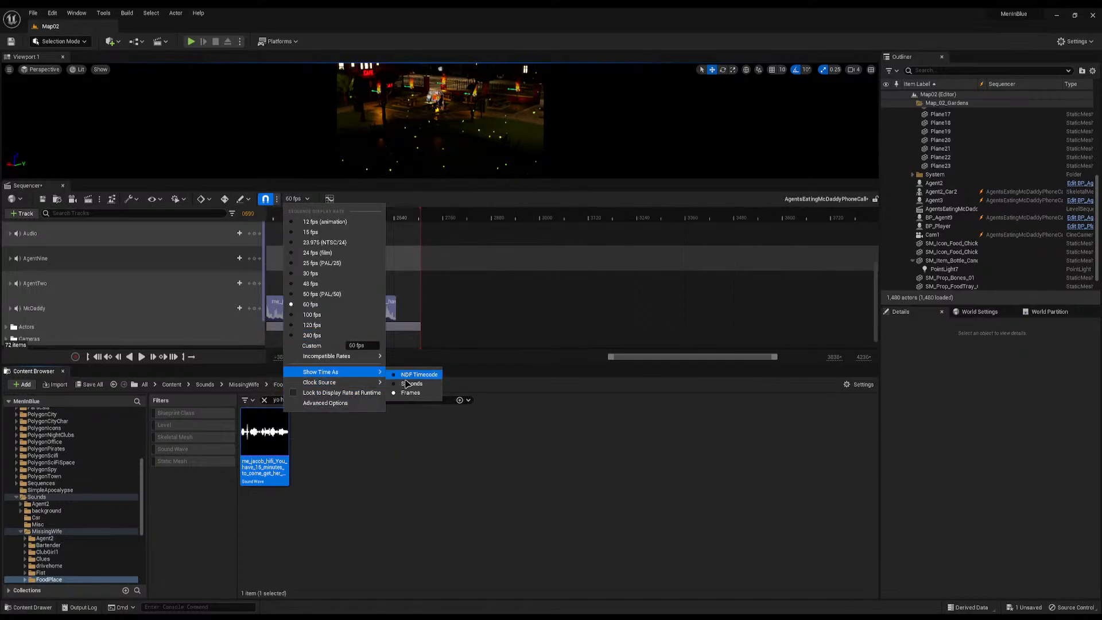
{"action": "left_click", "coordinate": [406, 374]}
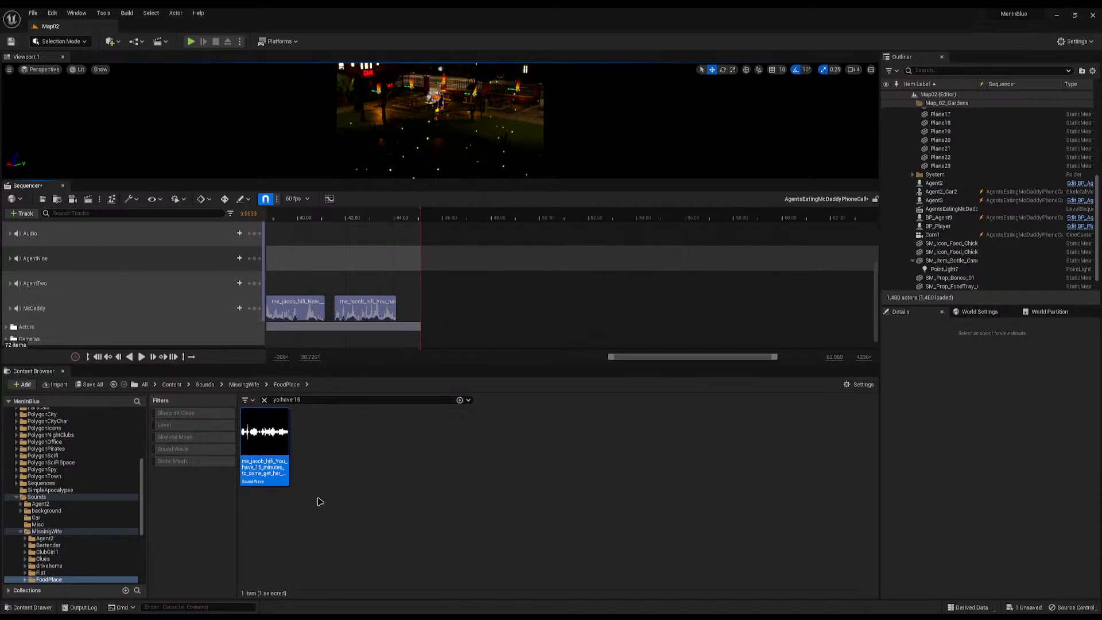
Search for "we sq" and place the me_jacob line on the McDaddy track shortly after the "You have 15 minutes" clip
{"action": "left_click", "coordinate": [315, 396]}
{"action": "type", "text": "we s"}
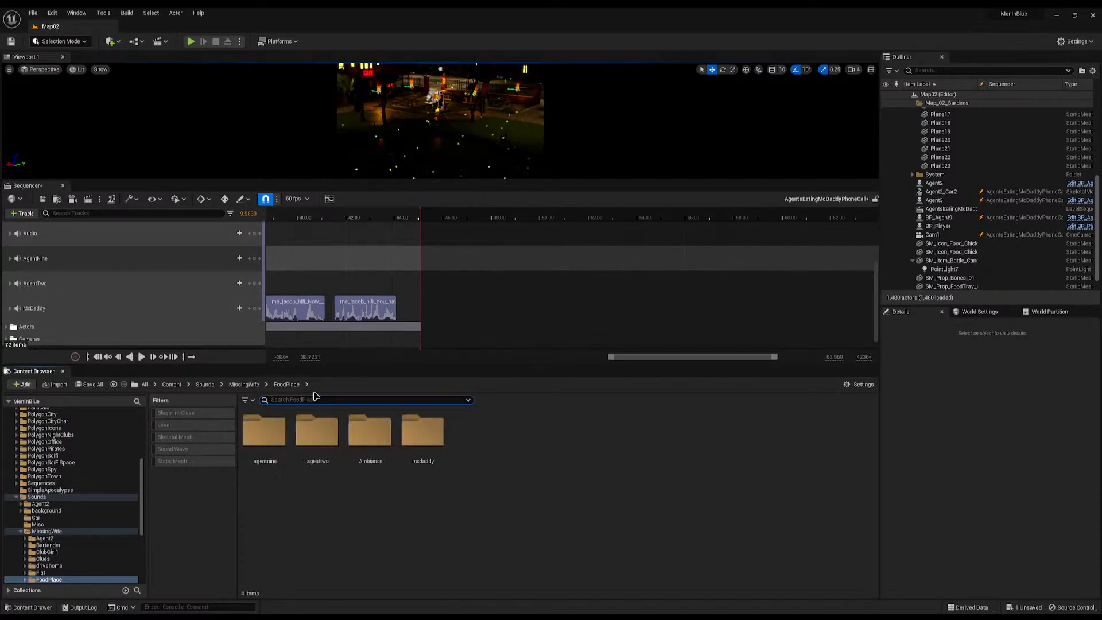
{"action": "type", "text": "q"}
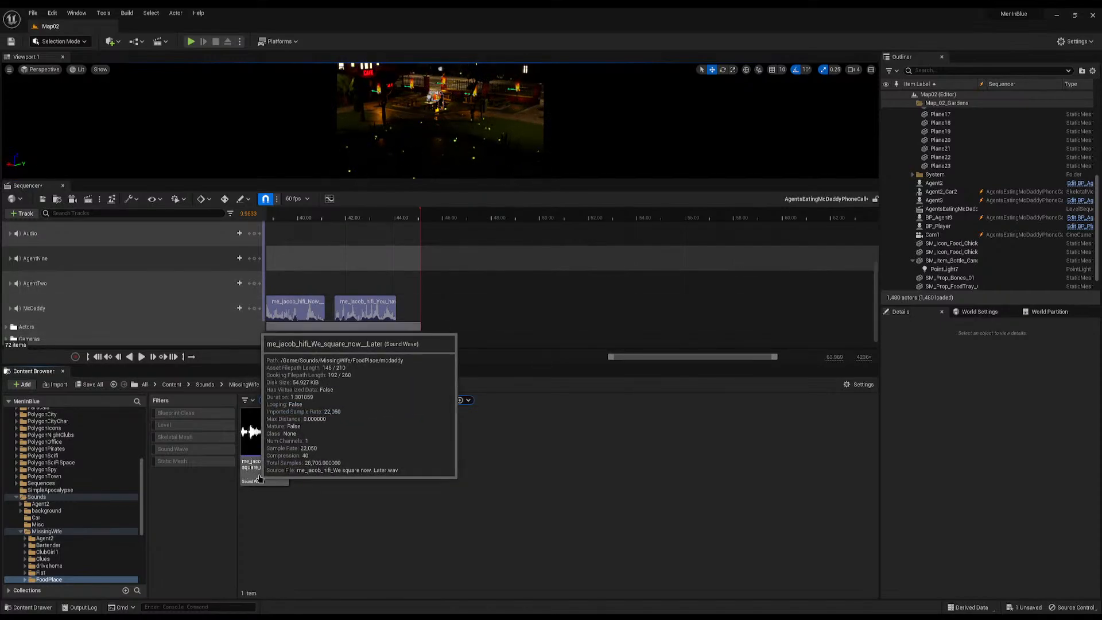
{"action": "left_click_drag", "start_coordinate": [264, 439], "coordinate": [423, 308]}
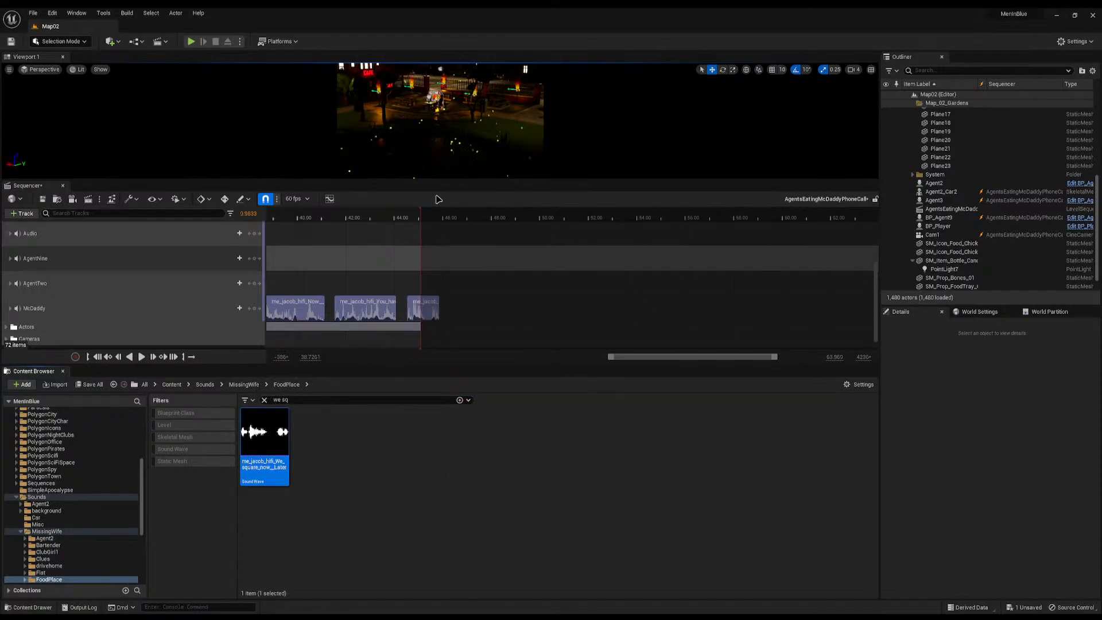
Extend the sequence's playback end to about 63 seconds and place the "damn it we" sk_maleguard line on AgentTwo after McDaddy's last clip
{"action": "left_click_drag", "start_coordinate": [421, 213], "coordinate": [853, 235]}
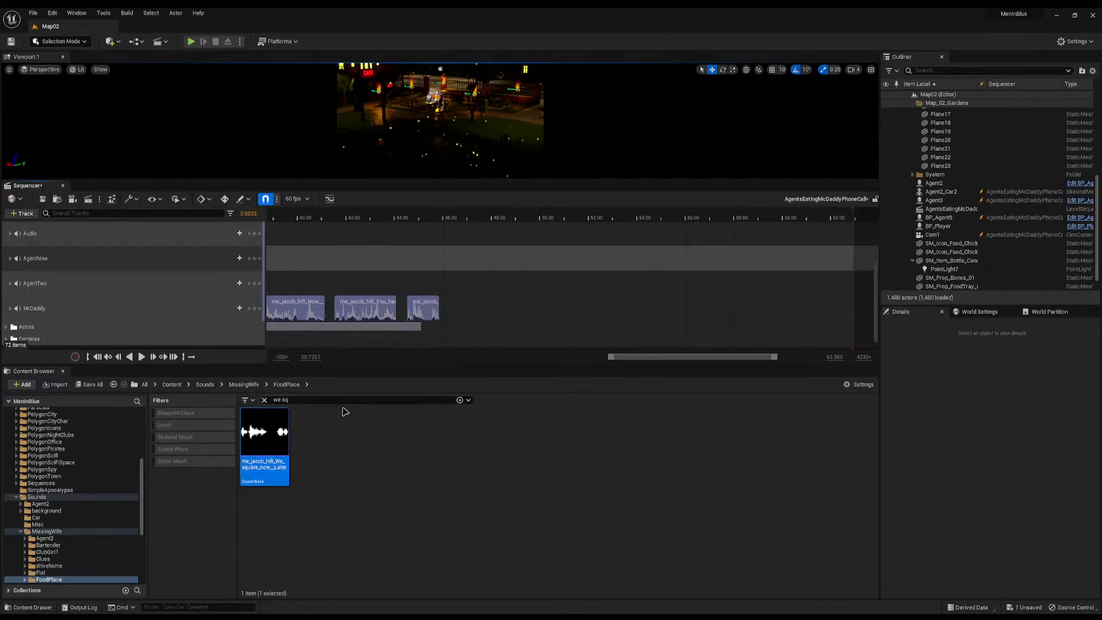
{"action": "left_click", "coordinate": [338, 398]}
{"action": "key", "text": "BackSpace"}
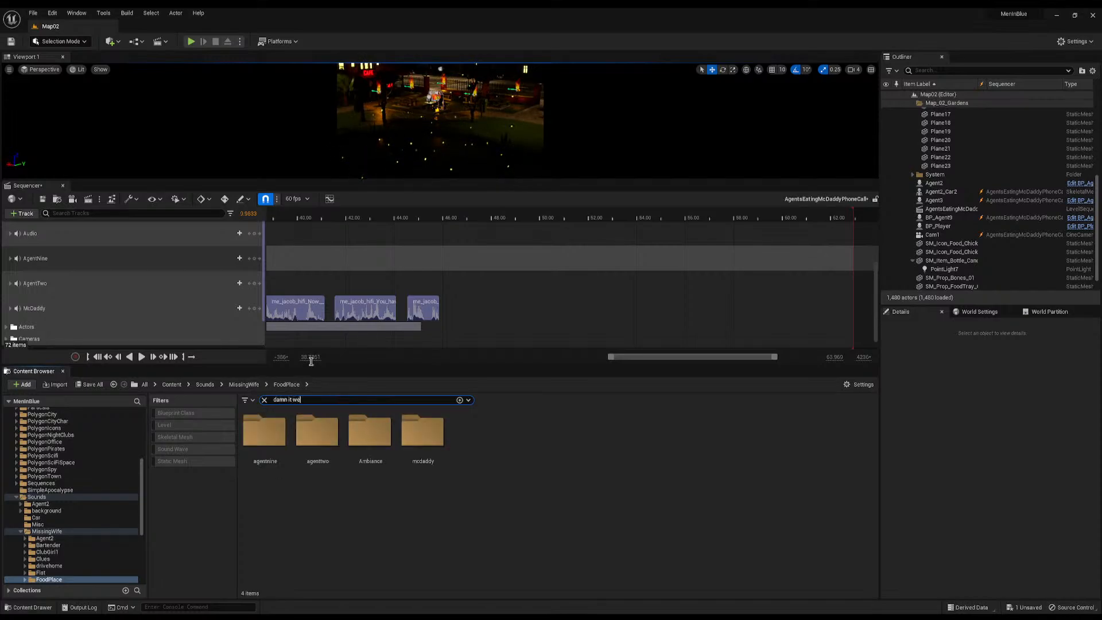
{"action": "left_click_drag", "start_coordinate": [264, 436], "coordinate": [448, 284]}
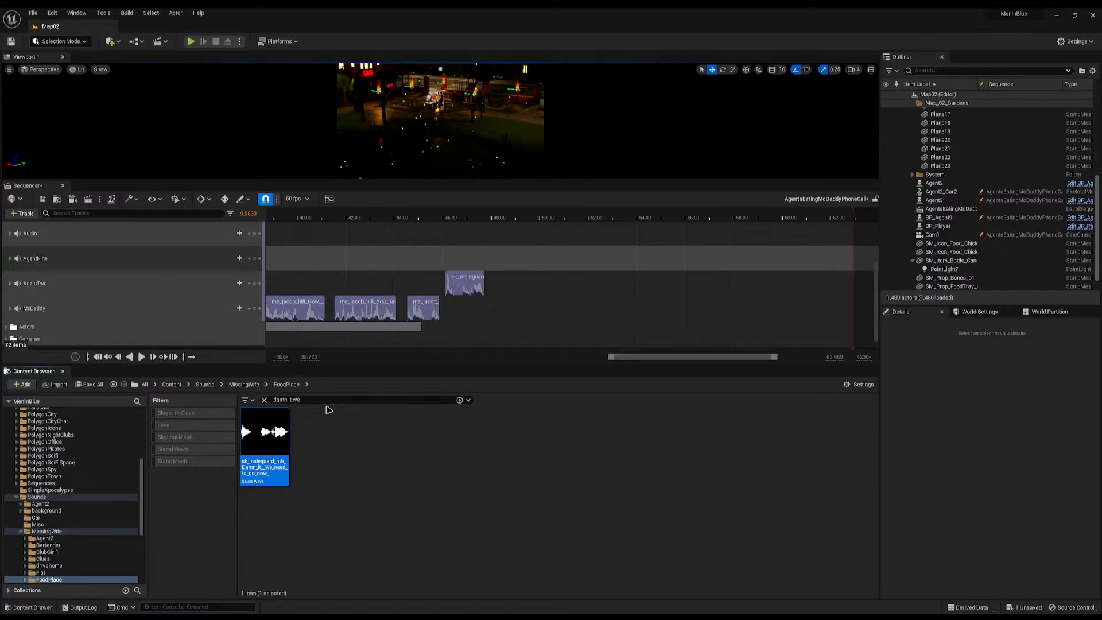
Search for "agreed" and place the me_jacob line on the AgentNine track shortly after AgentTwo's "Damn it" clip
{"action": "key", "text": "BackSpace"}
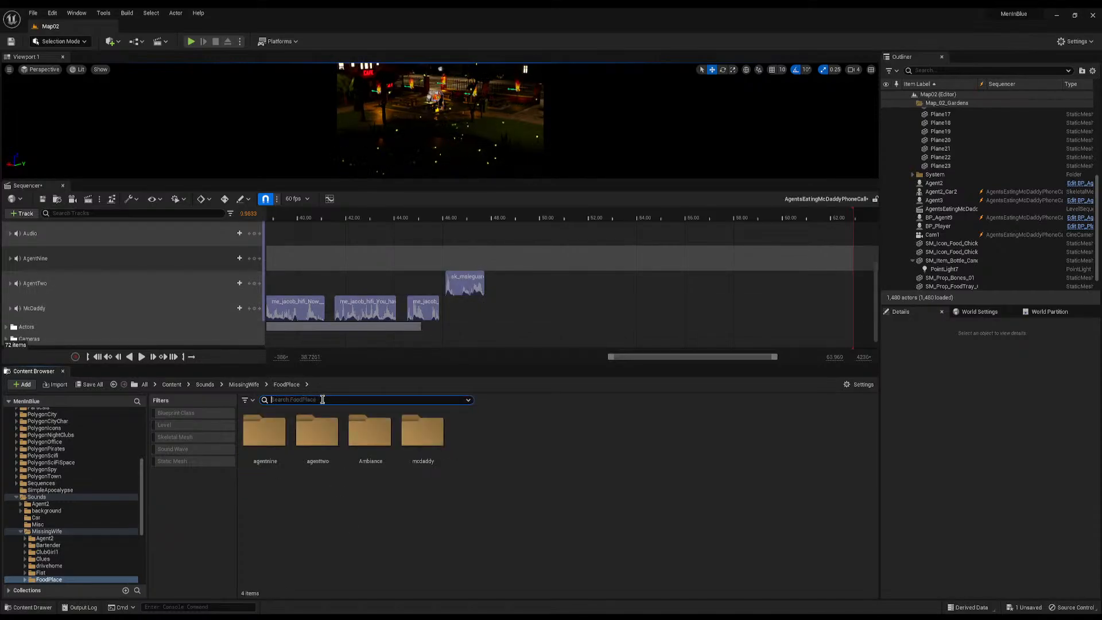
{"action": "type", "text": "agreed"}
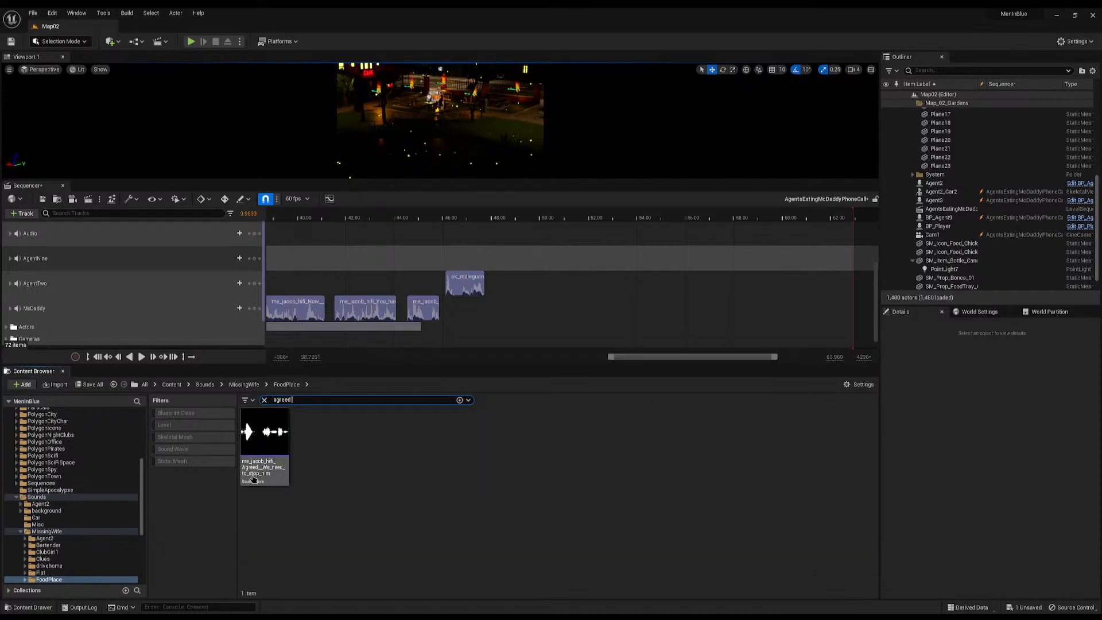
{"action": "left_click_drag", "start_coordinate": [264, 436], "coordinate": [508, 275]}
Search for "no we need" and place the sk_maleguard "No, we need to stop her" line on AgentTwo after the "Agreed" clip
{"action": "left_click", "coordinate": [315, 399]}
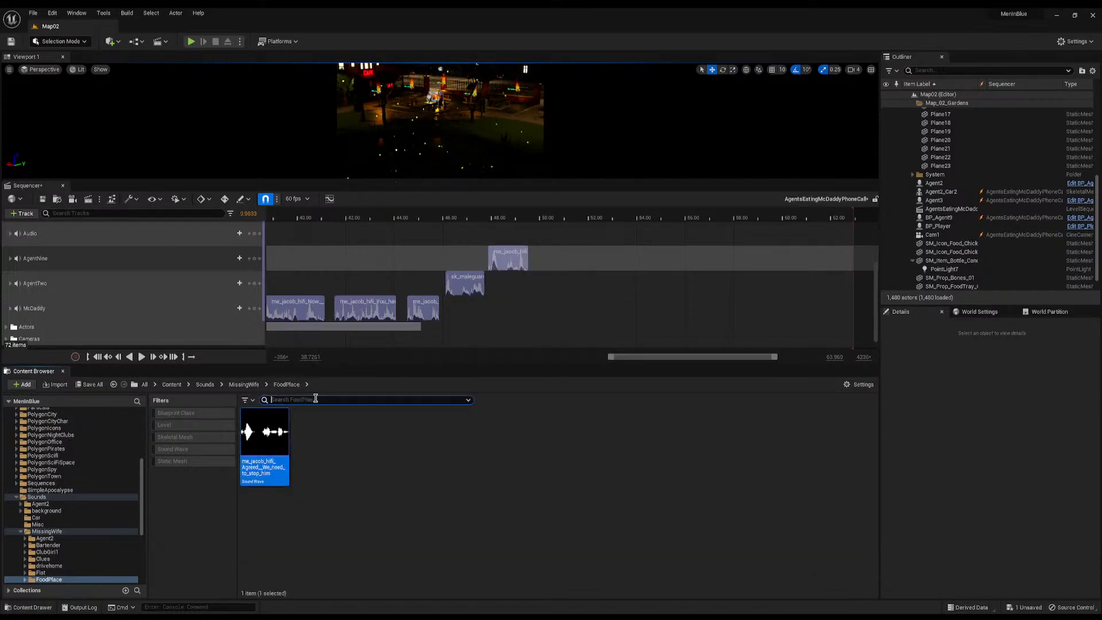
{"action": "type", "text": "no we need"}
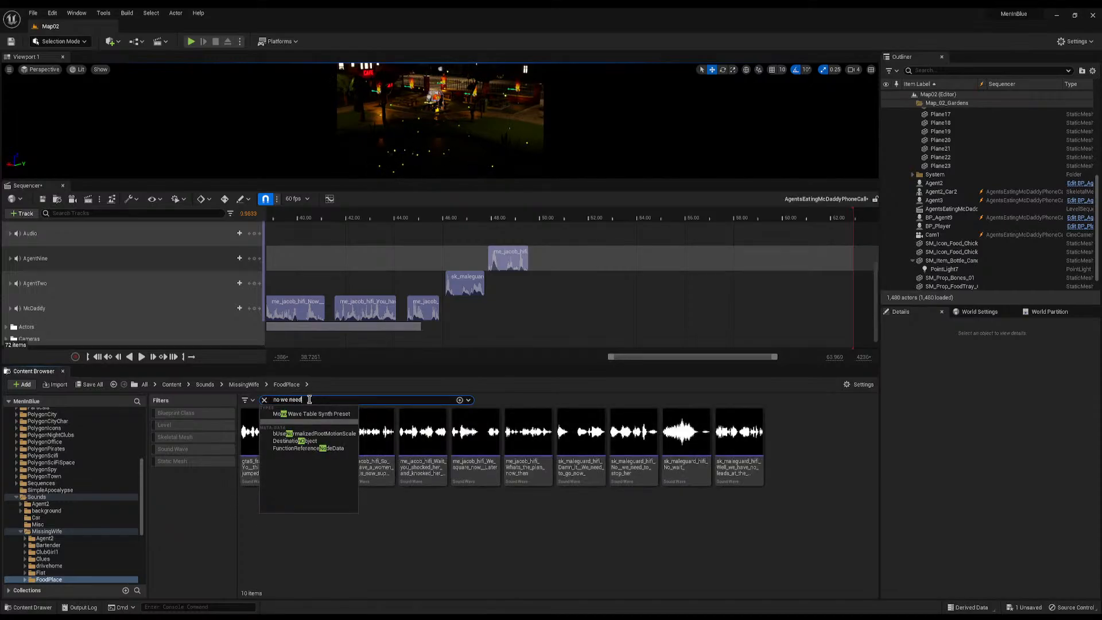
{"action": "left_click", "coordinate": [264, 461]}
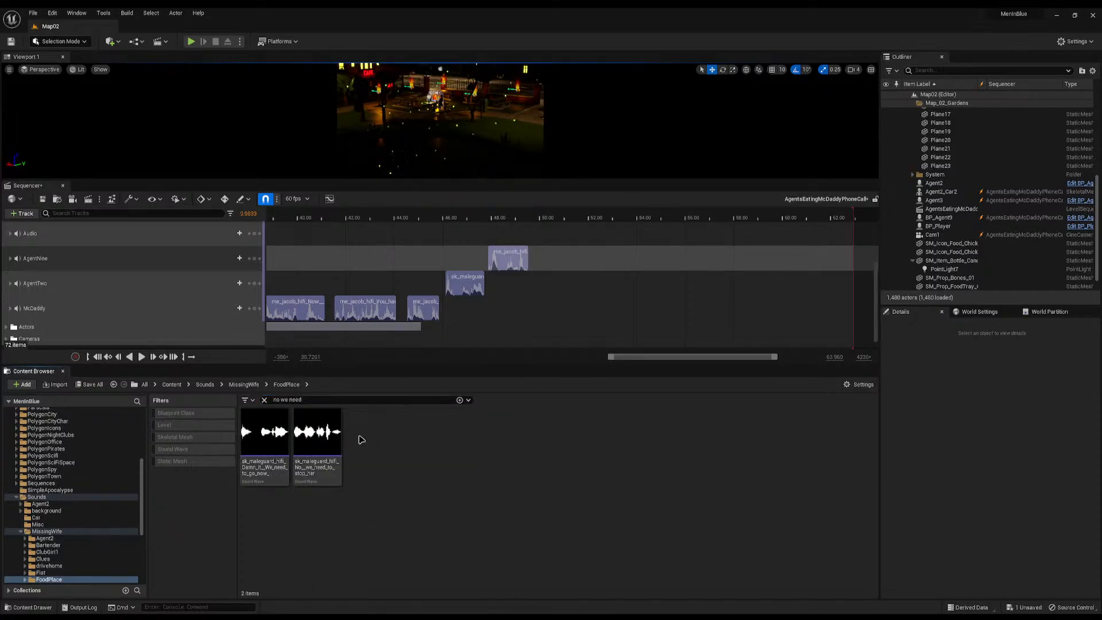
{"action": "left_click_drag", "start_coordinate": [319, 436], "coordinate": [542, 285]}
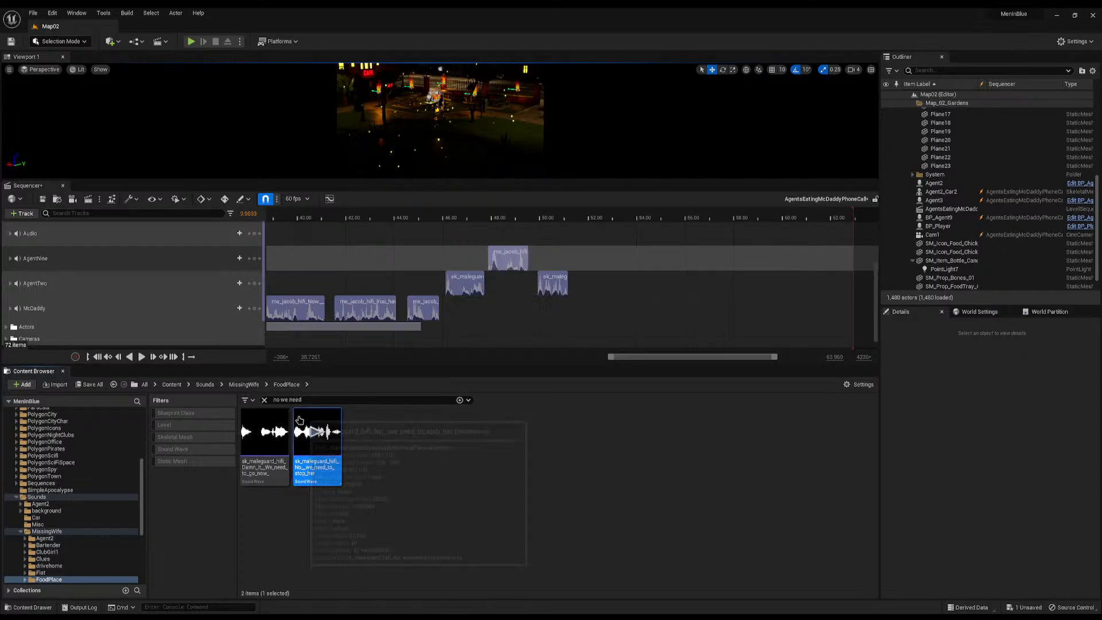
Search for "her she" and place the me_jacob "Her She's out cold" line on AgentNine after the "No, we need" clip
{"action": "left_click", "coordinate": [313, 399]}
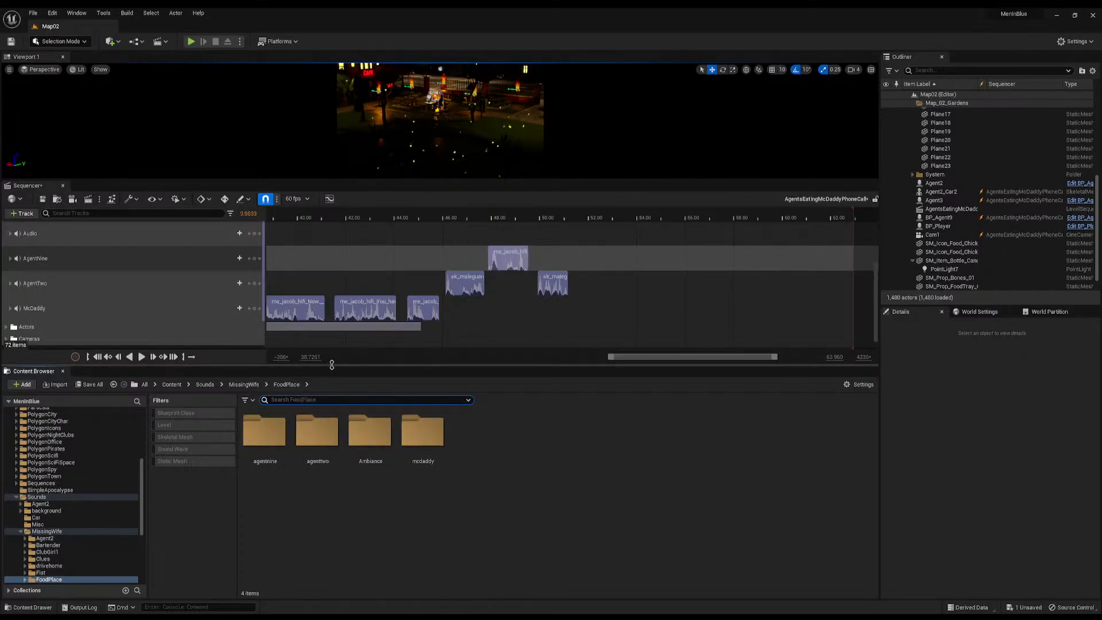
{"action": "type", "text": "her she"}
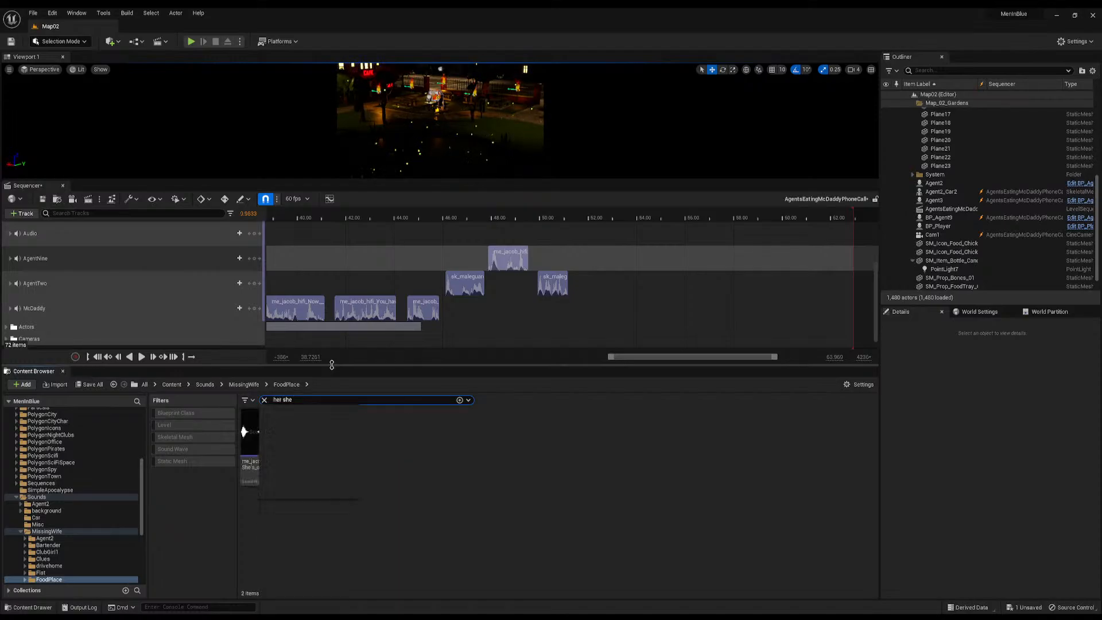
{"action": "left_click_drag", "start_coordinate": [262, 436], "coordinate": [574, 262]}
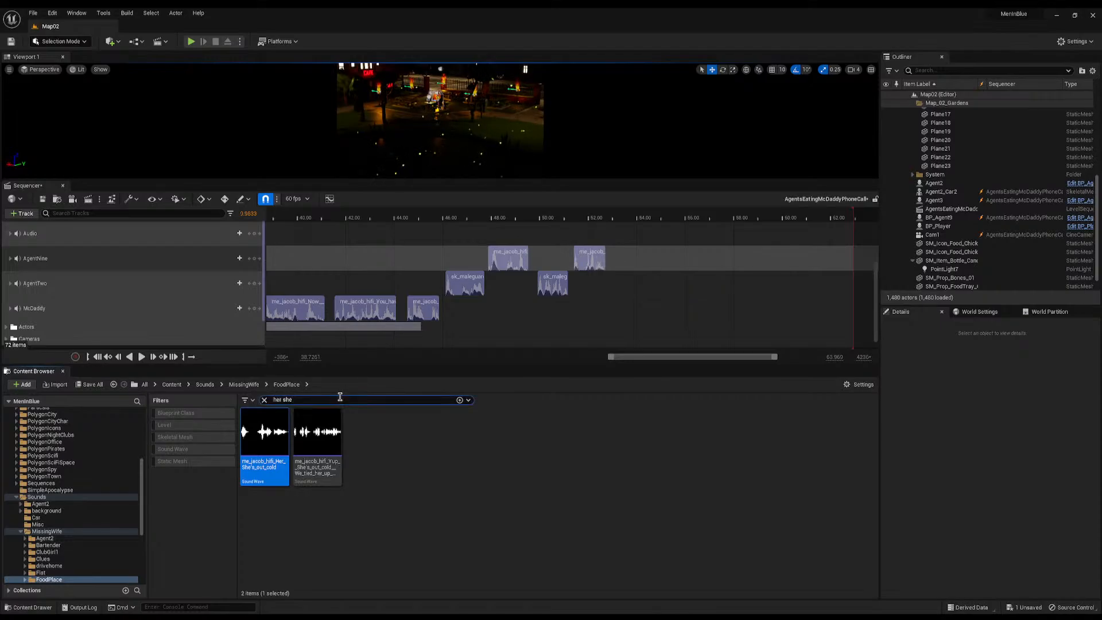
Search for "while the host is" and place the sk_maleguard line on AgentTwo just after AgentNine's "She's out cold" clip
{"action": "key", "text": "BackSpace"}
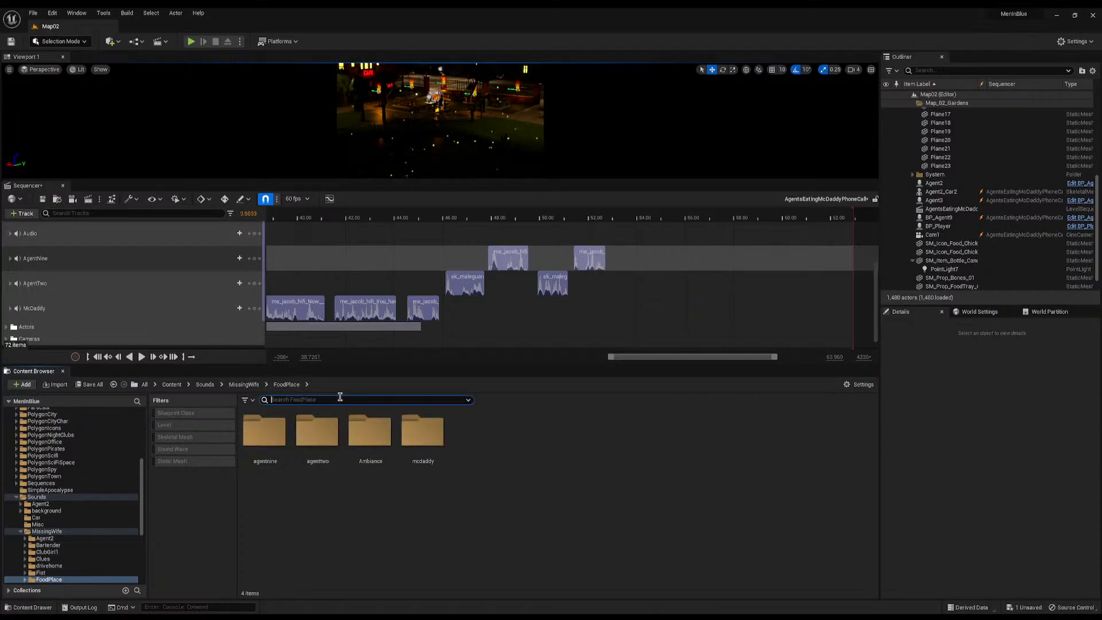
{"action": "type", "text": "while the host is"}
{"action": "left_click", "coordinate": [291, 596]}
{"action": "left_click_drag", "start_coordinate": [261, 478], "coordinate": [611, 284]}
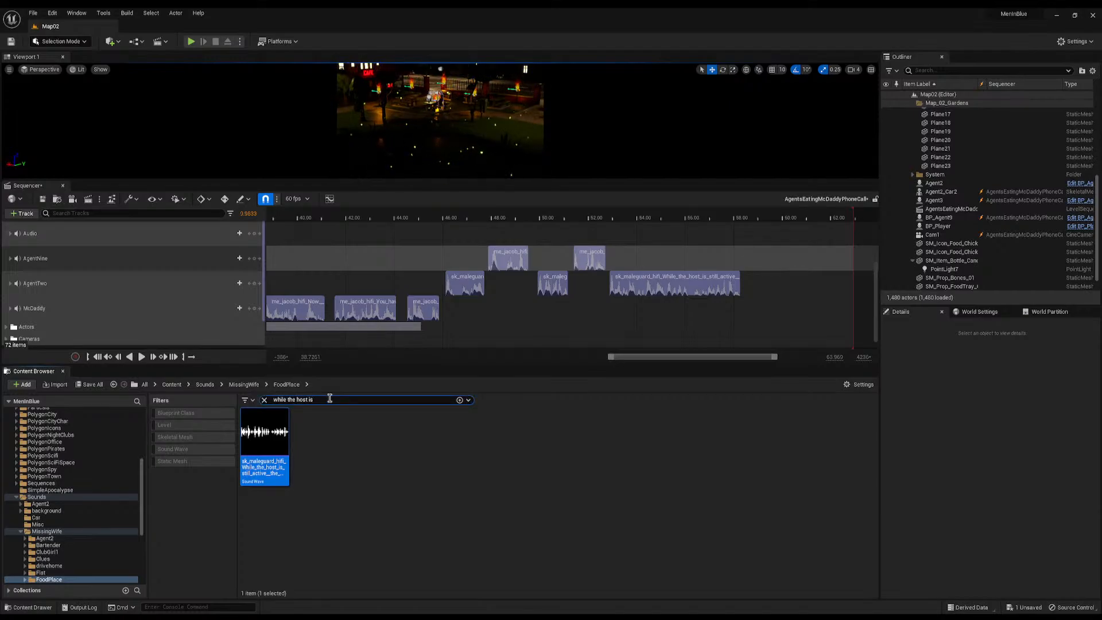
Search for "if the host is unc" and place the sk_maleguard line on AgentTwo directly after the "While the host is" clip
{"action": "left_click", "coordinate": [329, 398]}
{"action": "type", "text": "i"}
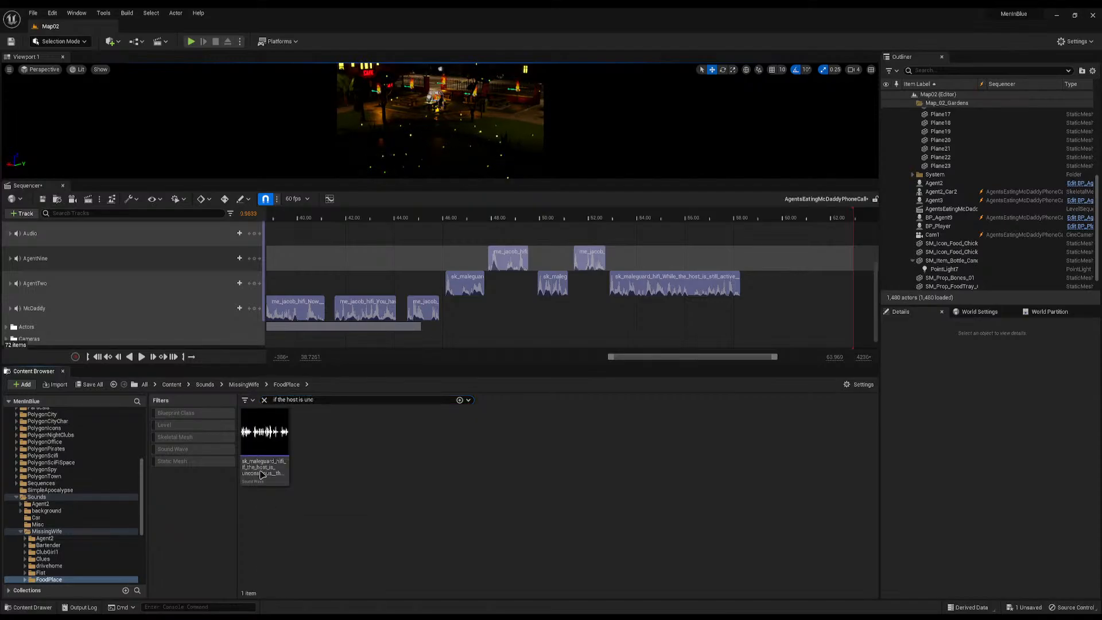
{"action": "left_click_drag", "start_coordinate": [265, 436], "coordinate": [744, 283]}
Search for "oh shit le" and place the me_jacob line on AgentNine just after AgentTwo's "If the host is unconscious" clip
{"action": "right_click_drag", "start_coordinate": [824, 263], "coordinate": [369, 222]}
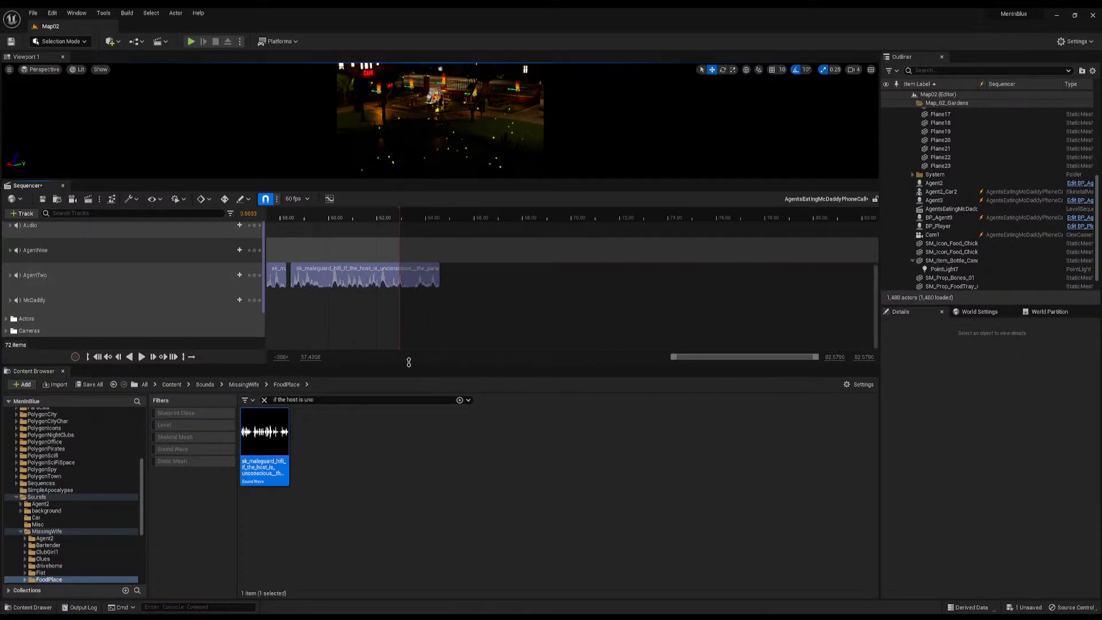
{"action": "left_click", "coordinate": [377, 400]}
{"action": "key", "text": "ctrl+a"}
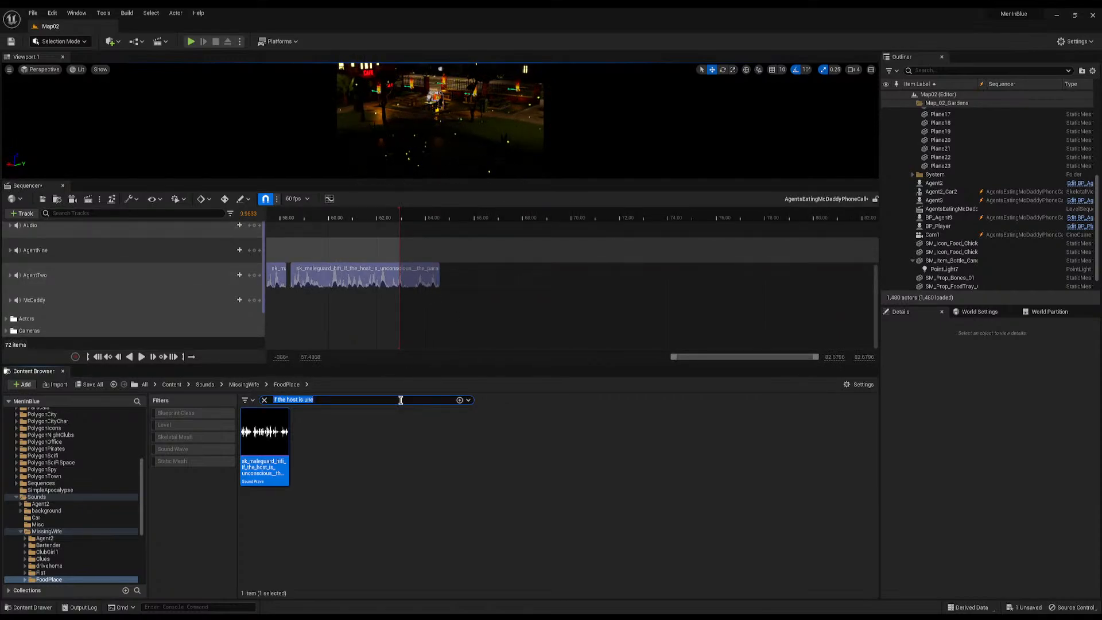
{"action": "type", "text": "oh shit le"}
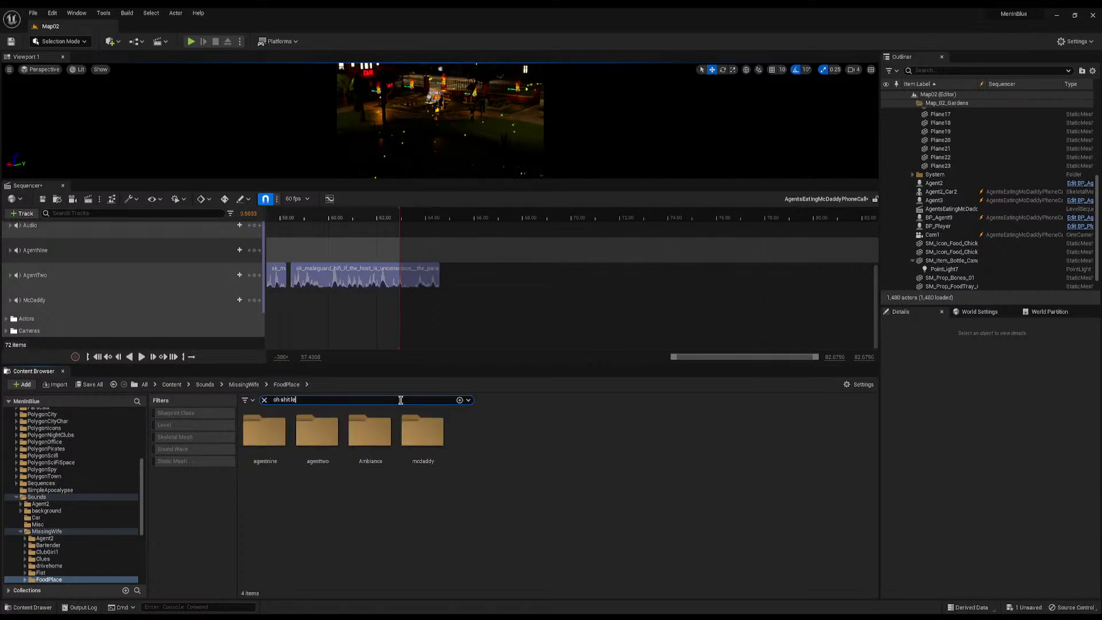
{"action": "left_click", "coordinate": [322, 573]}
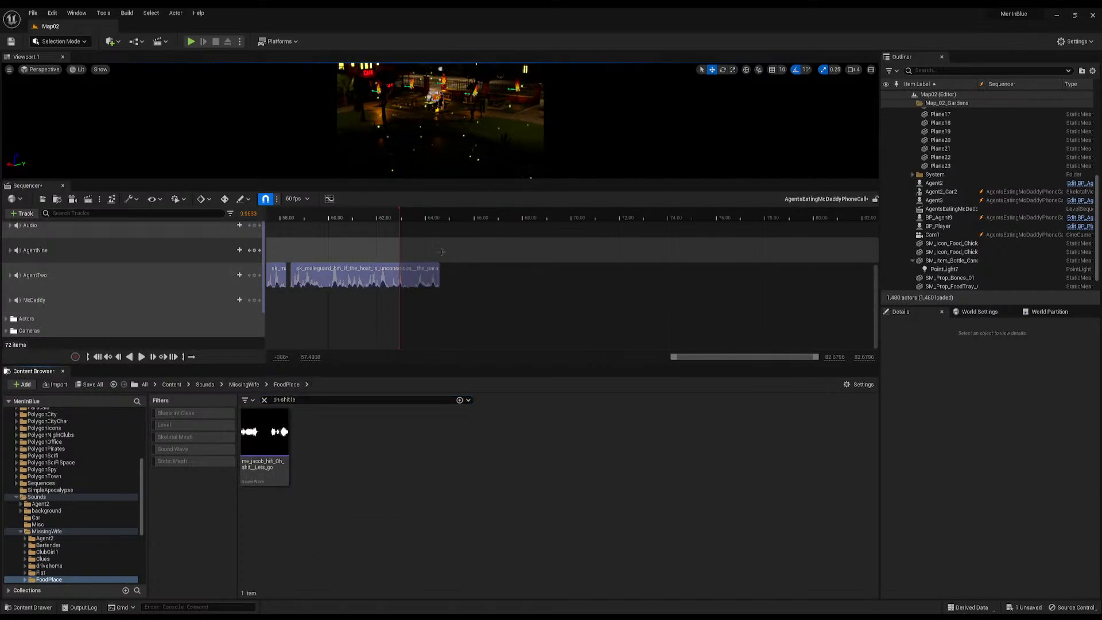
{"action": "left_click_drag", "start_coordinate": [287, 464], "coordinate": [443, 248]}
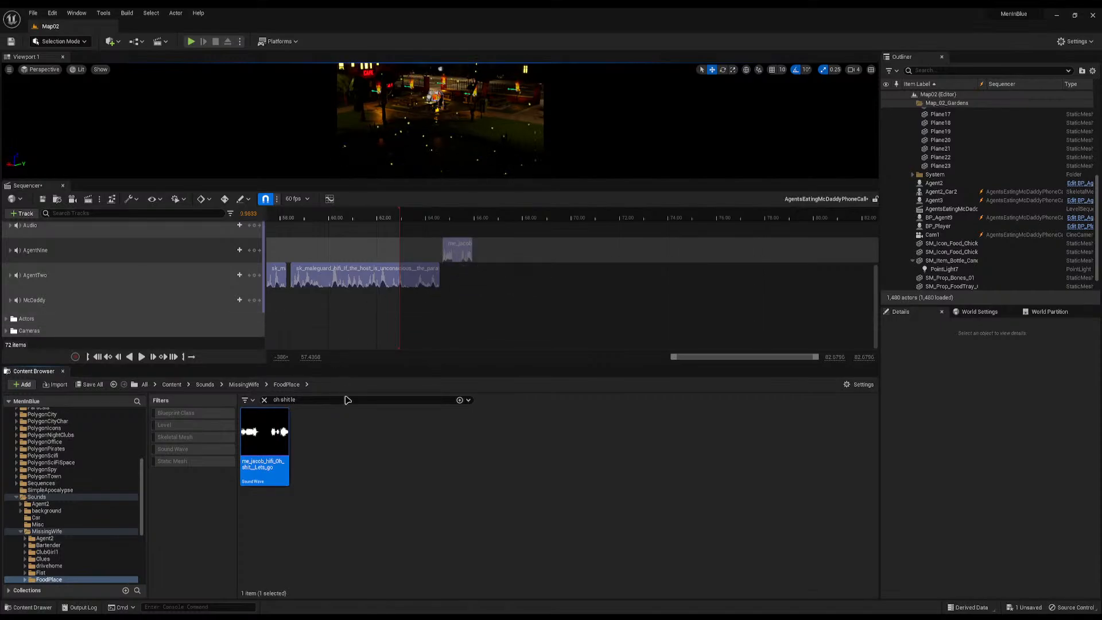
Extend the sequence's playback end past the final AgentNine clip to about 66.5 seconds and save the sequence
{"action": "left_click", "coordinate": [346, 399]}
{"action": "left_click", "coordinate": [480, 486]}
{"action": "left_click_drag", "start_coordinate": [459, 221], "coordinate": [473, 217]}
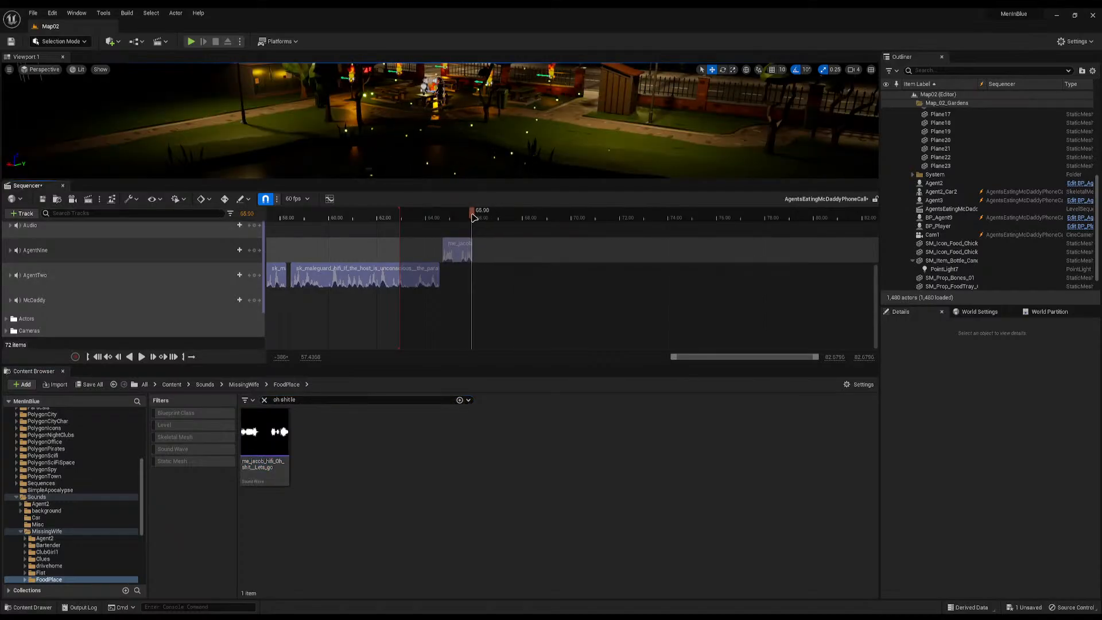
{"action": "left_click", "coordinate": [407, 216]}
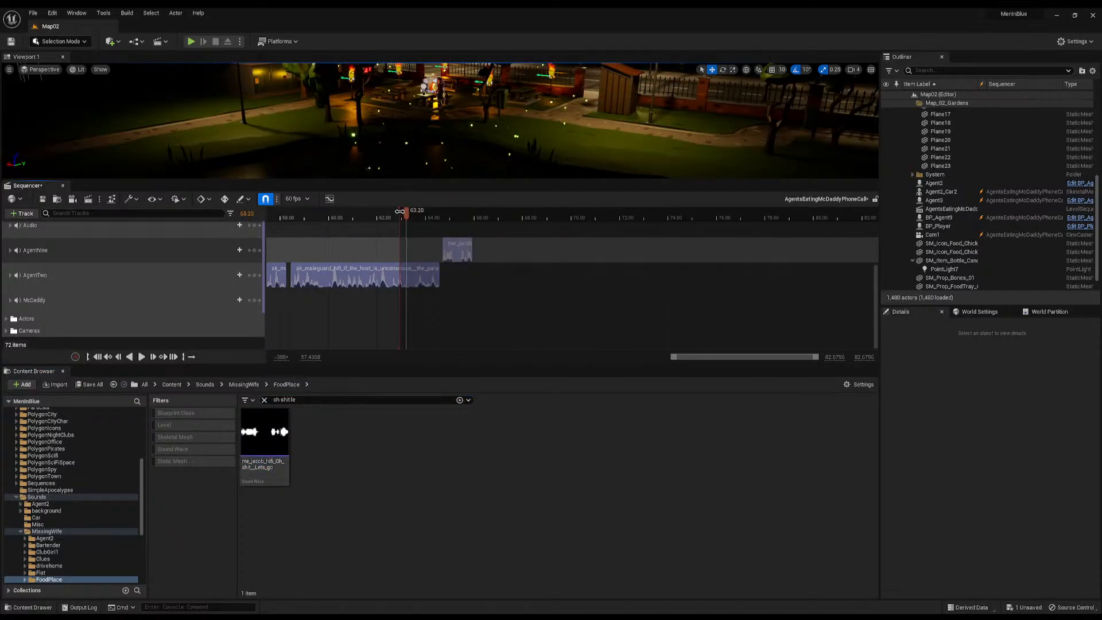
{"action": "left_click_drag", "start_coordinate": [399, 211], "coordinate": [494, 218]}
{"action": "key", "text": "ctrl+s"}
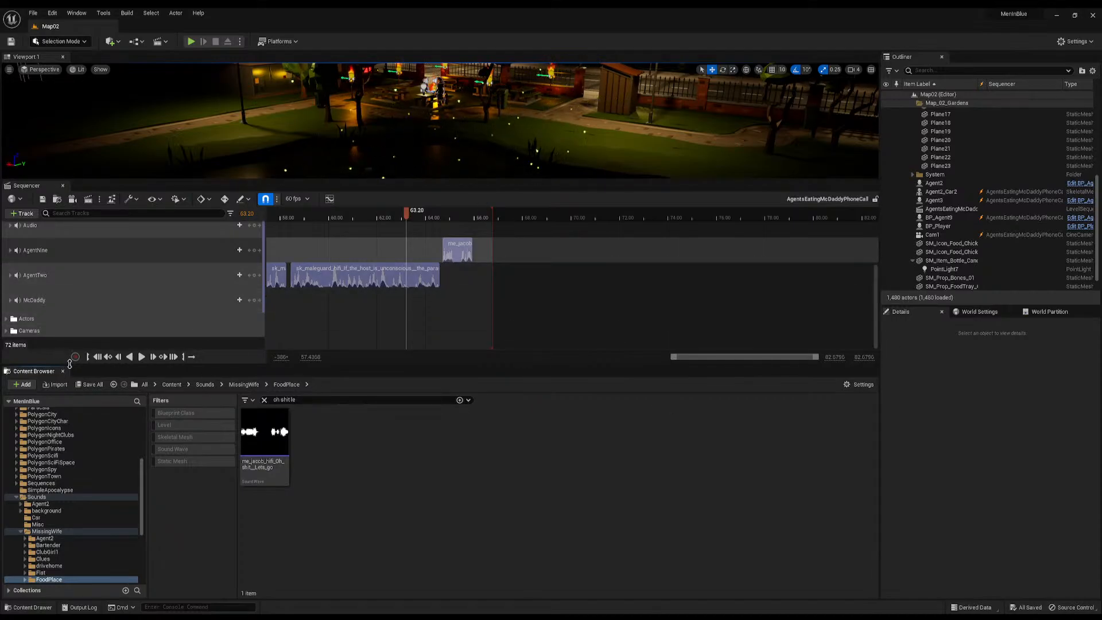
Close the Content Browser and bring the viewport camera in close to the agents' picnic table outside the cafe
{"action": "left_click", "coordinate": [63, 371]}
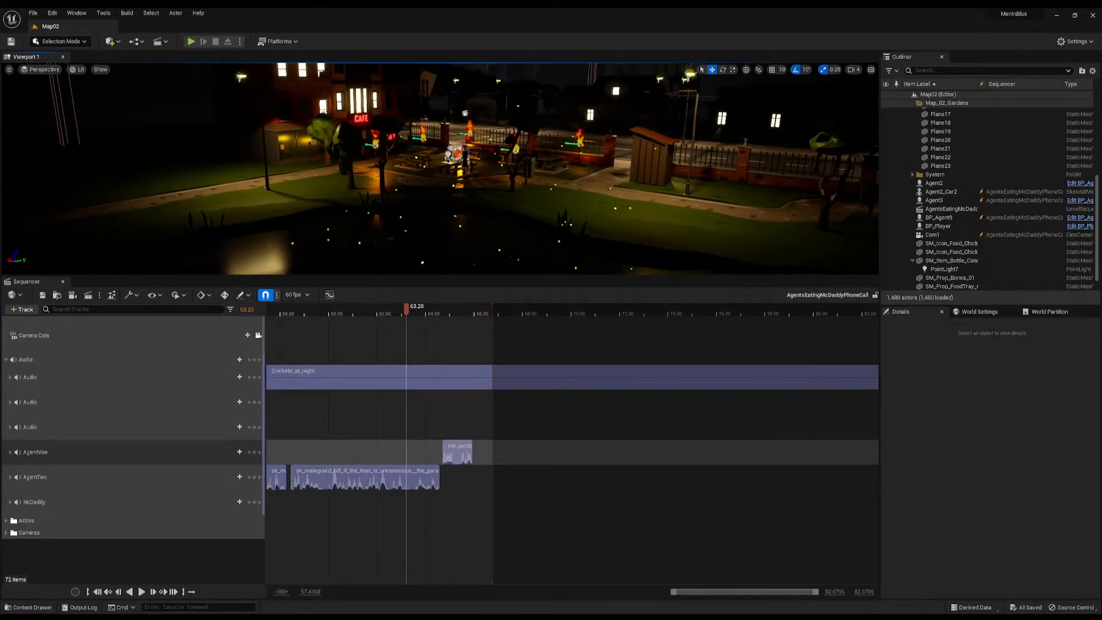
{"action": "key", "text": "w"}
{"action": "right_click_drag", "start_coordinate": [440, 168], "coordinate": [488, 173]}
{"action": "key", "text": "s"}
{"action": "key", "text": "w"}
{"action": "key", "text": "s"}
{"action": "key", "text": "w"}
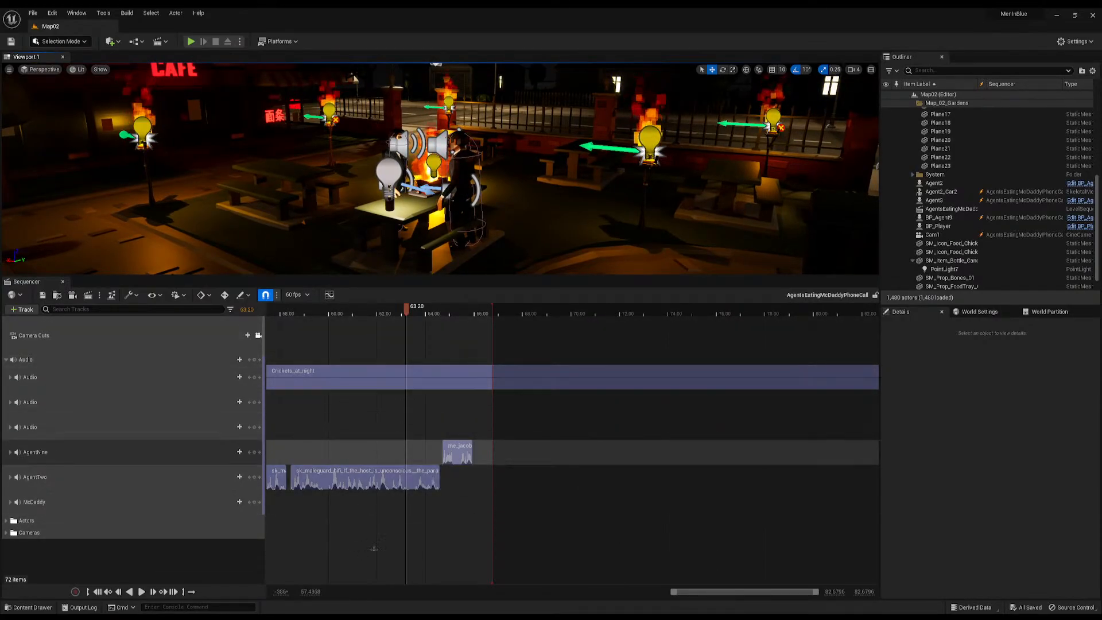
Return the timeline to the start of the sequence, collapse the Audio tracks and expand the Actors folder
{"action": "right_click_drag", "start_coordinate": [373, 533], "coordinate": [1070, 515]}
{"action": "right_click_drag", "start_coordinate": [321, 516], "coordinate": [861, 533]}
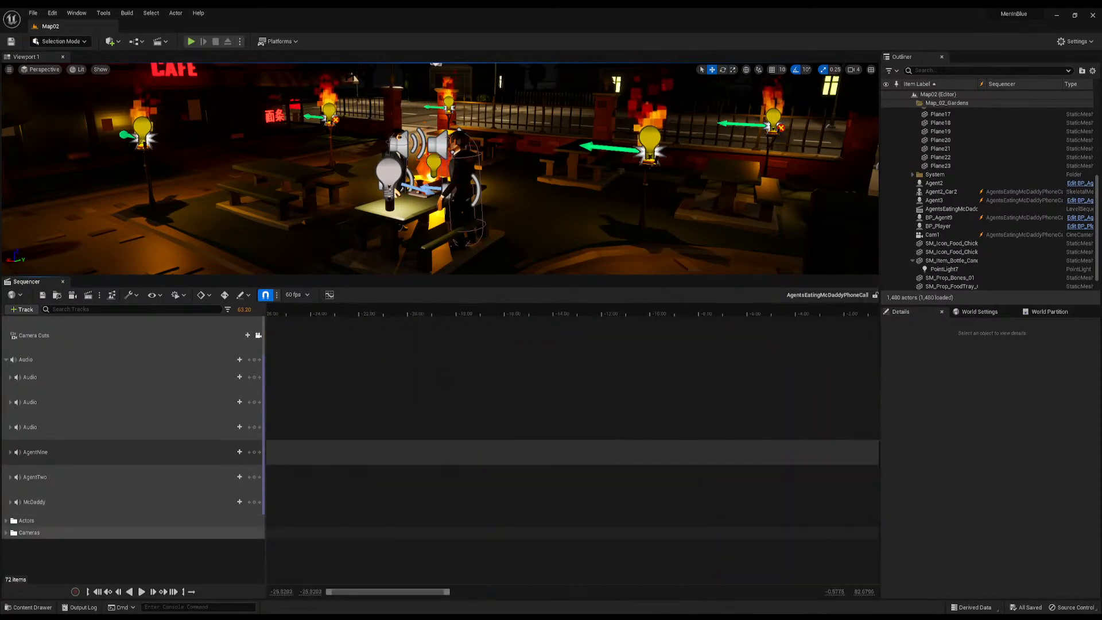
{"action": "right_click_drag", "start_coordinate": [1099, 533], "coordinate": [880, 545]}
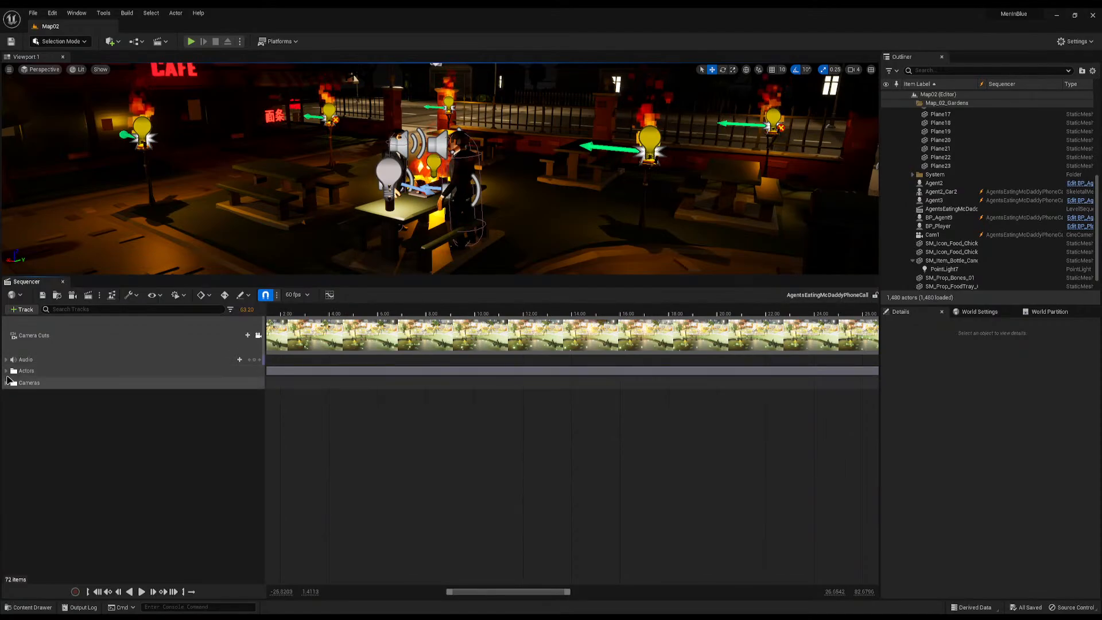
{"action": "left_click", "coordinate": [7, 372]}
{"action": "left_click", "coordinate": [6, 372]}
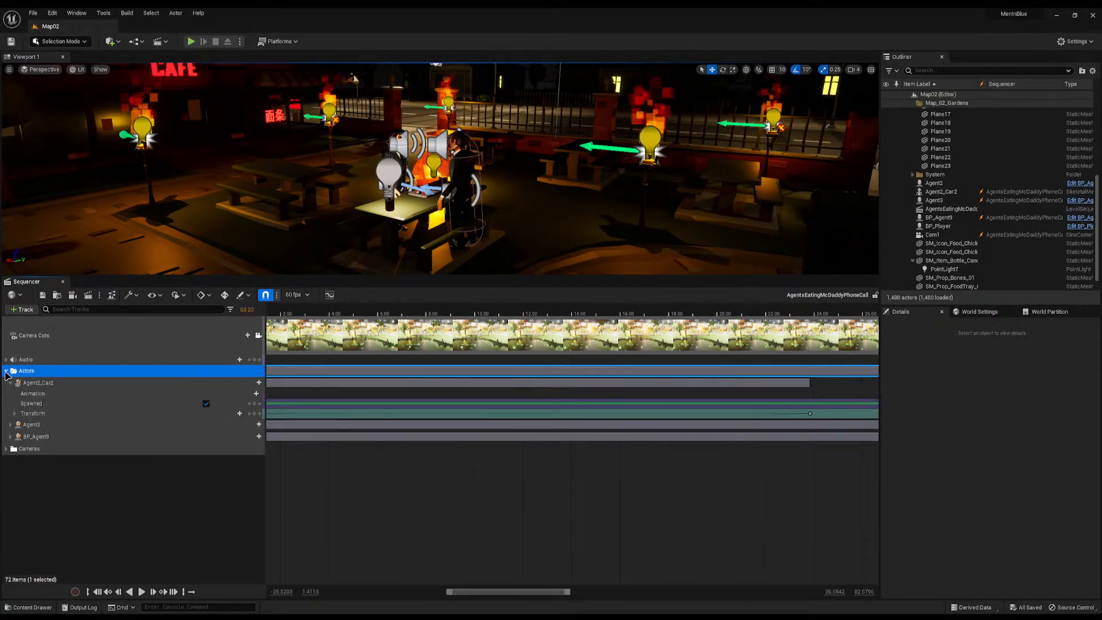
Inspect Agent2_Car2 at the start of the sequence and delete its transform keyframe at 23.83 seconds
{"action": "left_click", "coordinate": [42, 382]}
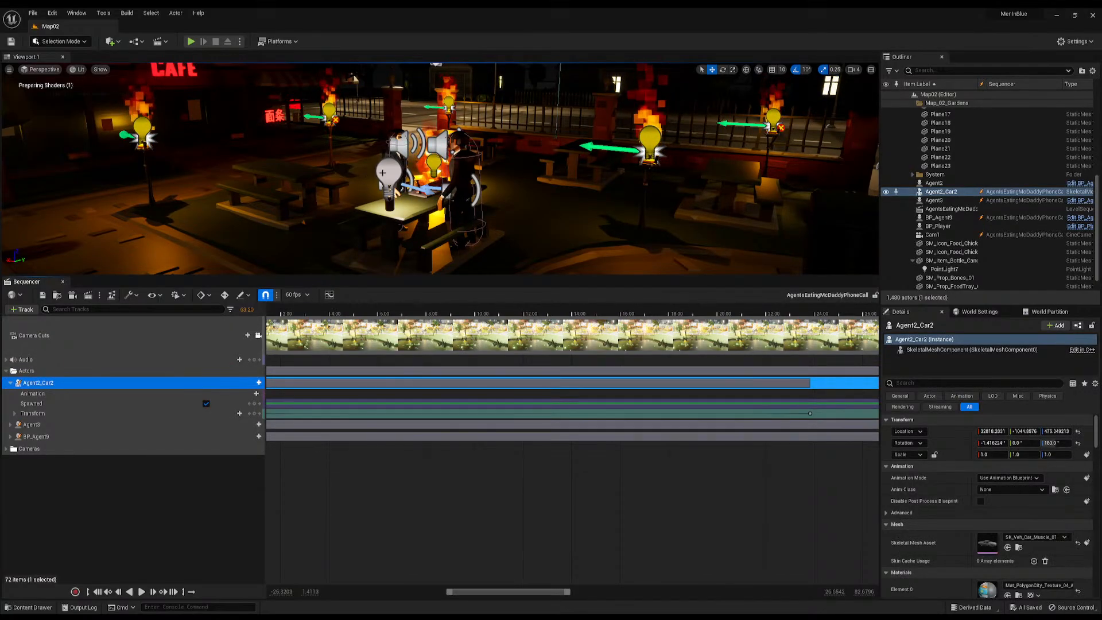
{"action": "key", "text": "f"}
{"action": "right_click_drag", "start_coordinate": [440, 169], "coordinate": [367, 161]}
{"action": "right_click_drag", "start_coordinate": [320, 423], "coordinate": [524, 450]}
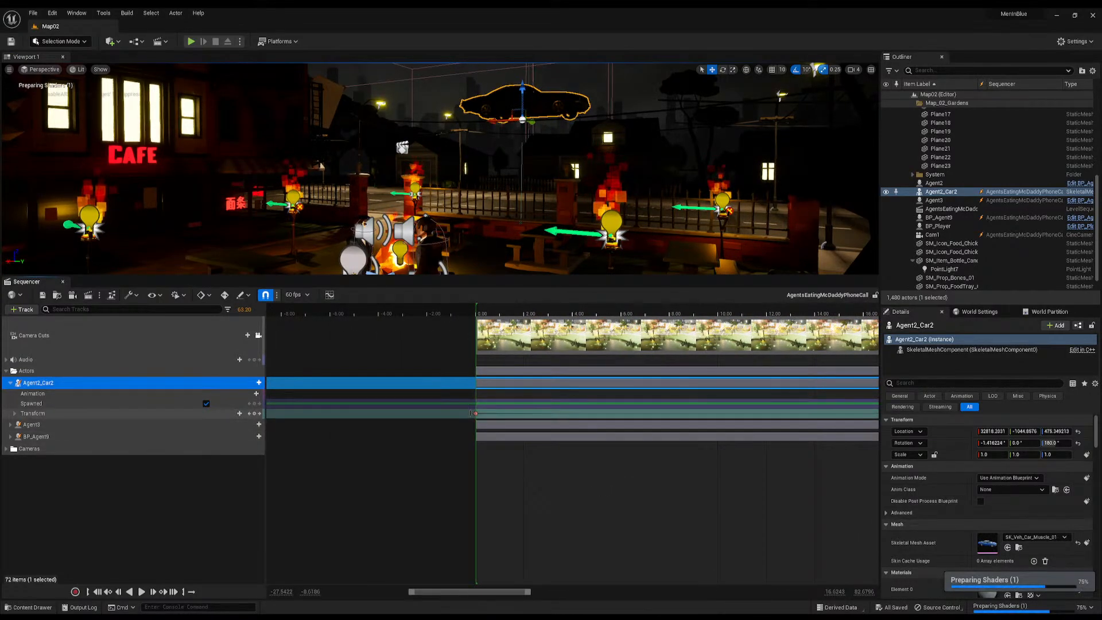
{"action": "left_click", "coordinate": [475, 414]}
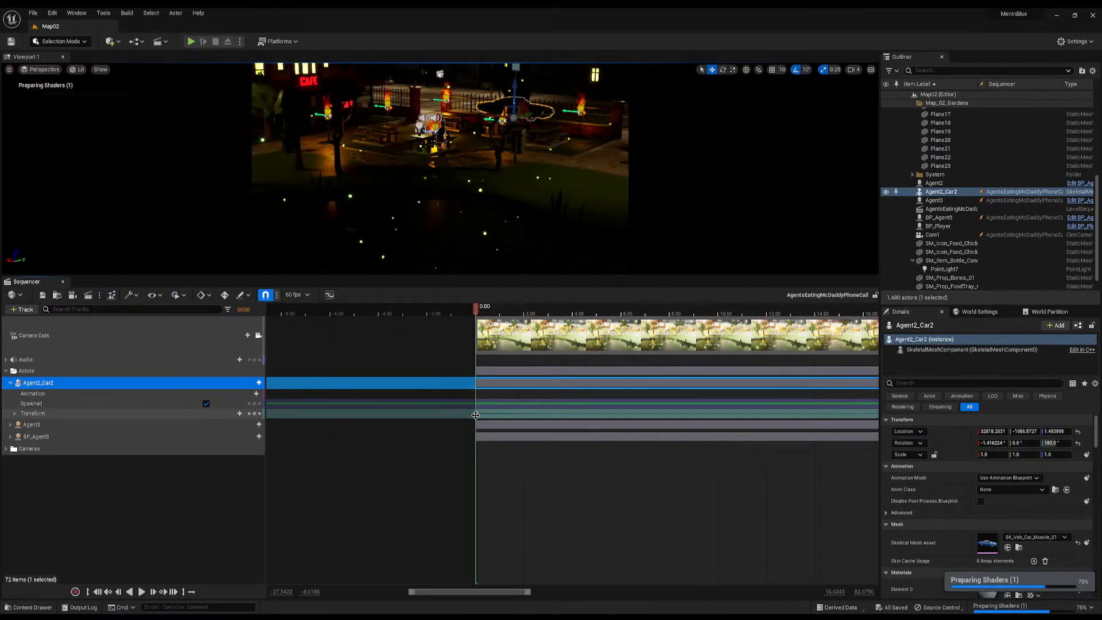
{"action": "left_click_drag", "start_coordinate": [476, 307], "coordinate": [765, 305]}
{"action": "right_click_drag", "start_coordinate": [705, 404], "coordinate": [222, 374]}
{"action": "left_click", "coordinate": [546, 413]}
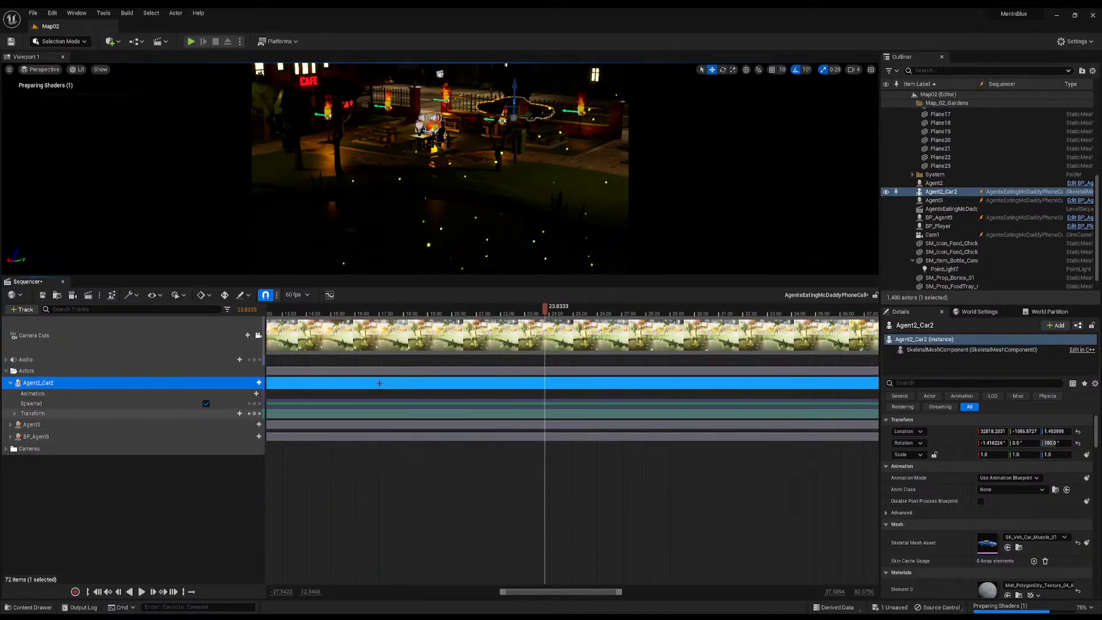
{"action": "key", "text": "Delete"}
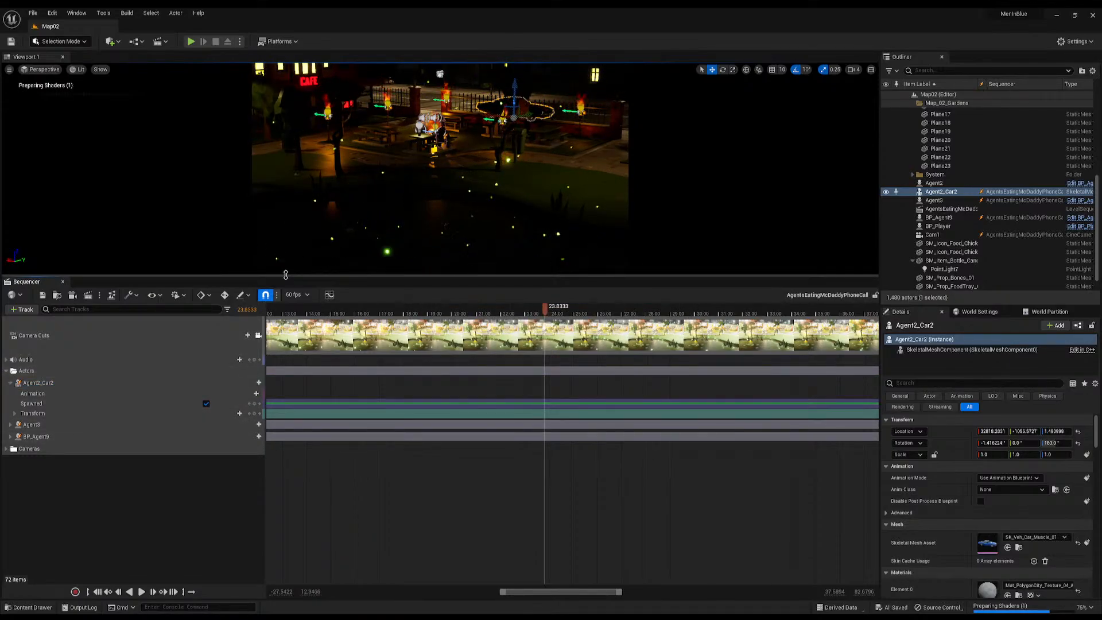
Enlarge the viewport above the Sequencer and switch it to game view to hide the editor icons
{"action": "left_click_drag", "start_coordinate": [285, 275], "coordinate": [296, 407]}
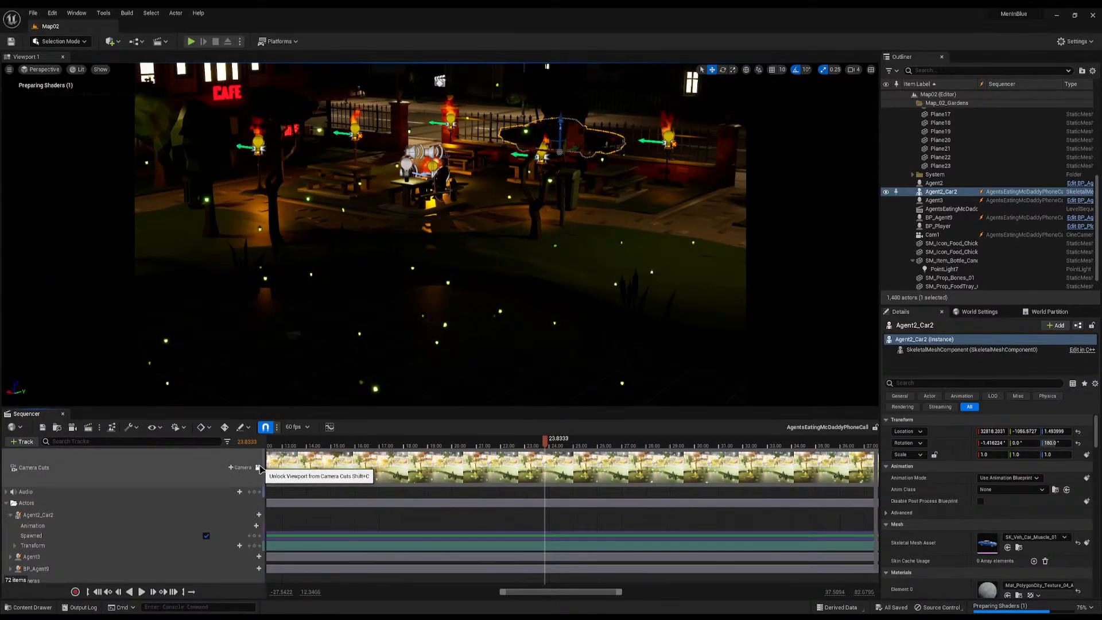
{"action": "key", "text": "g"}
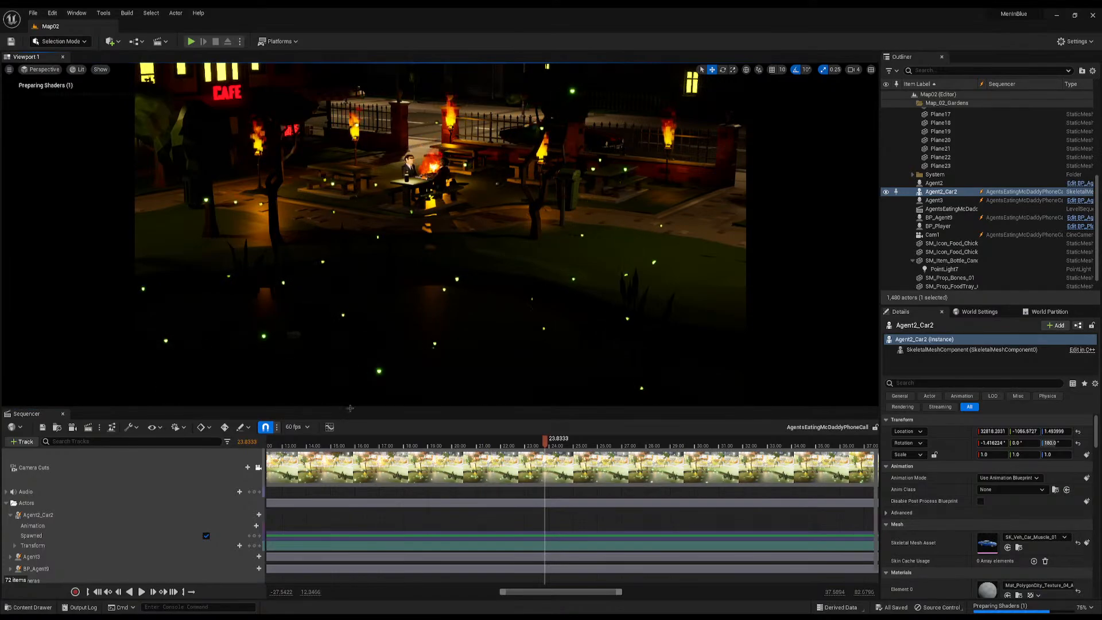
Preview the sequence by playing it from near its start, then stop and return the playhead to about 2.3 seconds
{"action": "scroll", "coordinate": [361, 444], "scroll_direction": "down", "scroll_amount": 6}
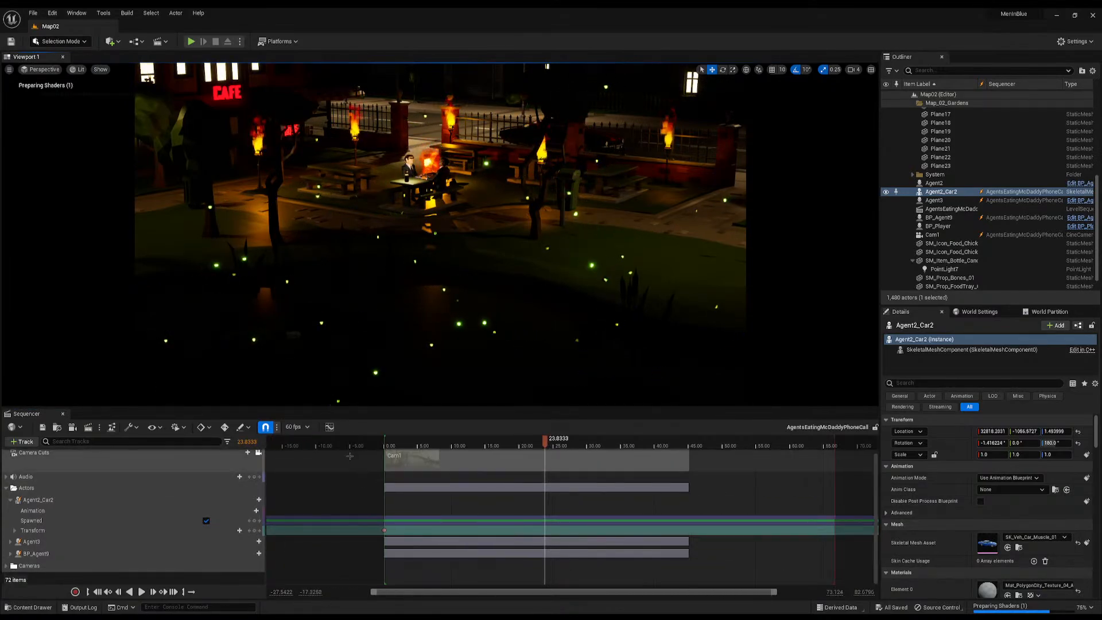
{"action": "left_click", "coordinate": [388, 445]}
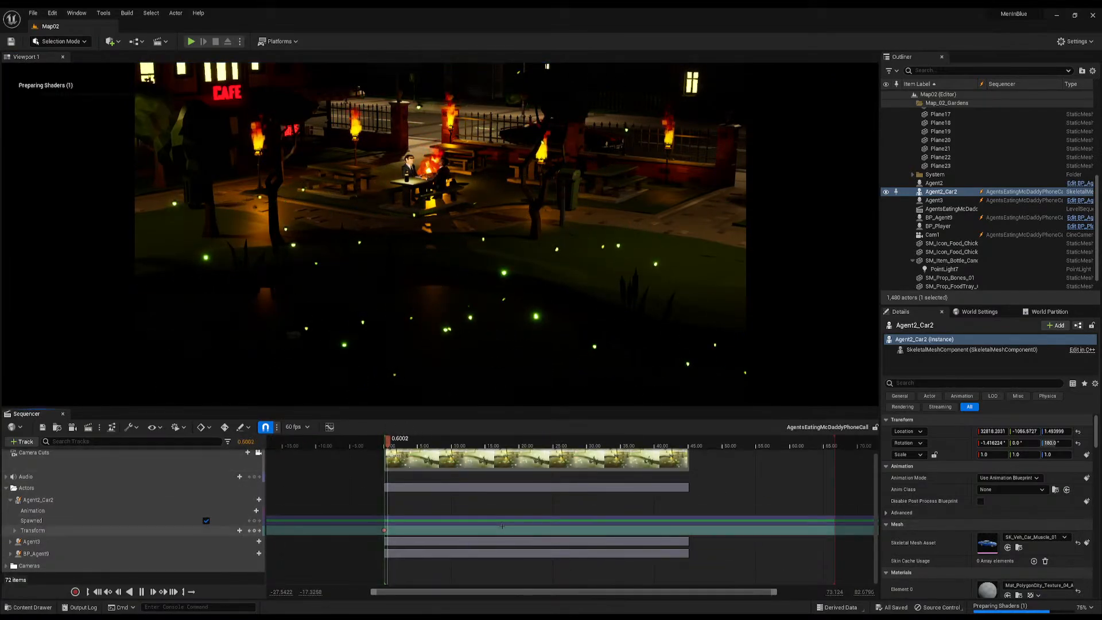
{"action": "key", "text": "space"}
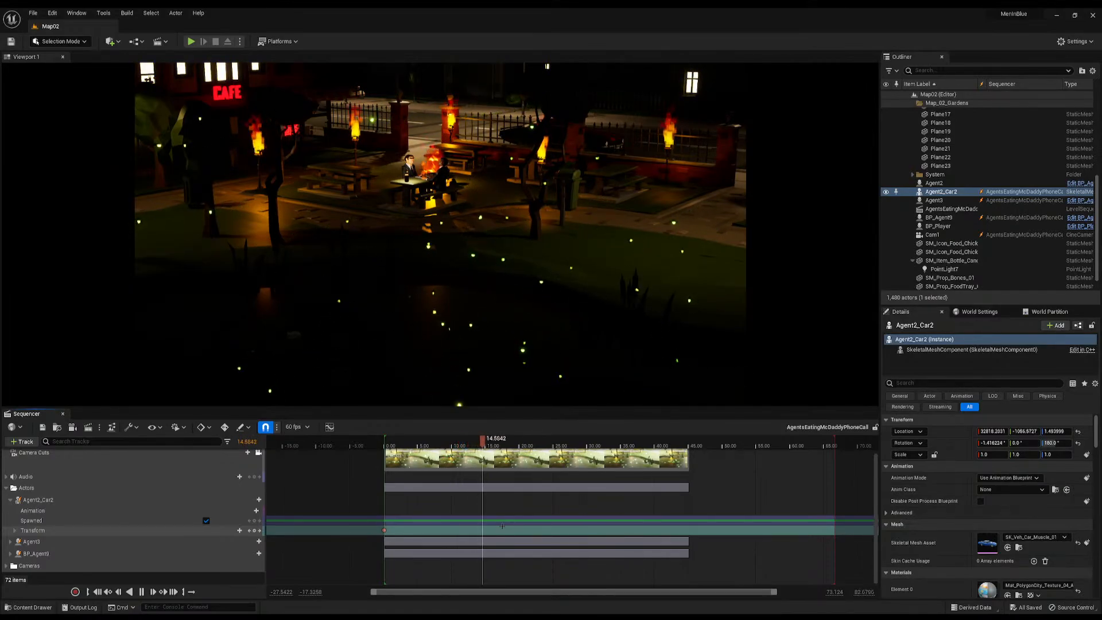
{"action": "key", "text": "space"}
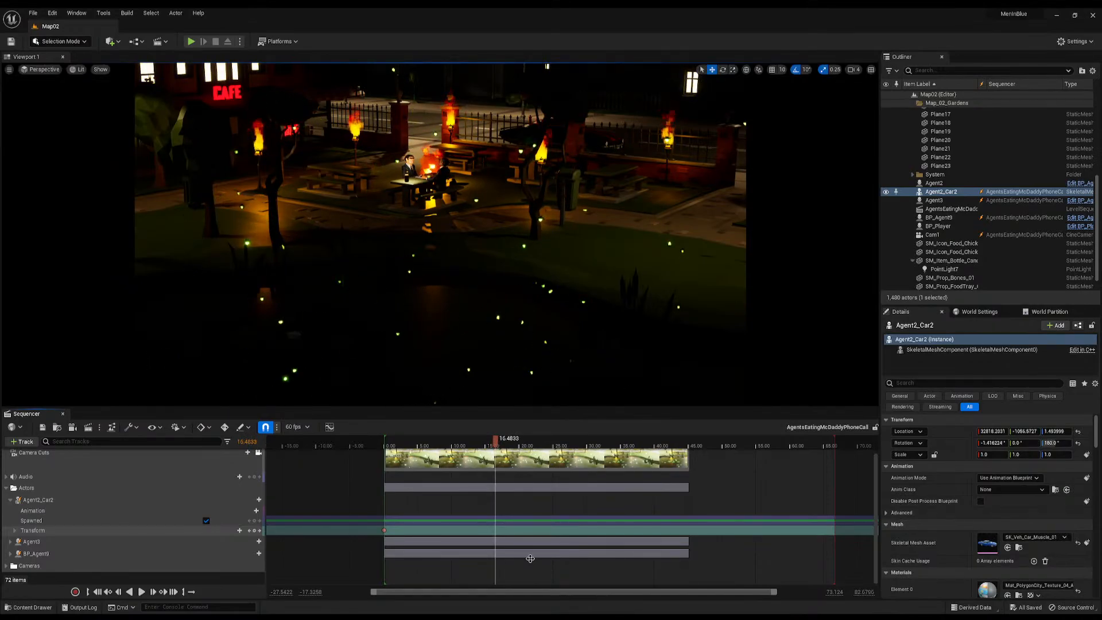
{"action": "left_click_drag", "start_coordinate": [495, 439], "coordinate": [400, 452]}
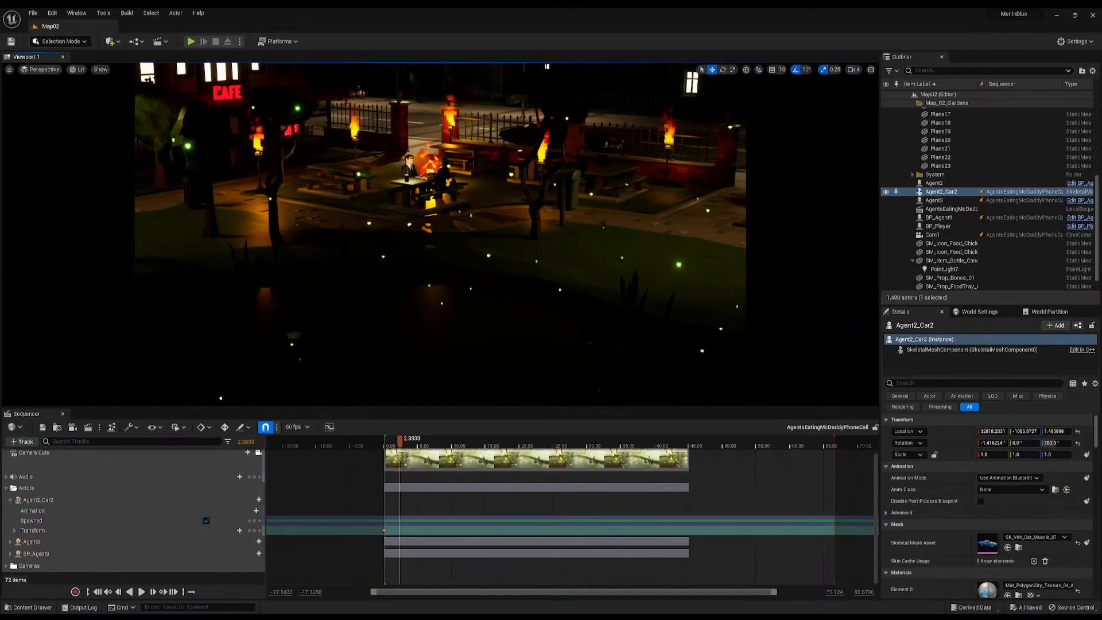
Place the playhead at about 2.63 seconds with nothing selected and enlarge the Sequencer area below the viewport
{"action": "left_click", "coordinate": [499, 167]}
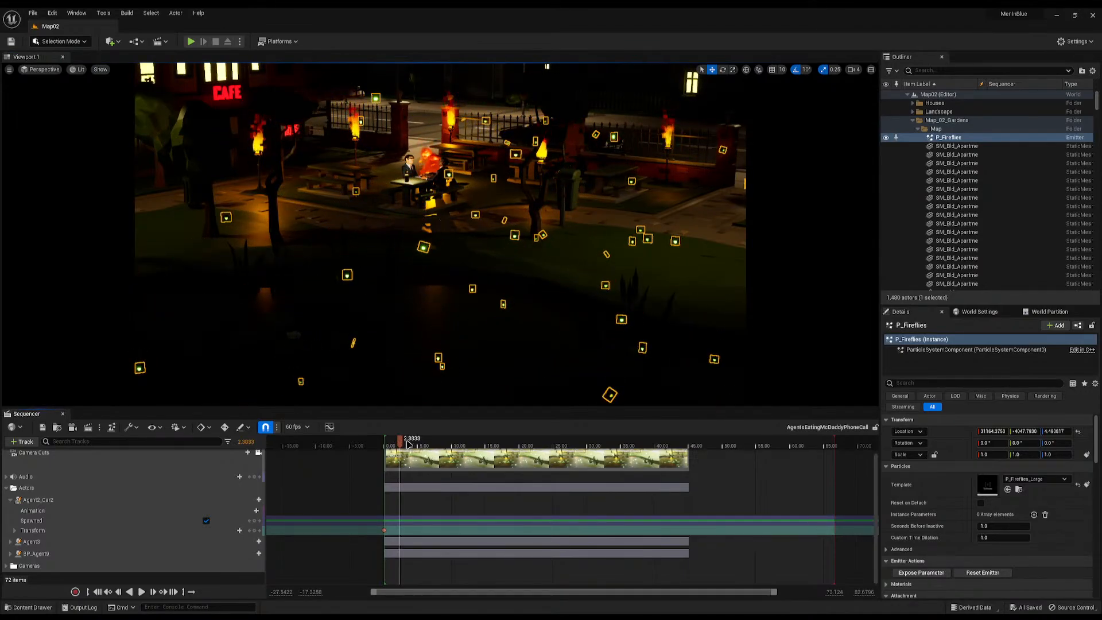
{"action": "mouse_move", "coordinate": [409, 443]}
{"action": "left_mouse_down"}
{"action": "mouse_move", "coordinate": [391, 444]}
{"action": "mouse_move", "coordinate": [413, 445]}
{"action": "mouse_move", "coordinate": [402, 444]}
{"action": "left_mouse_up"}
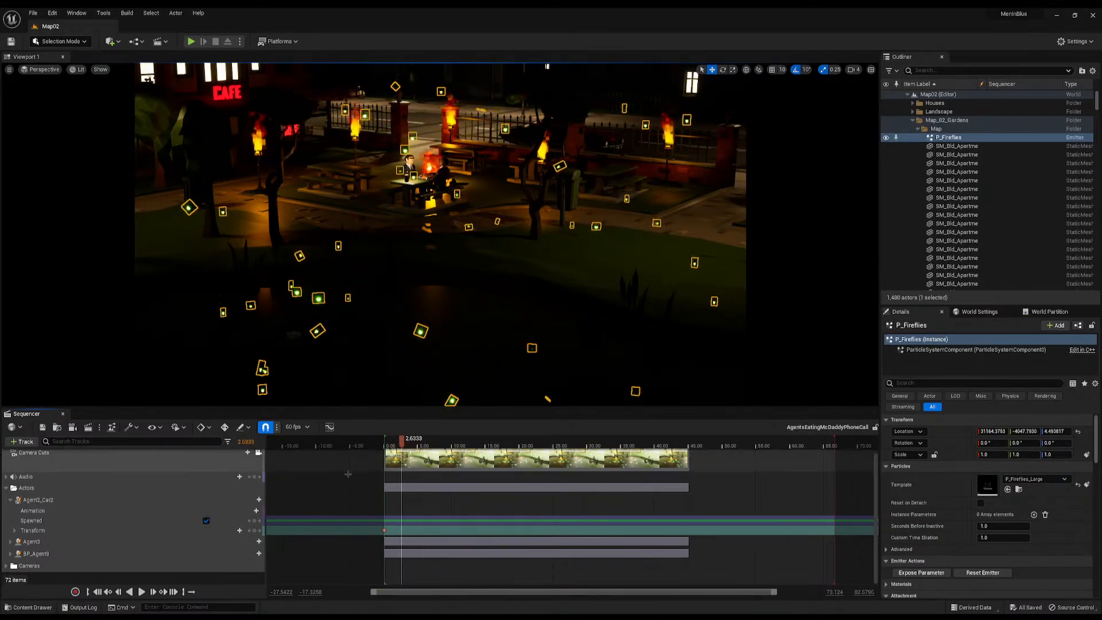
{"action": "left_click", "coordinate": [348, 473]}
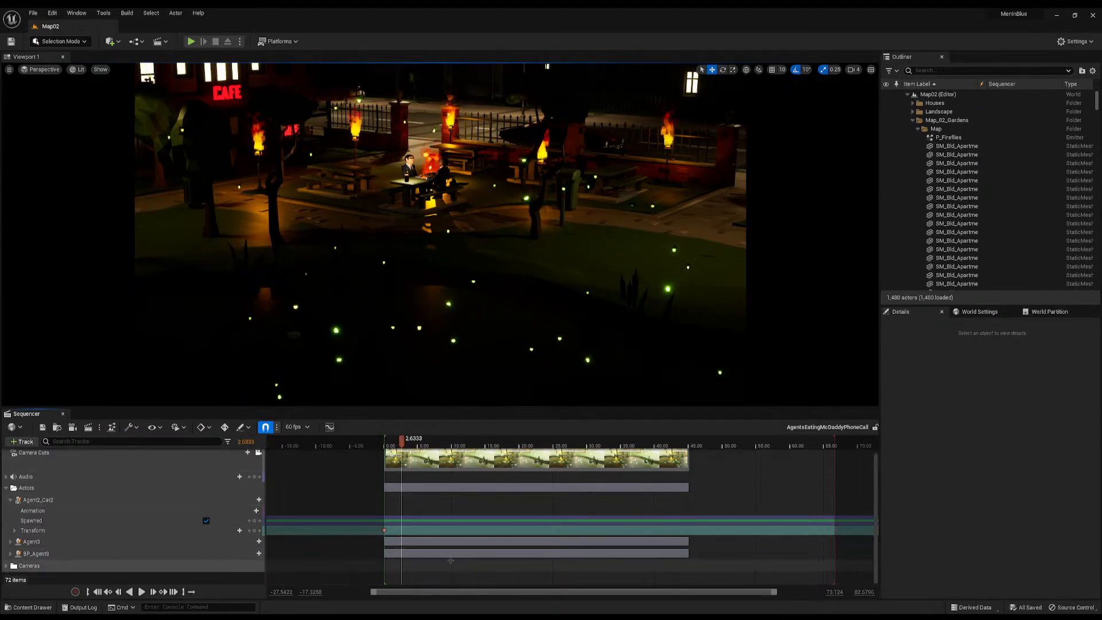
{"action": "scroll", "coordinate": [451, 560], "scroll_direction": "up", "scroll_amount": 10, "text": "ctrl"}
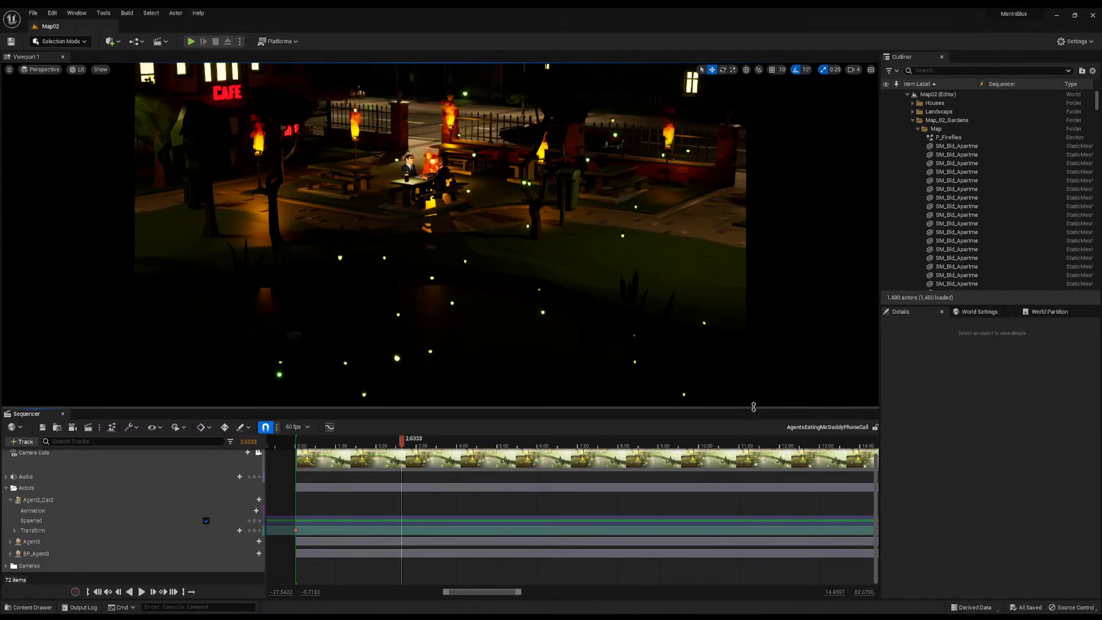
{"action": "left_click_drag", "start_coordinate": [754, 407], "coordinate": [755, 381]}
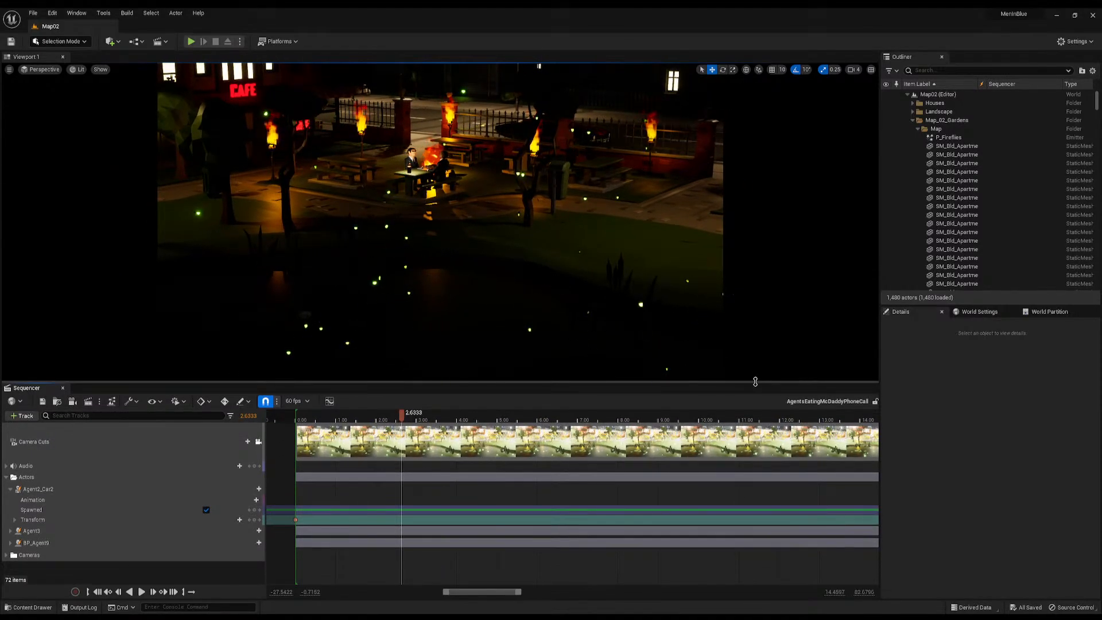
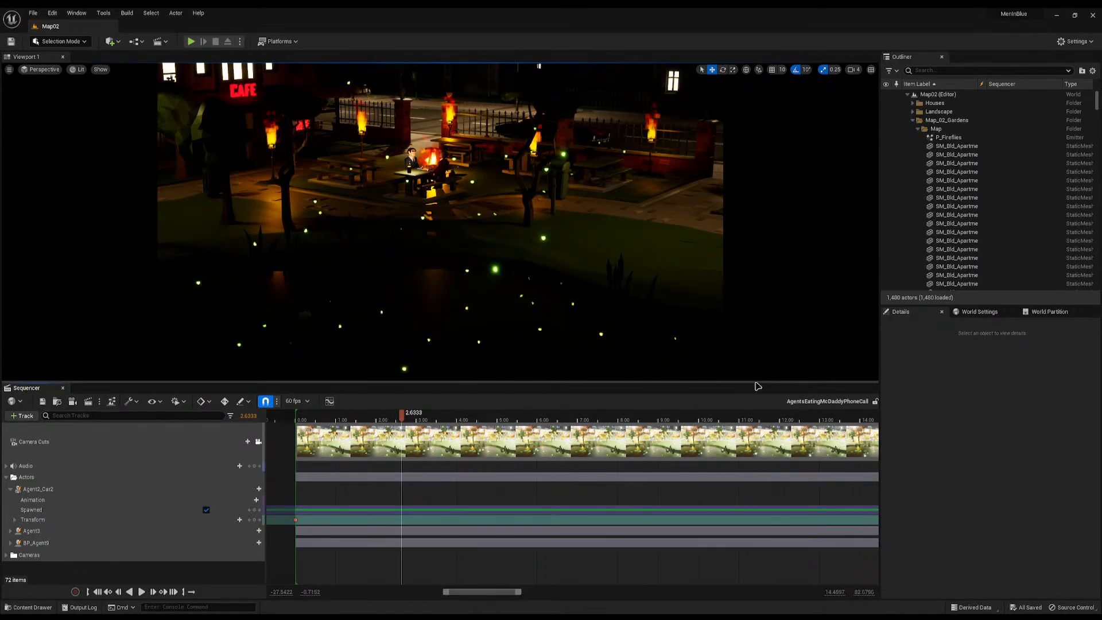
Switch to Saucedacity and permanently discard the recoverable unsaved project from its crash recovery prompt
{"action": "key", "text": "super"}
{"action": "type", "text": "davi"}
{"action": "key", "text": "Return"}
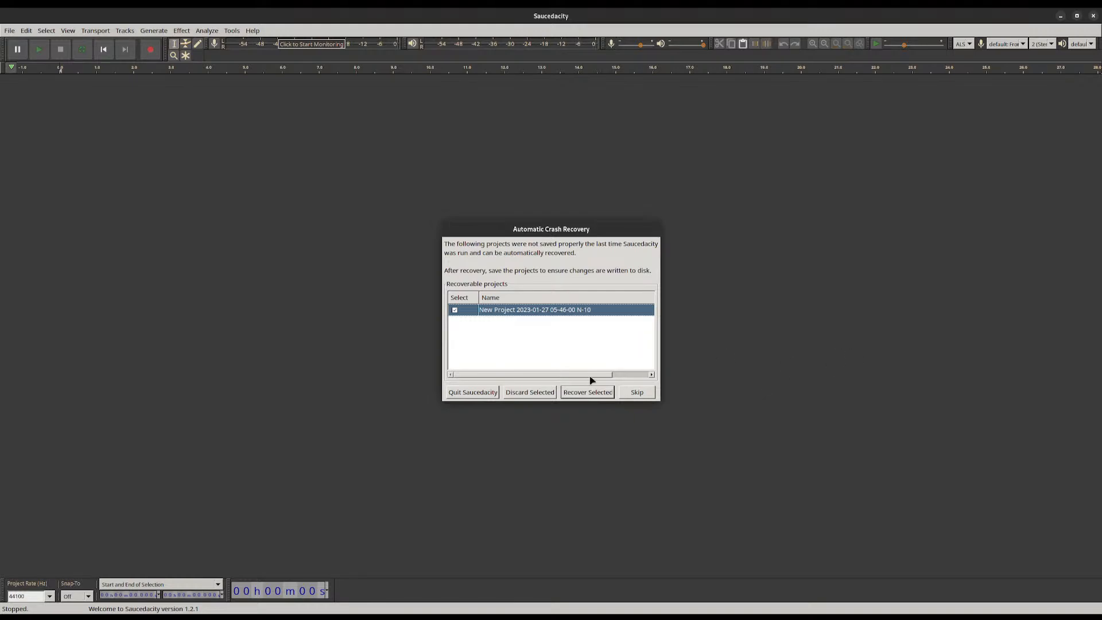
{"action": "left_click", "coordinate": [538, 391]}
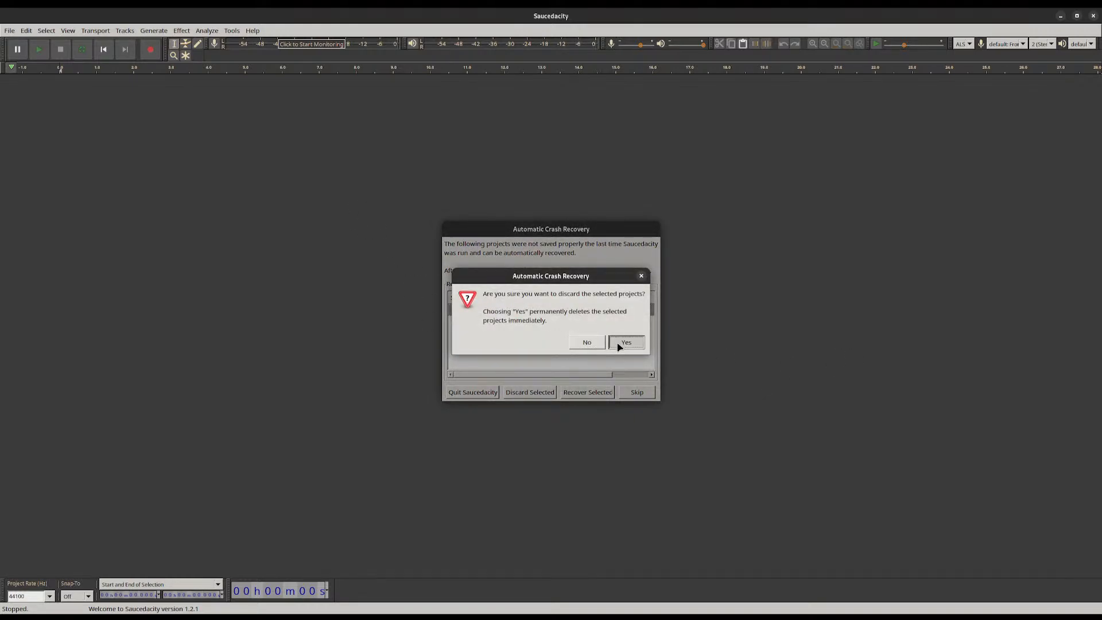
{"action": "left_click", "coordinate": [626, 342]}
{"action": "left_click", "coordinate": [232, 31]}
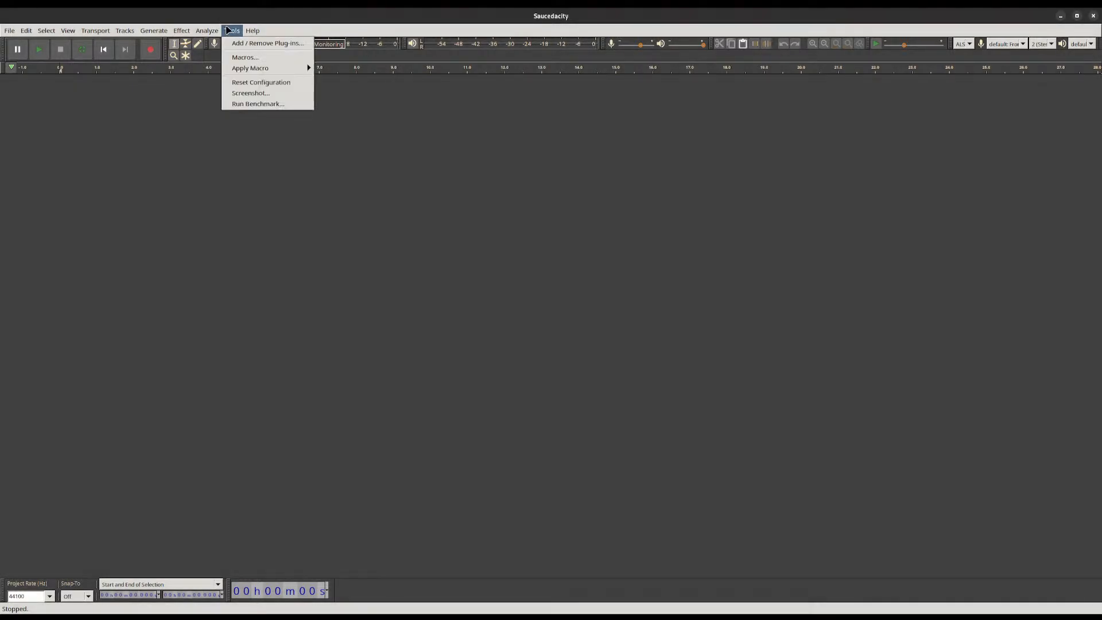
{"action": "left_click", "coordinate": [275, 57]}
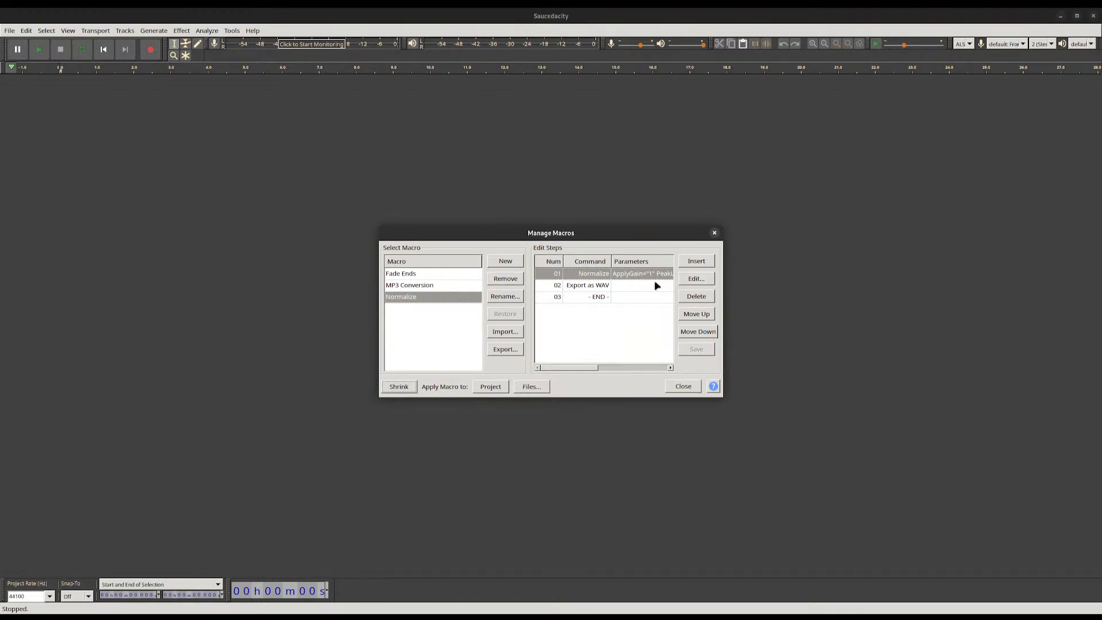
{"action": "left_click", "coordinate": [620, 285]}
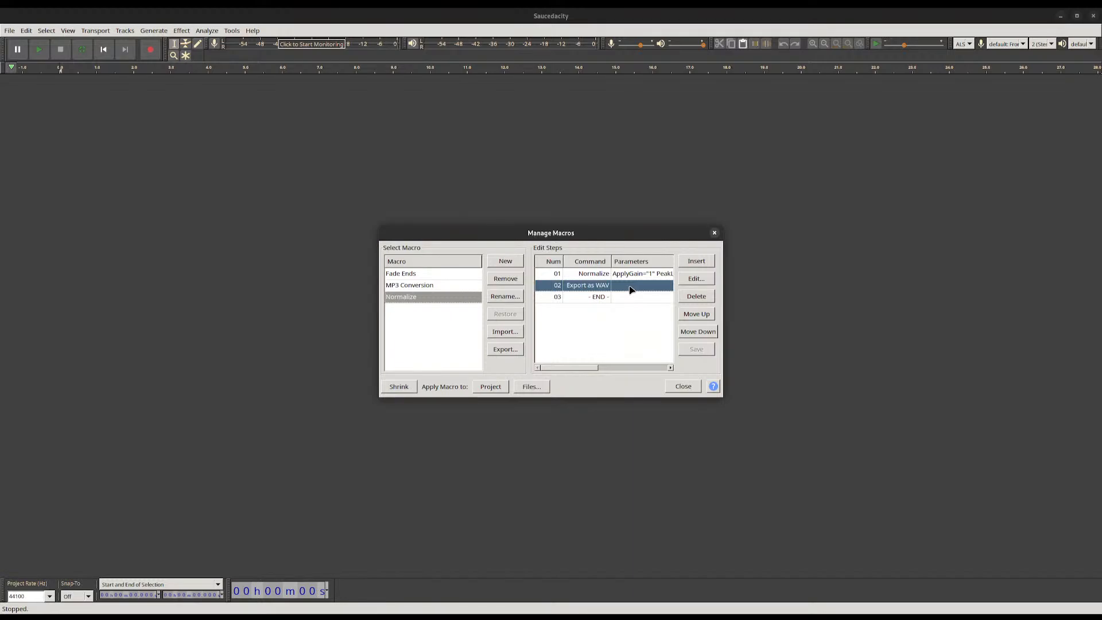
{"action": "left_click", "coordinate": [696, 260]}
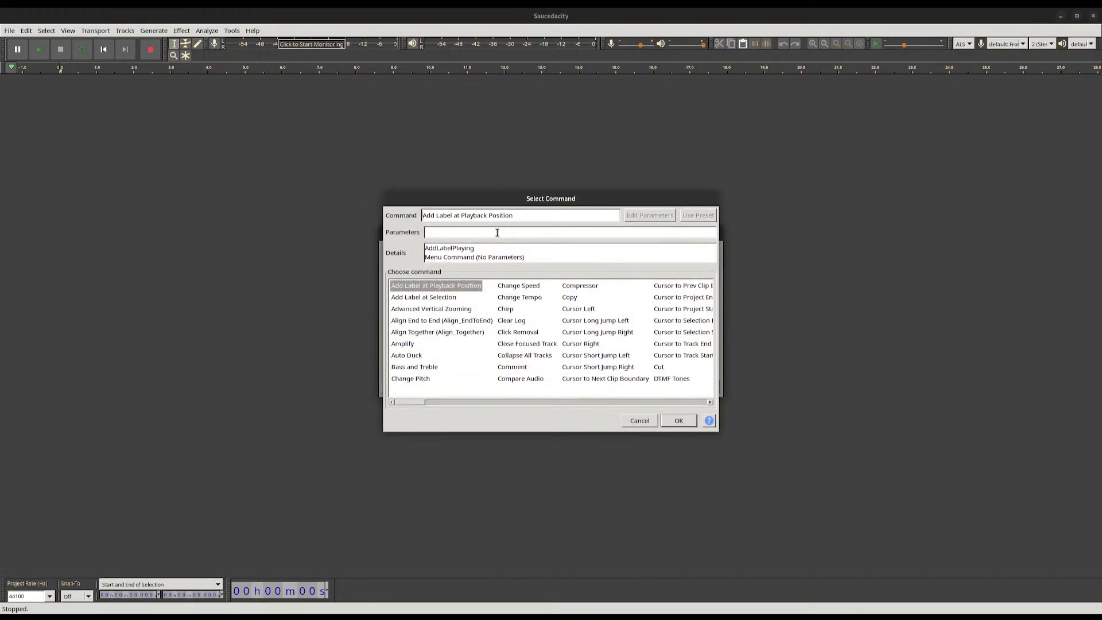
{"action": "left_click", "coordinate": [572, 332]}
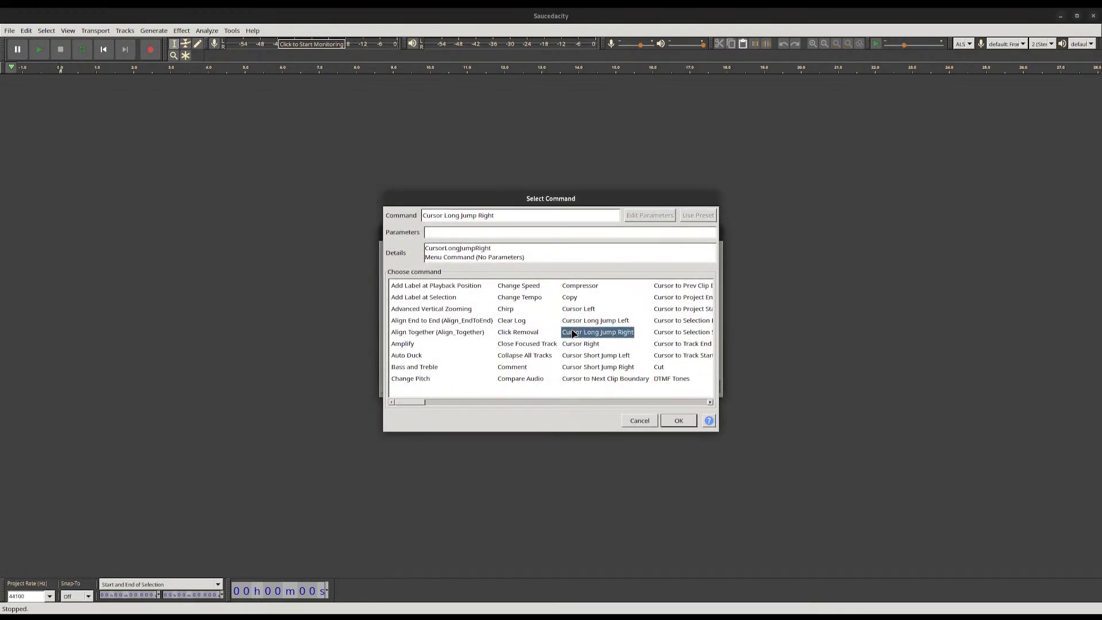
{"action": "key", "text": "s"}
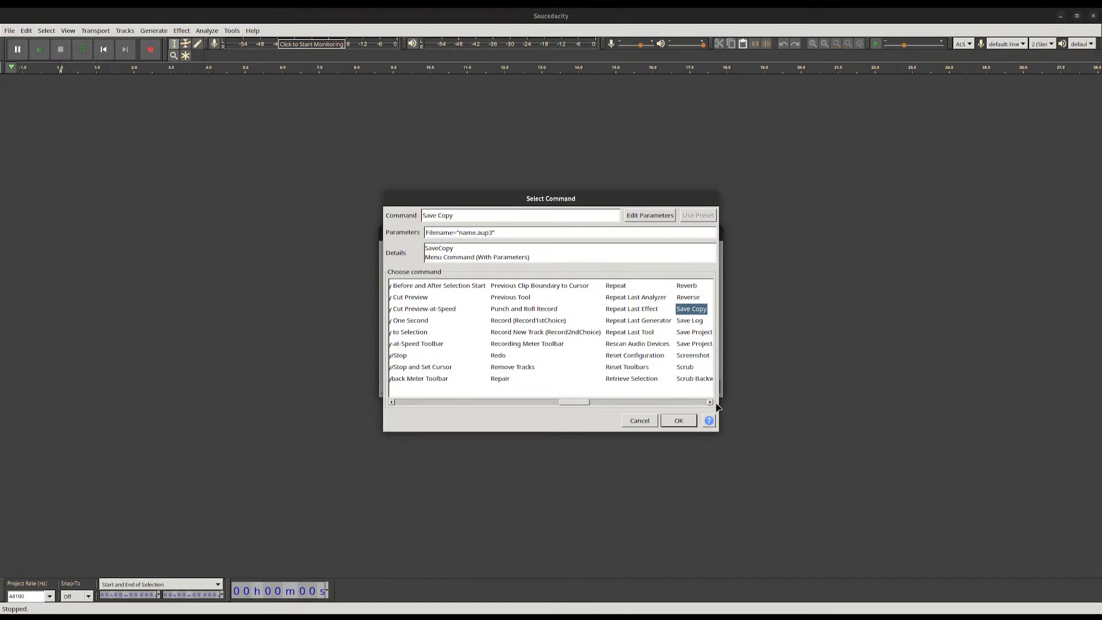
{"action": "key", "text": "g"}
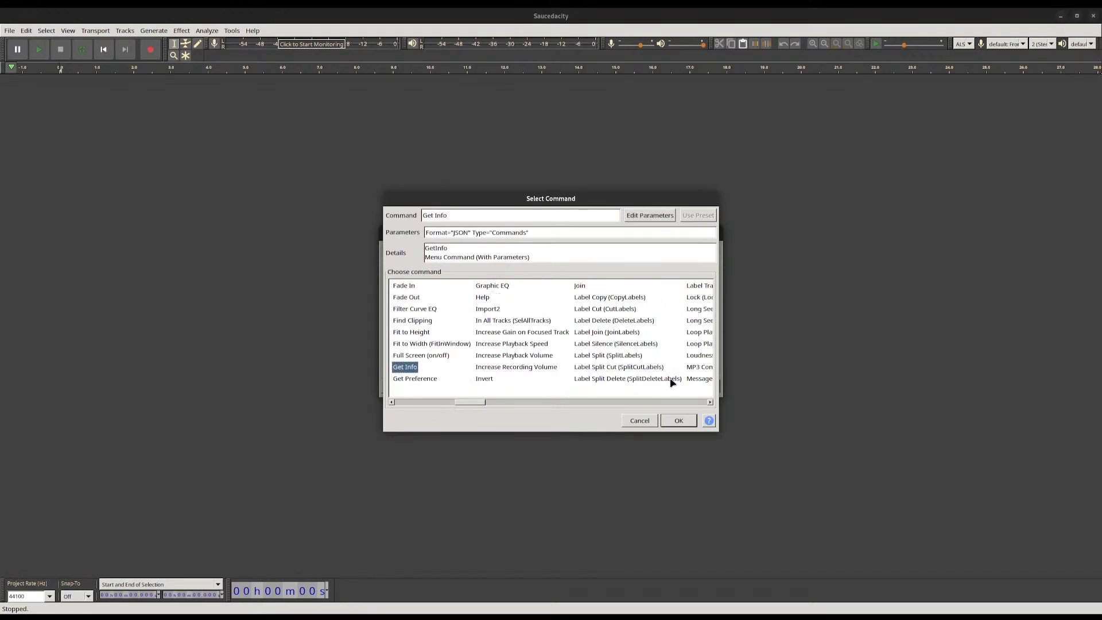
{"action": "left_click", "coordinate": [147, 31]}
{"action": "left_click", "coordinate": [450, 195]}
{"action": "key", "text": "Escape"}
{"action": "key", "text": "Escape"}
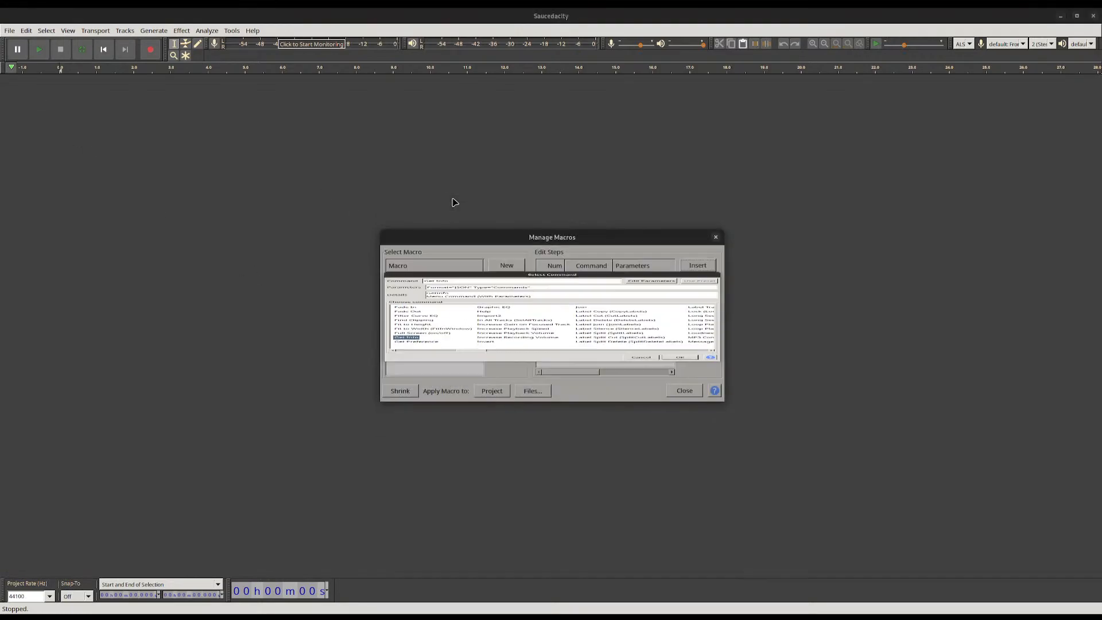
{"action": "left_click", "coordinate": [166, 30]}
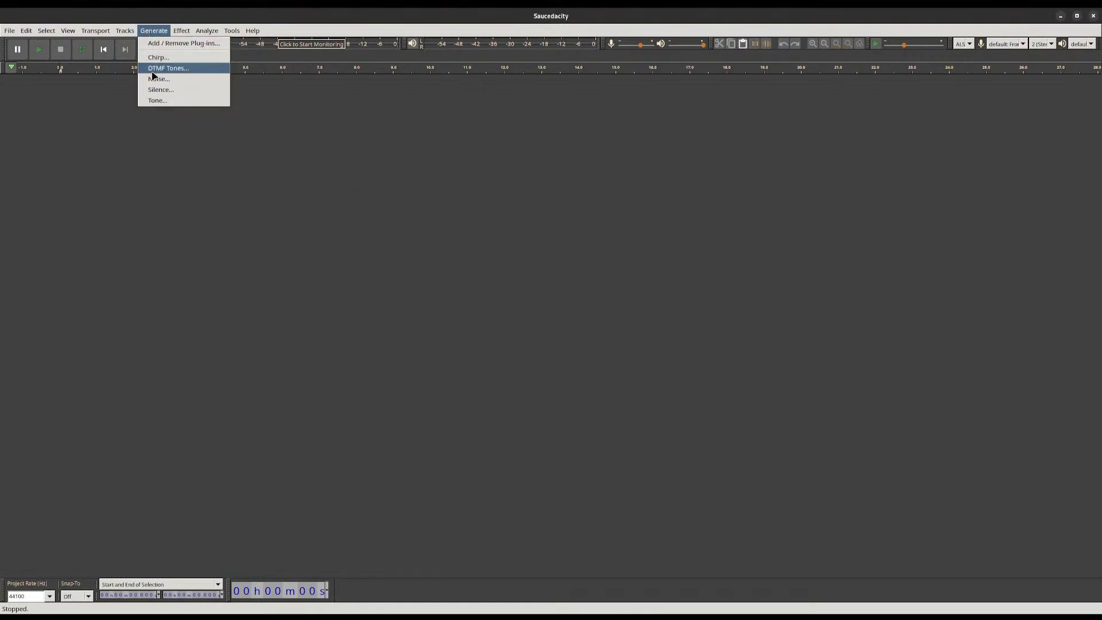
{"action": "left_click", "coordinate": [190, 190]}
Open the Normalize macro and start inserting a new command before its Export as WAV step
{"action": "left_click", "coordinate": [231, 31]}
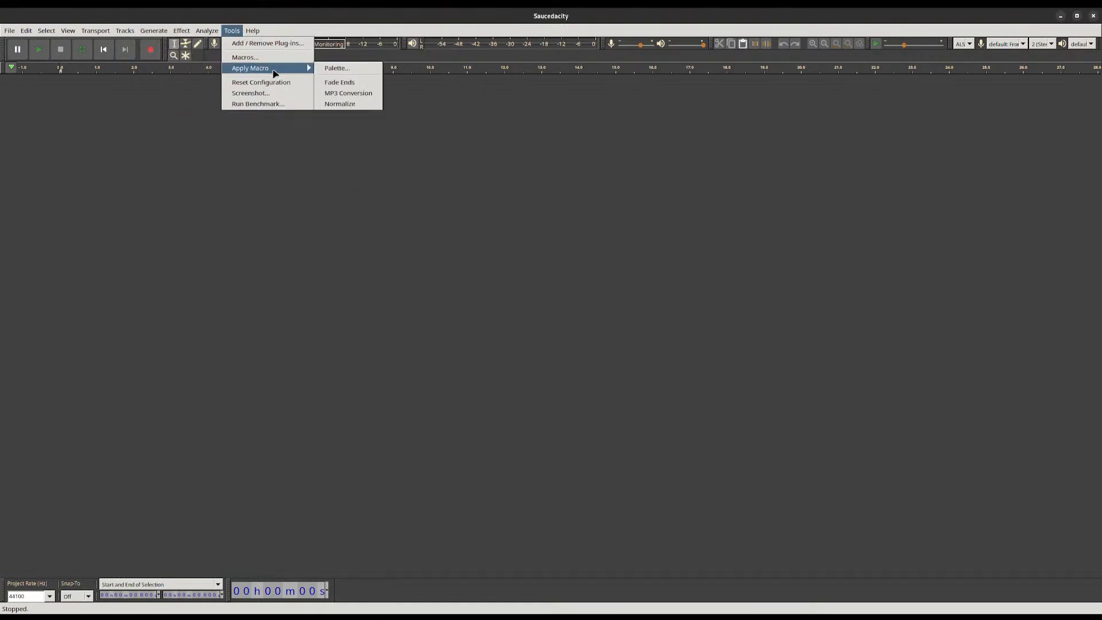
{"action": "left_click", "coordinate": [241, 56]}
{"action": "left_click", "coordinate": [577, 271]}
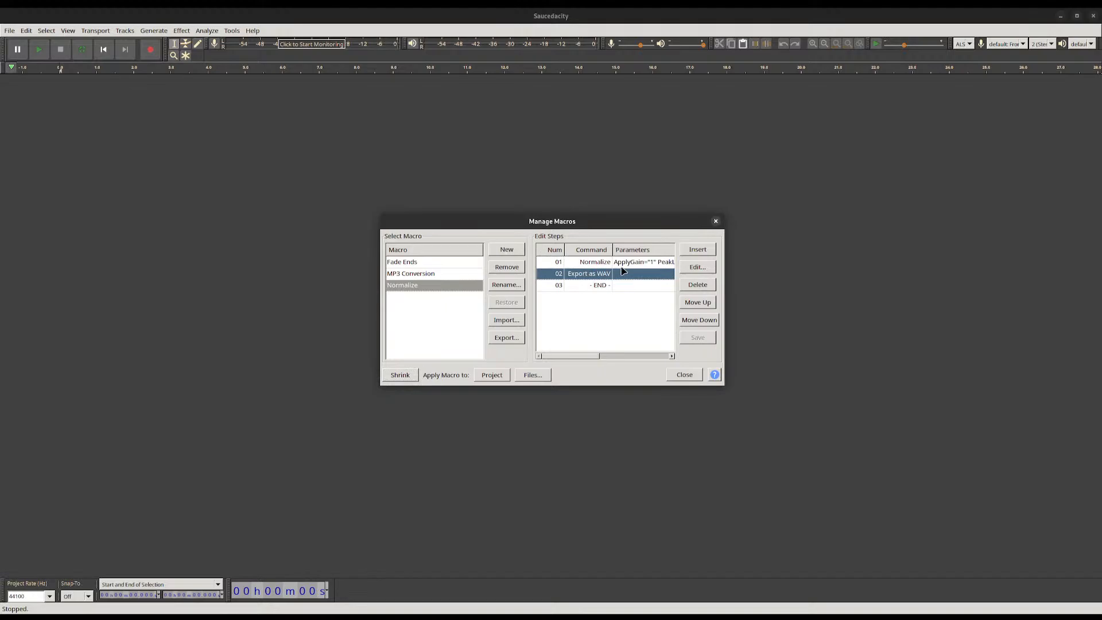
{"action": "left_click", "coordinate": [696, 249]}
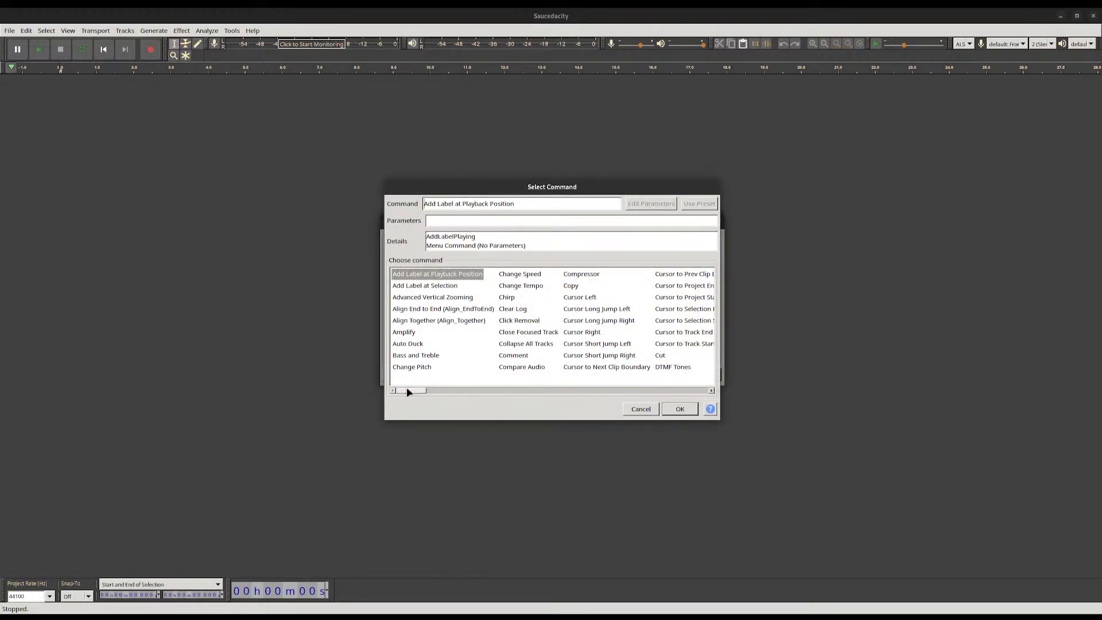
Look through the available macro commands beginning with S, from Save Copy through the Select and Selection commands
{"action": "left_click_drag", "start_coordinate": [407, 390], "coordinate": [449, 381]}
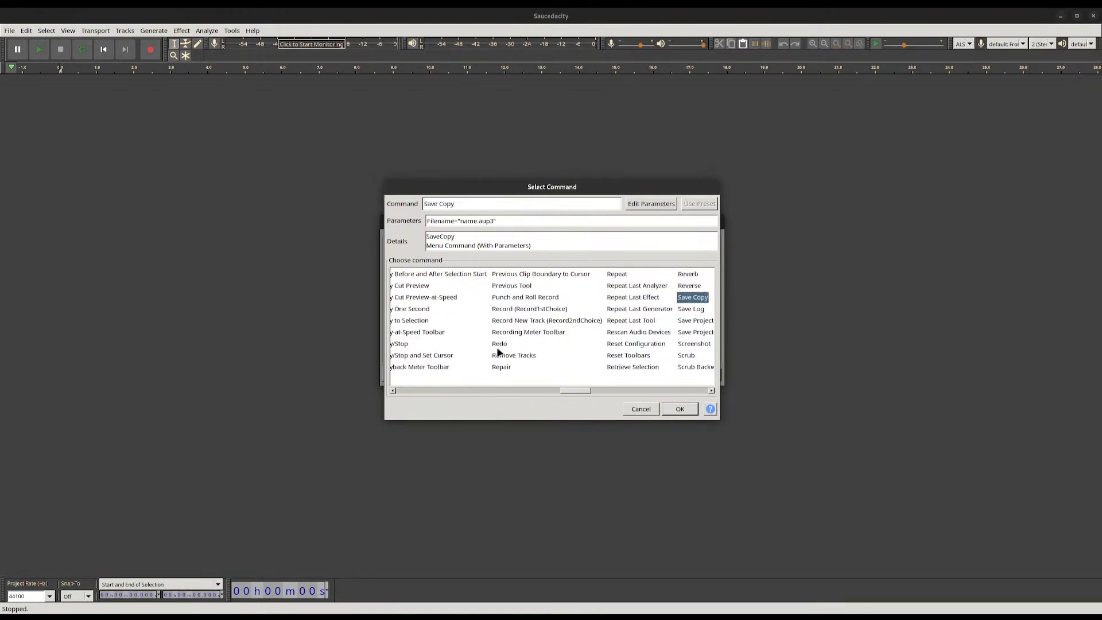
{"action": "key", "text": "Down"}
{"action": "key", "text": "Down"}
{"action": "key", "text": "Down"}
{"action": "key", "text": "Down"}
{"action": "key", "text": "Down"}
{"action": "key", "text": "Down"}
{"action": "key", "text": "Down"}
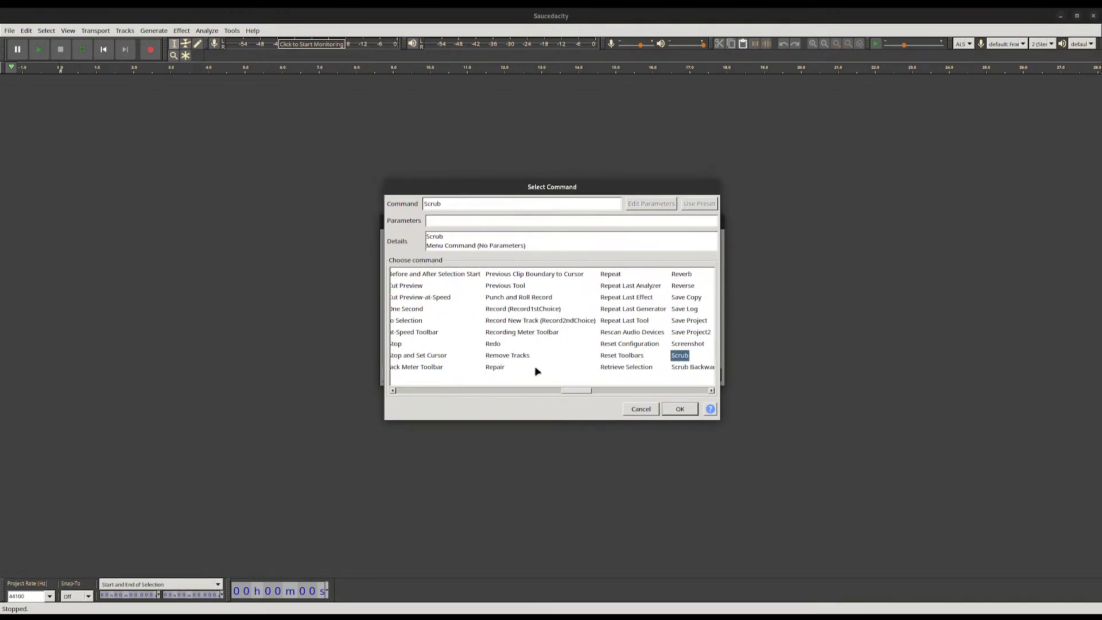
{"action": "key", "text": "Down"}
{"action": "key", "text": "Down"}
{"action": "key", "text": "Down"}
{"action": "key", "text": "Down"}
{"action": "key", "text": "Down"}
{"action": "key", "text": "Down"}
{"action": "key", "text": "Down"}
{"action": "key", "text": "Down"}
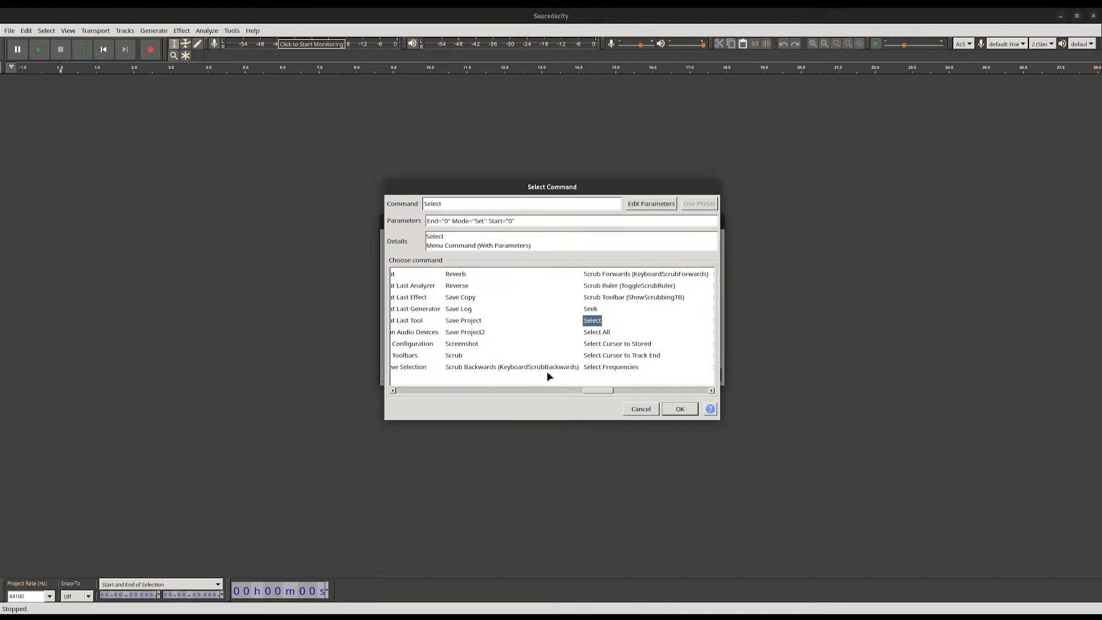
{"action": "key", "text": "Down"}
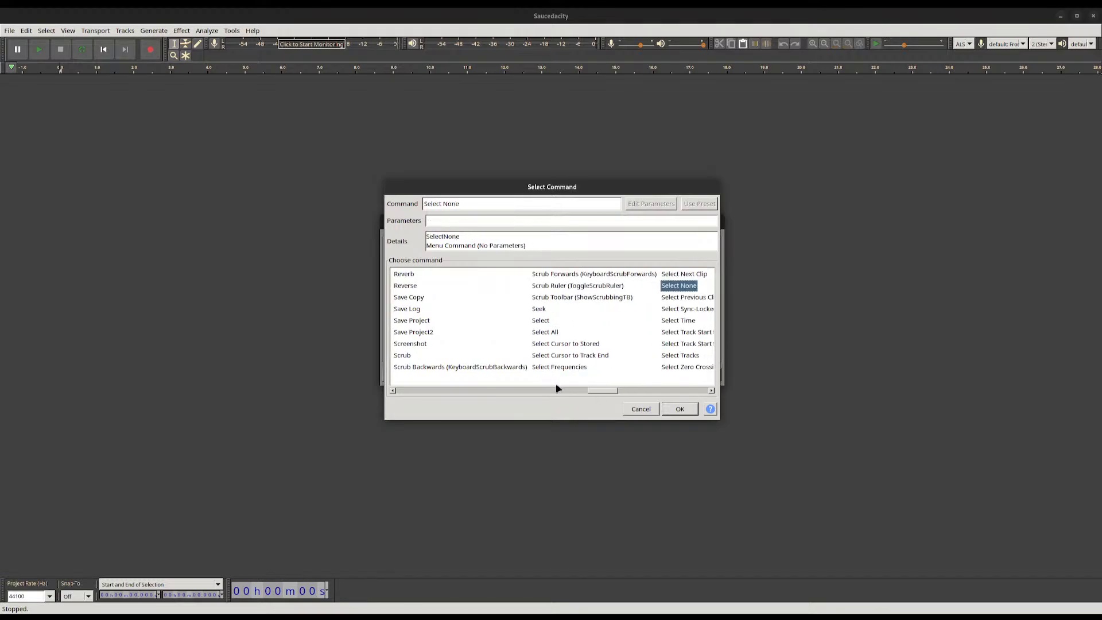
{"action": "key", "text": "Down"}
{"action": "key", "text": "Down"}
{"action": "key", "text": "Down"}
{"action": "key", "text": "Down"}
{"action": "key", "text": "Down"}
{"action": "key", "text": "Down"}
{"action": "key", "text": "Down"}
{"action": "key", "text": "Down"}
{"action": "key", "text": "Down"}
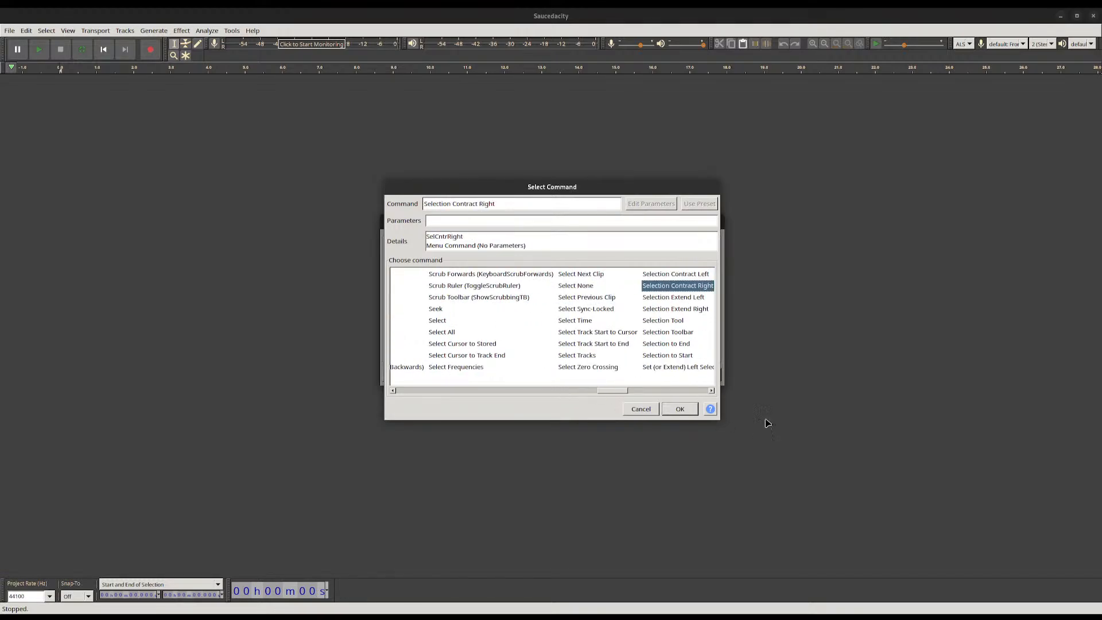
Insert the Silence effect command with factory default parameters before the Export as WAV step of the Normalize macro
{"action": "key", "text": "Down"}
{"action": "left_click_drag", "start_coordinate": [712, 392], "coordinate": [712, 392]}
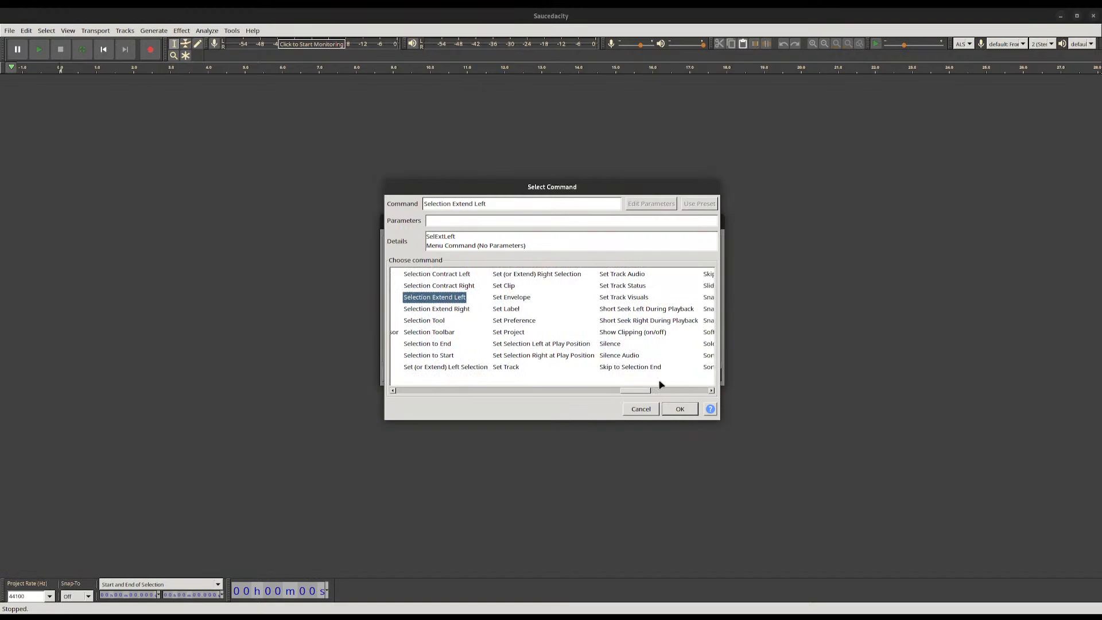
{"action": "left_click", "coordinate": [611, 344]}
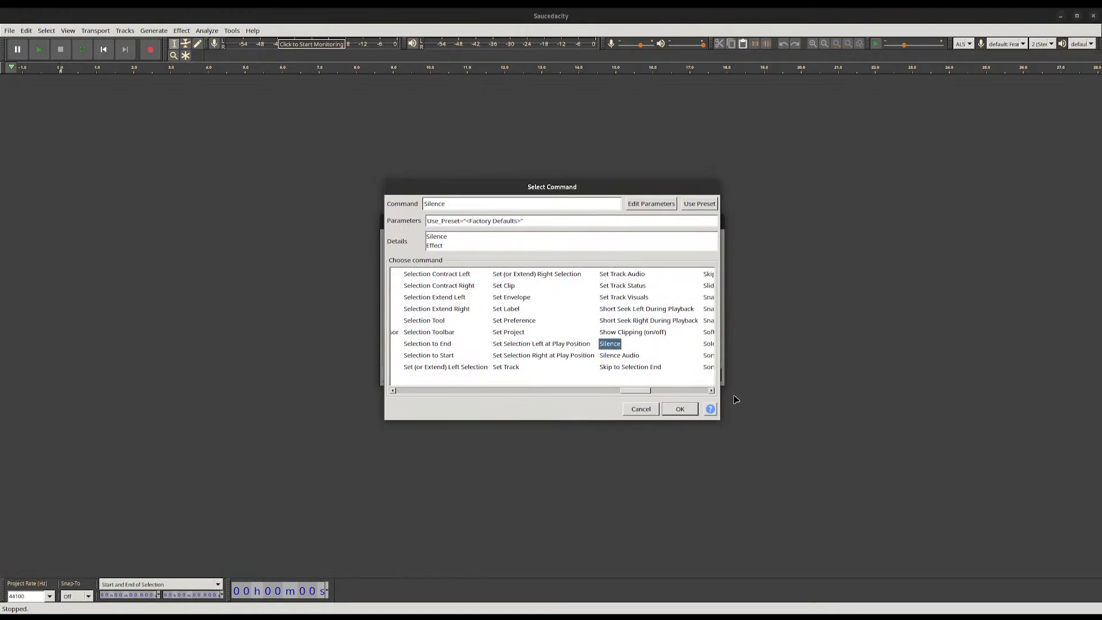
{"action": "left_click_drag", "start_coordinate": [713, 392], "coordinate": [712, 391]}
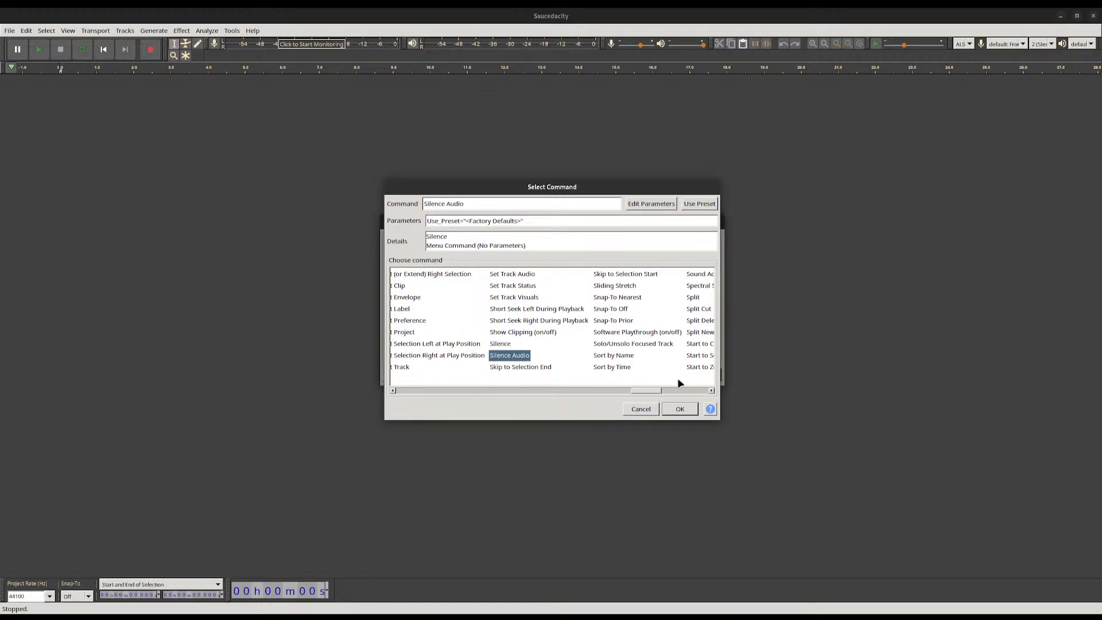
{"action": "left_click_drag", "start_coordinate": [712, 391], "coordinate": [624, 390]}
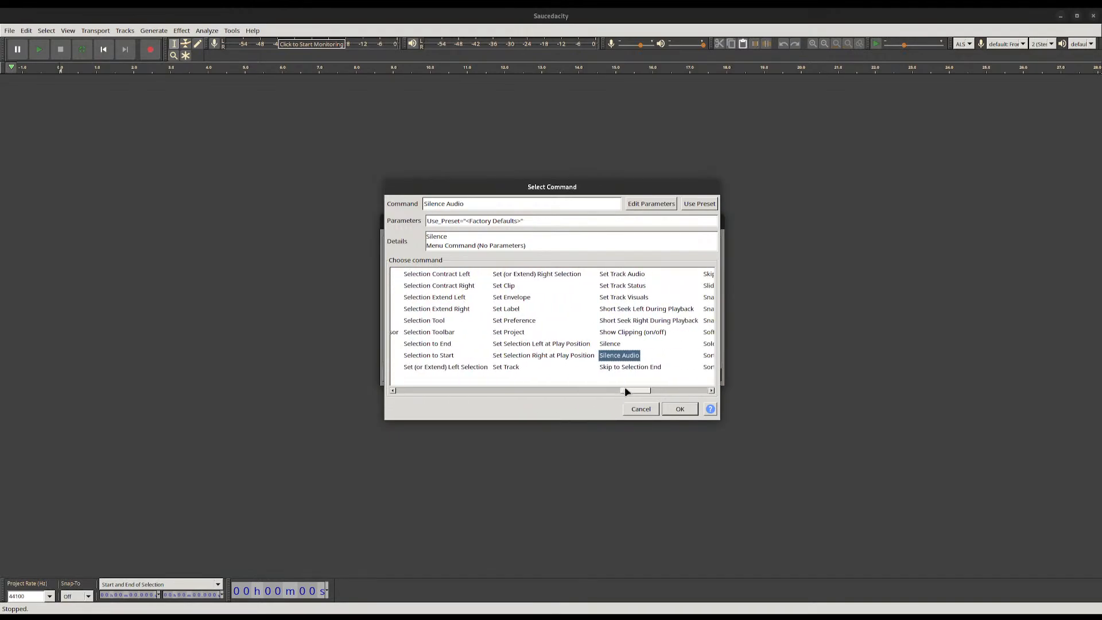
{"action": "left_click", "coordinate": [607, 344]}
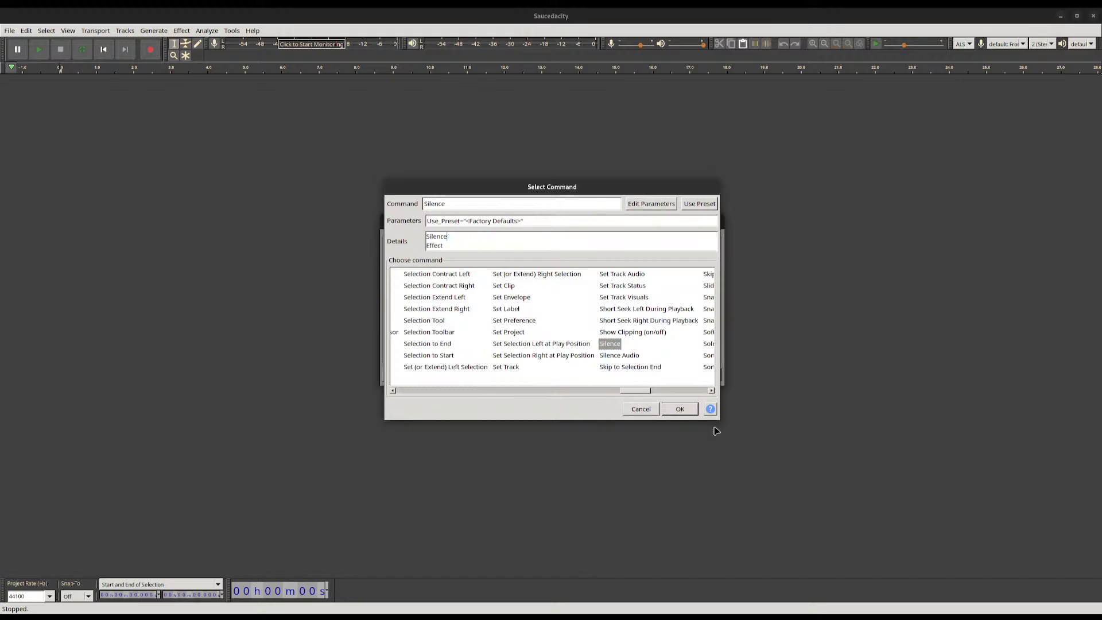
{"action": "left_click", "coordinate": [677, 409]}
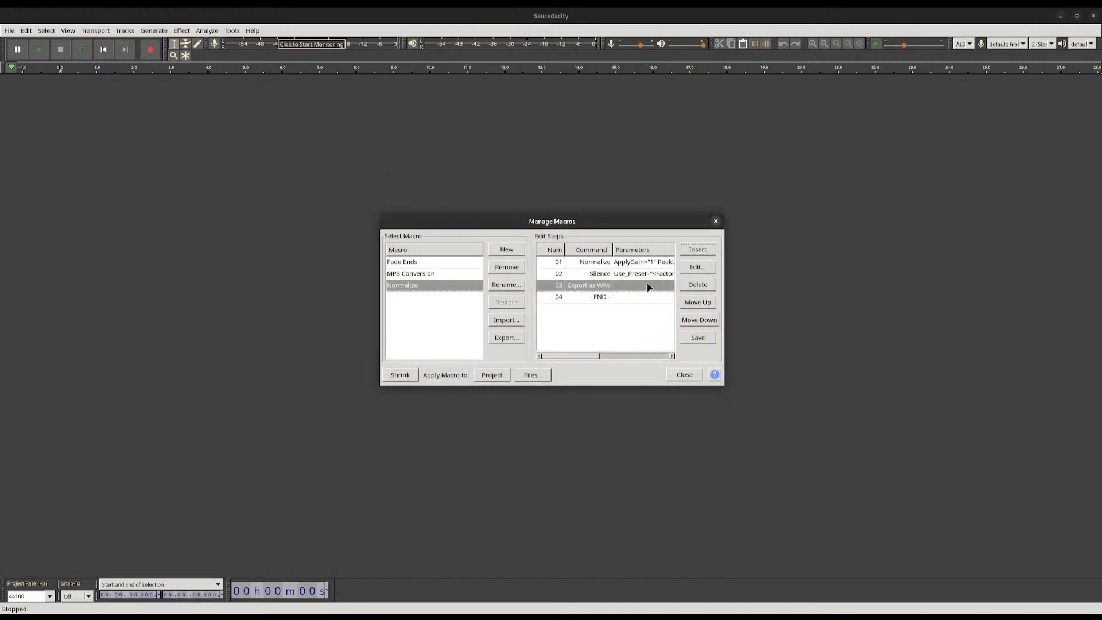
Open the Silence step's parameters and examine the available duration formats and the digits of the duration value
{"action": "double_click", "coordinate": [635, 274]}
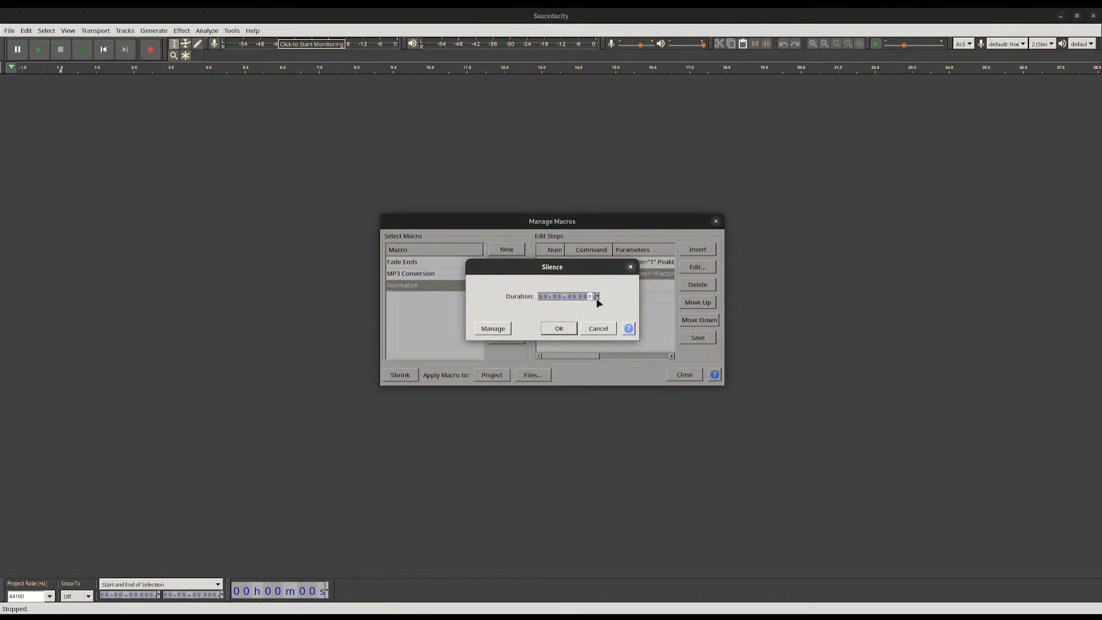
{"action": "left_click", "coordinate": [597, 298]}
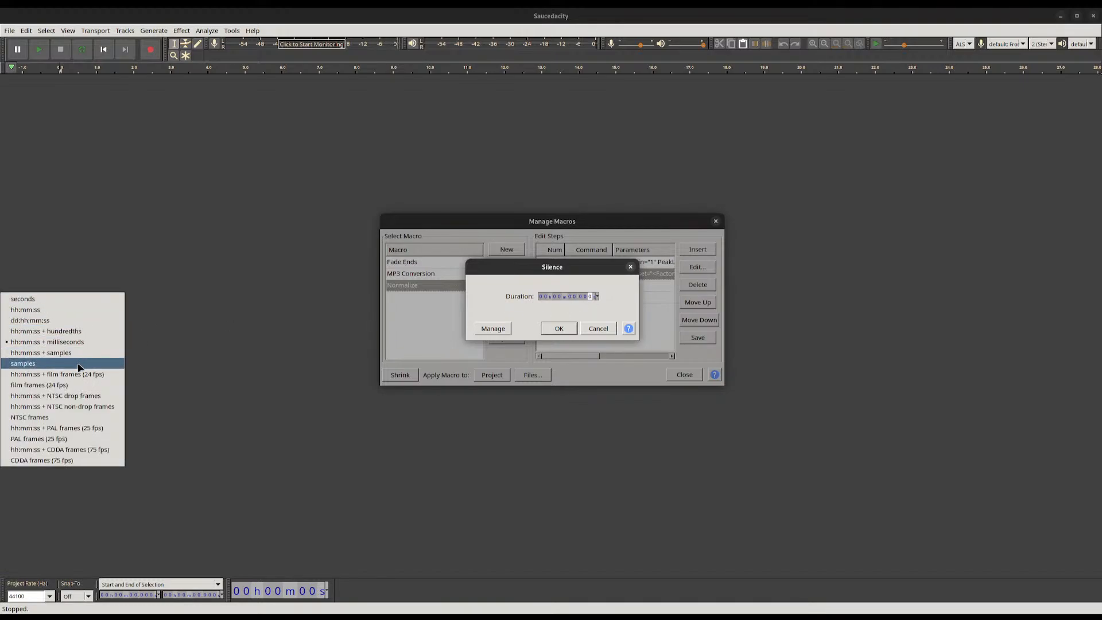
{"action": "left_click", "coordinate": [583, 306]}
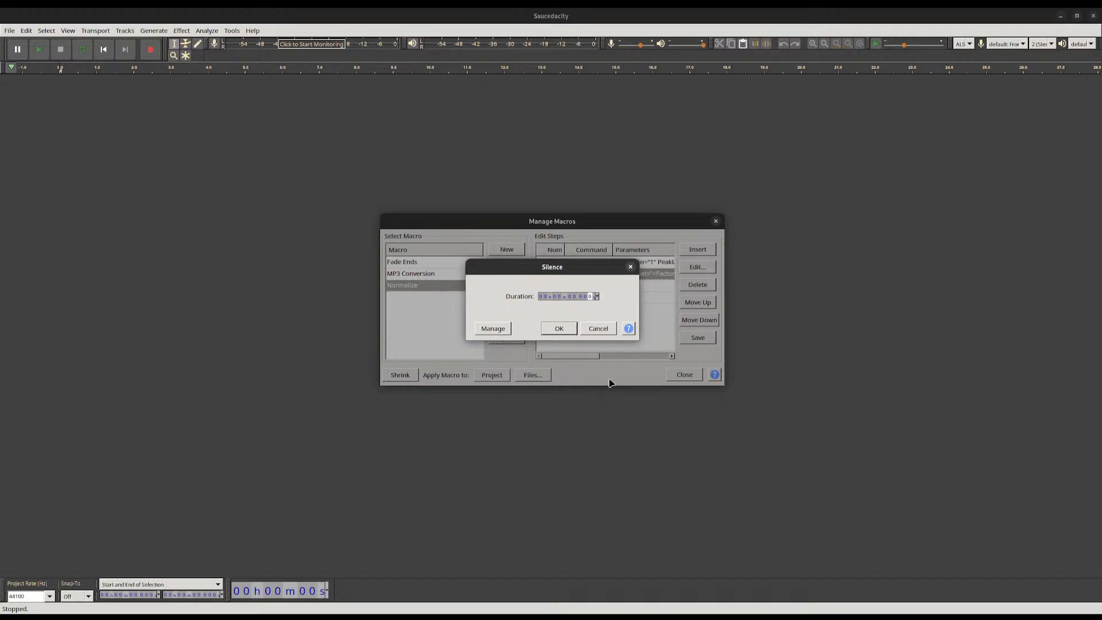
{"action": "key", "text": "Right"}
{"action": "key", "text": "Right"}
{"action": "key", "text": "Right"}
{"action": "key", "text": "Right"}
{"action": "key", "text": "Right"}
{"action": "key", "text": "Right"}
{"action": "key", "text": "Right"}
{"action": "key", "text": "Right"}
{"action": "key", "text": "Right"}
{"action": "key", "text": "Right"}
{"action": "key", "text": "Left"}
{"action": "key", "text": "Right"}
{"action": "key", "text": "Left"}
Check the preset management options for the Silence effect, including its factory presets
{"action": "left_click", "coordinate": [494, 331]}
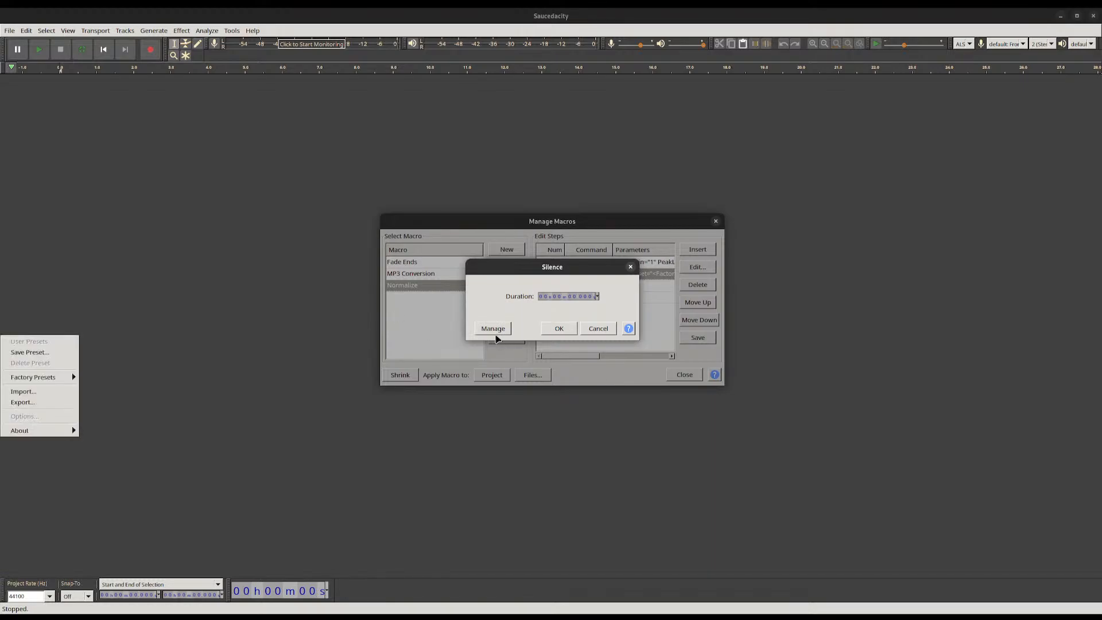
{"action": "mouse_move", "coordinate": [37, 378]}
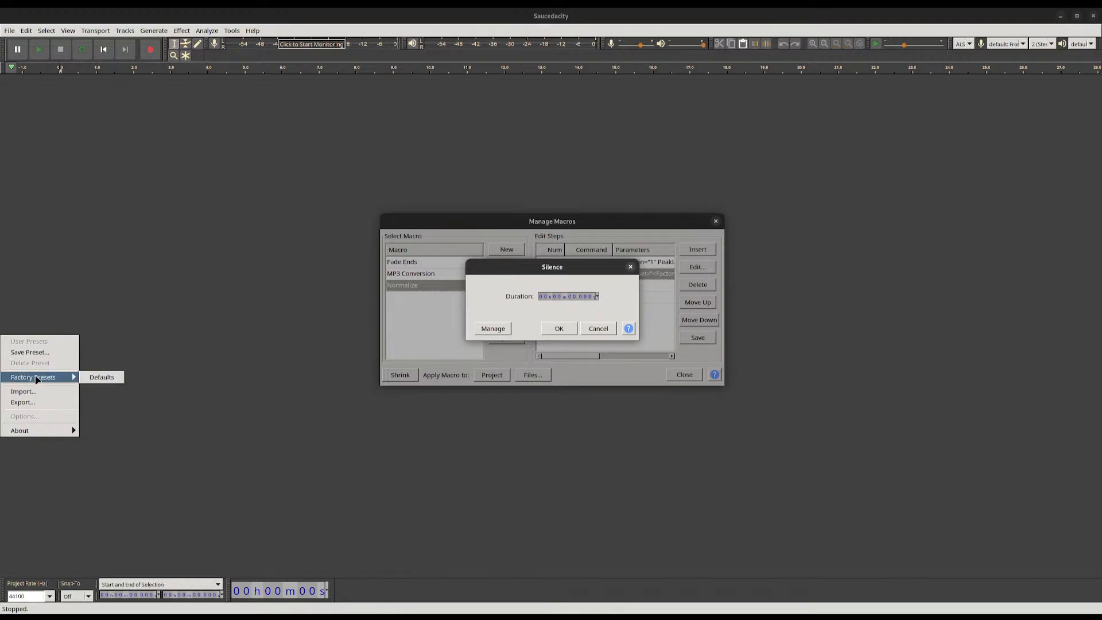
{"action": "left_click", "coordinate": [578, 299]}
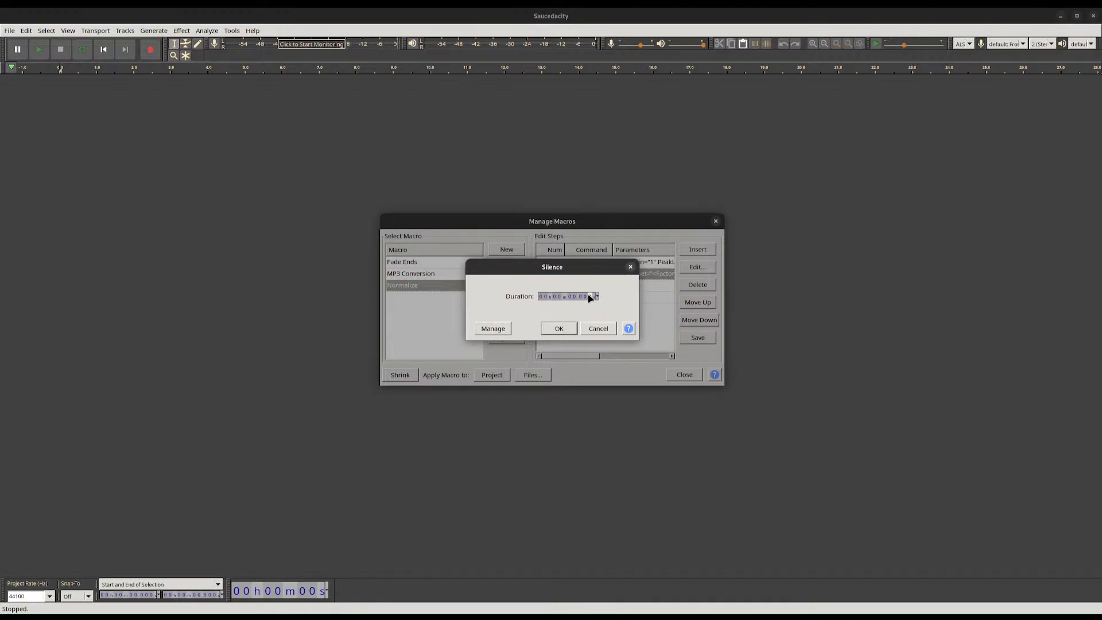
Try the seconds and samples formats for the Silence duration and restore hh:mm:ss + milliseconds
{"action": "right_click", "coordinate": [589, 296]}
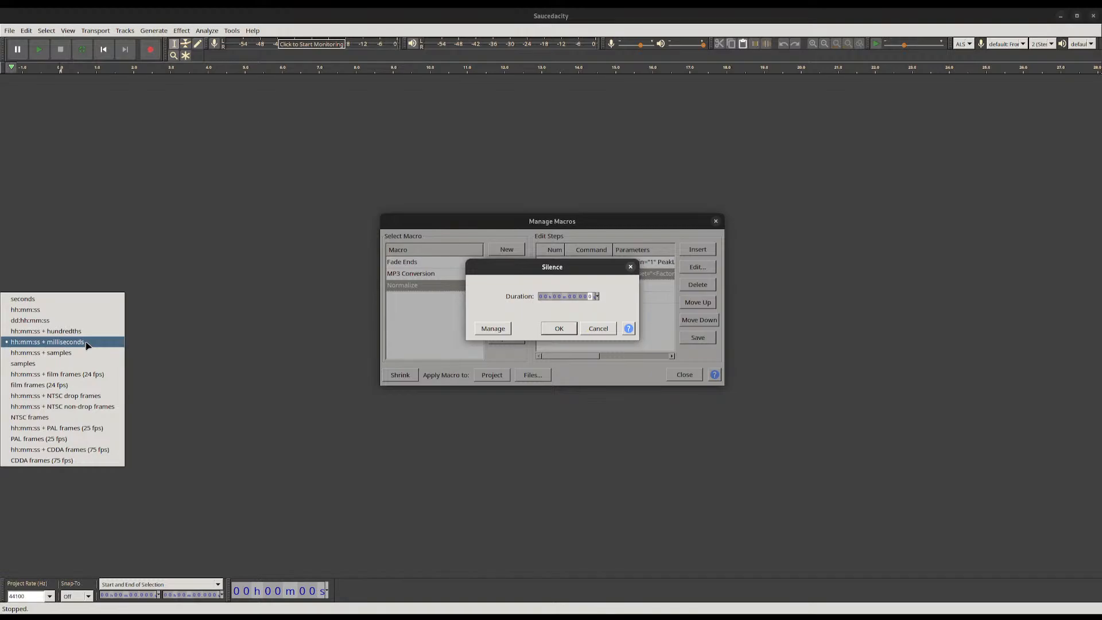
{"action": "left_click", "coordinate": [83, 300]}
{"action": "left_click", "coordinate": [587, 297]}
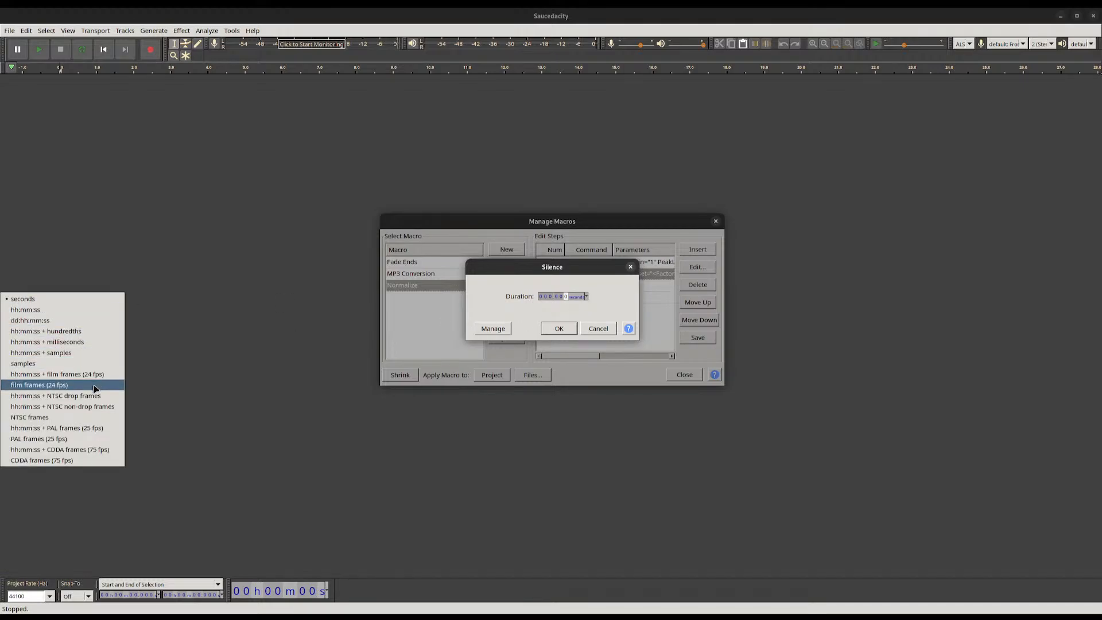
{"action": "left_click", "coordinate": [45, 364]}
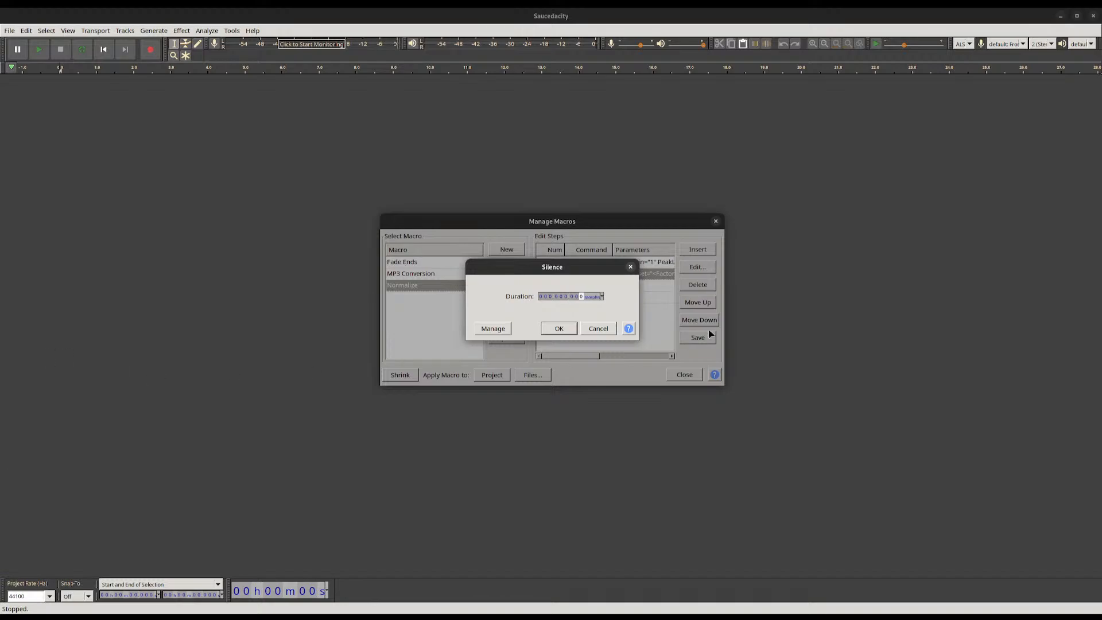
{"action": "left_click", "coordinate": [600, 298]}
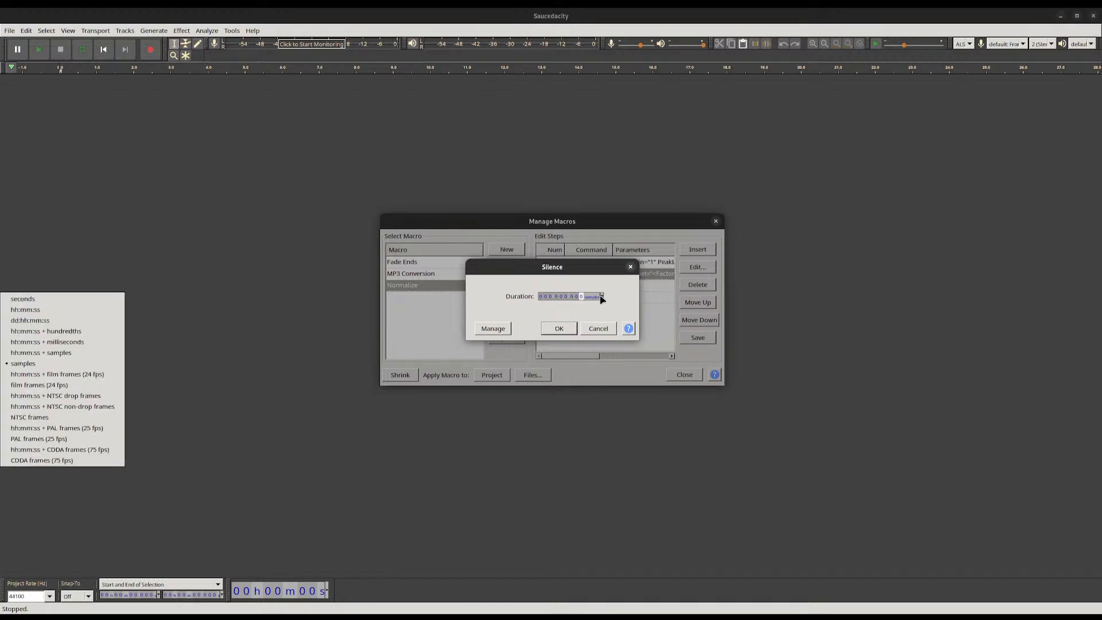
{"action": "left_click", "coordinate": [69, 342]}
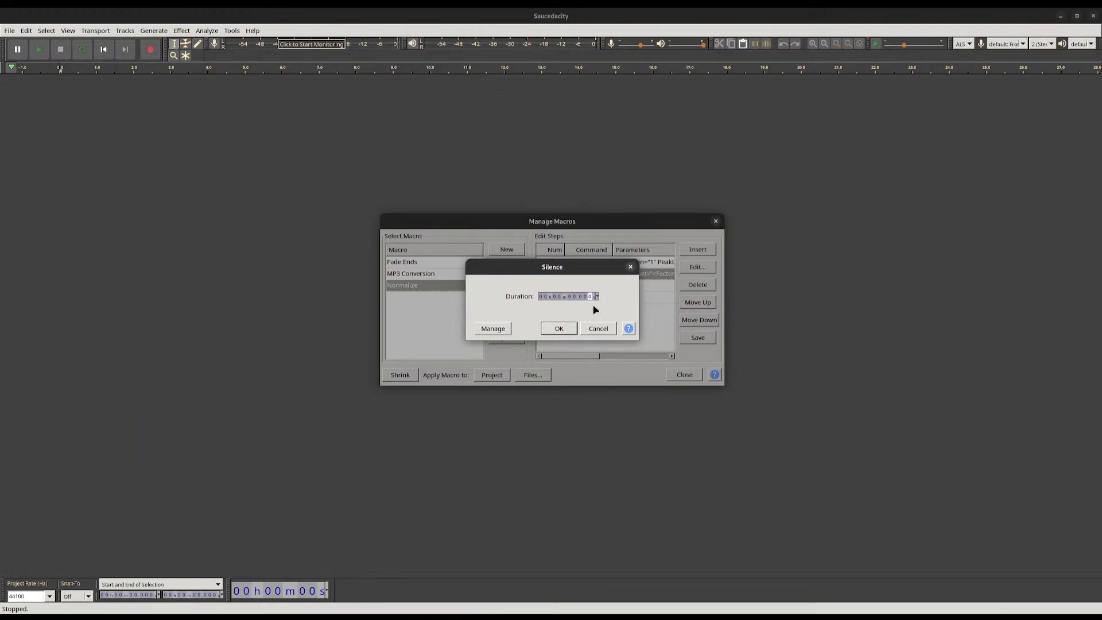
Enter a 2 in the fractional-second digits of the Silence step's duration and accept the parameters
{"action": "key", "text": "Left"}
{"action": "key", "text": "Left"}
{"action": "key", "text": "Left"}
{"action": "key", "text": "Right"}
{"action": "key", "text": "Left"}
{"action": "key", "text": "Left"}
{"action": "key", "text": "Right"}
{"action": "key", "text": "Right"}
{"action": "type", "text": "2"}
{"action": "left_click", "coordinate": [560, 329]}
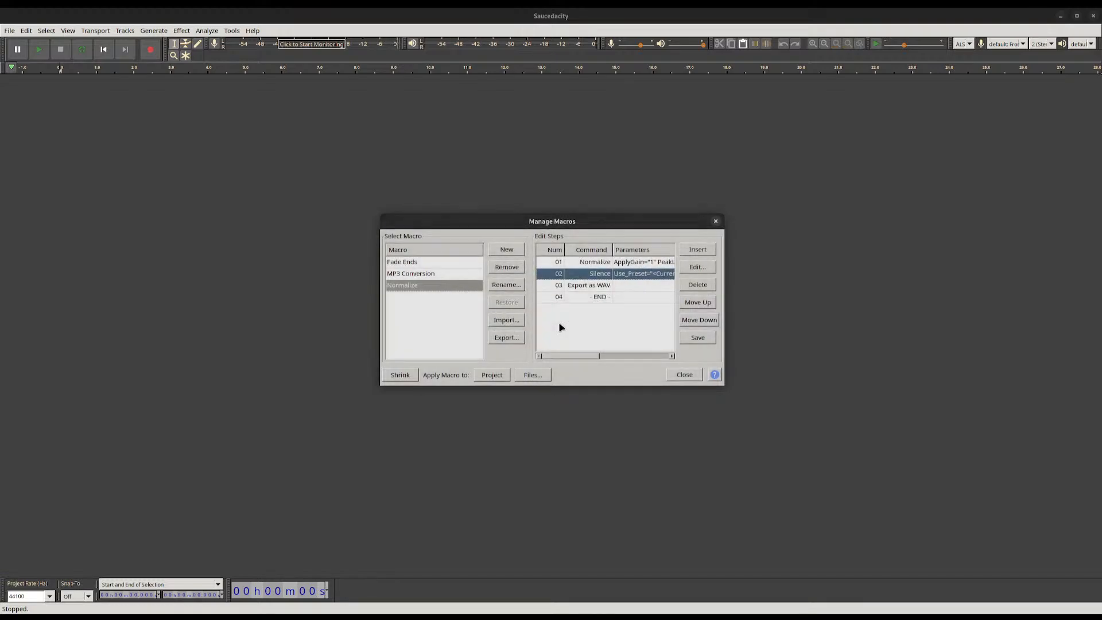
Insert the Cursor to Track End command before the Silence step of the Normalize macro
{"action": "left_click", "coordinate": [698, 254]}
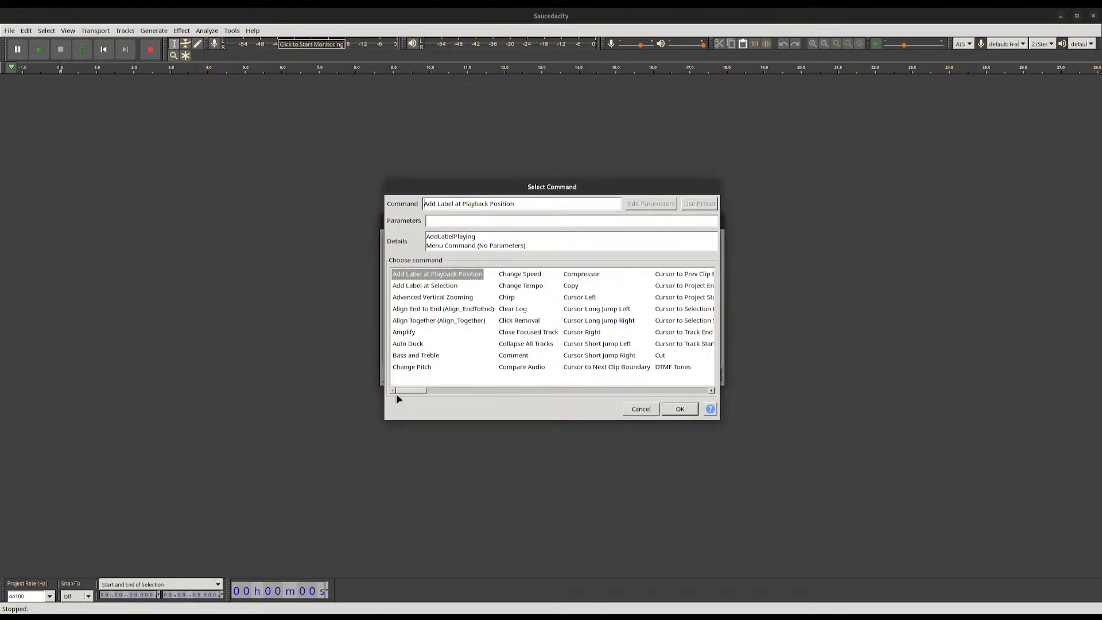
{"action": "left_click_drag", "start_coordinate": [406, 390], "coordinate": [414, 391]}
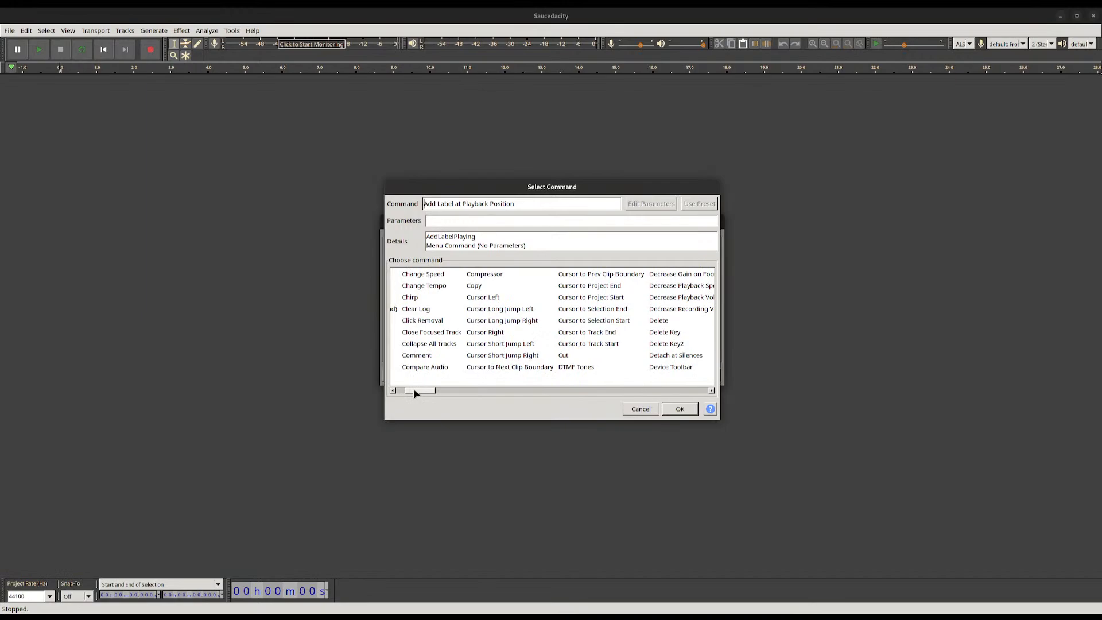
{"action": "left_click", "coordinate": [611, 336]}
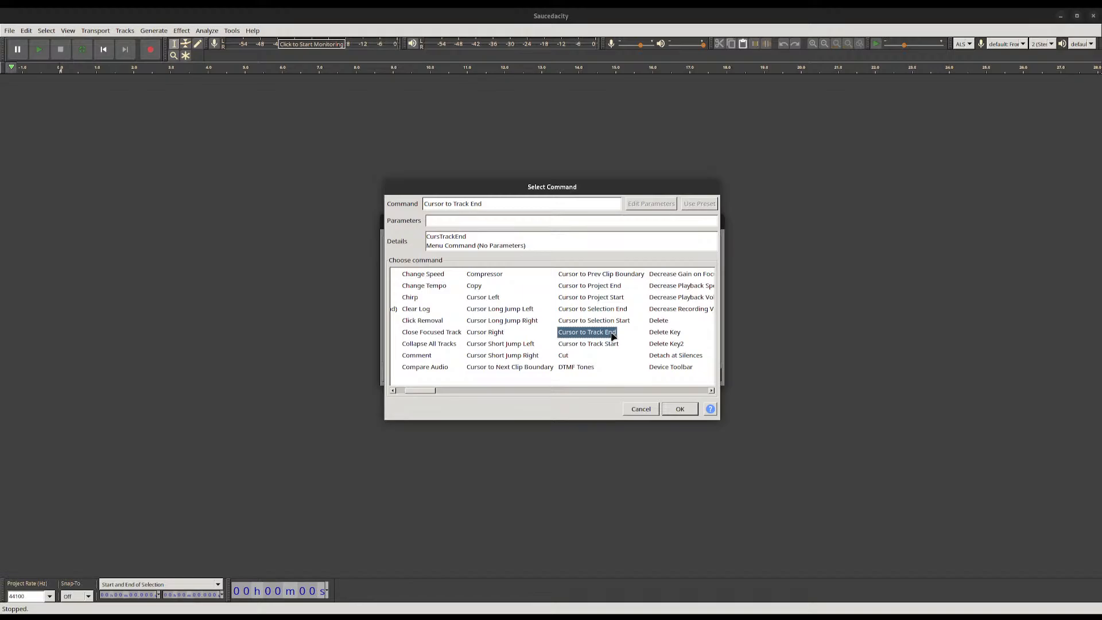
{"action": "left_click", "coordinate": [679, 408]}
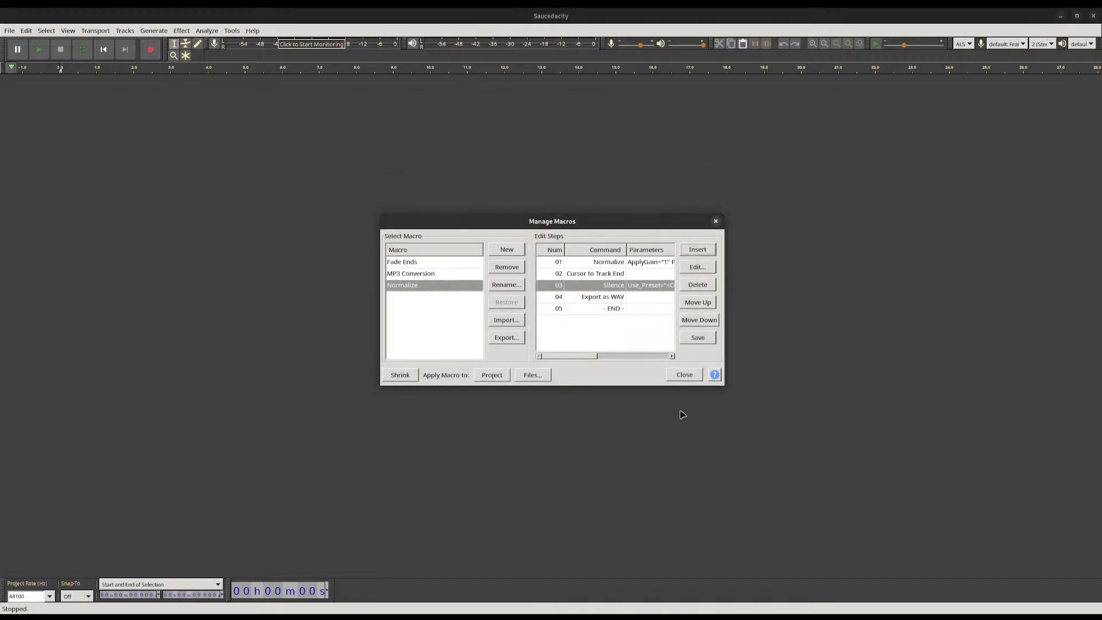
Close the macro manager and save the changes to the Normalize macro
{"action": "left_click", "coordinate": [618, 297]}
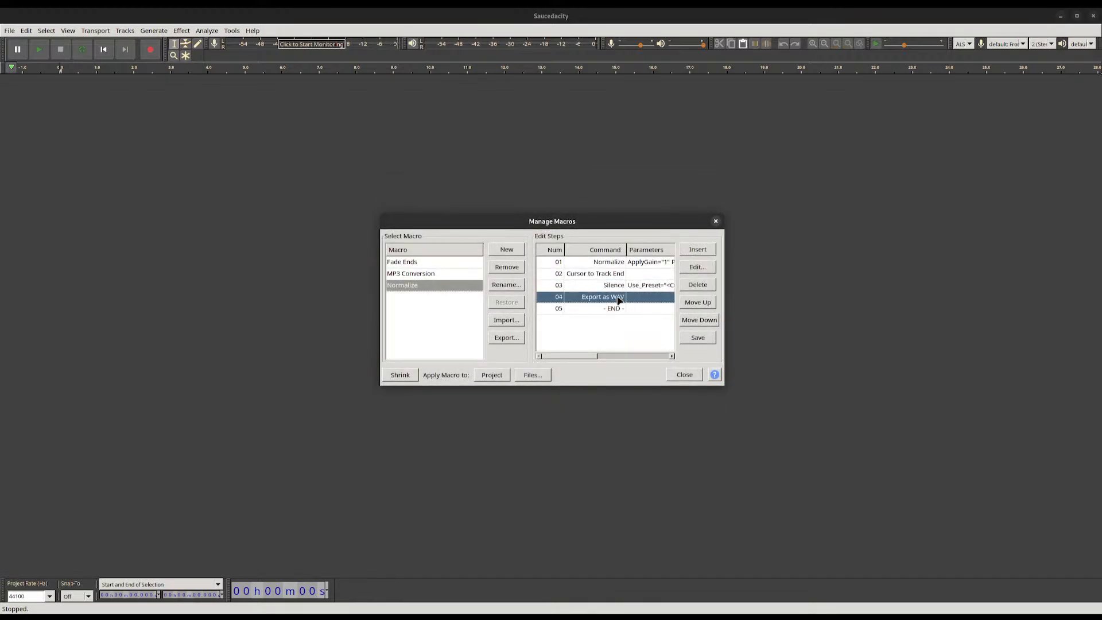
{"action": "left_click", "coordinate": [688, 374]}
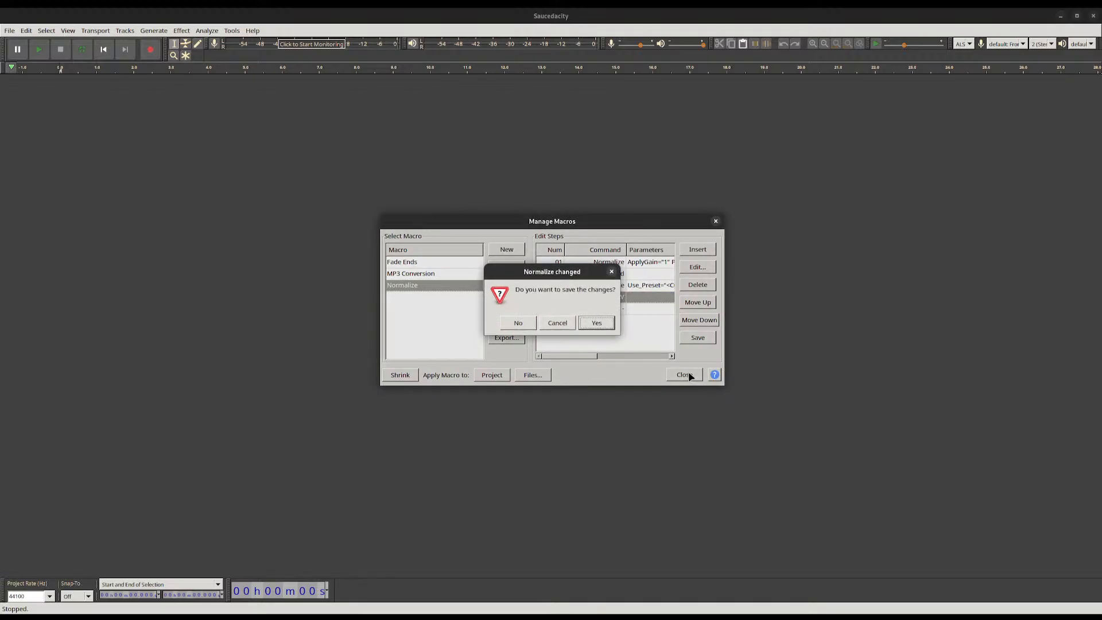
{"action": "left_click", "coordinate": [593, 327]}
Switch to the Unreal Editor window with the Map02 level
{"action": "mouse_move", "coordinate": [1, 7]}
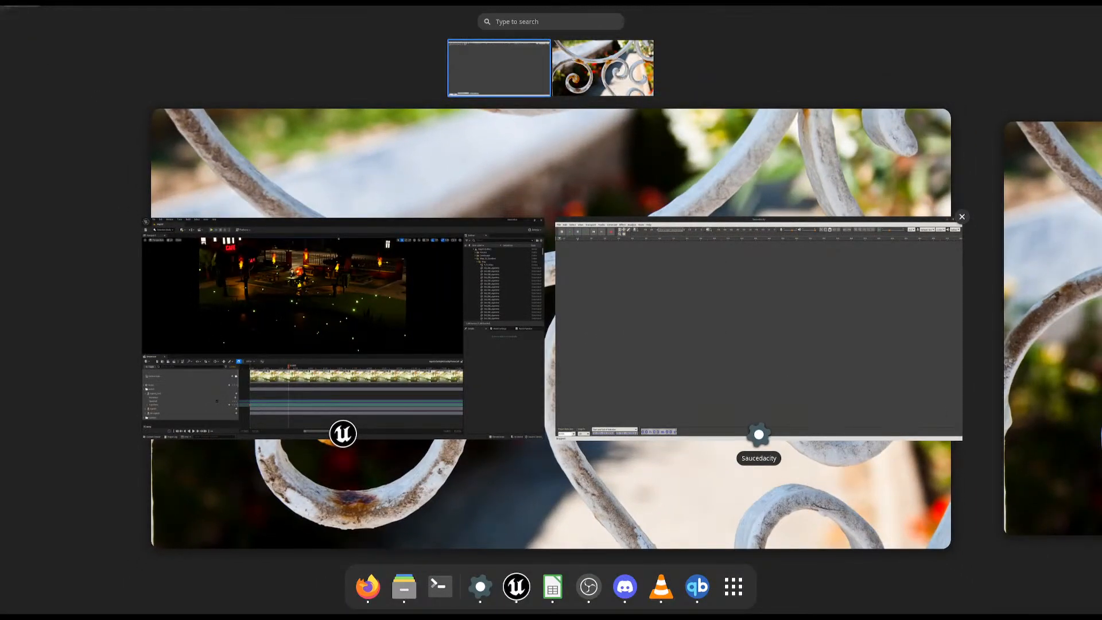
{"action": "left_click", "coordinate": [759, 327]}
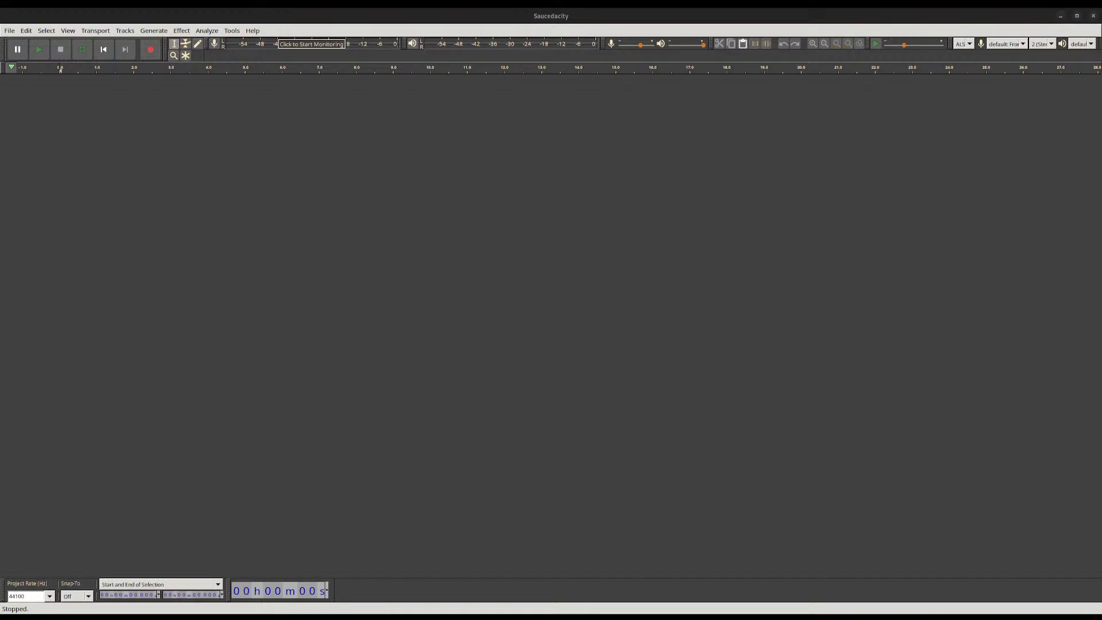
{"action": "mouse_move", "coordinate": [2, 7]}
{"action": "left_click", "coordinate": [474, 421]}
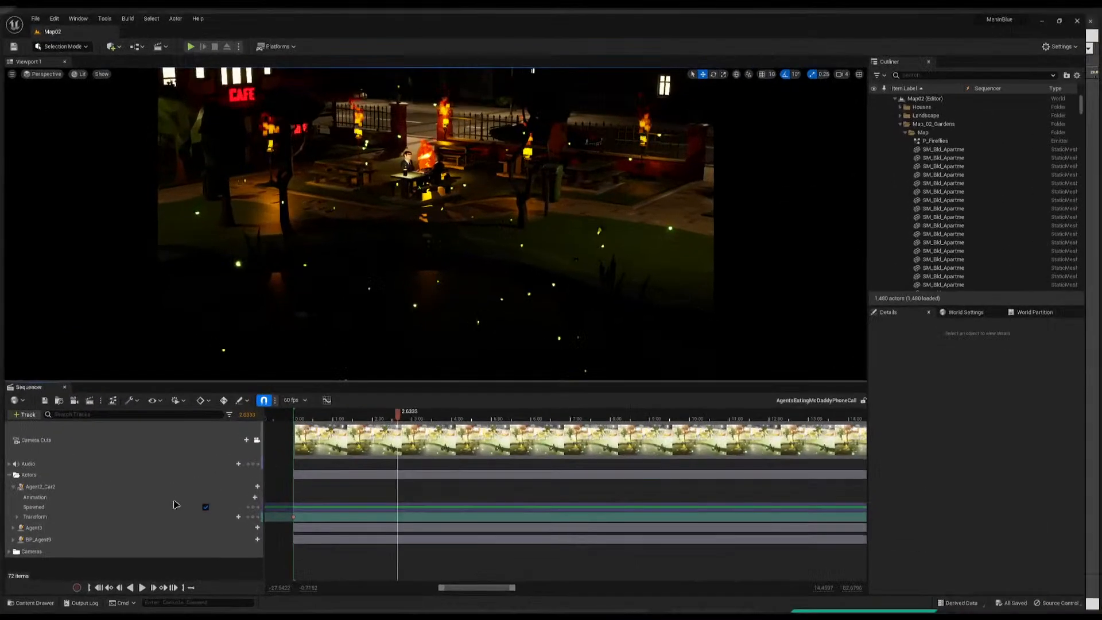
Show the agentnine folder from Sounds/MissingWife/FoodPlace in the system file manager
{"action": "key", "text": "ctrl+space"}
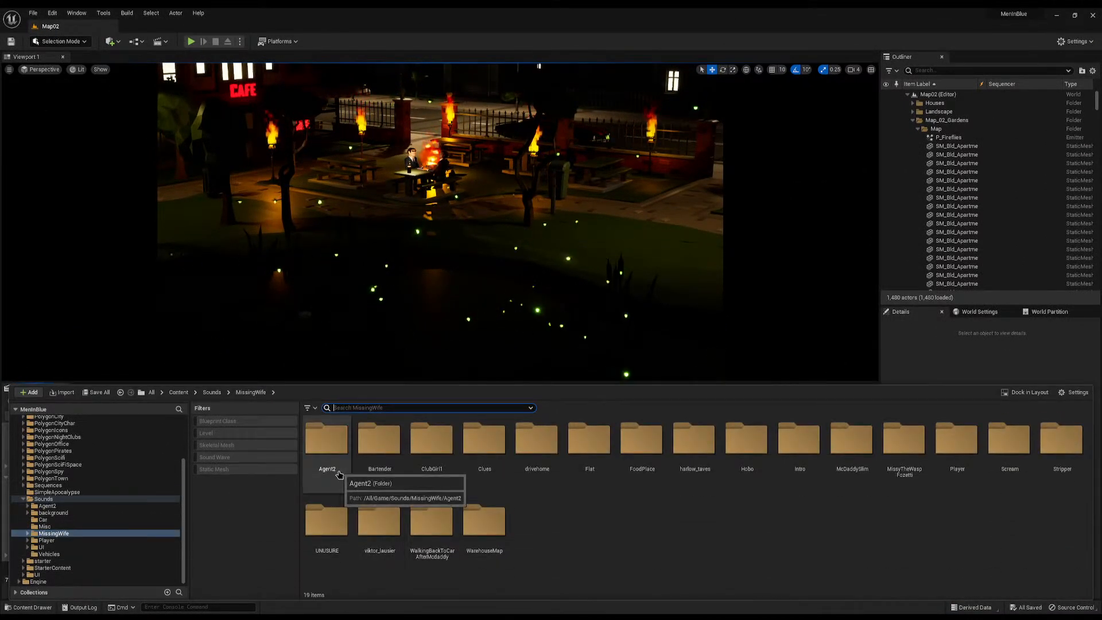
{"action": "double_click", "coordinate": [657, 479]}
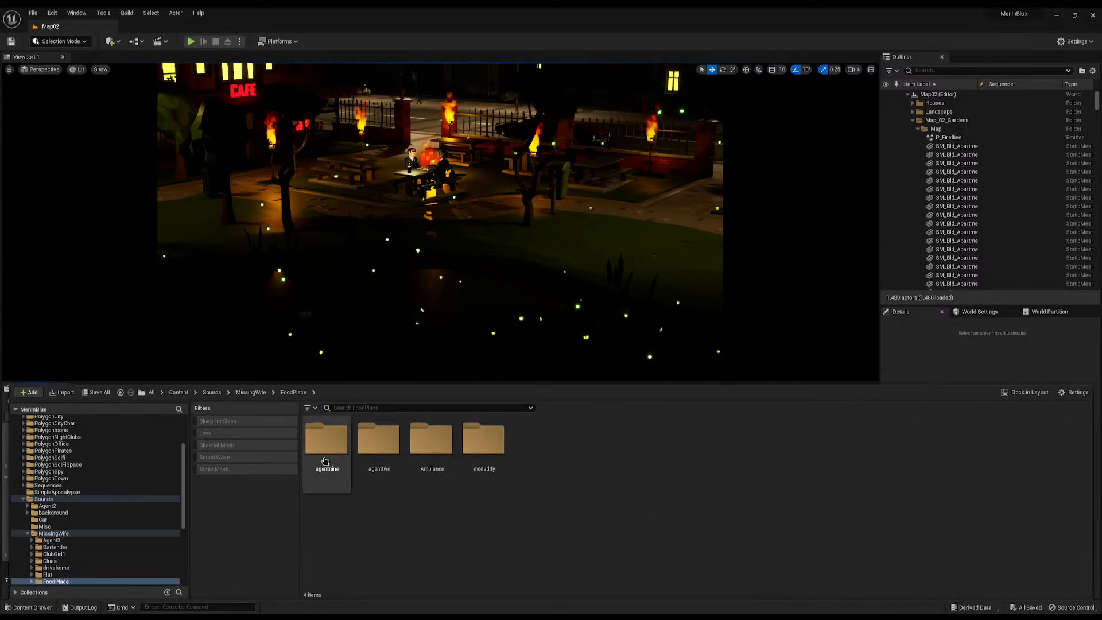
{"action": "right_click", "coordinate": [324, 459]}
{"action": "left_click", "coordinate": [371, 302]}
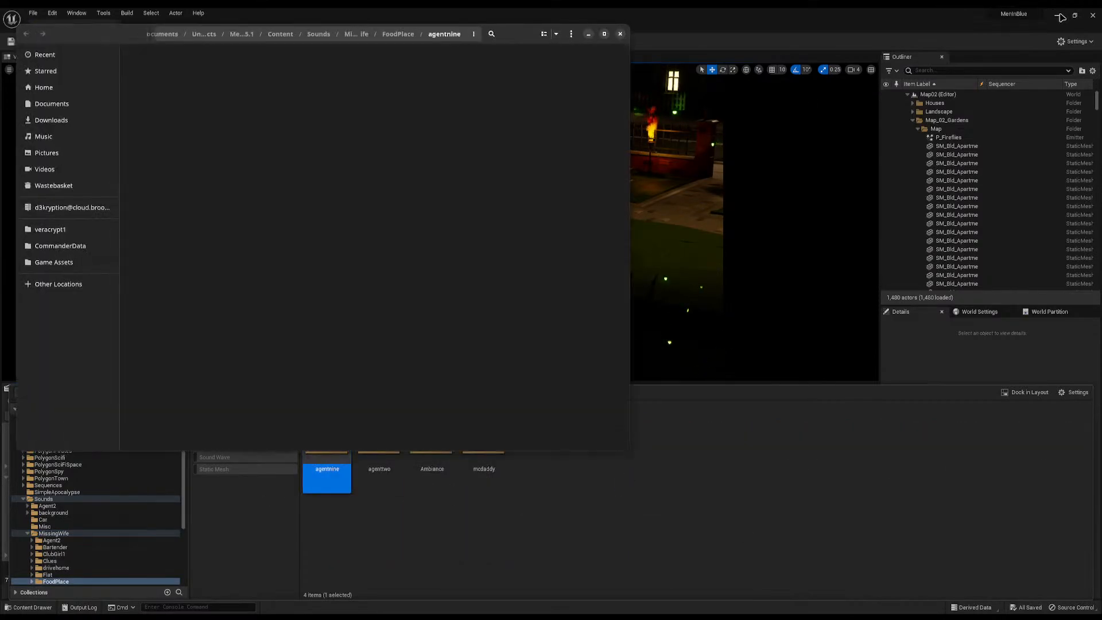
Return to Saucedacity, import the "Agreed. We need to stop him" WAV from the agentnine folder, and play it
{"action": "left_click", "coordinate": [1059, 16]}
{"action": "left_click_drag", "start_coordinate": [363, 26], "coordinate": [663, 96]}
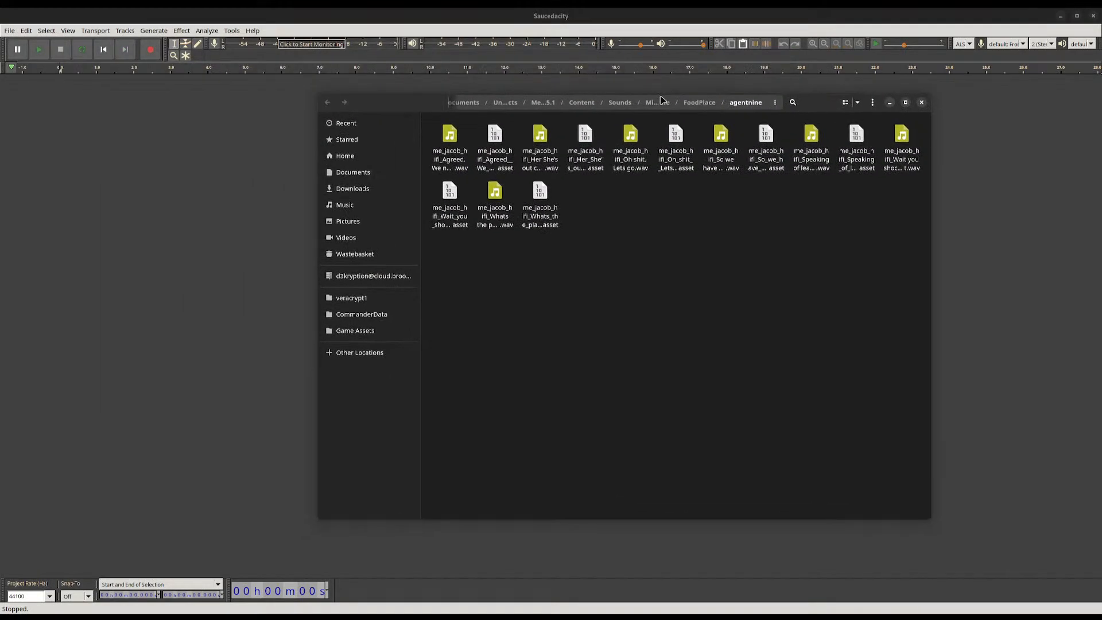
{"action": "left_click", "coordinate": [459, 161]}
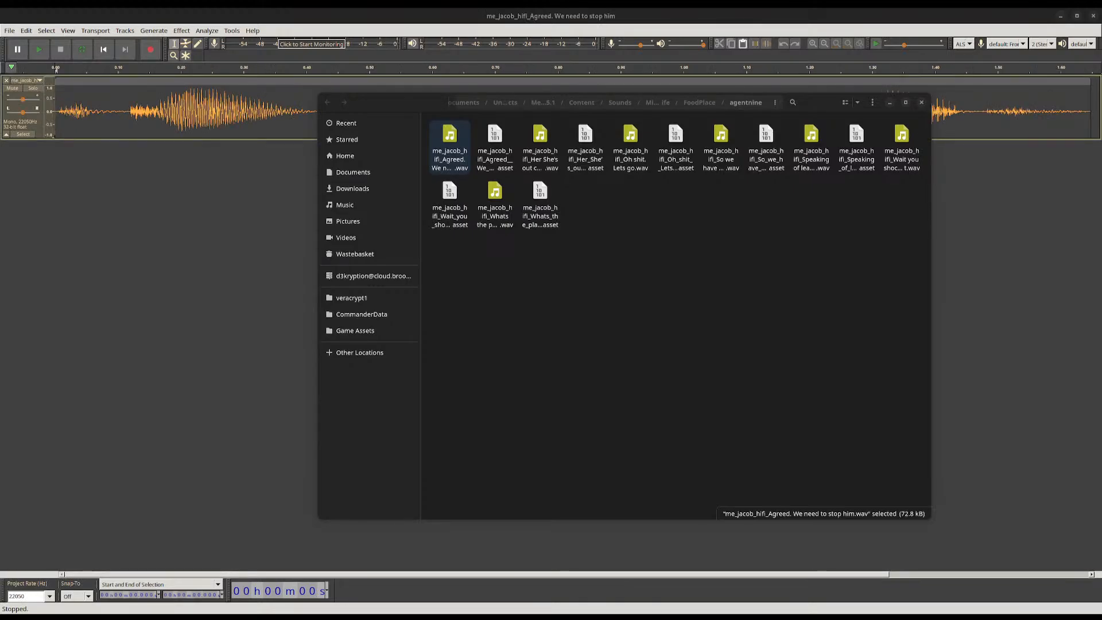
{"action": "left_click", "coordinate": [977, 205]}
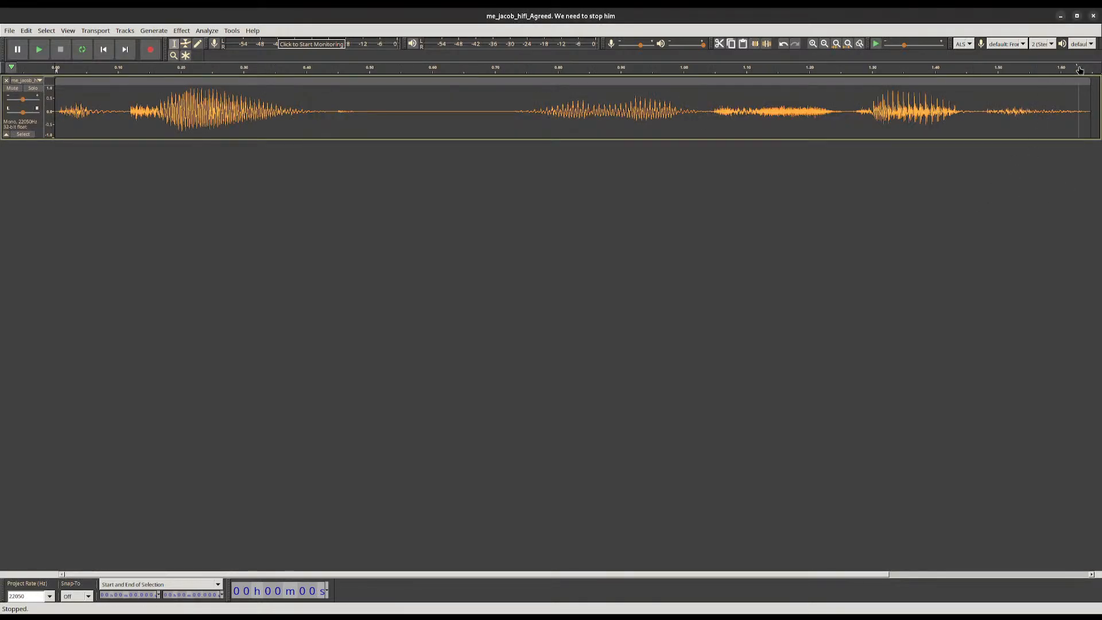
{"action": "key", "text": "space"}
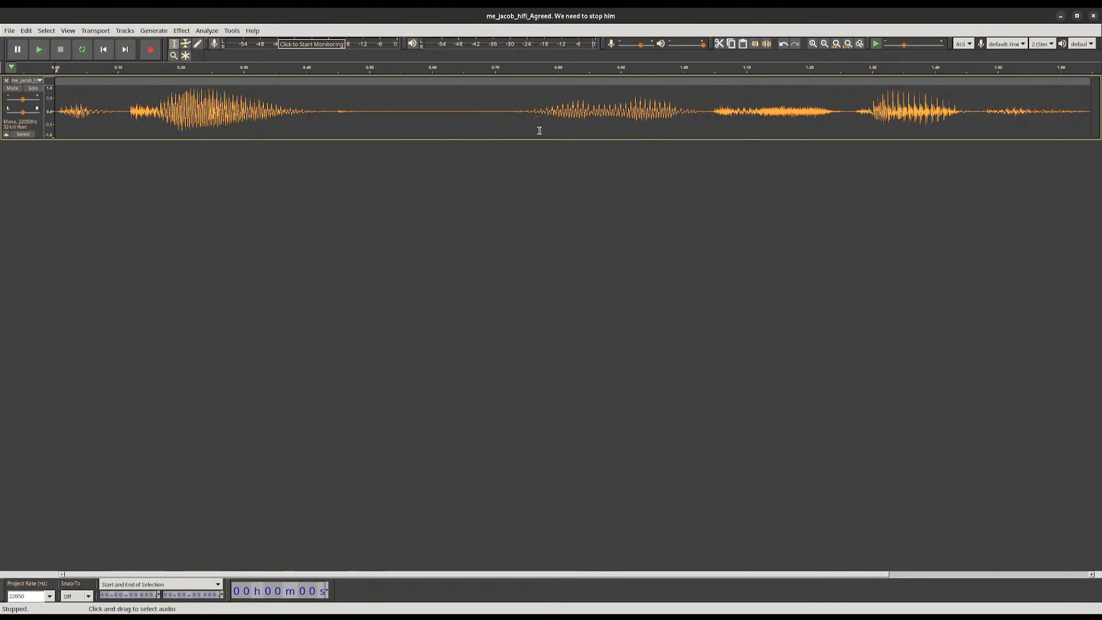
{"action": "key", "text": "ctrl+3"}
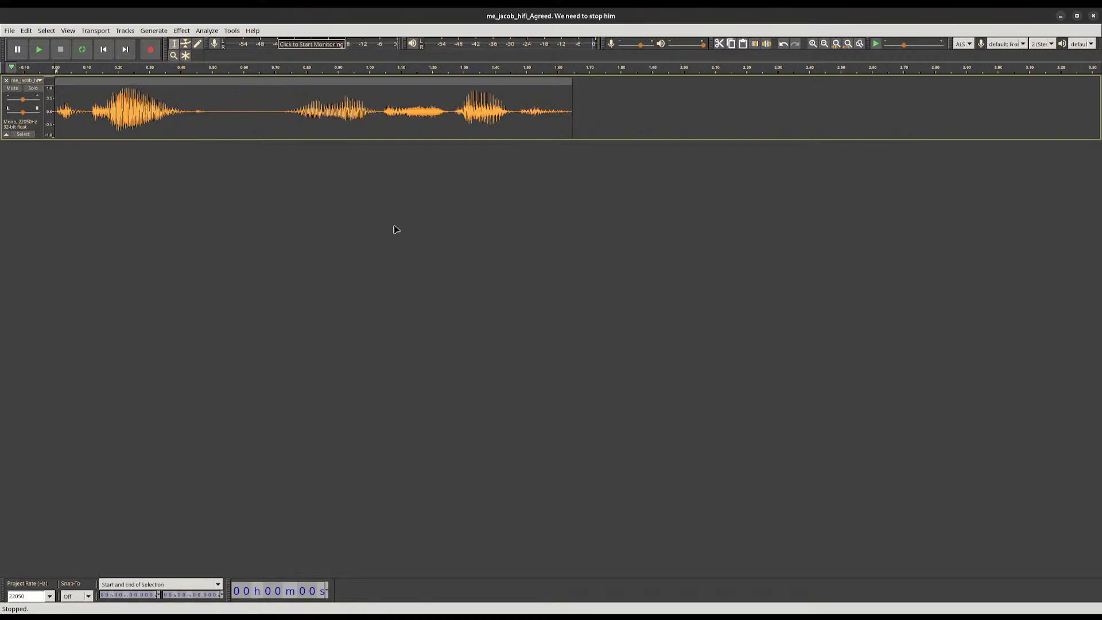
Try to apply the Normalize macro to the whole selected track
{"action": "key", "text": "ctrl+a"}
{"action": "left_click", "coordinate": [179, 32]}
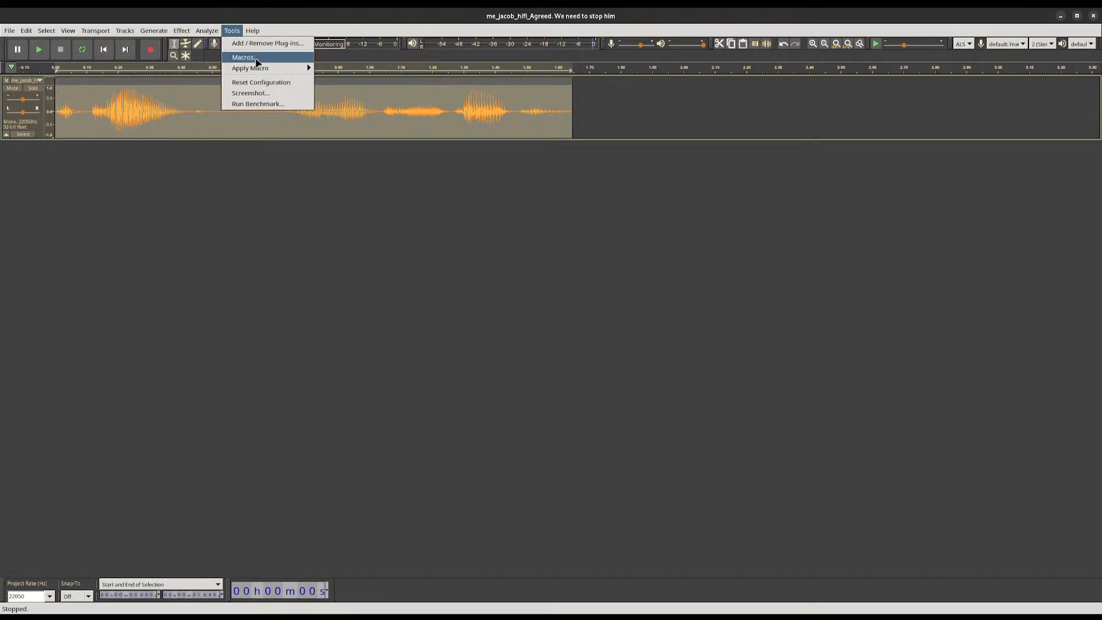
{"action": "left_click", "coordinate": [255, 59]}
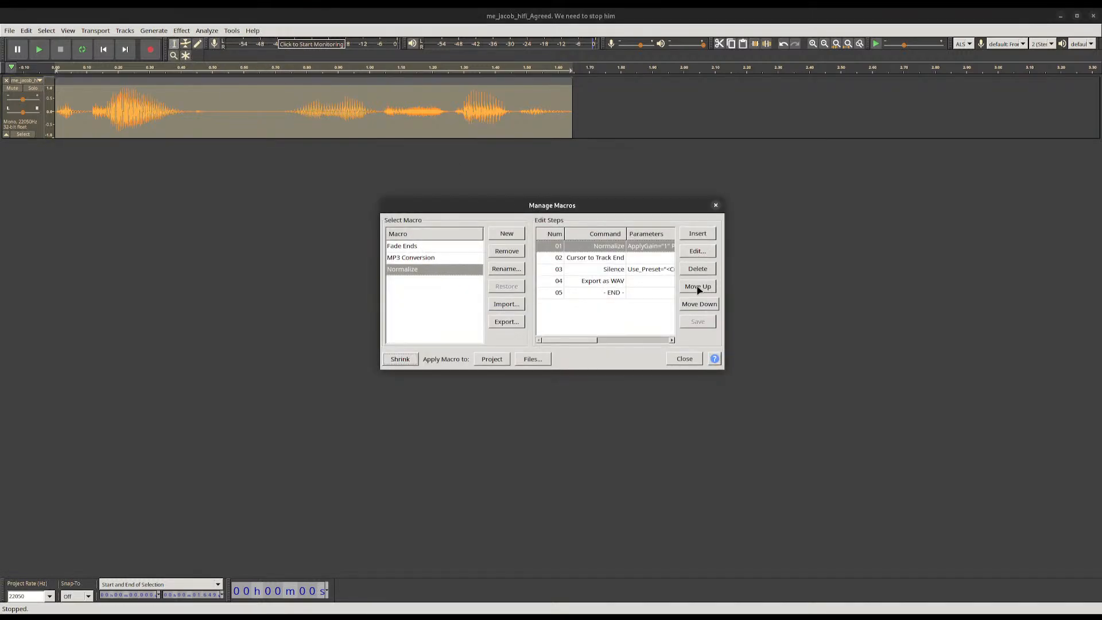
{"action": "left_click", "coordinate": [691, 357]}
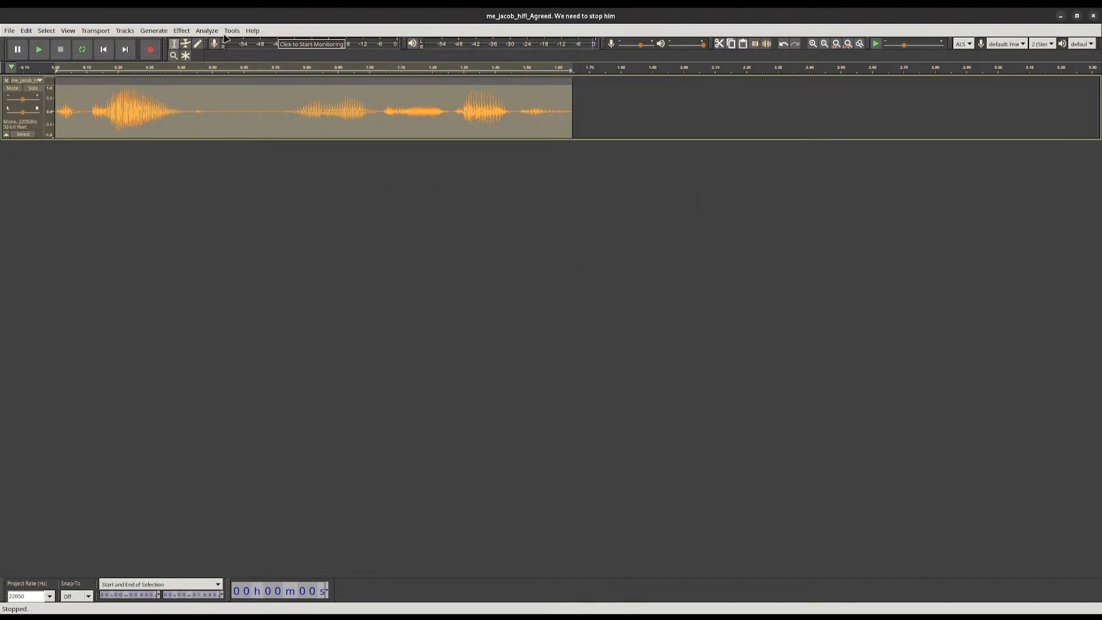
{"action": "left_click", "coordinate": [211, 31]}
{"action": "mouse_move", "coordinate": [232, 30]}
{"action": "mouse_move", "coordinate": [252, 68]}
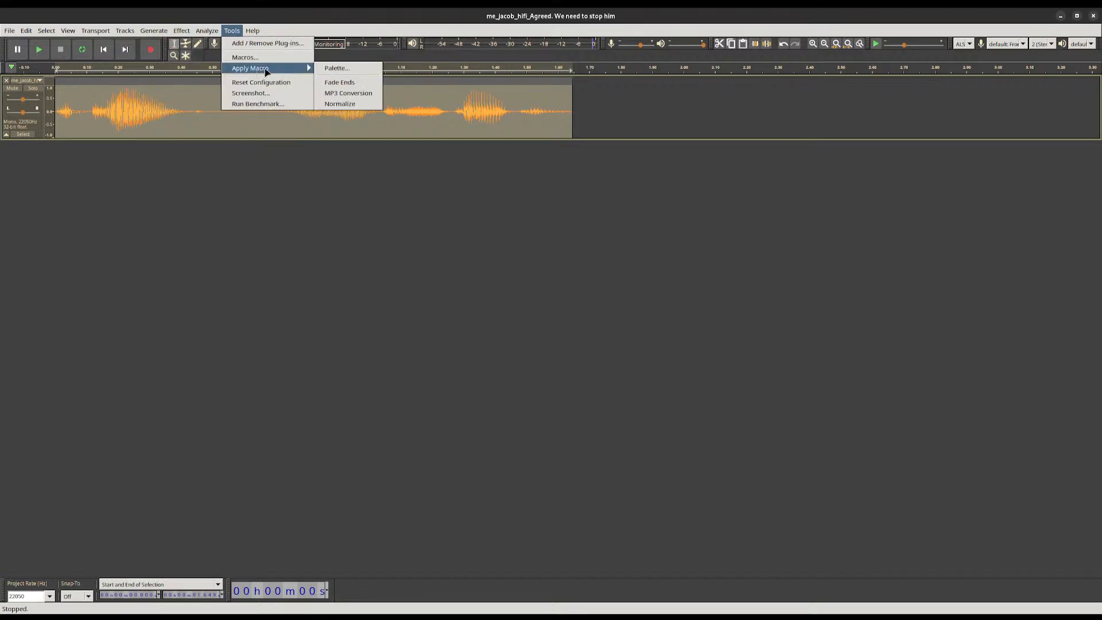
{"action": "left_click", "coordinate": [357, 104]}
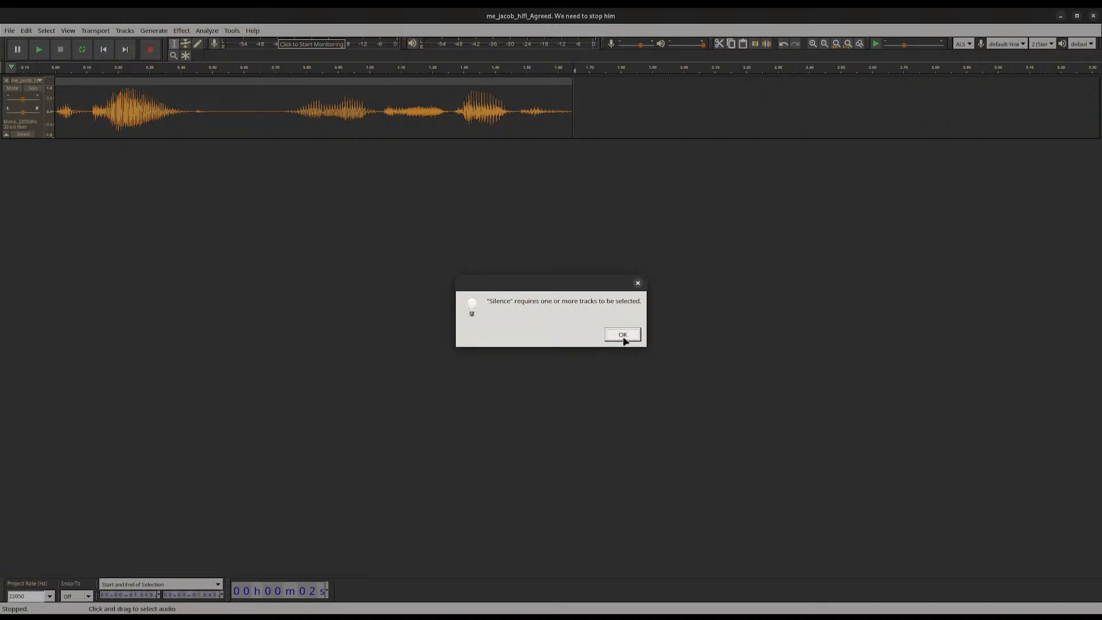
{"action": "left_click", "coordinate": [622, 335]}
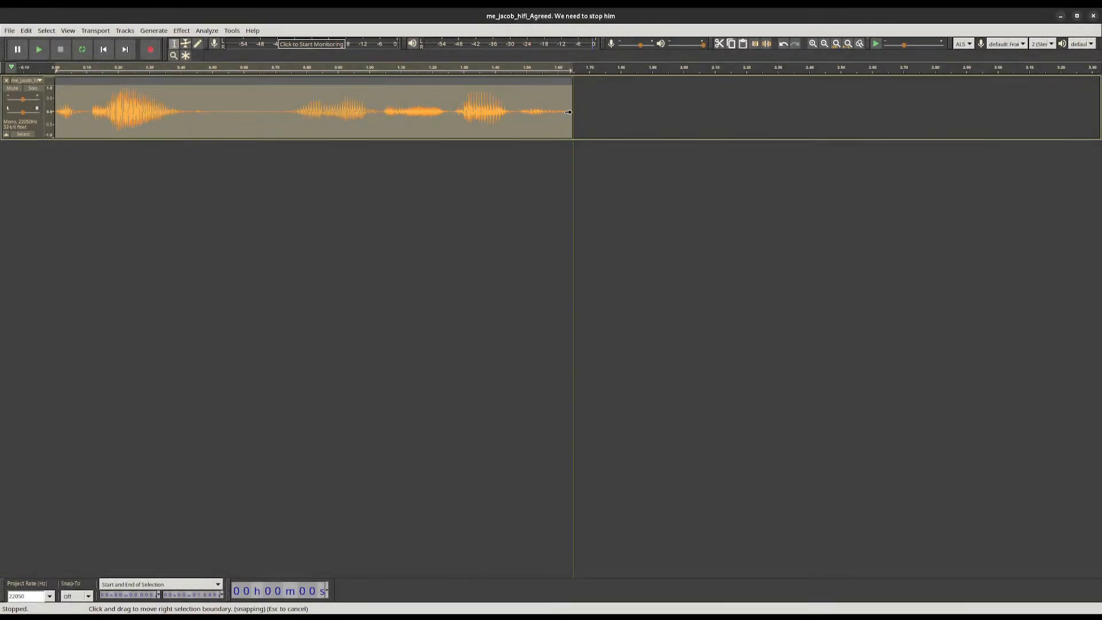
Place the cursor at the end of the voice clip and generate 0.200 s of silence there
{"action": "left_click", "coordinate": [571, 111]}
{"action": "left_click", "coordinate": [573, 111]}
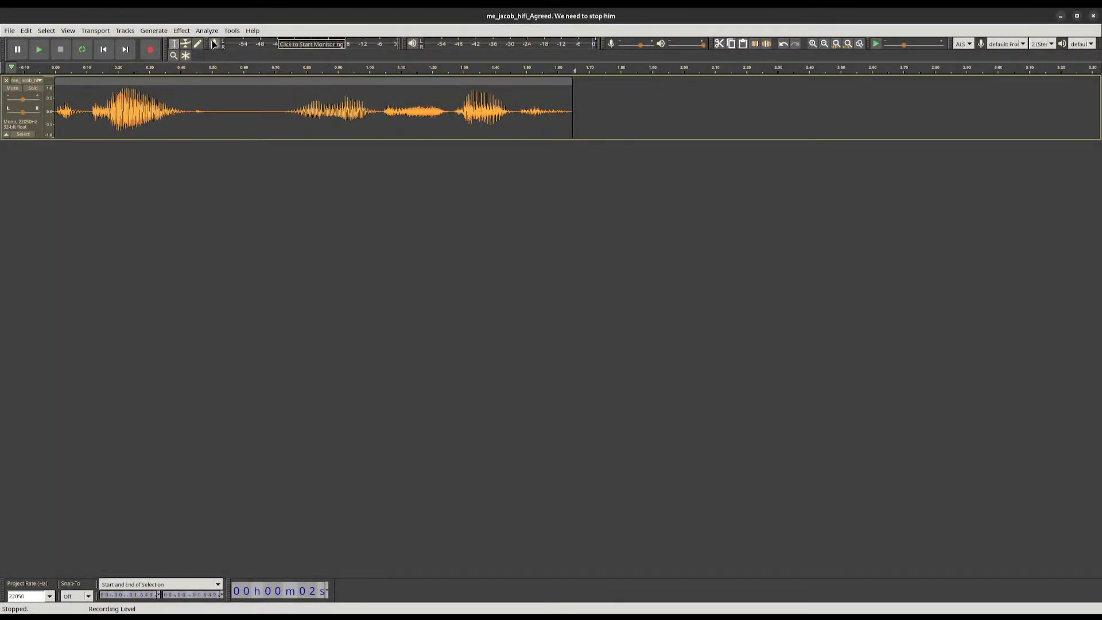
{"action": "left_click", "coordinate": [154, 31]}
{"action": "left_click", "coordinate": [167, 89]}
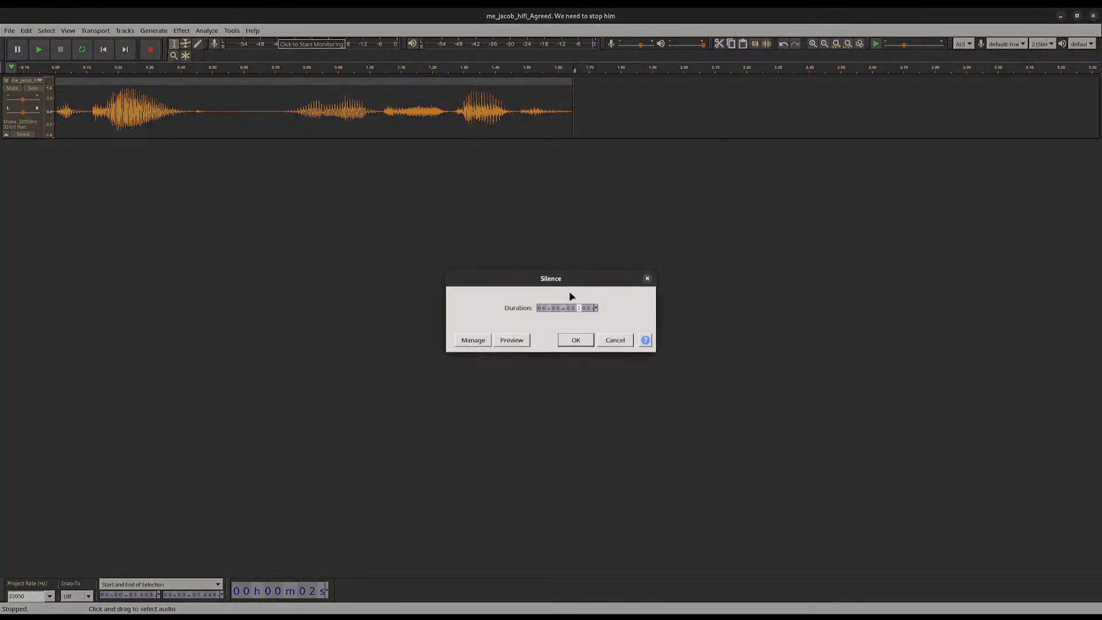
{"action": "left_click", "coordinate": [576, 339]}
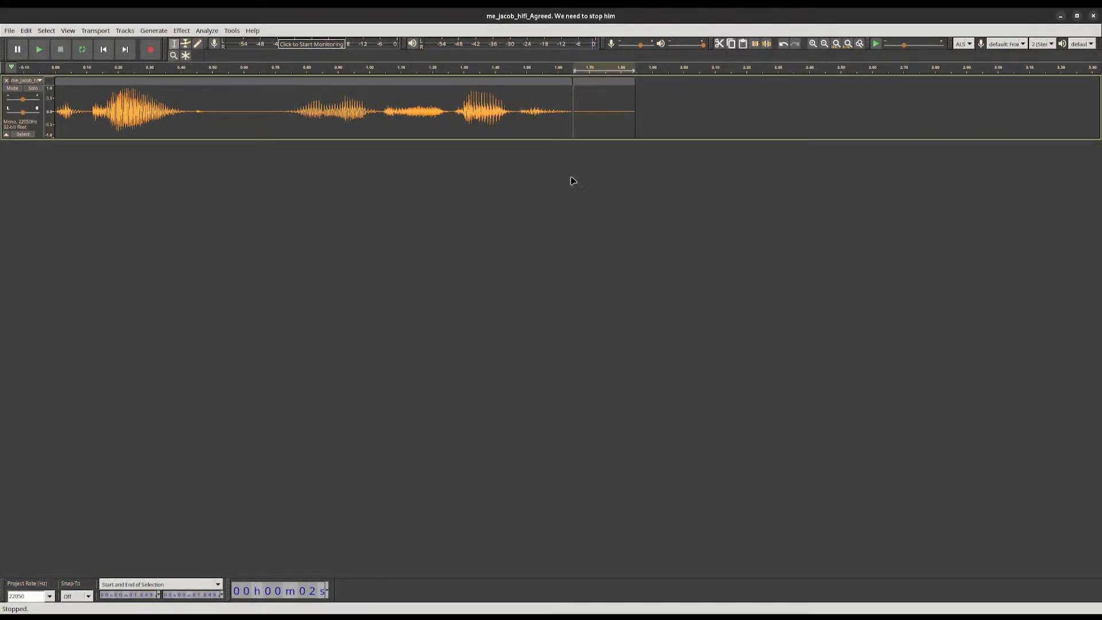
Play the extended track from its start, then undo the generated silence
{"action": "key", "text": "space"}
{"action": "left_click", "coordinate": [582, 110]}
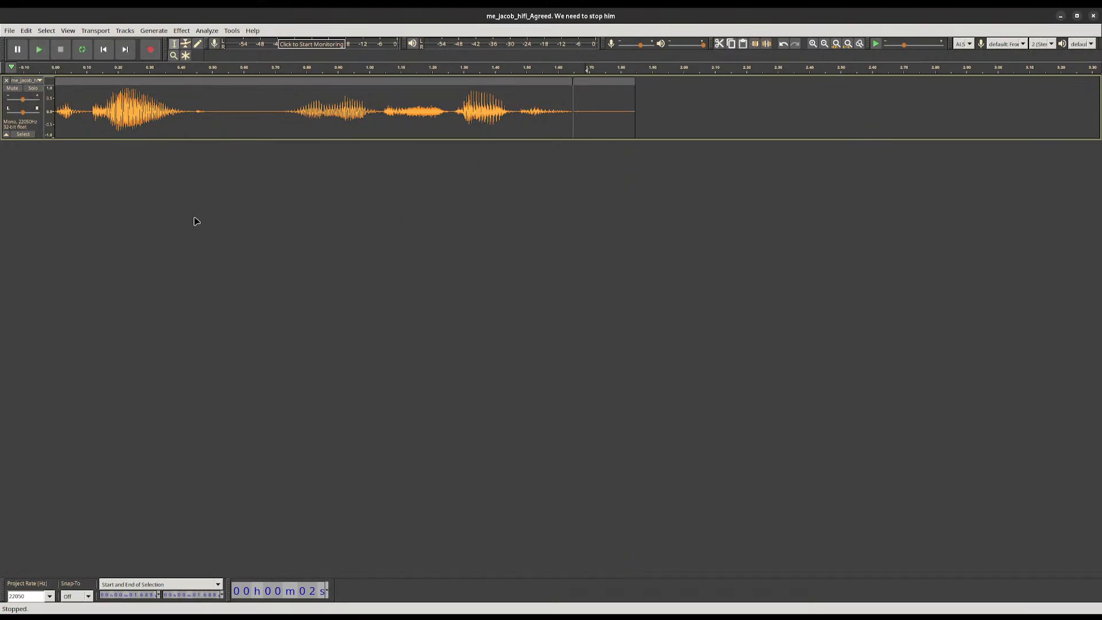
{"action": "left_click", "coordinate": [103, 49]}
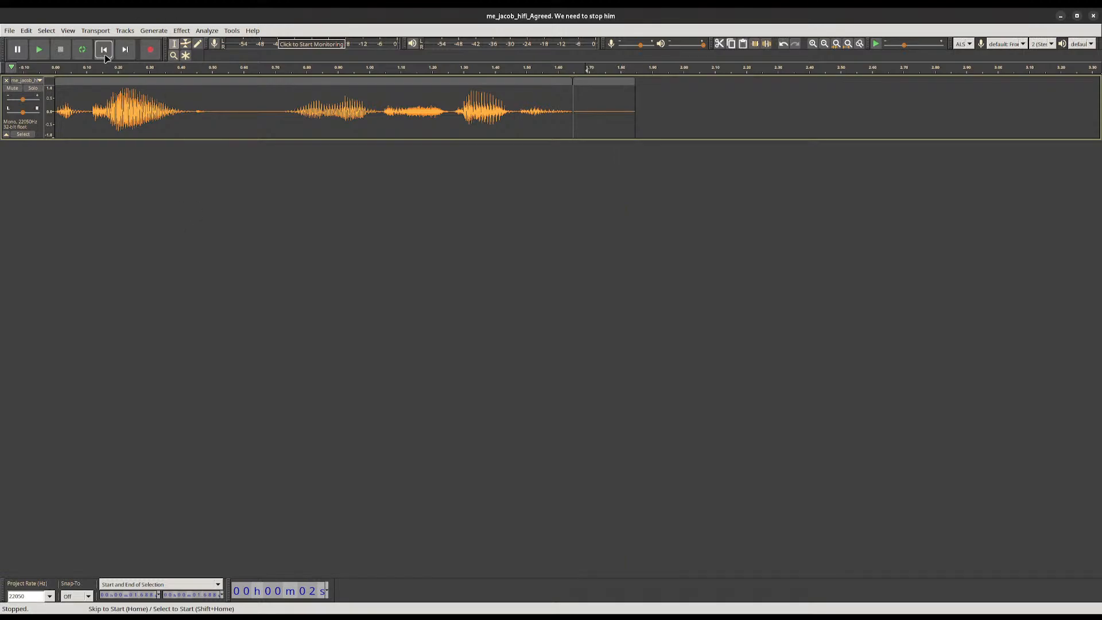
{"action": "key", "text": "space"}
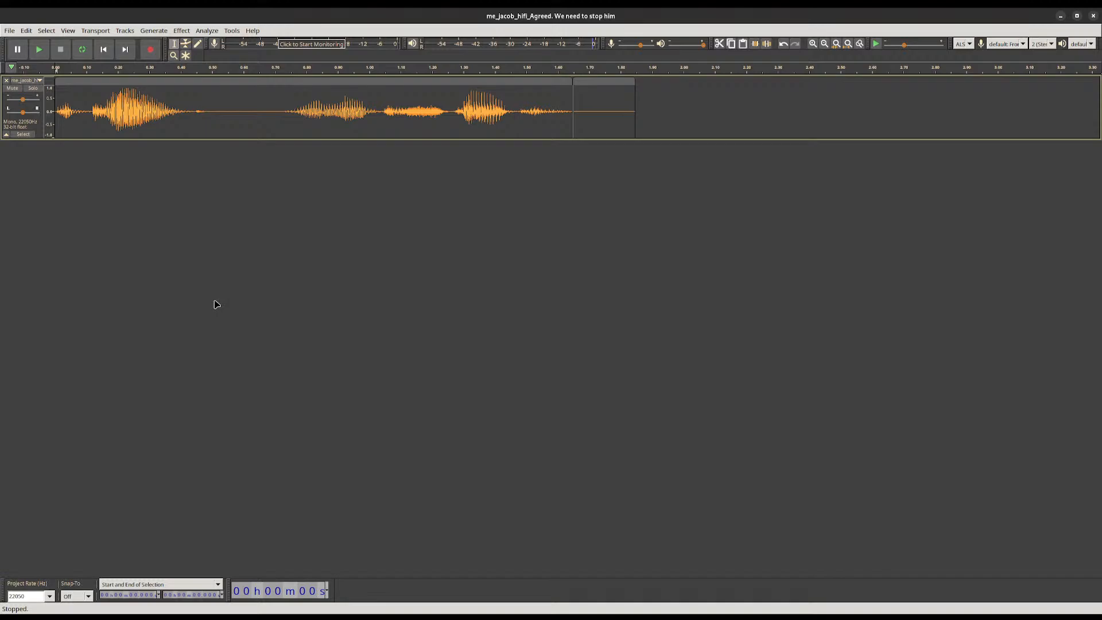
{"action": "key", "text": "ctrl+z"}
Open the Normalize macro for editing and insert a Silence Audio command at its existing Silence step
{"action": "left_click", "coordinate": [232, 30]}
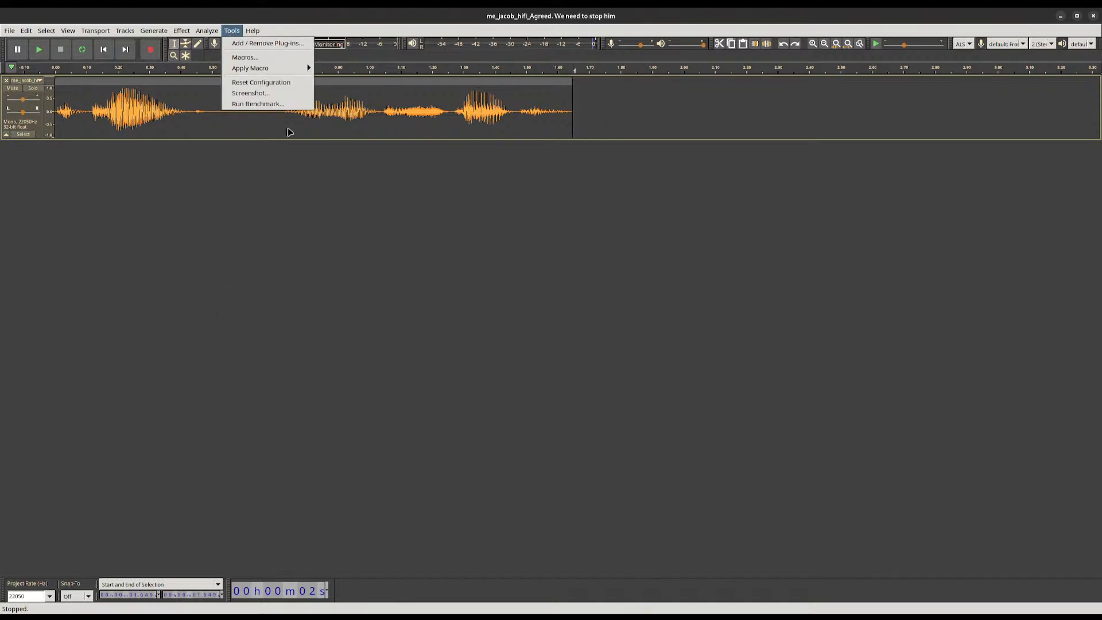
{"action": "left_click", "coordinate": [277, 56]}
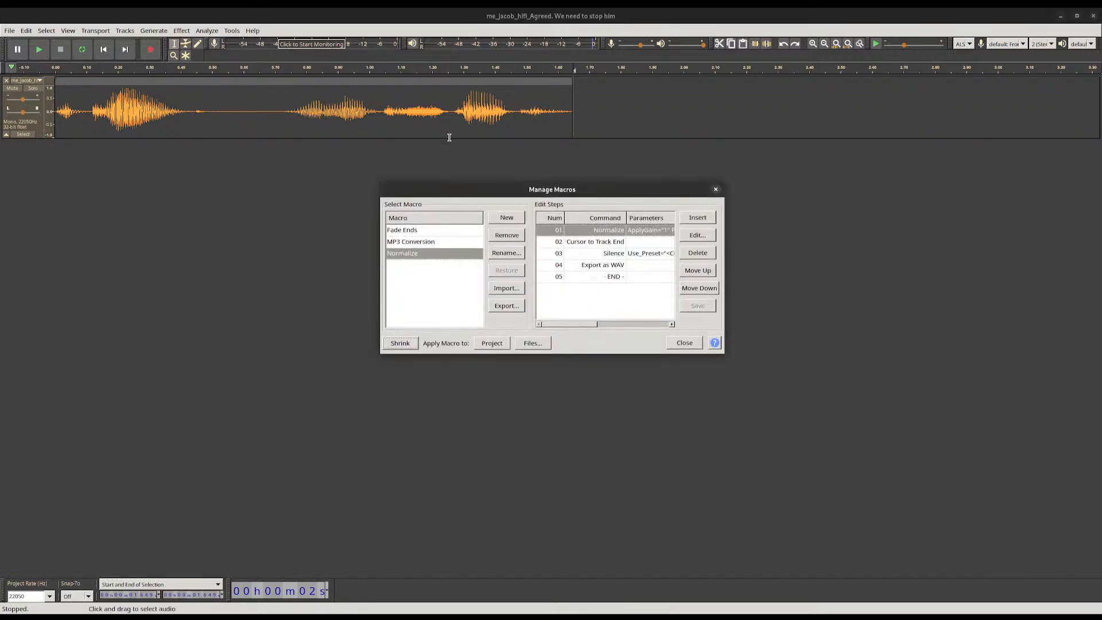
{"action": "left_click", "coordinate": [637, 246]}
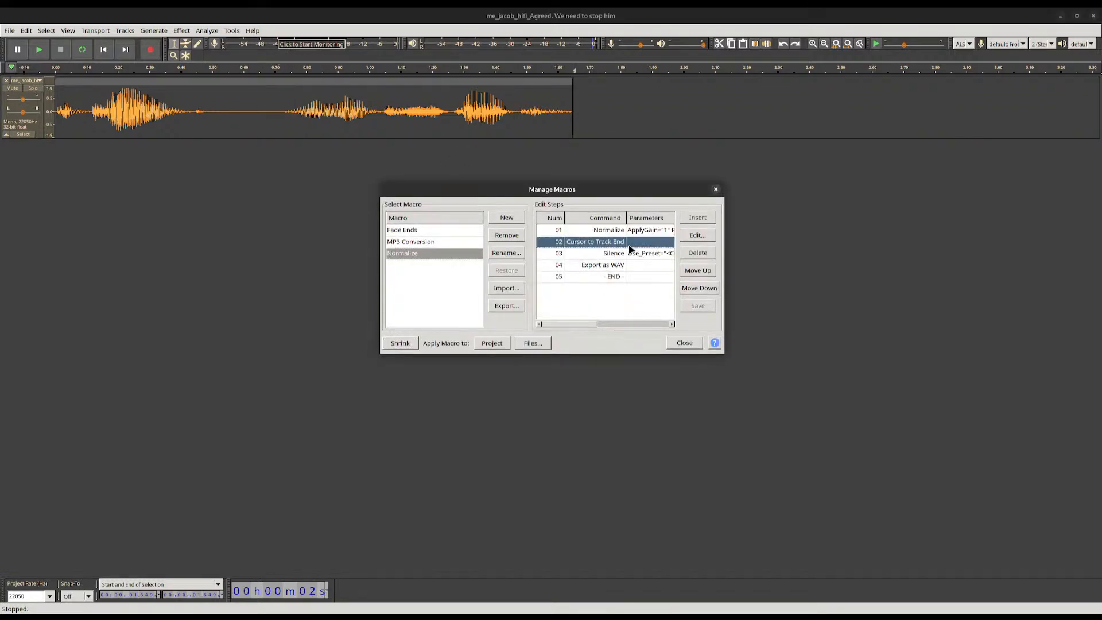
{"action": "left_click", "coordinate": [656, 256]}
{"action": "left_click", "coordinate": [711, 218]}
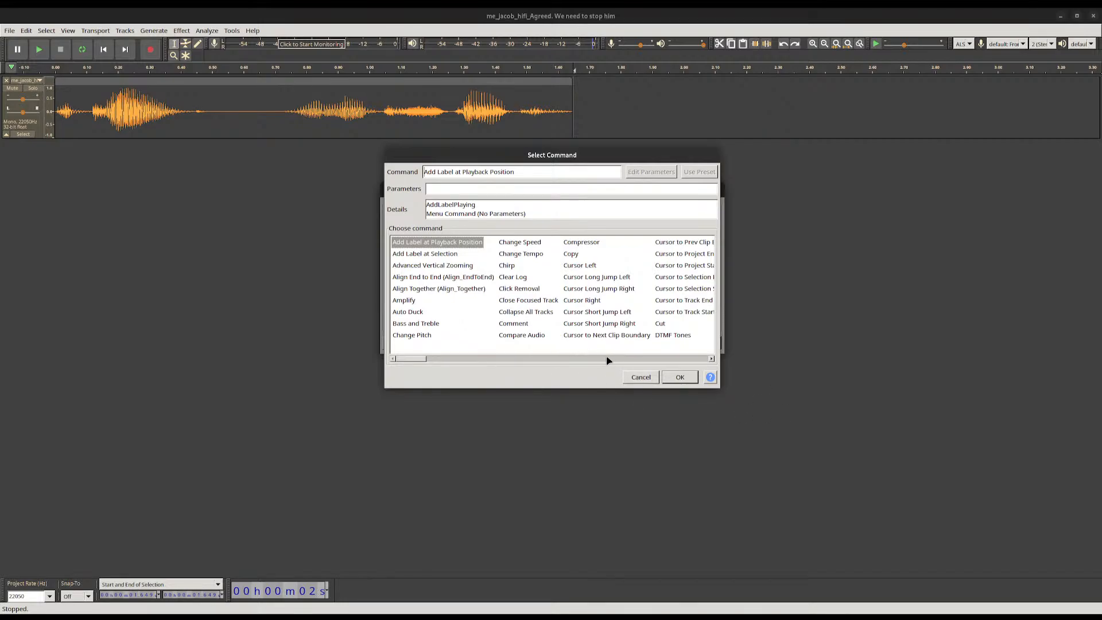
{"action": "left_click_drag", "start_coordinate": [718, 388], "coordinate": [1077, 575]}
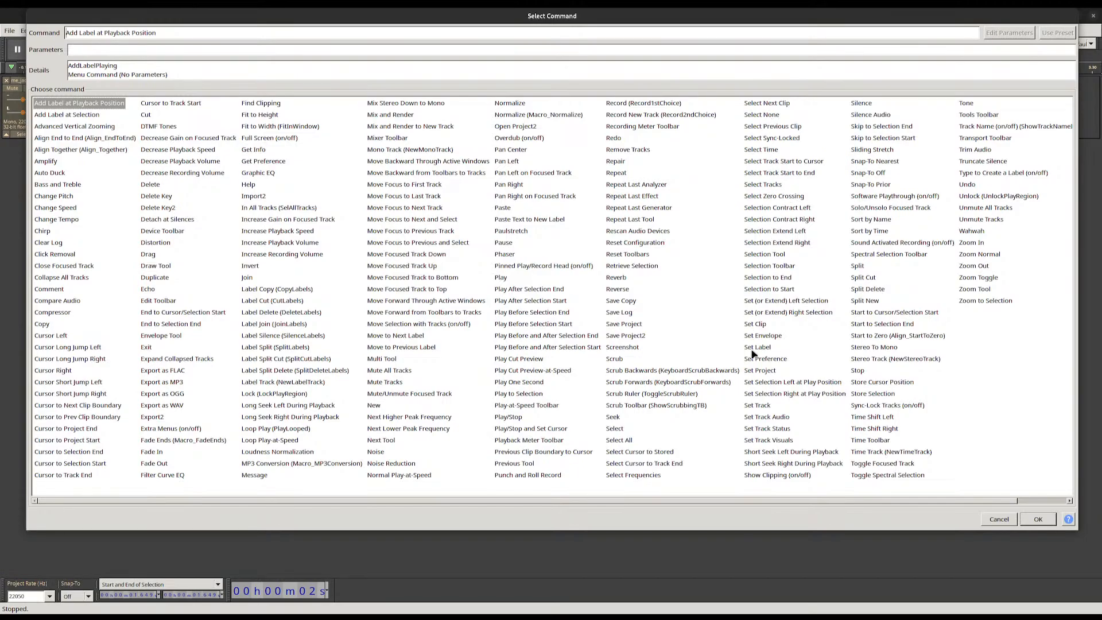
{"action": "left_click", "coordinate": [861, 103]}
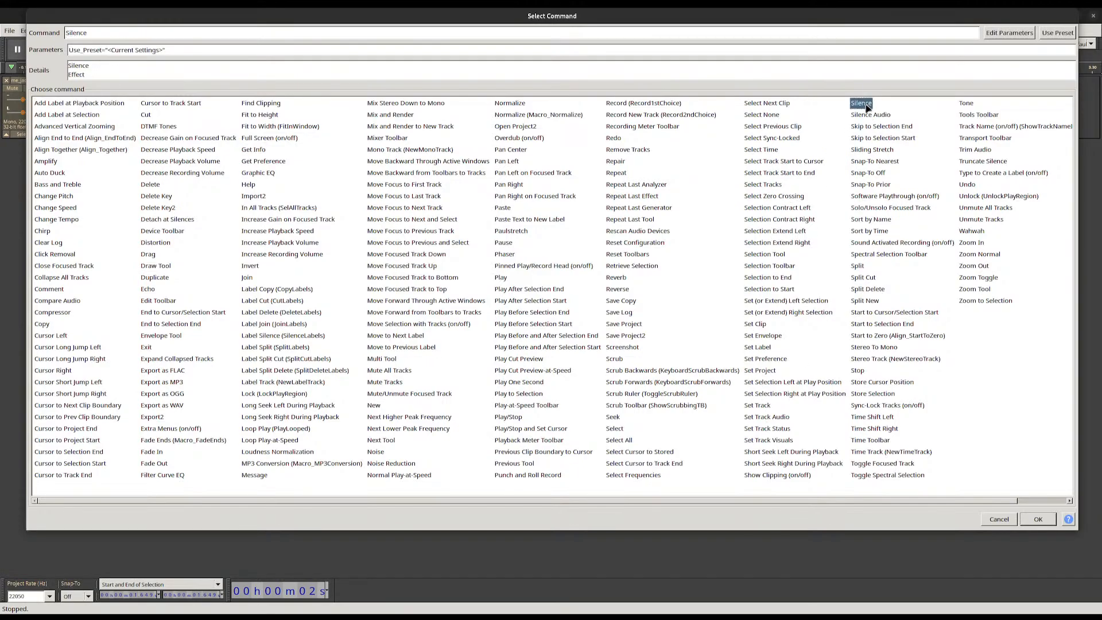
{"action": "left_click", "coordinate": [861, 115]}
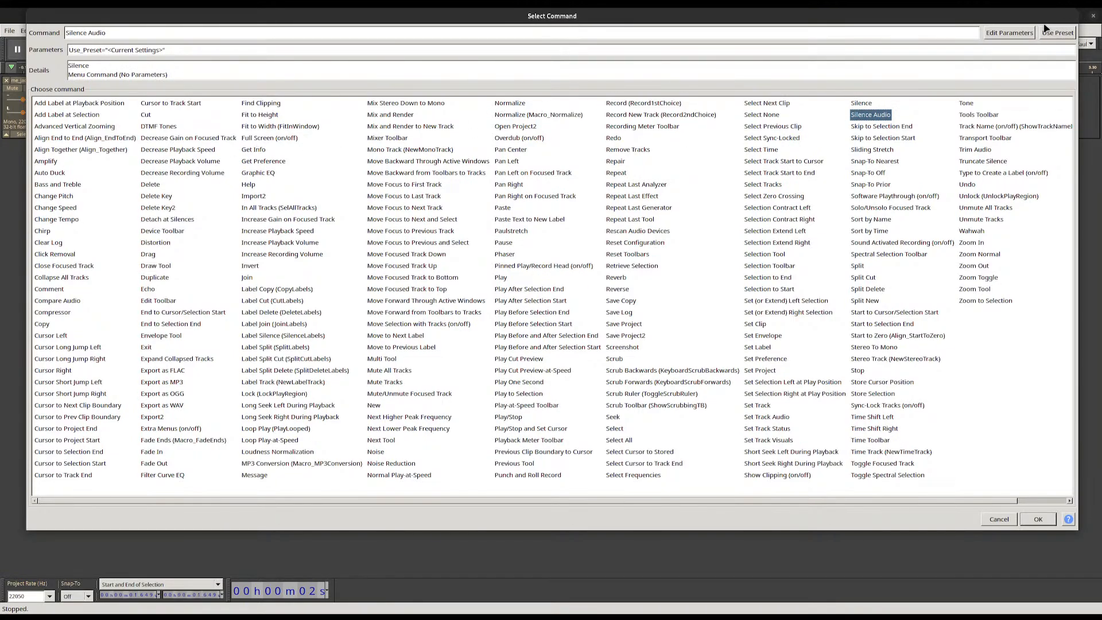
{"action": "left_click", "coordinate": [1038, 519]}
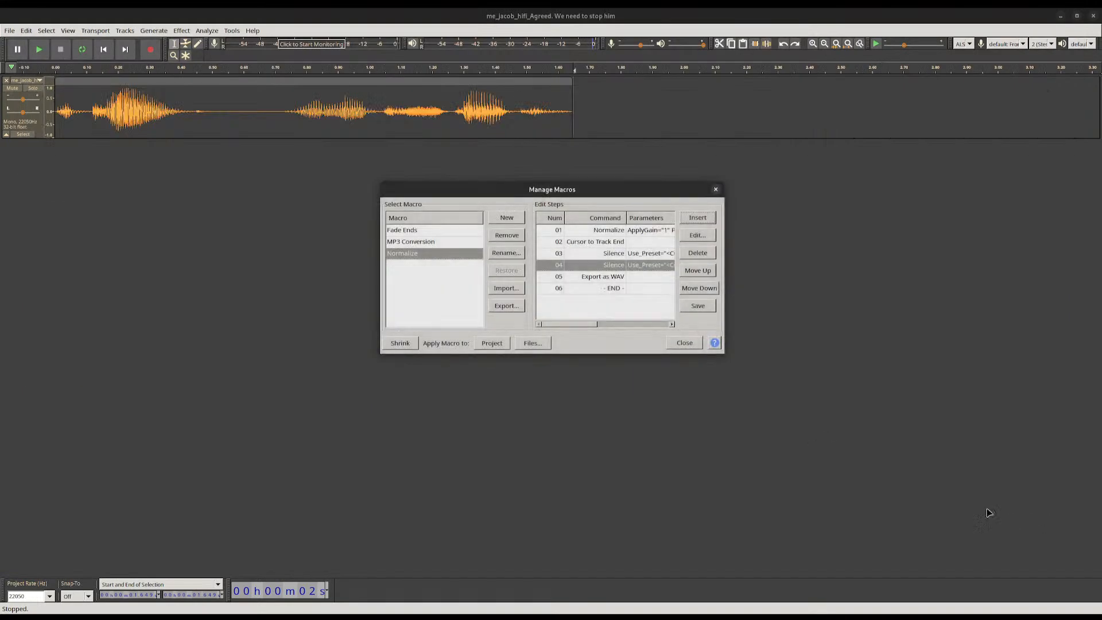
Delete both Silence steps and the Cursor to Track End step from the Normalize macro
{"action": "left_click", "coordinate": [643, 256]}
{"action": "left_click", "coordinate": [698, 253]}
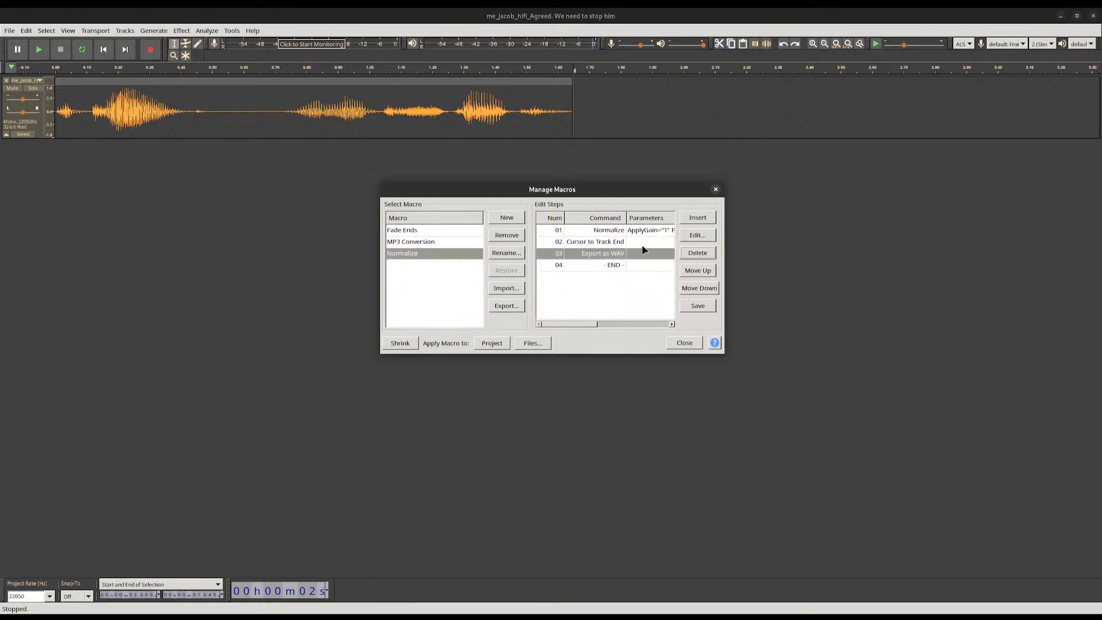
{"action": "left_click", "coordinate": [661, 243]}
{"action": "left_click", "coordinate": [696, 253]}
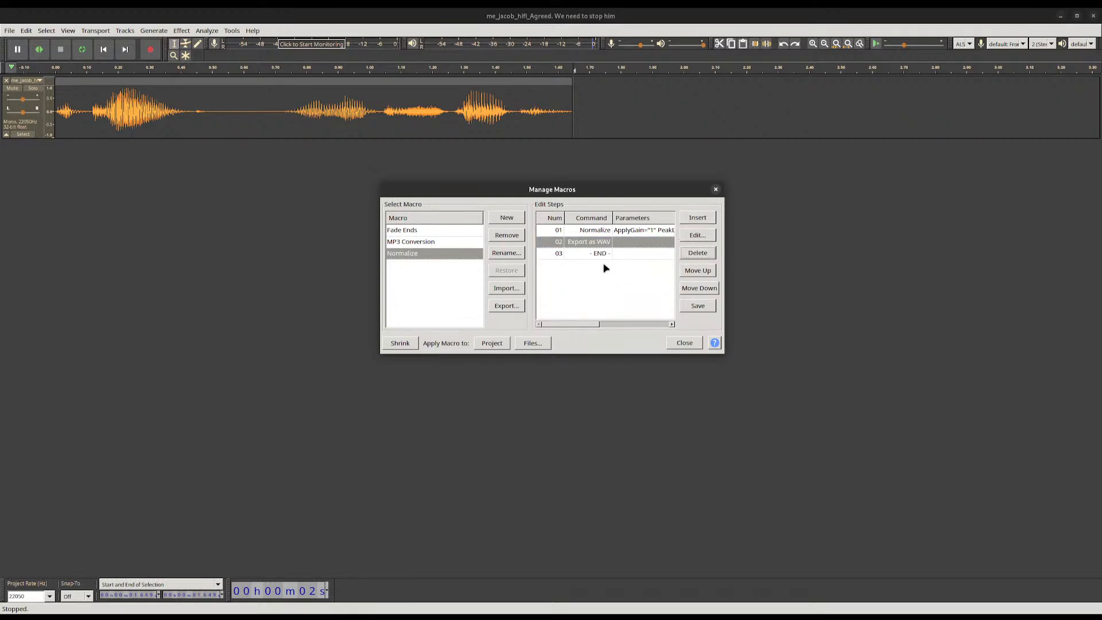
Insert the Cursor to Track End command before Export as WAV in the Normalize macro
{"action": "left_click", "coordinate": [697, 218]}
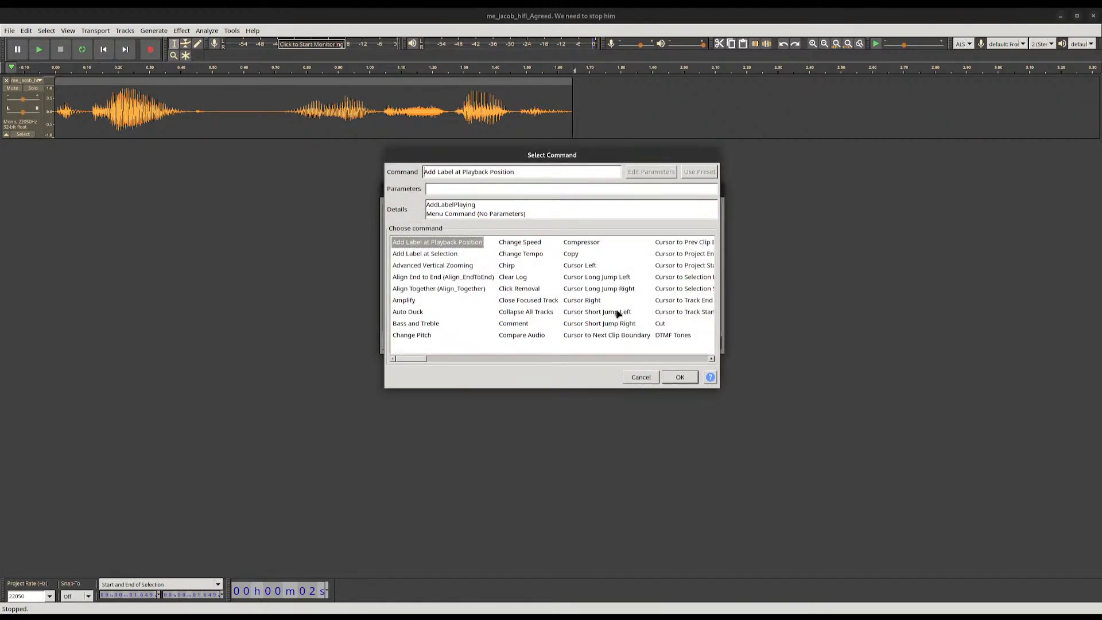
{"action": "left_click", "coordinate": [713, 359]}
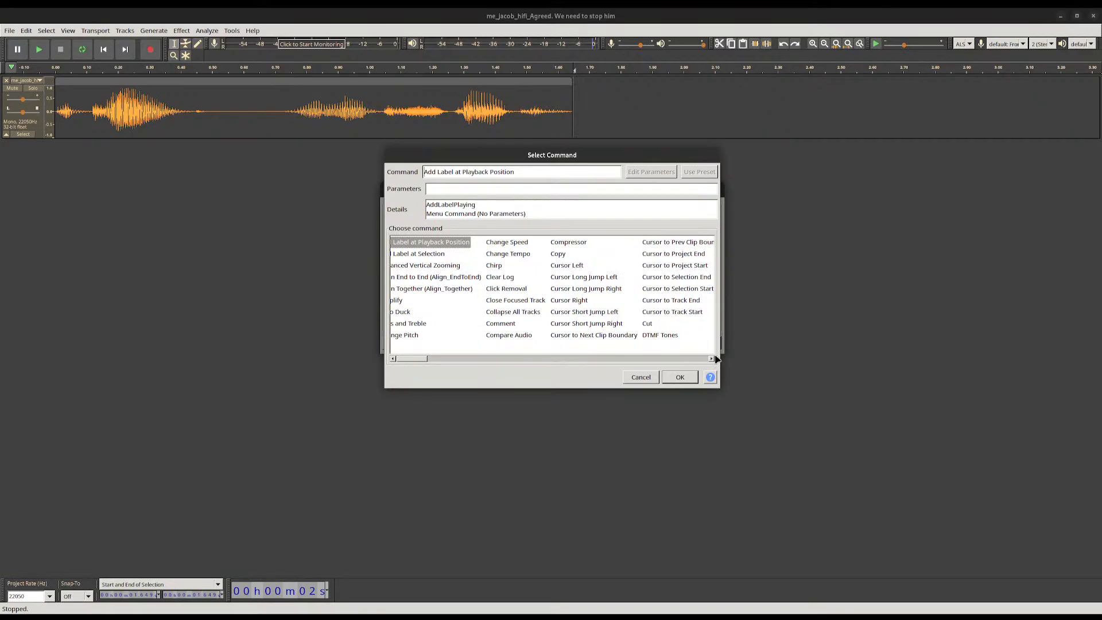
{"action": "left_click", "coordinate": [712, 359]}
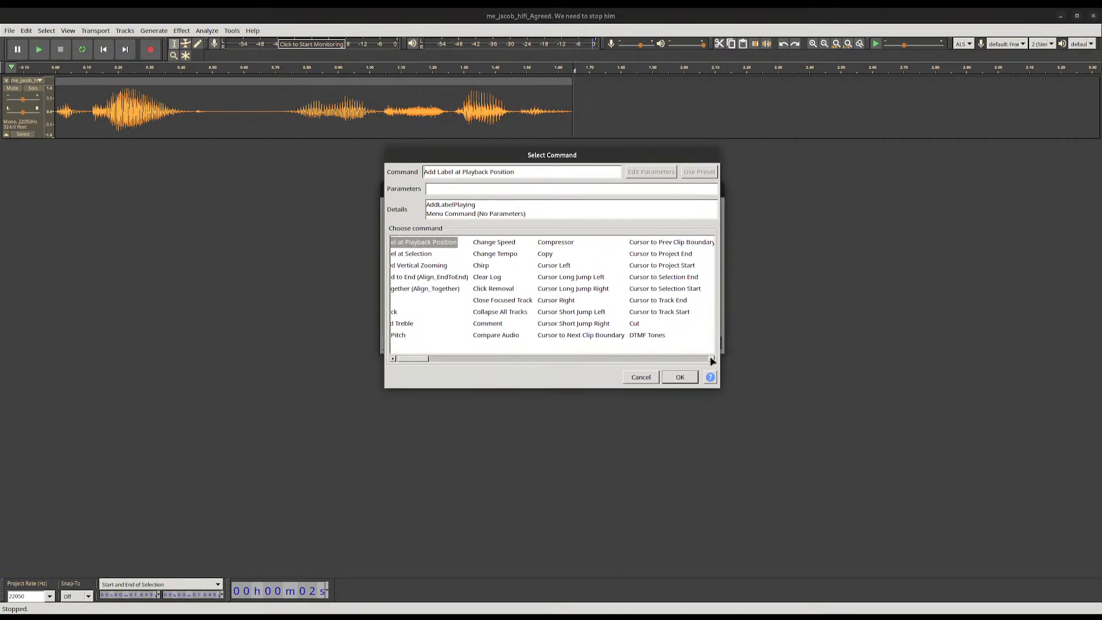
{"action": "left_click", "coordinate": [668, 311]}
{"action": "left_click", "coordinate": [660, 300]}
{"action": "left_click", "coordinate": [681, 377]}
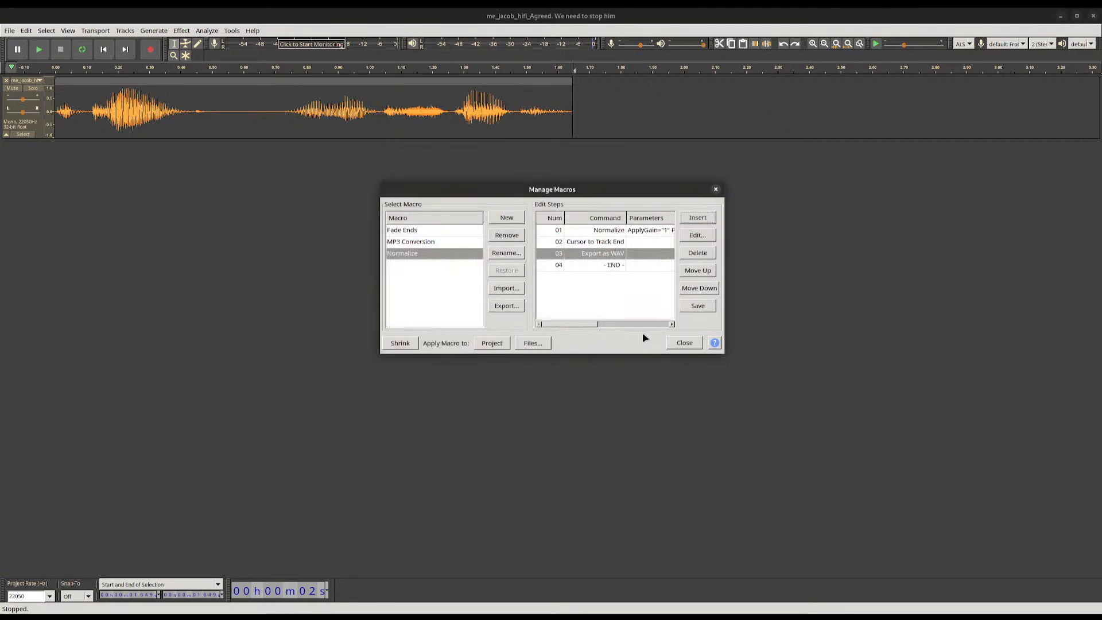
Insert the Silence Audio command between Cursor to Track End and Export as WAV
{"action": "left_click", "coordinate": [697, 217]}
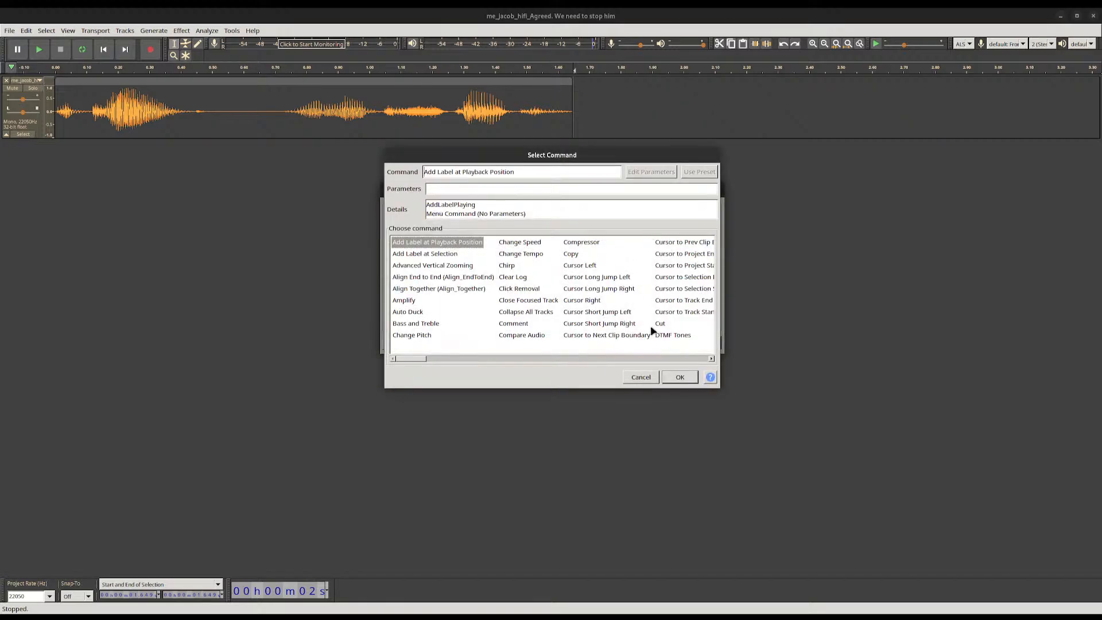
{"action": "type", "text": "si"}
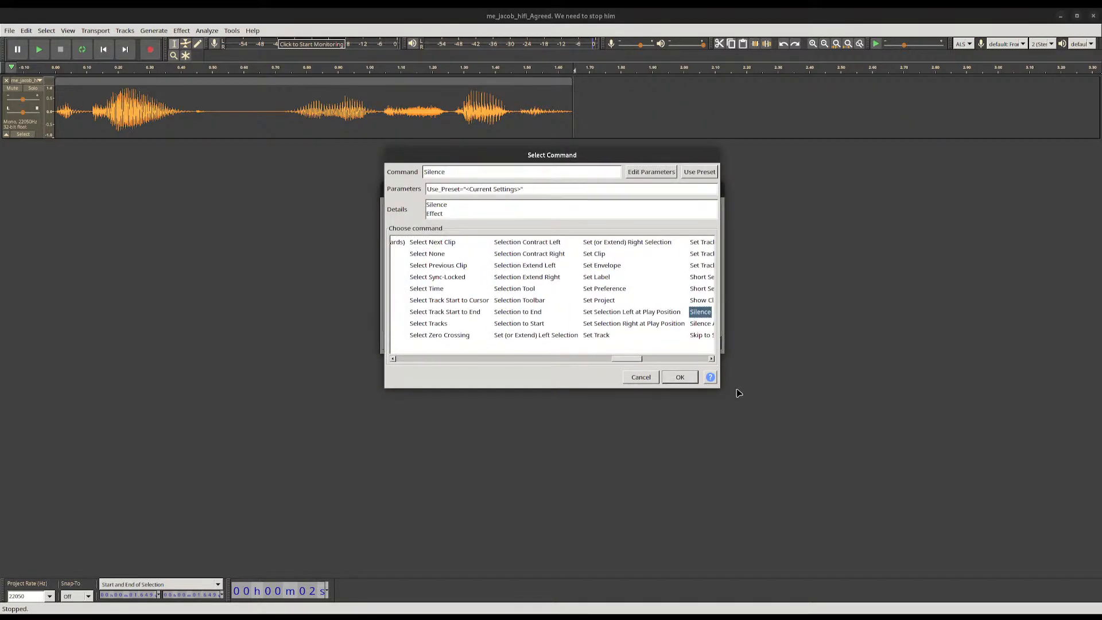
{"action": "left_click", "coordinate": [712, 359]}
{"action": "left_click", "coordinate": [688, 324]}
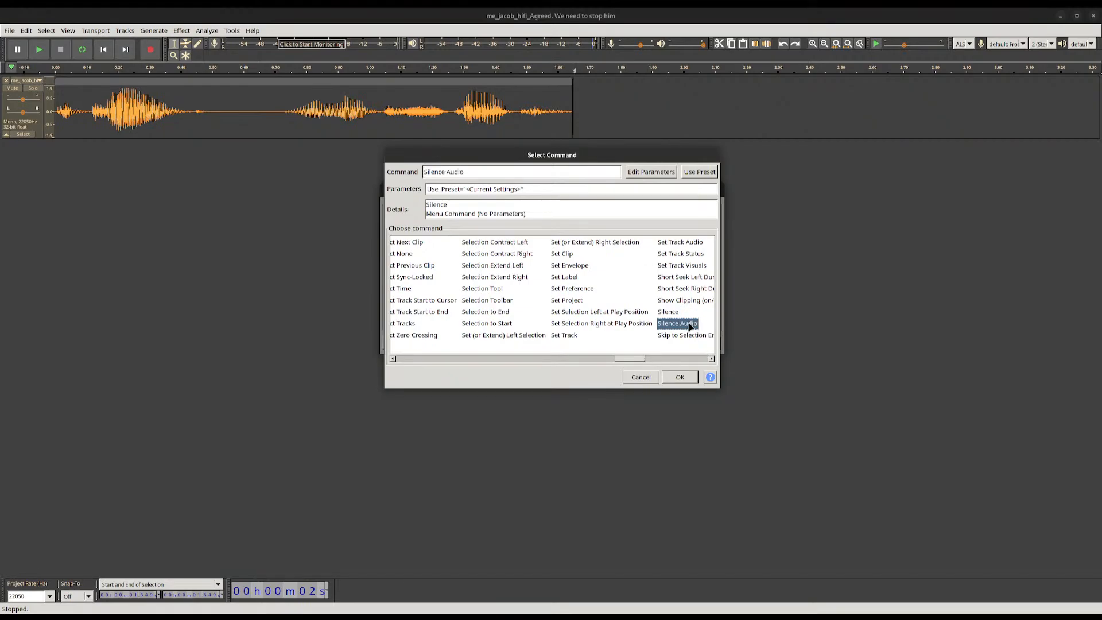
{"action": "left_click", "coordinate": [679, 376]}
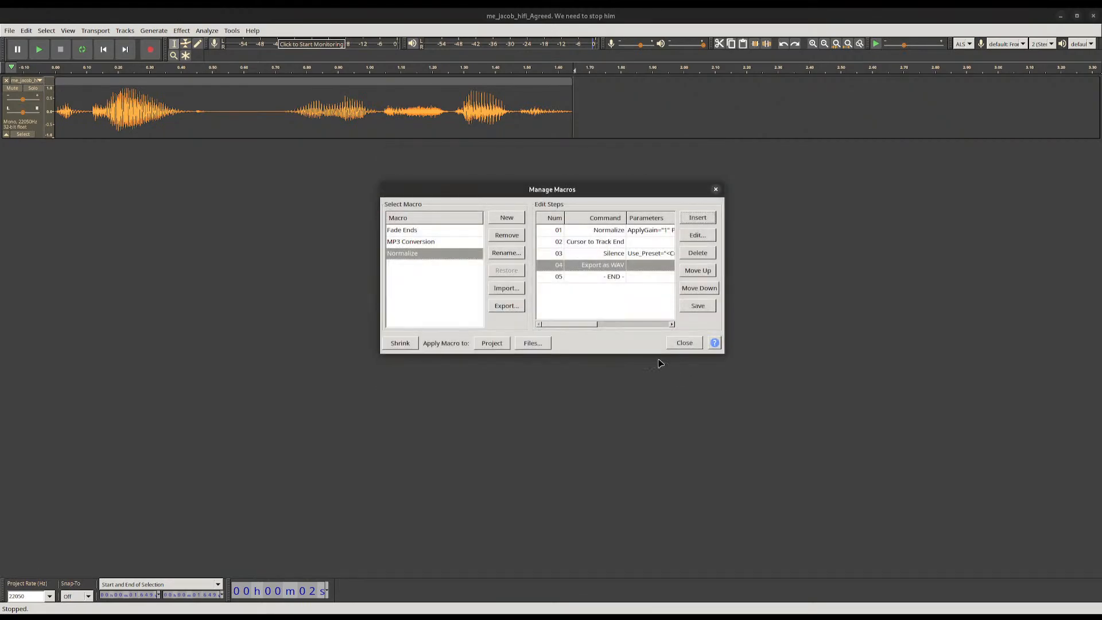
Close the macro manager and save the changes to the Normalize macro
{"action": "double_click", "coordinate": [639, 256]}
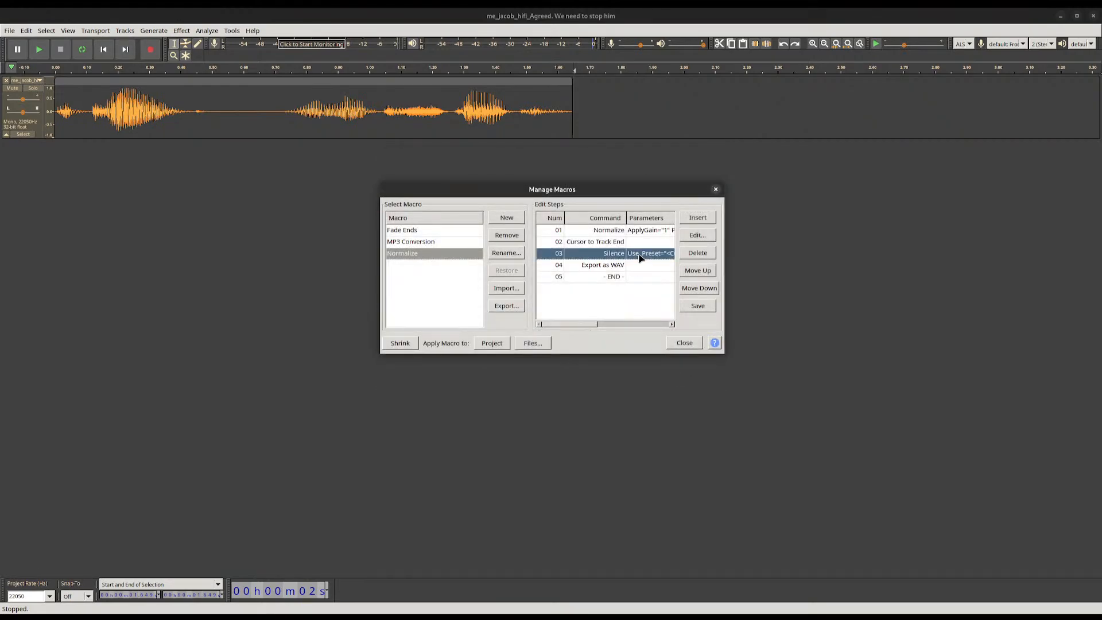
{"action": "left_click", "coordinate": [597, 297]}
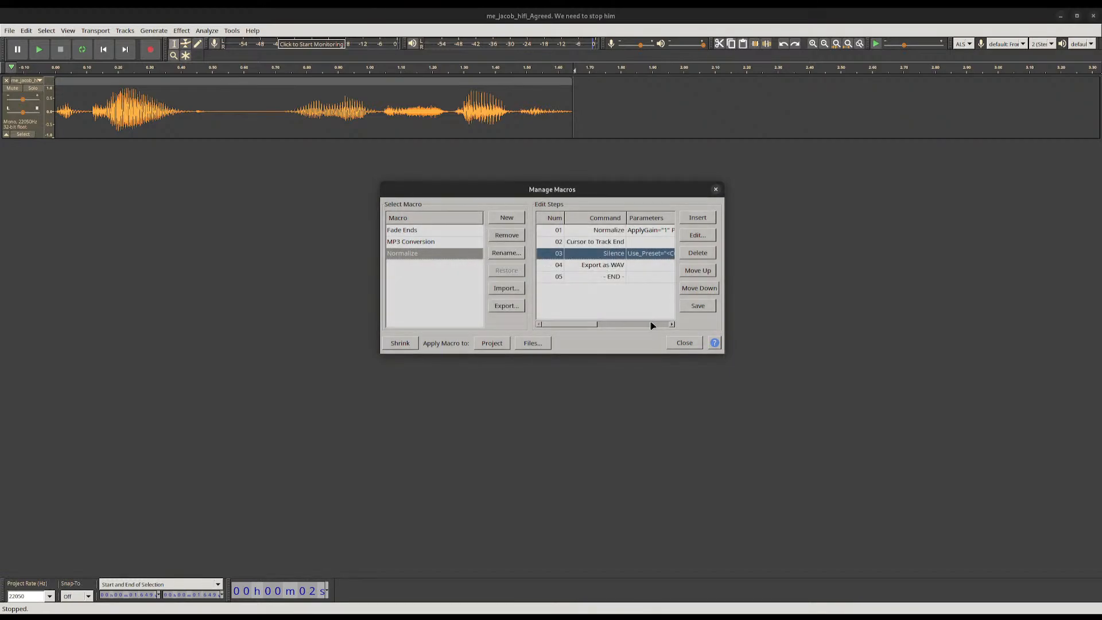
{"action": "left_click", "coordinate": [684, 343]}
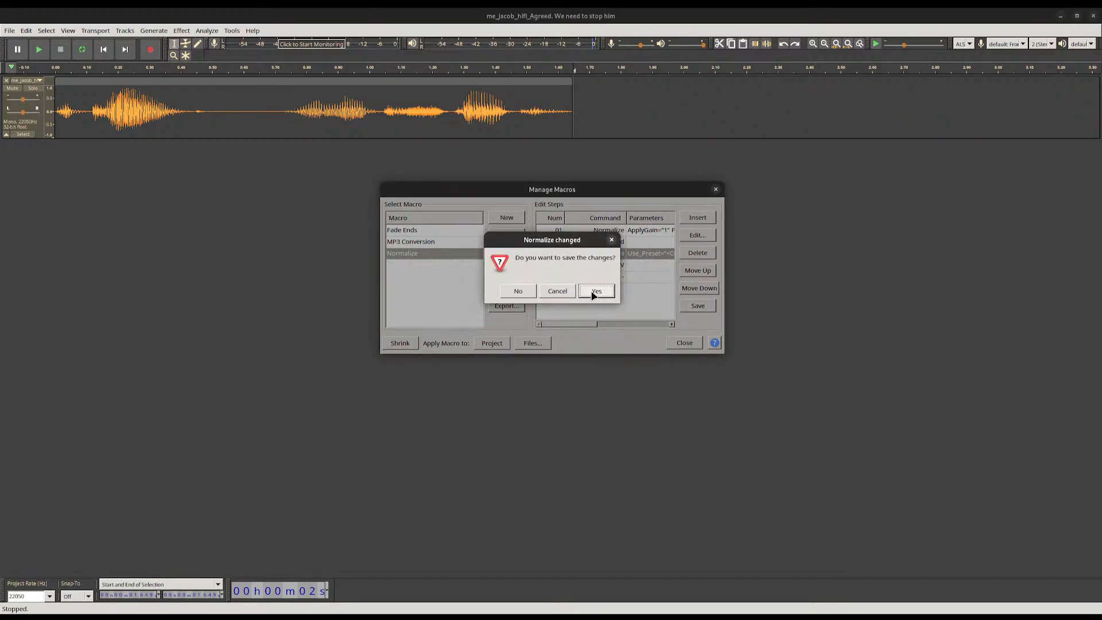
{"action": "left_click", "coordinate": [595, 291]}
Try applying the Normalize macro to the open track, and dismiss the resulting message
{"action": "left_click", "coordinate": [232, 30]}
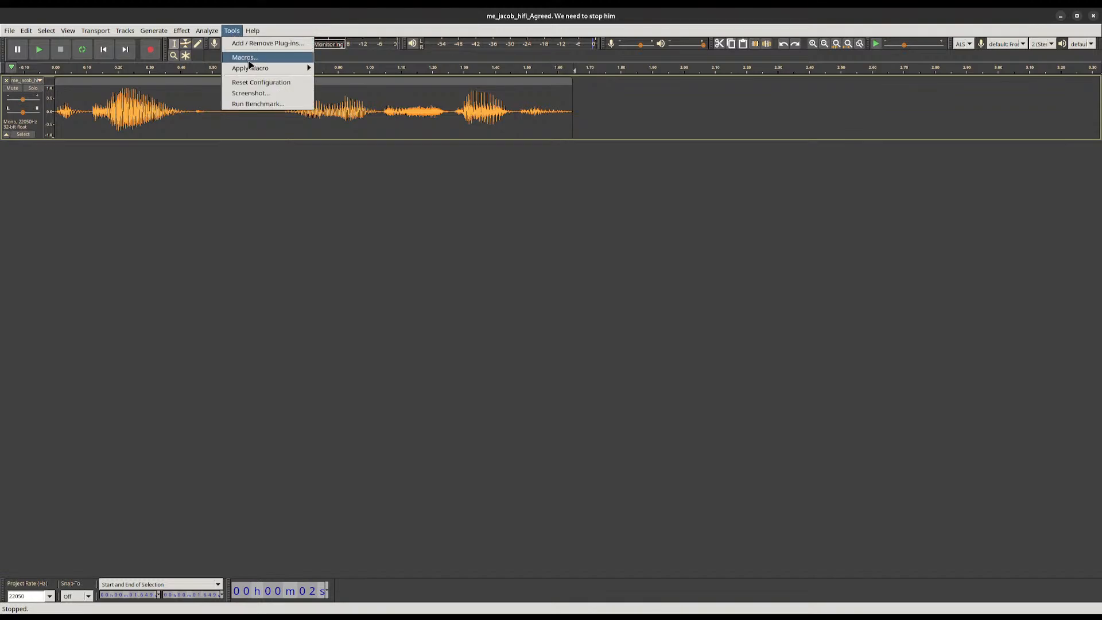
{"action": "mouse_move", "coordinate": [268, 69]}
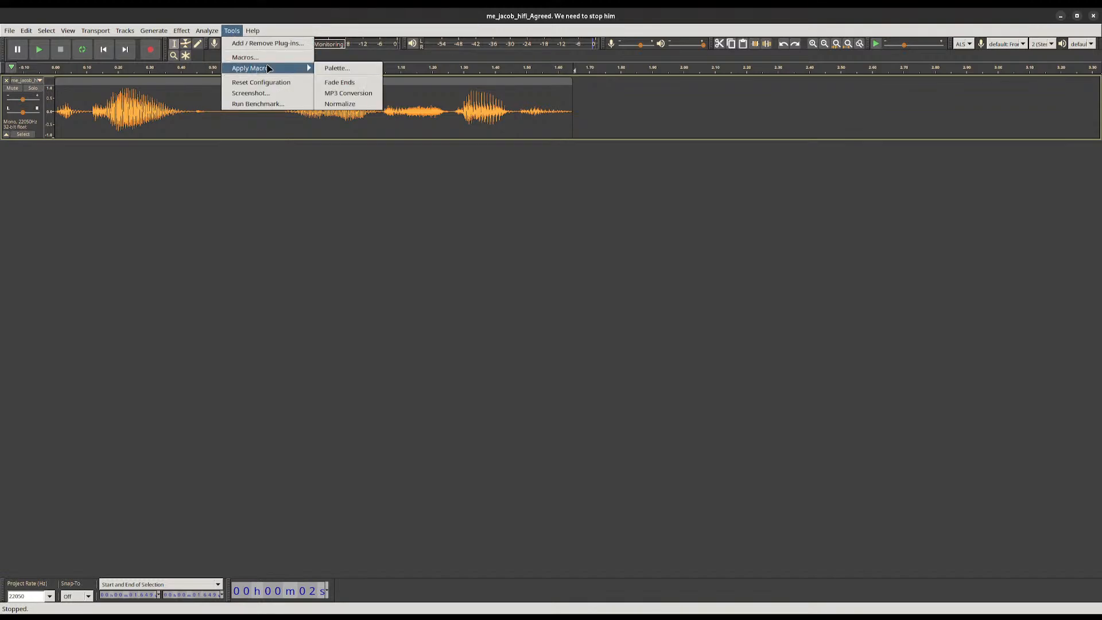
{"action": "left_click", "coordinate": [359, 105]}
{"action": "left_click", "coordinate": [628, 334]}
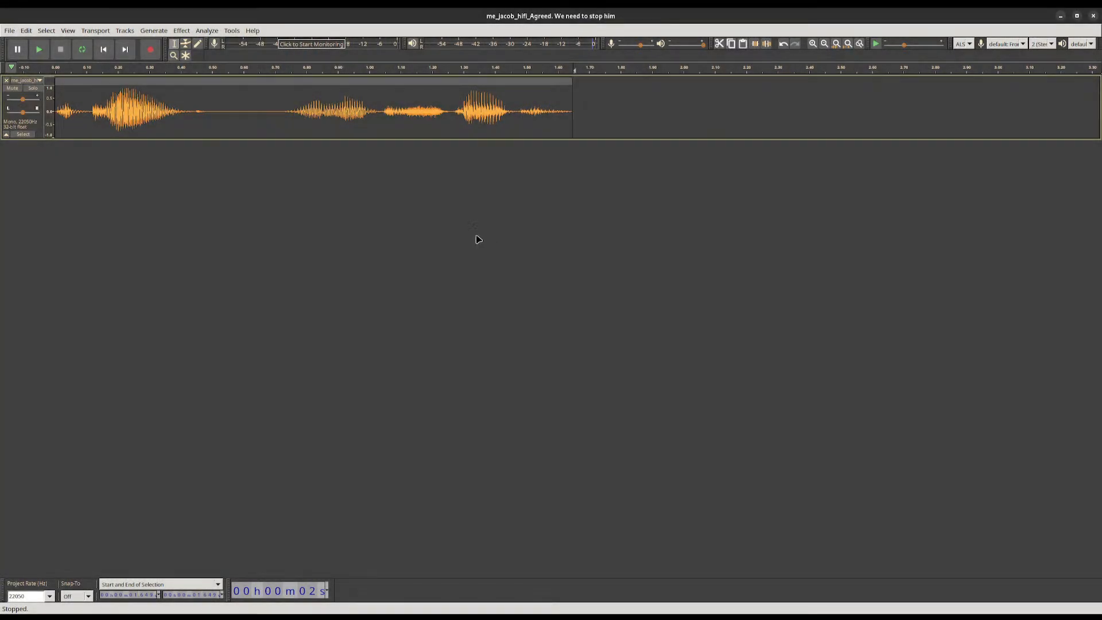
Select all audio in the track, try applying the Normalize macro again, and dismiss the message
{"action": "key", "text": "ctrl+a"}
{"action": "left_click", "coordinate": [231, 30]}
{"action": "mouse_move", "coordinate": [274, 71]}
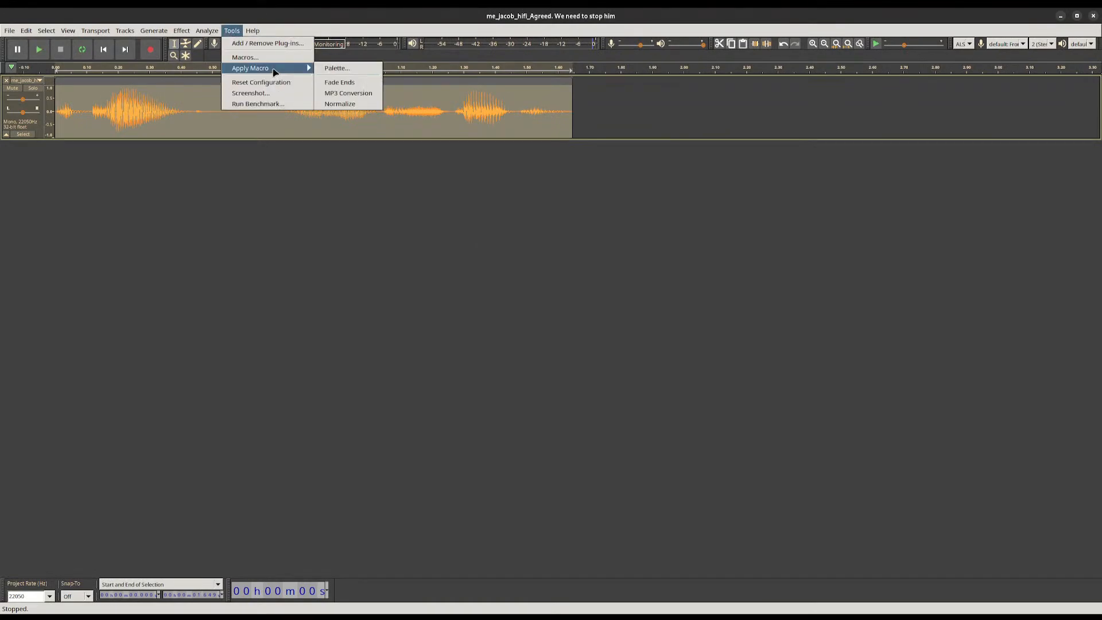
{"action": "left_click", "coordinate": [345, 104]}
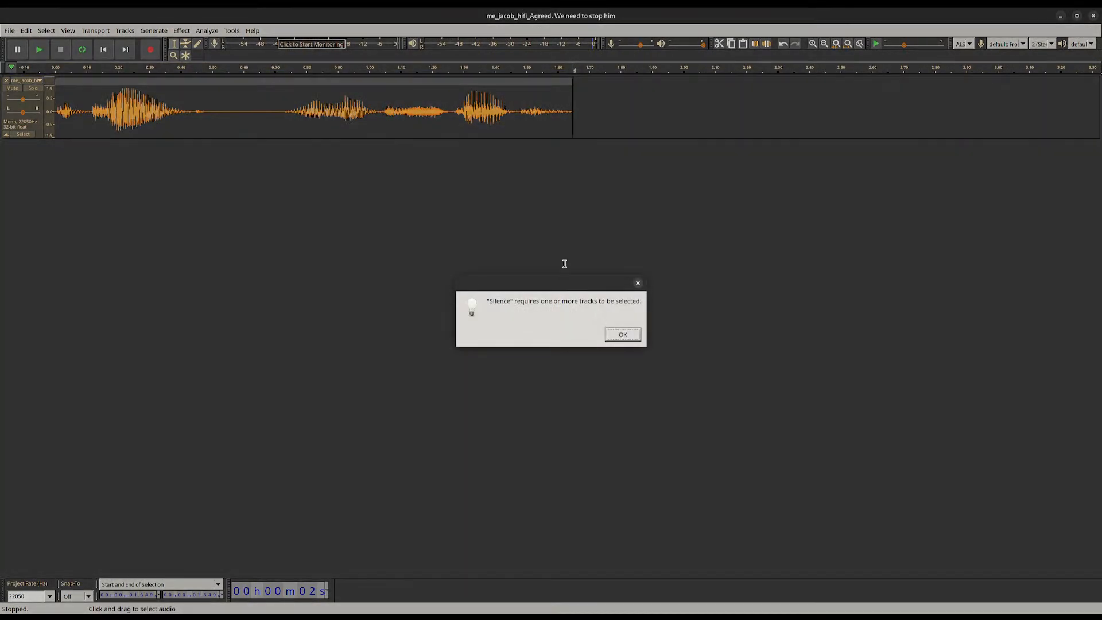
{"action": "left_click", "coordinate": [622, 333]}
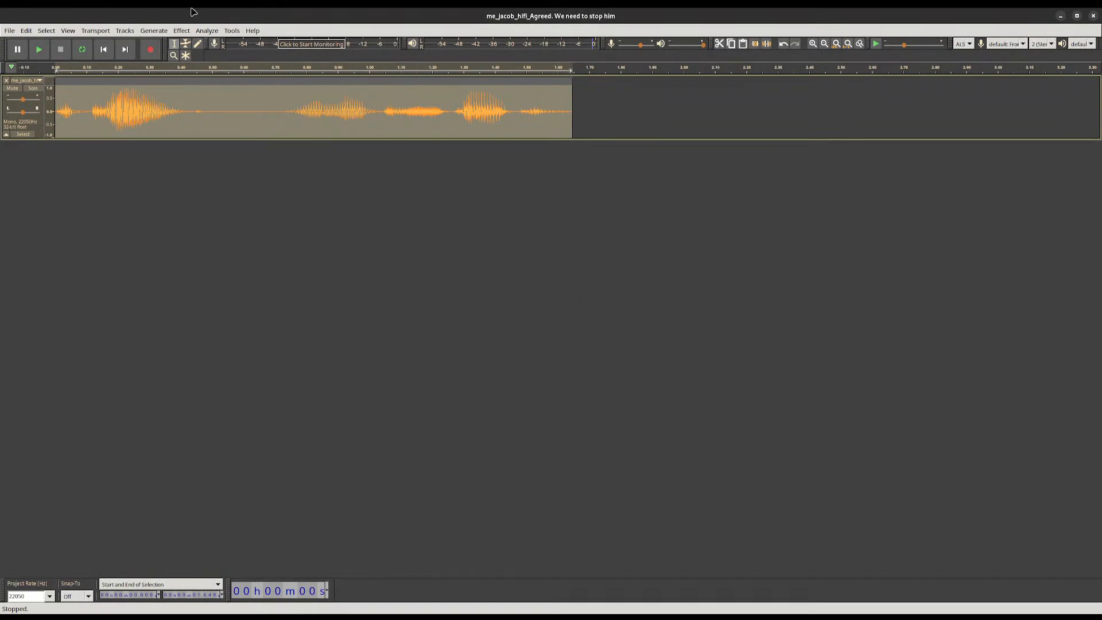
Open the macro manager and delete the Silence step from the Normalize macro
{"action": "left_click", "coordinate": [232, 30]}
{"action": "left_click", "coordinate": [228, 30]}
{"action": "left_click", "coordinate": [232, 31]}
{"action": "left_click", "coordinate": [248, 64]}
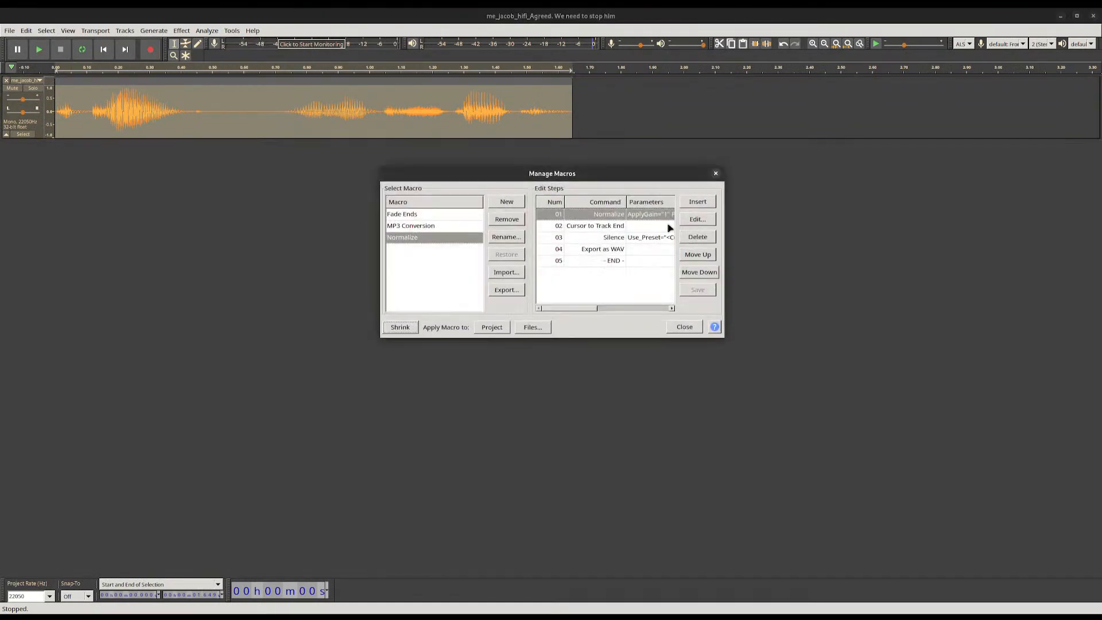
{"action": "left_click", "coordinate": [635, 241]}
{"action": "left_click", "coordinate": [696, 237]}
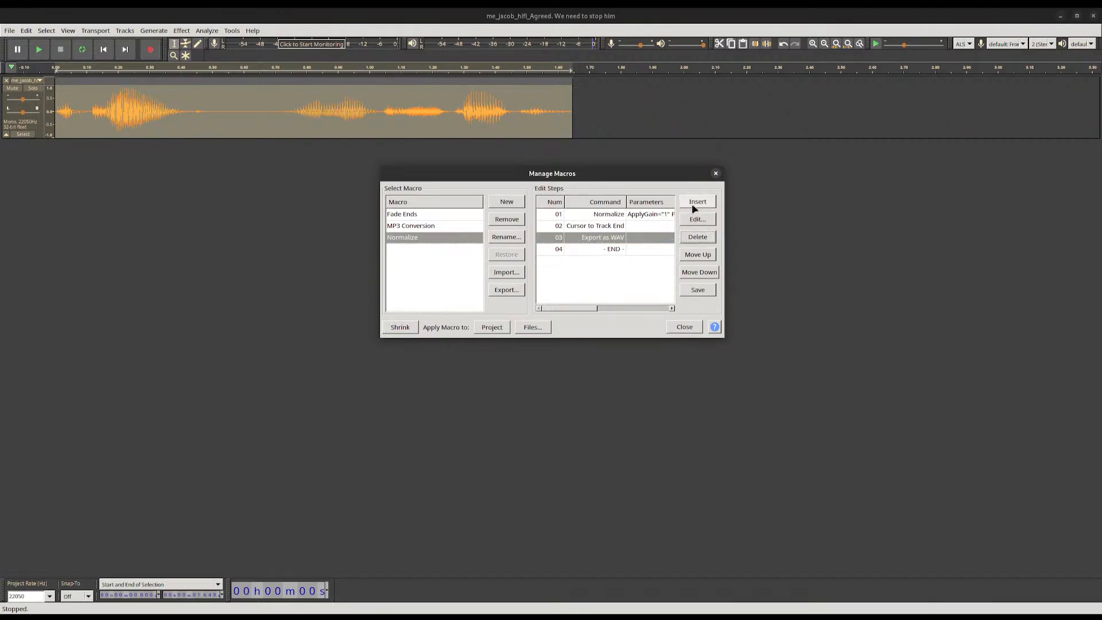
Browse the commands available for insertion before Export as WAV for one that generates silence
{"action": "left_click", "coordinate": [693, 207]}
{"action": "left_click", "coordinate": [504, 275]}
{"action": "key", "text": "g"}
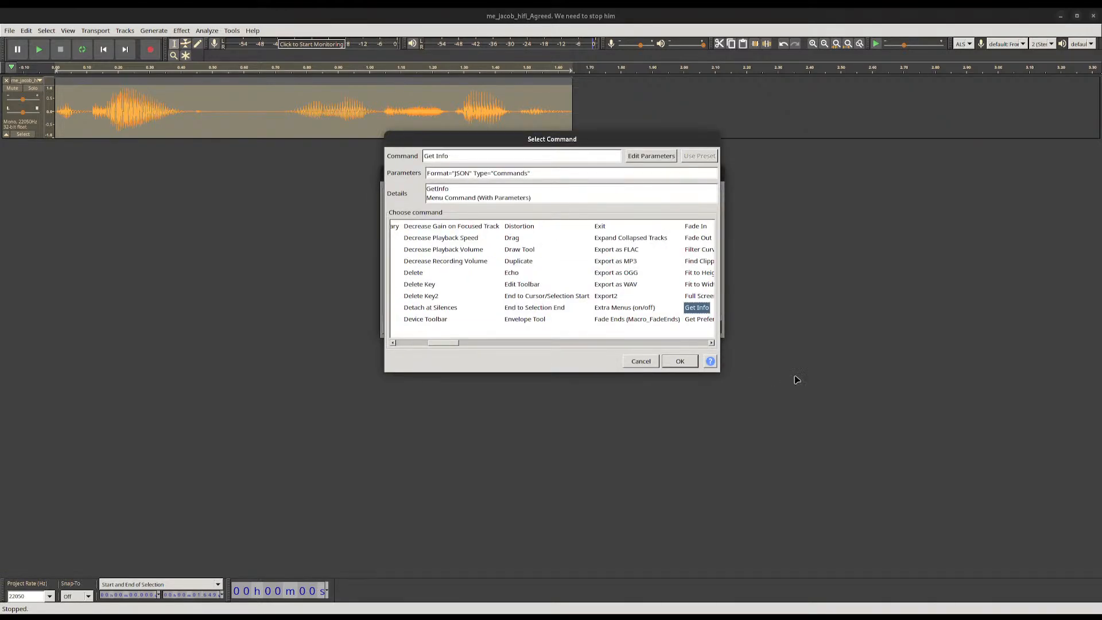
{"action": "key", "text": "n"}
{"action": "scroll", "coordinate": [685, 343], "scroll_direction": "right", "scroll_amount": 1}
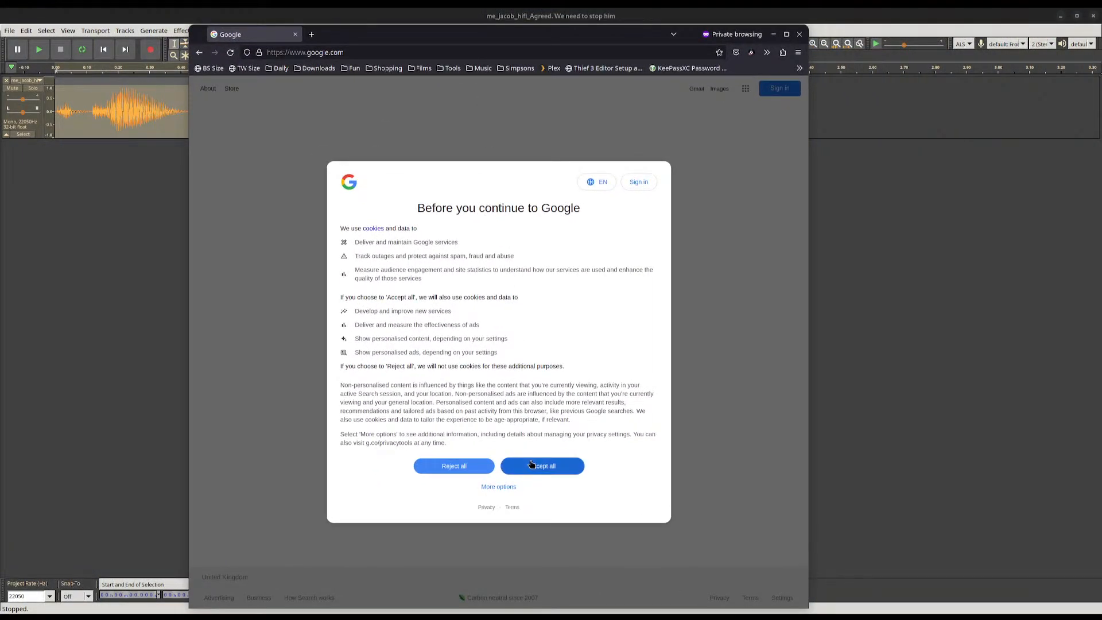
Switch to the web browser, accept Google's cookies, and search for "audacity macro generate silence"
{"action": "left_click", "coordinate": [534, 464]}
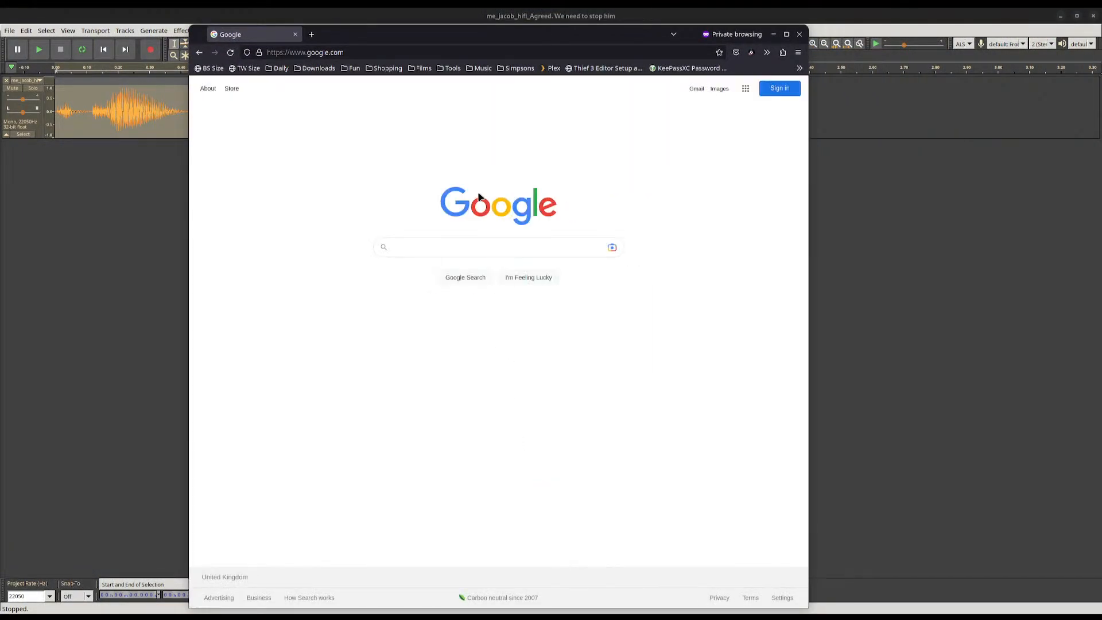
{"action": "left_click", "coordinate": [450, 241]}
{"action": "type", "text": "audacity "}
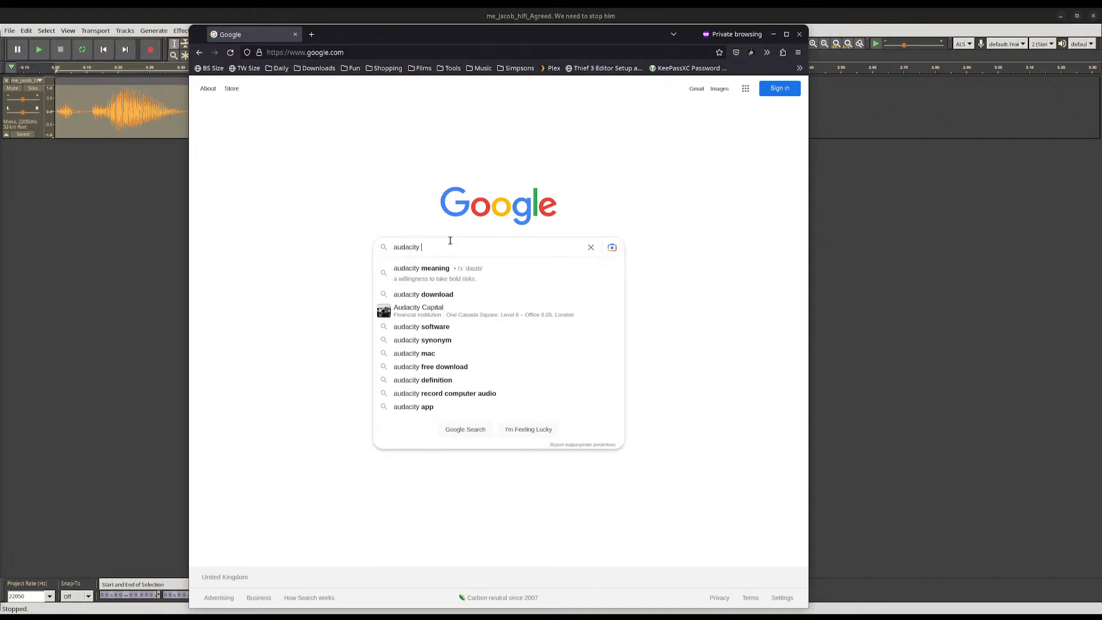
{"action": "type", "text": "macro generate s"}
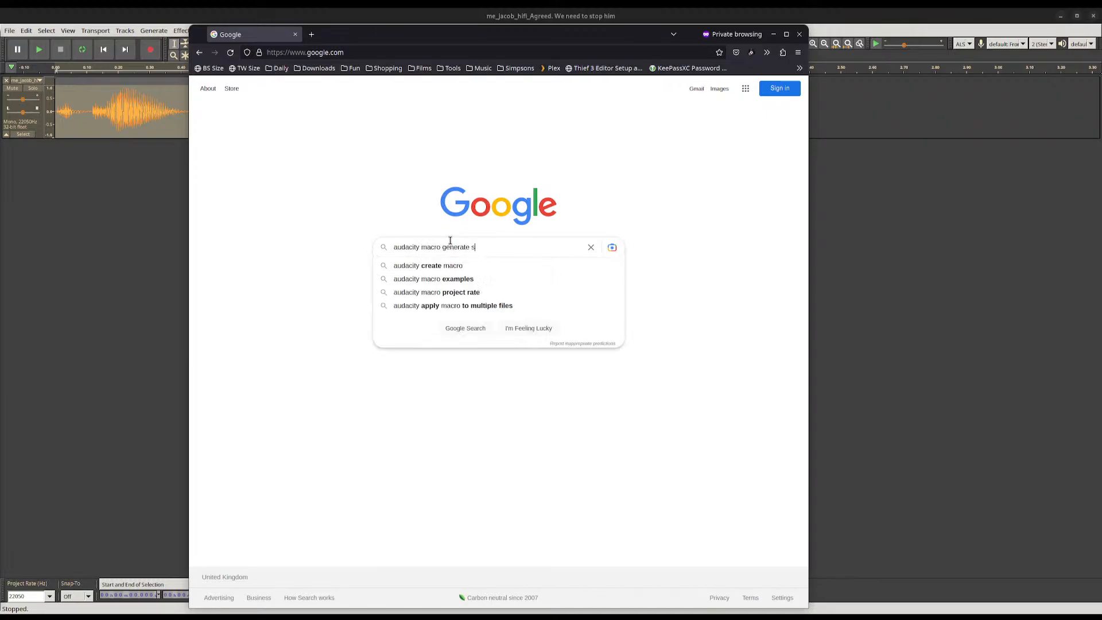
{"action": "type", "text": "ilence"}
{"action": "key", "text": "Return"}
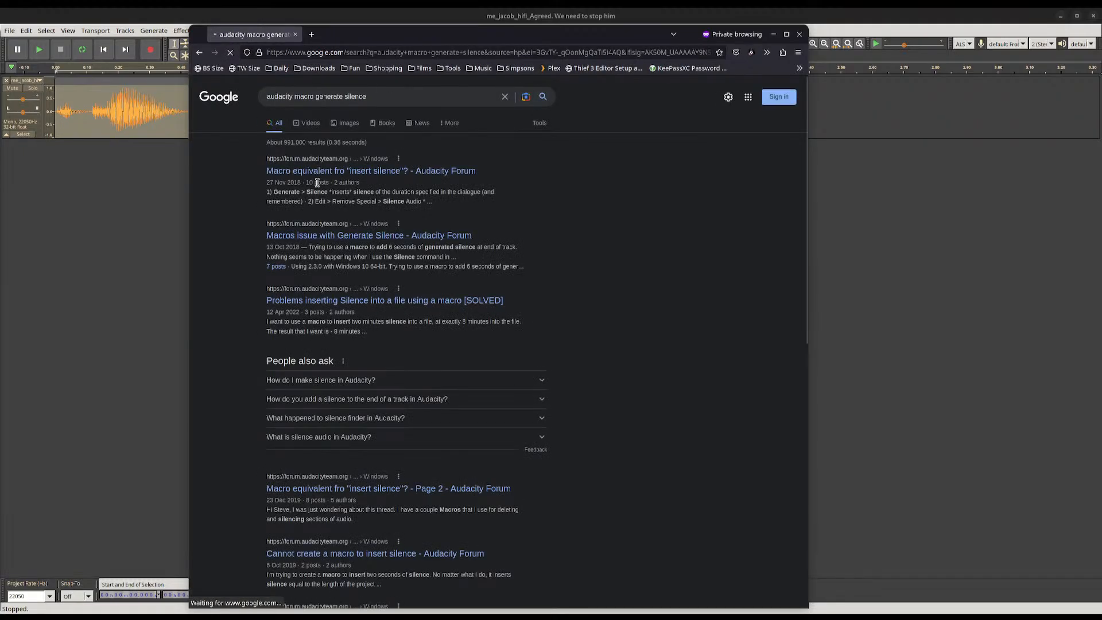
Open the Audacity Forum thread about a macro equivalent of "insert silence" and read the question and its first replies
{"action": "left_click", "coordinate": [366, 170]}
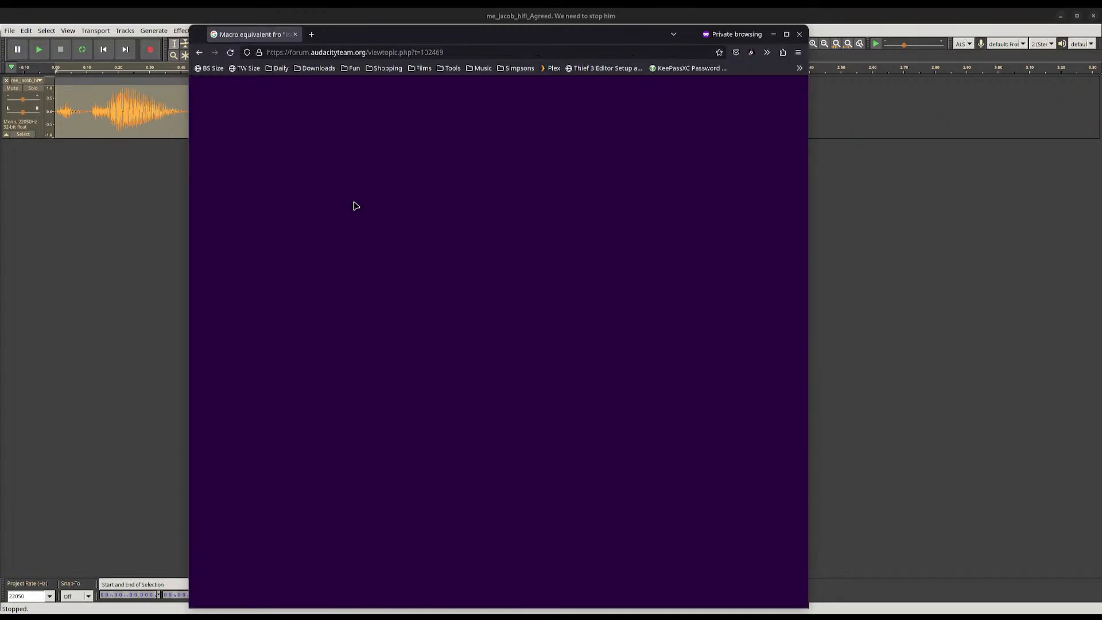
{"action": "scroll", "coordinate": [342, 239], "scroll_direction": "down", "scroll_amount": 5}
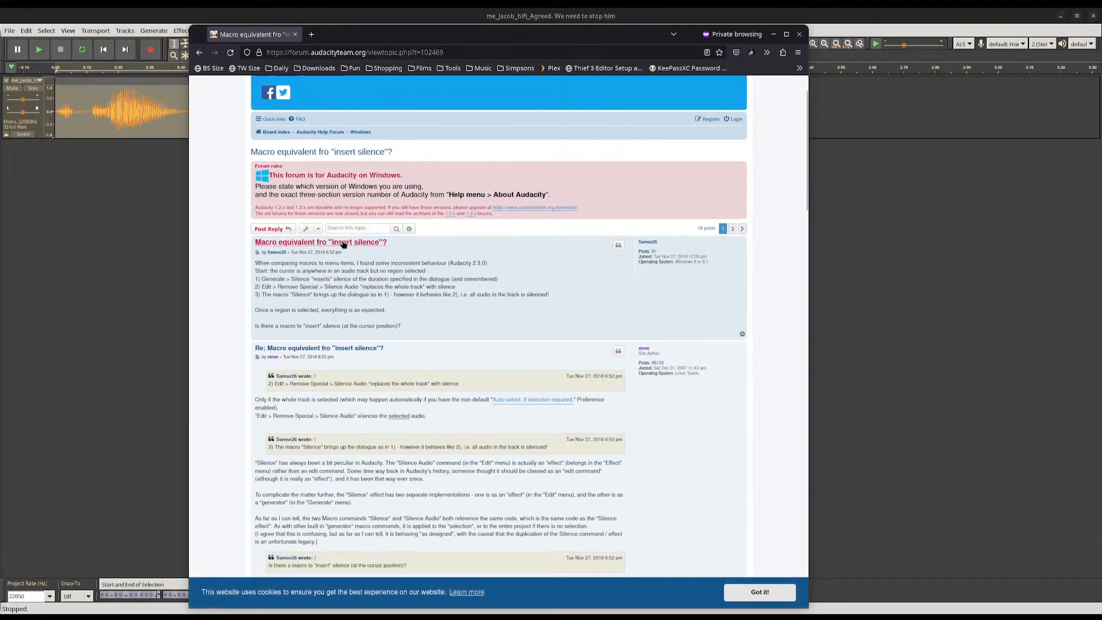
{"action": "mouse_move", "coordinate": [346, 281]}
{"action": "left_mouse_down"}
{"action": "mouse_move", "coordinate": [472, 281]}
{"action": "mouse_move", "coordinate": [281, 308]}
{"action": "mouse_move", "coordinate": [294, 296]}
{"action": "mouse_move", "coordinate": [347, 296]}
{"action": "left_mouse_up"}
{"action": "left_click", "coordinate": [345, 297]}
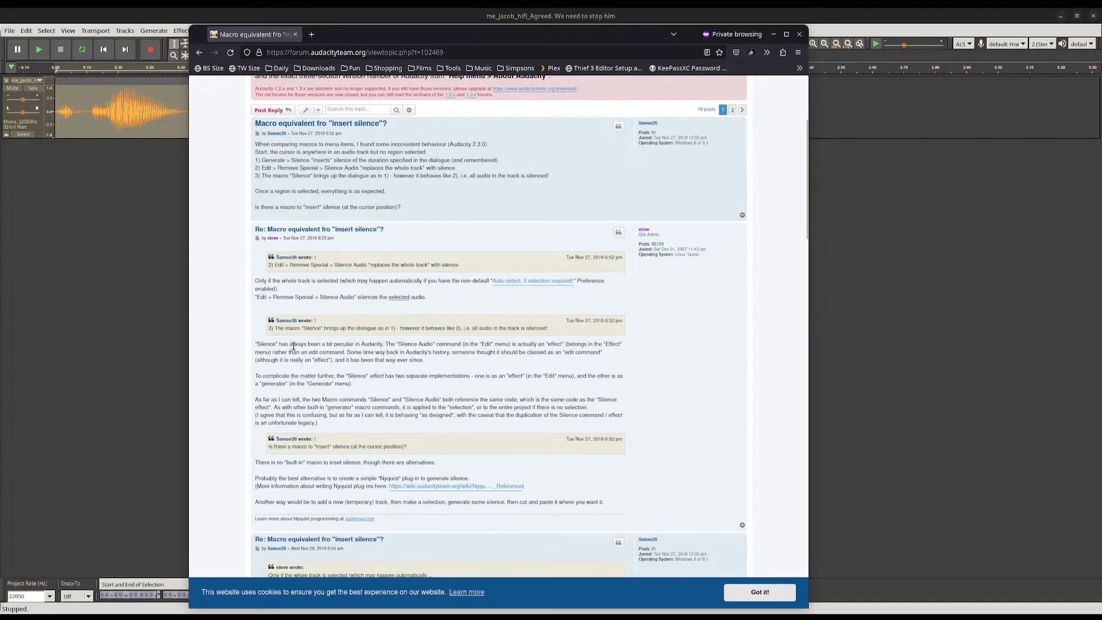
{"action": "scroll", "coordinate": [293, 346], "scroll_direction": "down", "scroll_amount": 2}
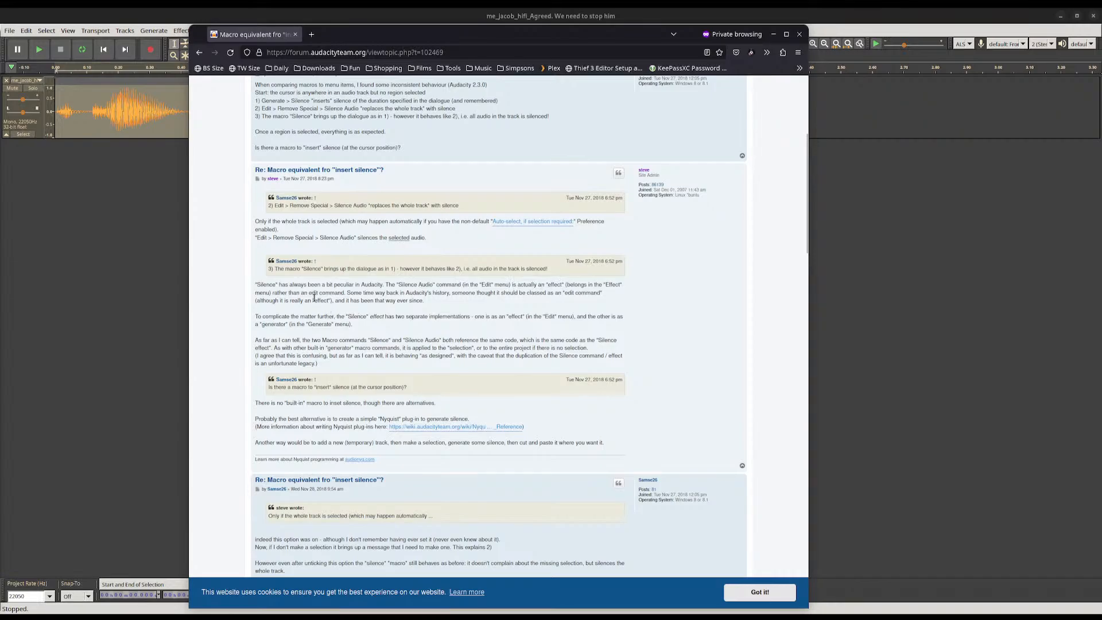
{"action": "left_click_drag", "start_coordinate": [309, 294], "coordinate": [349, 293]}
{"action": "left_click", "coordinate": [346, 295]}
{"action": "scroll", "coordinate": [361, 313], "scroll_direction": "down", "scroll_amount": 2}
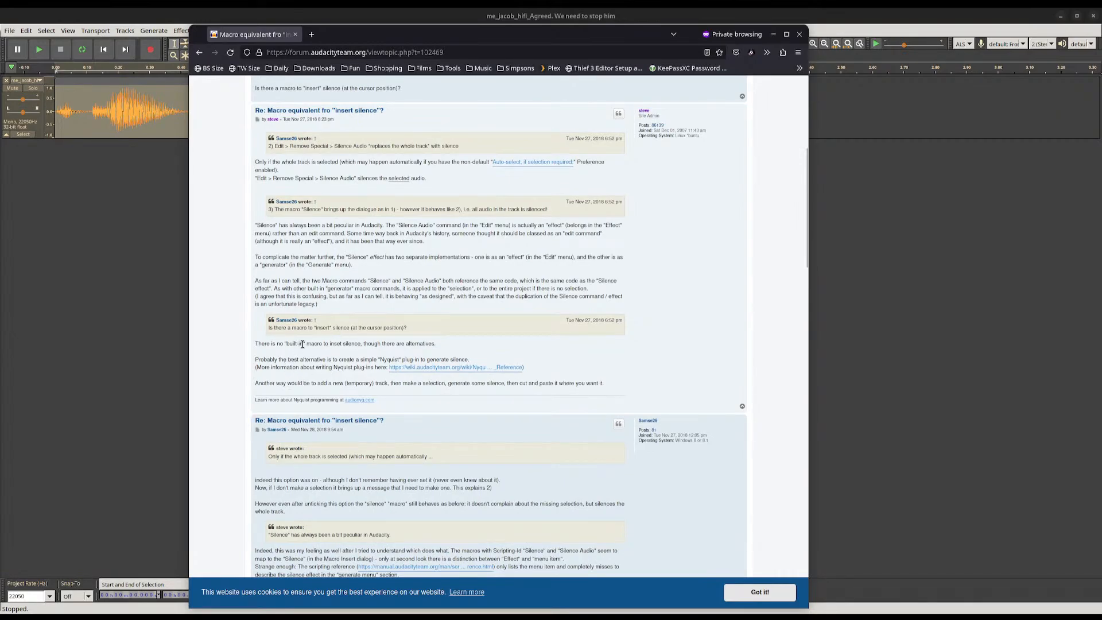
{"action": "left_click_drag", "start_coordinate": [310, 344], "coordinate": [469, 348]}
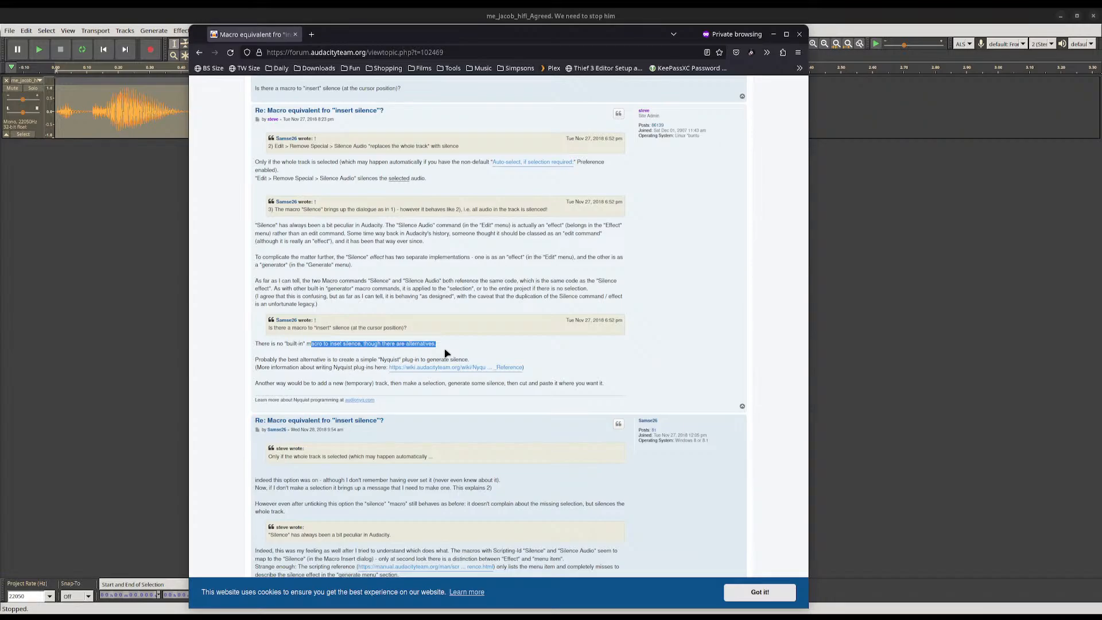
{"action": "scroll", "coordinate": [440, 350], "scroll_direction": "down", "scroll_amount": 2}
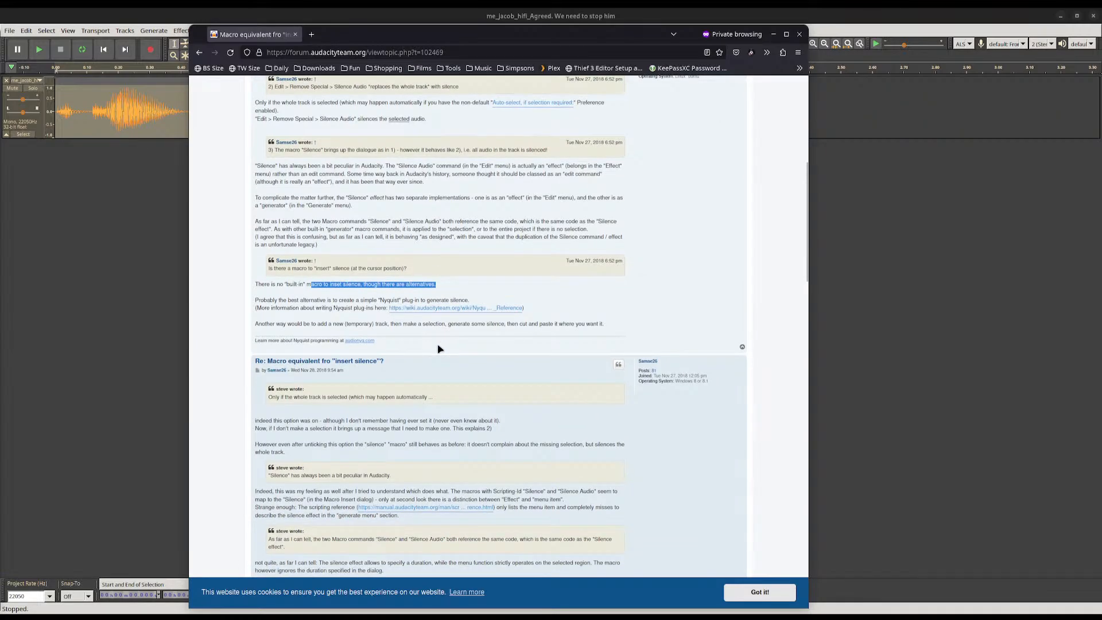
Return to the search results, open the "Macros issue with Generate Silence" thread, and examine its example macro
{"action": "left_click", "coordinate": [199, 53]}
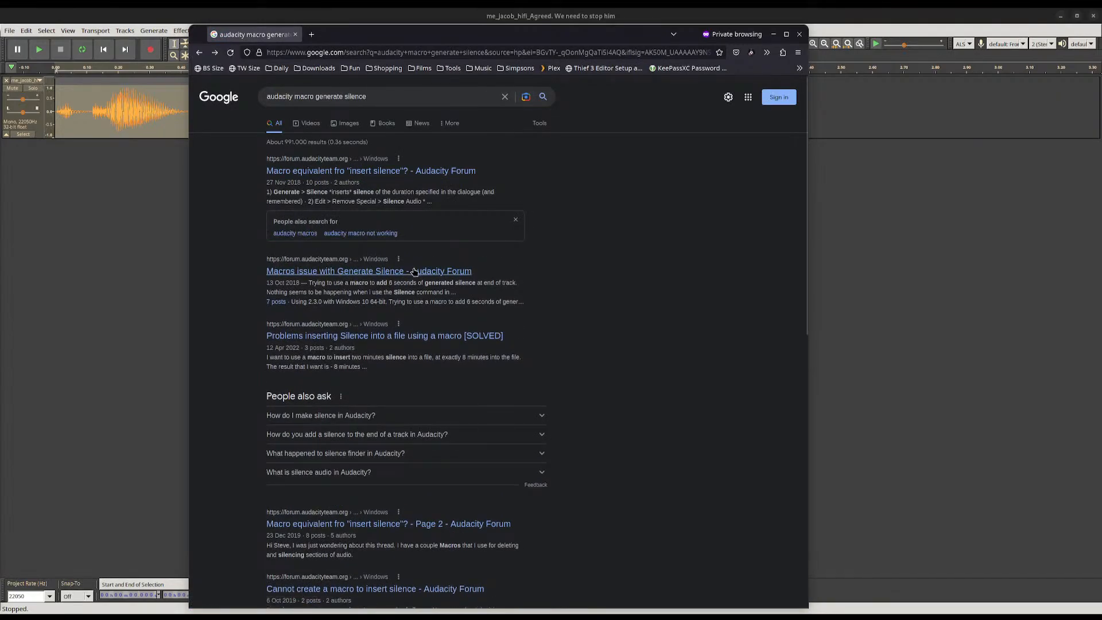
{"action": "left_click", "coordinate": [414, 273]}
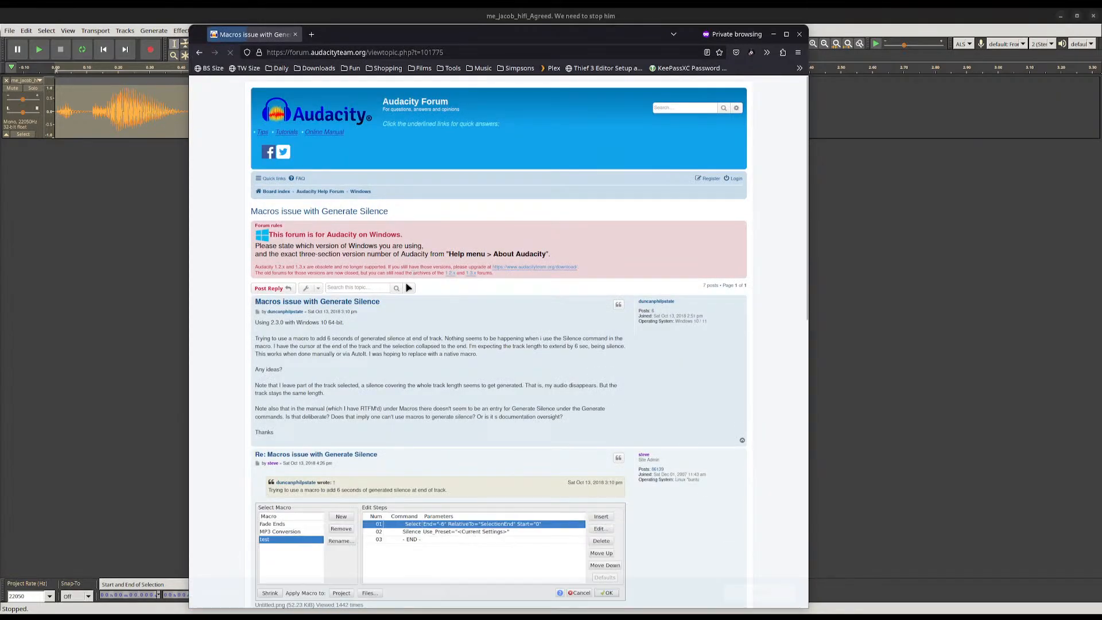
{"action": "scroll", "coordinate": [517, 319], "scroll_direction": "down", "scroll_amount": 5}
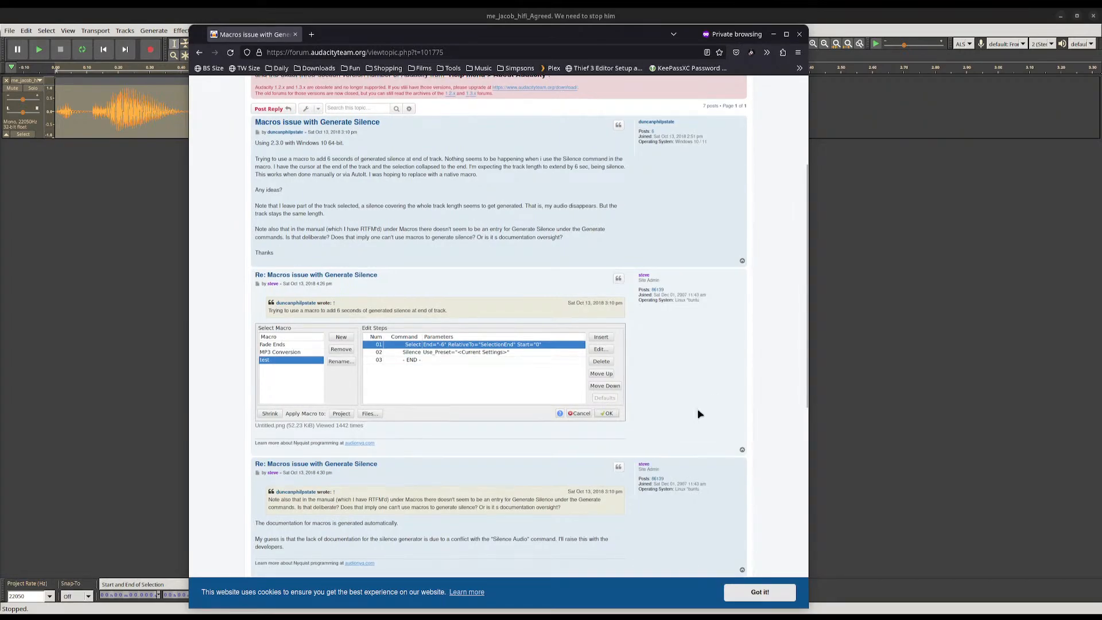
{"action": "scroll", "coordinate": [696, 412], "scroll_direction": "down", "scroll_amount": 5}
{"action": "scroll", "coordinate": [332, 225], "scroll_direction": "up", "scroll_amount": 2}
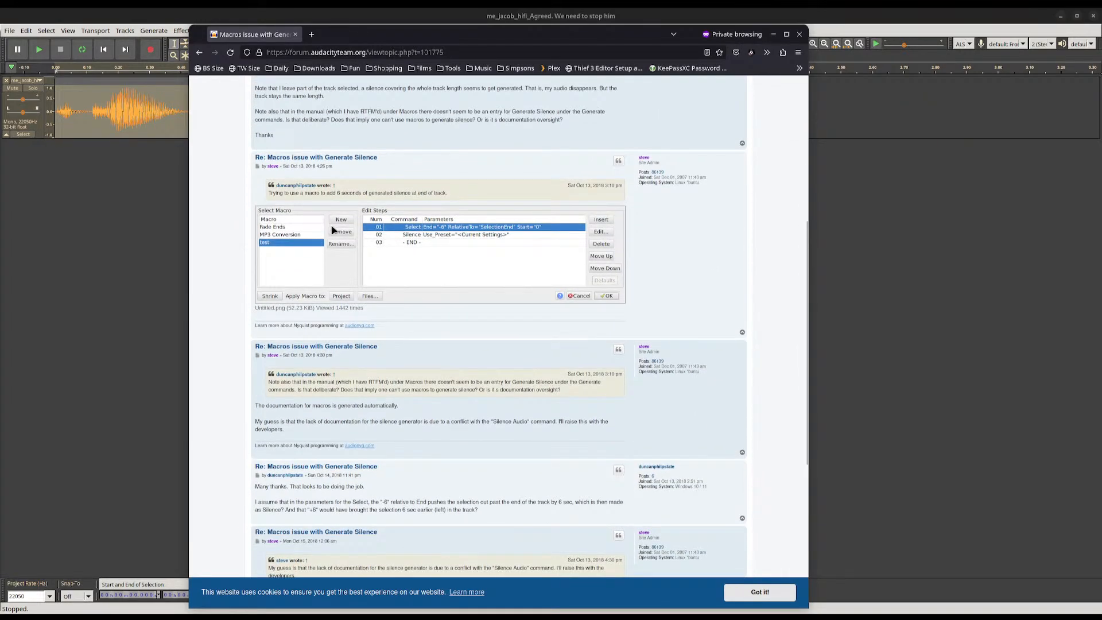
{"action": "scroll", "coordinate": [408, 205], "scroll_direction": "down", "scroll_amount": 2}
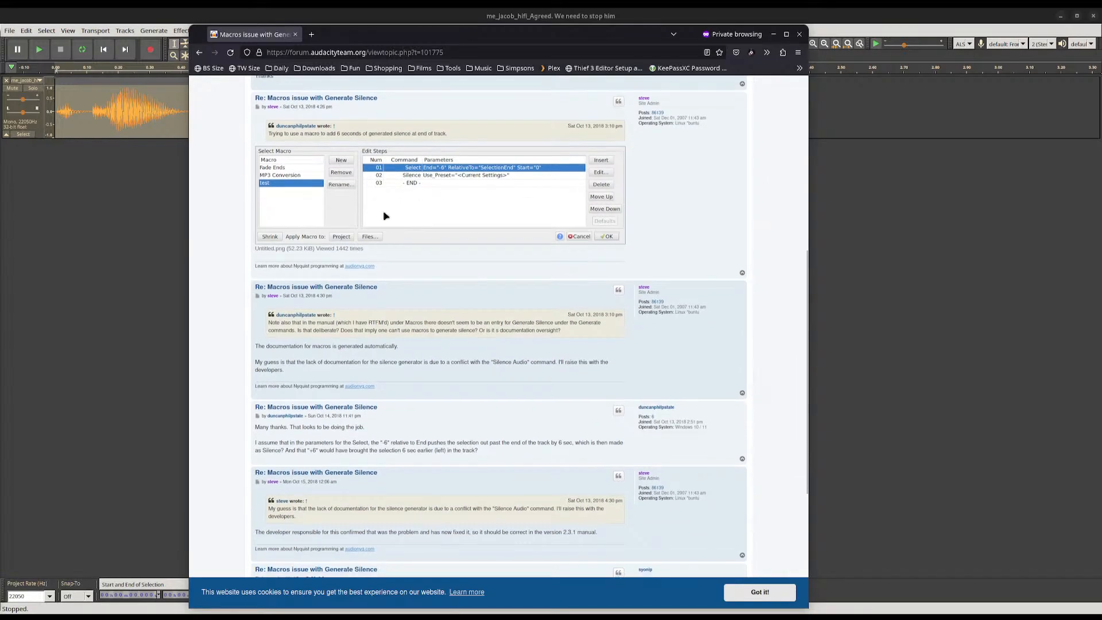
Read the replies on macro documentation, the Select parameters, and generating silence down to the end of the thread
{"action": "left_click_drag", "start_coordinate": [309, 348], "coordinate": [392, 347]}
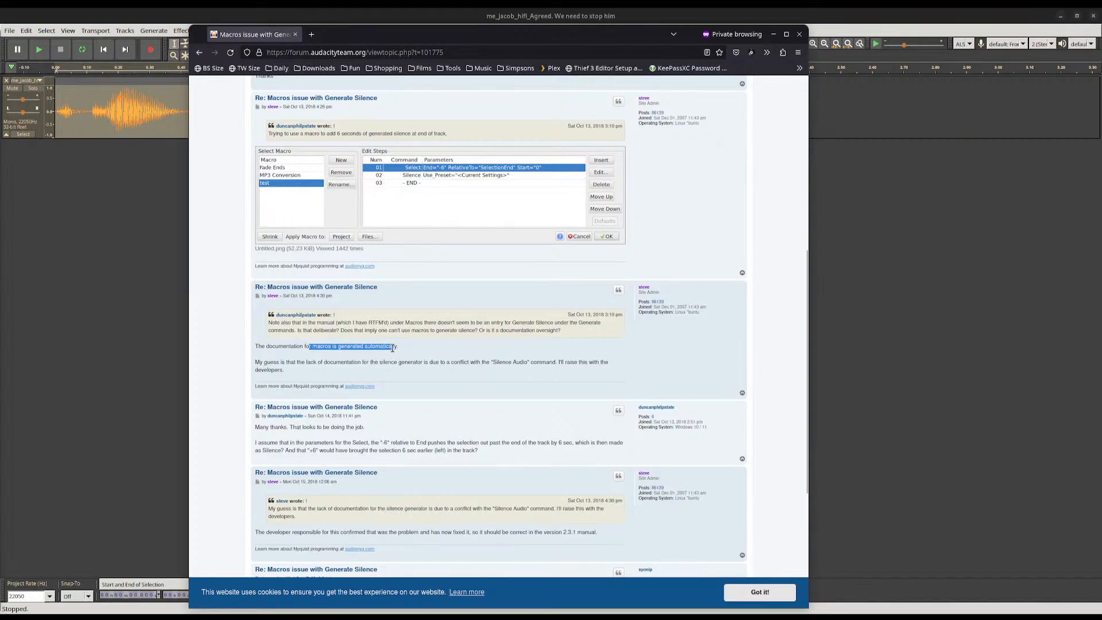
{"action": "triple_click", "coordinate": [507, 360], "text": "ctrl"}
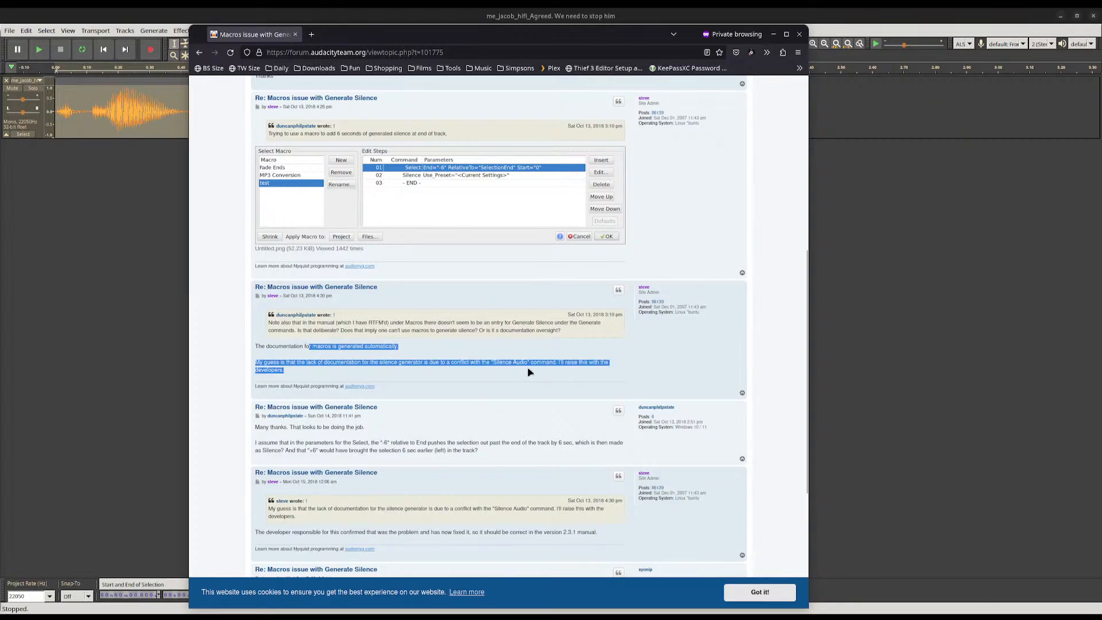
{"action": "scroll", "coordinate": [529, 377], "scroll_direction": "down", "scroll_amount": 4}
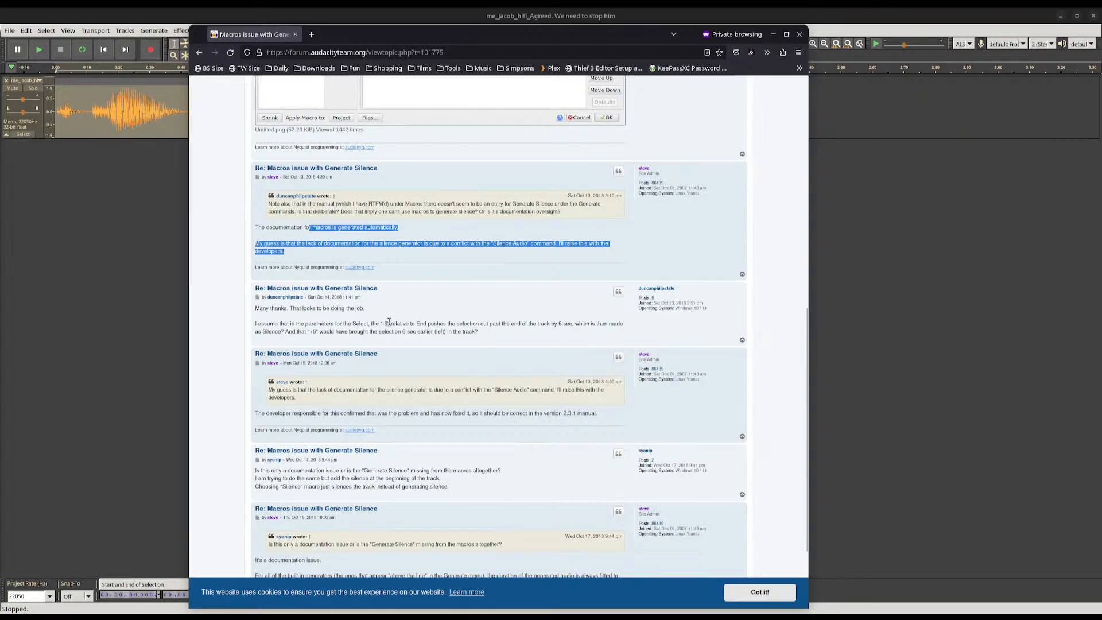
{"action": "scroll", "coordinate": [389, 323], "scroll_direction": "up", "scroll_amount": 4}
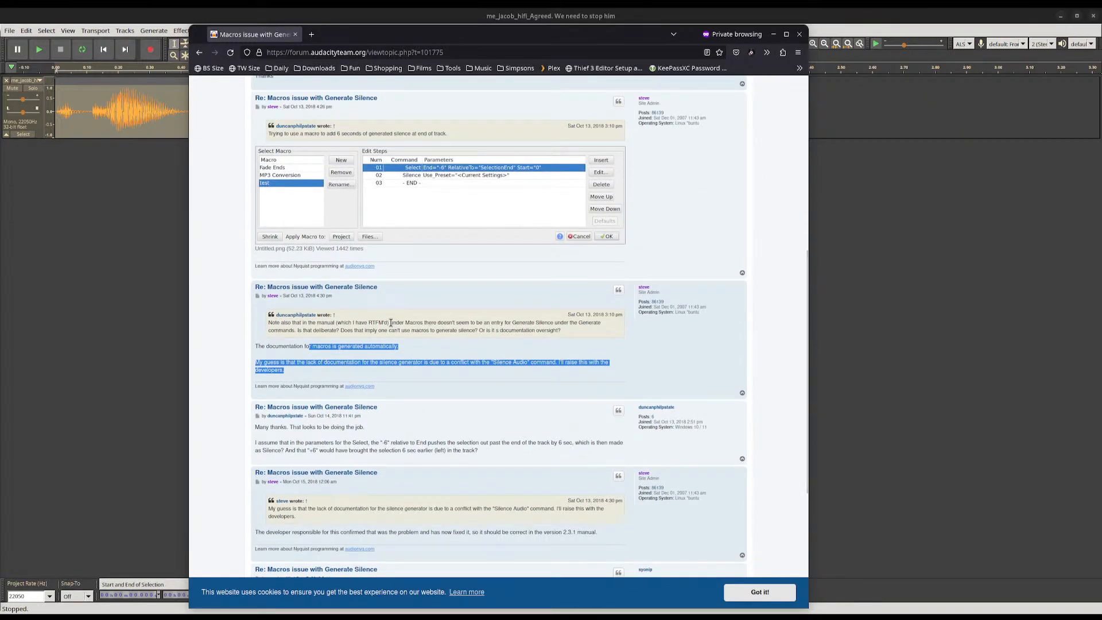
{"action": "scroll", "coordinate": [390, 322], "scroll_direction": "down", "scroll_amount": 6}
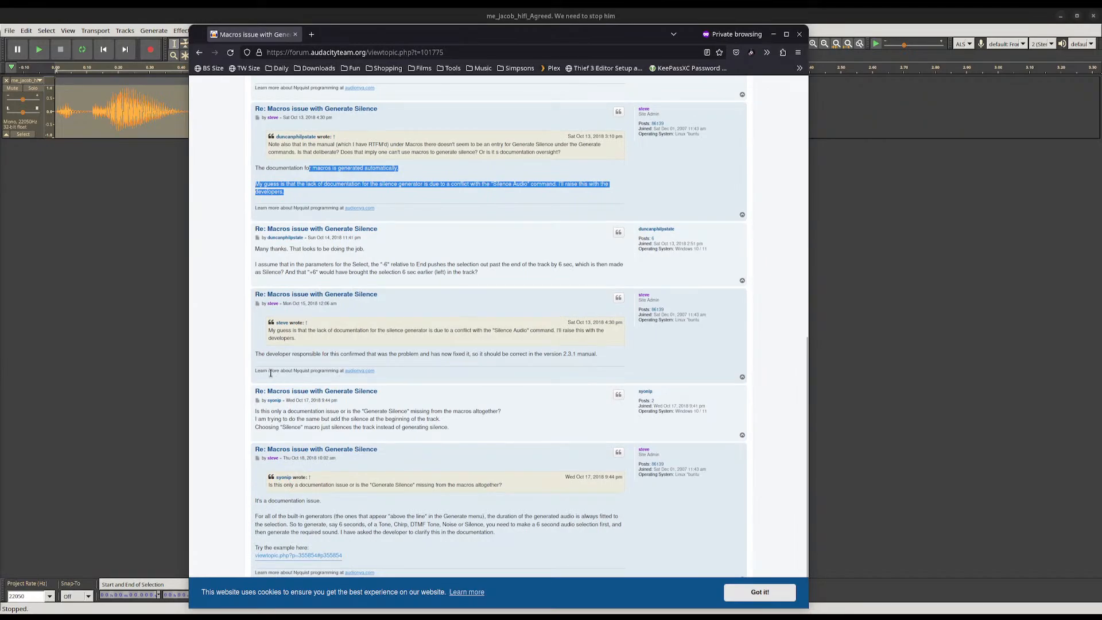
{"action": "left_click_drag", "start_coordinate": [277, 357], "coordinate": [574, 356]}
{"action": "scroll", "coordinate": [593, 361], "scroll_direction": "down", "scroll_amount": 3}
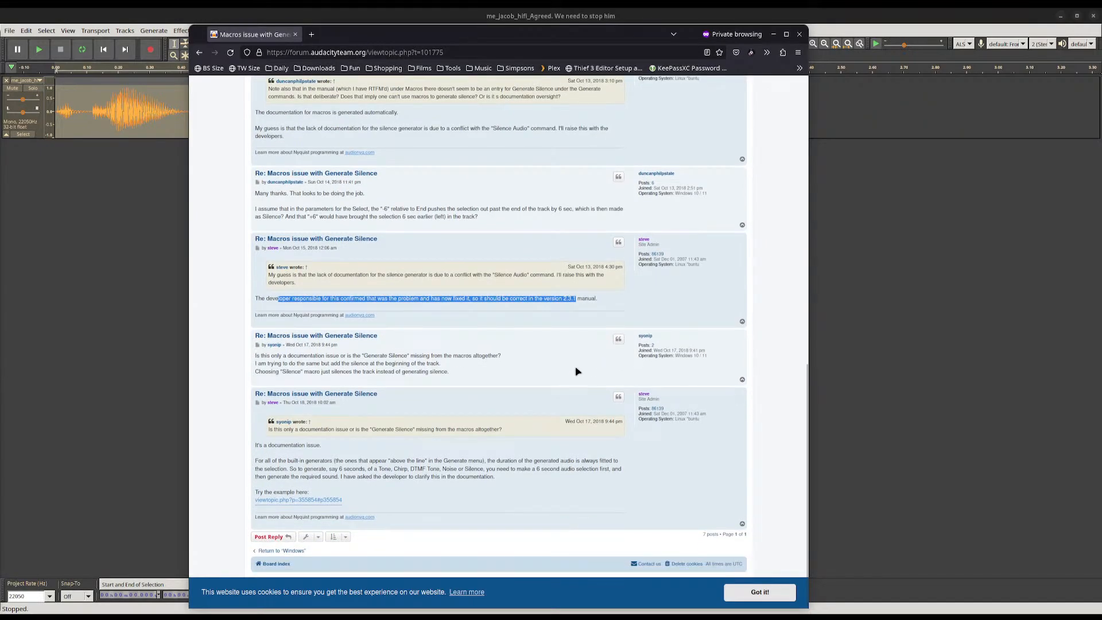
Reread the thread's opening post about adding 6 seconds of silence at the track end, and return to the final replies
{"action": "scroll", "coordinate": [435, 374], "scroll_direction": "up", "scroll_amount": 10}
{"action": "scroll", "coordinate": [435, 374], "scroll_direction": "up", "scroll_amount": 3}
{"action": "scroll", "coordinate": [399, 417], "scroll_direction": "down", "scroll_amount": 3}
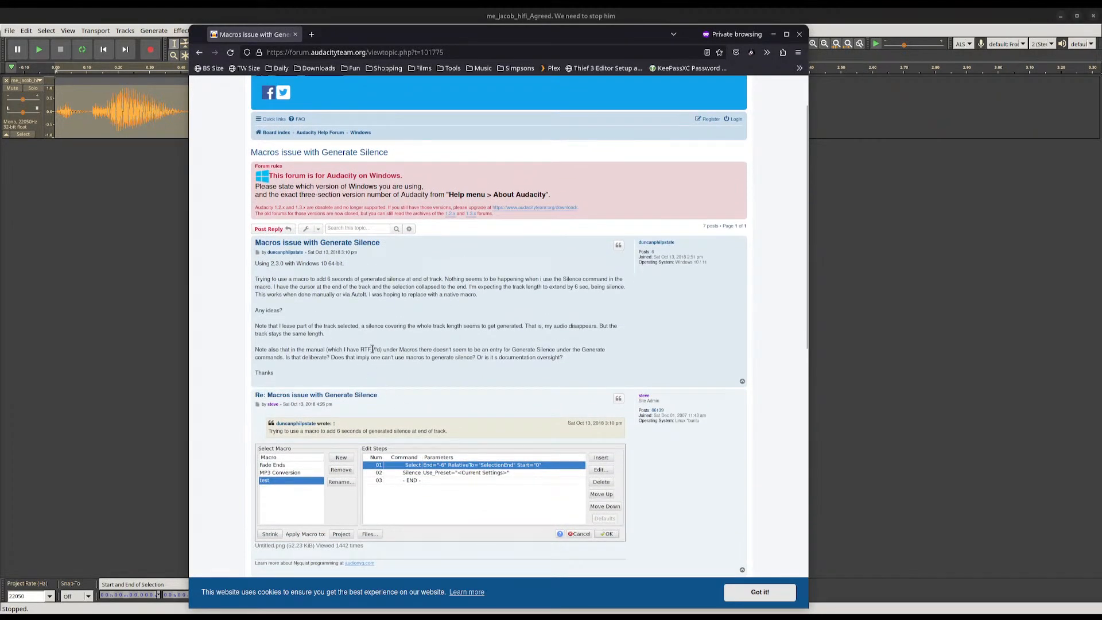
{"action": "left_click_drag", "start_coordinate": [321, 279], "coordinate": [390, 344]}
{"action": "right_click", "coordinate": [351, 335]}
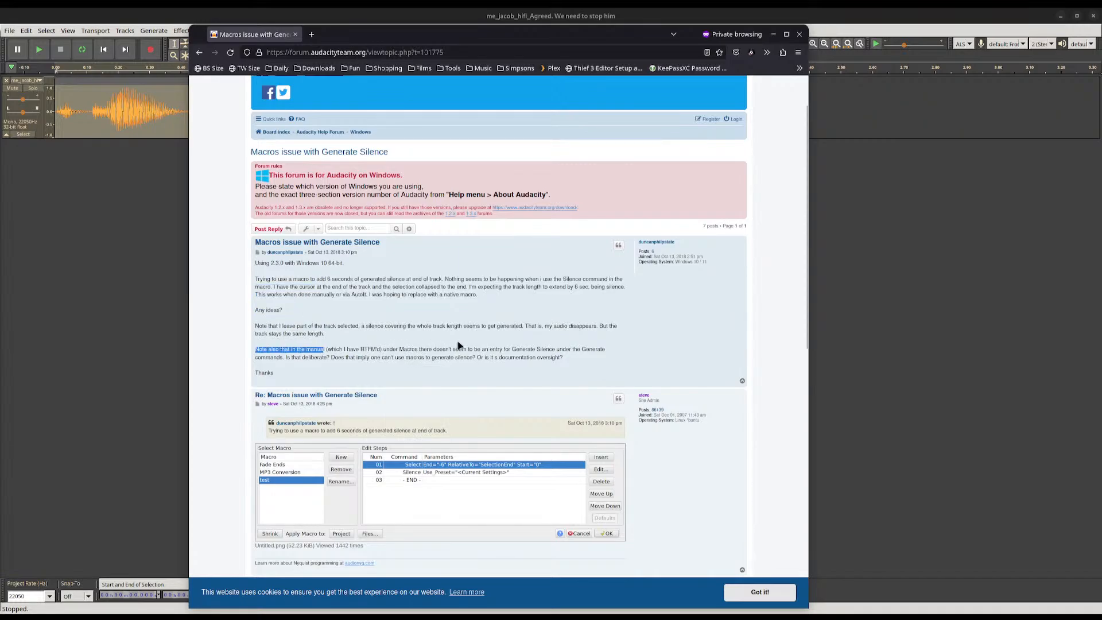
{"action": "scroll", "coordinate": [450, 333], "scroll_direction": "down", "scroll_amount": 10}
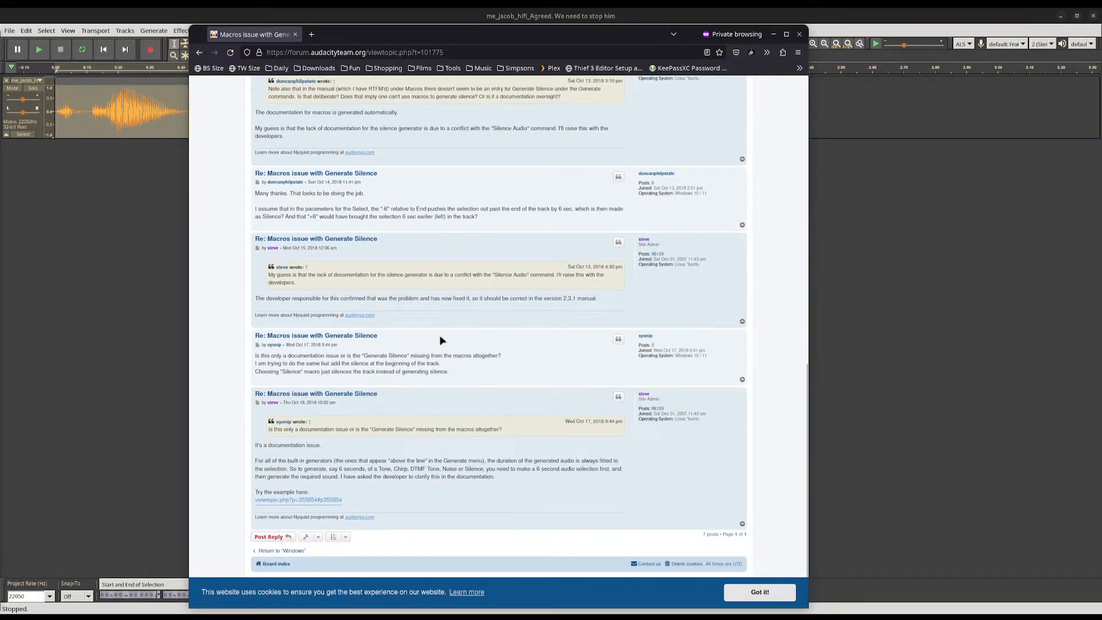
Follow the example link in the thread's final reply and reexamine the Select and Silence macro example and surrounding replies
{"action": "left_click", "coordinate": [314, 506]}
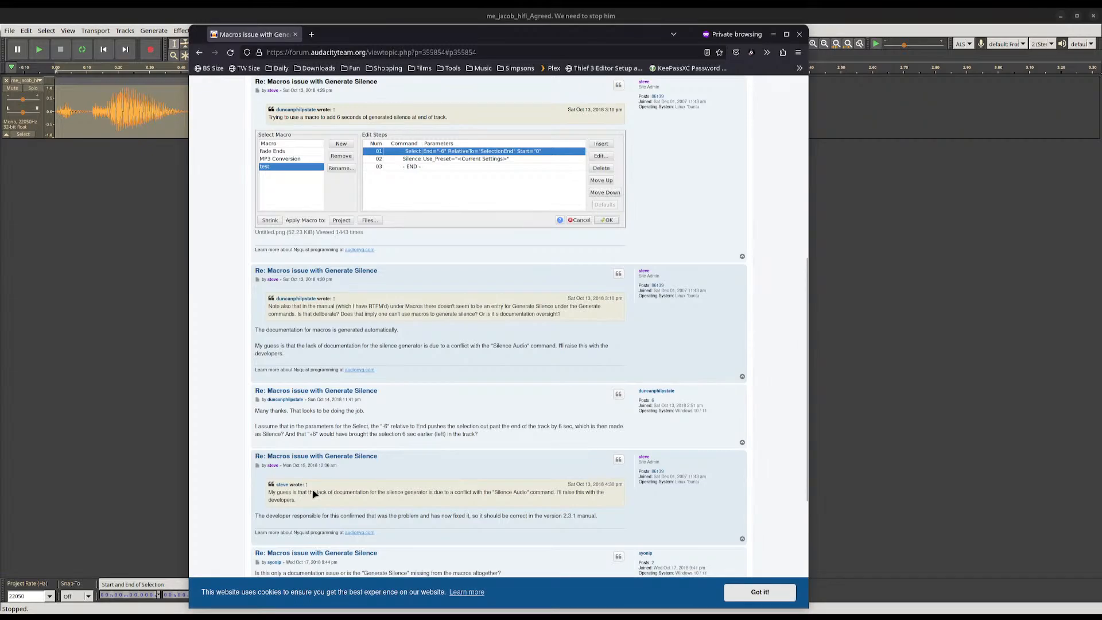
{"action": "scroll", "coordinate": [358, 426], "scroll_direction": "up", "scroll_amount": 2}
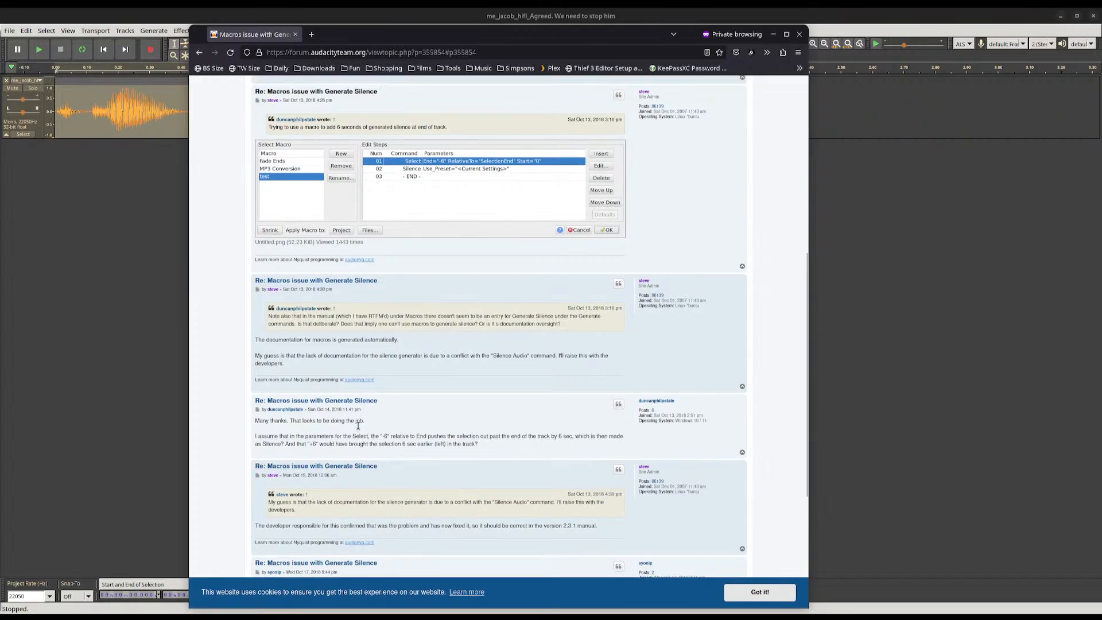
{"action": "scroll", "coordinate": [358, 425], "scroll_direction": "up", "scroll_amount": 2}
{"action": "scroll", "coordinate": [331, 301], "scroll_direction": "down", "scroll_amount": 10}
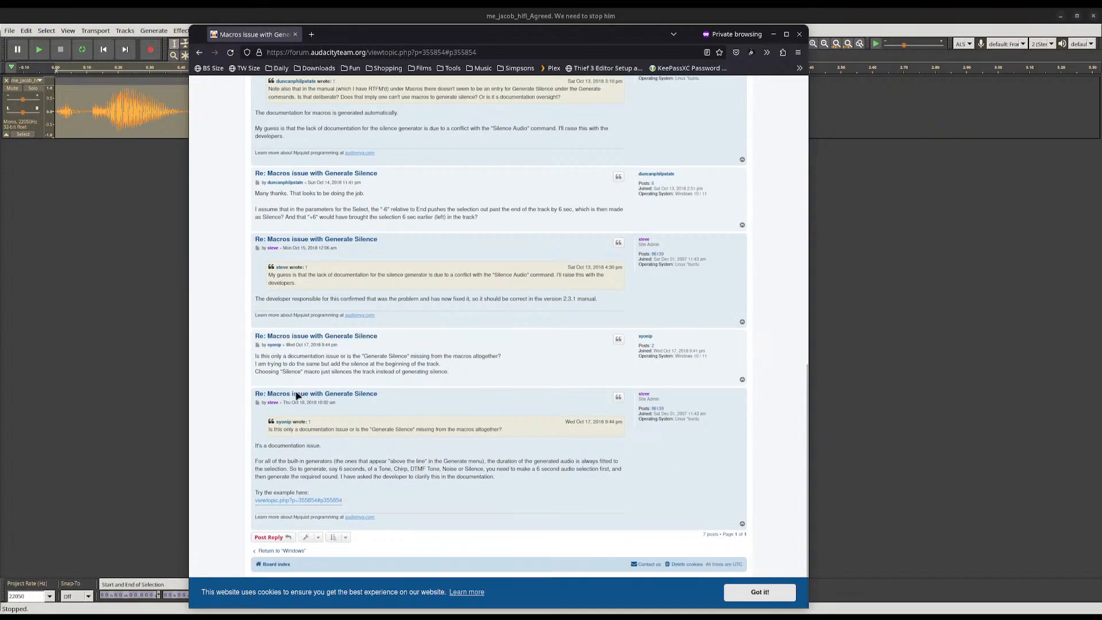
{"action": "scroll", "coordinate": [304, 500], "scroll_direction": "up", "scroll_amount": 8}
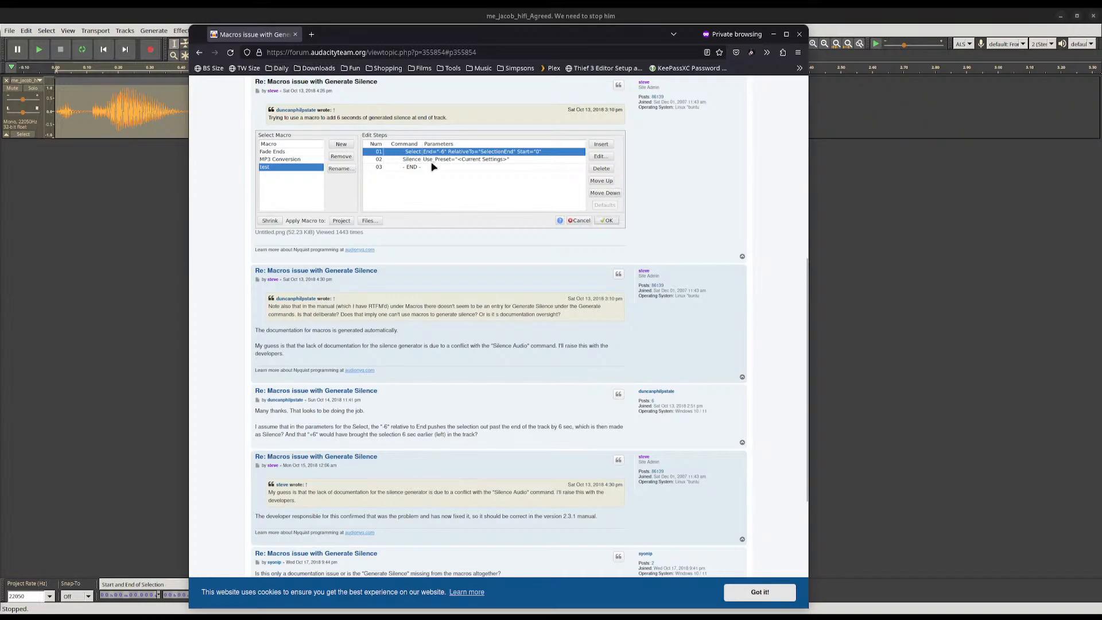
{"action": "scroll", "coordinate": [416, 188], "scroll_direction": "up", "scroll_amount": 2}
Switch back to Audacity, cancel the pending command selection, and create a new macro named Test
{"action": "left_click_drag", "start_coordinate": [446, 26], "coordinate": [1101, 58]}
{"action": "left_click", "coordinate": [640, 361]}
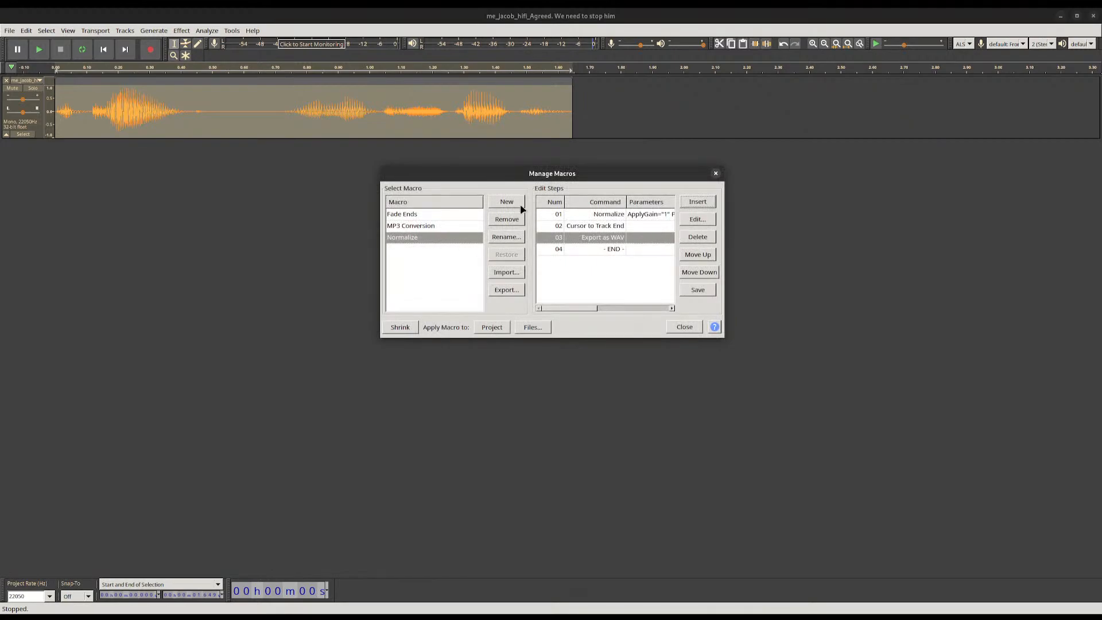
{"action": "left_click", "coordinate": [520, 207]}
{"action": "left_click", "coordinate": [595, 278]}
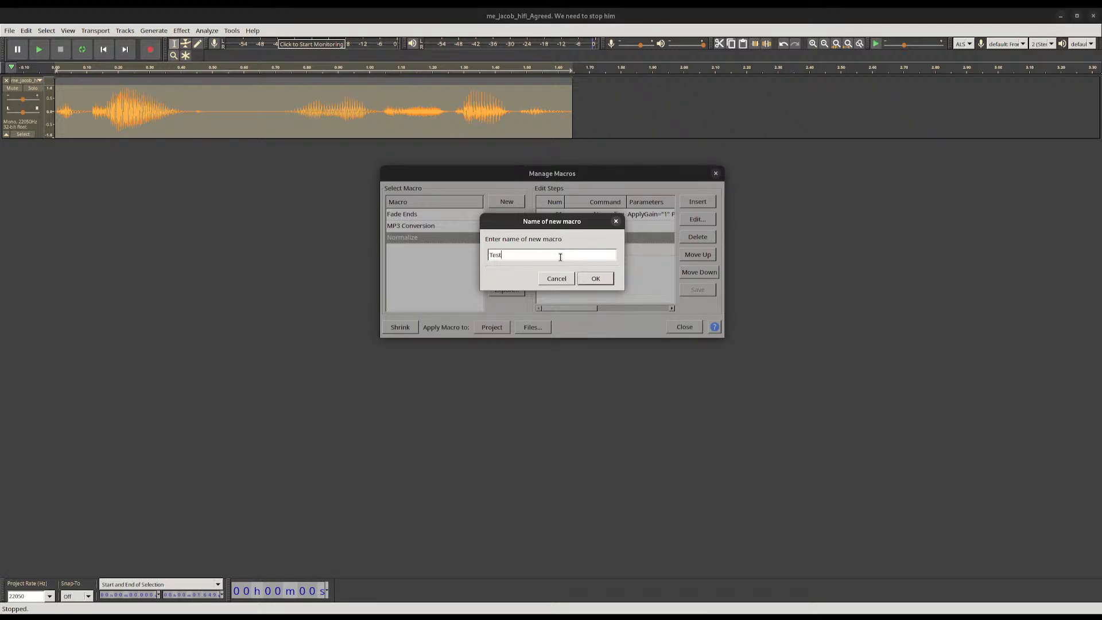
{"action": "key", "text": "Return"}
Insert the Silence command with its current settings into the Test macro and save the changes
{"action": "left_click", "coordinate": [697, 204]}
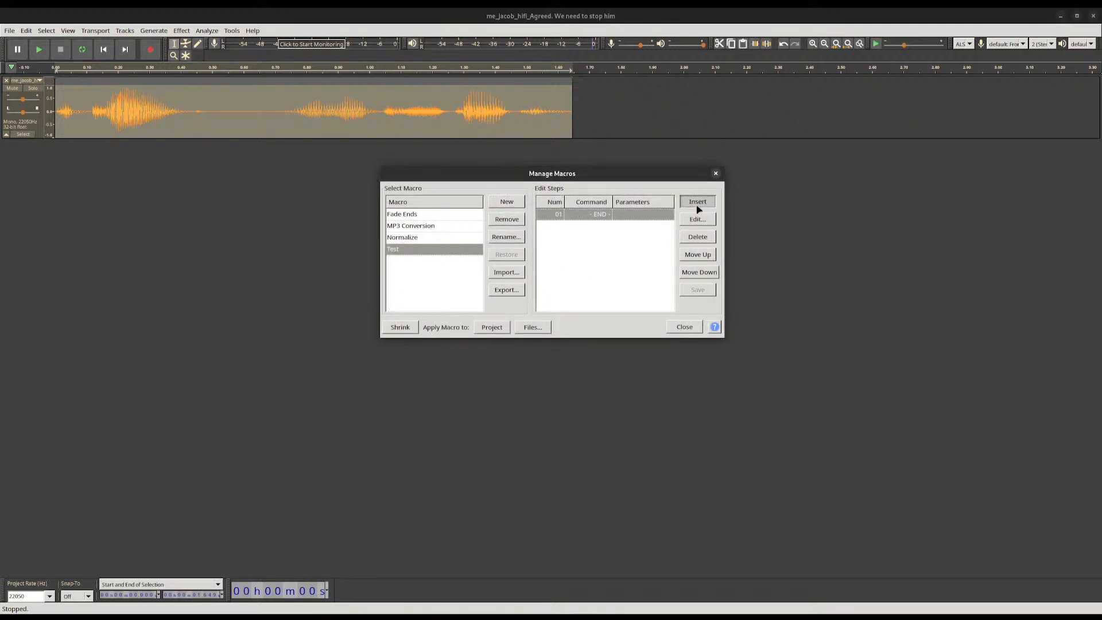
{"action": "left_click", "coordinate": [568, 220]}
{"action": "type", "text": "si"}
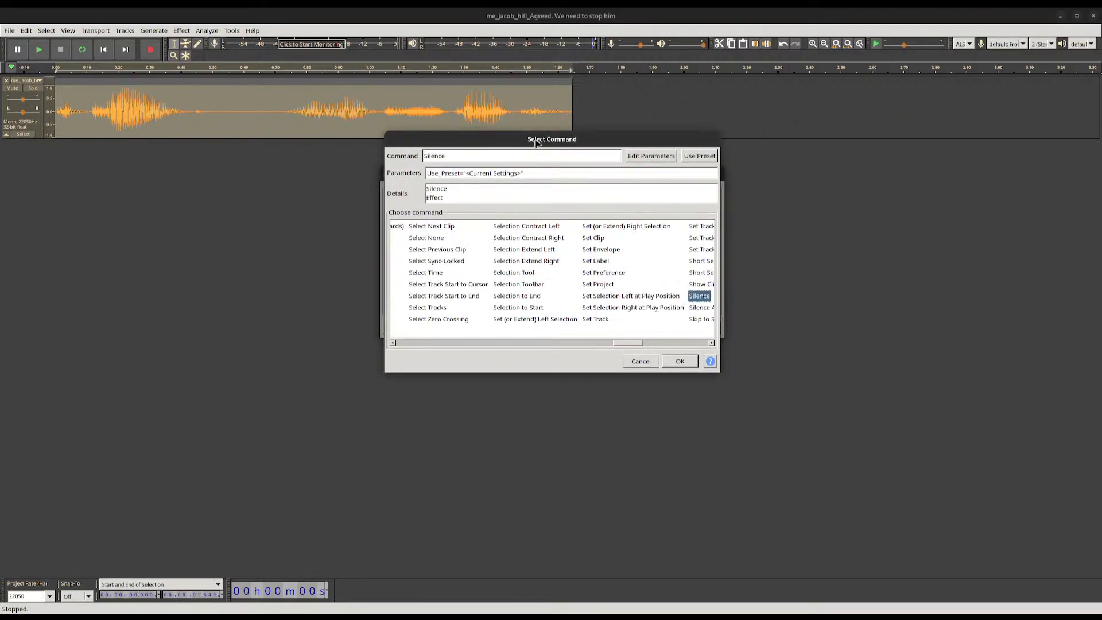
{"action": "left_click", "coordinate": [679, 361]}
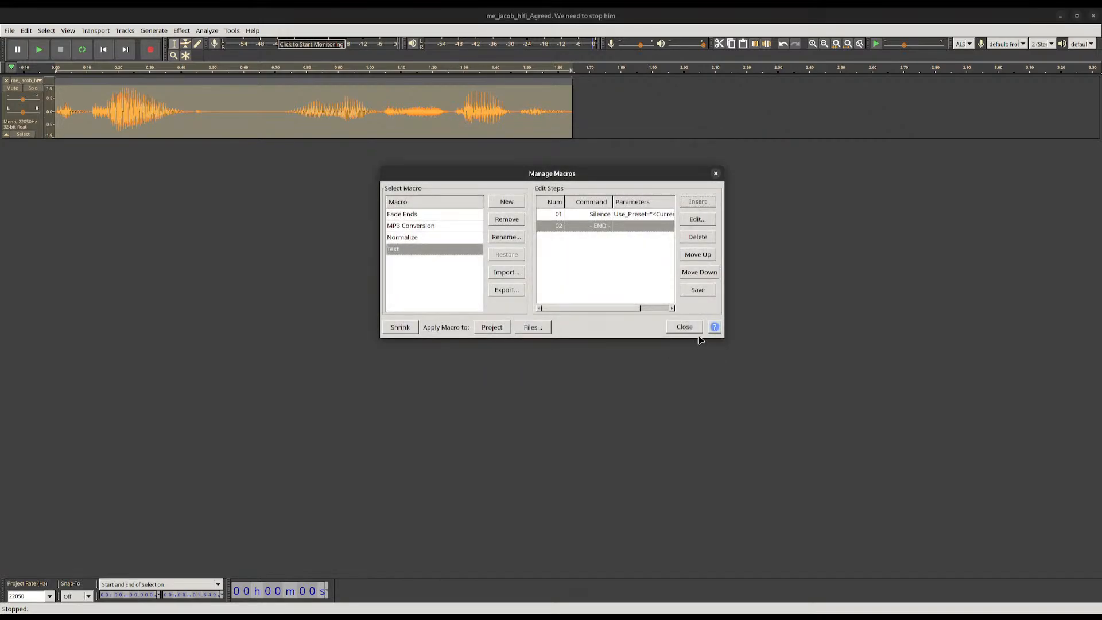
{"action": "left_click", "coordinate": [684, 327]}
{"action": "left_click", "coordinate": [600, 274]}
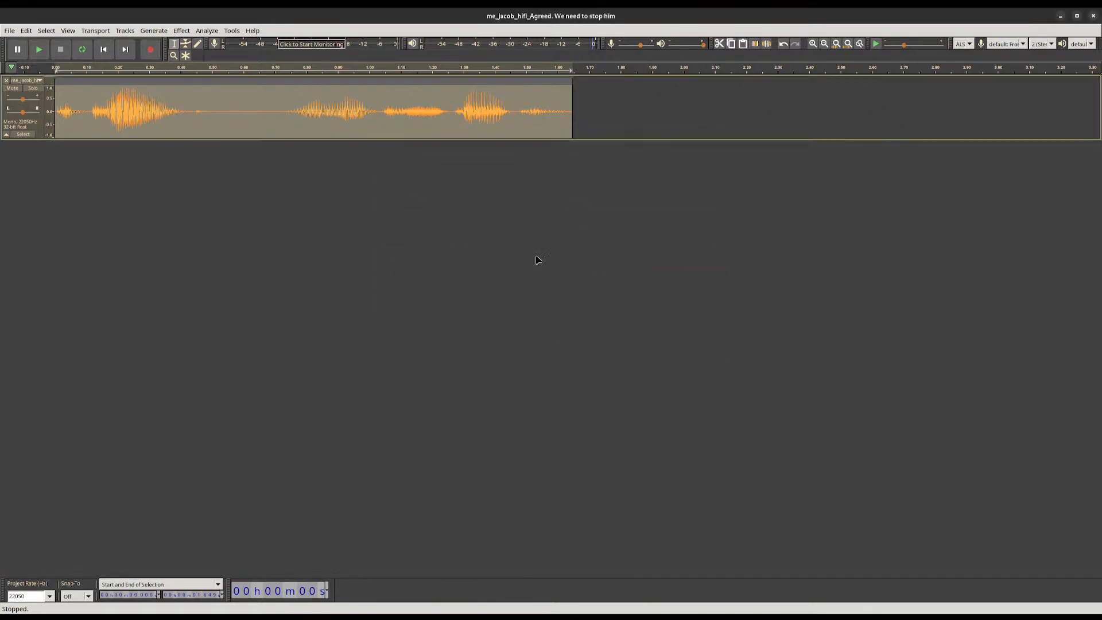
Try the Test macro on the fully selected dialogue recording and undo its effect
{"action": "left_click", "coordinate": [231, 30]}
{"action": "mouse_move", "coordinate": [251, 69]}
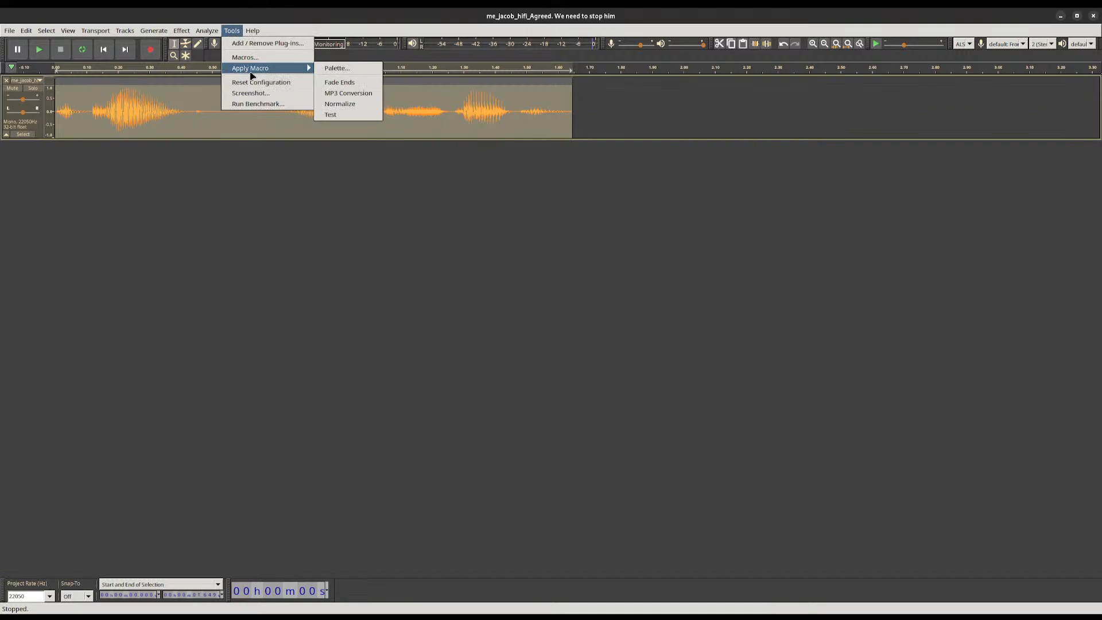
{"action": "left_click", "coordinate": [335, 115]}
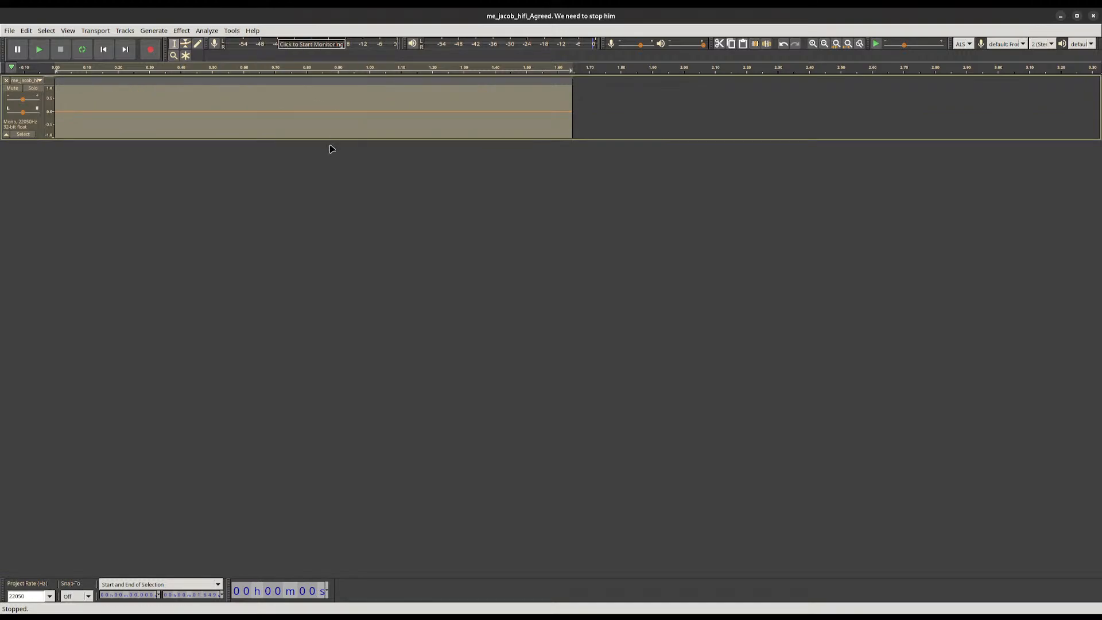
{"action": "key", "text": "ctrl+z"}
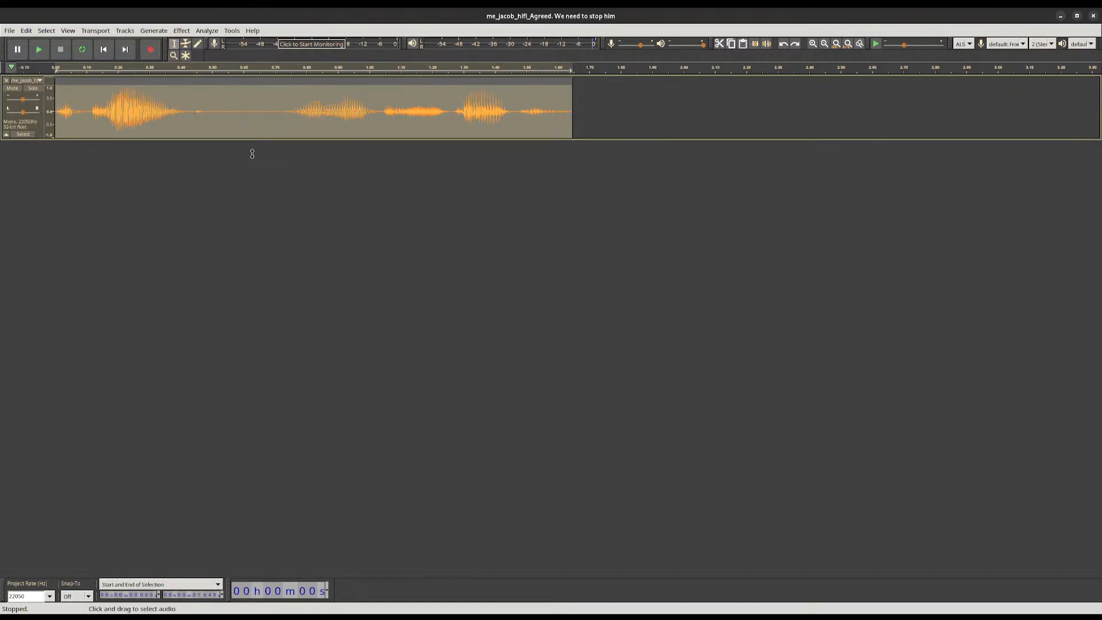
{"action": "left_click", "coordinate": [232, 31]}
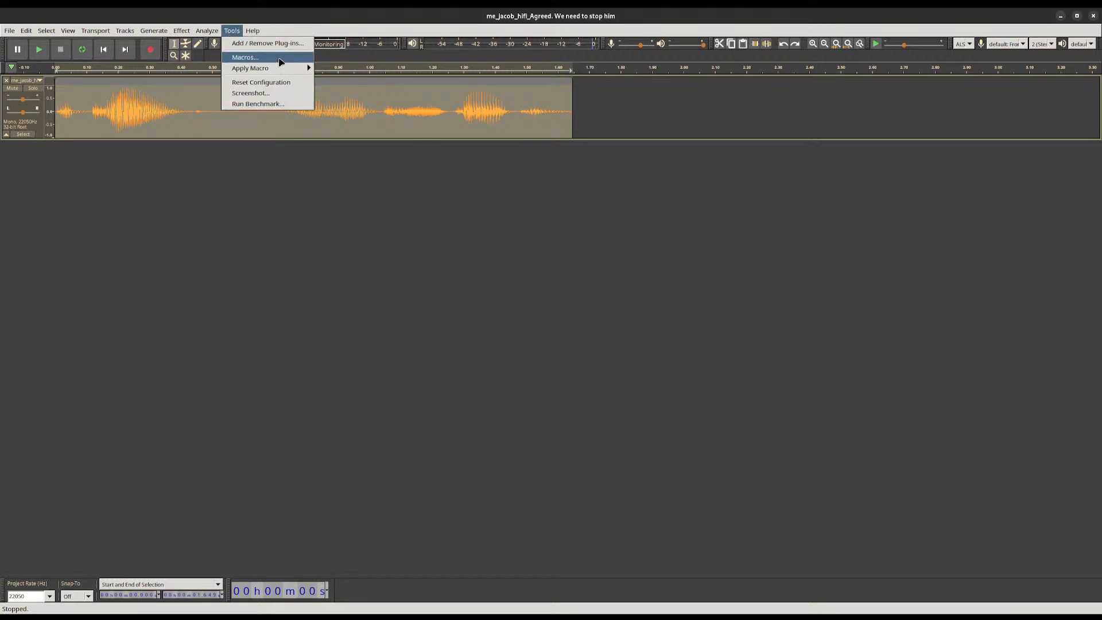
{"action": "left_click", "coordinate": [280, 58]}
{"action": "double_click", "coordinate": [635, 203]}
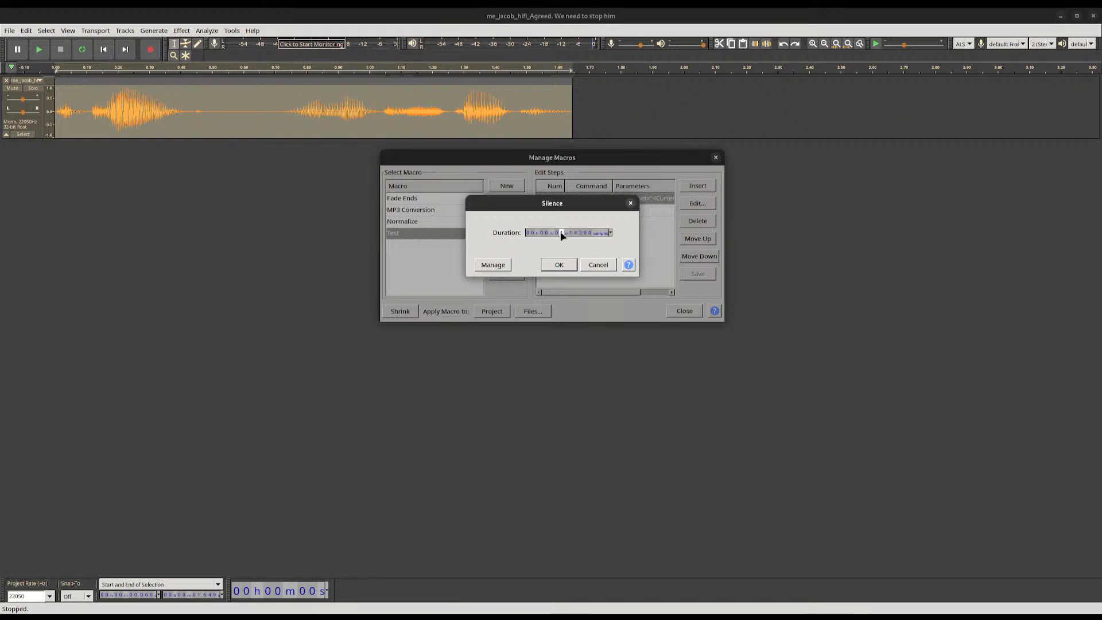
{"action": "type", "text": "0s002"}
{"action": "key", "text": "Home"}
{"action": "left_click", "coordinate": [602, 233]}
{"action": "left_click", "coordinate": [610, 233]}
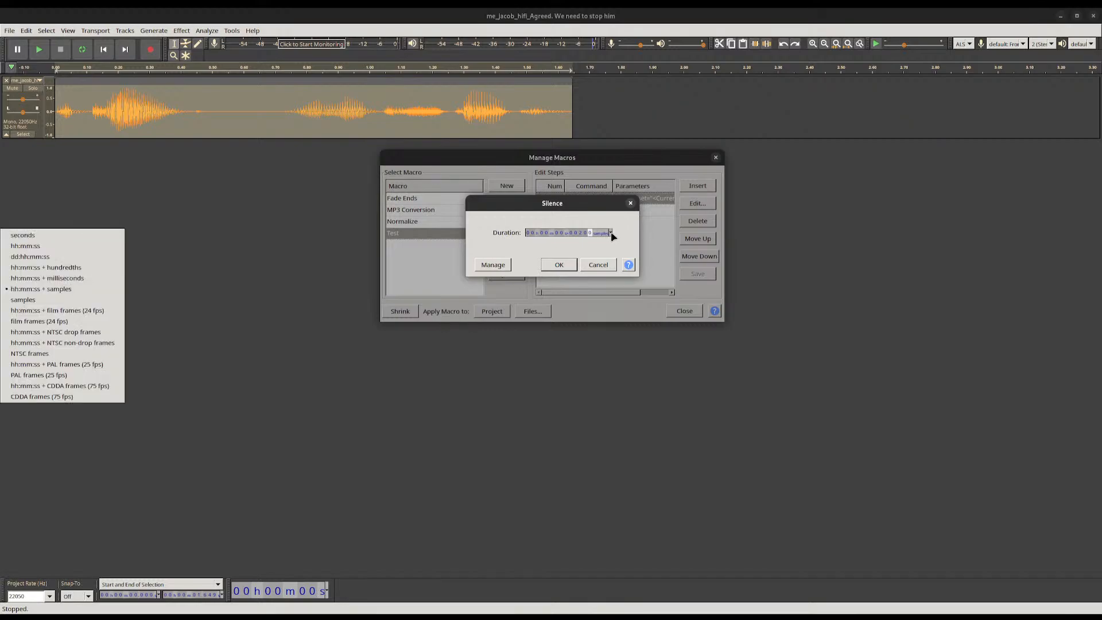
{"action": "left_click", "coordinate": [77, 278]}
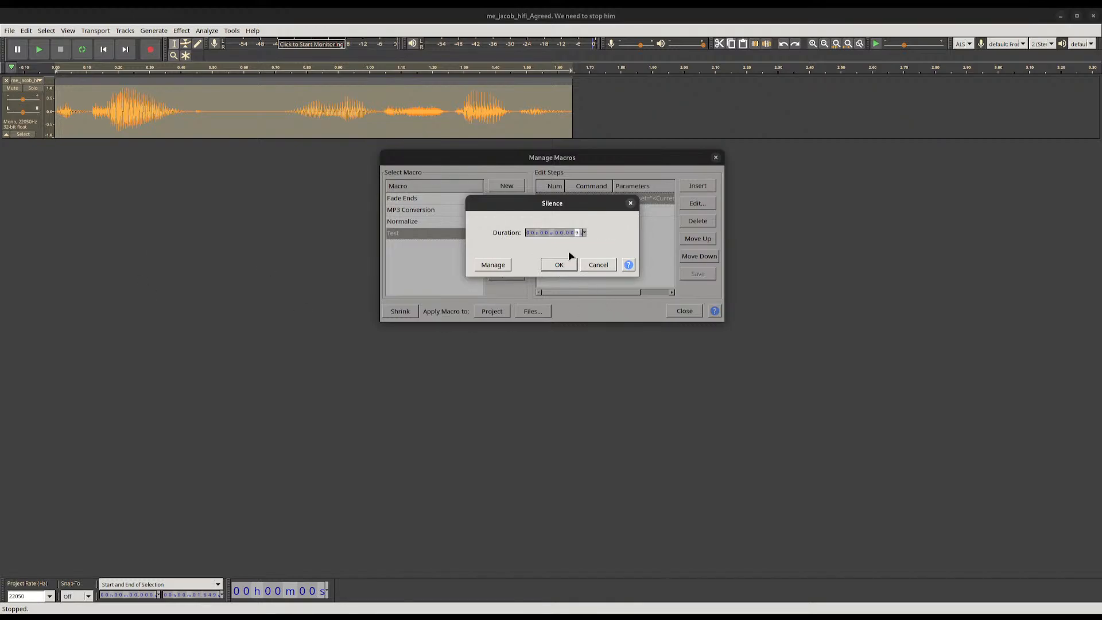
{"action": "left_click", "coordinate": [597, 266]}
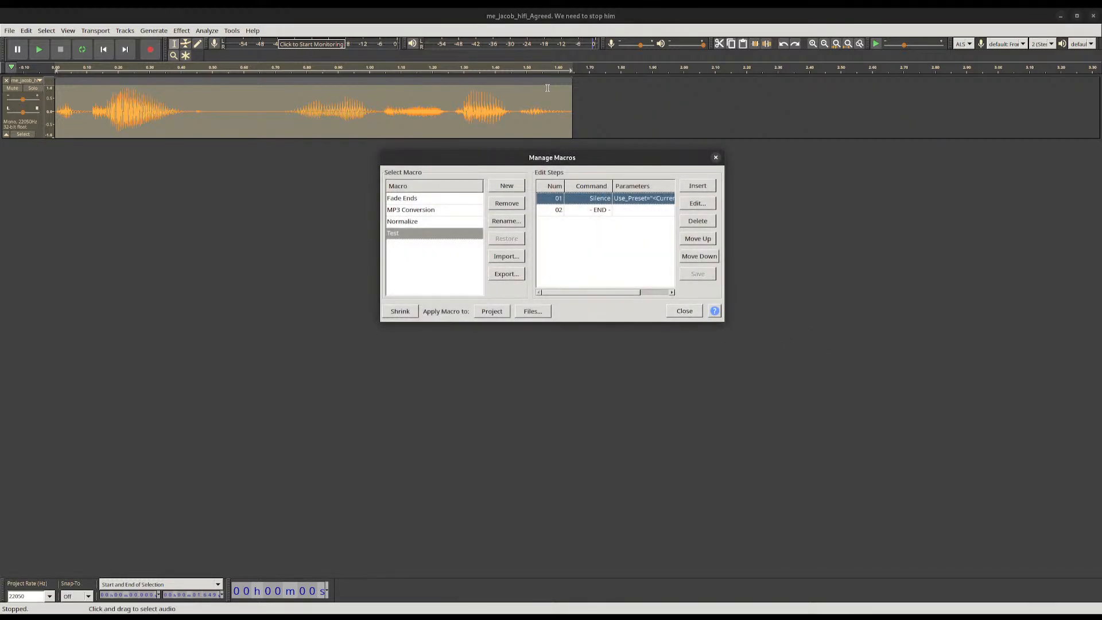
{"action": "left_click", "coordinate": [675, 311]}
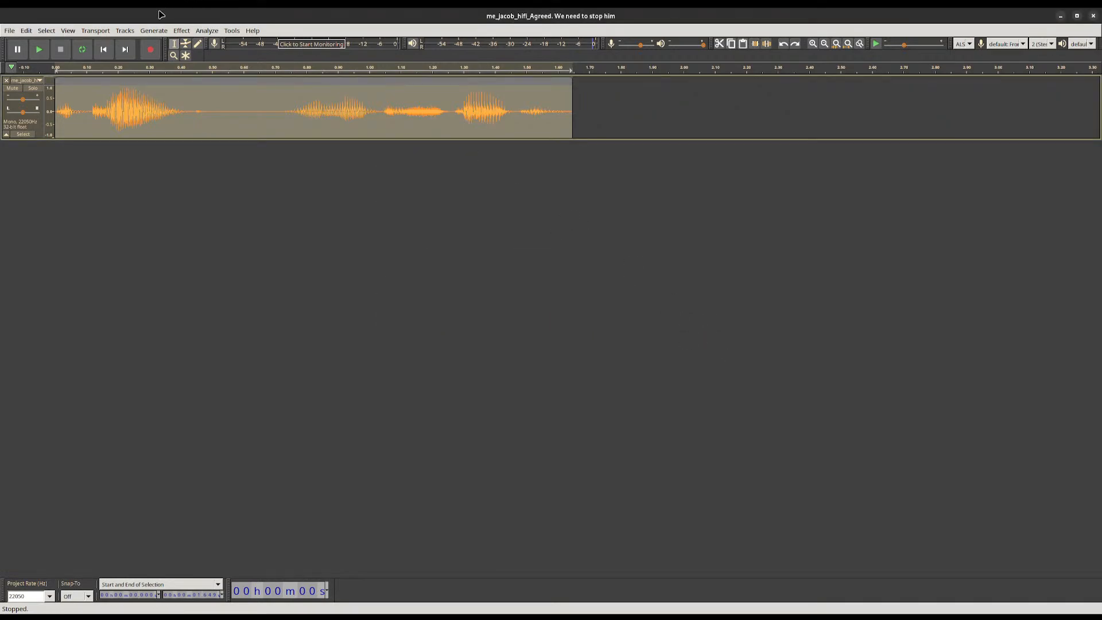
Run the Test macro on the recording once more and undo it
{"action": "left_click", "coordinate": [232, 31]}
{"action": "mouse_move", "coordinate": [282, 71]}
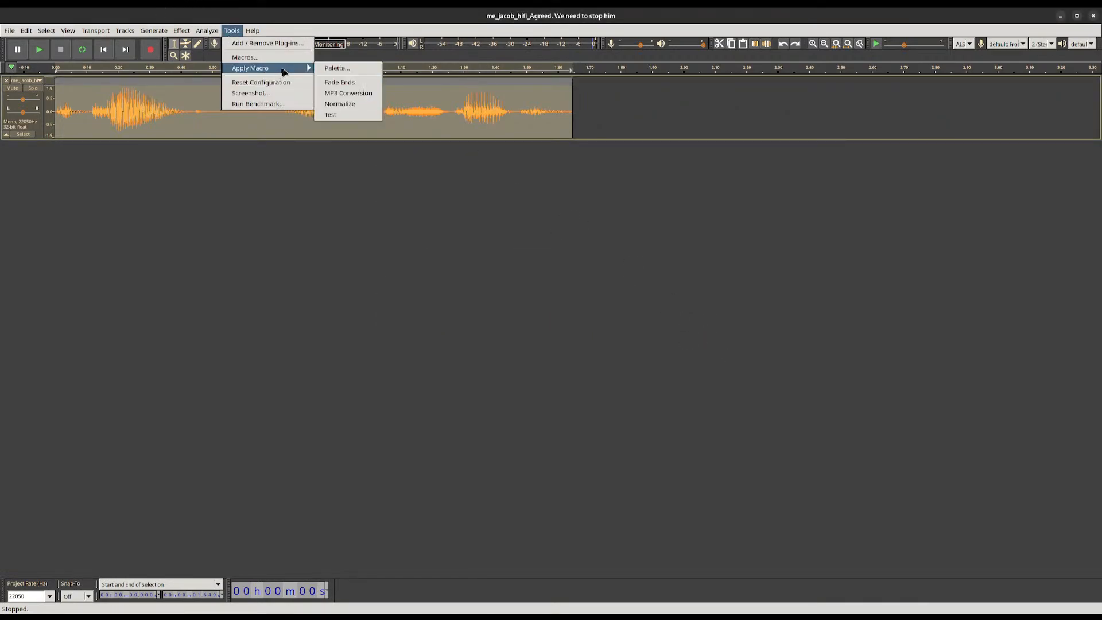
{"action": "left_click", "coordinate": [332, 113]}
{"action": "key", "text": "ctrl+z"}
Set the Test macro's Silence duration to 200 ms in the hh:mm:ss + milliseconds format and recheck the setting
{"action": "left_click", "coordinate": [232, 31]}
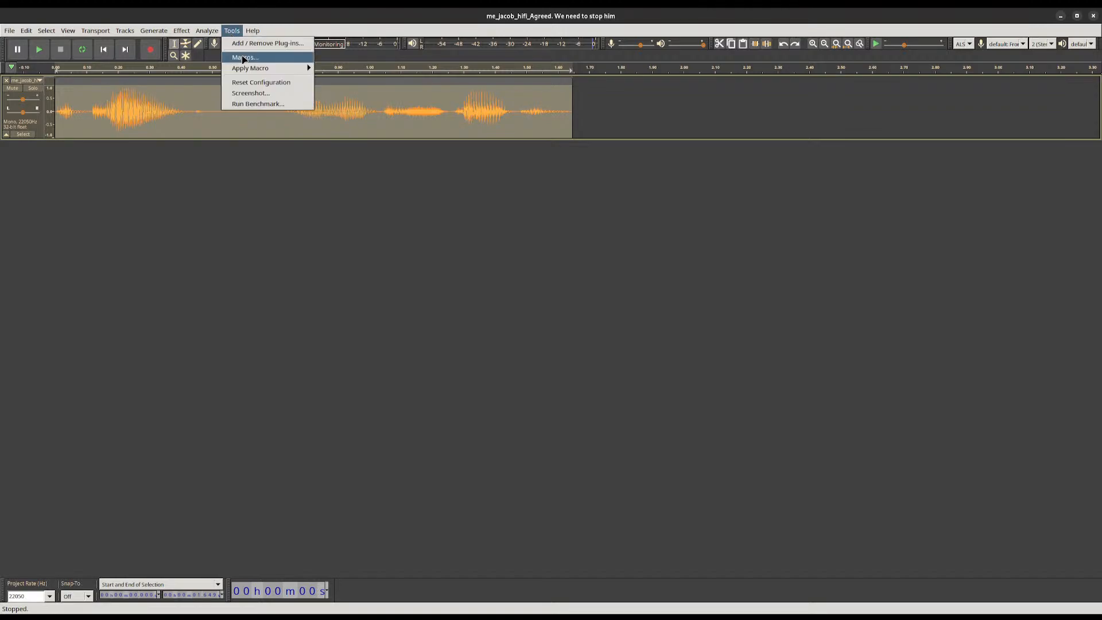
{"action": "left_click", "coordinate": [247, 57]}
{"action": "double_click", "coordinate": [635, 184]}
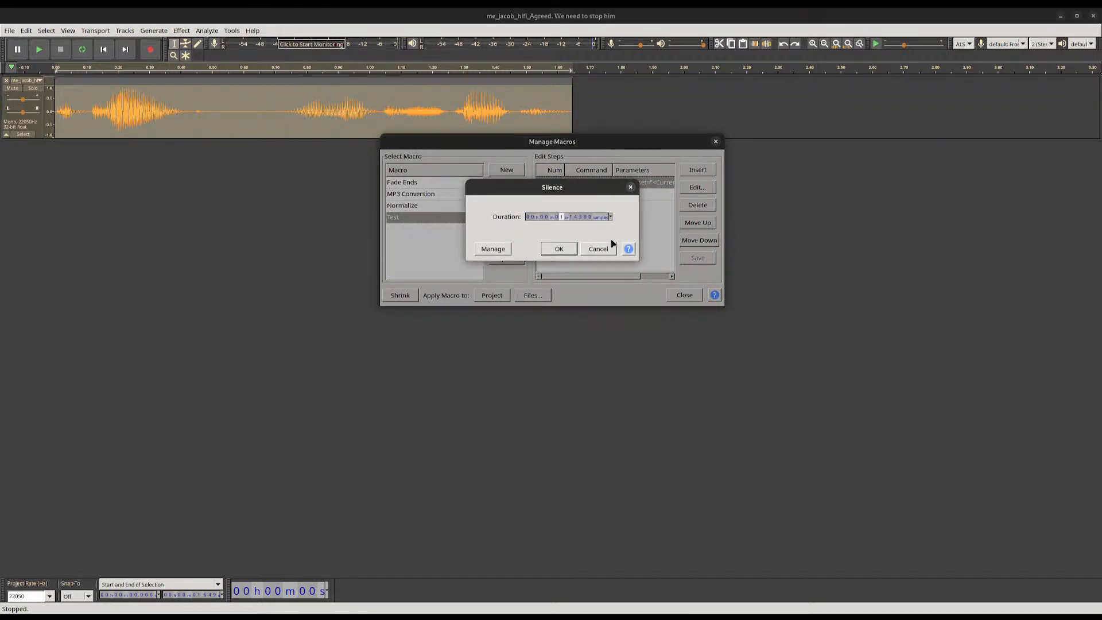
{"action": "left_click", "coordinate": [610, 218]}
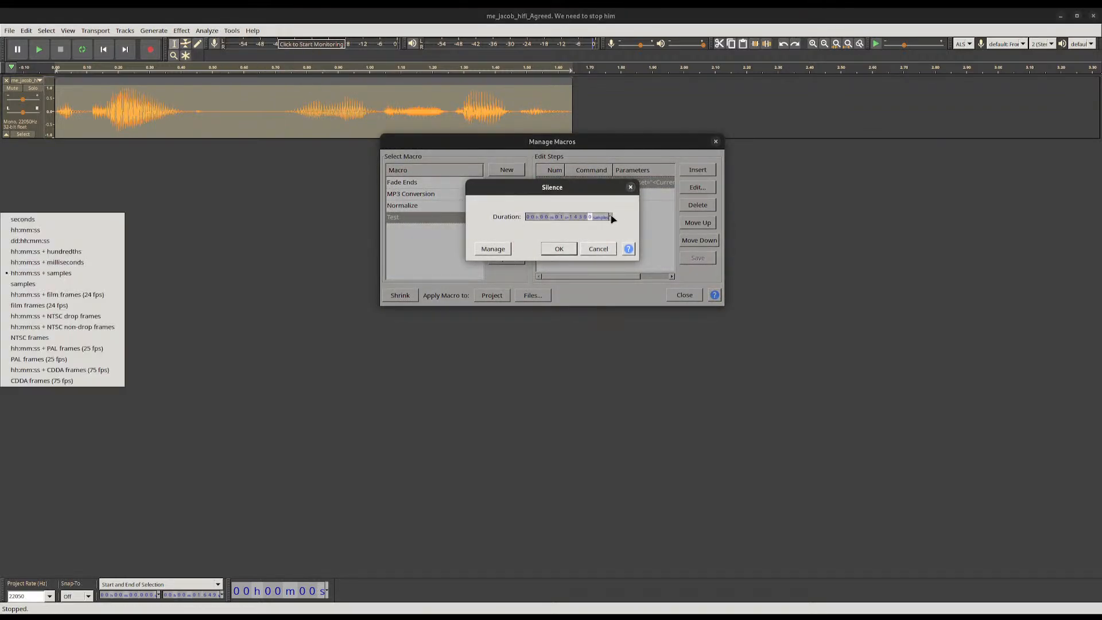
{"action": "left_click", "coordinate": [80, 262]}
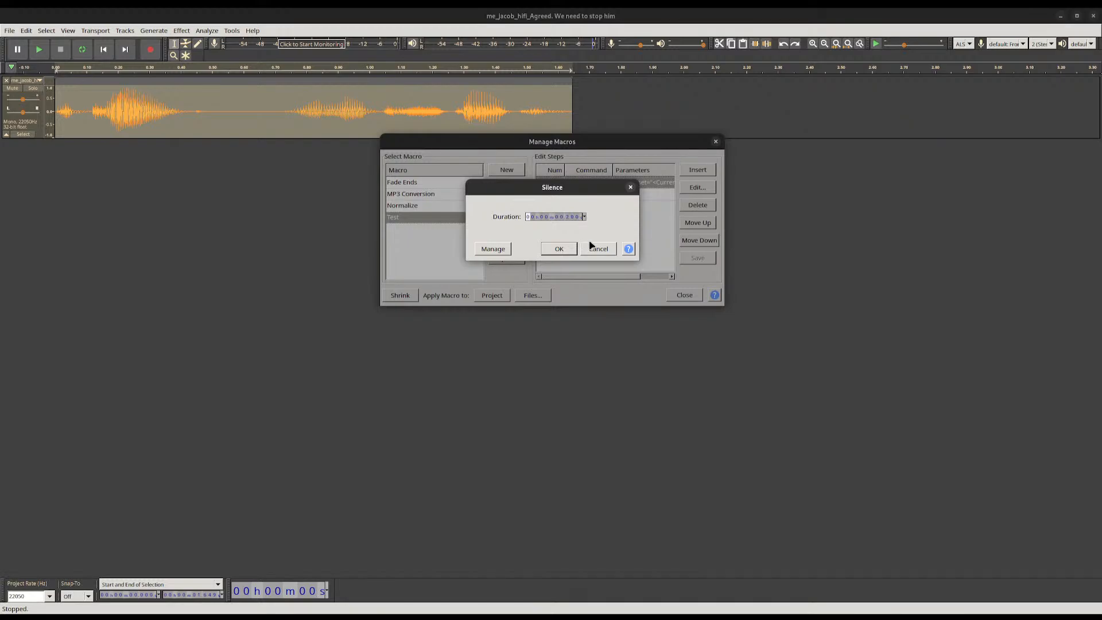
{"action": "left_click", "coordinate": [557, 248]}
{"action": "double_click", "coordinate": [645, 183]}
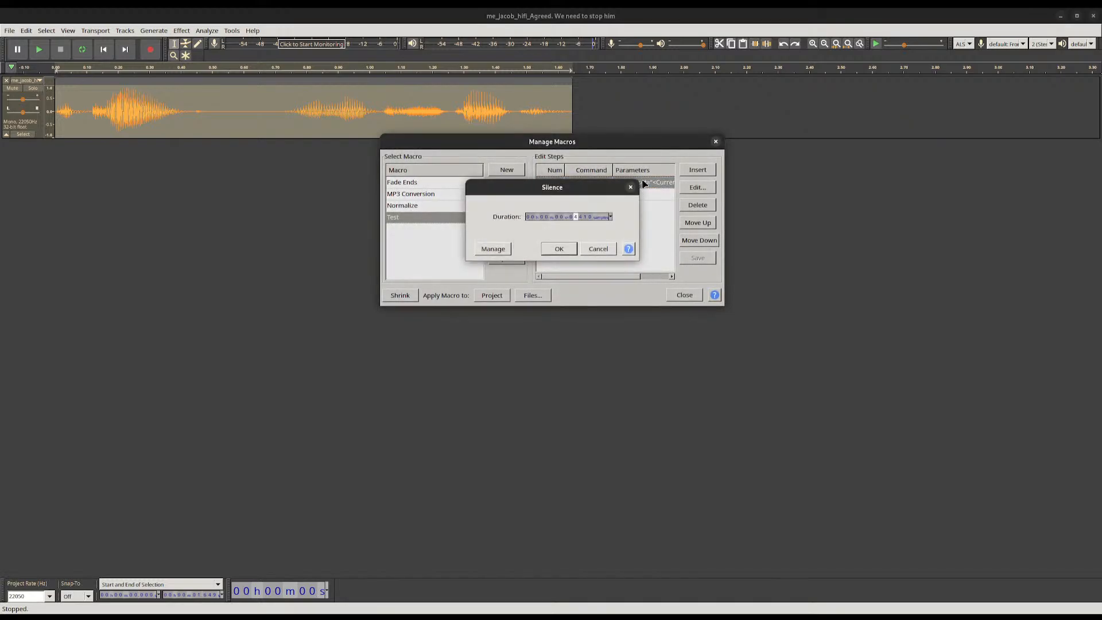
{"action": "left_click", "coordinate": [598, 249]}
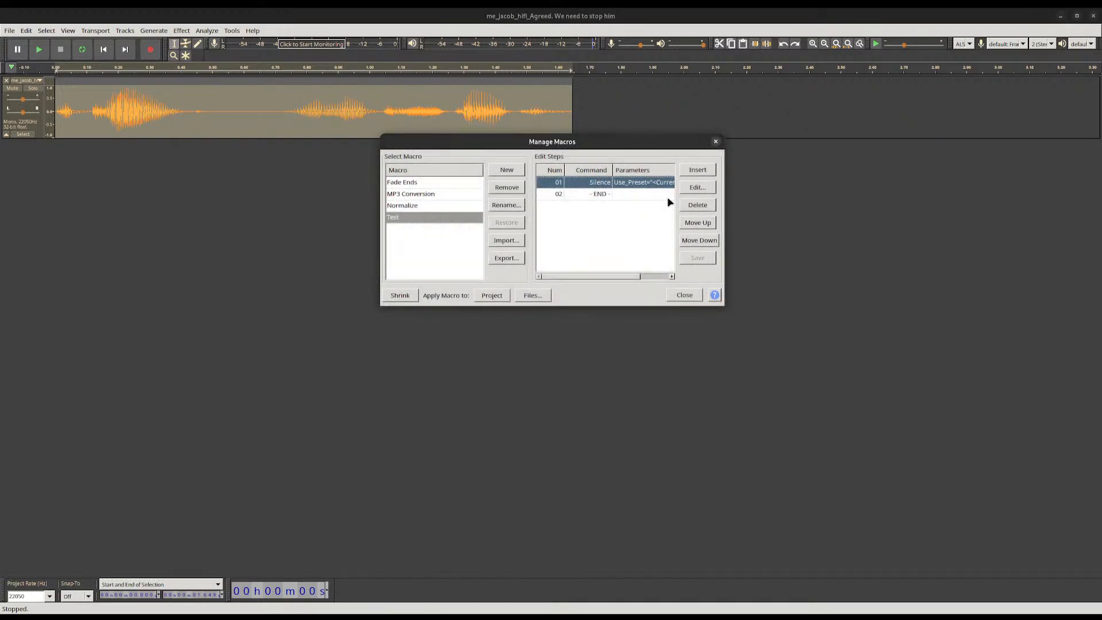
Delete the Silence step from the Test macro and insert a fresh Silence command in its place
{"action": "left_click", "coordinate": [697, 205]}
{"action": "left_click", "coordinate": [698, 169]}
{"action": "left_click", "coordinate": [622, 241]}
{"action": "type", "text": "si"}
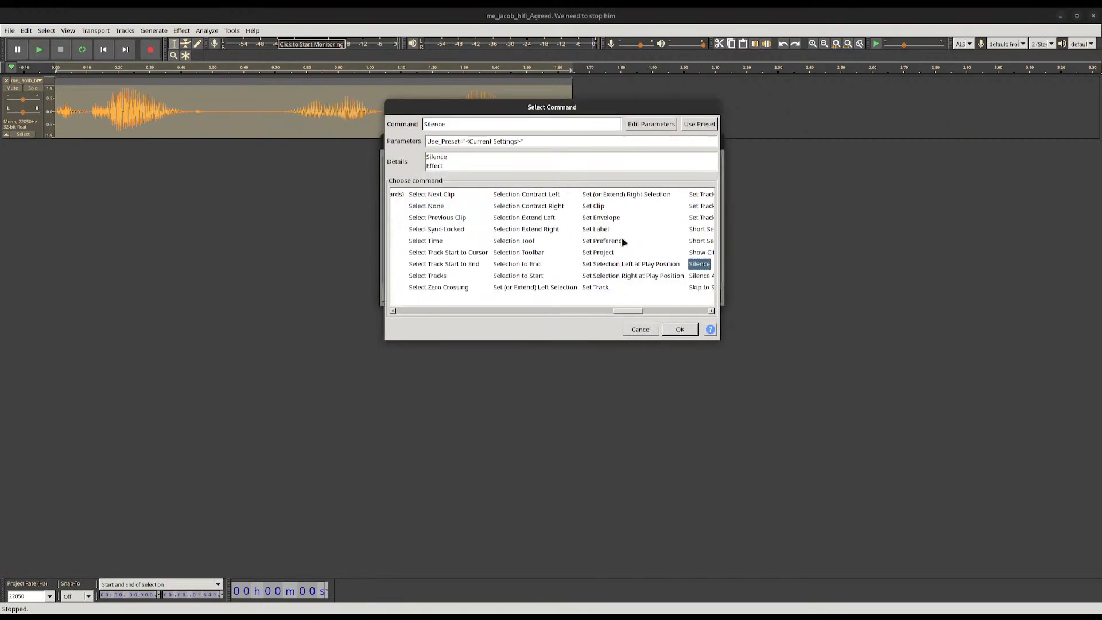
{"action": "key", "text": "Down"}
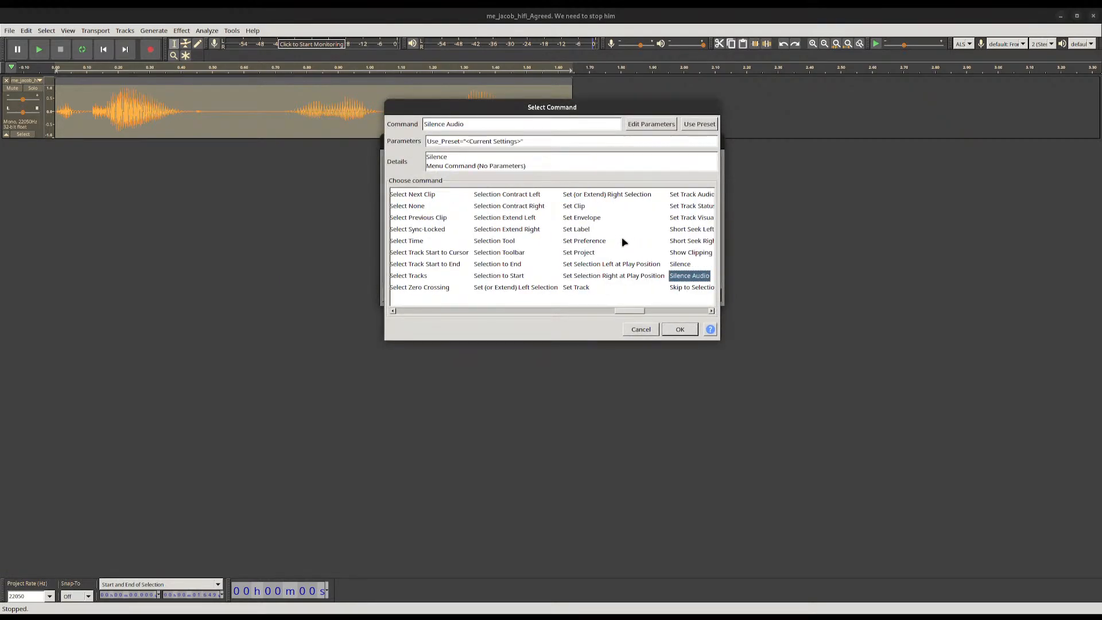
{"action": "left_click", "coordinate": [680, 329]}
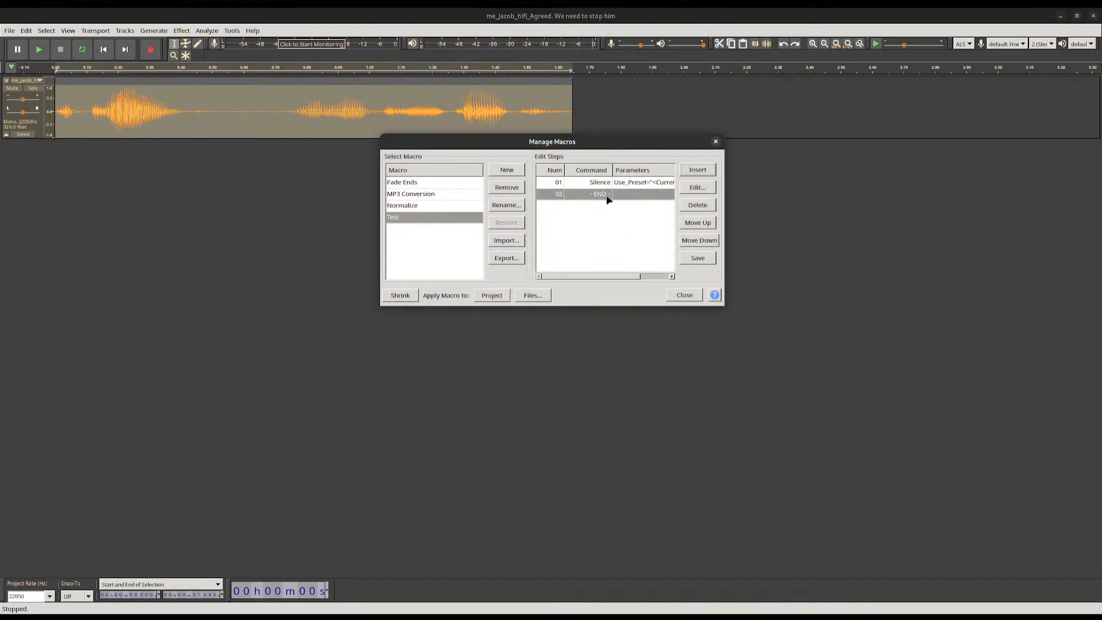
Set the reinserted Silence step's duration to 200 ms in milliseconds format, recheck it, and save the Test macro
{"action": "double_click", "coordinate": [638, 182]}
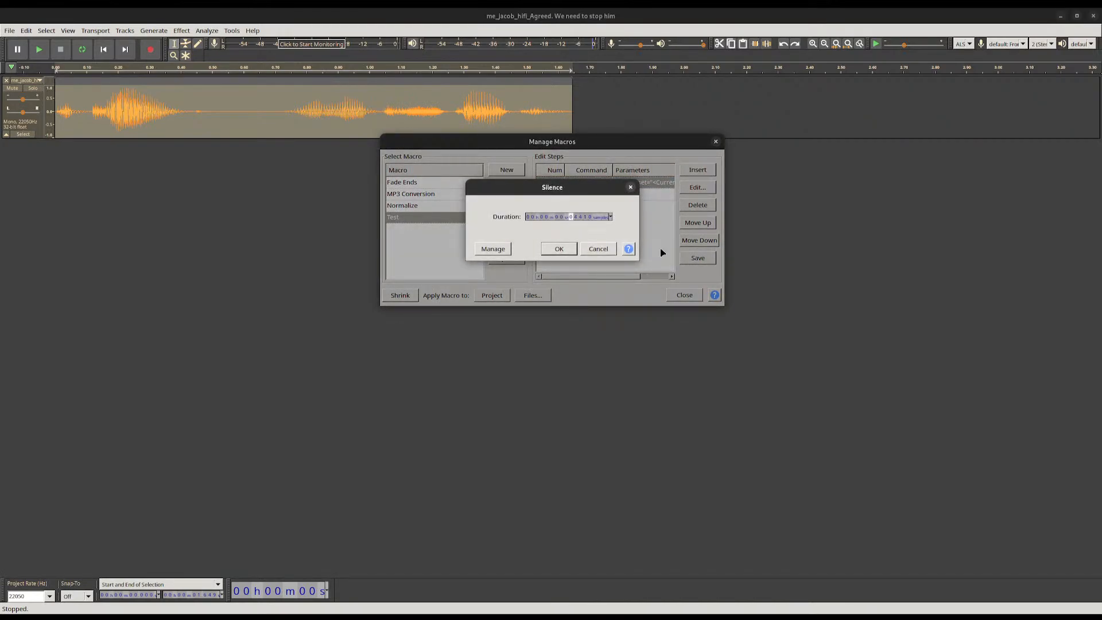
{"action": "left_click", "coordinate": [611, 218]}
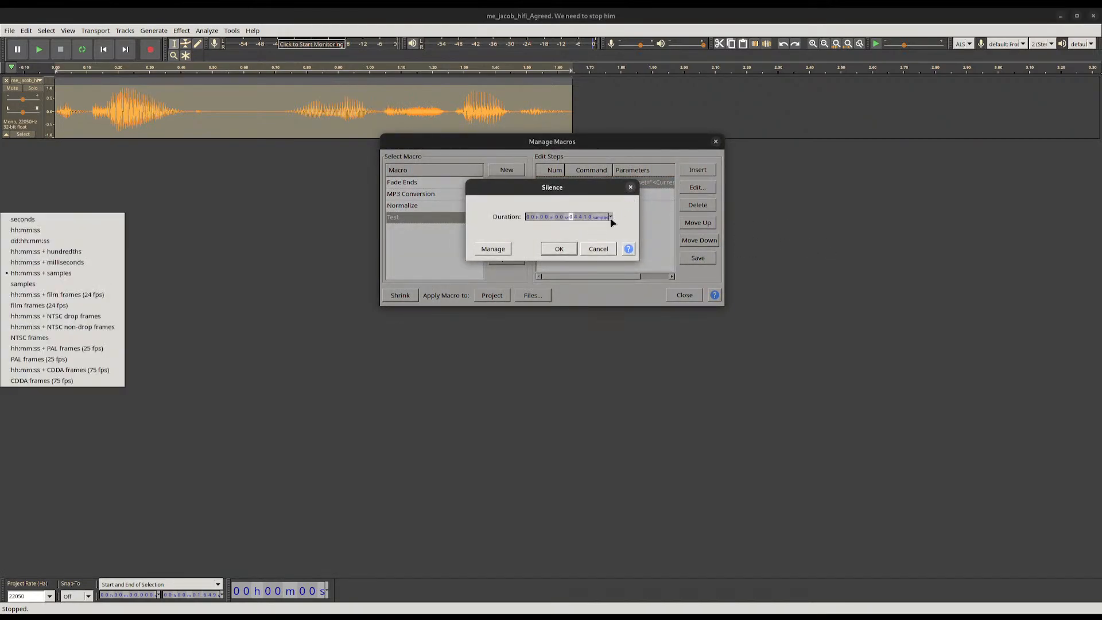
{"action": "left_click", "coordinate": [73, 263]}
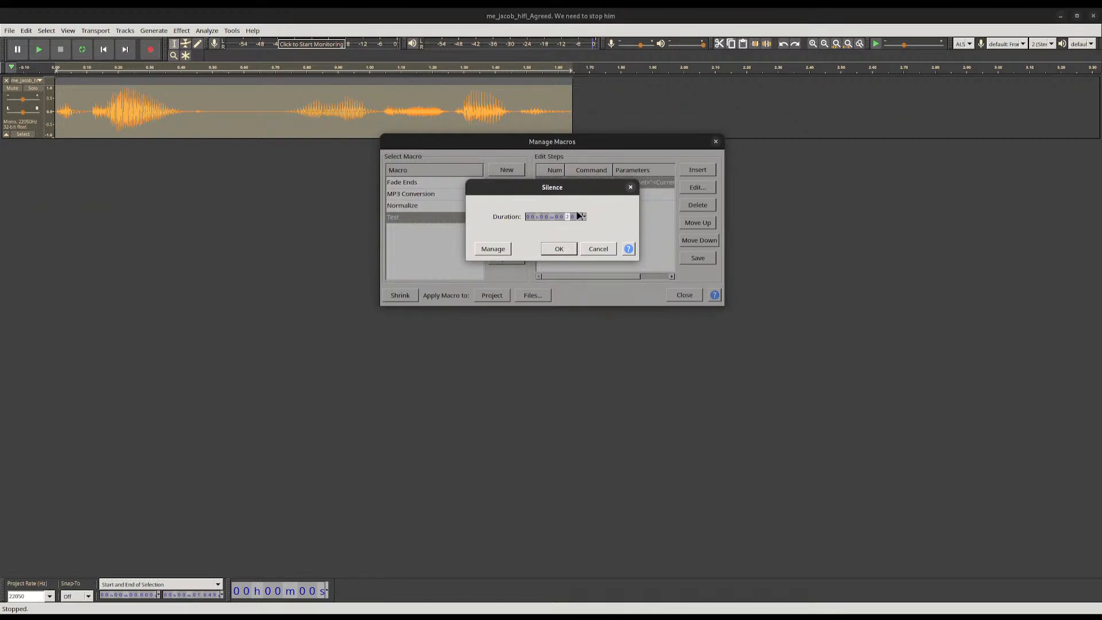
{"action": "left_click", "coordinate": [559, 248]}
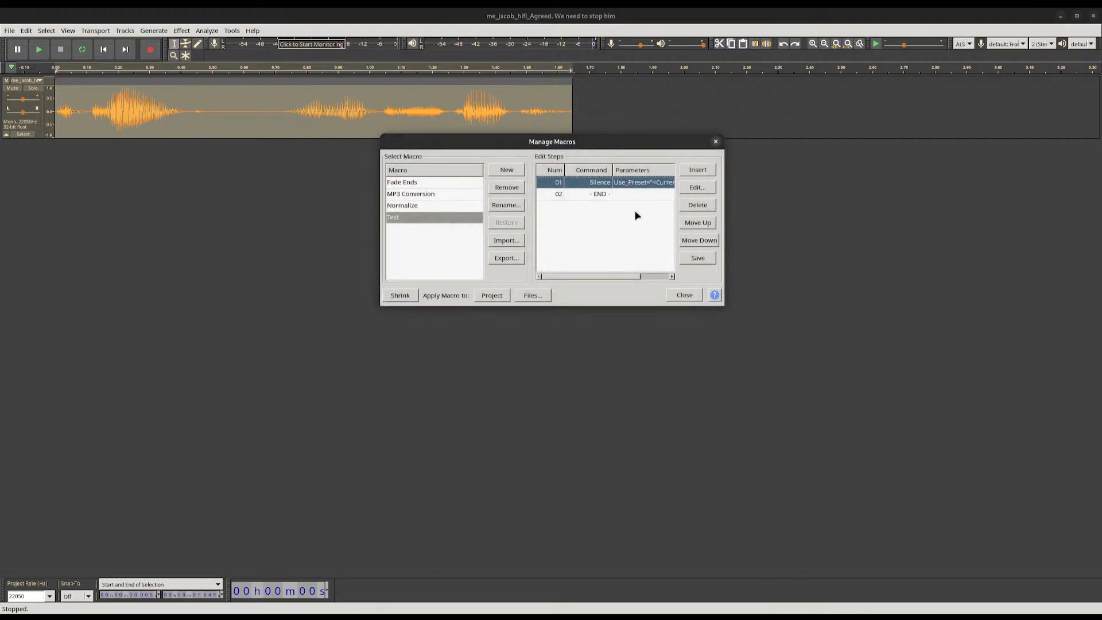
{"action": "double_click", "coordinate": [631, 182]}
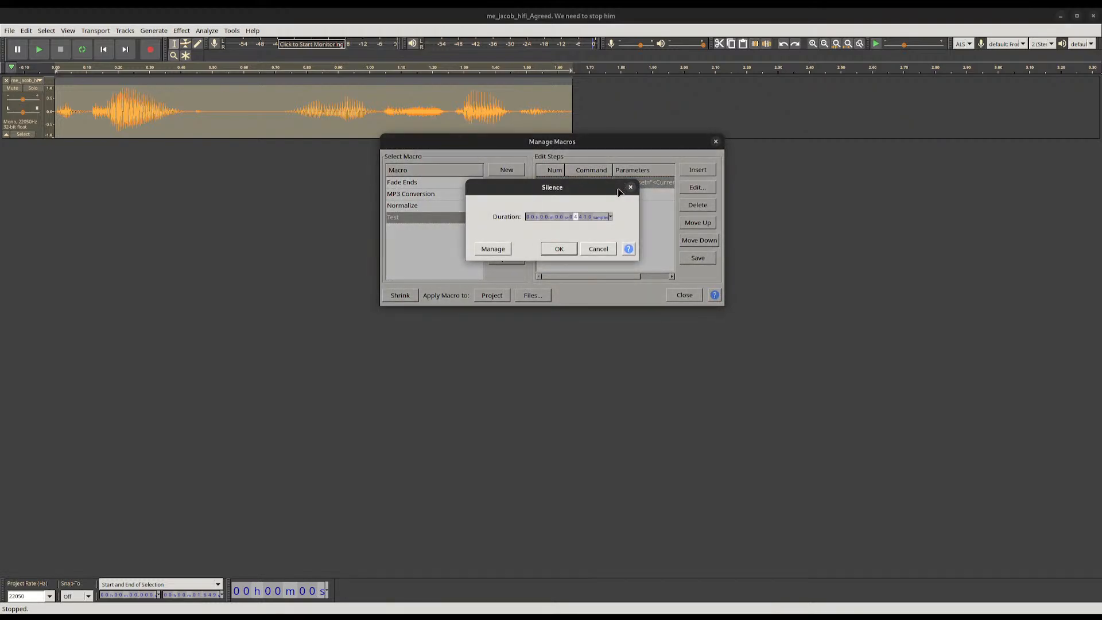
{"action": "left_click", "coordinate": [598, 248]}
{"action": "left_click", "coordinate": [684, 295]}
{"action": "left_click", "coordinate": [587, 244]}
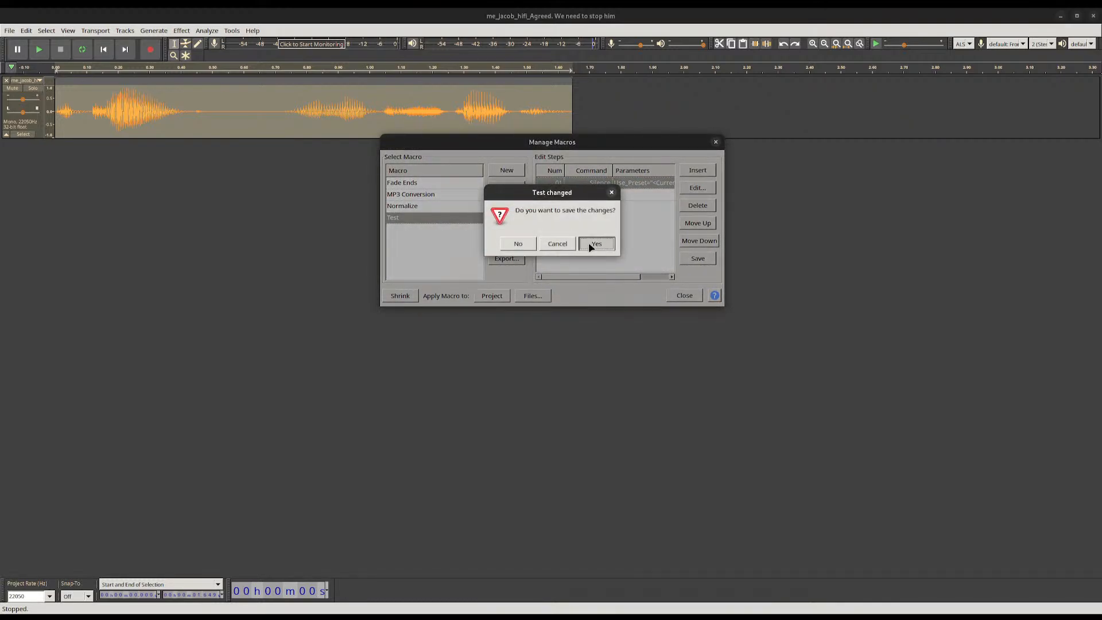
Reopen the Test macro's Silence step, switch its 200 ms duration to the hh:mm:ss + milliseconds format, and recheck the setting
{"action": "left_click", "coordinate": [235, 20]}
{"action": "left_click", "coordinate": [225, 44]}
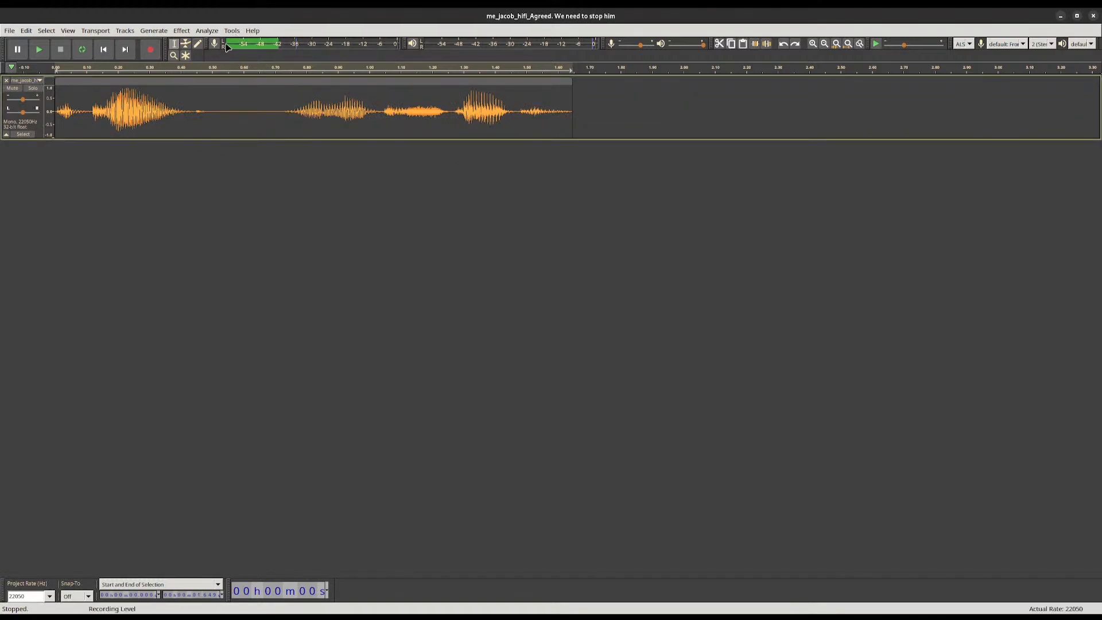
{"action": "left_click", "coordinate": [232, 33]}
{"action": "left_click", "coordinate": [231, 34]}
{"action": "left_click", "coordinate": [233, 33]}
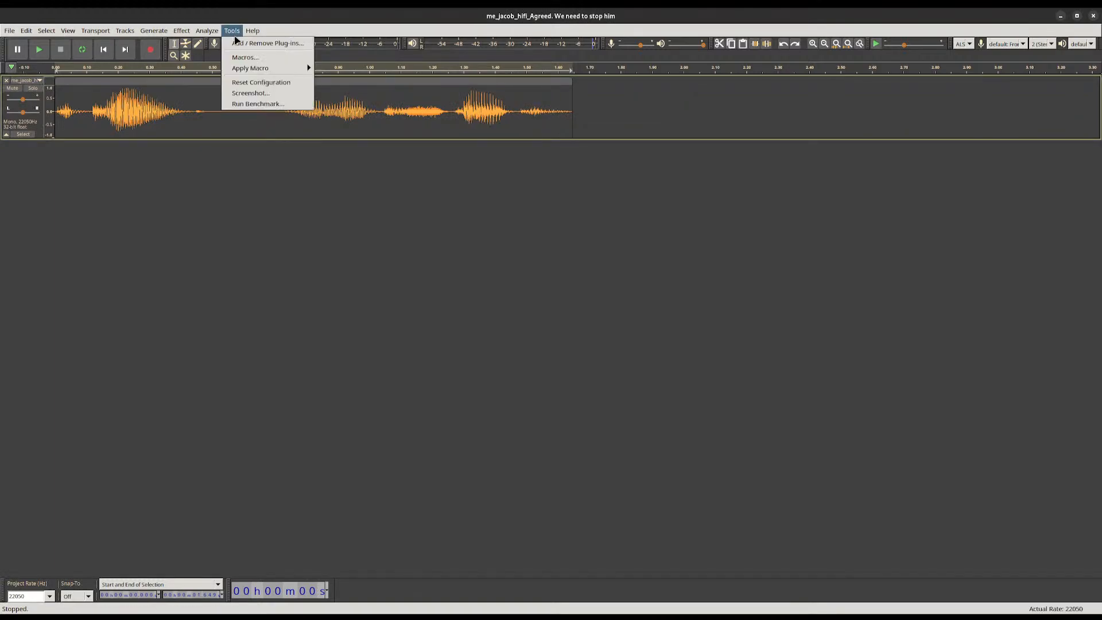
{"action": "left_click", "coordinate": [265, 60]}
{"action": "double_click", "coordinate": [635, 168]}
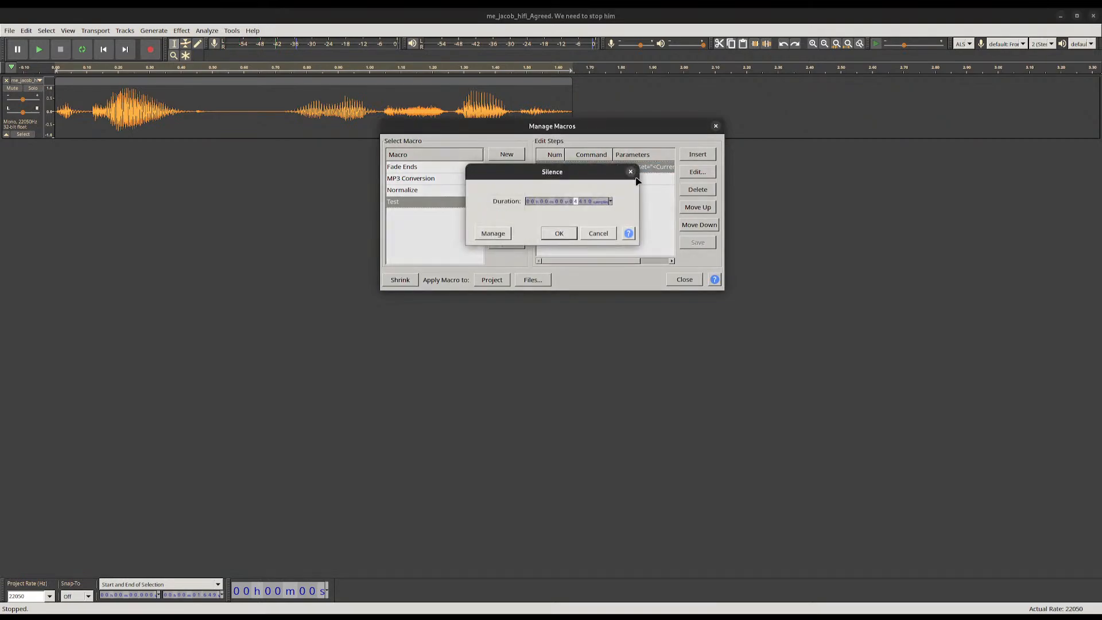
{"action": "left_click", "coordinate": [610, 201]}
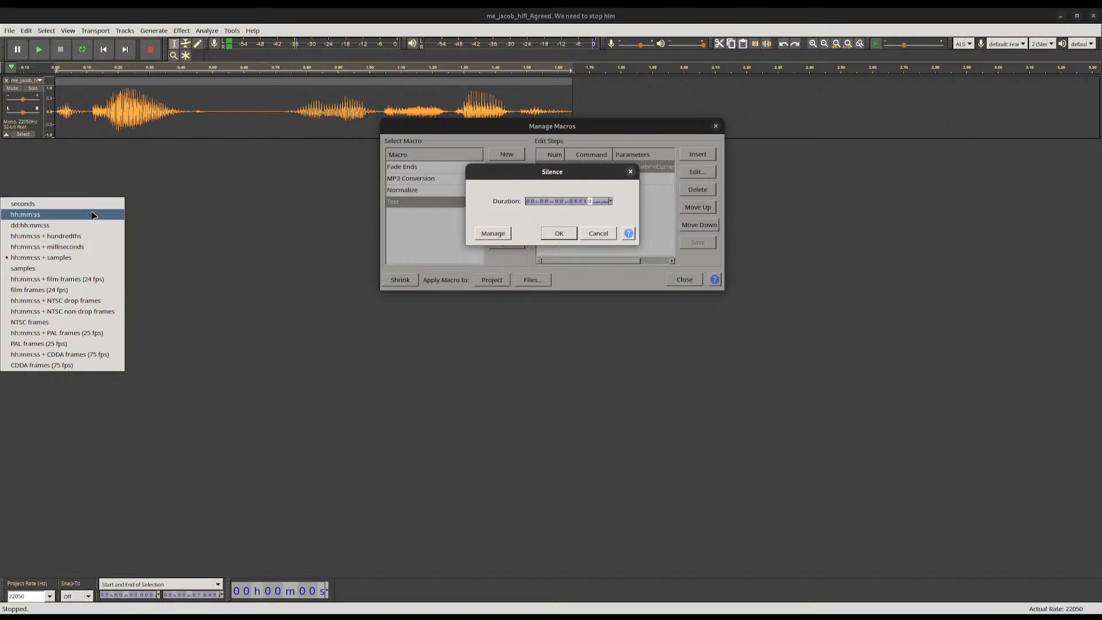
{"action": "left_click", "coordinate": [74, 250]}
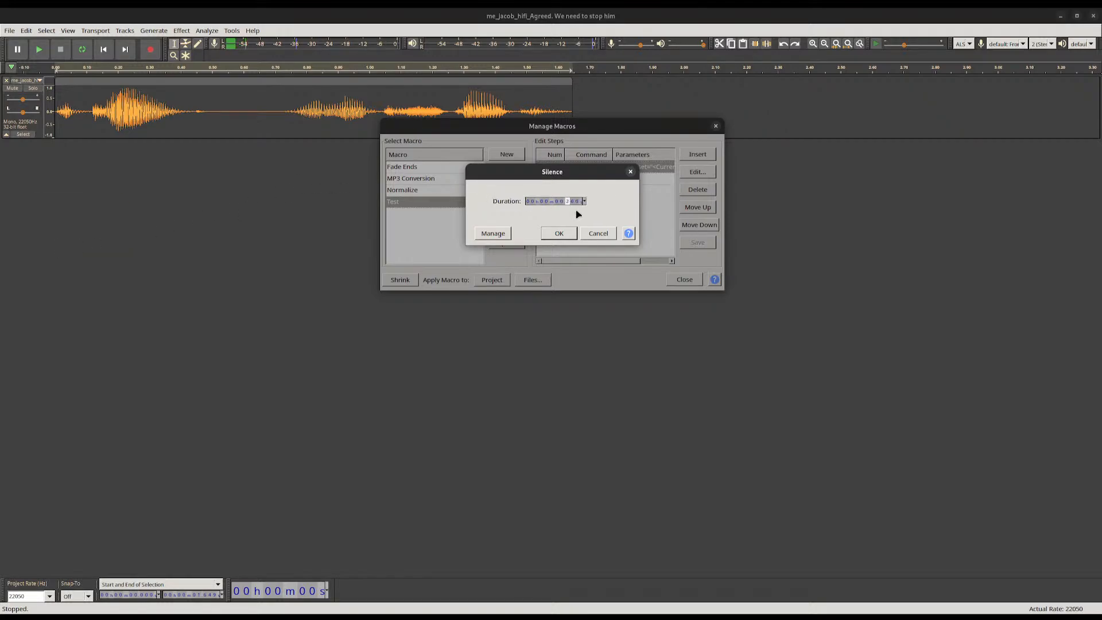
{"action": "left_click", "coordinate": [559, 234]}
{"action": "double_click", "coordinate": [650, 168]}
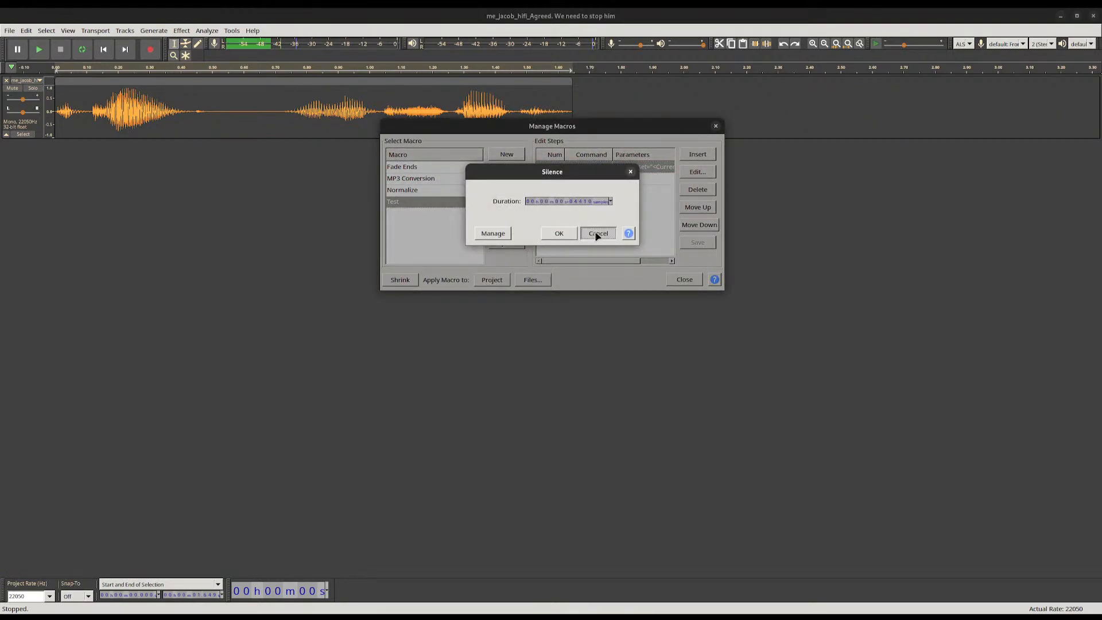
{"action": "left_click", "coordinate": [597, 233]}
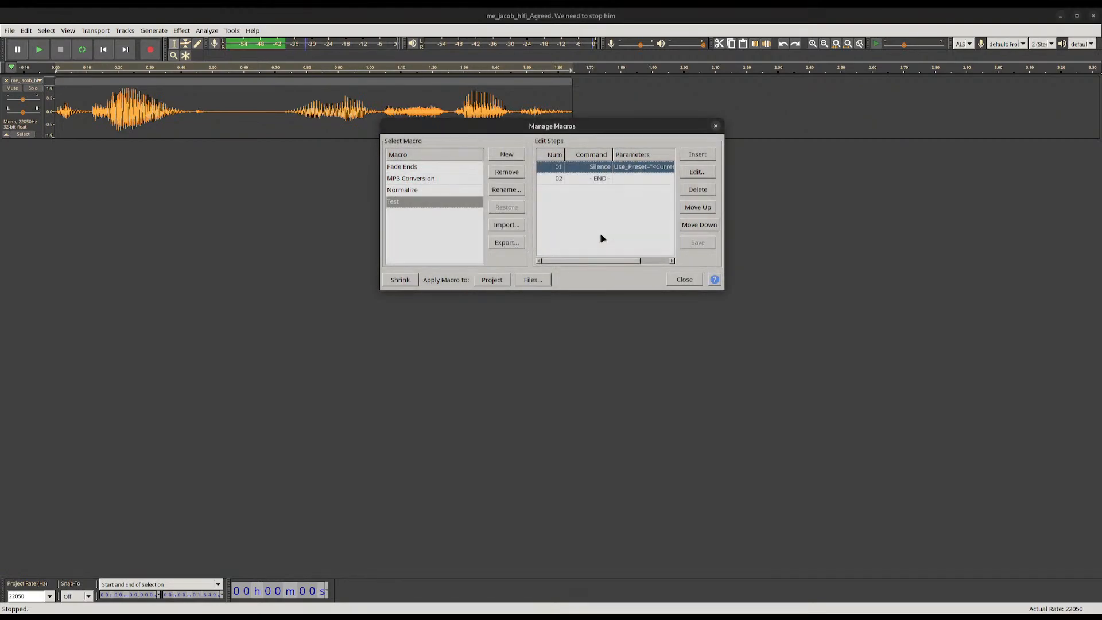
{"action": "left_click", "coordinate": [696, 278]}
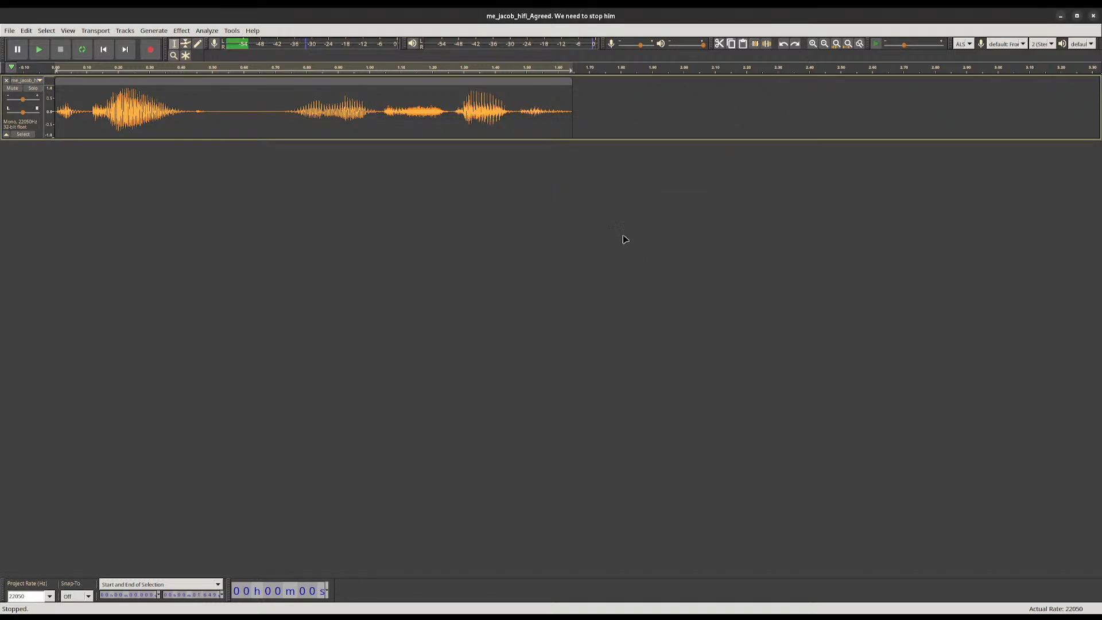
Run the Test macro on the recording again, repeat it with the whole track selected, and undo the result
{"action": "left_click", "coordinate": [231, 31]}
{"action": "mouse_move", "coordinate": [252, 67]}
{"action": "left_click", "coordinate": [353, 116]}
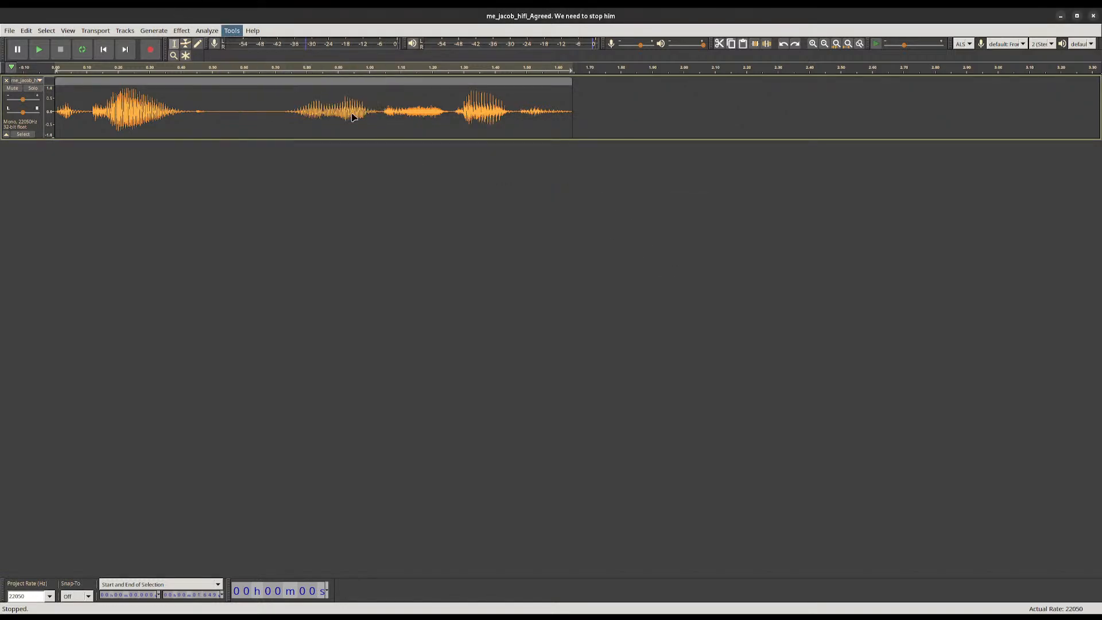
{"action": "left_click", "coordinate": [632, 338]}
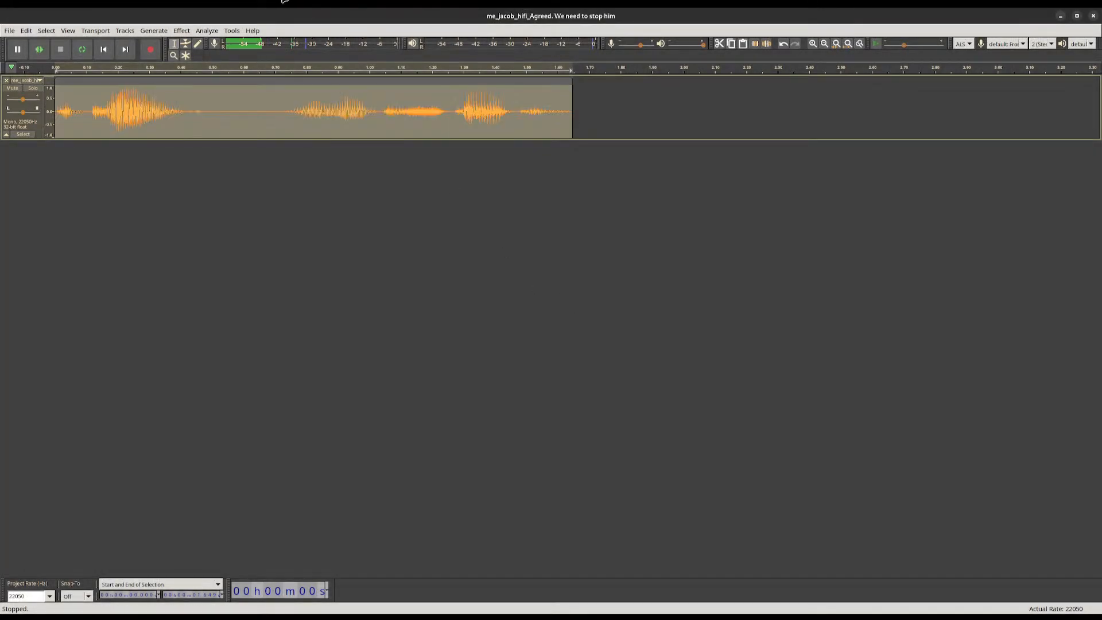
{"action": "left_click", "coordinate": [231, 30]}
{"action": "mouse_move", "coordinate": [276, 69]}
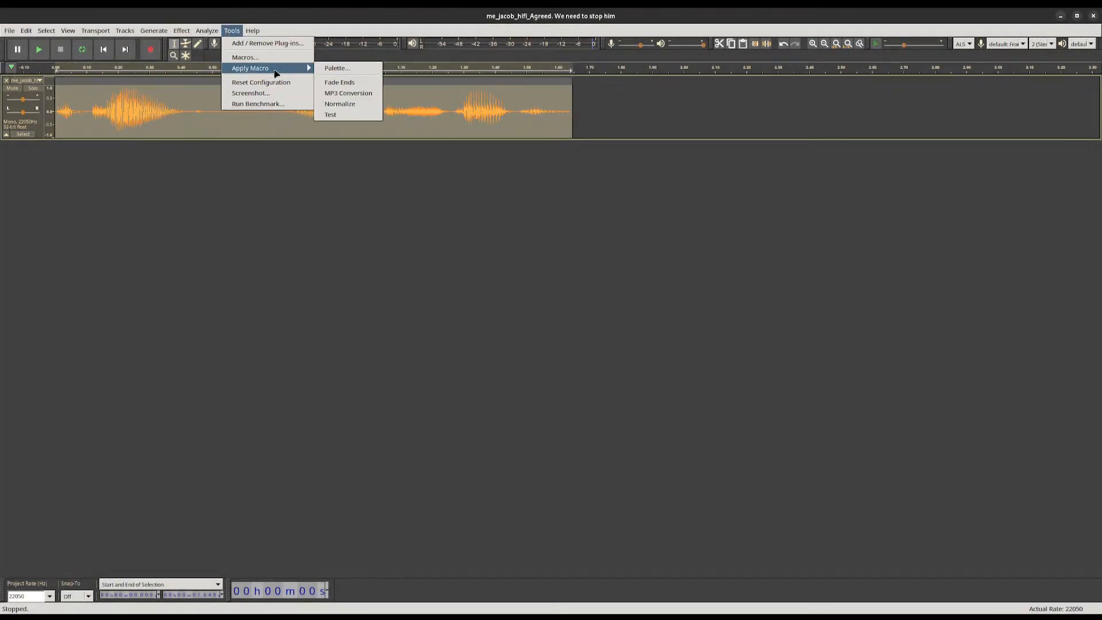
{"action": "left_click", "coordinate": [362, 115]}
{"action": "key", "text": "ctrl+z"}
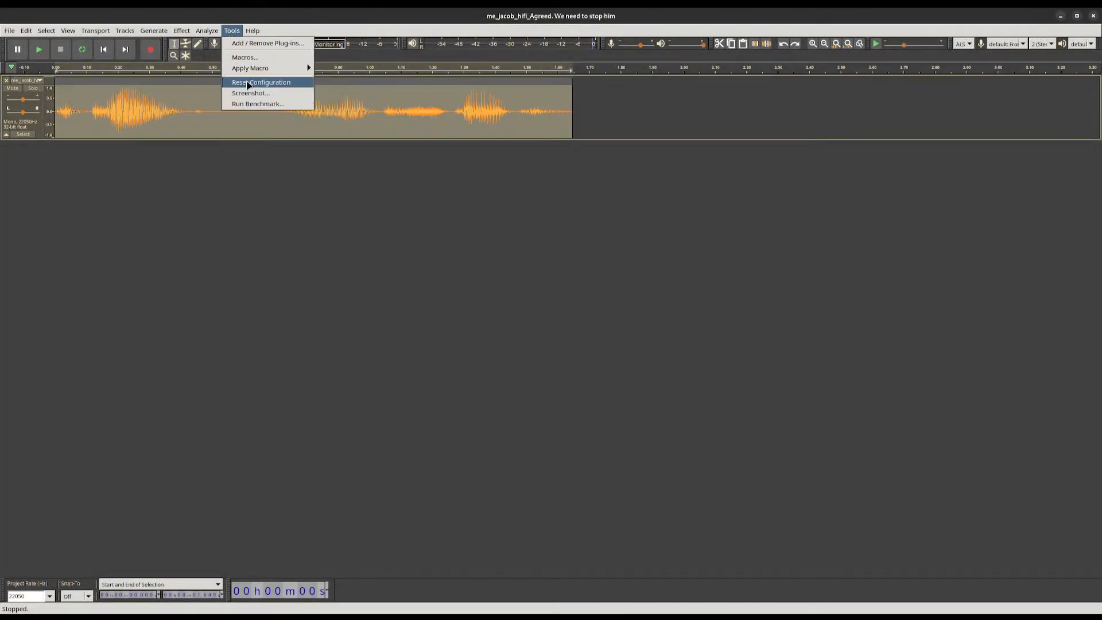
Reopen the Test macro's Silence step and look through its preset management options
{"action": "left_click", "coordinate": [232, 30]}
{"action": "left_click", "coordinate": [245, 57]}
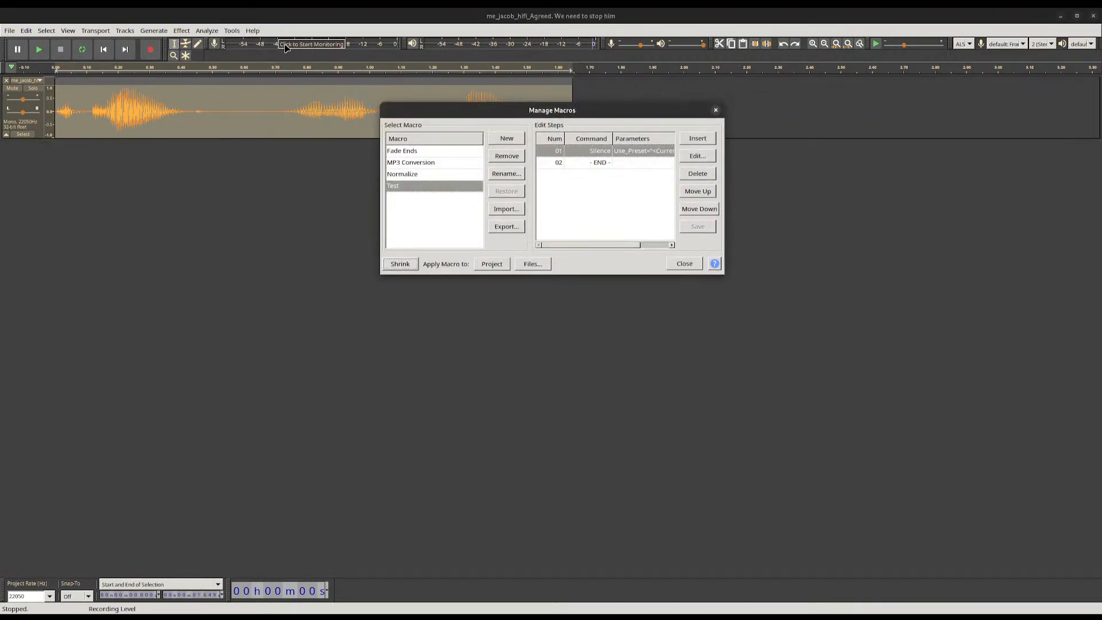
{"action": "double_click", "coordinate": [665, 151]}
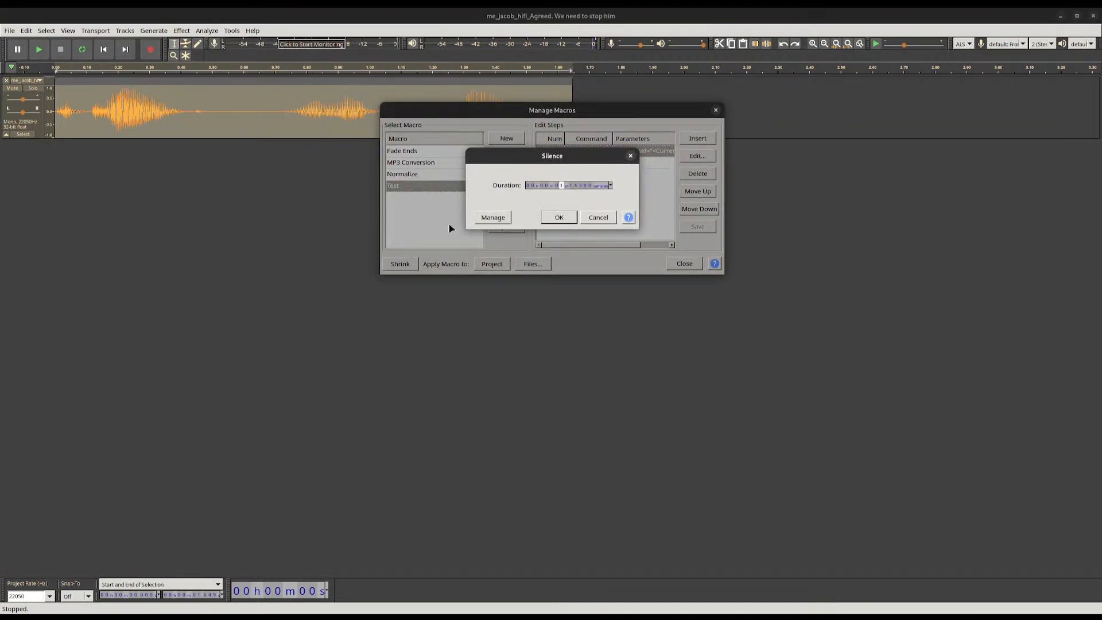
{"action": "left_click", "coordinate": [483, 223]}
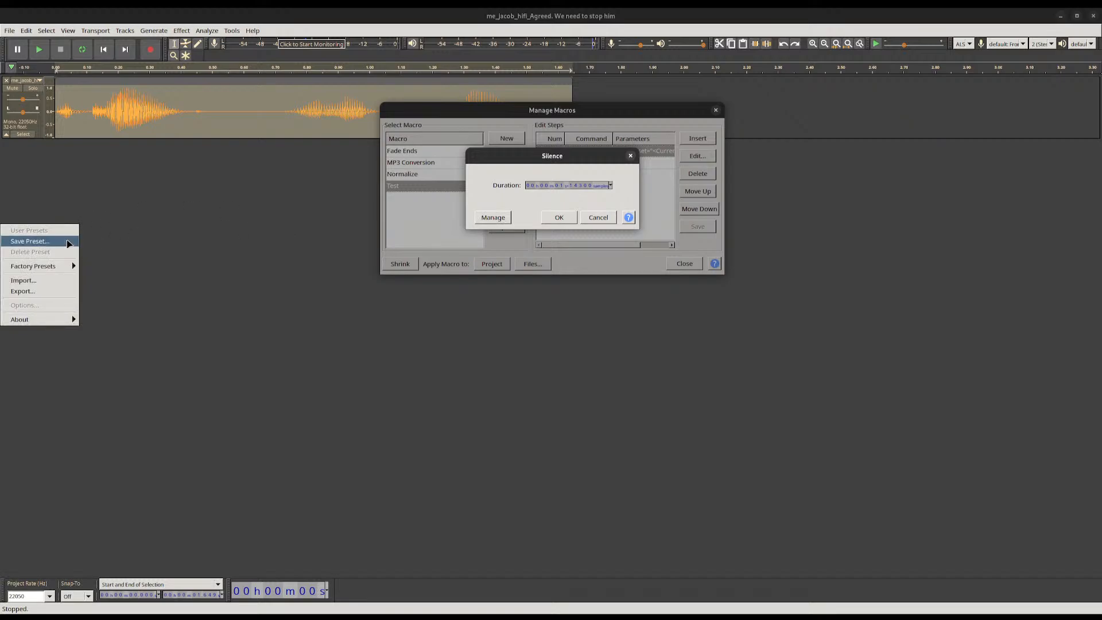
{"action": "mouse_move", "coordinate": [66, 268]}
{"action": "left_click", "coordinate": [588, 201]}
Switch the Silence duration to the seconds format, enter a whole-second value, and recheck the stored setting
{"action": "left_click", "coordinate": [612, 185]}
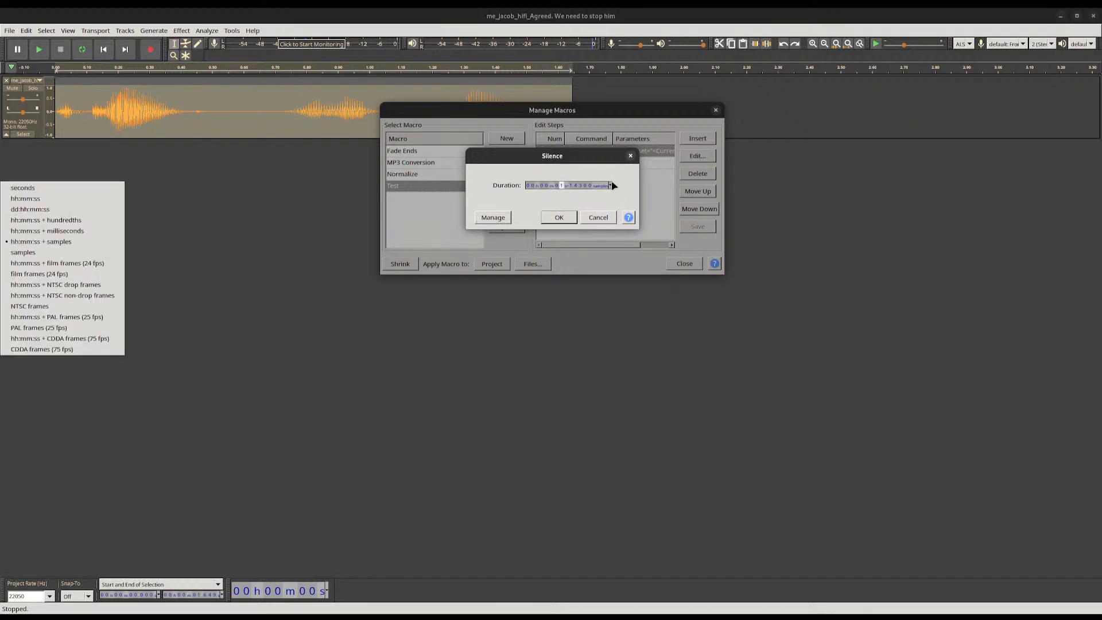
{"action": "left_click", "coordinate": [26, 188]}
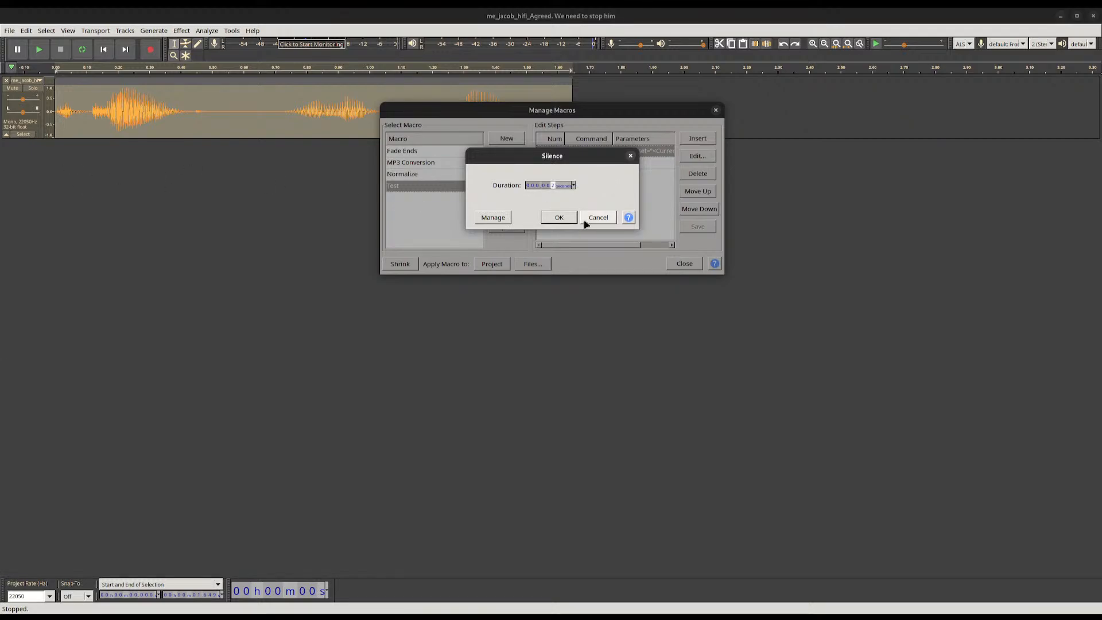
{"action": "left_click", "coordinate": [570, 220]}
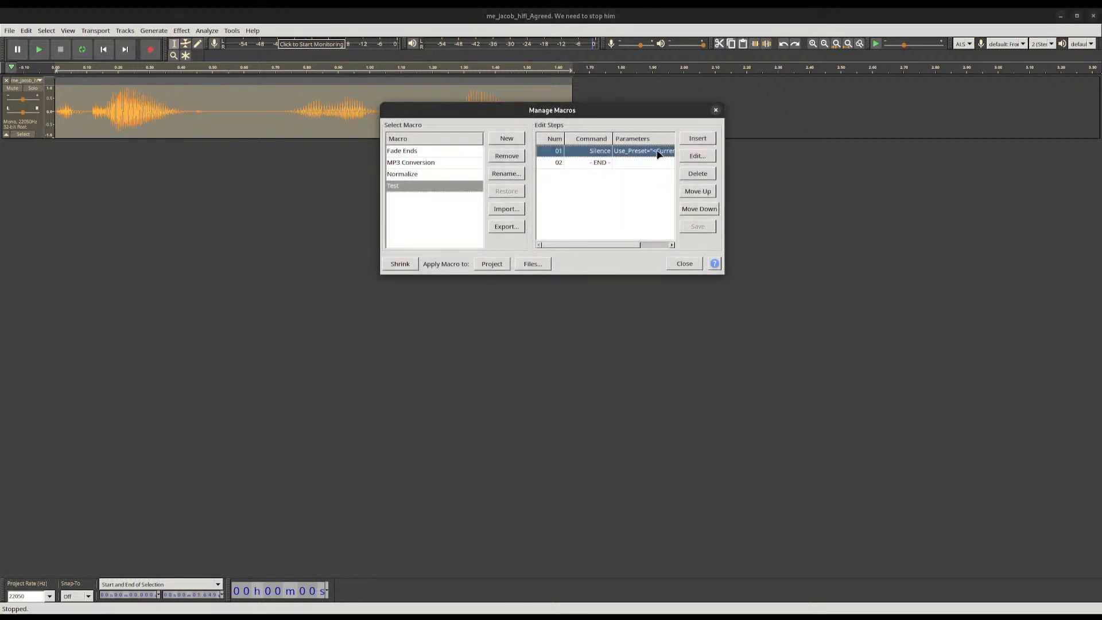
{"action": "double_click", "coordinate": [660, 152]}
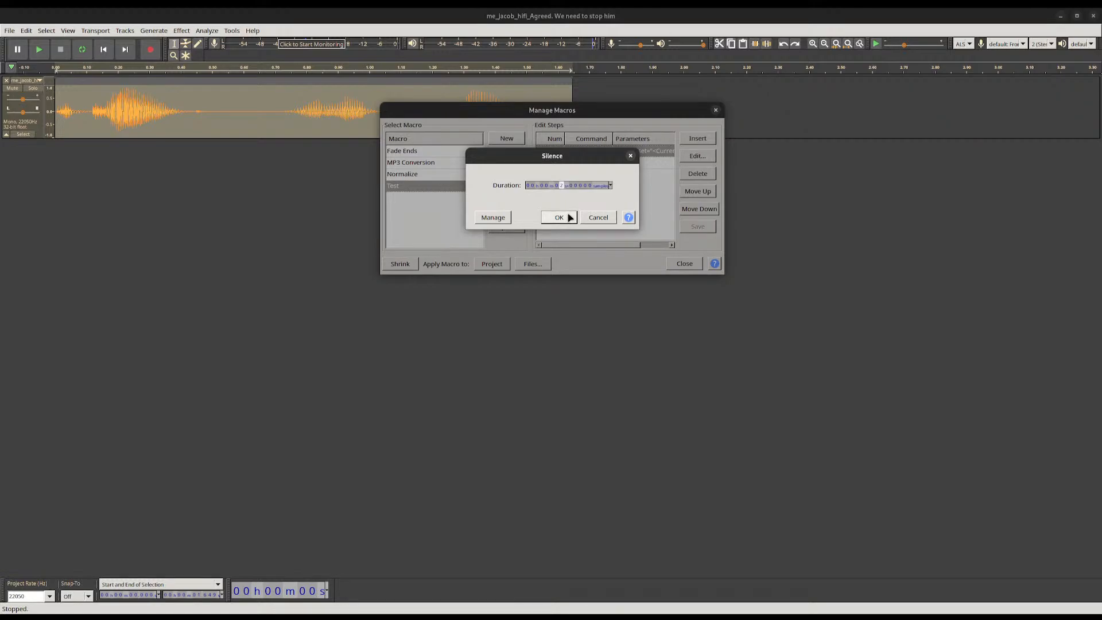
{"action": "left_click", "coordinate": [597, 217]}
Delete the Silence step from the Test macro, save the change, and remove the Test macro itself
{"action": "left_click", "coordinate": [698, 175]}
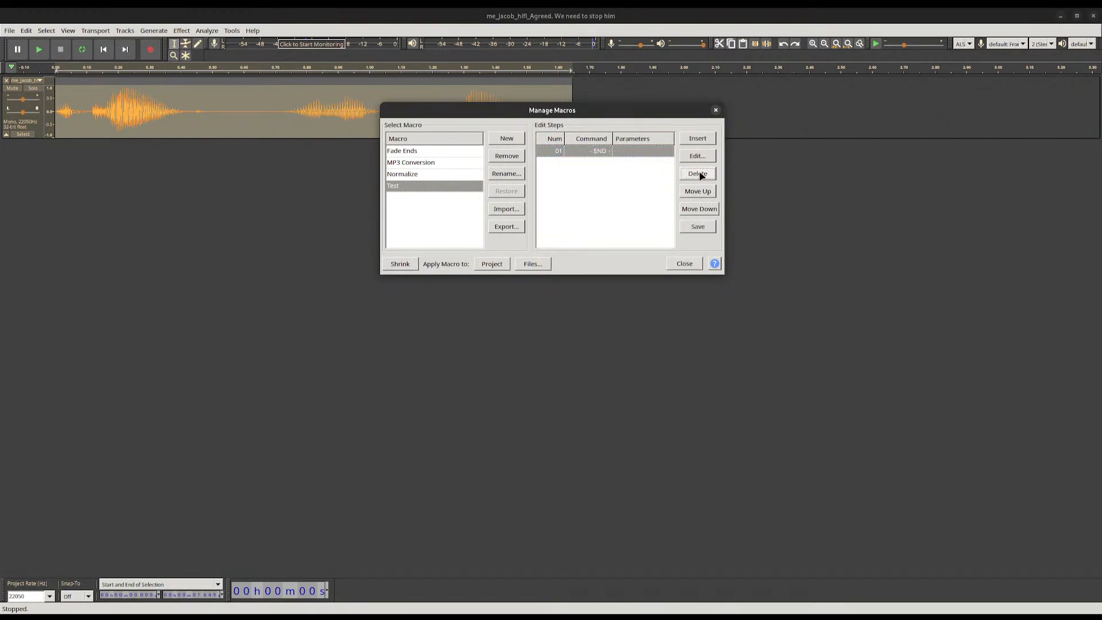
{"action": "left_click", "coordinate": [465, 192]}
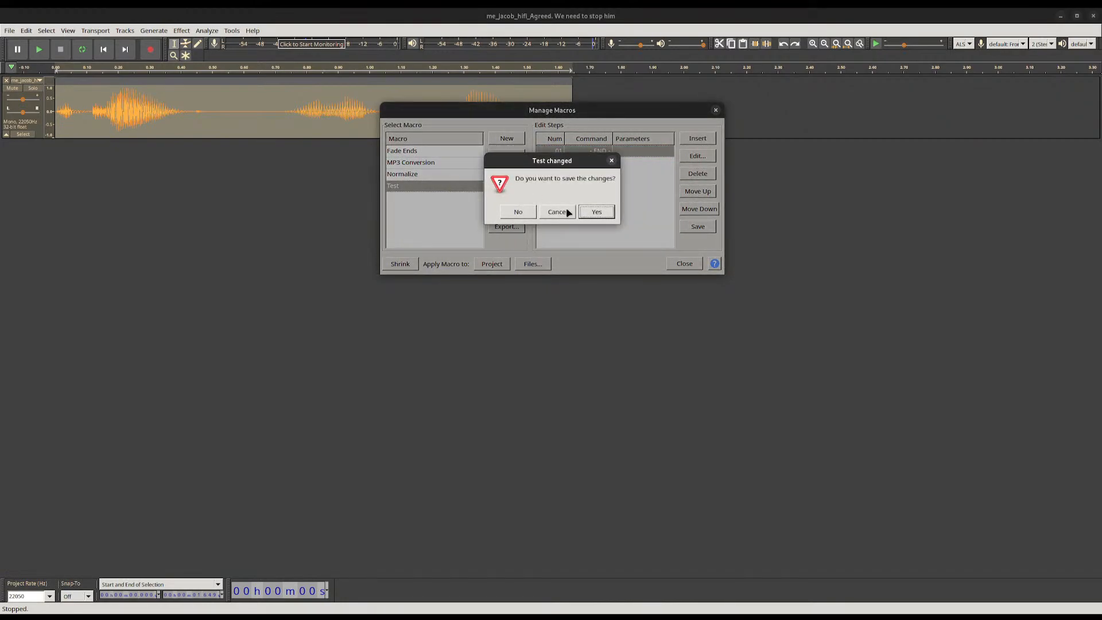
{"action": "left_click", "coordinate": [601, 212]}
{"action": "left_click", "coordinate": [506, 156]}
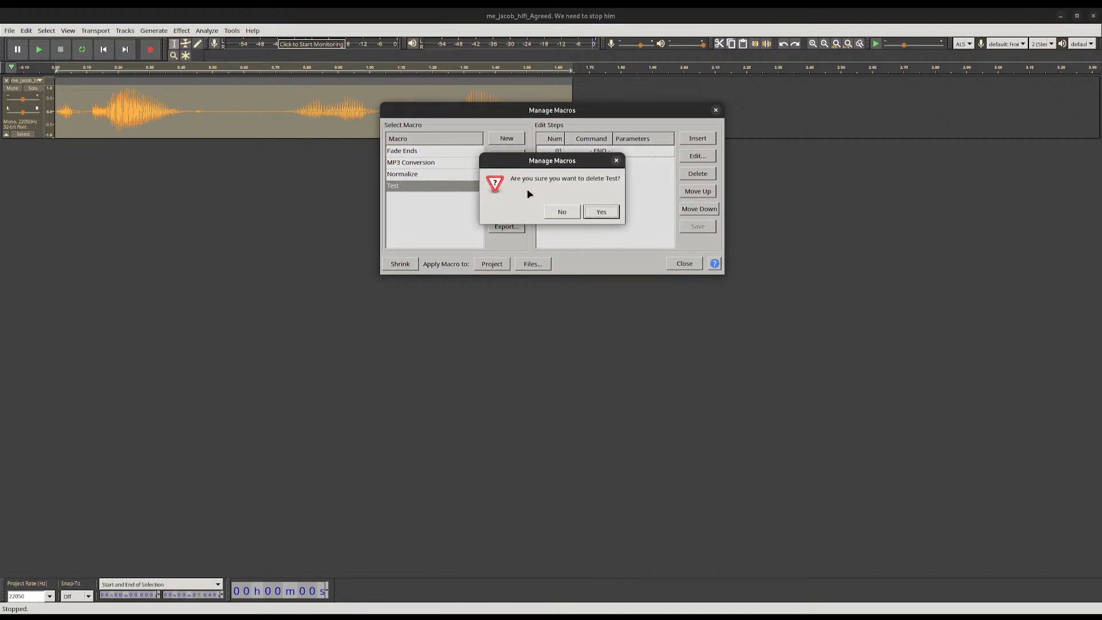
{"action": "left_click", "coordinate": [595, 212]}
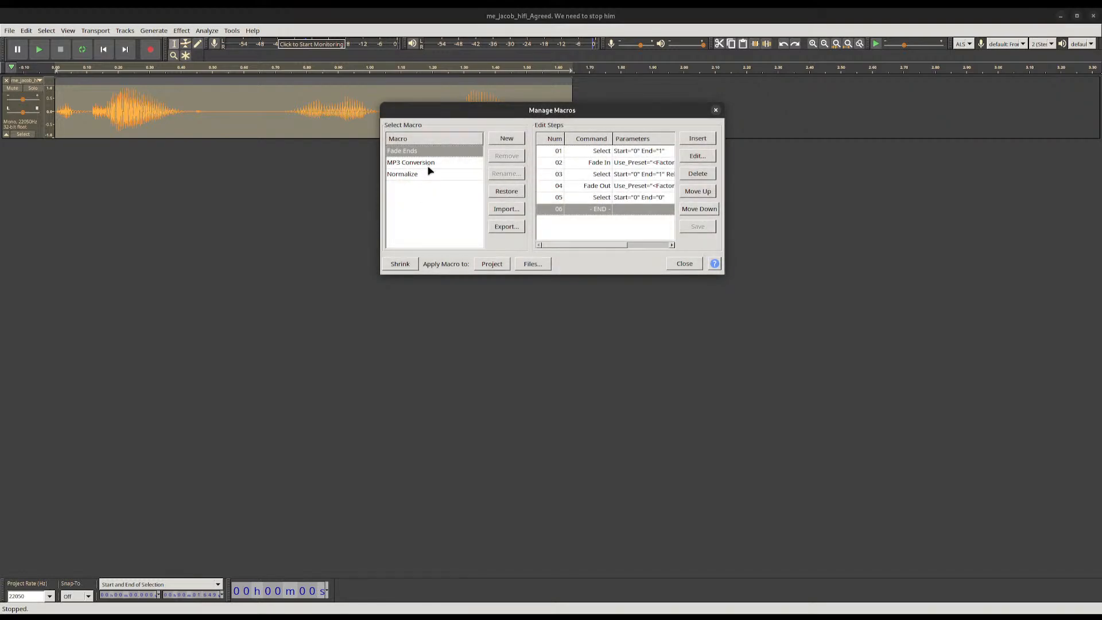
Delete the Cursor to Track End step from the Normalize macro and save the macro on closing the manager
{"action": "left_click", "coordinate": [450, 175]}
{"action": "left_click", "coordinate": [630, 163]}
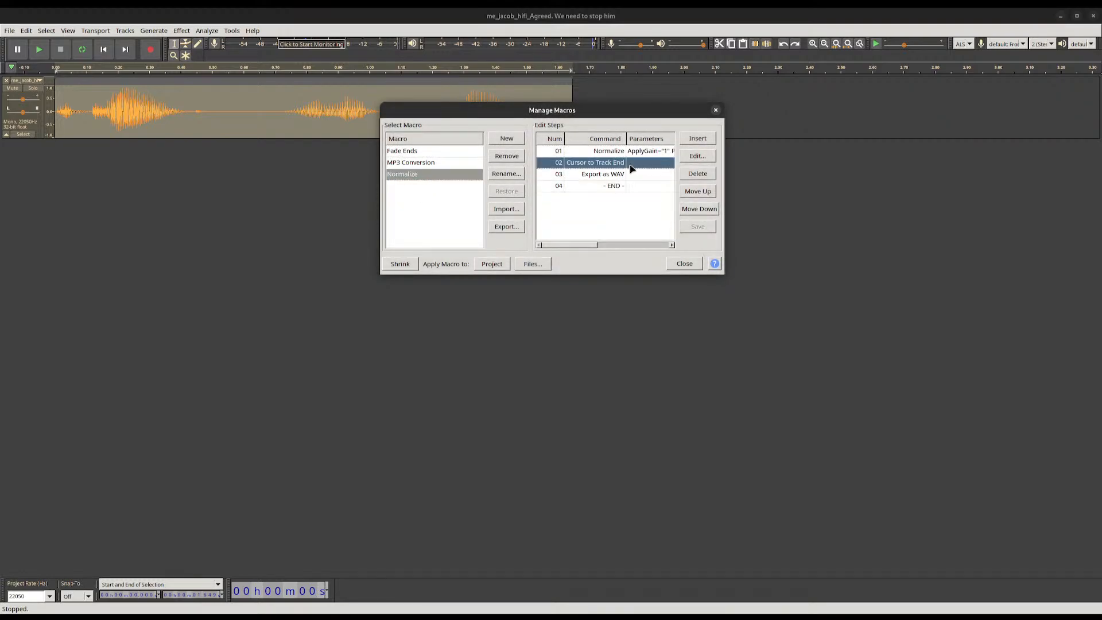
{"action": "left_click", "coordinate": [691, 177]}
{"action": "left_click", "coordinate": [684, 263]}
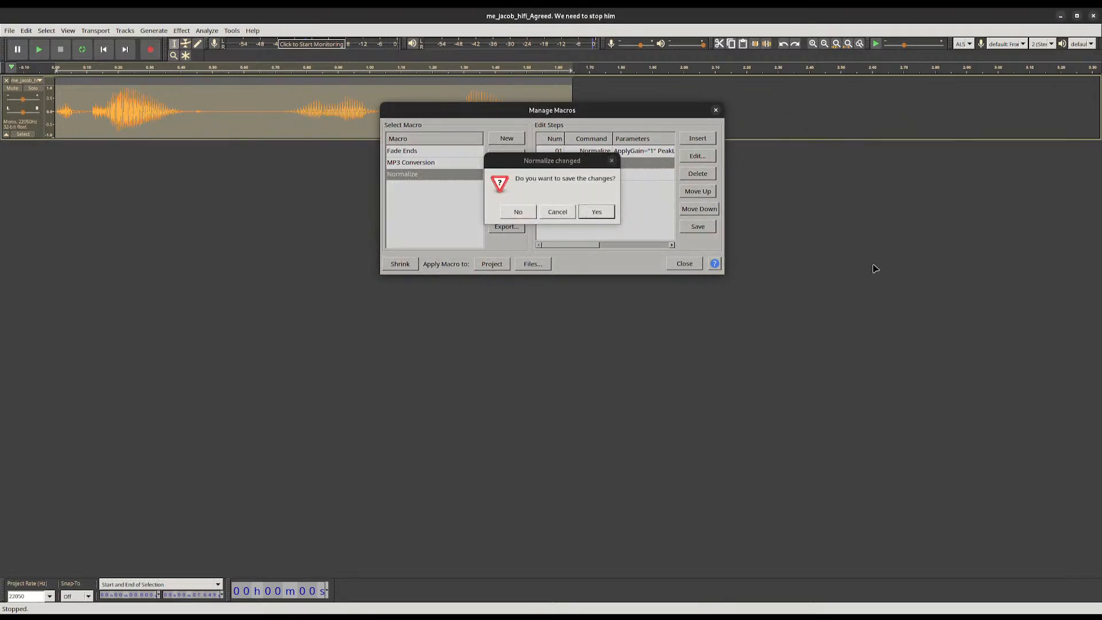
{"action": "key", "text": "Return"}
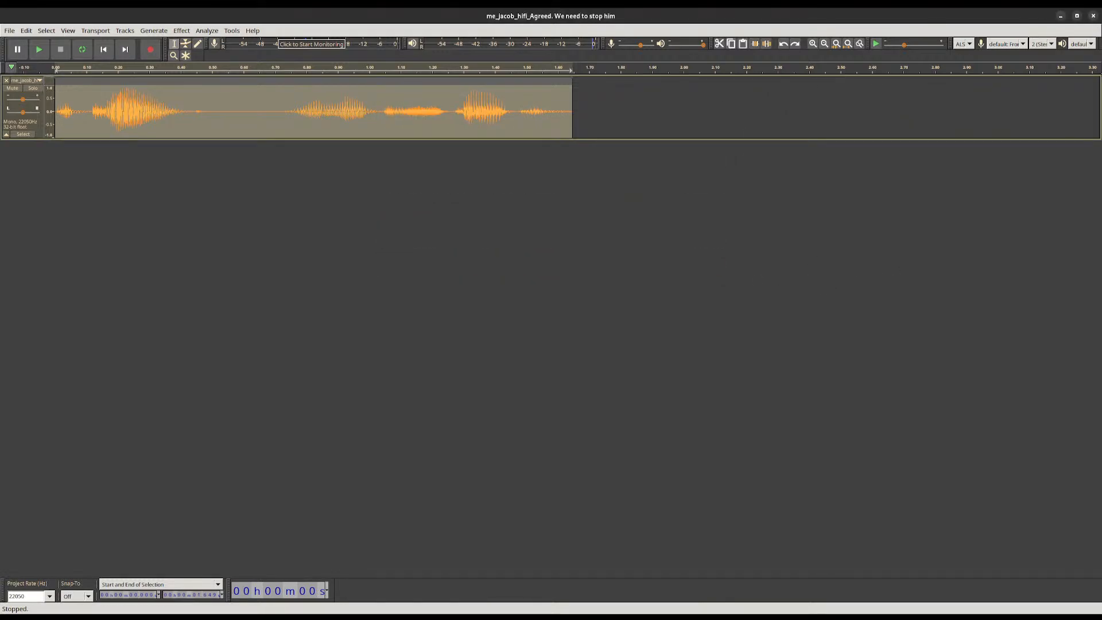
Close the audio recording and its file browser window, and switch to Unreal Editor with the Map02 level
{"action": "left_click", "coordinate": [1093, 16]}
{"action": "left_click", "coordinate": [526, 334]}
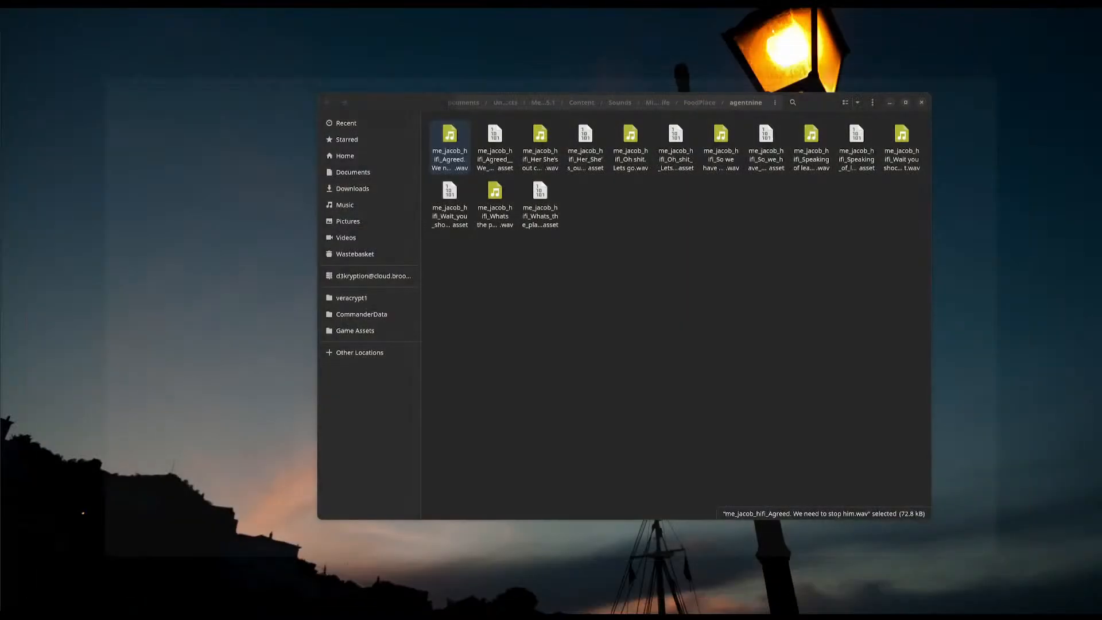
{"action": "left_click", "coordinate": [921, 102]}
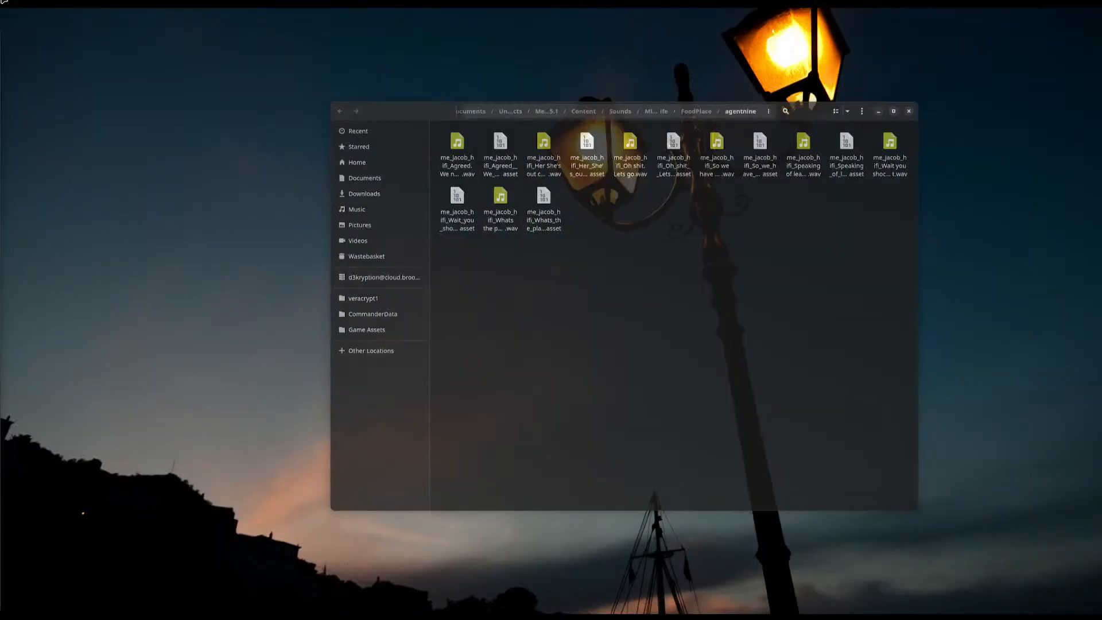
{"action": "key", "text": "super"}
{"action": "left_click", "coordinate": [844, 230]}
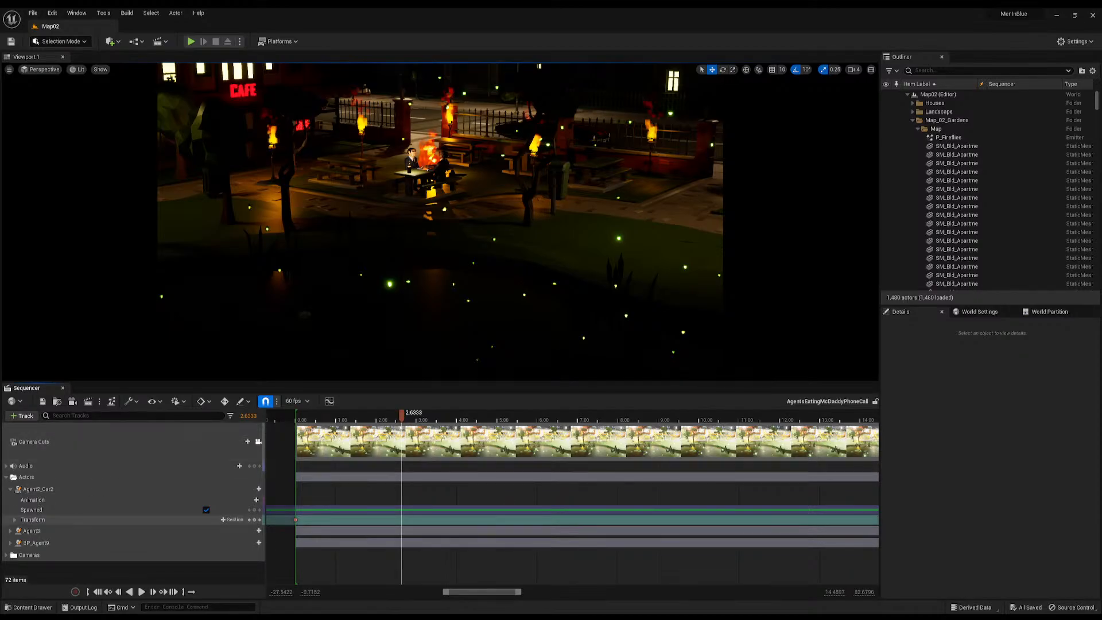
Collapse the Actors folder, expand the Audio tracks, and enlarge the Sequencer area to show all dialogue tracks
{"action": "double_click", "coordinate": [11, 477]}
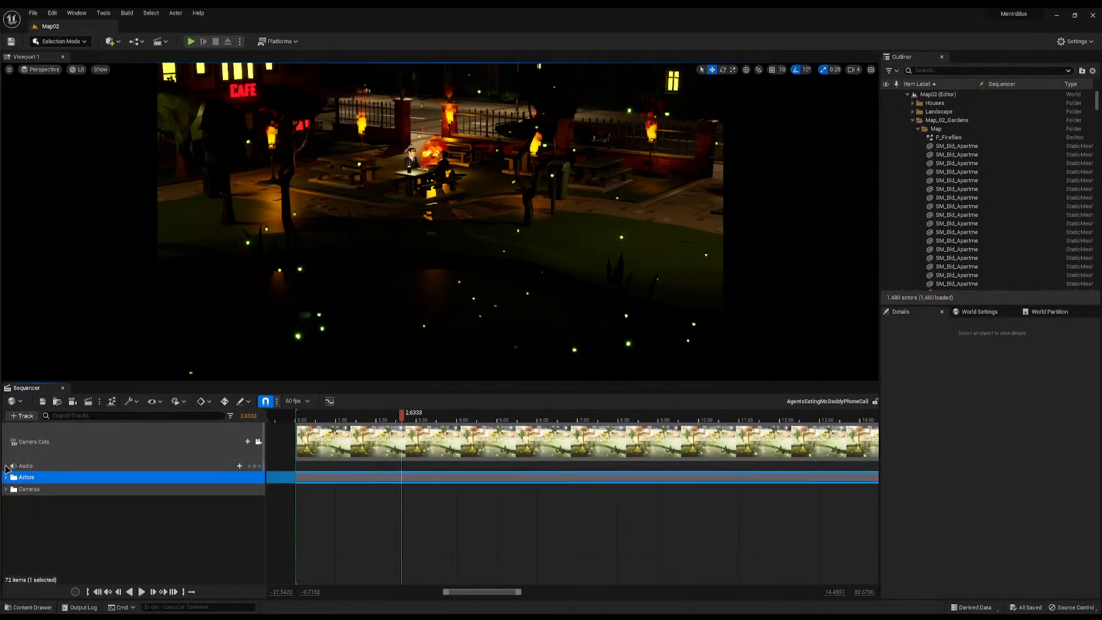
{"action": "left_click", "coordinate": [7, 466]}
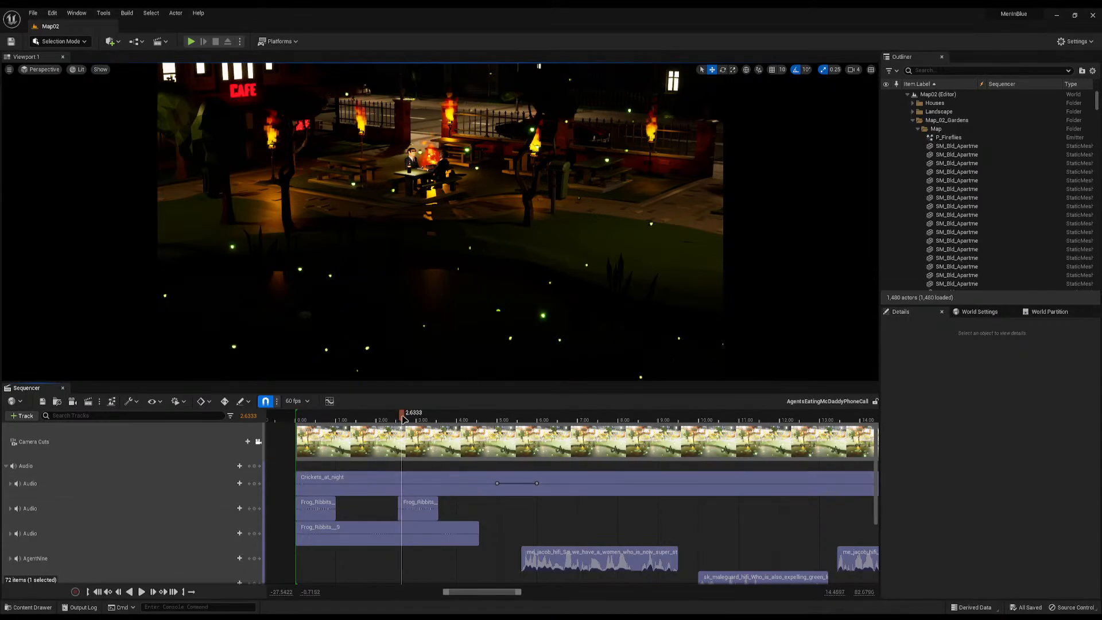
{"action": "left_click_drag", "start_coordinate": [422, 381], "coordinate": [419, 265]}
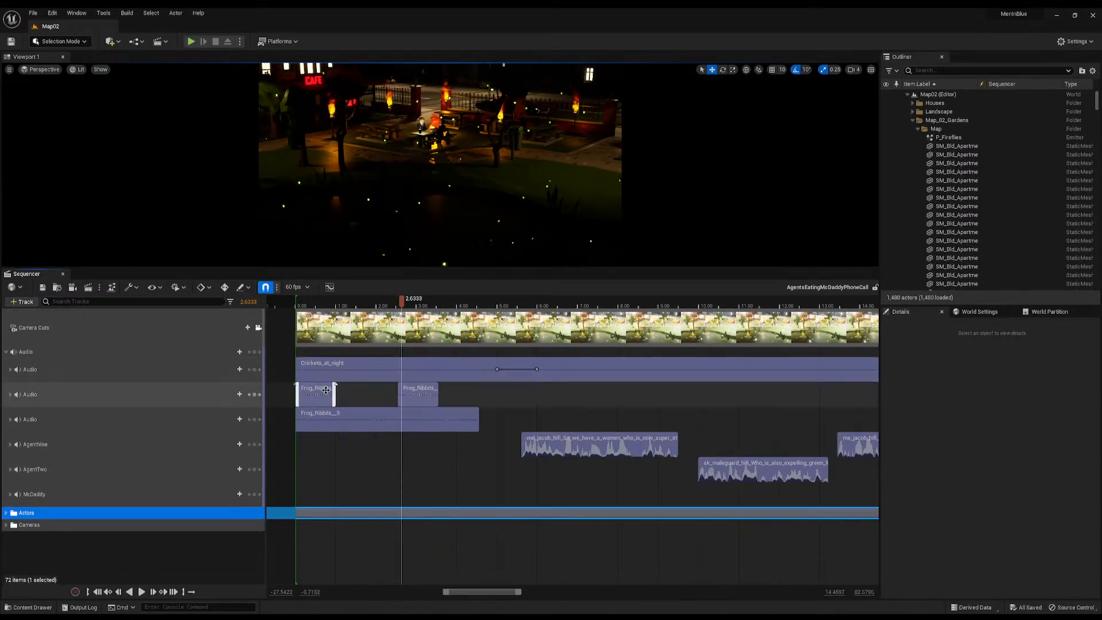
Examine the AgentNine and AgentTwo dialogue clips on the timeline and play the sequence from just before AgentNine's first line
{"action": "scroll", "coordinate": [564, 470], "scroll_direction": "up", "scroll_amount": 3, "text": "ctrl"}
{"action": "right_click_drag", "start_coordinate": [635, 462], "coordinate": [225, 448]}
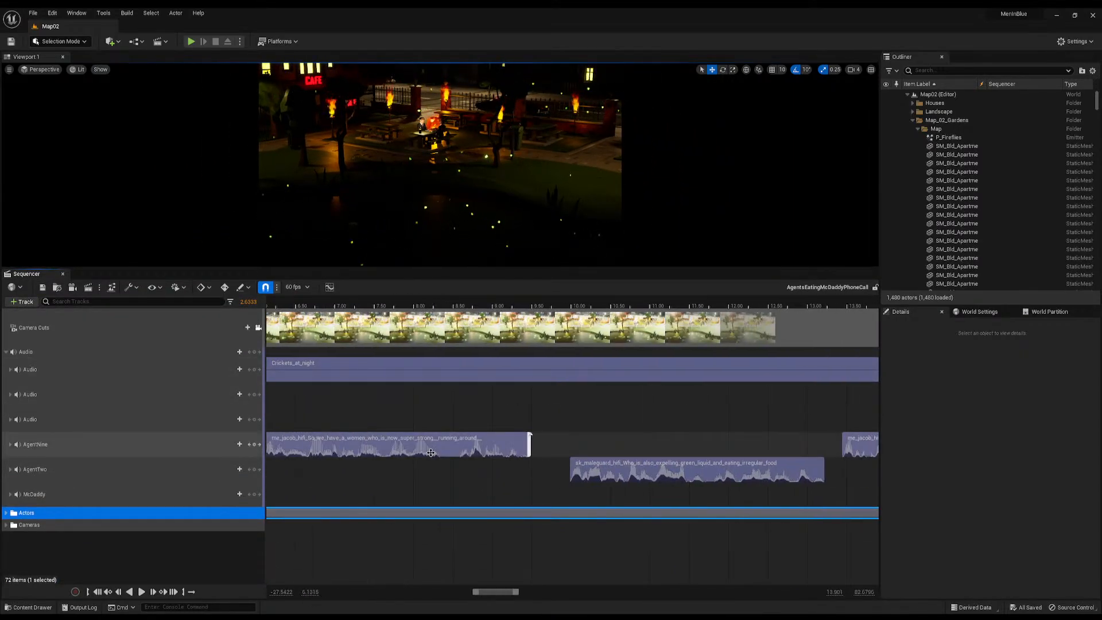
{"action": "scroll", "coordinate": [473, 466], "scroll_direction": "up", "scroll_amount": 4, "text": "ctrl"}
{"action": "right_click_drag", "start_coordinate": [602, 504], "coordinate": [508, 500]}
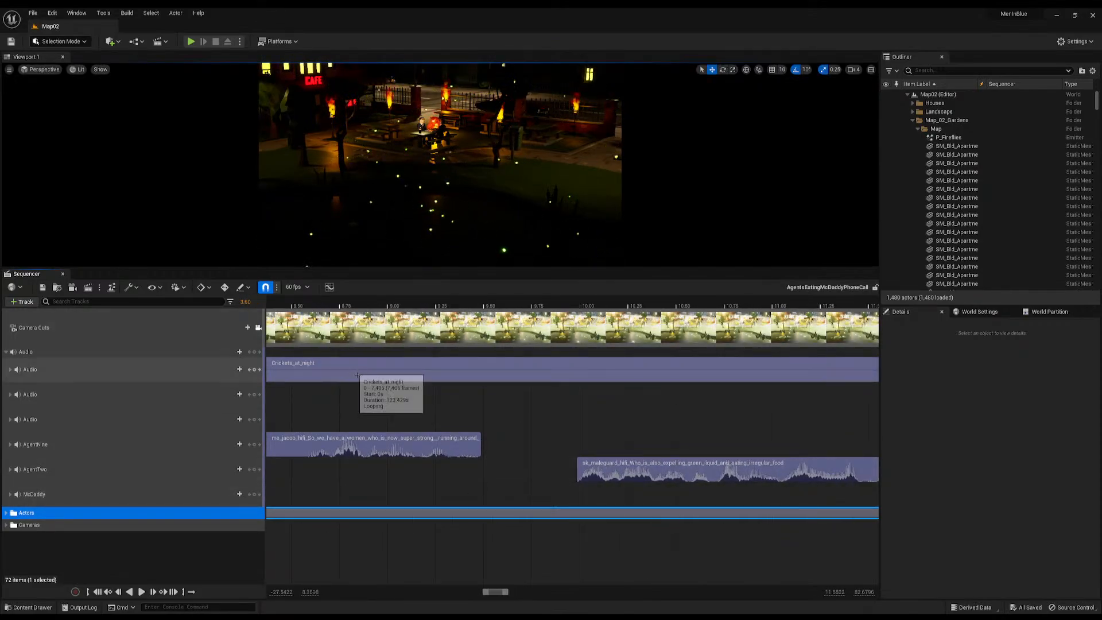
{"action": "scroll", "coordinate": [356, 370], "scroll_direction": "down", "scroll_amount": 2, "text": "ctrl"}
{"action": "scroll", "coordinate": [344, 367], "scroll_direction": "down", "scroll_amount": 2, "text": "ctrl"}
{"action": "right_click_drag", "start_coordinate": [329, 396], "coordinate": [559, 408]}
{"action": "key", "text": "space"}
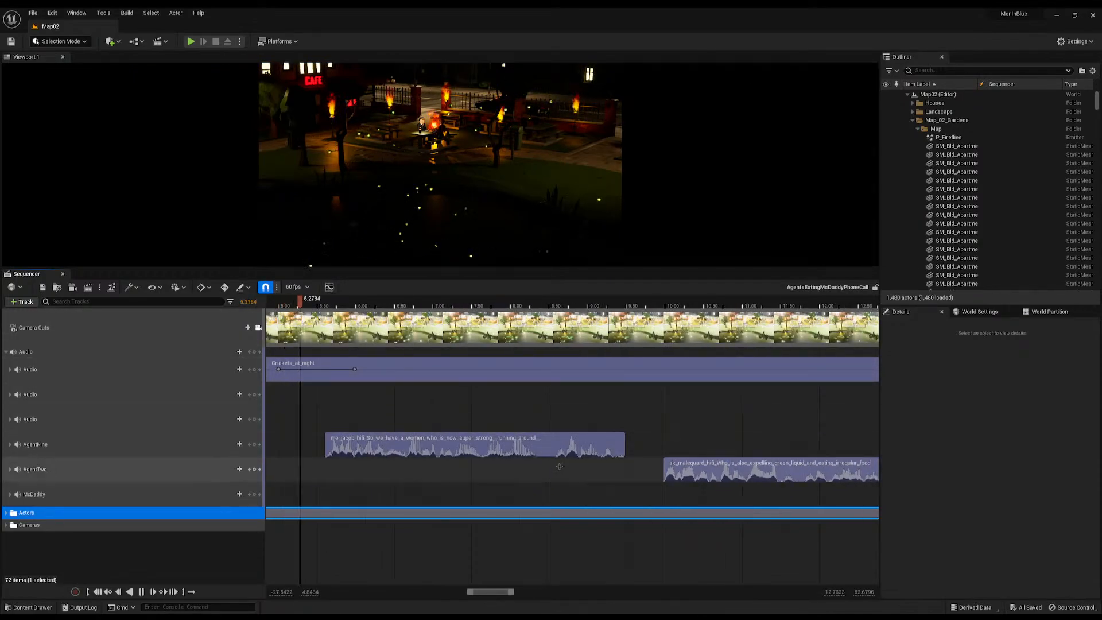
Move AgentTwo's "Who is also expelling green liquid" clip earlier, to about 9.7 s, and play the sequence from near the end of AgentNine's first line
{"action": "scroll", "coordinate": [635, 484], "scroll_direction": "up", "scroll_amount": 3, "text": "ctrl"}
{"action": "right_click_drag", "start_coordinate": [635, 485], "coordinate": [313, 480]}
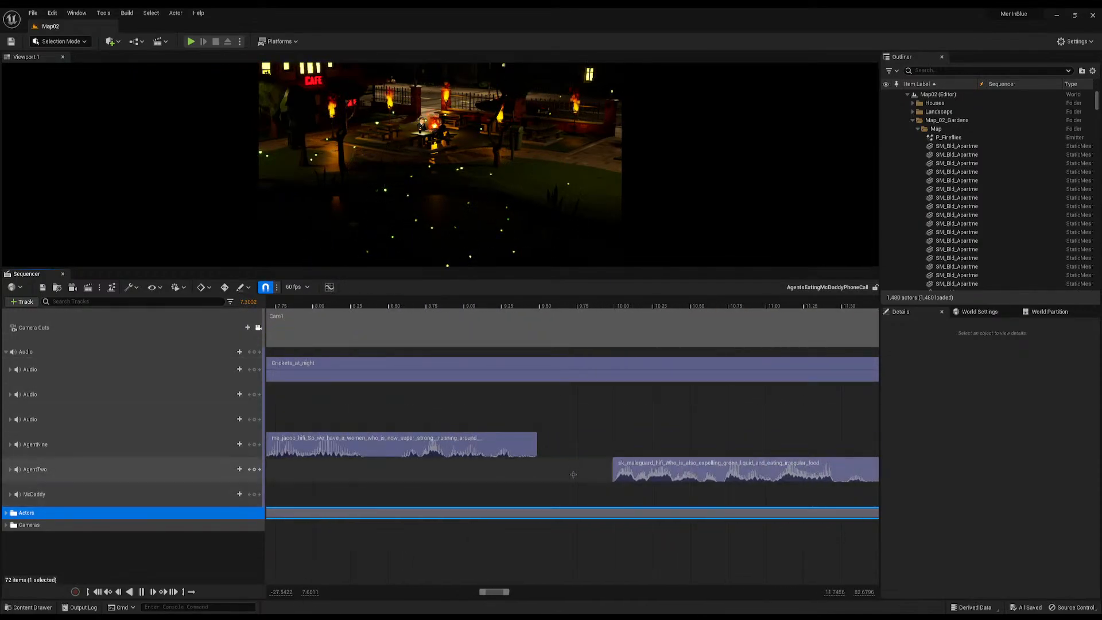
{"action": "right_click_drag", "start_coordinate": [548, 481], "coordinate": [495, 482]}
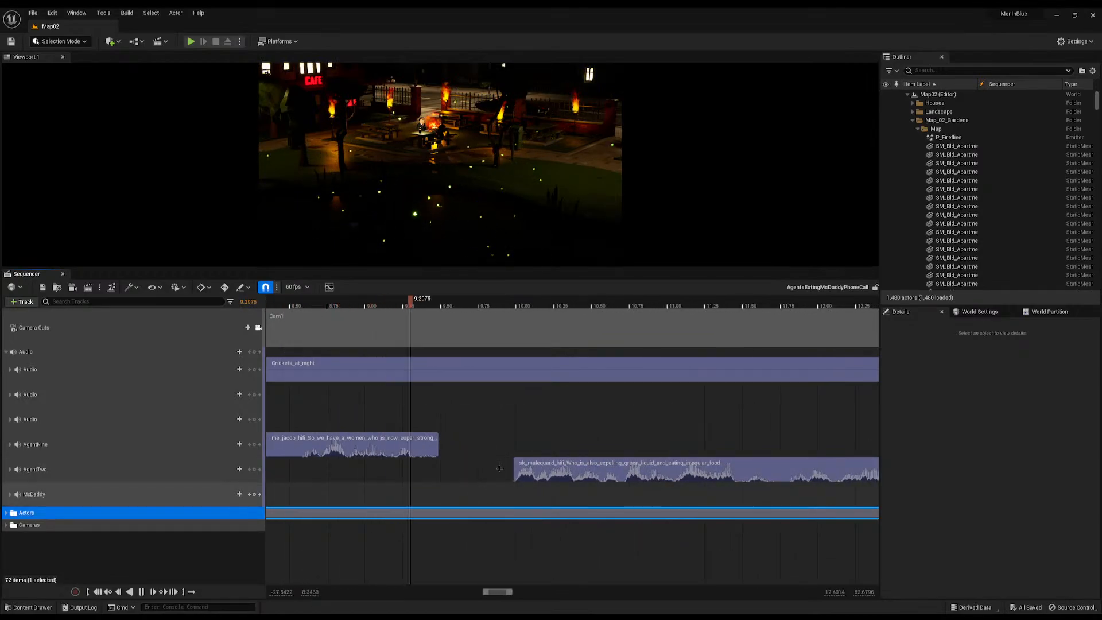
{"action": "left_click_drag", "start_coordinate": [555, 469], "coordinate": [507, 471]}
{"action": "left_click", "coordinate": [373, 305]}
{"action": "key", "text": "space"}
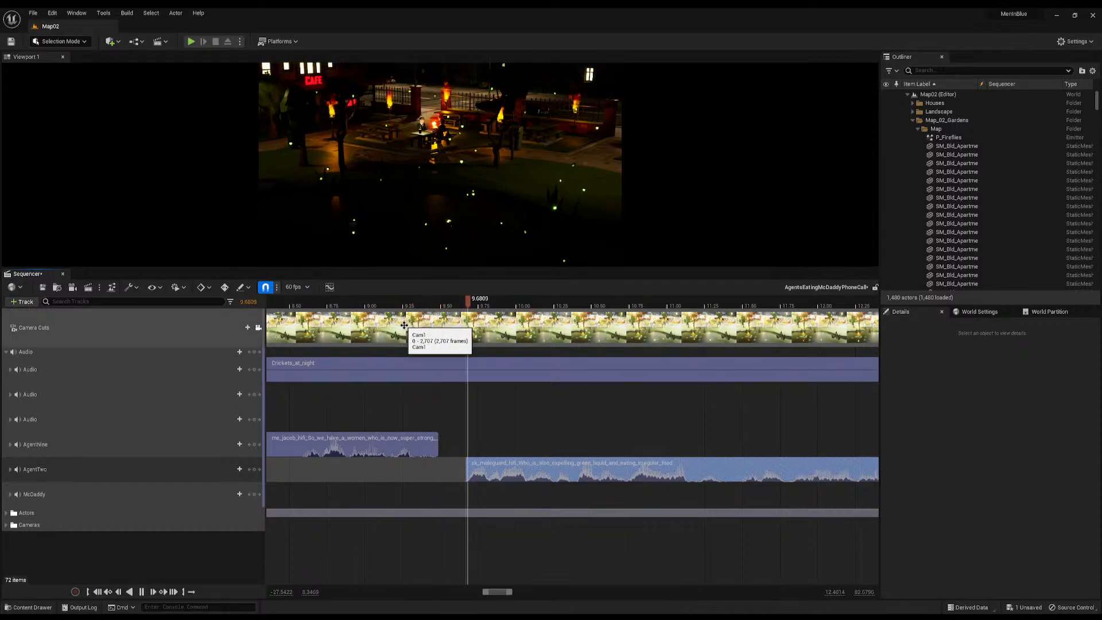
Shift AgentNine's "Whats the plan now then" clip earlier to about 13.1 s, and AgentTwo's "Well we have no leads" clip to 14.47 s
{"action": "right_click_drag", "start_coordinate": [721, 439], "coordinate": [348, 459]}
{"action": "right_click_drag", "start_coordinate": [500, 426], "coordinate": [278, 450]}
{"action": "left_click_drag", "start_coordinate": [524, 447], "coordinate": [484, 447]}
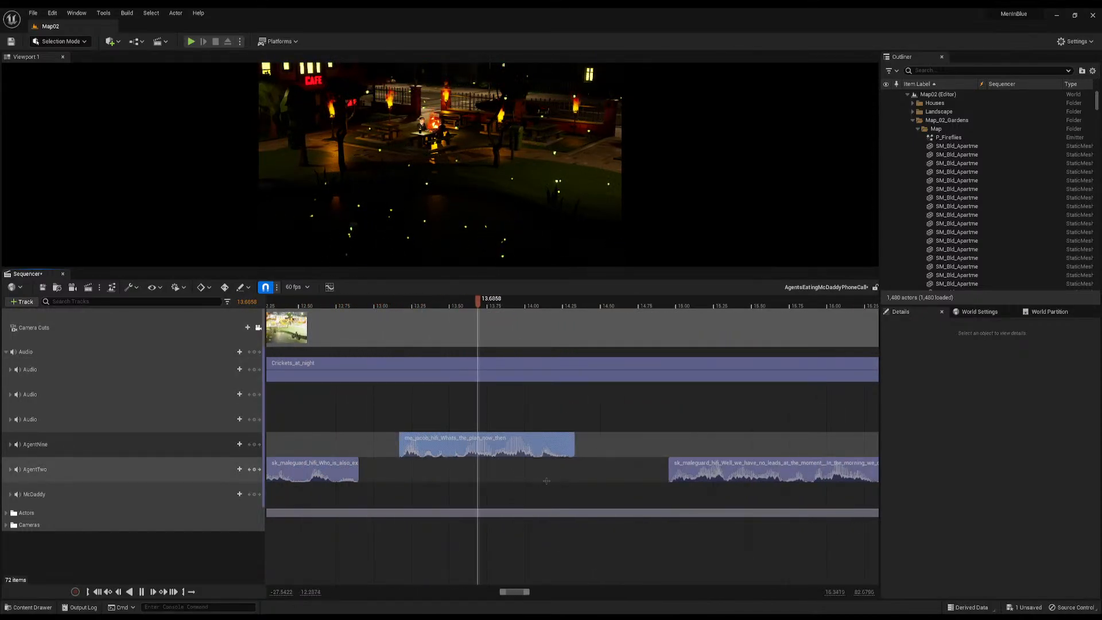
{"action": "right_click_drag", "start_coordinate": [670, 470], "coordinate": [512, 470]}
{"action": "left_click_drag", "start_coordinate": [583, 471], "coordinate": [510, 471]}
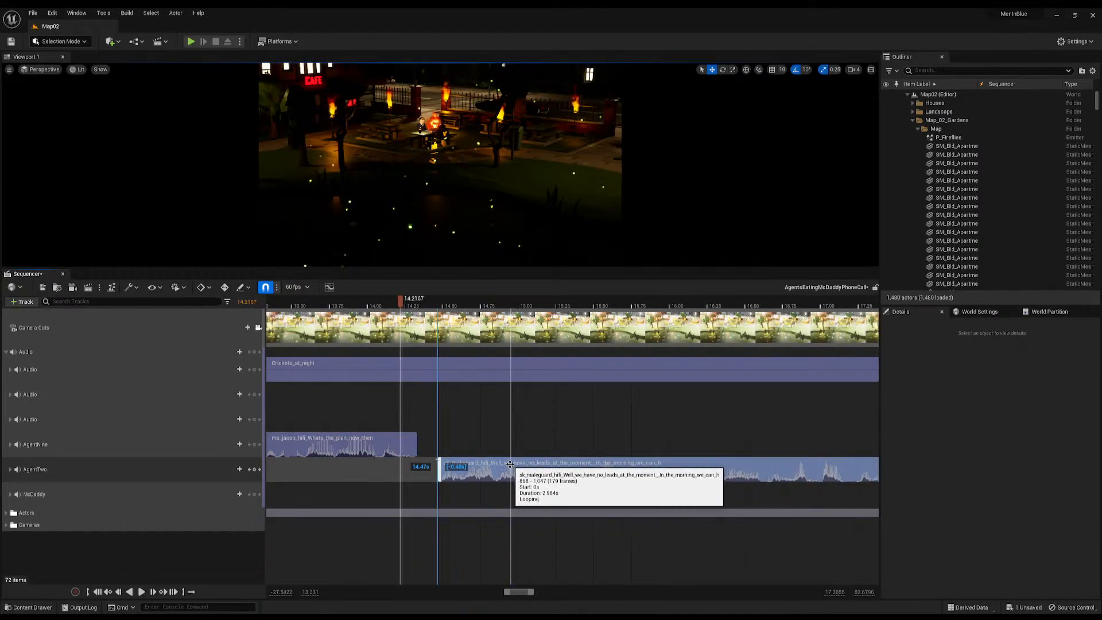
Play the sequence past the end of AgentTwo's "Well we have no leads" clip, stop playback, and save the sequence
{"action": "right_click_drag", "start_coordinate": [835, 505], "coordinate": [369, 499]}
{"action": "right_click_drag", "start_coordinate": [472, 503], "coordinate": [410, 505]}
{"action": "key", "text": "space"}
{"action": "key", "text": "space"}
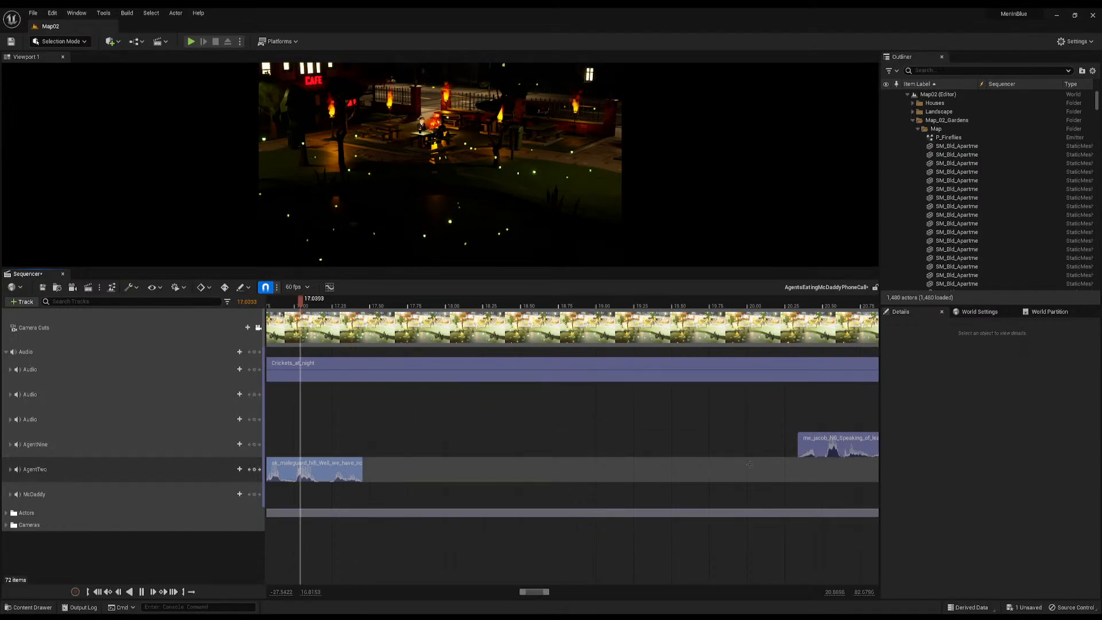
{"action": "key", "text": "space"}
{"action": "key", "text": "ctrl+s"}
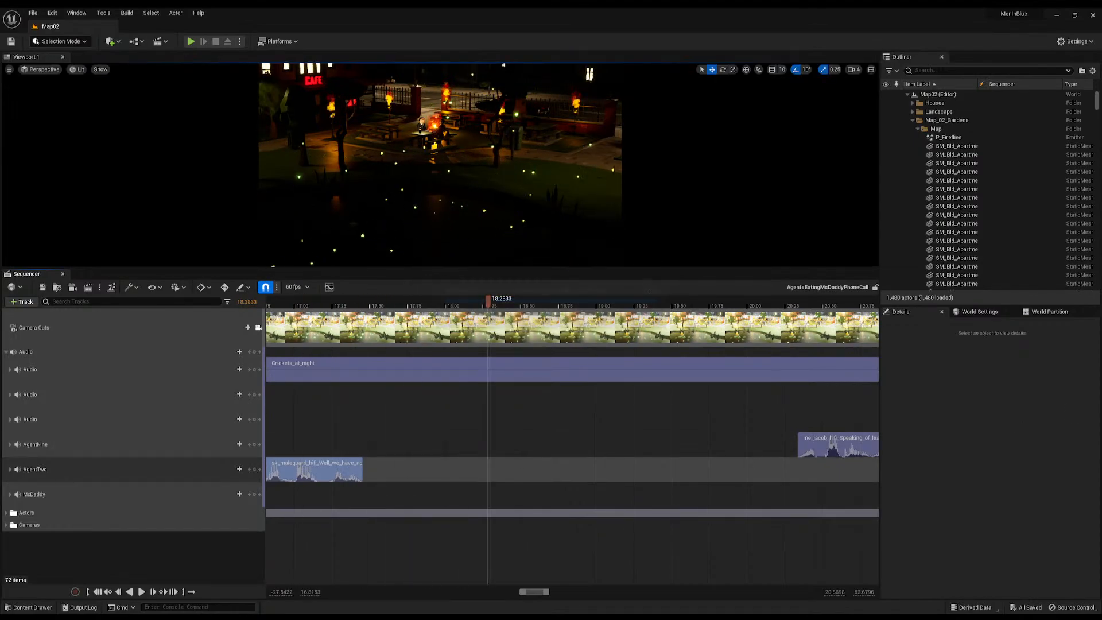
Switch to the file browser, open the Sounds folder in Game Assets, and search it for "phone"
{"action": "left_click_drag", "start_coordinate": [1101, 58], "coordinate": [596, 146]}
{"action": "left_click", "coordinate": [362, 373]}
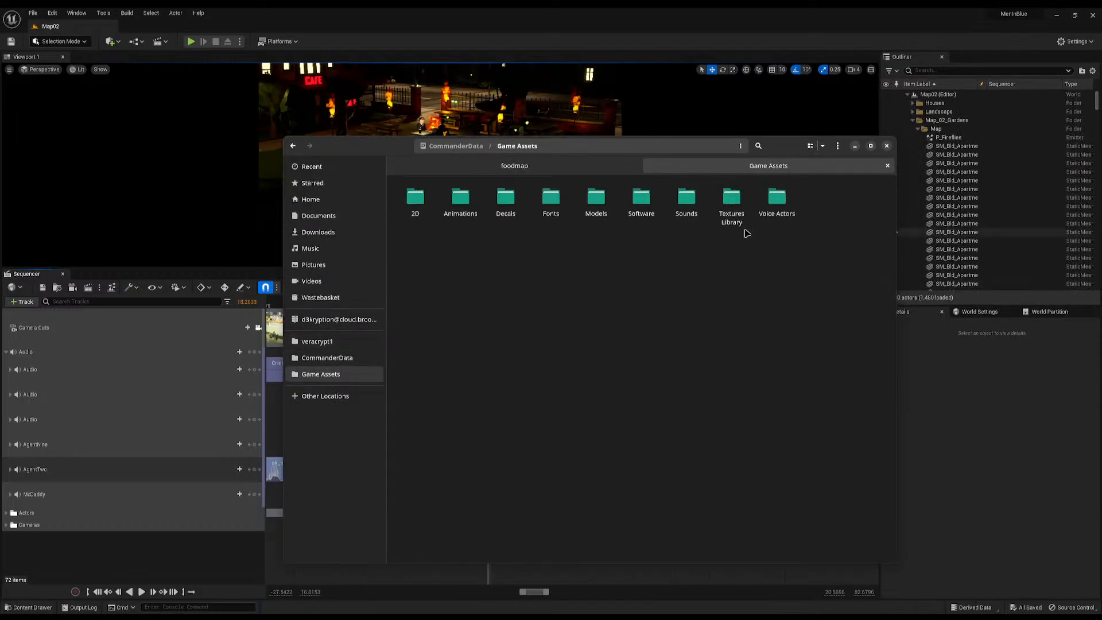
{"action": "double_click", "coordinate": [686, 200]}
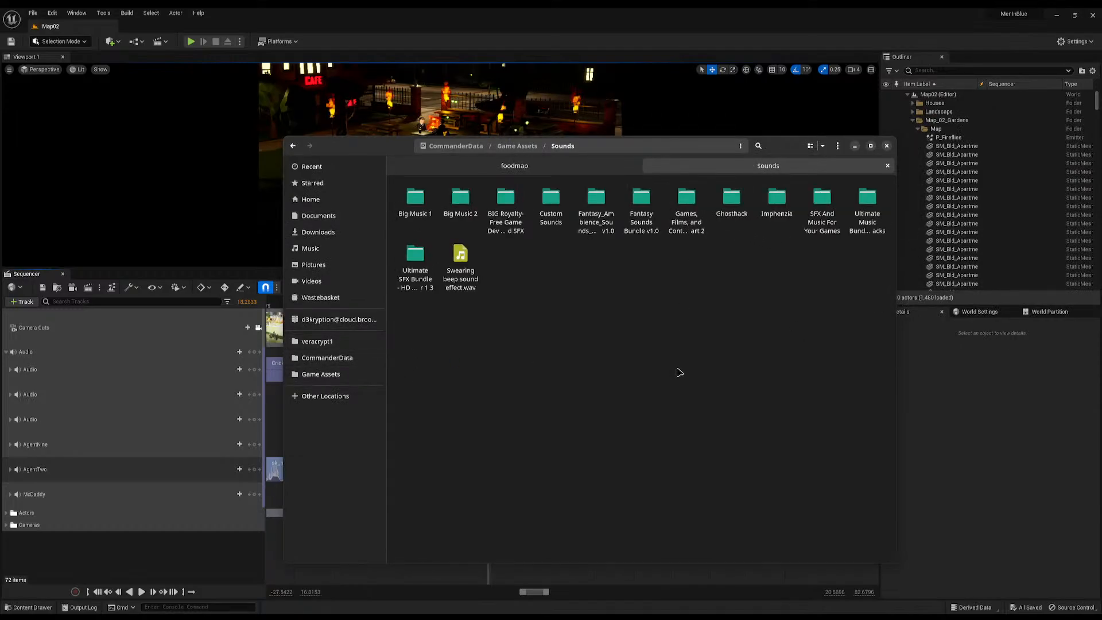
{"action": "type", "text": "phone"}
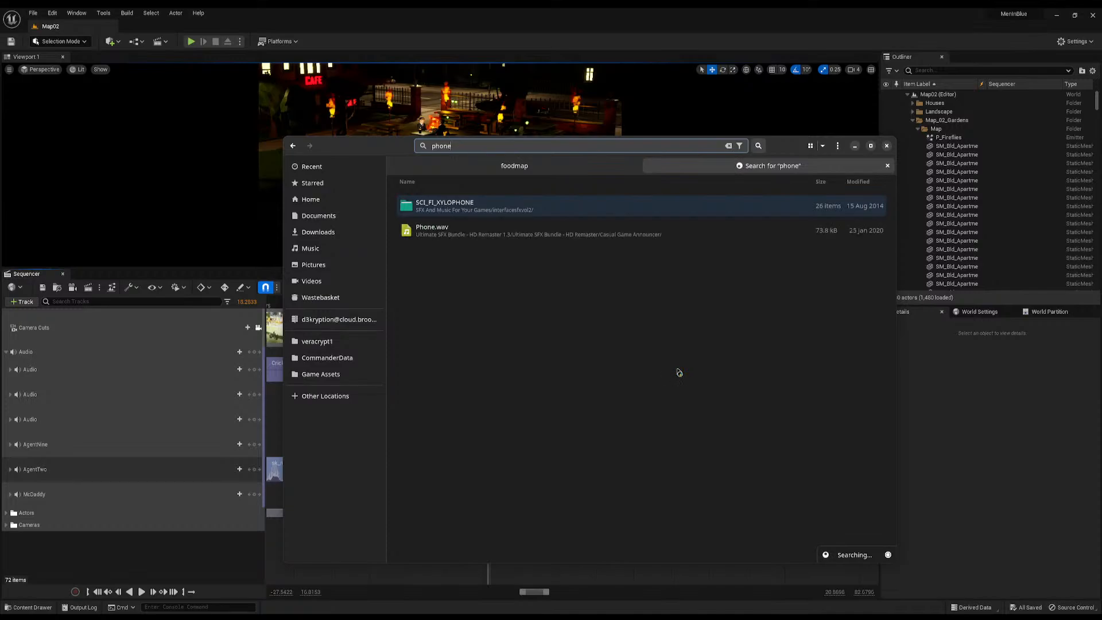
Preview Phone.wav, both Jingle_CollectItem_Vibraphone files, and AC_Phone_Ringtone_01.wav from the search results
{"action": "left_click", "coordinate": [569, 235]}
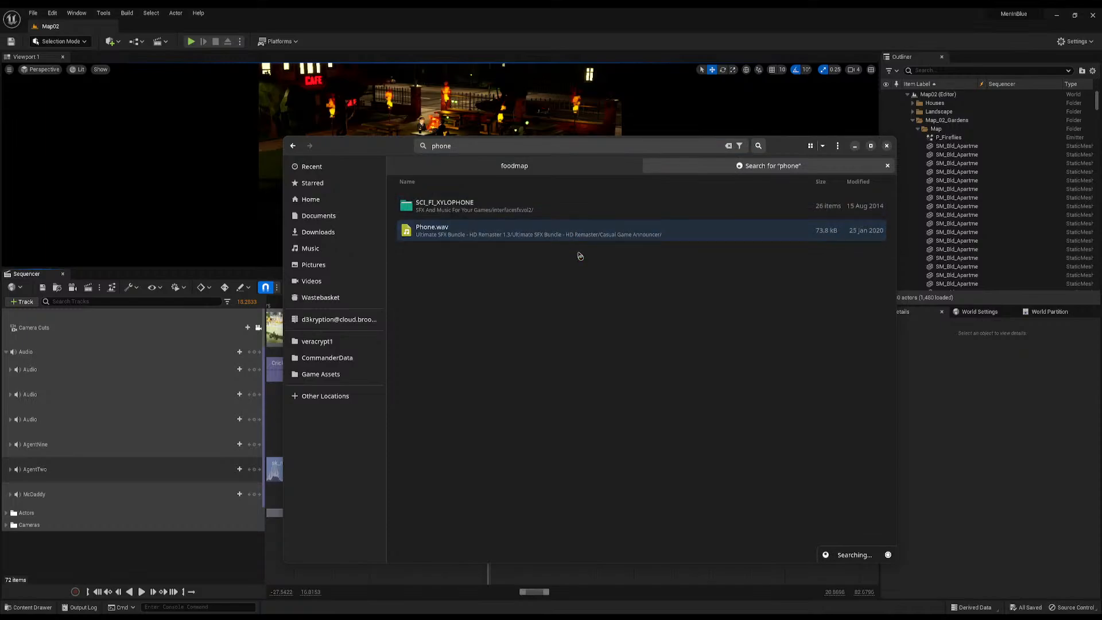
{"action": "key", "text": "space"}
{"action": "key", "text": "space"}
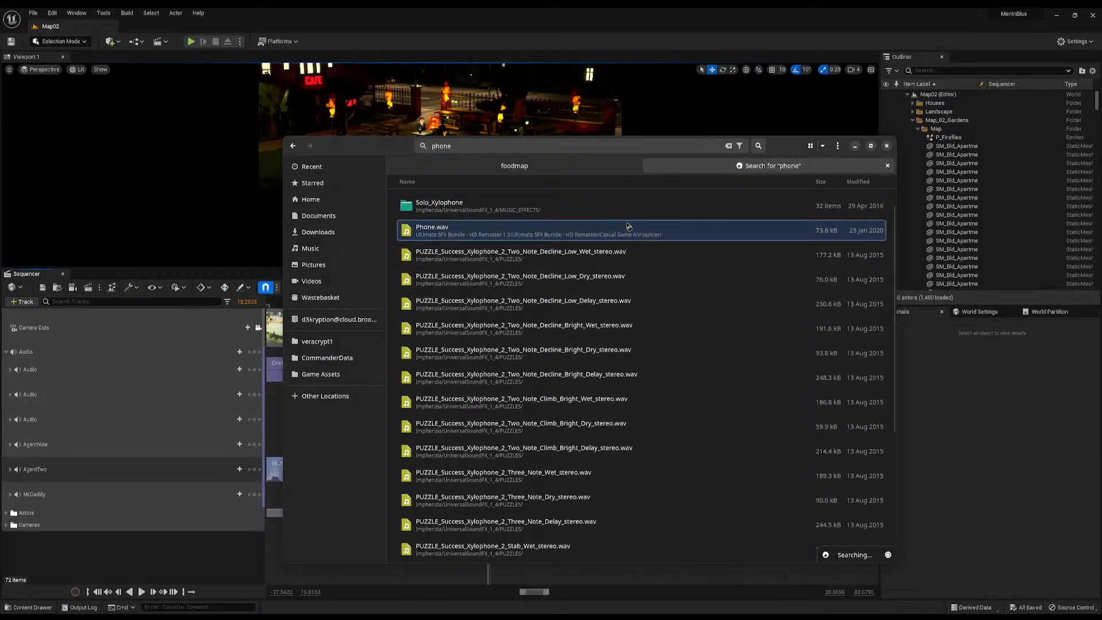
{"action": "scroll", "coordinate": [597, 266], "scroll_direction": "down", "scroll_amount": 5}
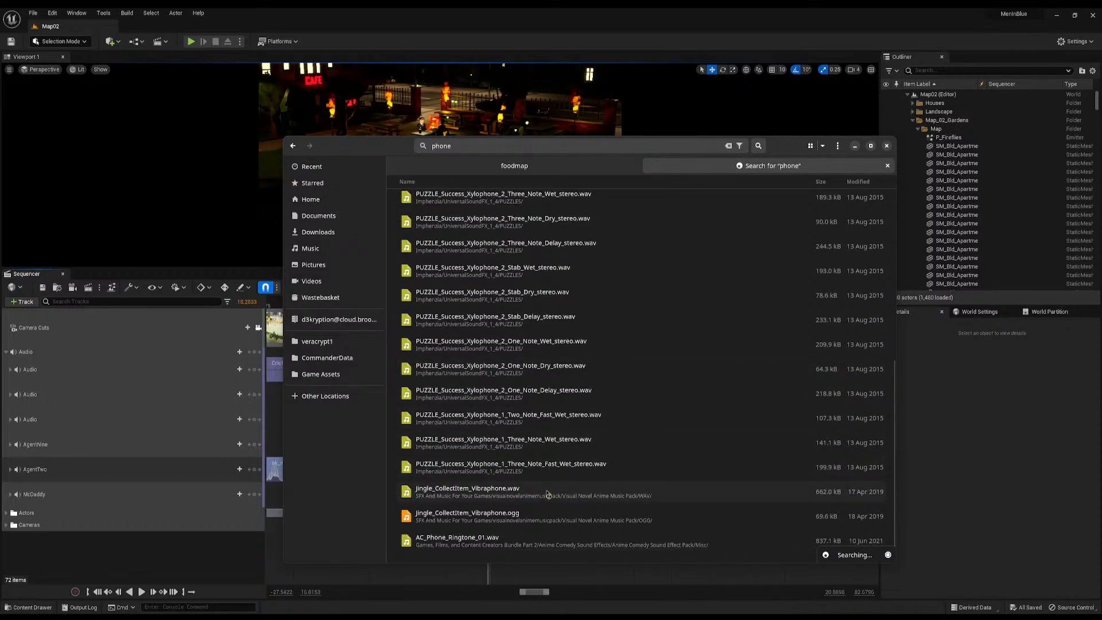
{"action": "left_click", "coordinate": [551, 494]}
{"action": "key", "text": "space"}
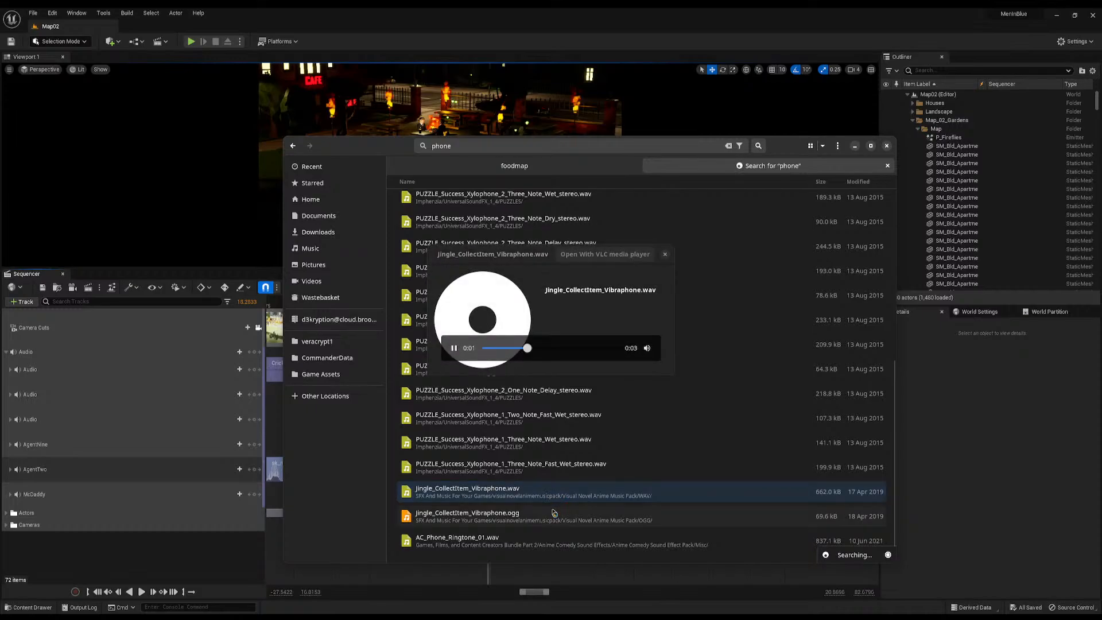
{"action": "left_click", "coordinate": [554, 515]}
{"action": "key", "text": "space"}
{"action": "left_click", "coordinate": [527, 544]}
{"action": "key", "text": "space"}
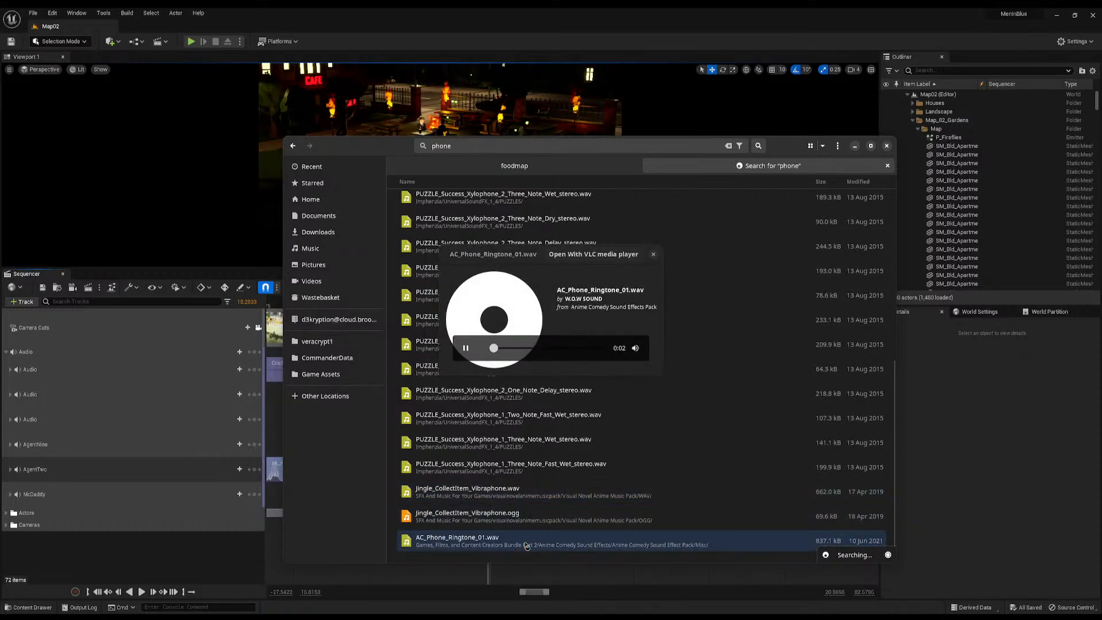
{"action": "key", "text": "space"}
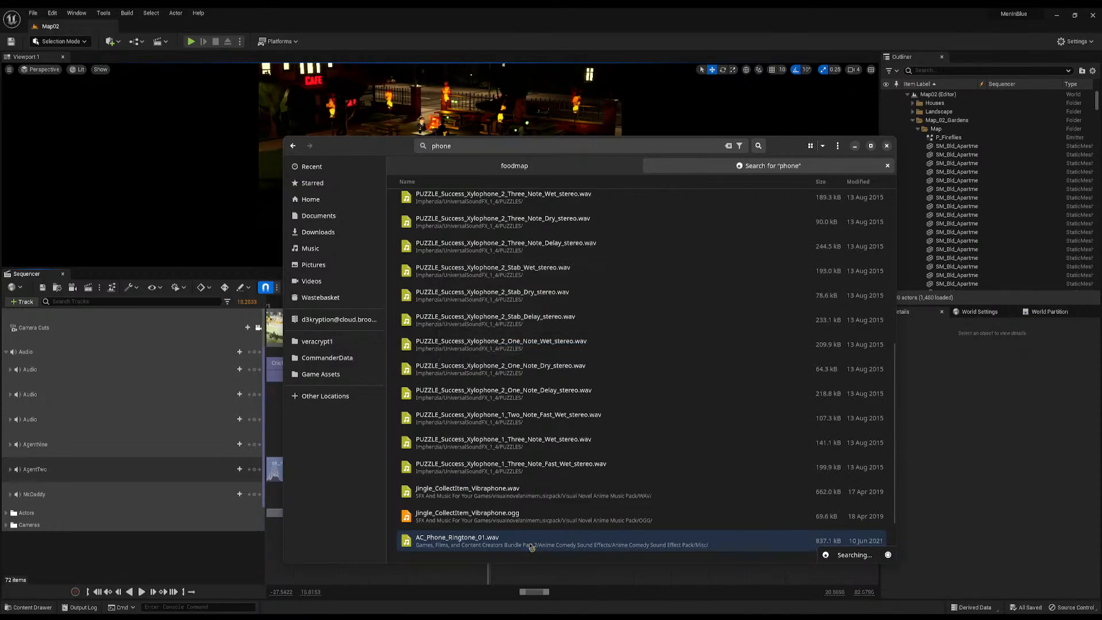
Look through the remaining results and preview phone_mobile_cell_interference_radio_static.wav, phone_hacking_static_01_loop.wav and modem_dail_hacking_phone_interferance.wav
{"action": "scroll", "coordinate": [510, 459], "scroll_direction": "up", "scroll_amount": 10}
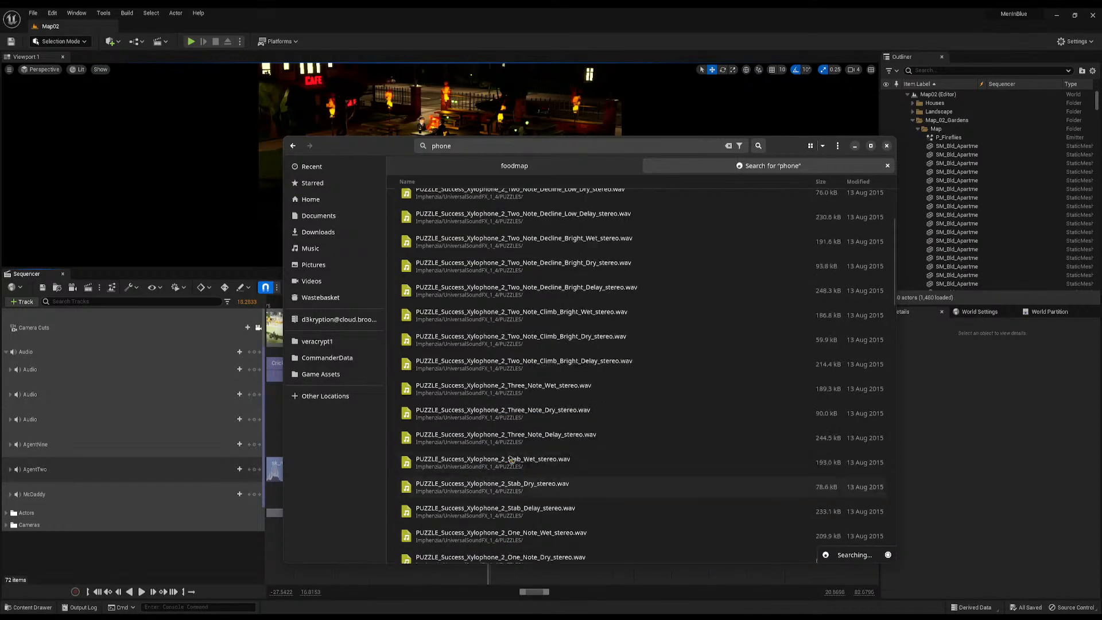
{"action": "scroll", "coordinate": [495, 330], "scroll_direction": "down", "scroll_amount": 15}
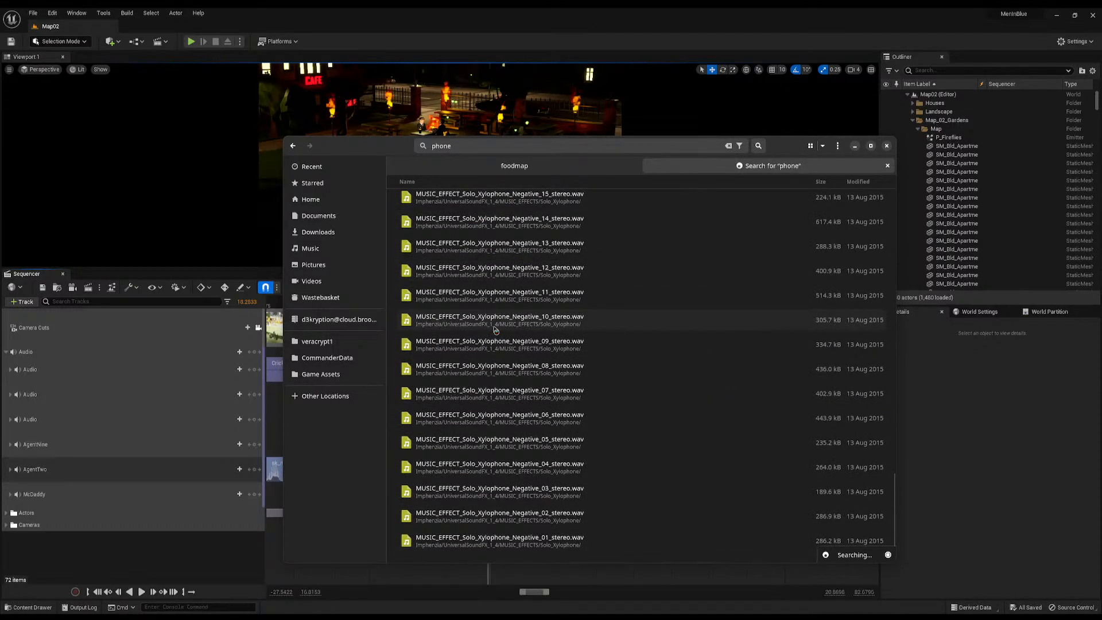
{"action": "scroll", "coordinate": [496, 330], "scroll_direction": "up", "scroll_amount": 15}
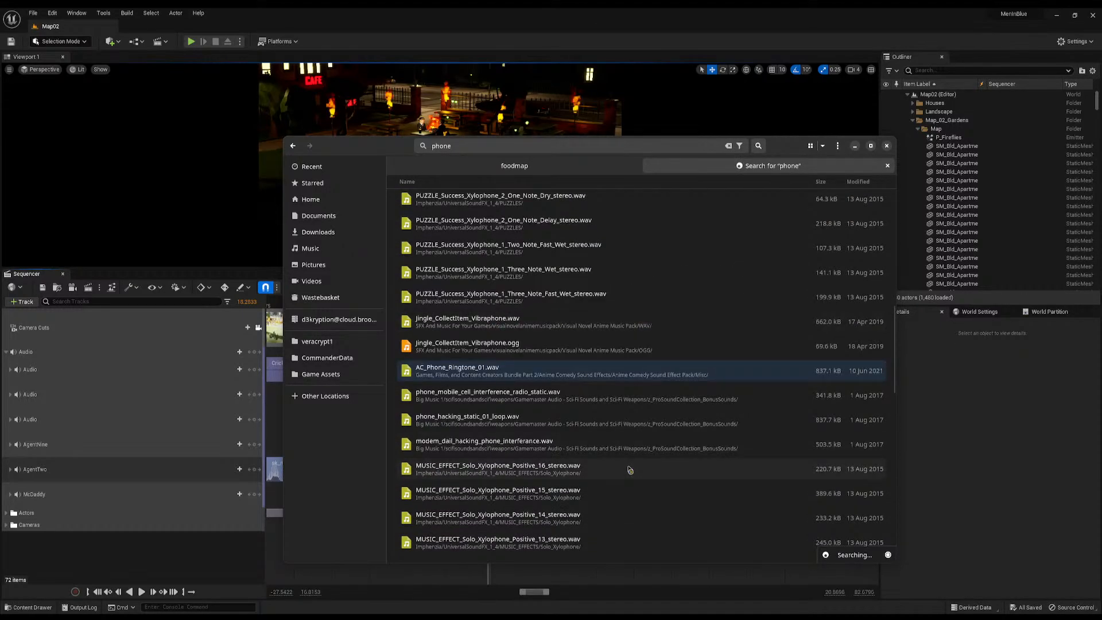
{"action": "left_click", "coordinate": [530, 415]}
{"action": "left_click", "coordinate": [524, 402]}
{"action": "key", "text": "space"}
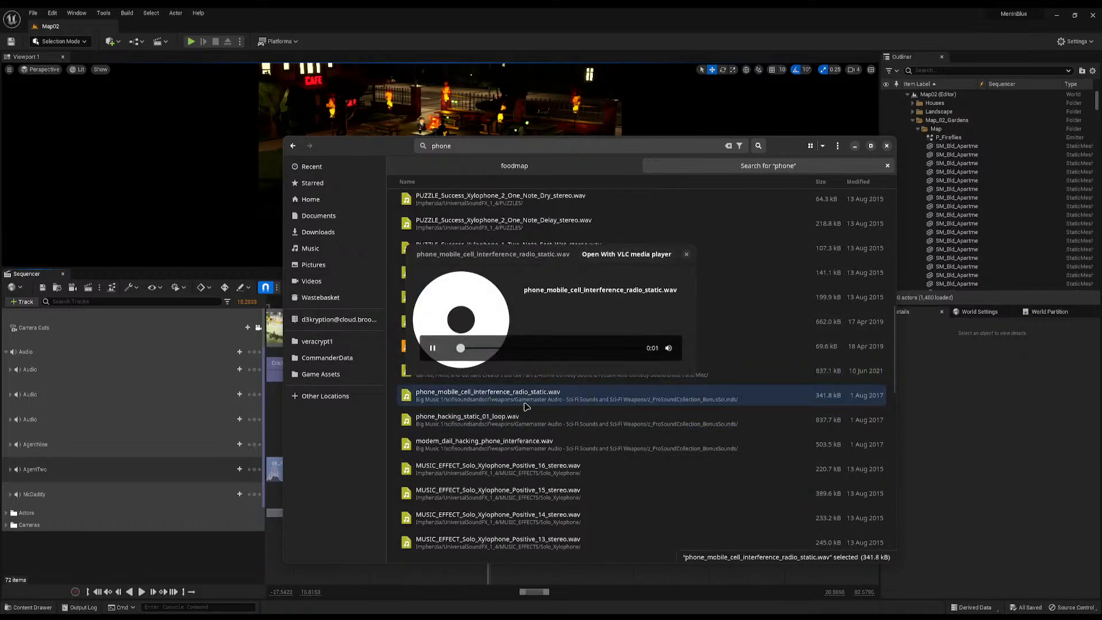
{"action": "key", "text": "space"}
{"action": "left_click", "coordinate": [534, 426]}
{"action": "key", "text": "space"}
{"action": "key", "text": "space"}
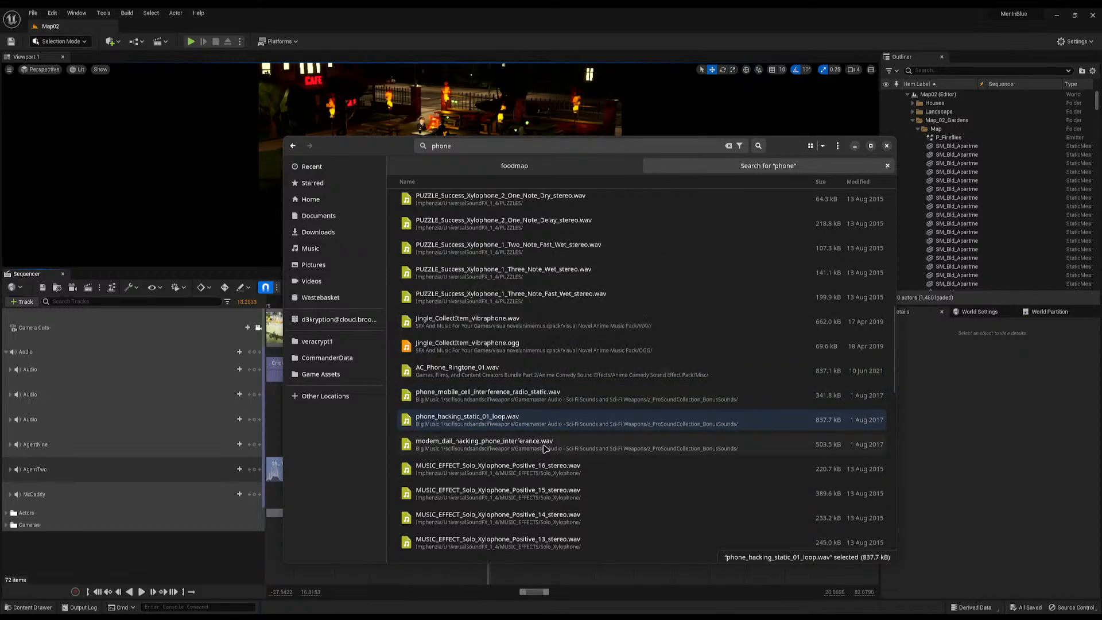
{"action": "left_click", "coordinate": [543, 450]}
{"action": "key", "text": "space"}
{"action": "key", "text": "space"}
Return to AC_Phone_Ringtone_01.wav in the results and change the sound search to "ringtone"
{"action": "scroll", "coordinate": [550, 453], "scroll_direction": "down", "scroll_amount": 6}
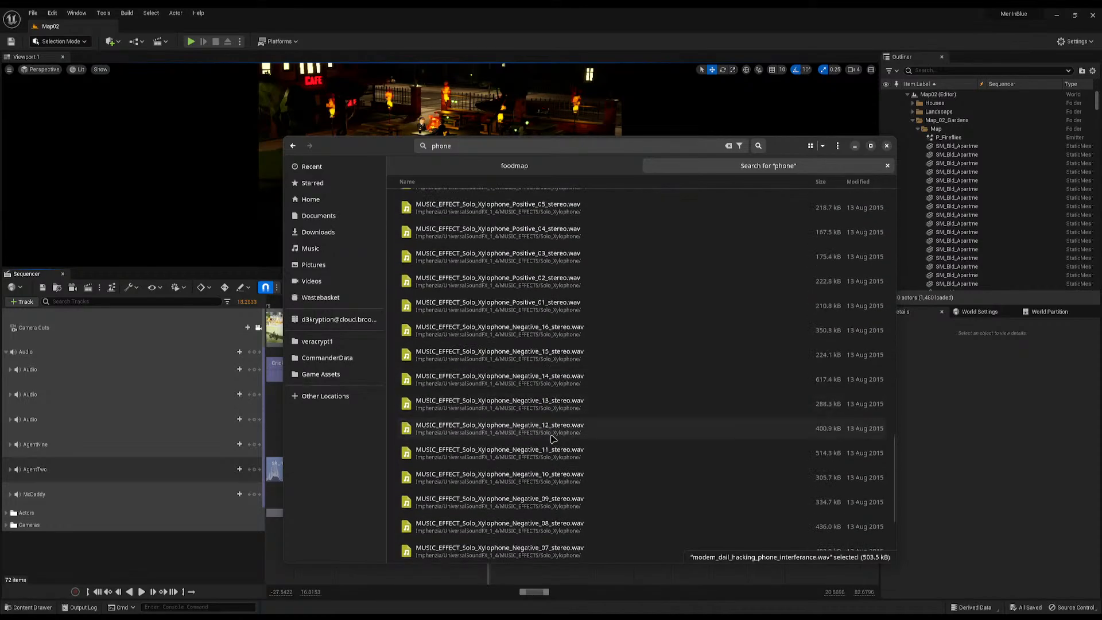
{"action": "scroll", "coordinate": [533, 419], "scroll_direction": "up", "scroll_amount": 10}
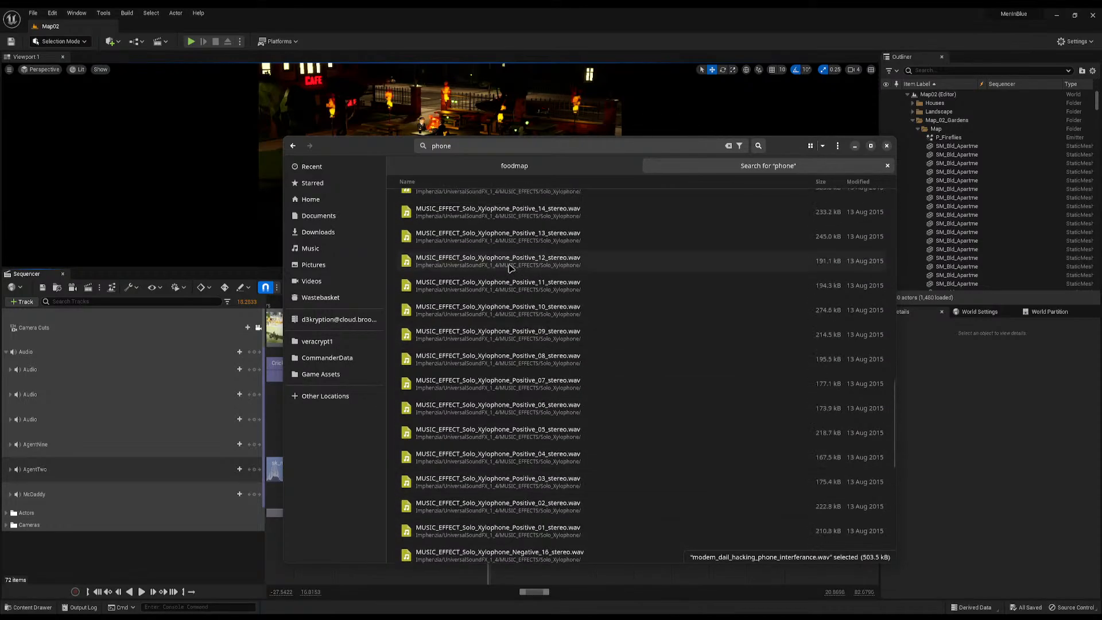
{"action": "left_click", "coordinate": [502, 405]}
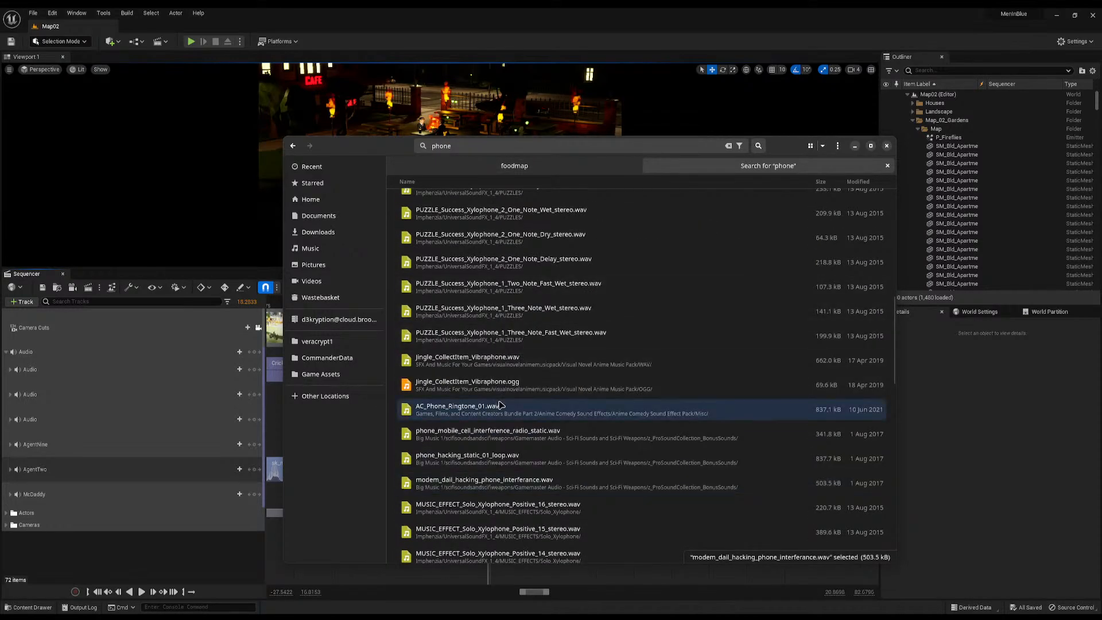
{"action": "left_click", "coordinate": [477, 145]}
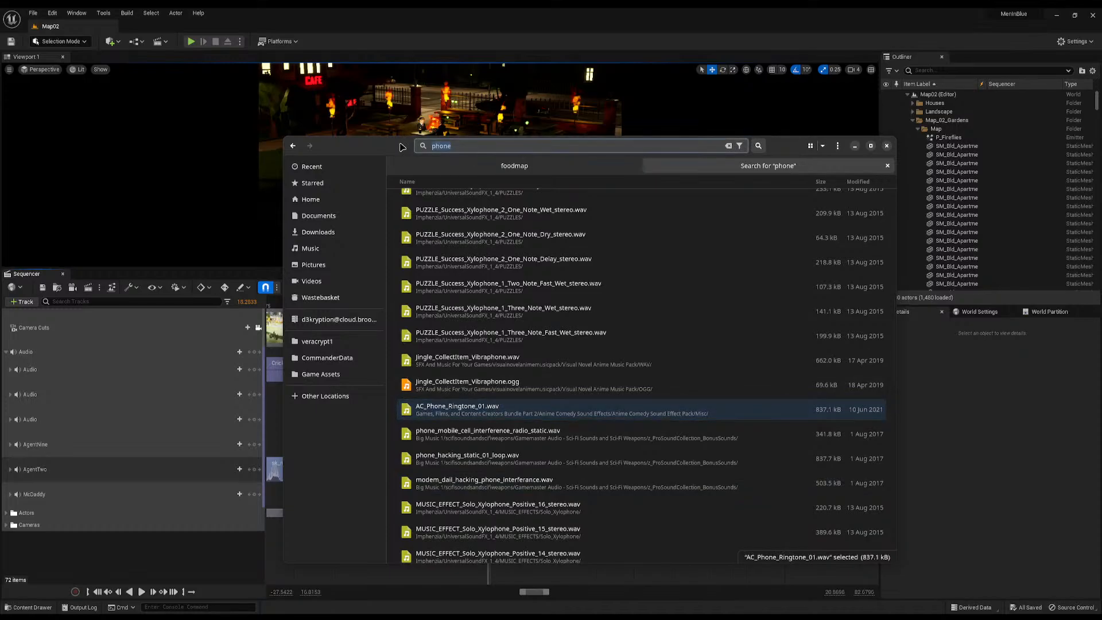
{"action": "type", "text": "ring"}
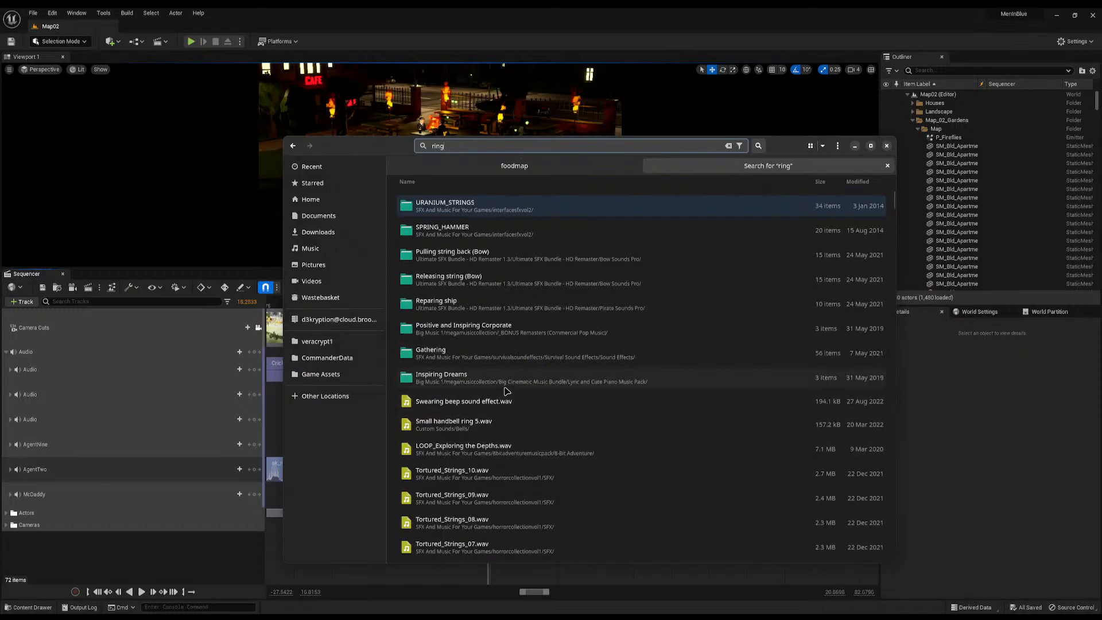
{"action": "type", "text": "tone"}
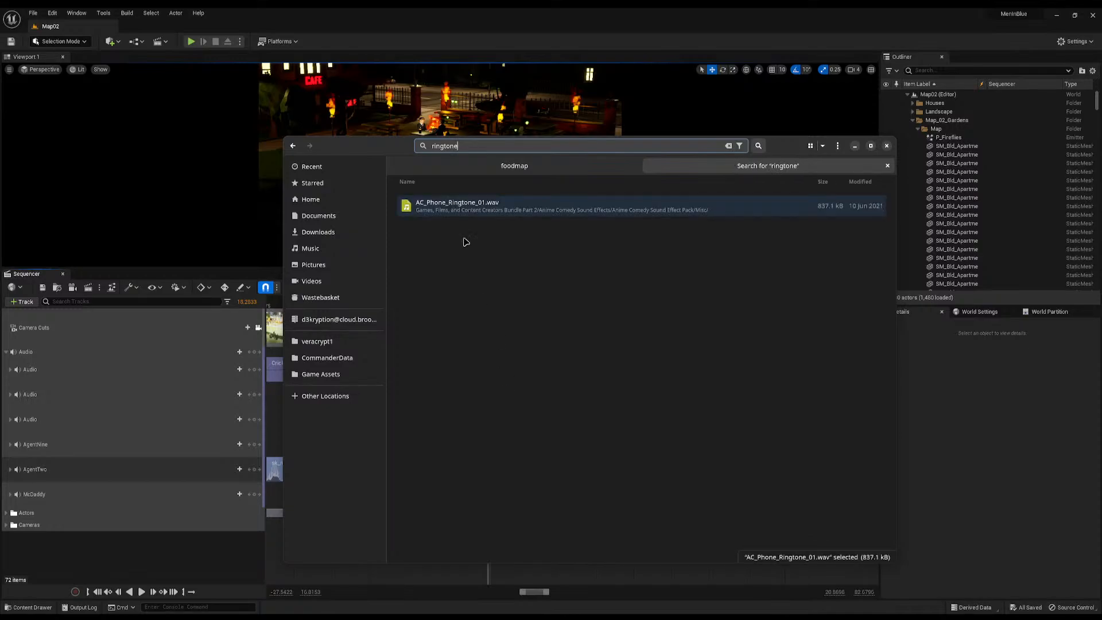
Move the file browser out of the way and bring up the project's FoodPlace sound folder with no subfolder selected
{"action": "left_click_drag", "start_coordinate": [393, 153], "coordinate": [1101, 141]}
{"action": "key", "text": "ctrl+space"}
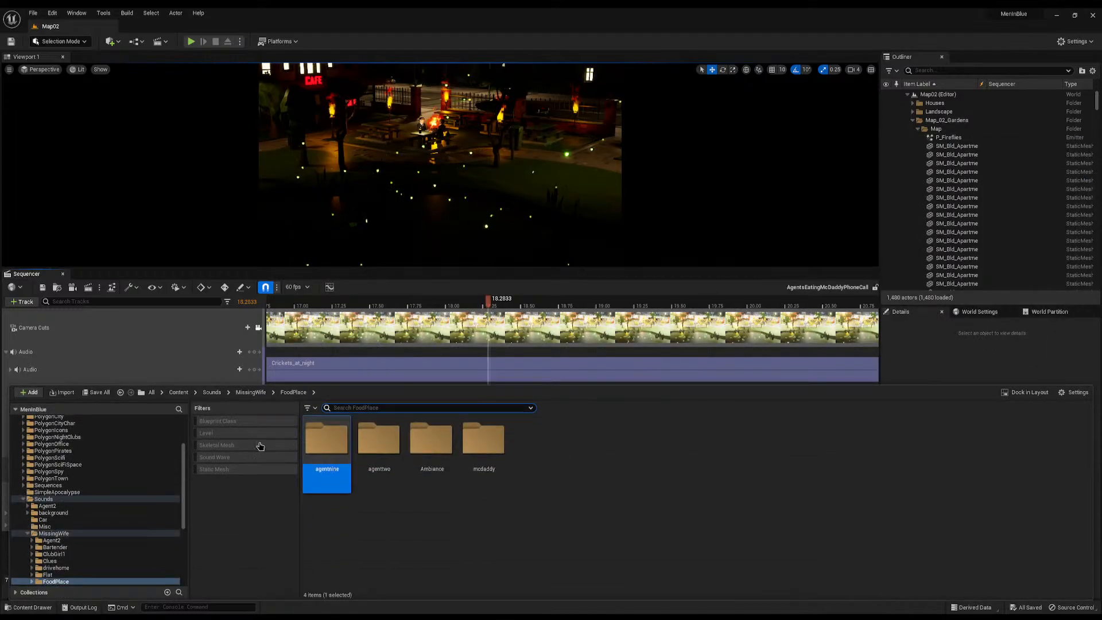
{"action": "scroll", "coordinate": [78, 507], "scroll_direction": "down", "scroll_amount": 3}
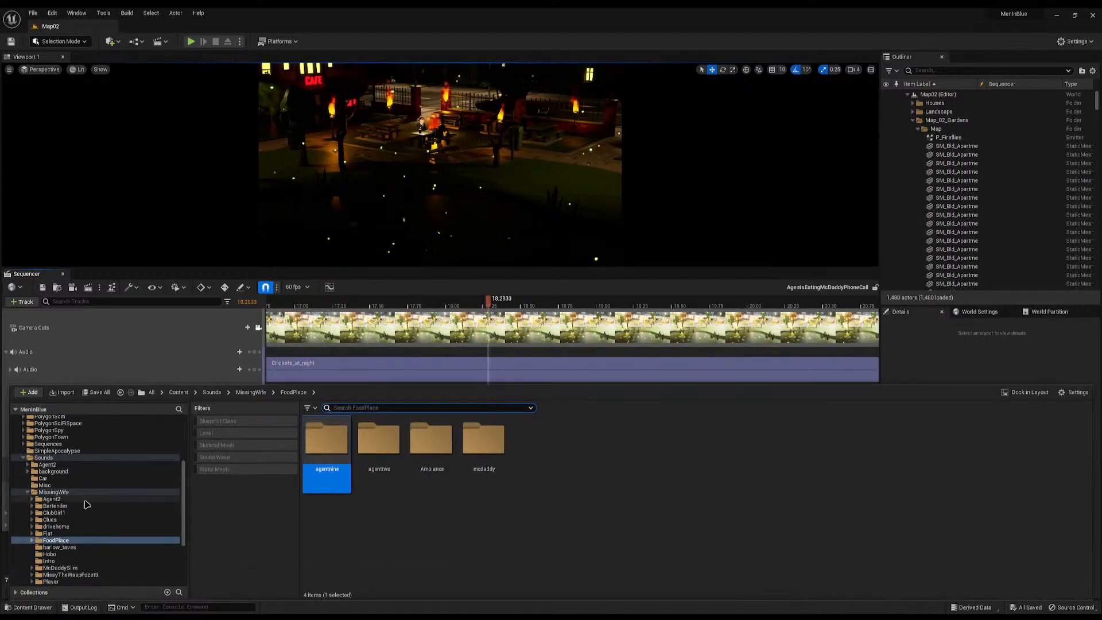
{"action": "left_click", "coordinate": [377, 531]}
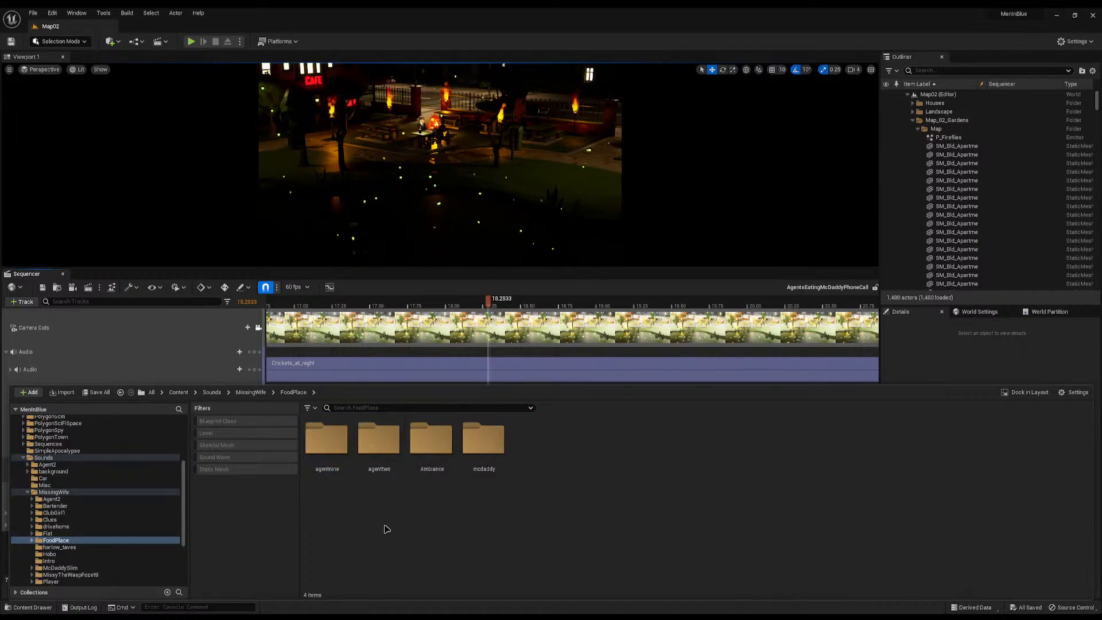
{"action": "right_click", "coordinate": [382, 531]}
{"action": "left_click", "coordinate": [384, 545]}
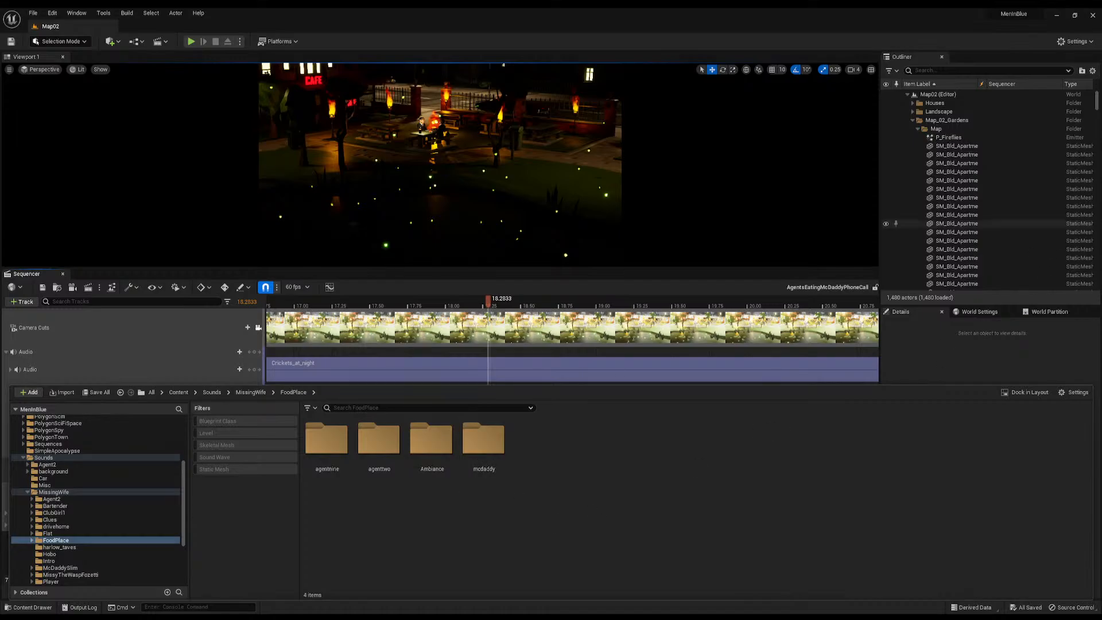
Show the FoodPlace mcdaddy folder in the file manager and go up to the MissingWife folder
{"action": "left_click_drag", "start_coordinate": [1101, 224], "coordinate": [549, 471]}
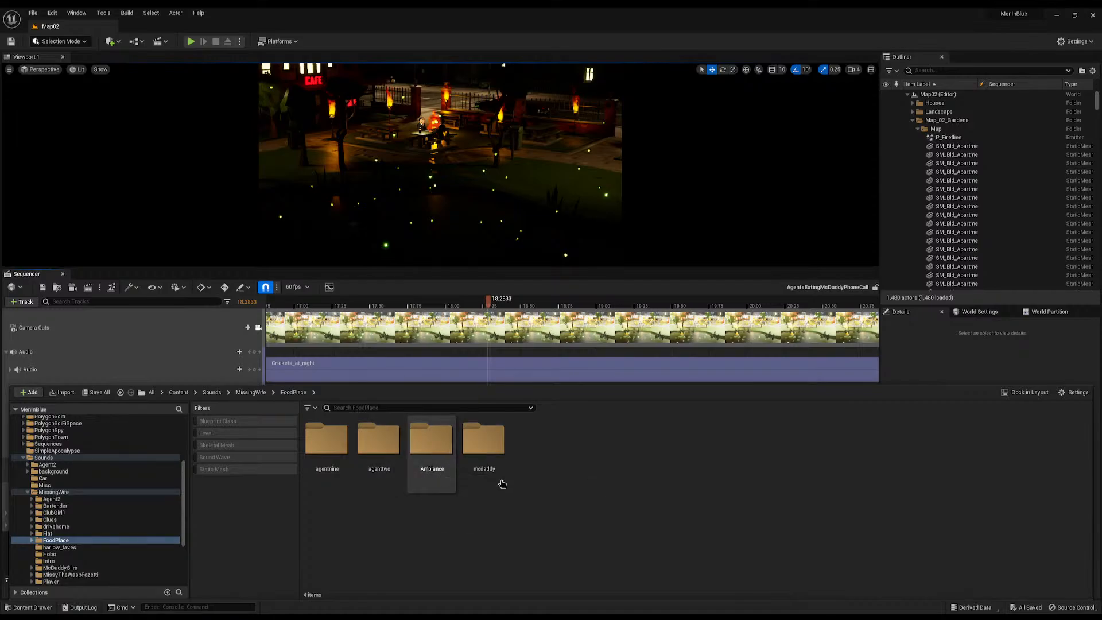
{"action": "right_click", "coordinate": [542, 484]}
{"action": "right_click", "coordinate": [487, 467]}
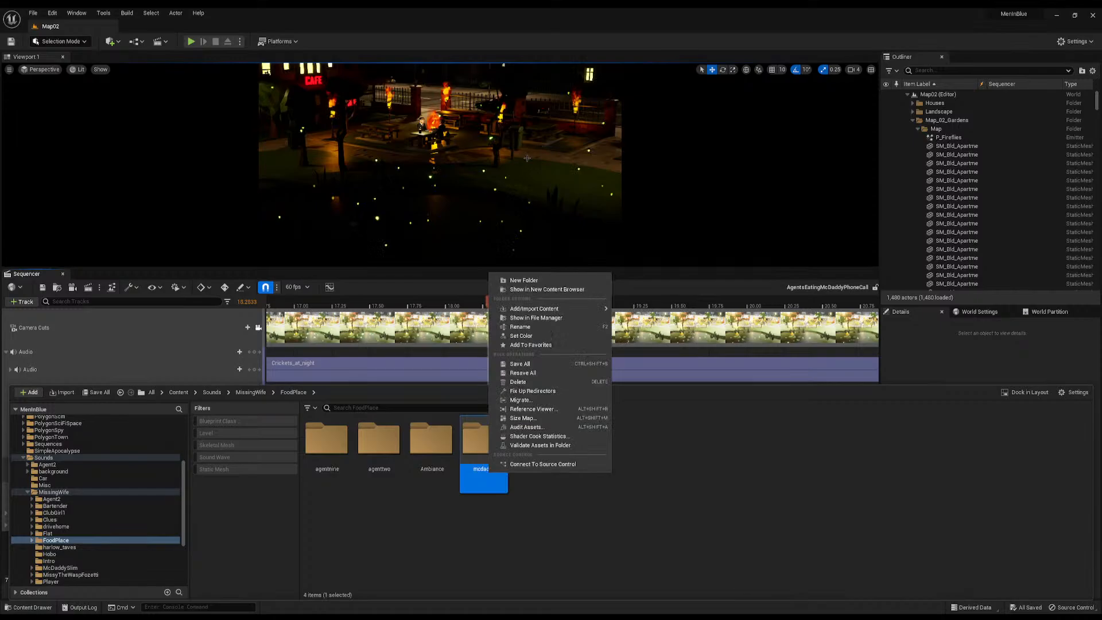
{"action": "left_click", "coordinate": [542, 319]}
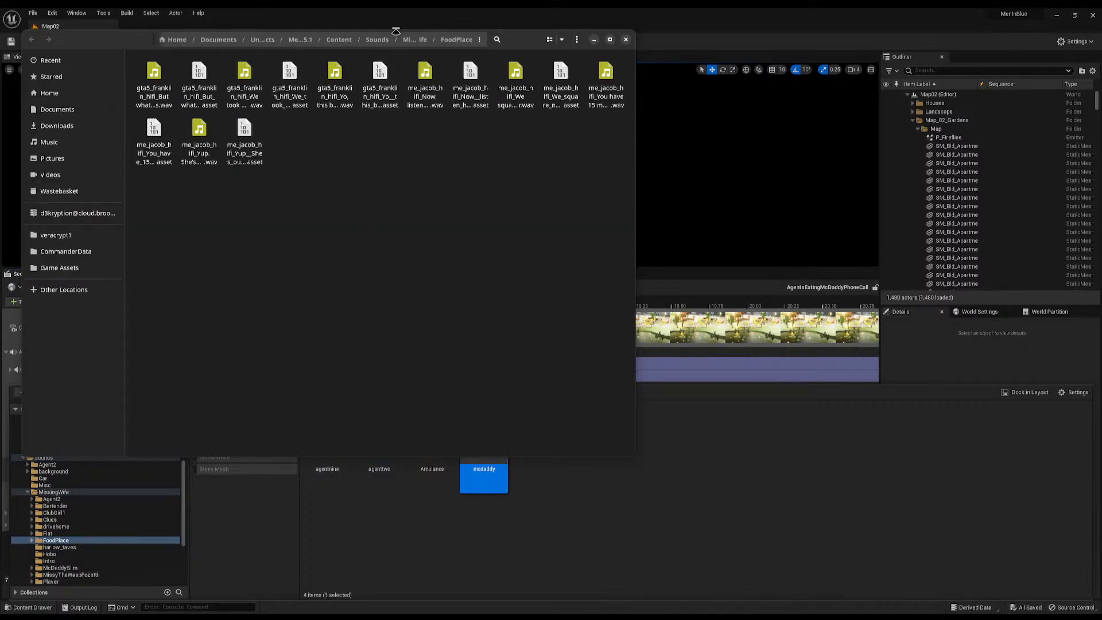
{"action": "left_click", "coordinate": [414, 39]}
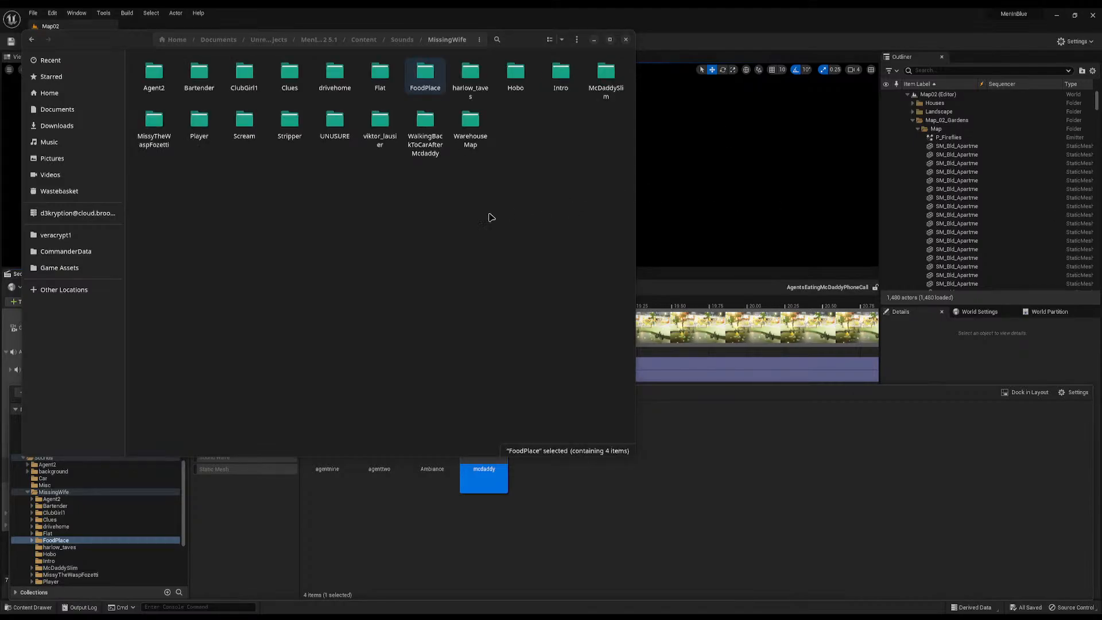
Try to paste AC_Phone_Ringtone_01.wav into the FoodPlace folder and close the file manager
{"action": "double_click", "coordinate": [425, 72]}
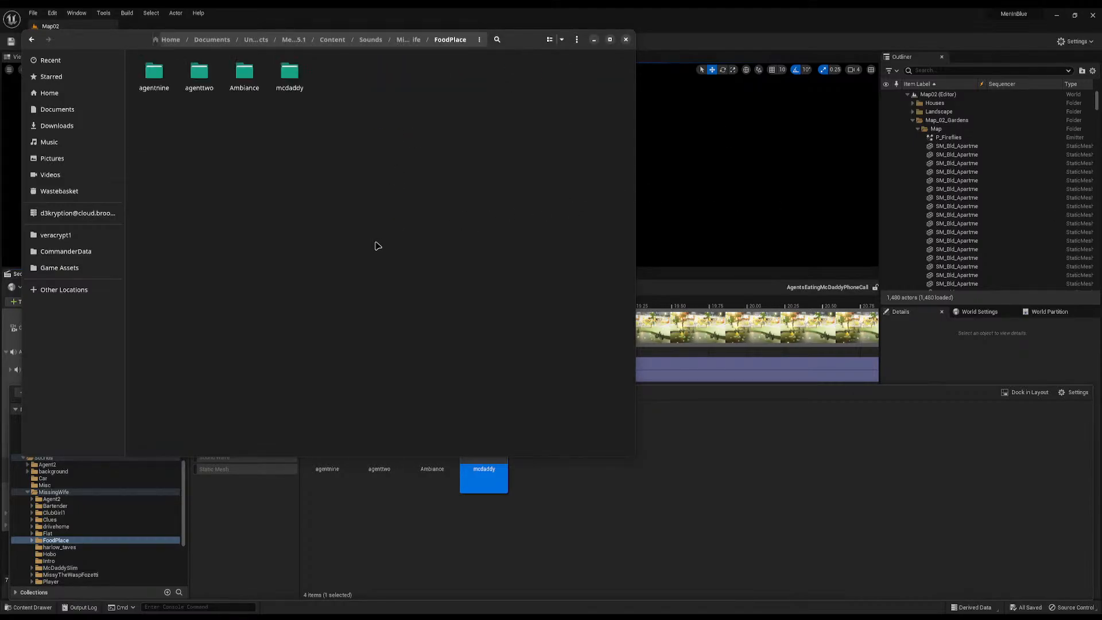
{"action": "key", "text": "ctrl+v"}
{"action": "left_click", "coordinate": [625, 40]}
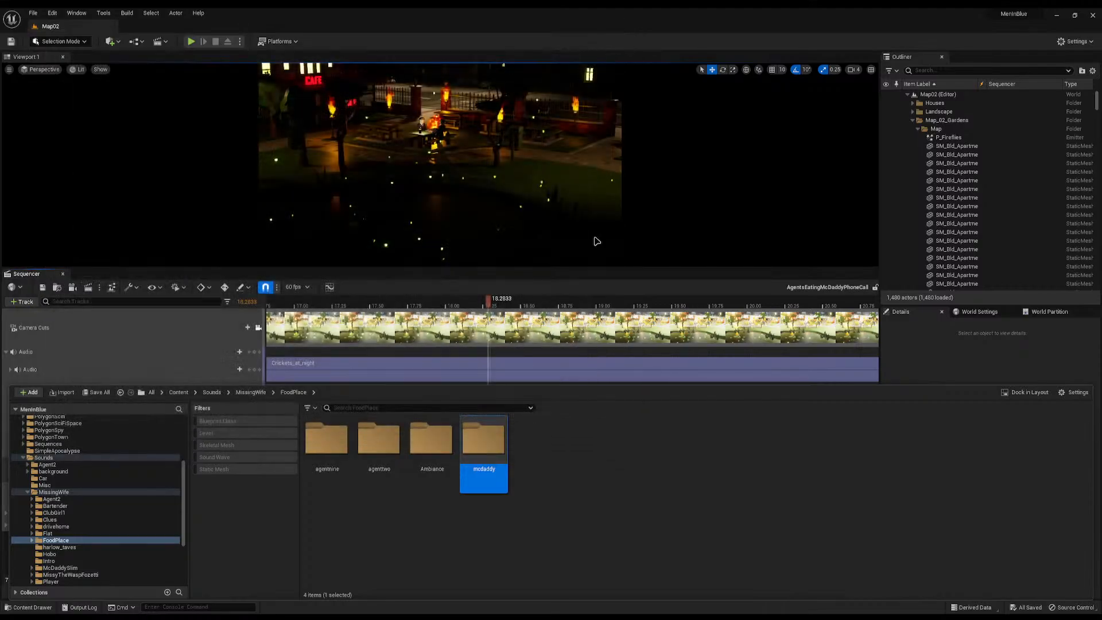
Check the project's FoodPlace sound folder and the output log for the ringtone import
{"action": "key", "text": "ctrl+space"}
{"action": "left_click", "coordinate": [641, 552]}
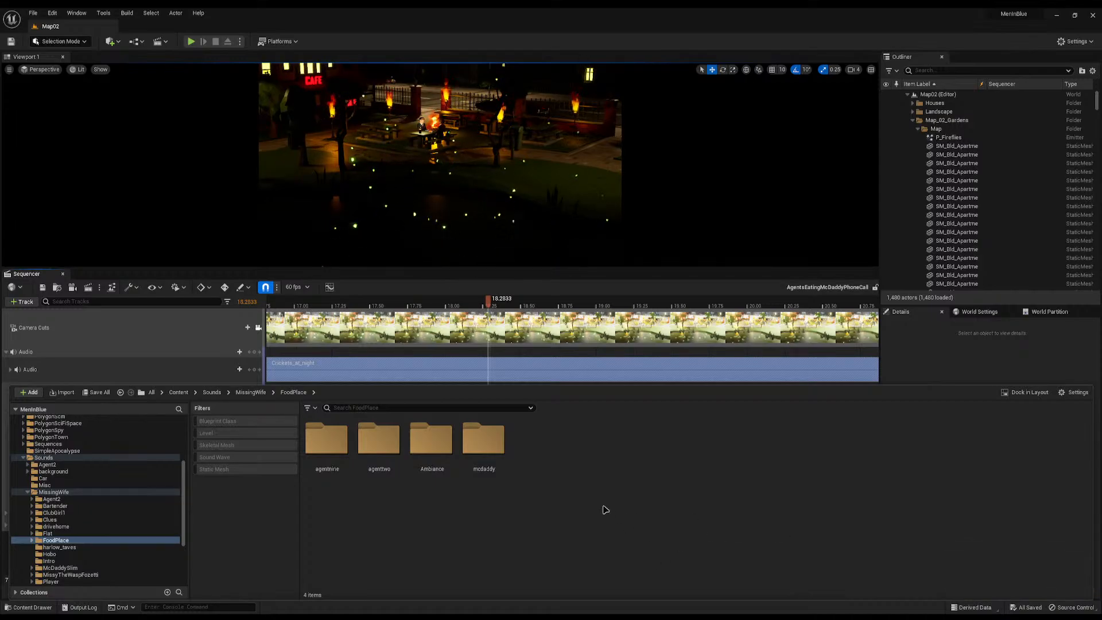
{"action": "left_click", "coordinate": [57, 541]}
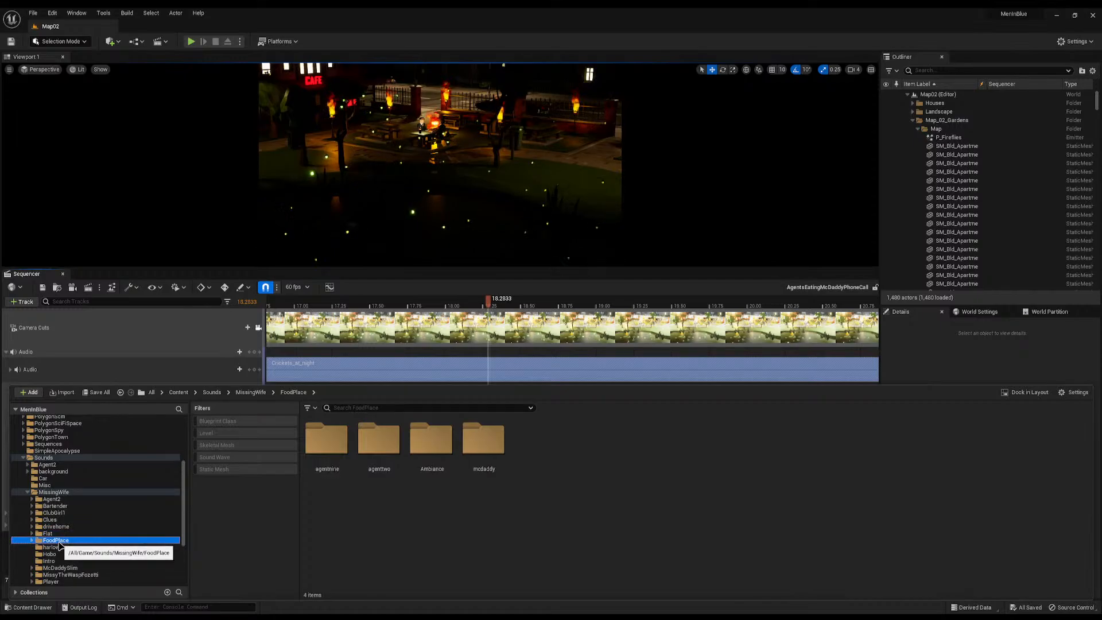
{"action": "left_click", "coordinate": [76, 608]}
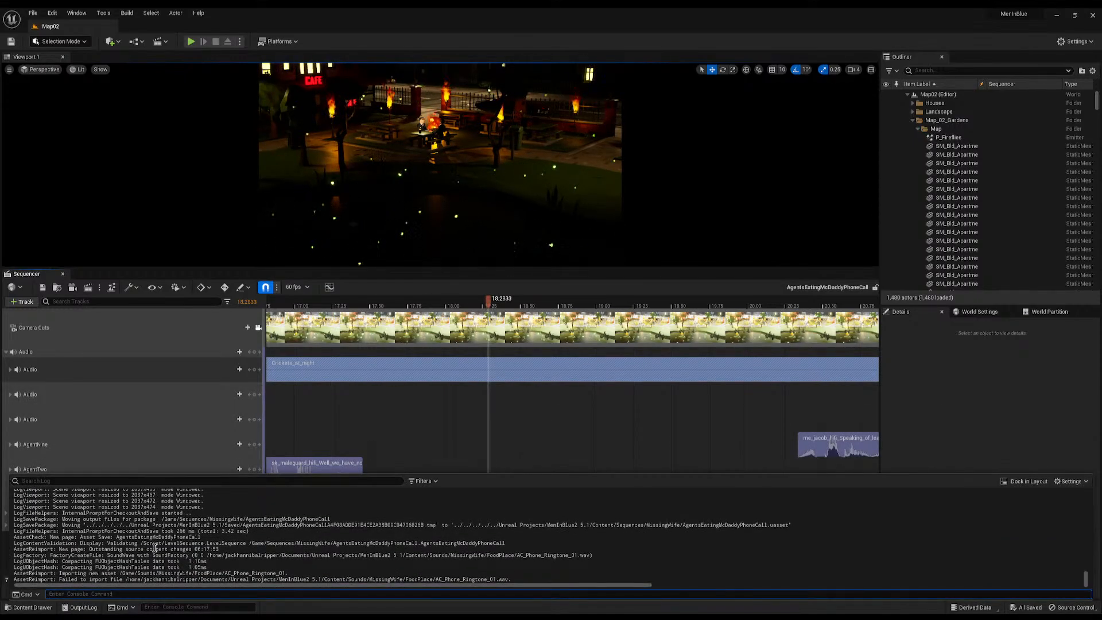
{"action": "left_click", "coordinate": [76, 607]}
{"action": "left_click", "coordinate": [45, 610]}
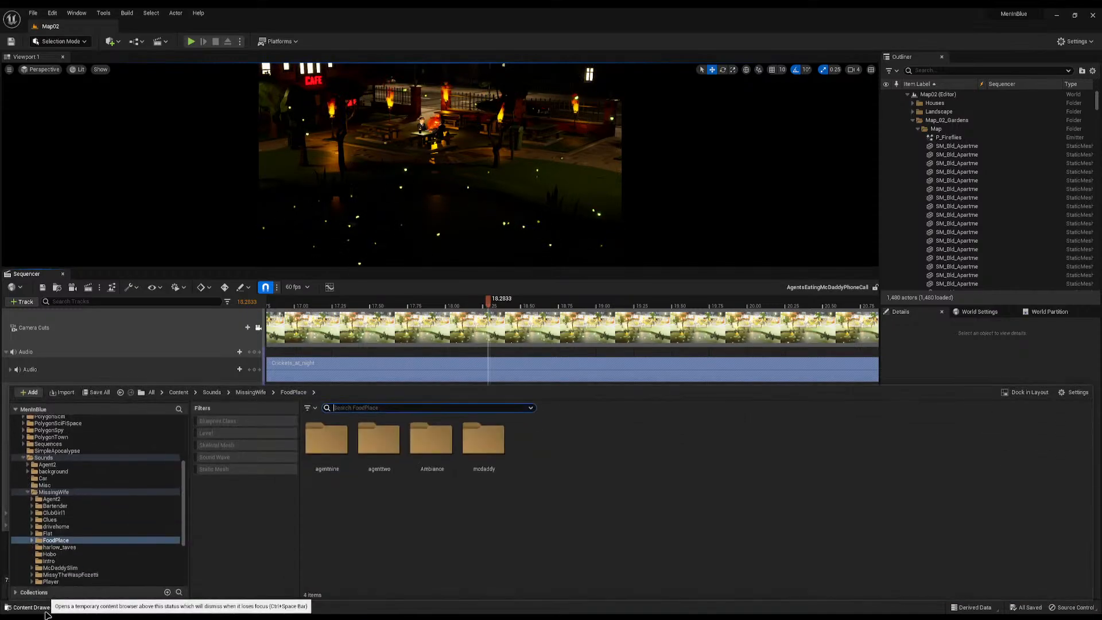
{"action": "left_click", "coordinate": [500, 614]}
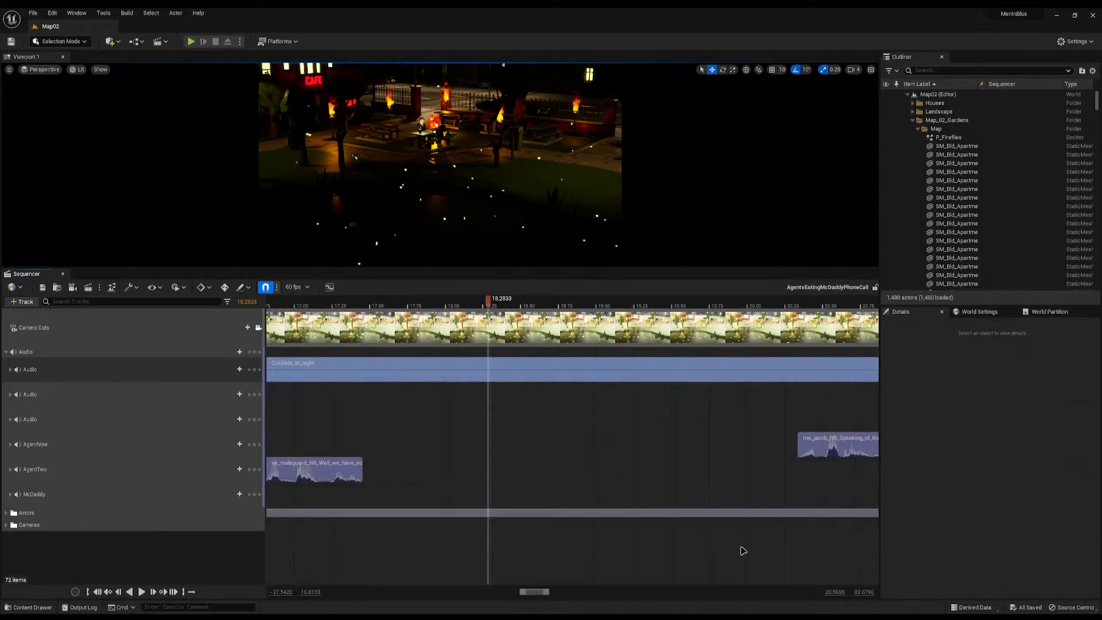
Switch to Saucedacity, load AC_Phone_Ringtone_01 into it and play the sound
{"action": "key", "text": "super"}
{"action": "type", "text": "xva"}
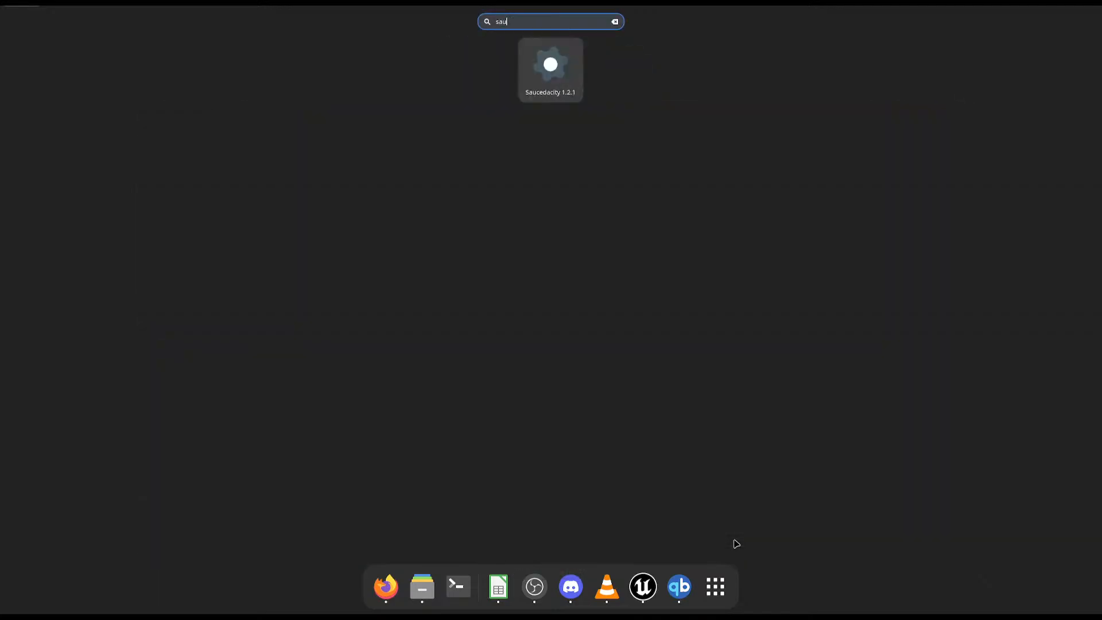
{"action": "key", "text": "Return"}
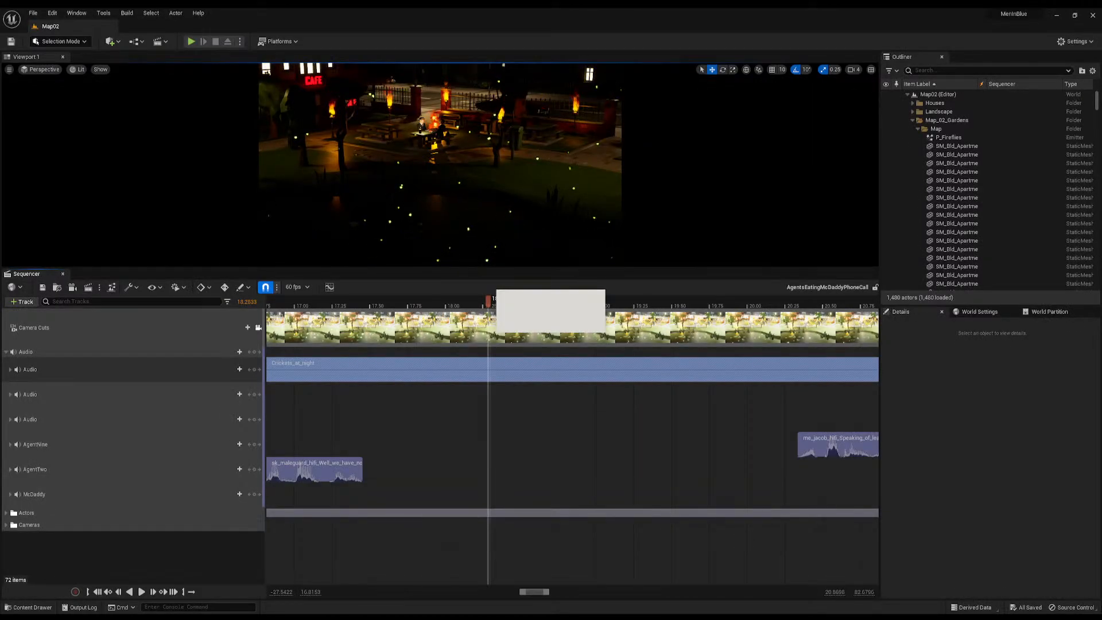
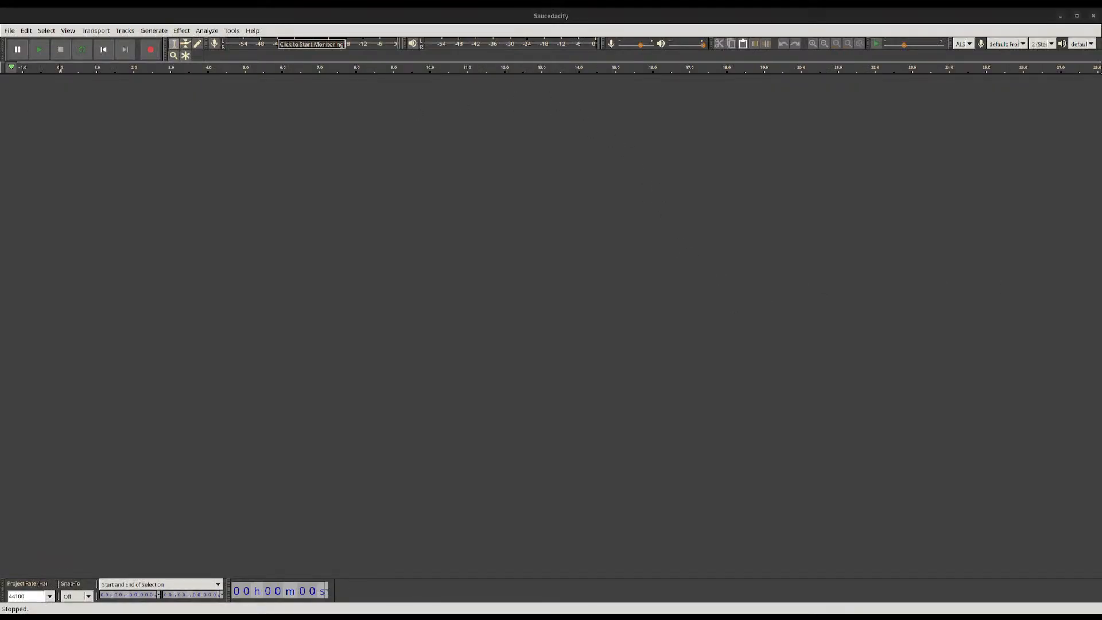
{"action": "left_click_drag", "start_coordinate": [1101, 252], "coordinate": [349, 251]}
{"action": "left_click", "coordinate": [265, 317]}
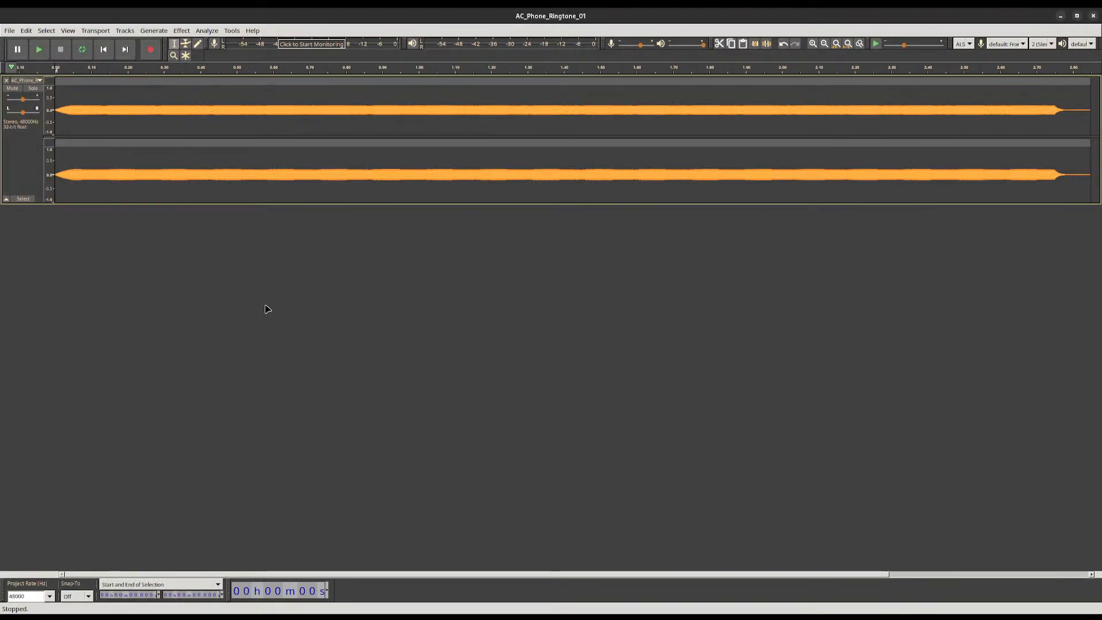
{"action": "key", "text": "space"}
{"action": "key", "text": "space"}
{"action": "key", "text": "space"}
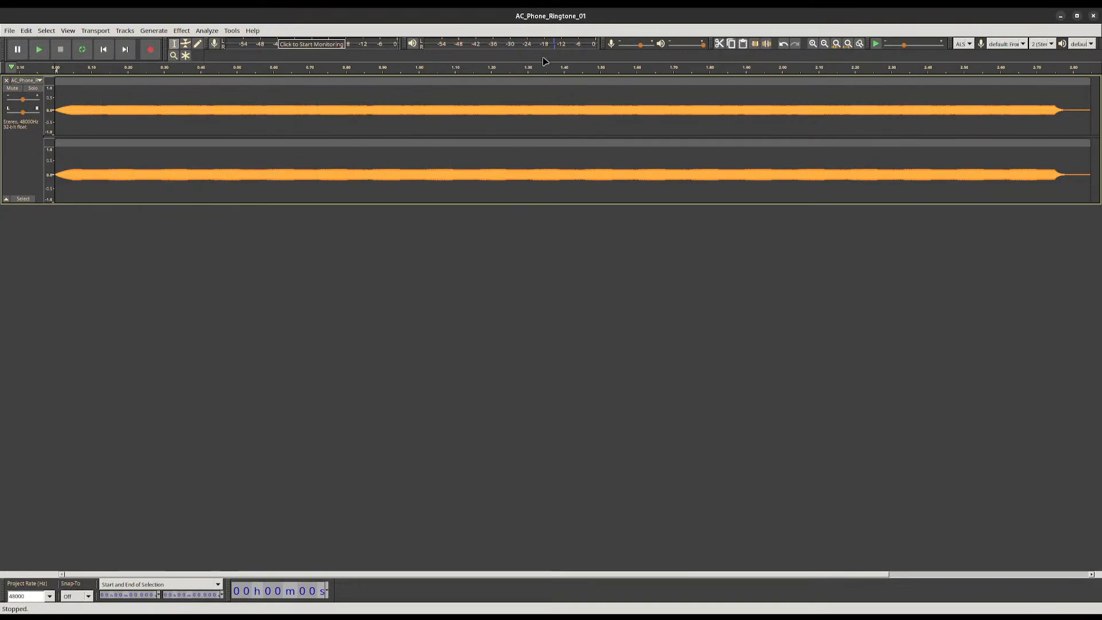
Export the ringtone as AC_Phone_Ringtone_01.wav to the Videos folder in WAV format, and close Saucedacity
{"action": "left_click", "coordinate": [10, 30]}
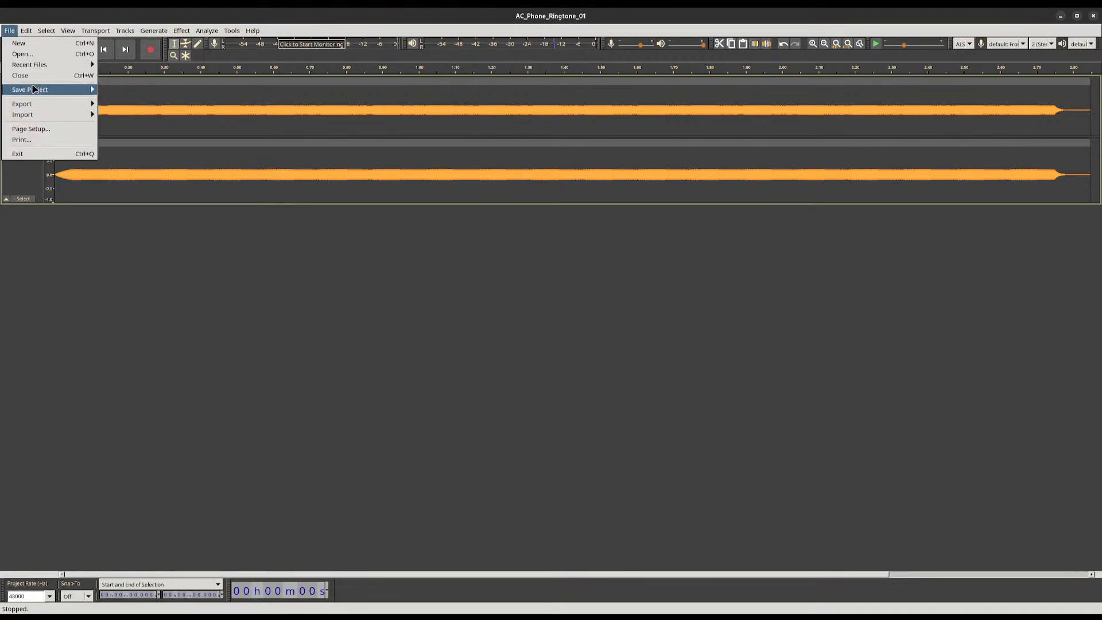
{"action": "mouse_move", "coordinate": [34, 104]}
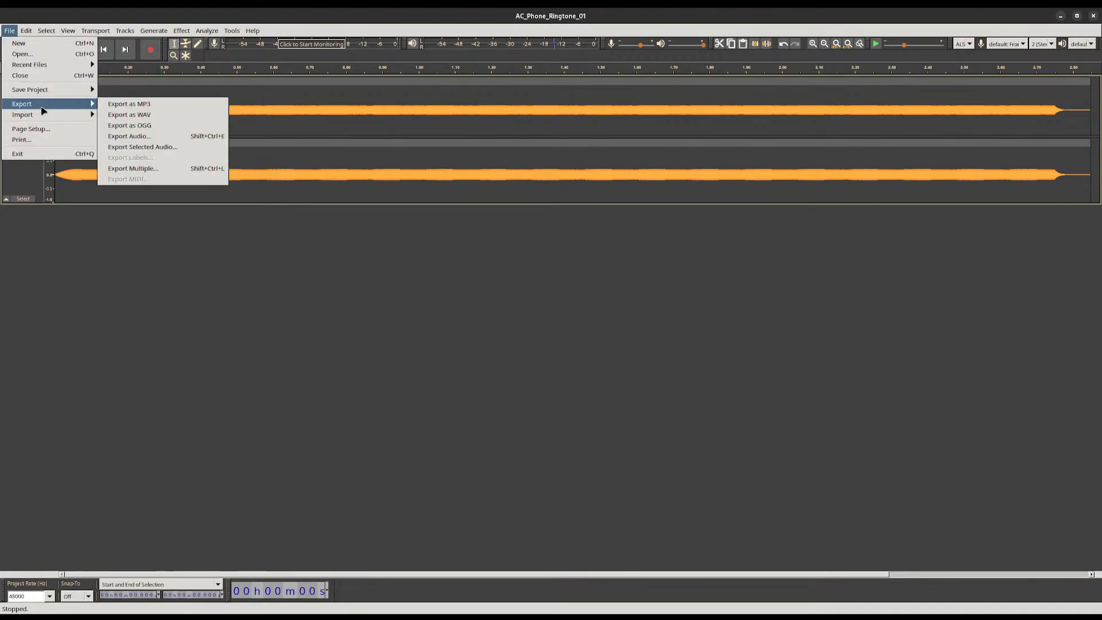
{"action": "left_click", "coordinate": [146, 115]}
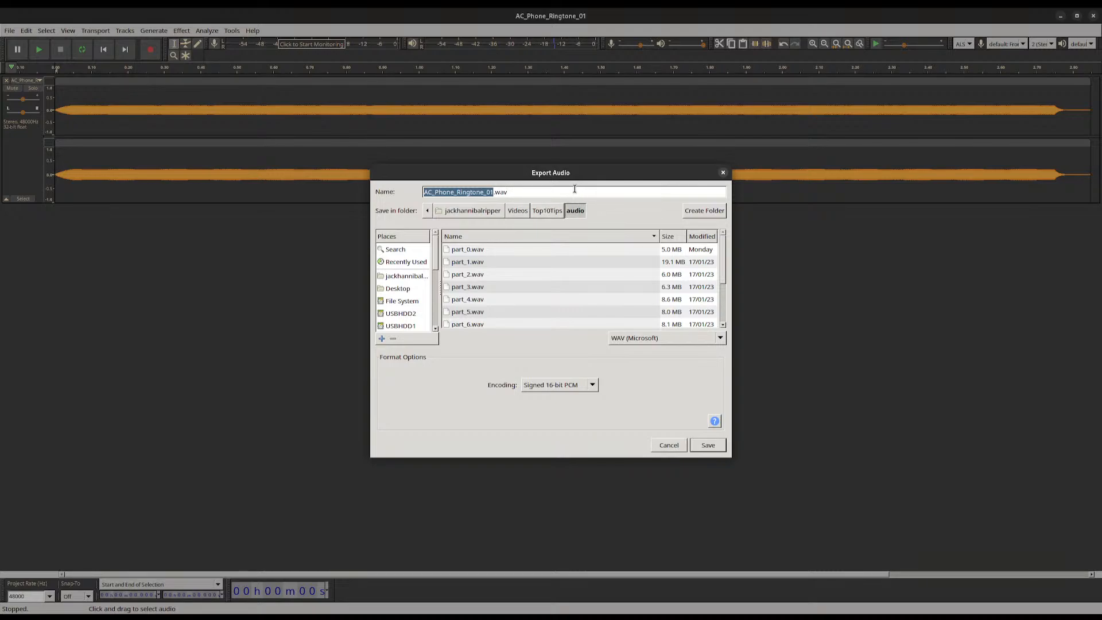
{"action": "left_click", "coordinate": [515, 212]}
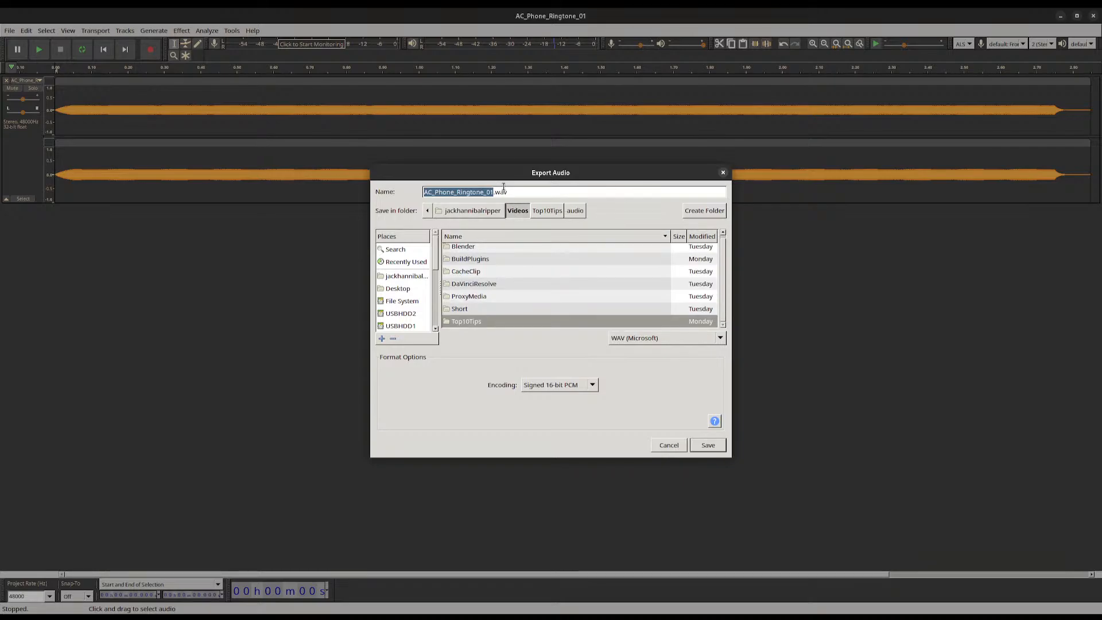
{"action": "left_click", "coordinate": [711, 446]}
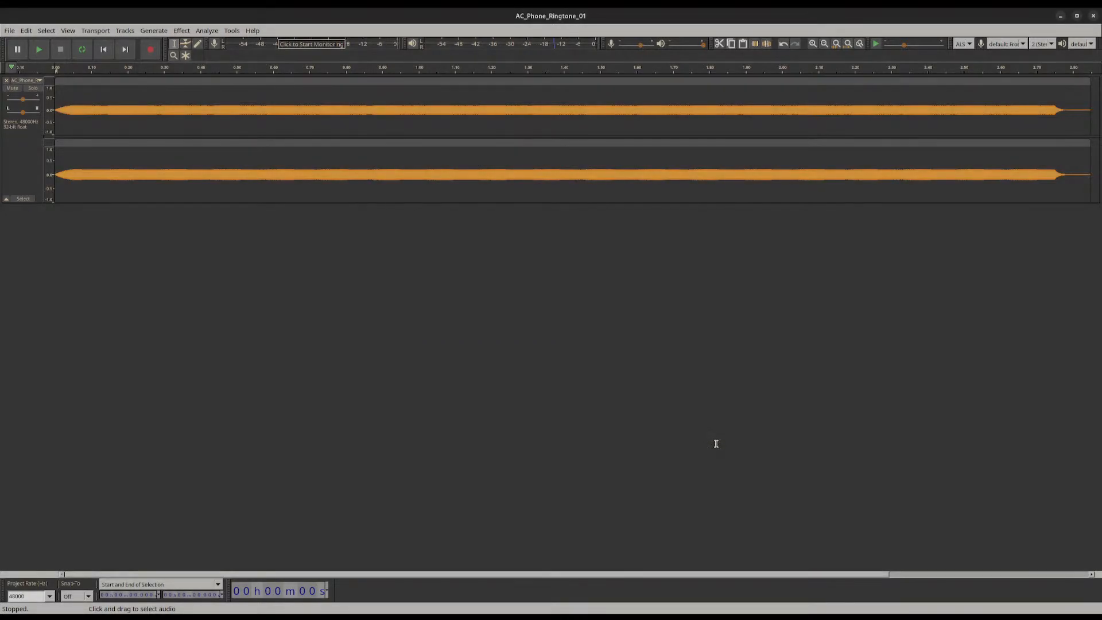
{"action": "left_click", "coordinate": [622, 447]}
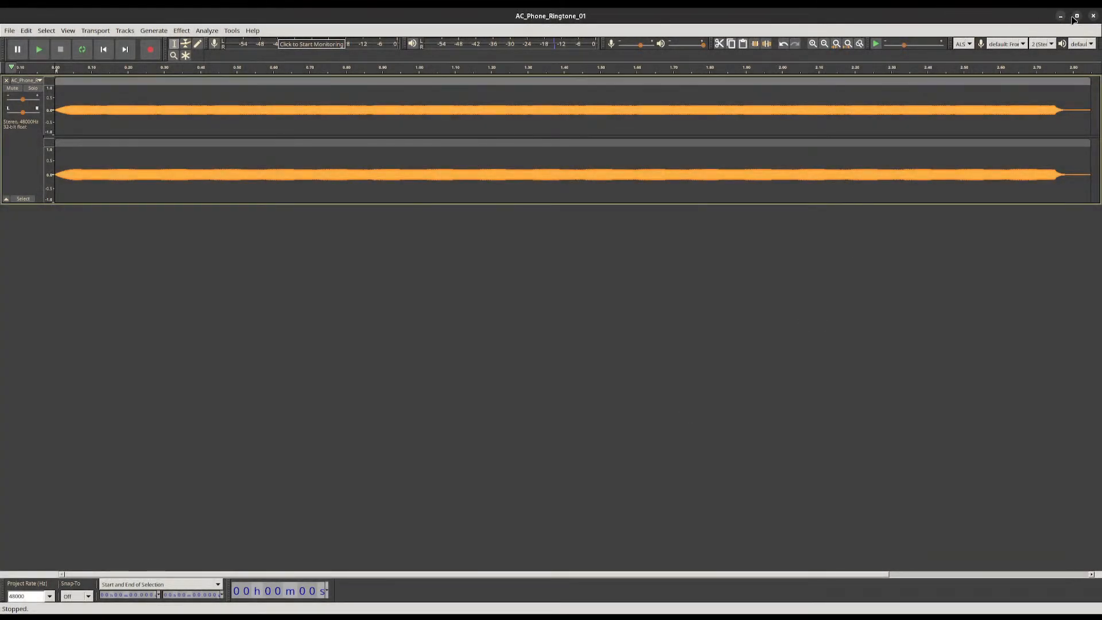
{"action": "left_click", "coordinate": [1092, 16]}
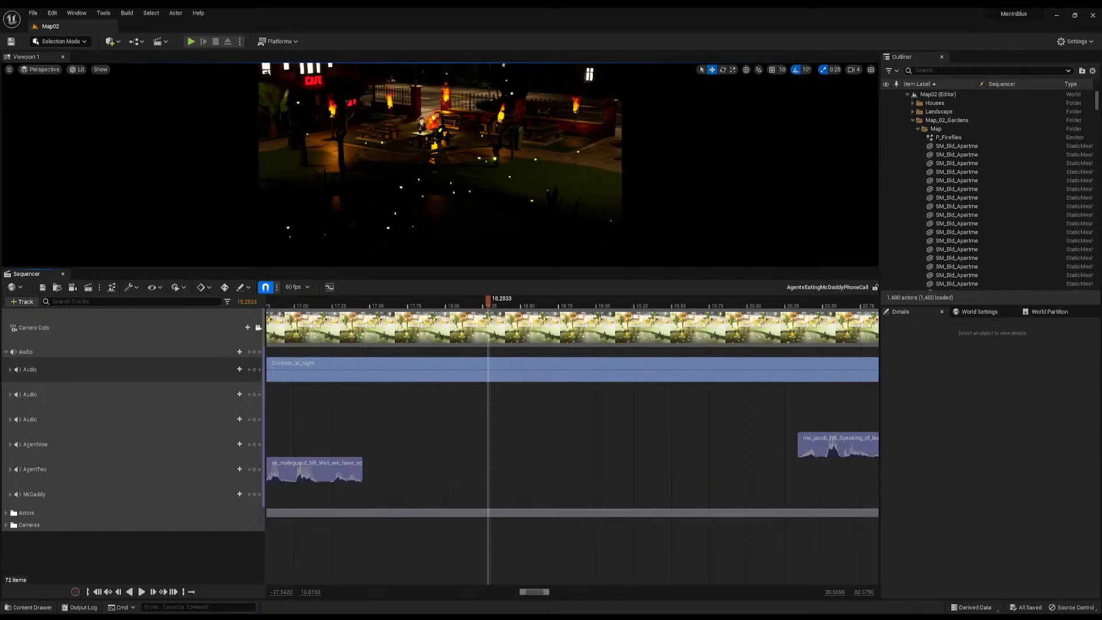
Return to Unreal Engine and recheck the output log and the FoodPlace sound folder for the ringtone
{"action": "key", "text": "super"}
{"action": "key", "text": "super"}
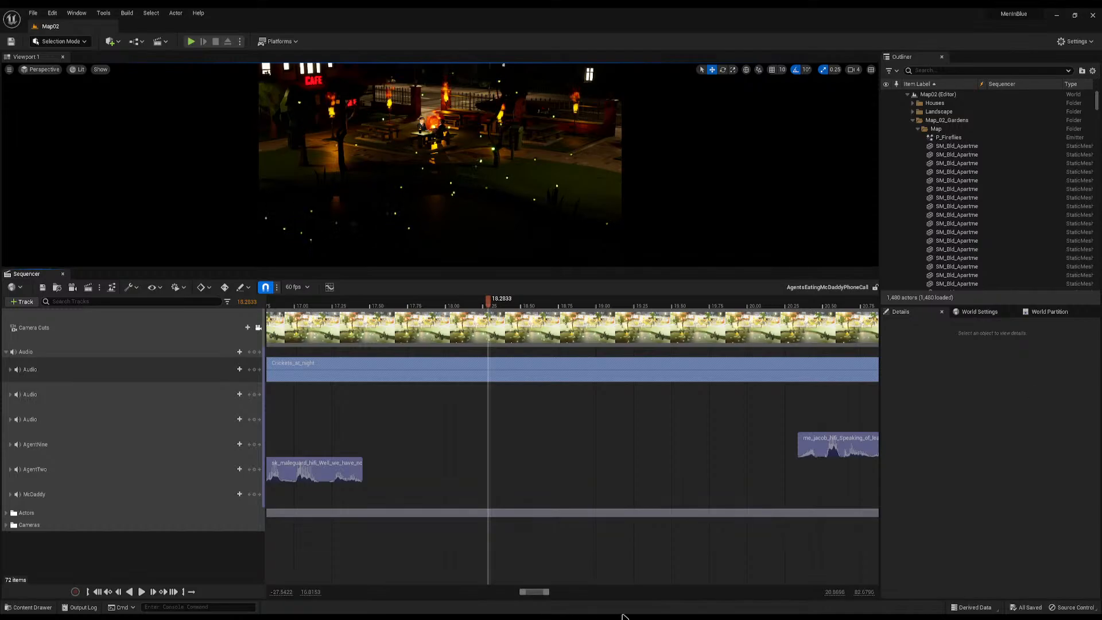
{"action": "key", "text": "ctrl+space"}
{"action": "key", "text": "ctrl+space"}
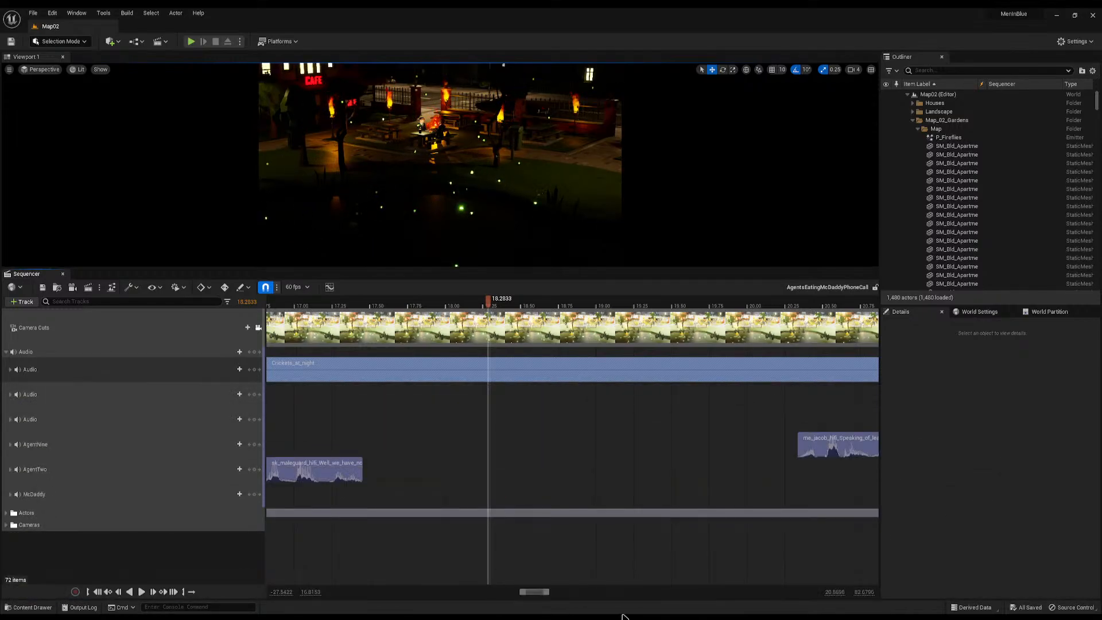
{"action": "key", "text": "ctrl+space"}
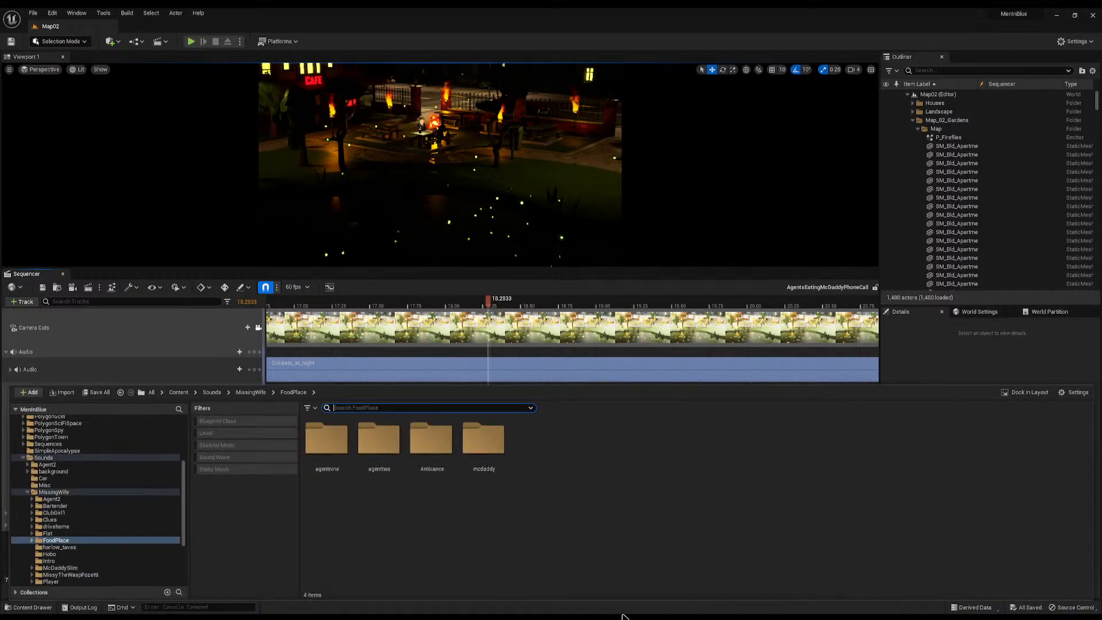
{"action": "left_click", "coordinate": [78, 610]}
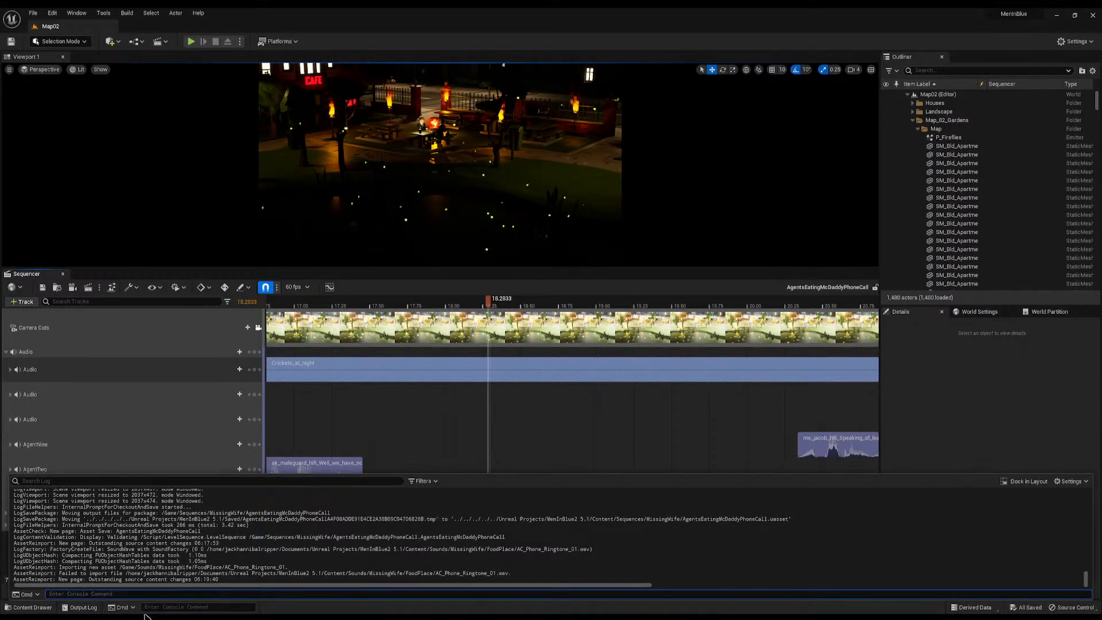
{"action": "key", "text": "ctrl+space"}
{"action": "left_click", "coordinate": [103, 533]}
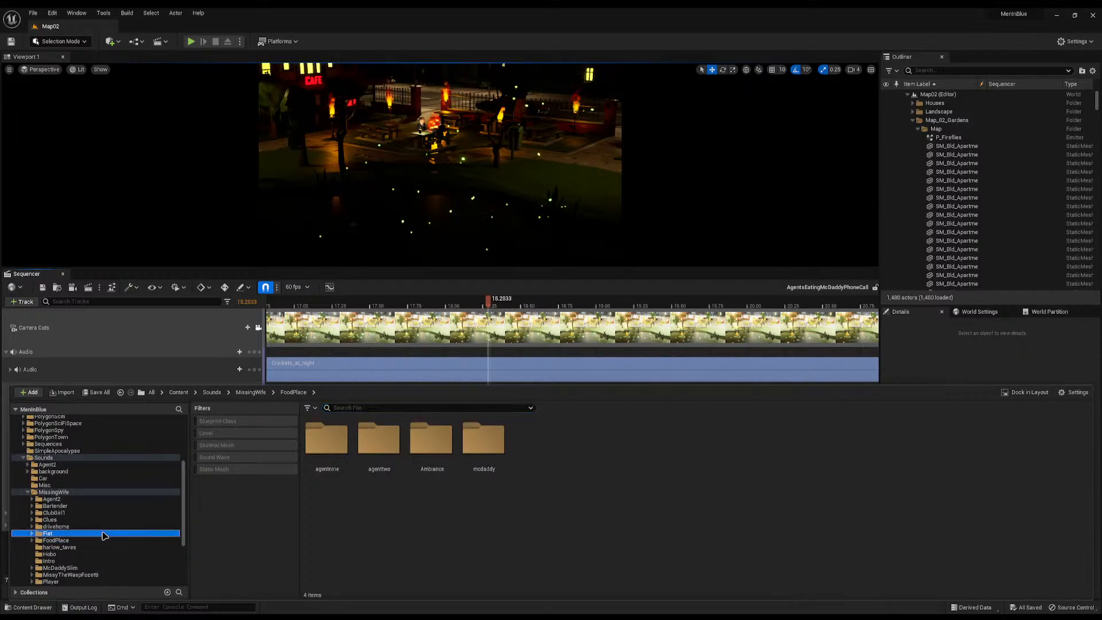
{"action": "left_click", "coordinate": [99, 540]}
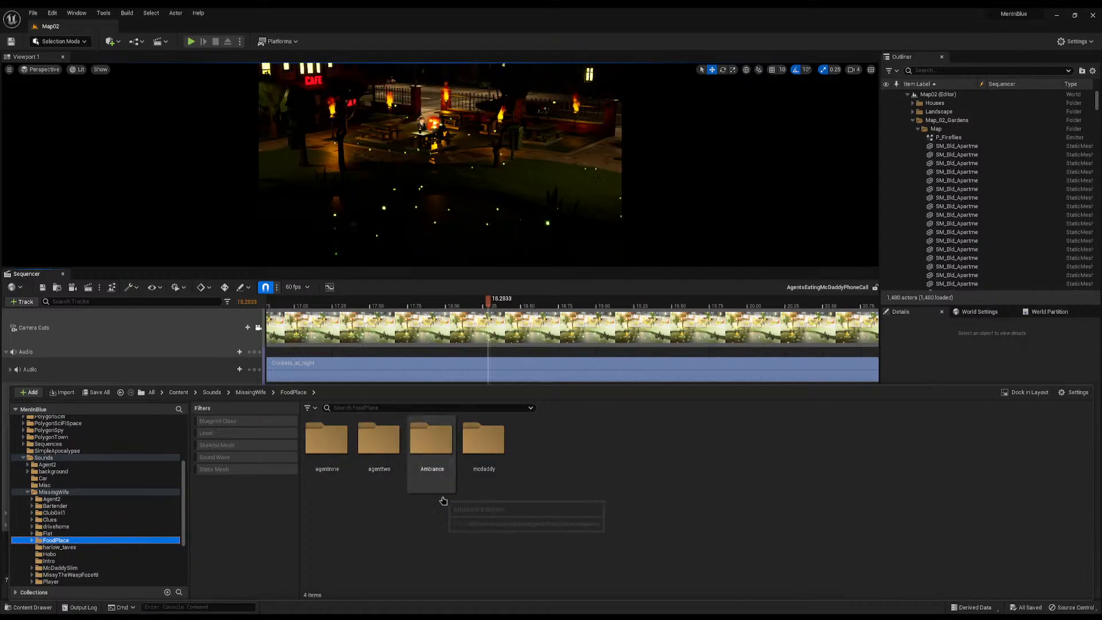
Look inside the mcdaddy and agenttwo subfolders and return to the FoodPlace folder
{"action": "double_click", "coordinate": [479, 454]}
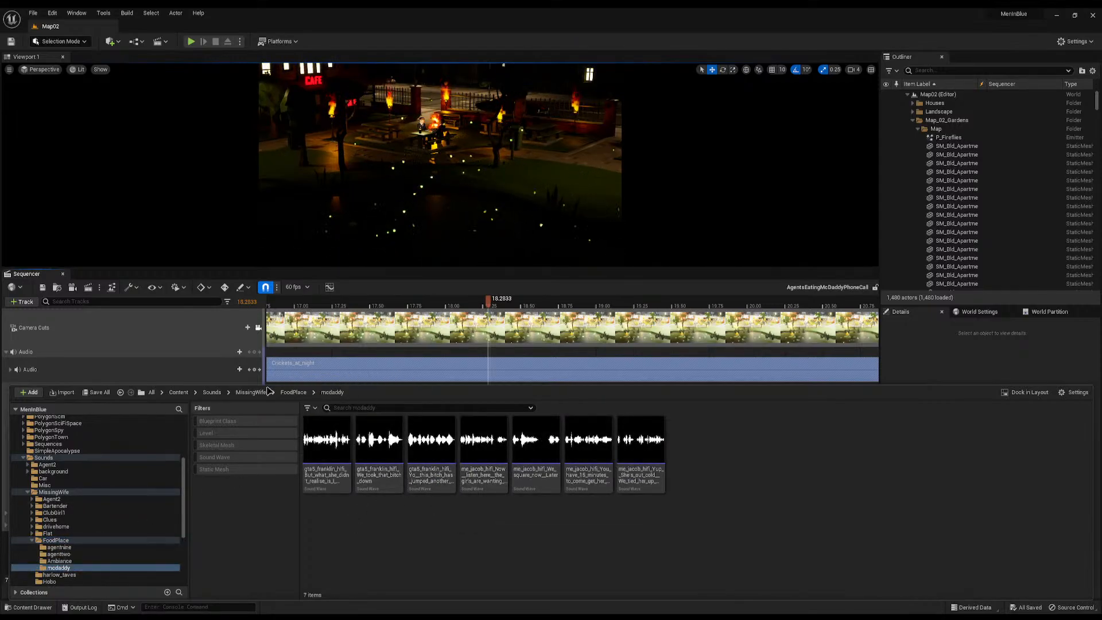
{"action": "left_click", "coordinate": [293, 392]}
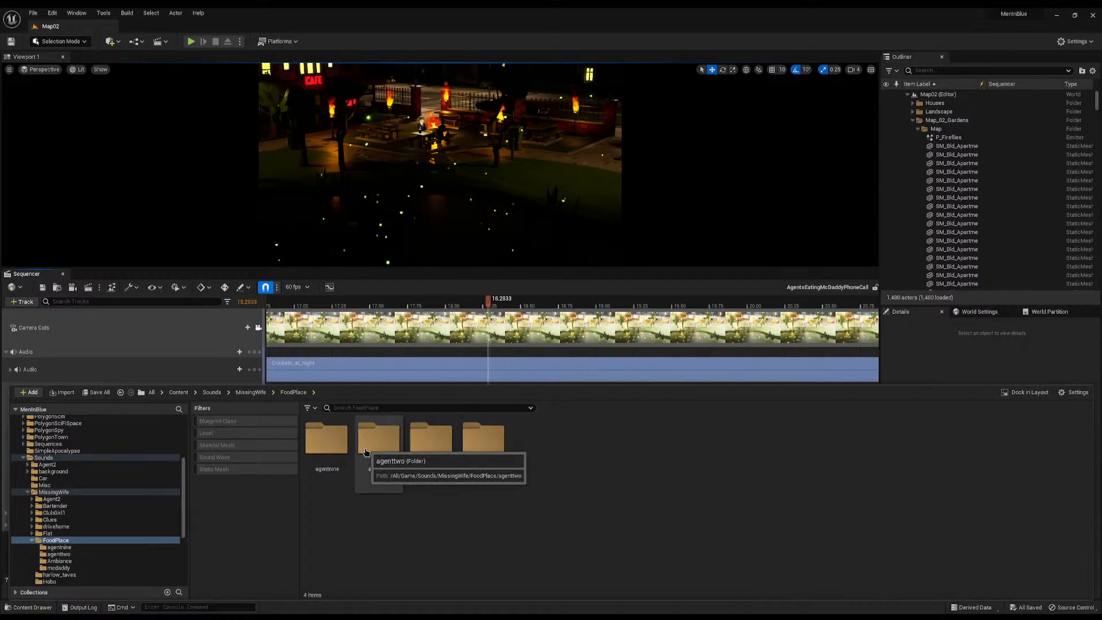
{"action": "left_click", "coordinate": [378, 469]}
{"action": "double_click", "coordinate": [378, 453]}
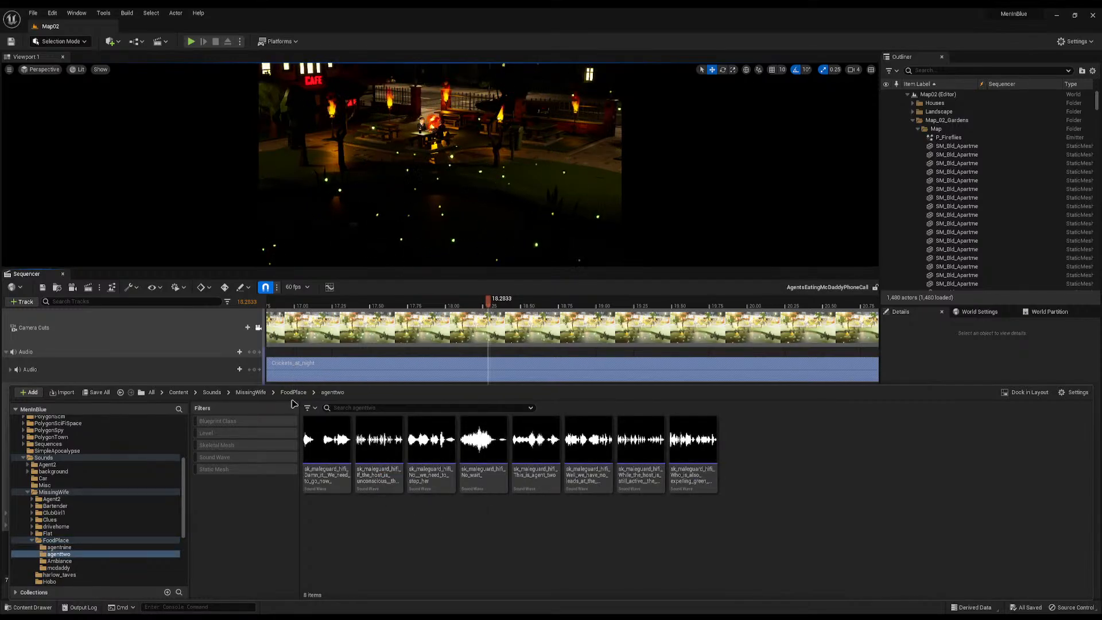
{"action": "left_click", "coordinate": [293, 392]}
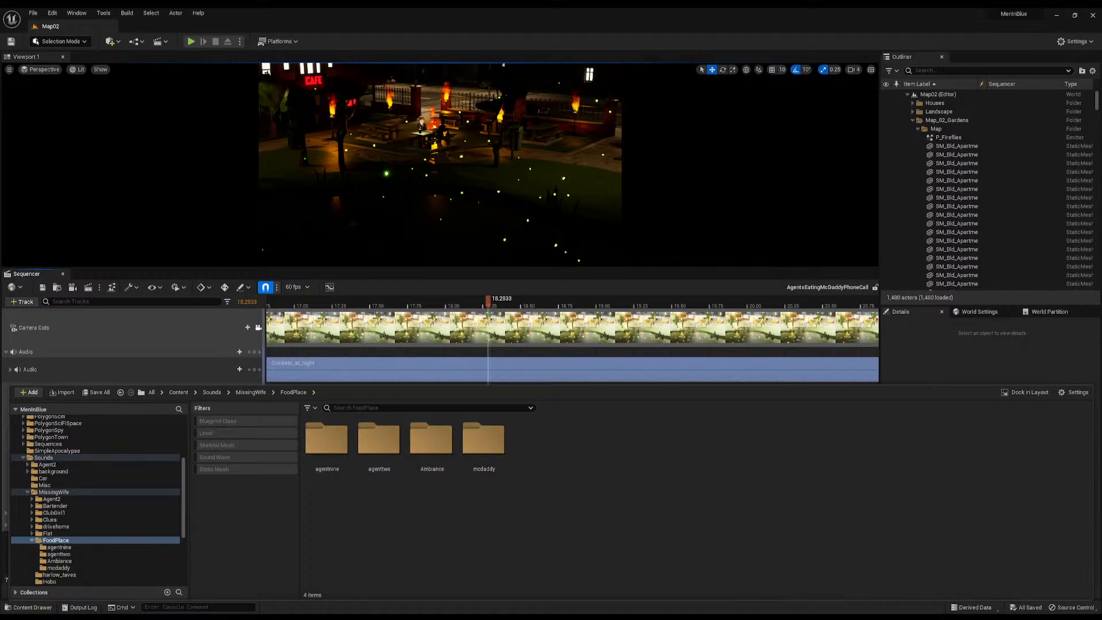
Add AC_Phone_Ringtone_01 from FoodPlace's Phone folder to the sequence, place it on the AgentNine track before the "Speaking_of_leads" clip, and scrub over it
{"action": "double_click", "coordinate": [536, 457]}
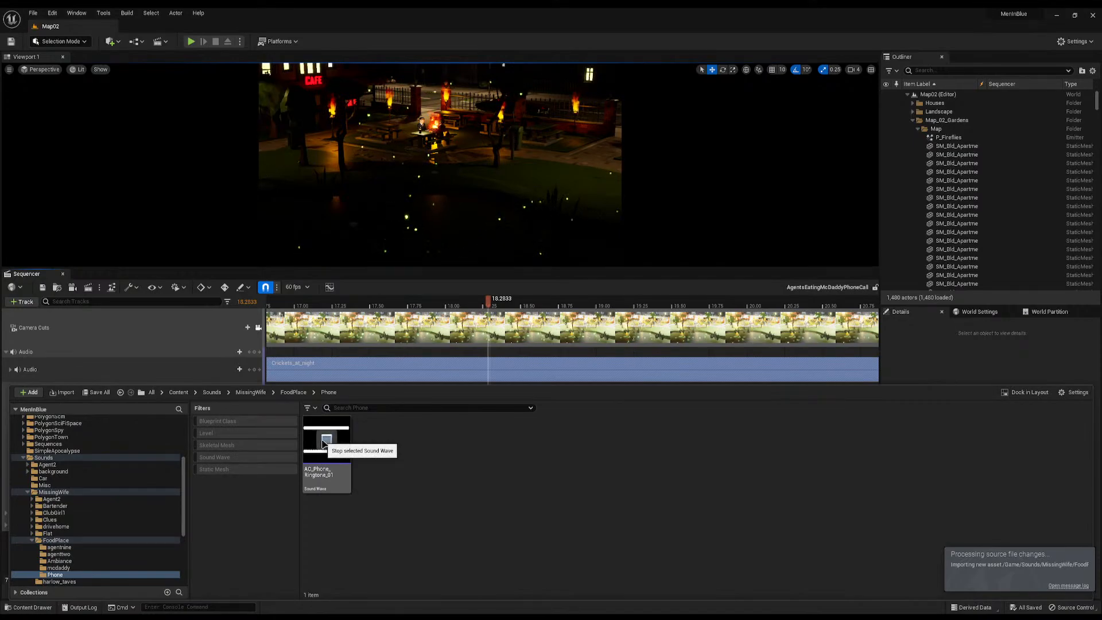
{"action": "left_click_drag", "start_coordinate": [495, 268], "coordinate": [468, 241]}
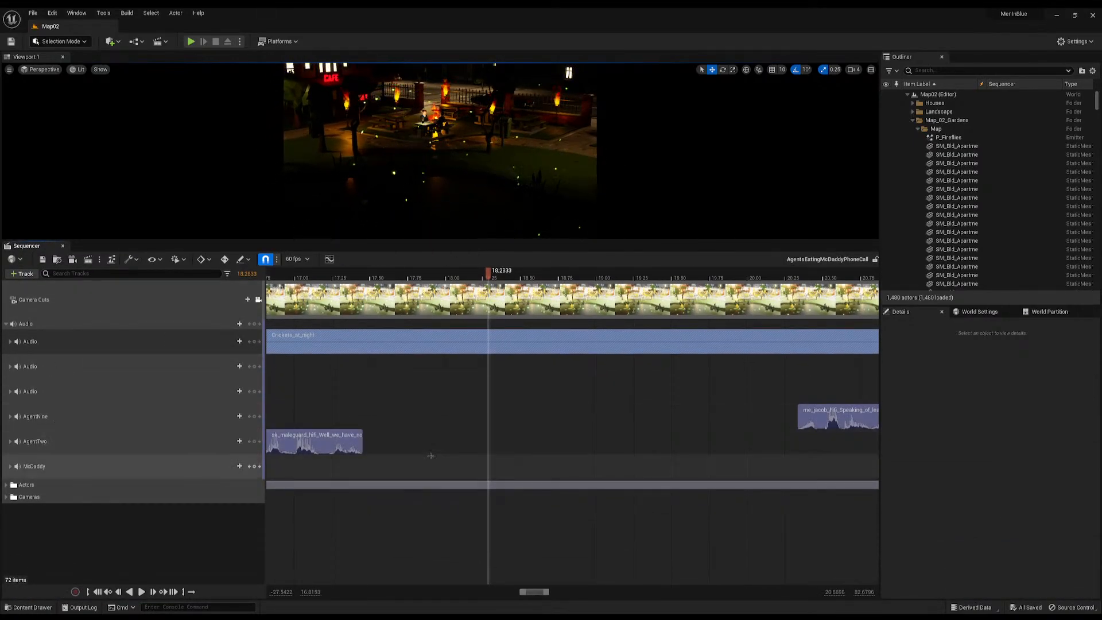
{"action": "right_click_drag", "start_coordinate": [432, 455], "coordinate": [417, 451]}
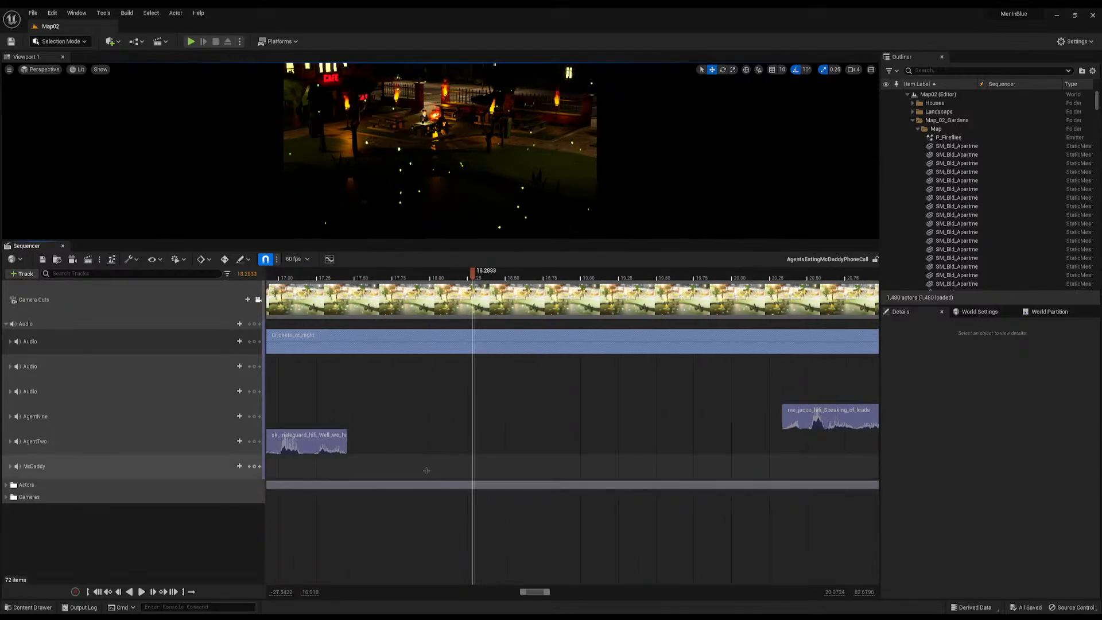
{"action": "key", "text": "ctrl+space"}
{"action": "left_click_drag", "start_coordinate": [323, 492], "coordinate": [396, 367]}
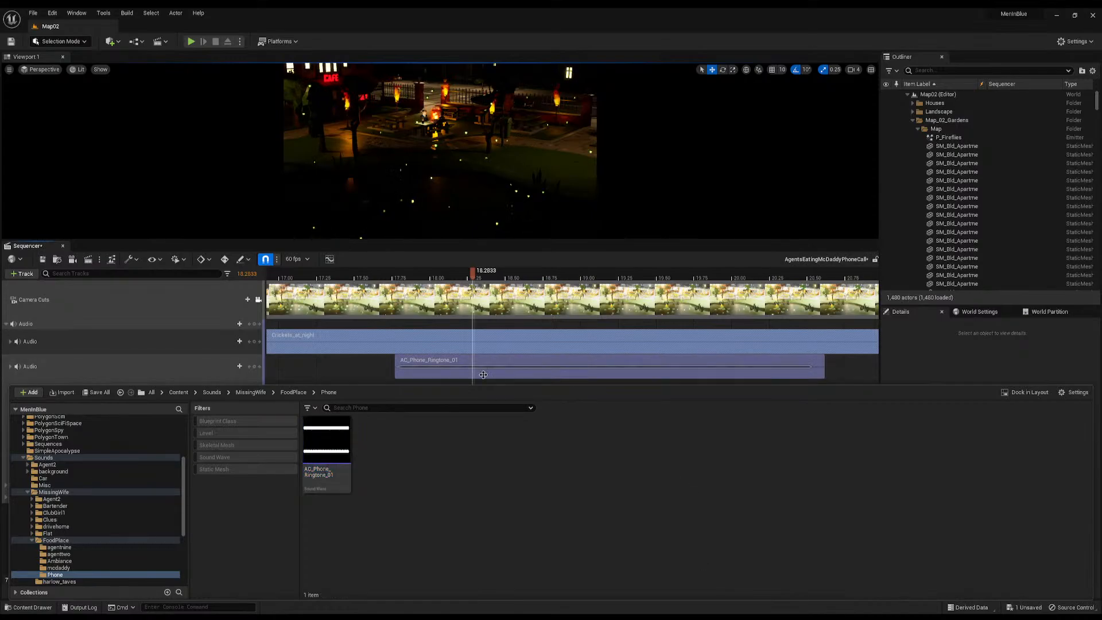
{"action": "left_click_drag", "start_coordinate": [467, 365], "coordinate": [408, 423]}
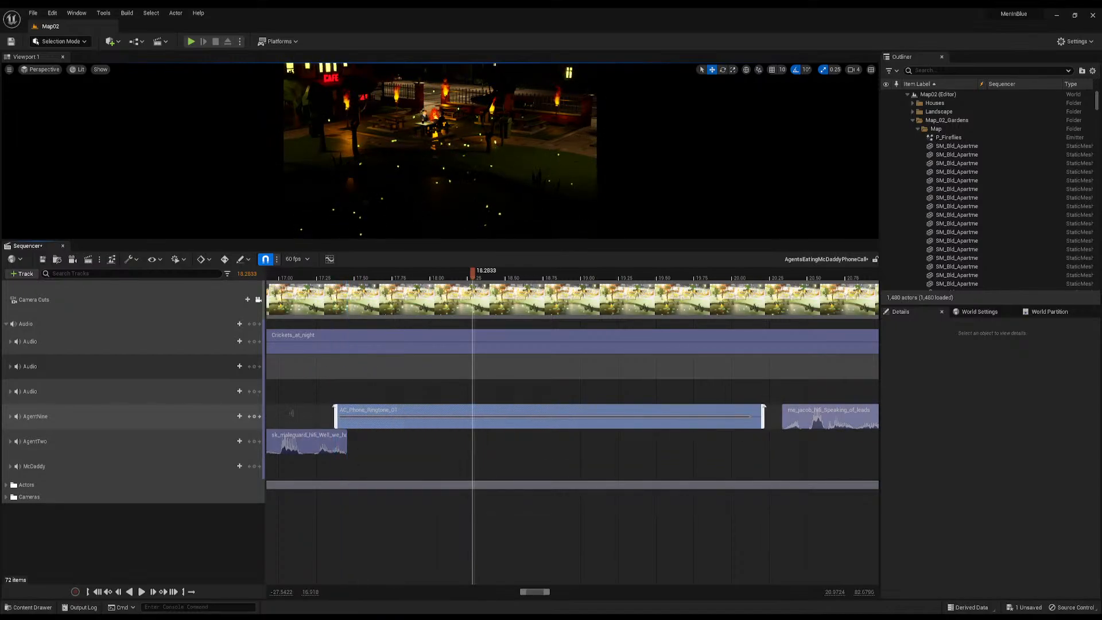
{"action": "left_click_drag", "start_coordinate": [296, 275], "coordinate": [442, 275]}
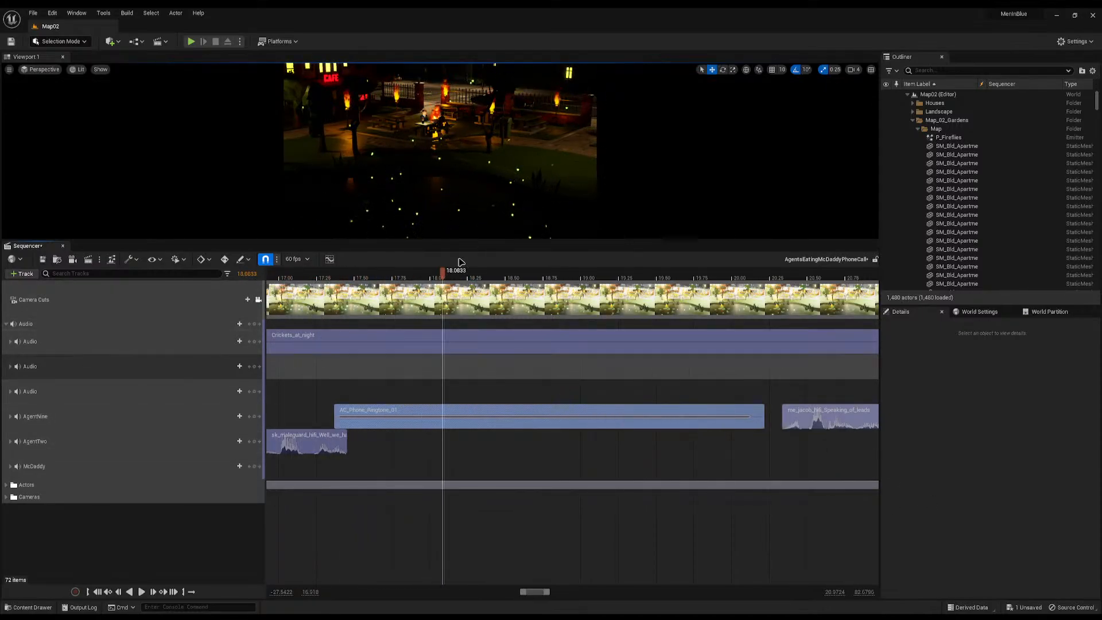
Try to replace the first part of the ringtone clip, split at 19.25, with its second part, and undo these edits
{"action": "left_click_drag", "start_coordinate": [565, 270], "coordinate": [621, 309]}
{"action": "left_click", "coordinate": [620, 423]}
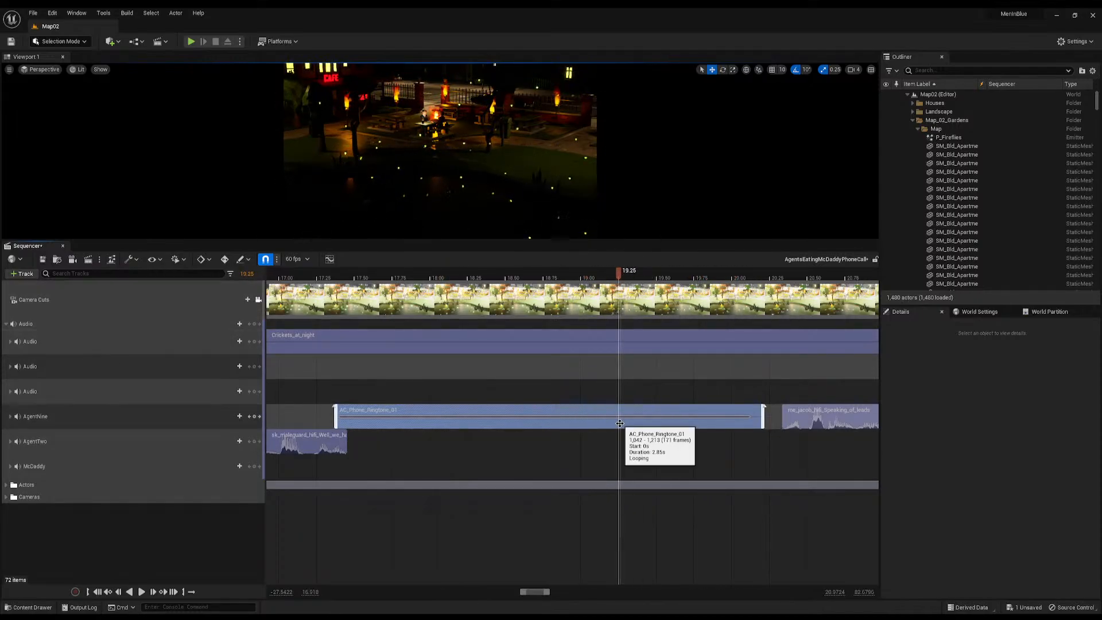
{"action": "key", "text": "ctrl+slash"}
{"action": "key", "text": "Delete"}
{"action": "left_click_drag", "start_coordinate": [679, 420], "coordinate": [393, 419]}
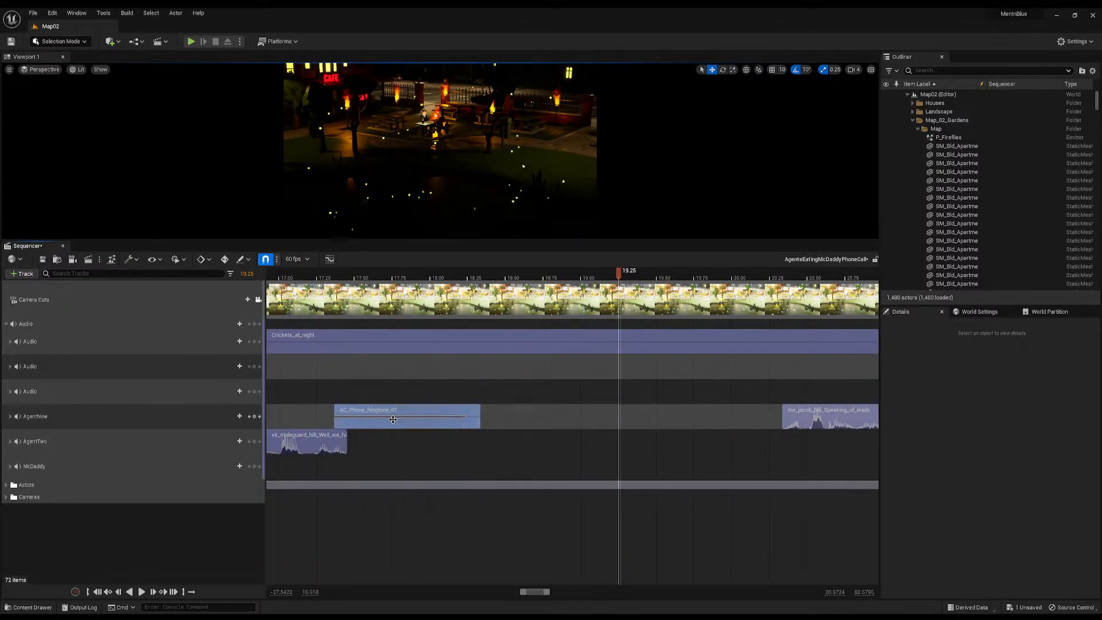
{"action": "key", "text": "ctrl+z"}
{"action": "key", "text": "ctrl+z"}
{"action": "key", "text": "ctrl+z"}
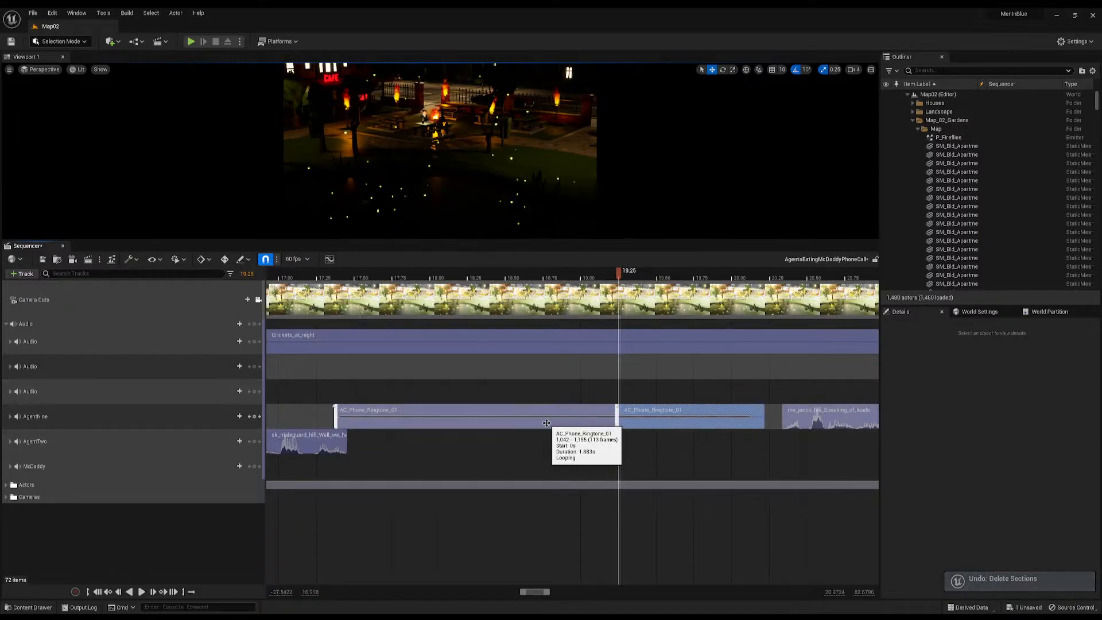
Move the ringtone clip to the Audio track above AgentNine, starting at 17.30, and shift the "Speaking_of_leads" clip earlier to start at 18.2167
{"action": "left_click_drag", "start_coordinate": [552, 413], "coordinate": [542, 382]}
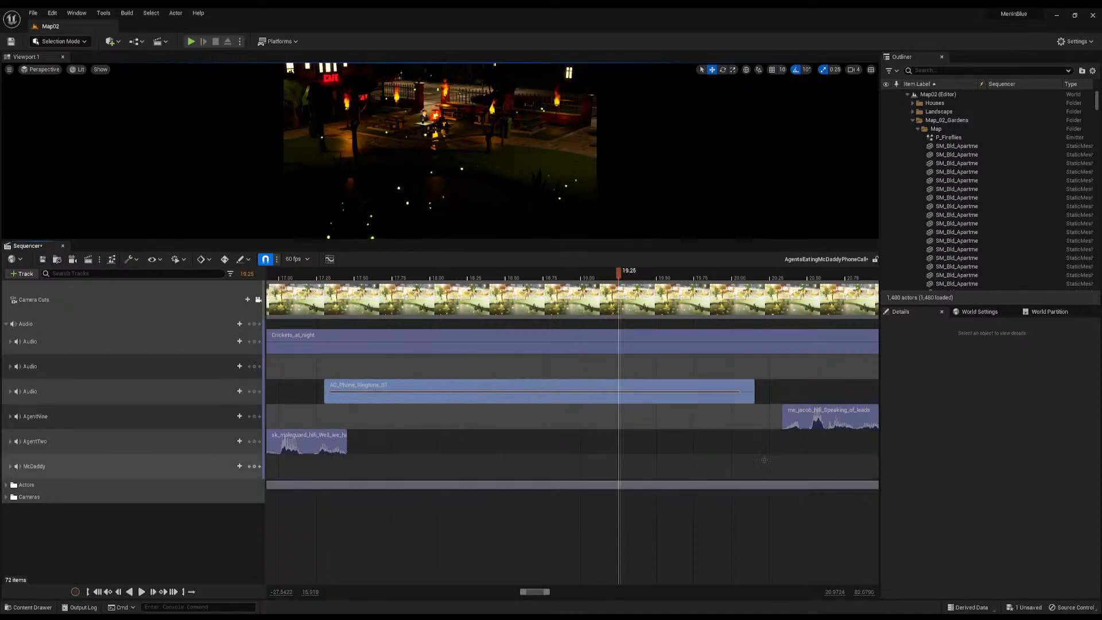
{"action": "right_click_drag", "start_coordinate": [765, 459], "coordinate": [812, 407]}
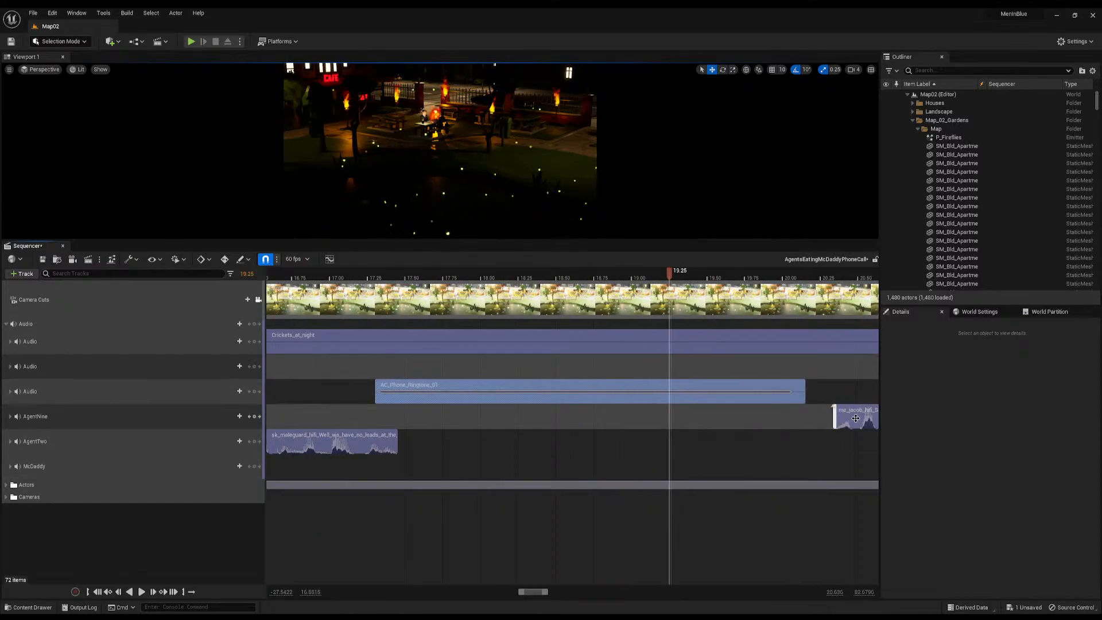
{"action": "left_click_drag", "start_coordinate": [861, 418], "coordinate": [533, 419]}
Play back the section where the ringtone overlaps the "Speaking_of_leads" clip to check the dialogue timing
{"action": "left_click_drag", "start_coordinate": [345, 274], "coordinate": [303, 276]}
{"action": "key", "text": "space"}
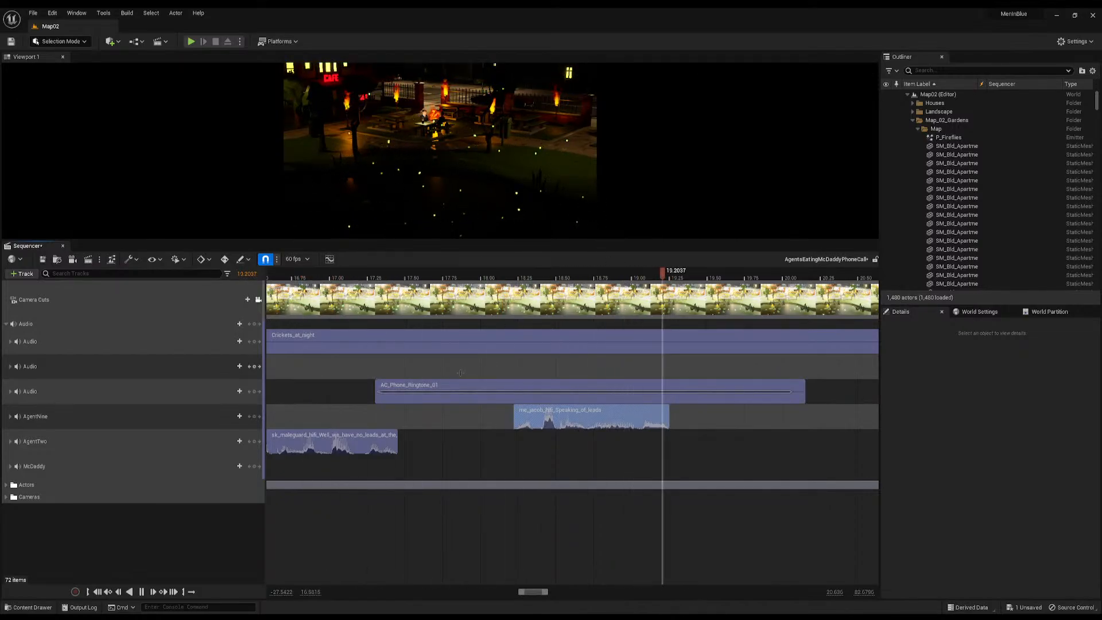
{"action": "key", "text": "space"}
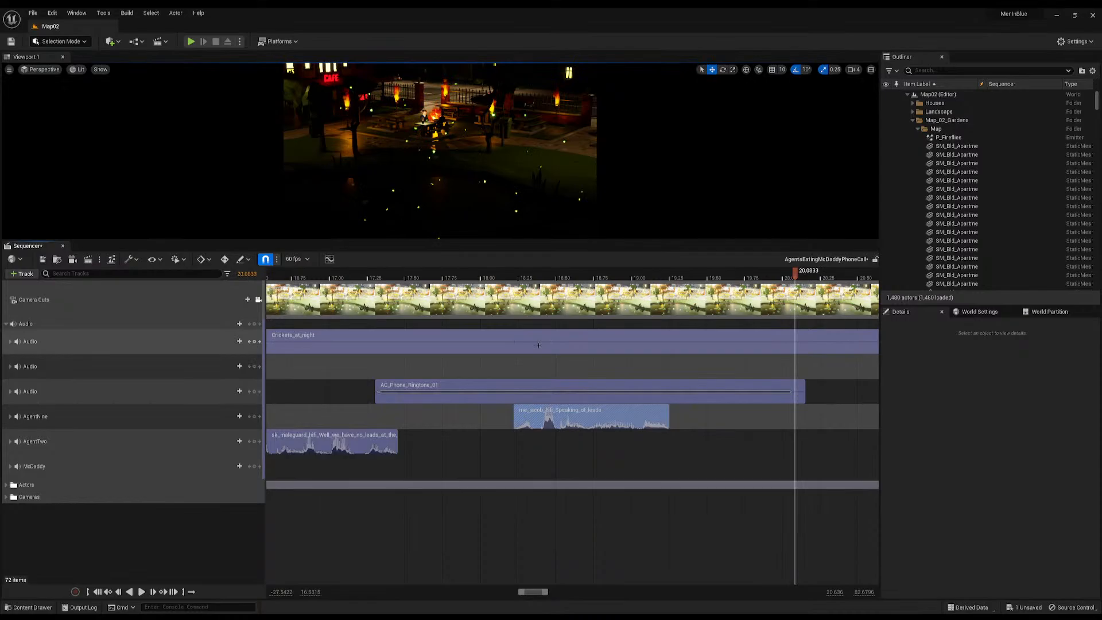
{"action": "left_click", "coordinate": [484, 275]}
{"action": "key", "text": "space"}
{"action": "key", "text": "space"}
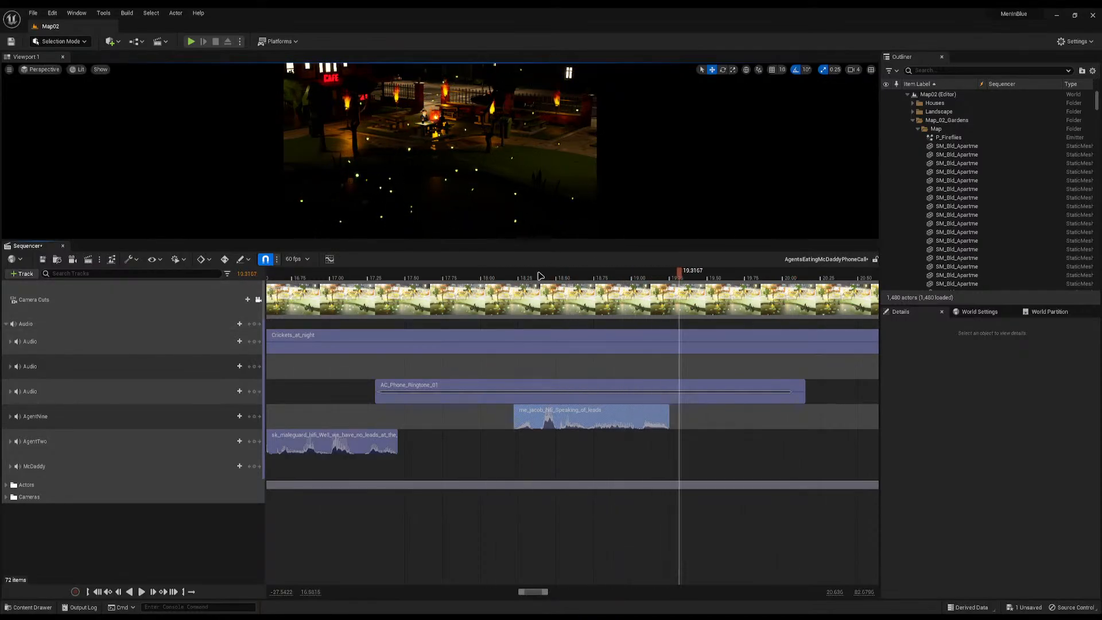
Add Volume keyframes to the ringtone track at 18.2167, where "Speaking_of_leads" begins, and at the ringtone's start at 17.30
{"action": "left_click", "coordinate": [514, 274]}
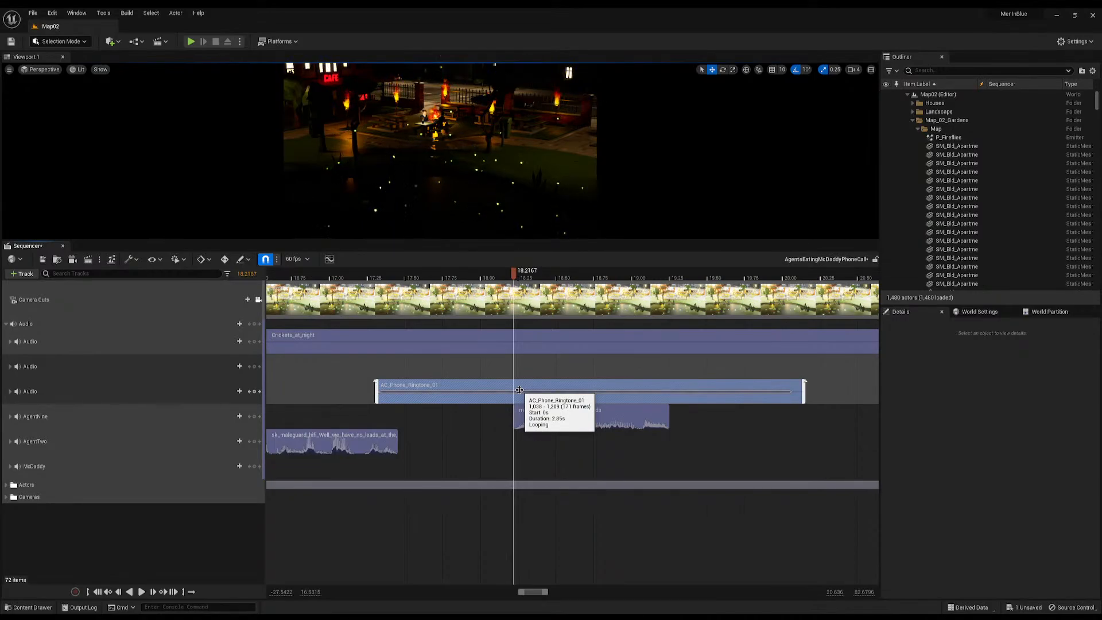
{"action": "key", "text": "ctrl+slash"}
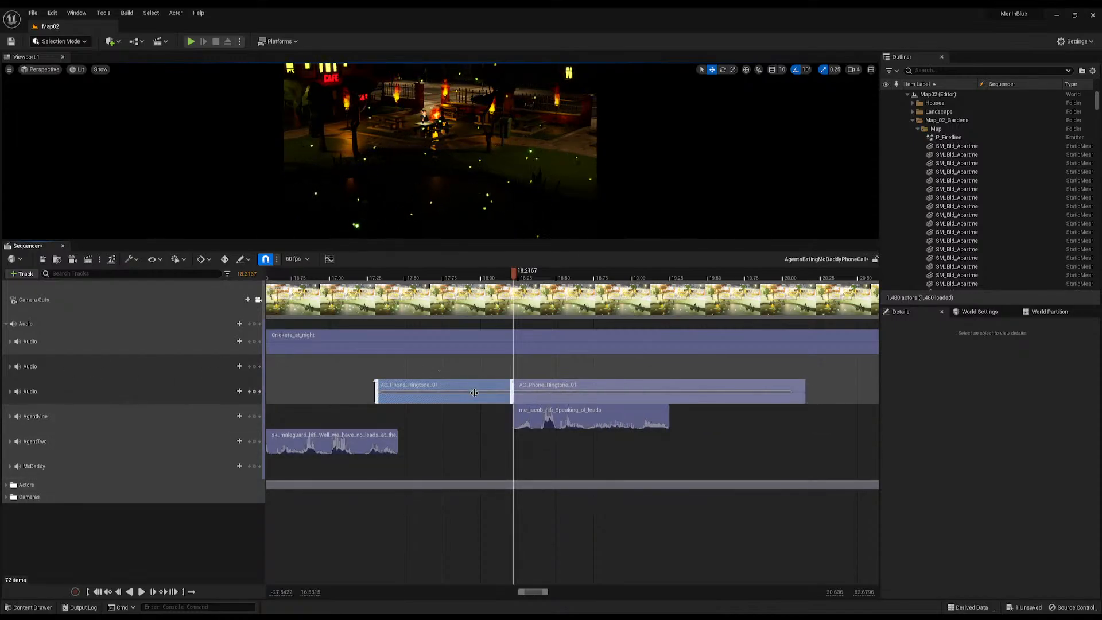
{"action": "key", "text": "ctrl+z"}
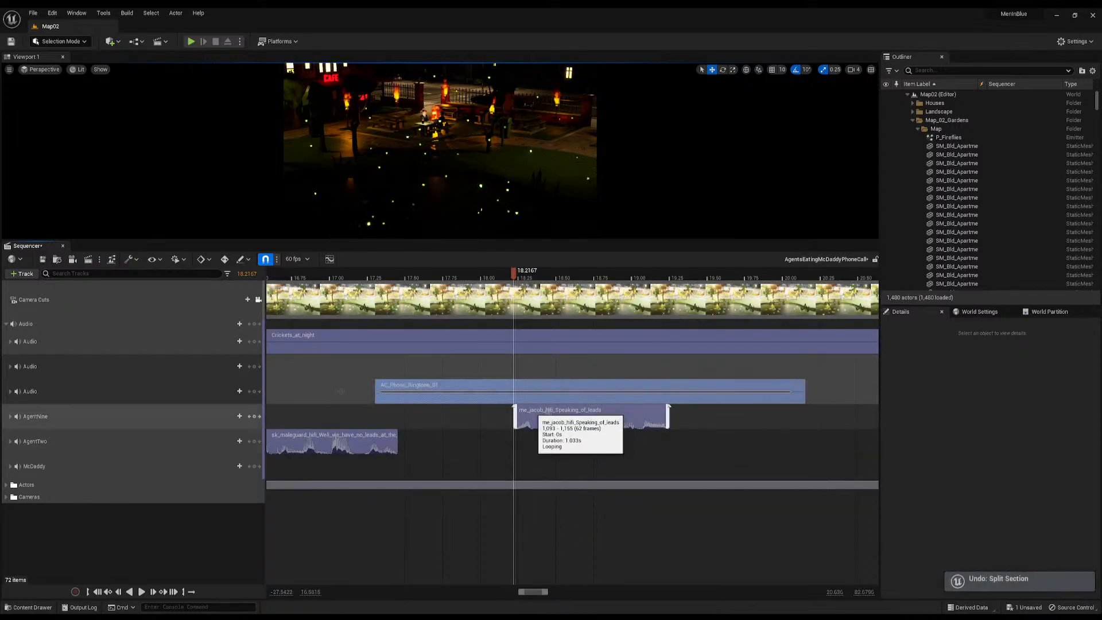
{"action": "left_click", "coordinate": [10, 393]}
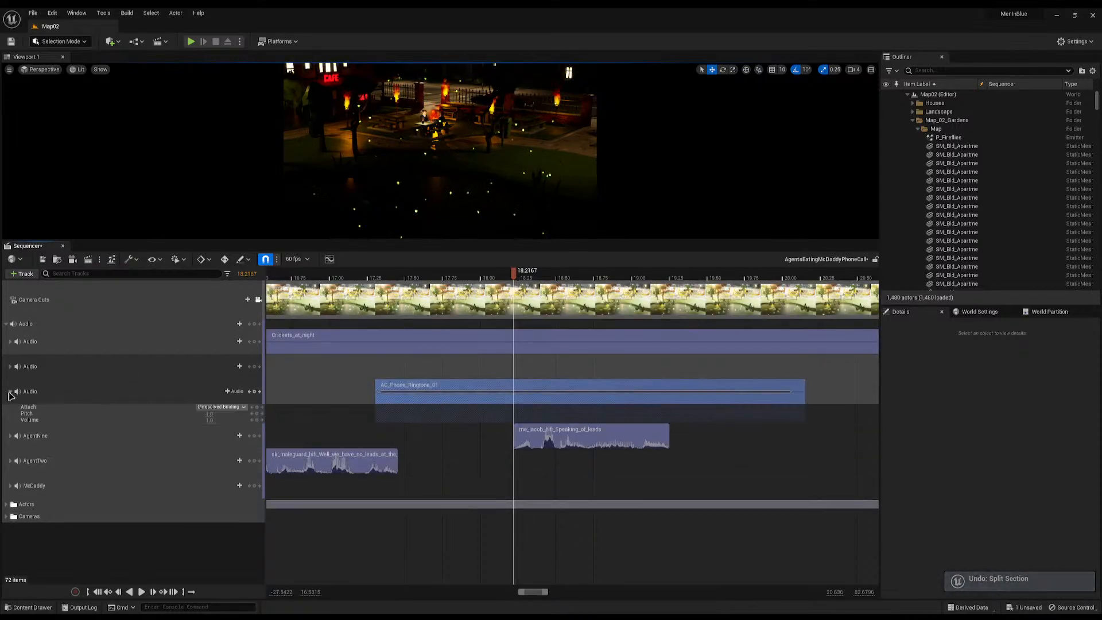
{"action": "left_click", "coordinate": [257, 420]}
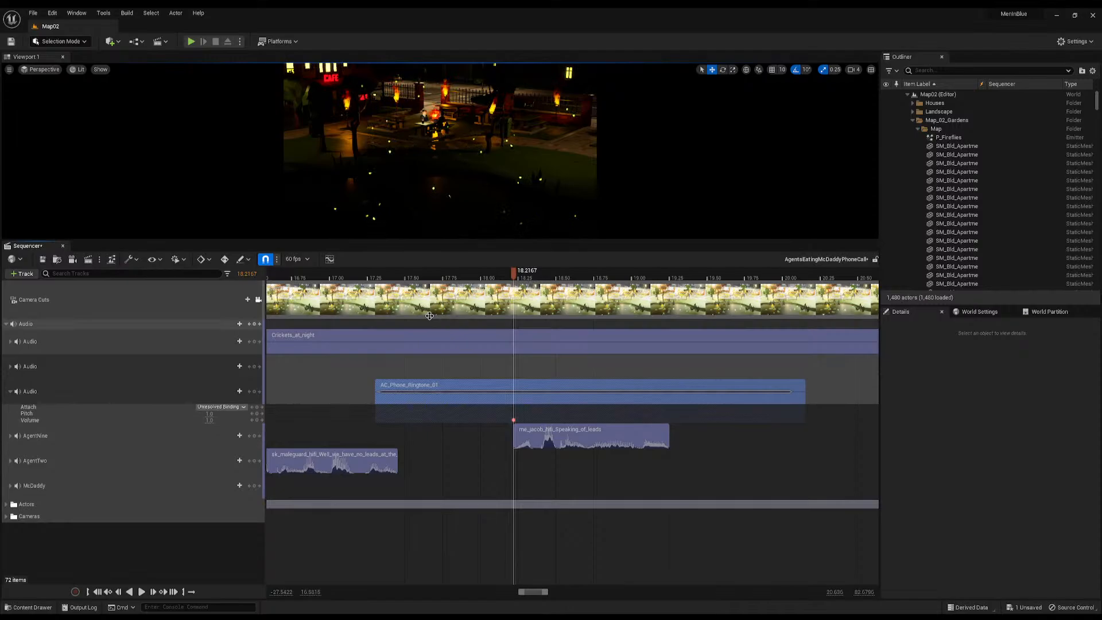
{"action": "left_click", "coordinate": [371, 276]}
{"action": "left_click_drag", "start_coordinate": [371, 276], "coordinate": [374, 276]}
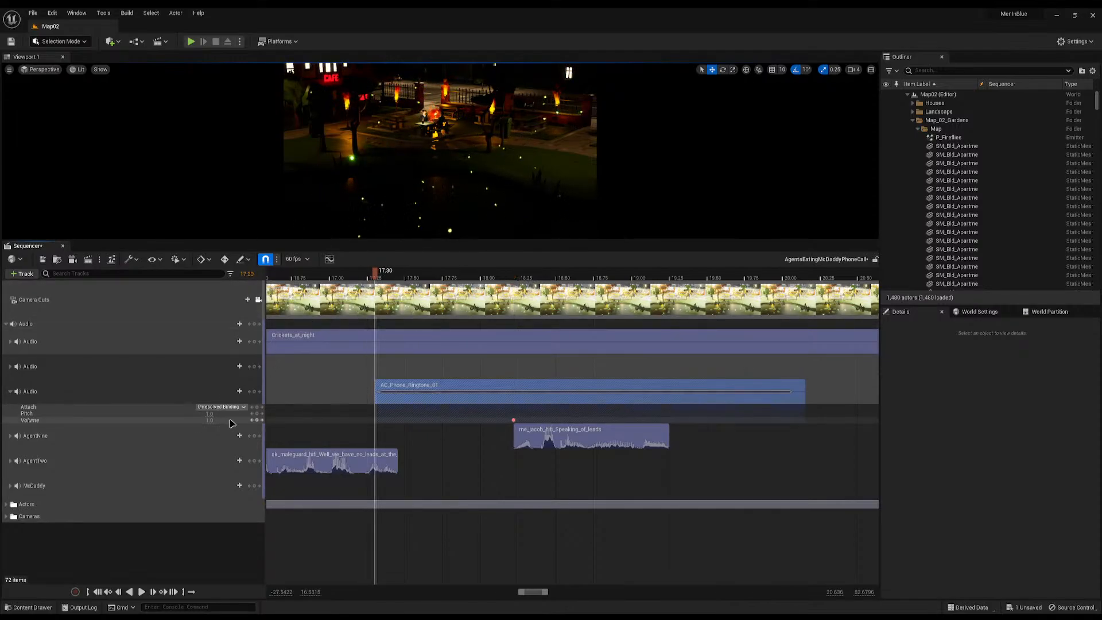
{"action": "left_click", "coordinate": [257, 420]}
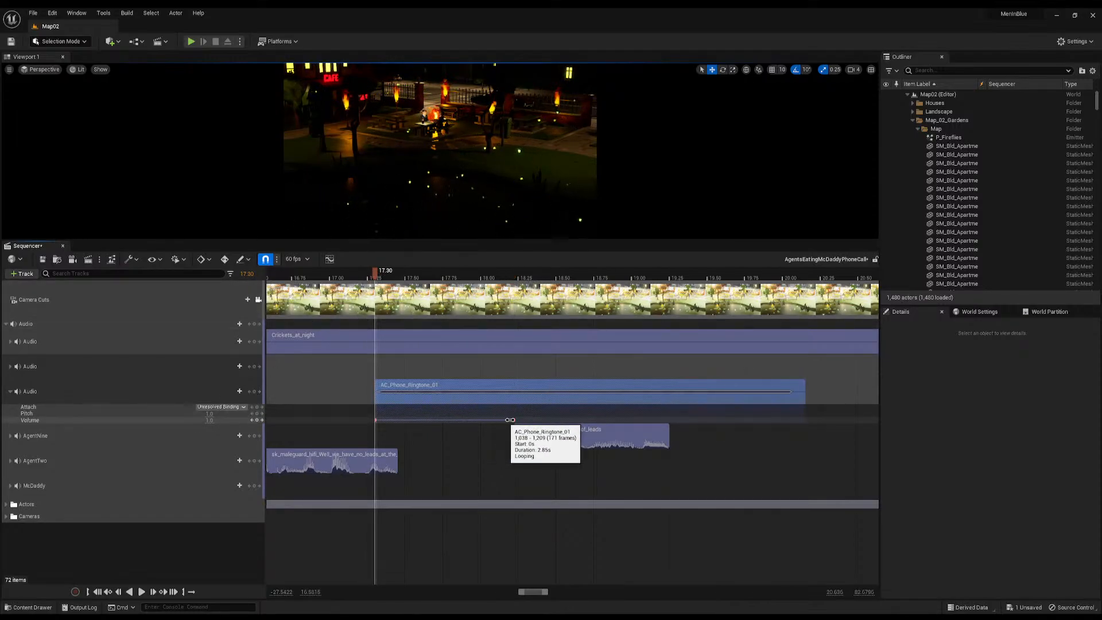
Set the ringtone's Volume key at 18.2167 to 0.3 and add a Volume key of 1.0 at the clip's end at 20.15
{"action": "left_click", "coordinate": [512, 420]}
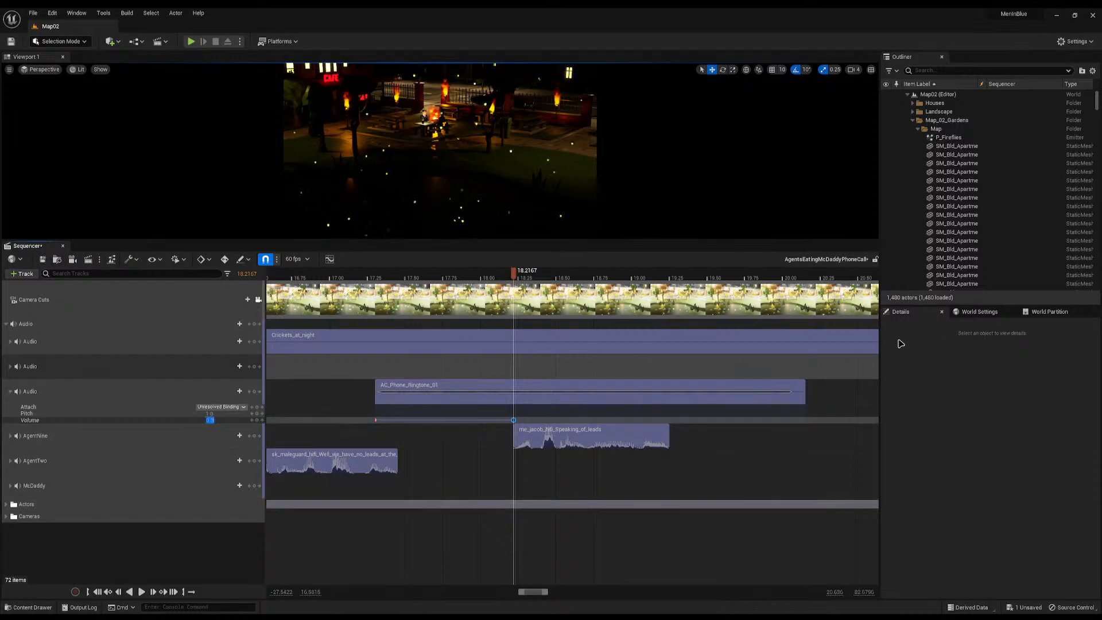
{"action": "left_click", "coordinate": [802, 276]}
{"action": "left_click", "coordinate": [806, 276]}
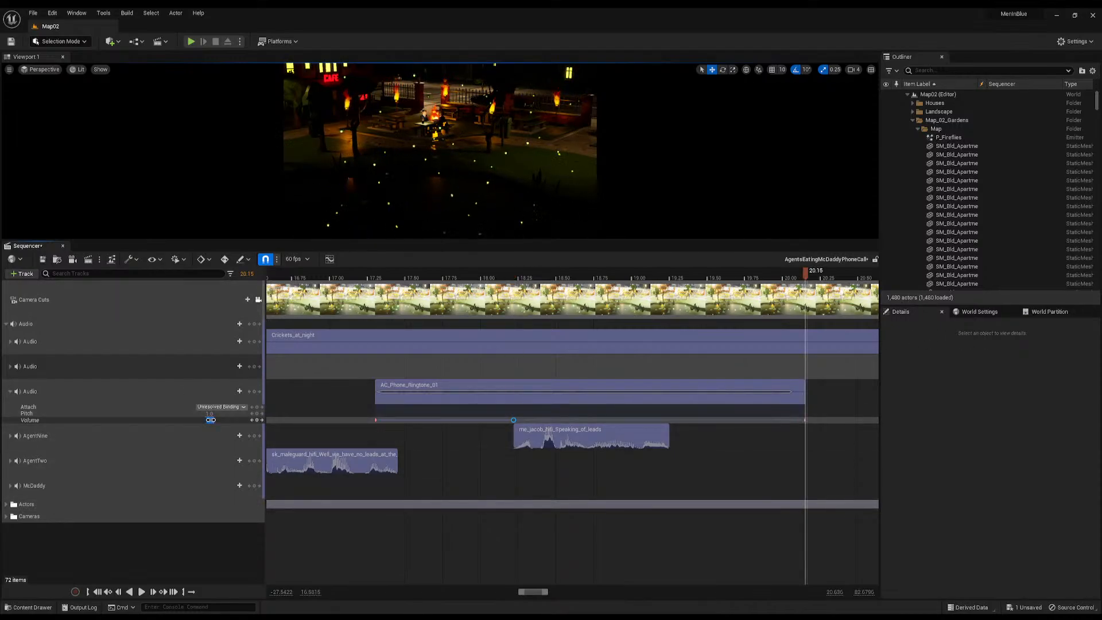
Play back the sequence from before the ringtone to check how its volume dips under the dialogue
{"action": "left_click", "coordinate": [353, 276]}
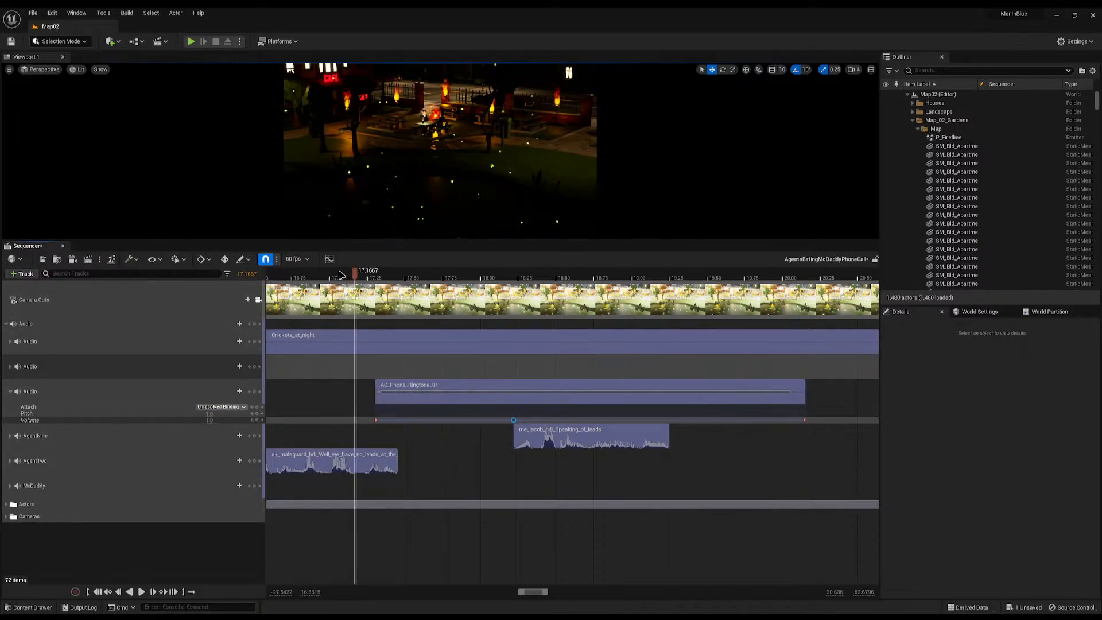
{"action": "left_click_drag", "start_coordinate": [342, 275], "coordinate": [283, 277]}
{"action": "key", "text": "space"}
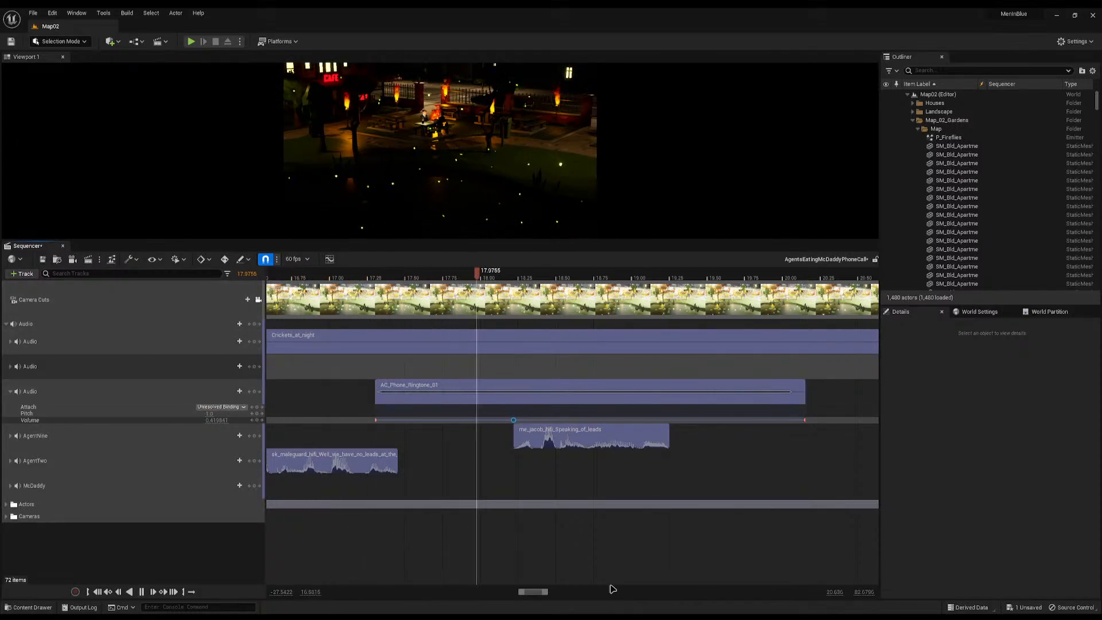
{"action": "key", "text": "space"}
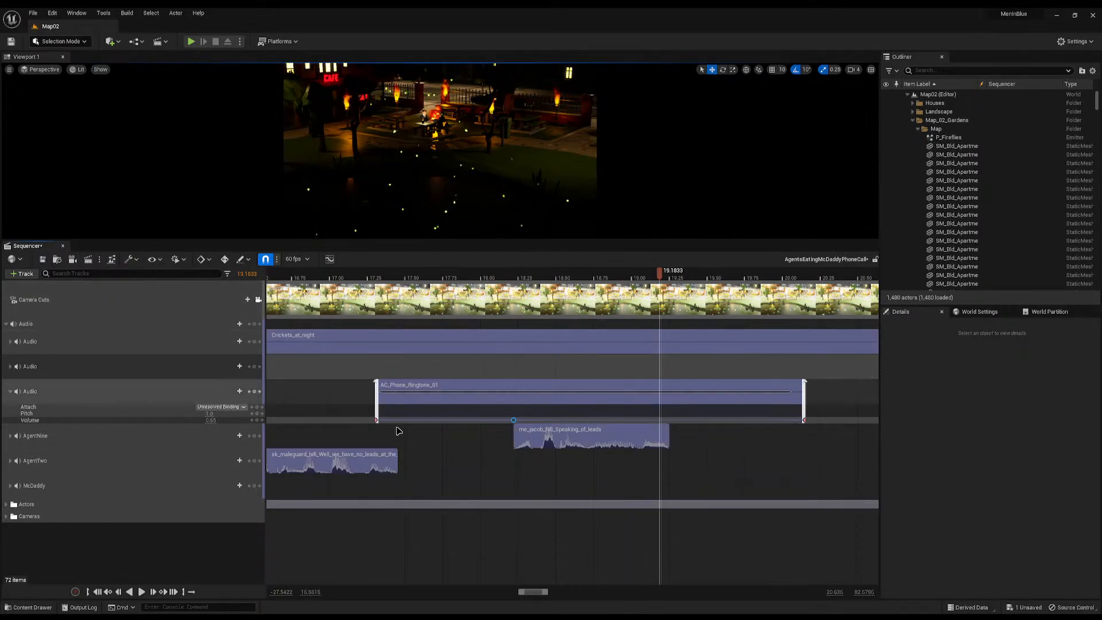
Add a Volume key of 1 to the ringtone at 18.0667 and move the lowered-volume key to 18.2833
{"action": "left_click", "coordinate": [376, 421]}
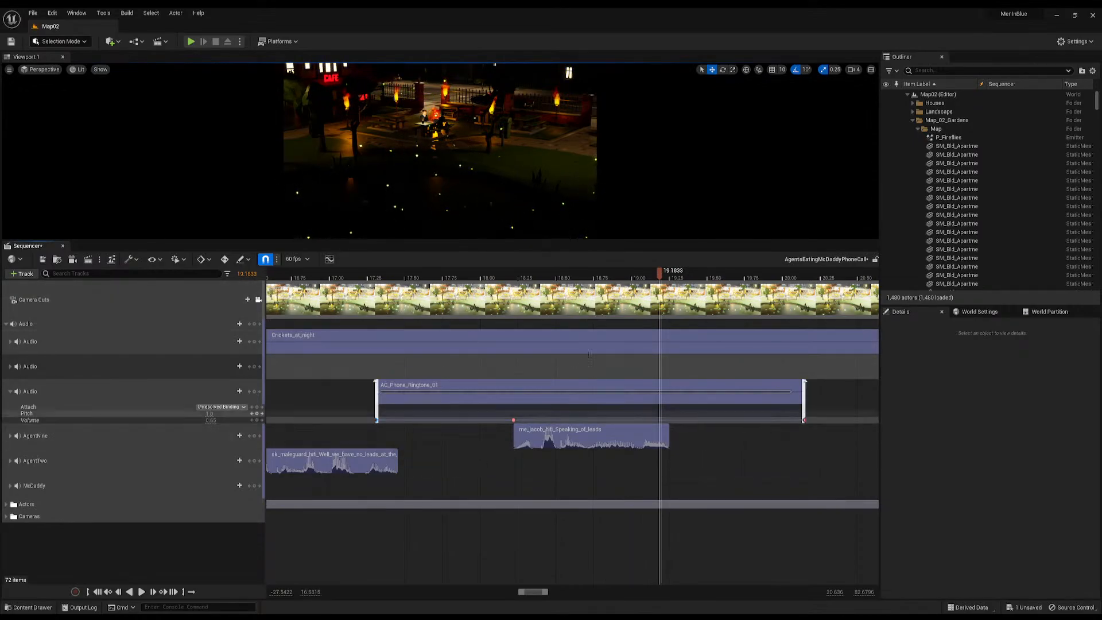
{"action": "left_click_drag", "start_coordinate": [486, 277], "coordinate": [491, 277]}
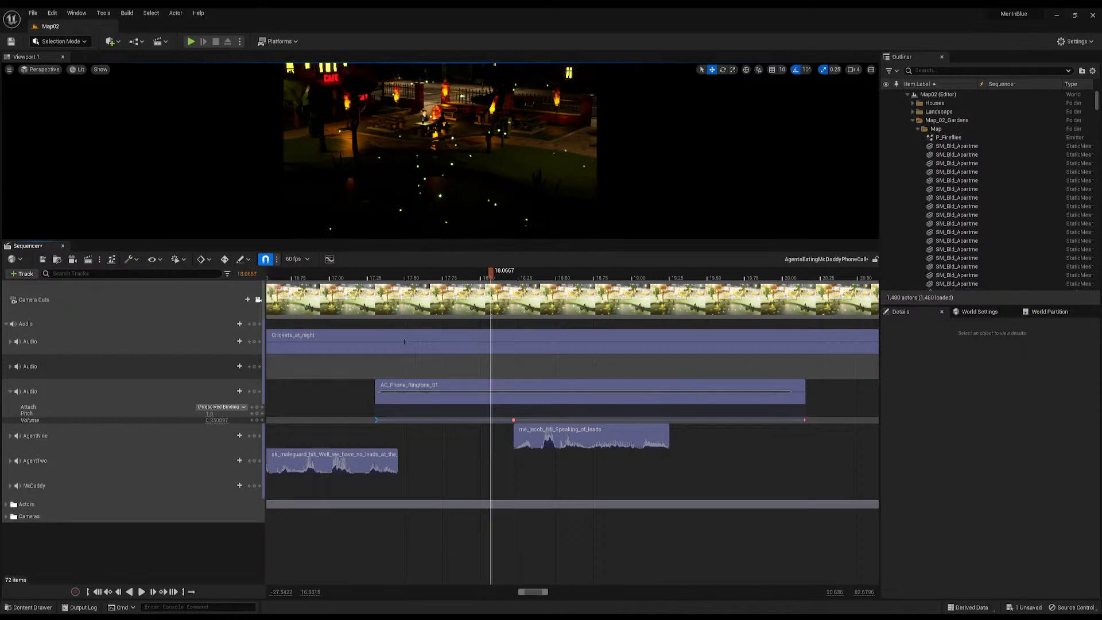
{"action": "left_click", "coordinate": [257, 420]}
{"action": "left_click", "coordinate": [217, 420]}
{"action": "type", "text": "1"}
{"action": "key", "text": "Return"}
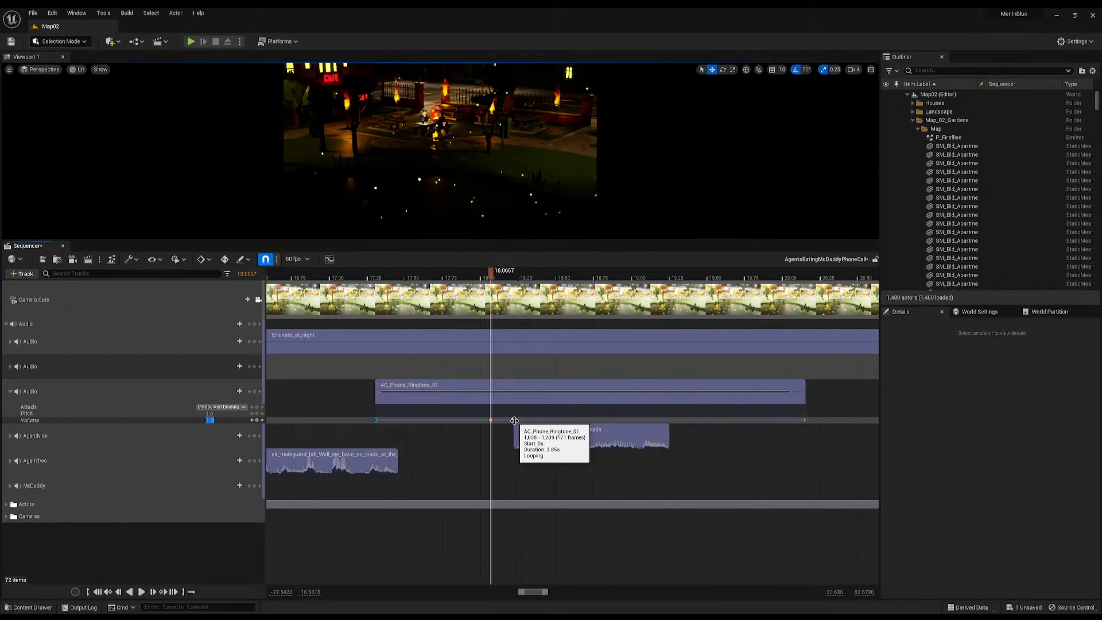
{"action": "left_click_drag", "start_coordinate": [514, 420], "coordinate": [523, 420]}
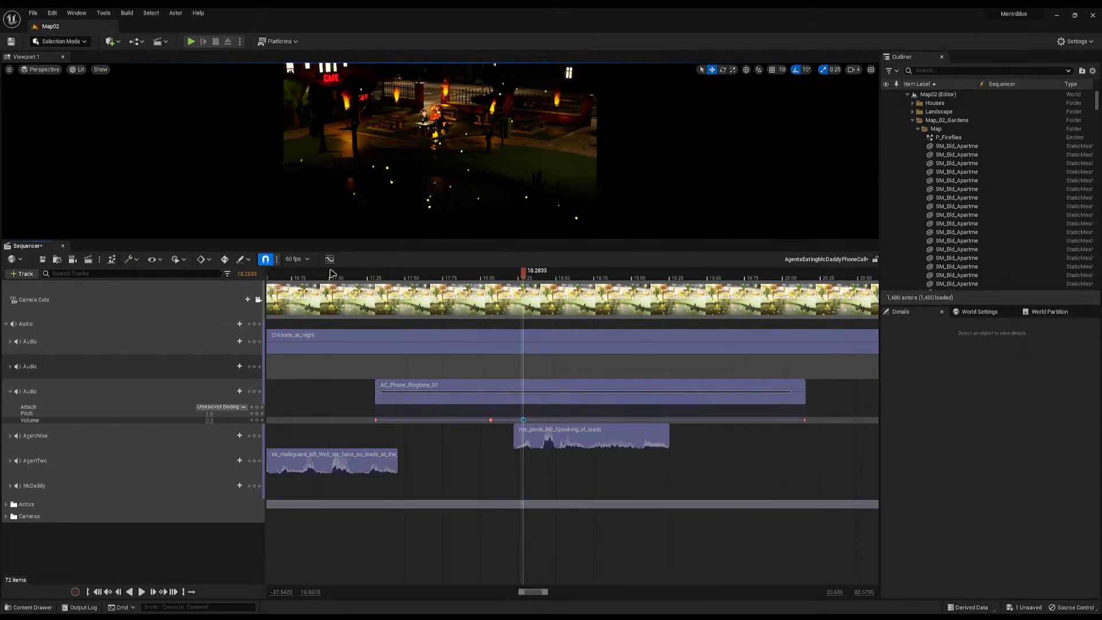
Save the sequence and play back the ringtone and dialogue section with the adjusted volume keys
{"action": "left_click_drag", "start_coordinate": [322, 273], "coordinate": [312, 273]}
{"action": "key", "text": "ctrl+s"}
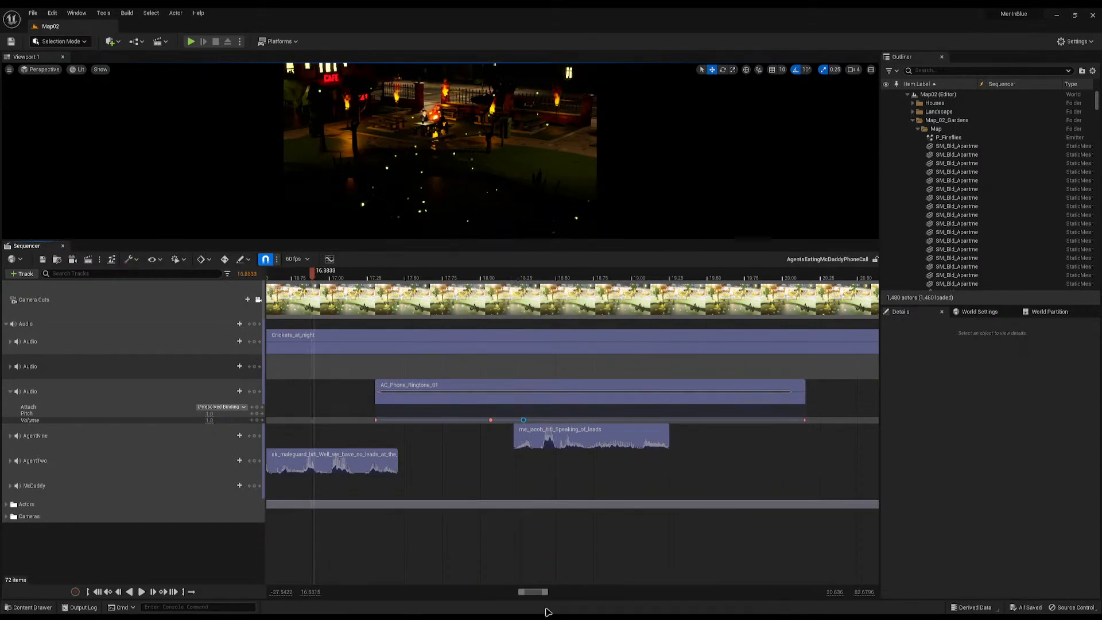
{"action": "left_click", "coordinate": [500, 547]}
{"action": "key", "text": "space"}
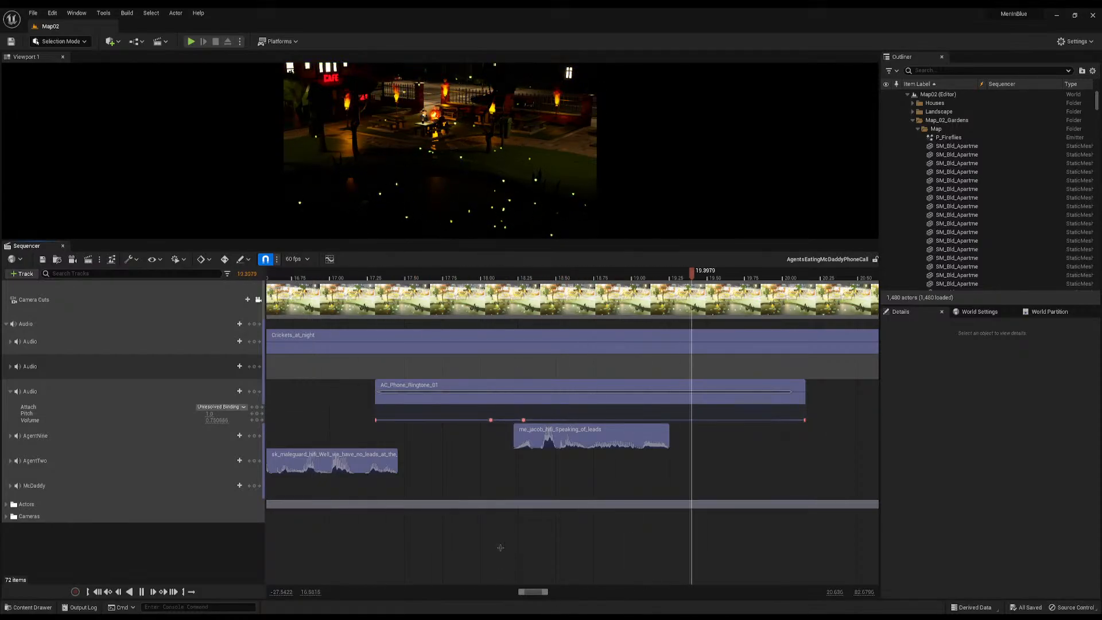
{"action": "key", "text": "space"}
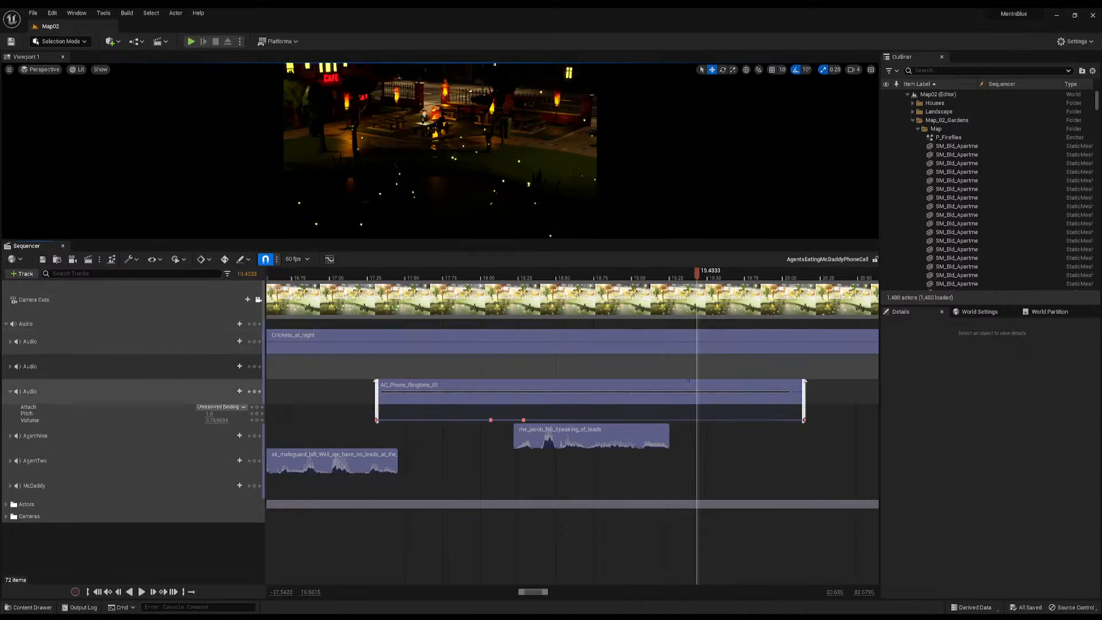
Split the ringtone clip at 19.1167, shortly before the end of the "Speaking_of_leads" clip
{"action": "left_click", "coordinate": [648, 275]}
{"action": "left_click_drag", "start_coordinate": [650, 277], "coordinate": [652, 277]}
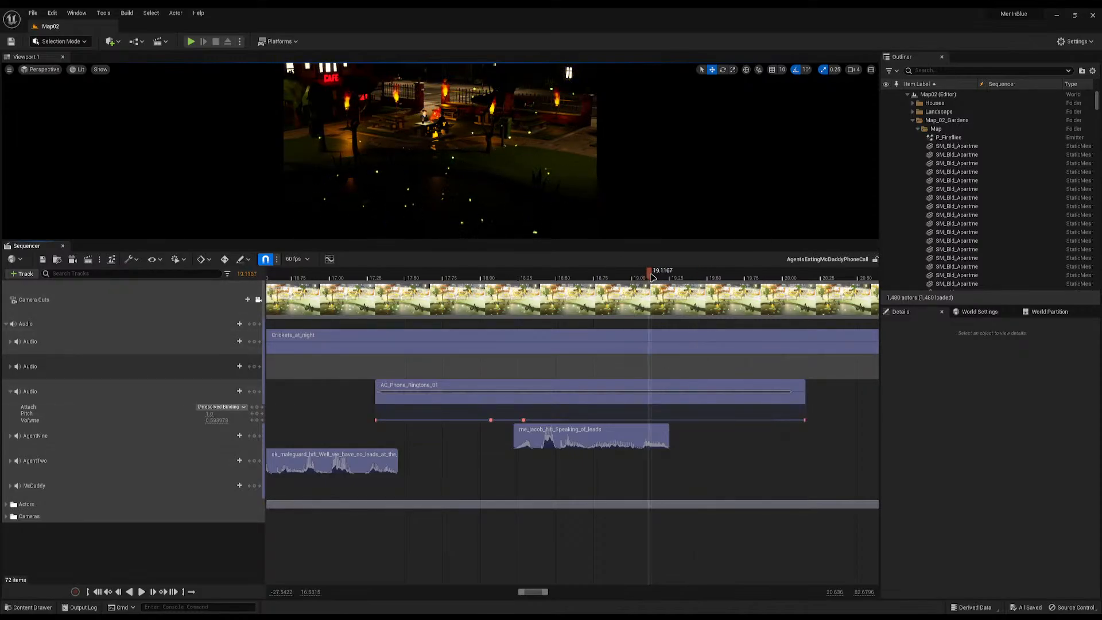
{"action": "left_click", "coordinate": [631, 391]}
{"action": "key", "text": "ctrl+slash"}
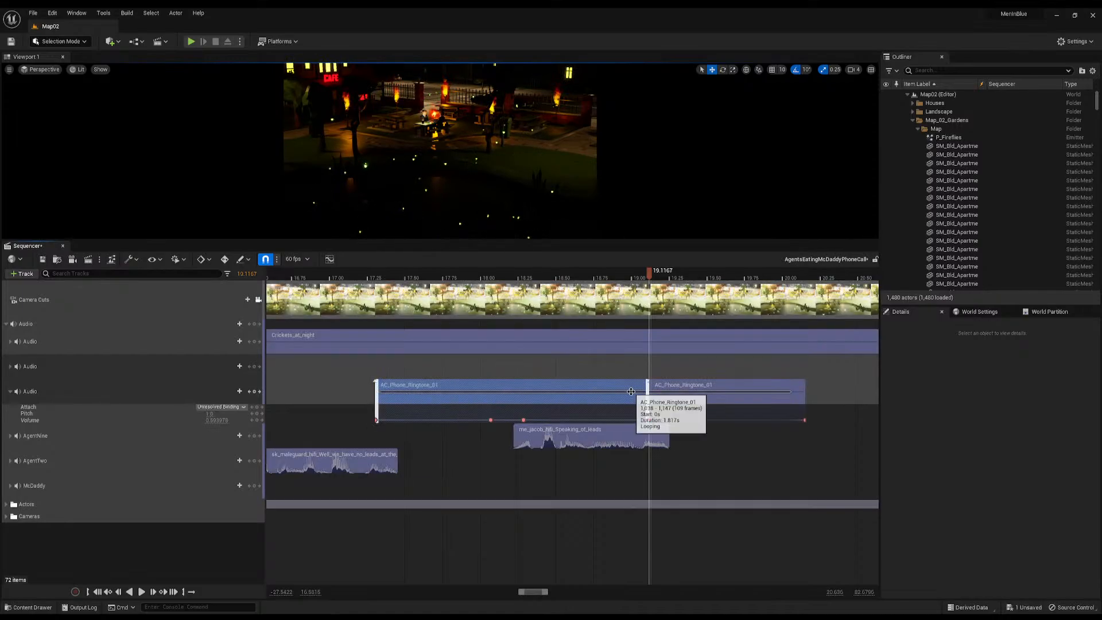
Move the playhead to 20.00 and select the second section of the split ringtone
{"action": "left_click_drag", "start_coordinate": [762, 278], "coordinate": [783, 277]}
{"action": "left_click", "coordinate": [704, 385]}
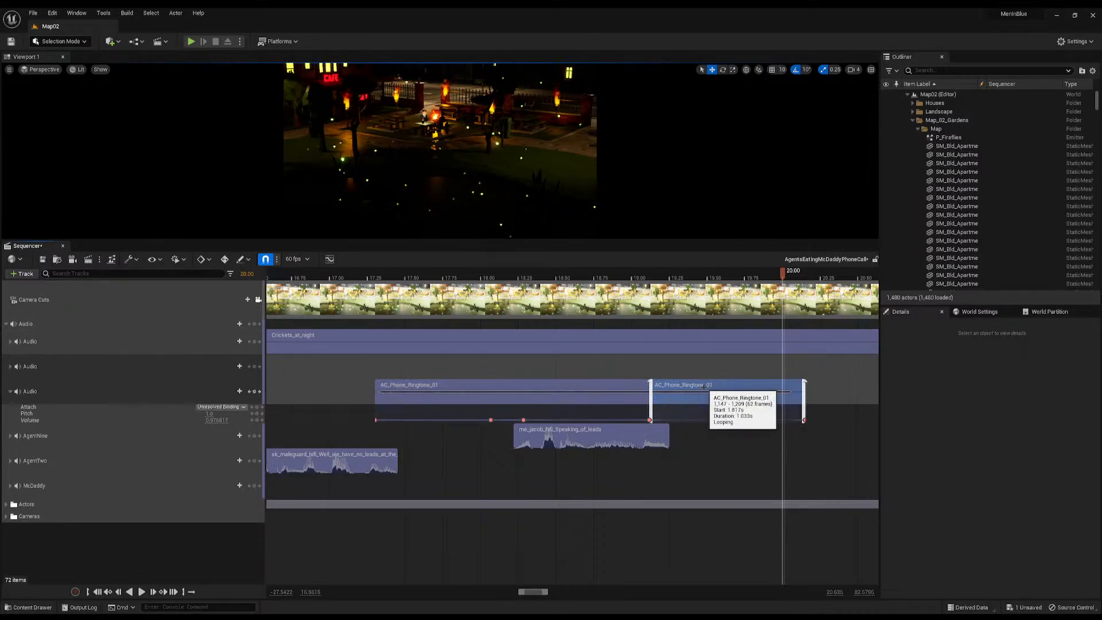